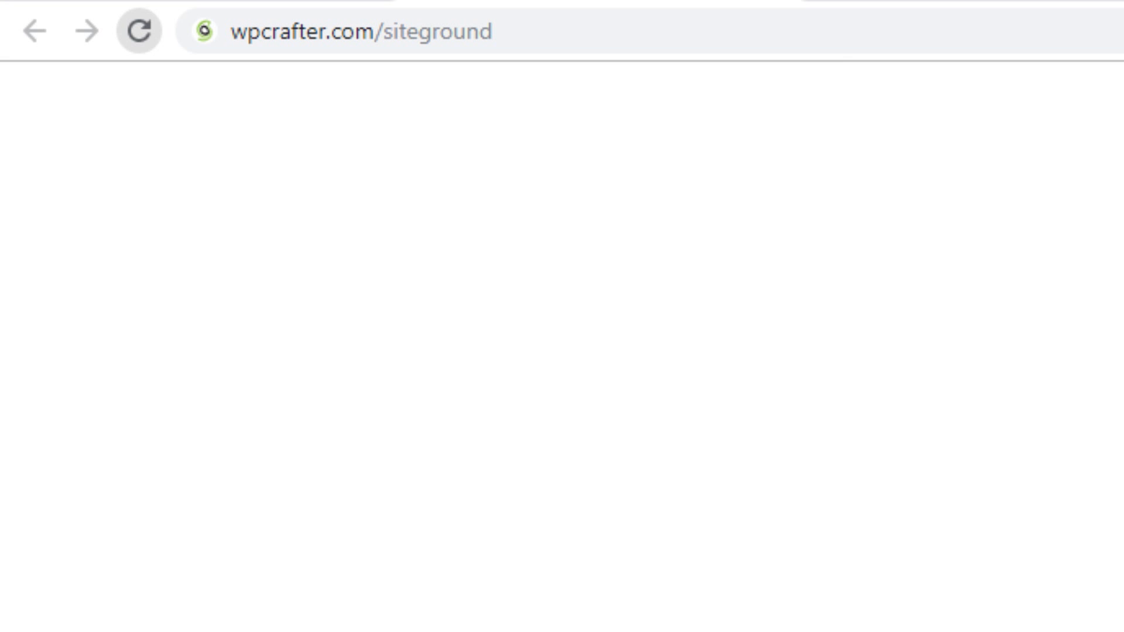
Step: Go to wpcrafter.com/siteground and choose the GrowBig plan of the managed WordPress hosting
left_click(917, 35)
key("Return")
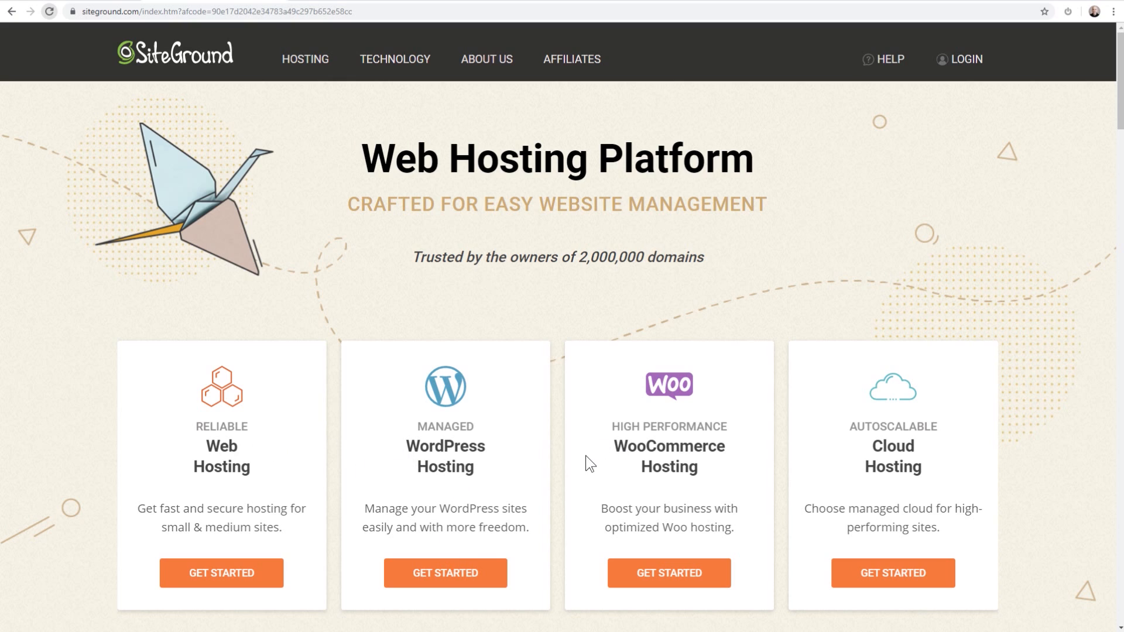
left_click(449, 575)
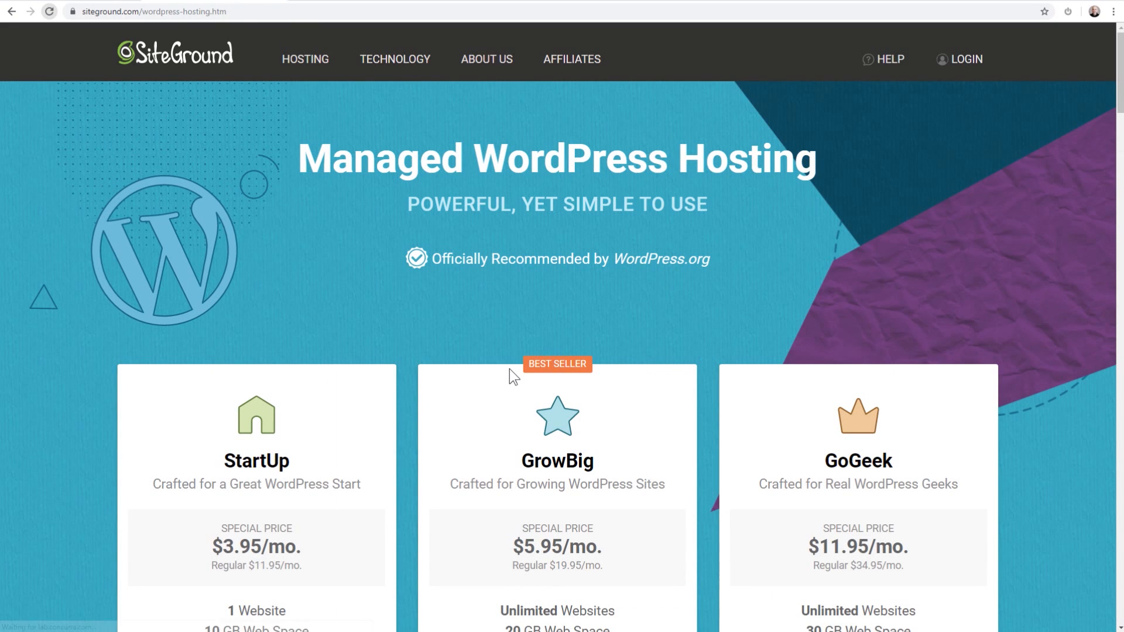
scroll(509, 369, "down", 4)
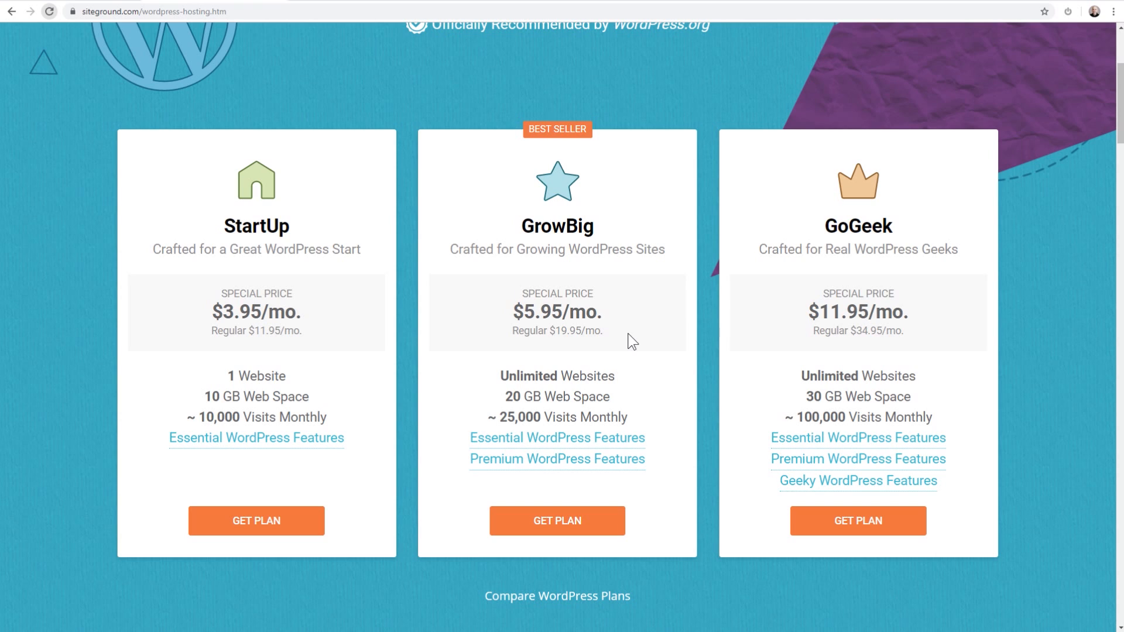
left_click(554, 528)
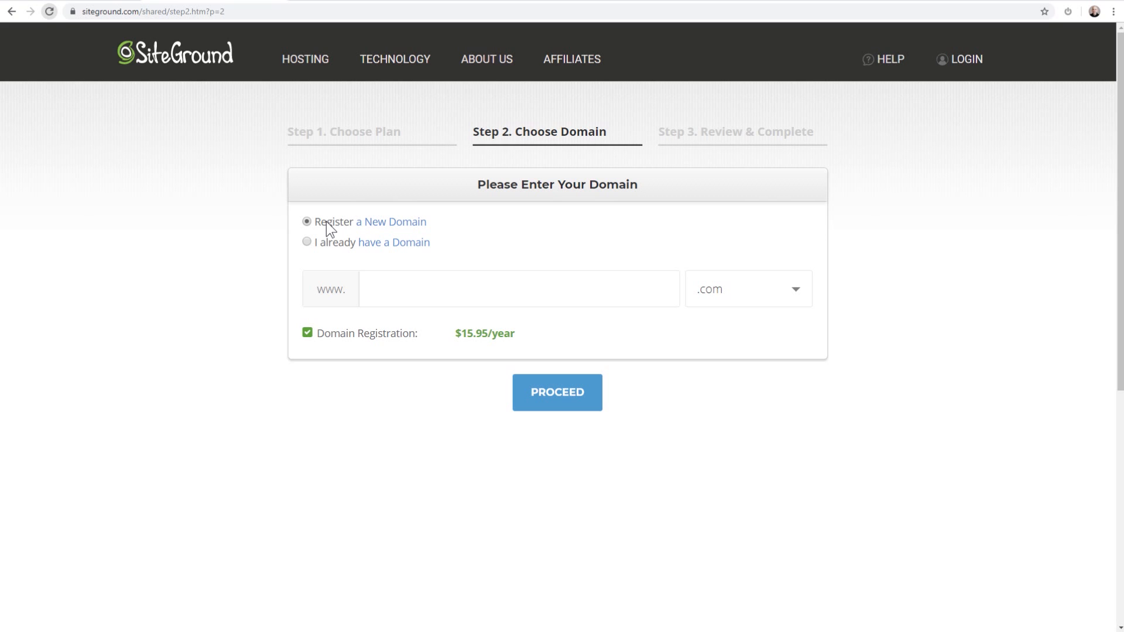
Step: Choose to use an already owned domain, enter letscreateawebsite.com and proceed with the order
left_click(400, 297)
left_click(399, 296)
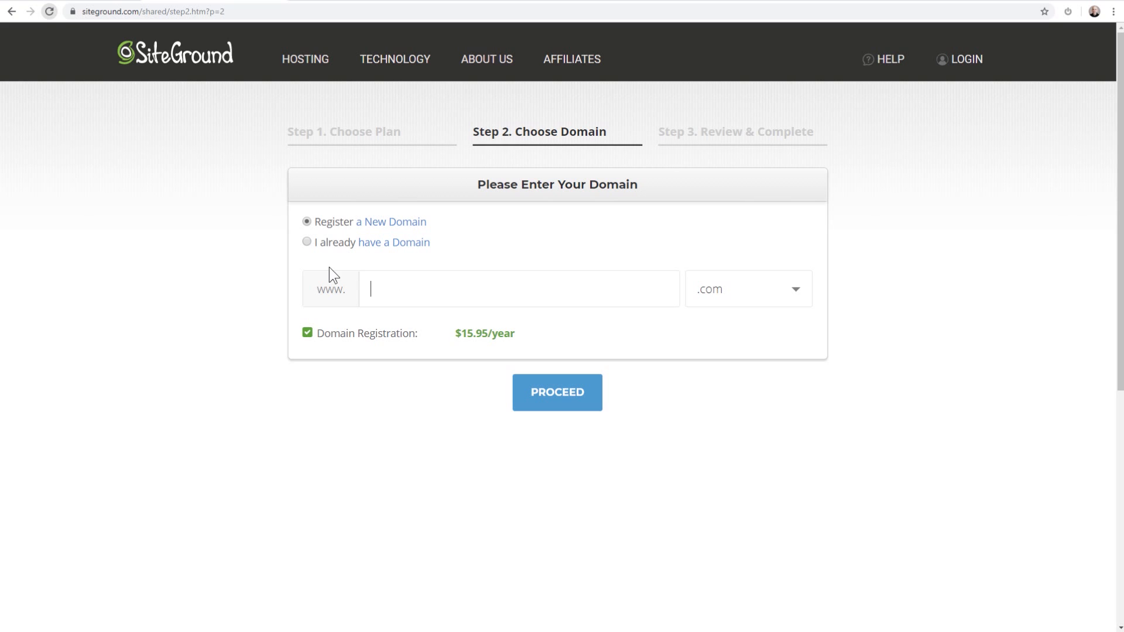
left_click(306, 243)
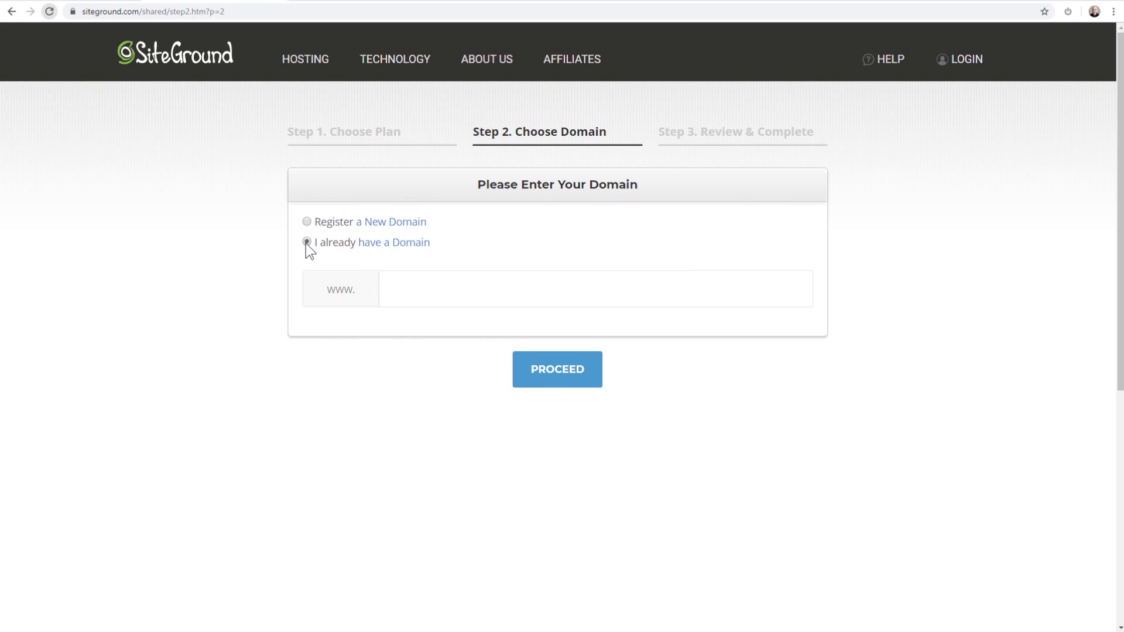
left_click(416, 289)
type("letscreateawebsite.com")
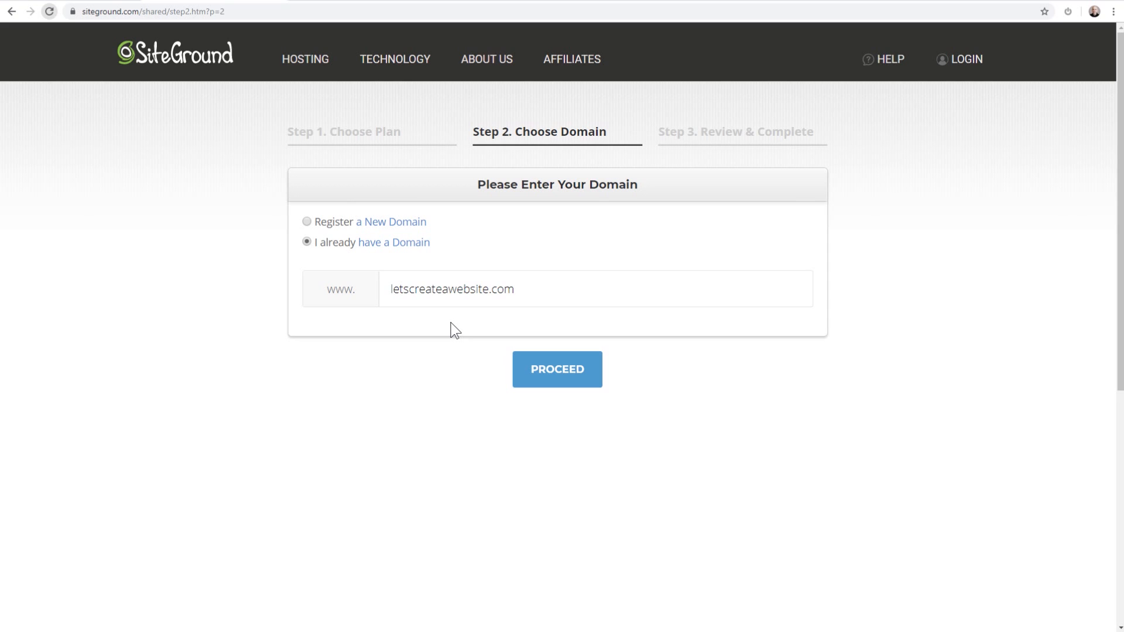
left_click(550, 371)
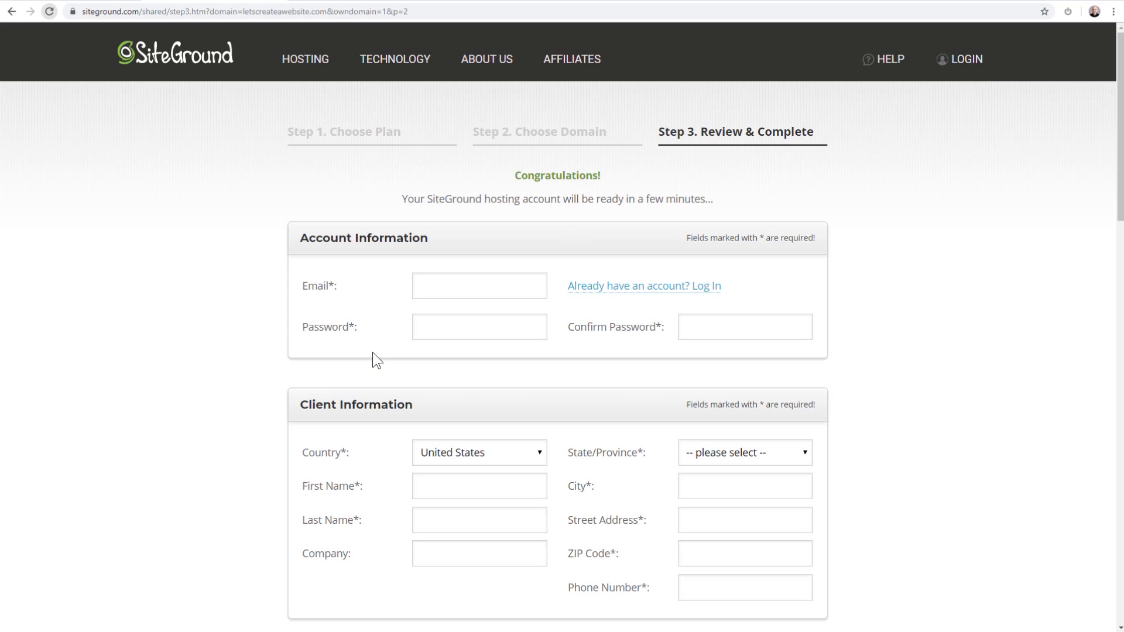
Step: Examine the order form's account, client, payment and purchase sections, including the hosting period options, extra services and total
scroll(376, 354, "down", 4)
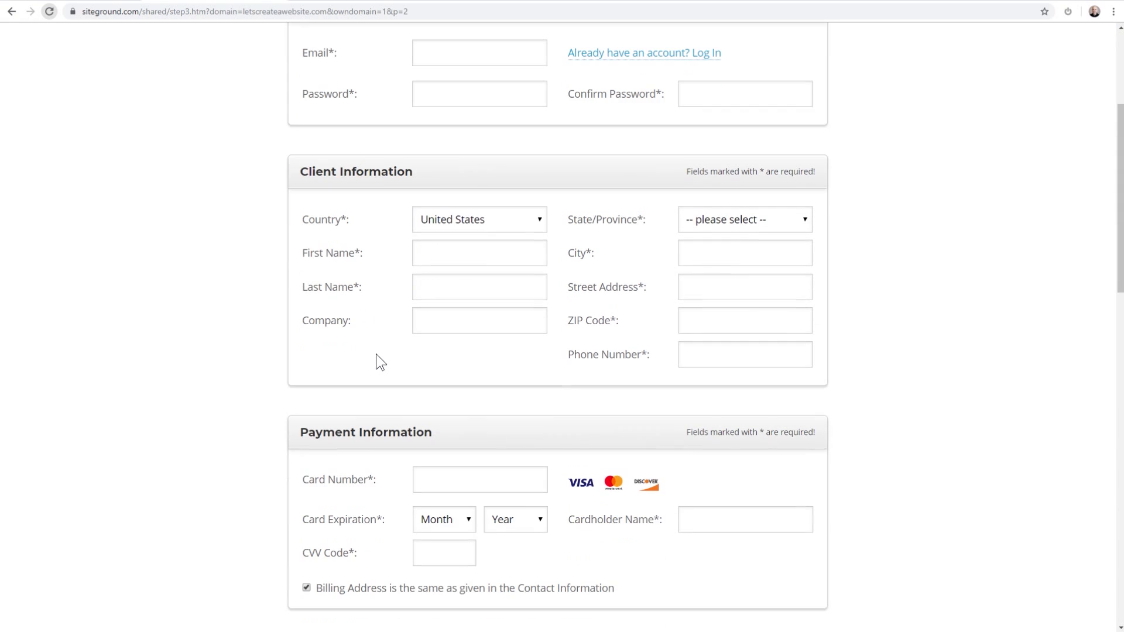
scroll(376, 353, "down", 5)
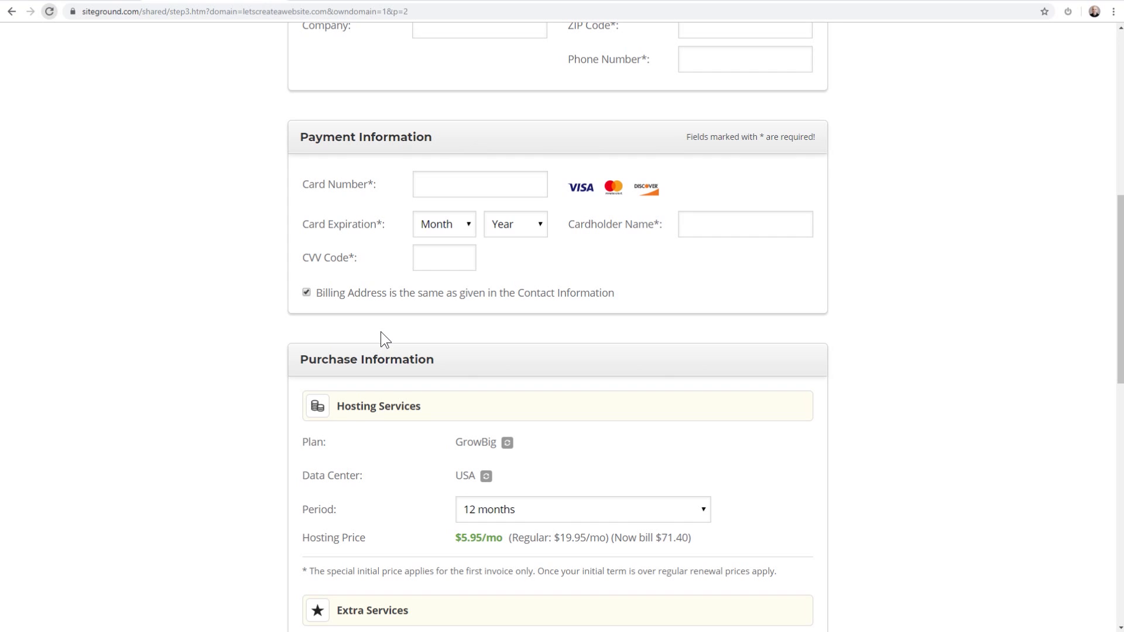
scroll(382, 332, "down", 5)
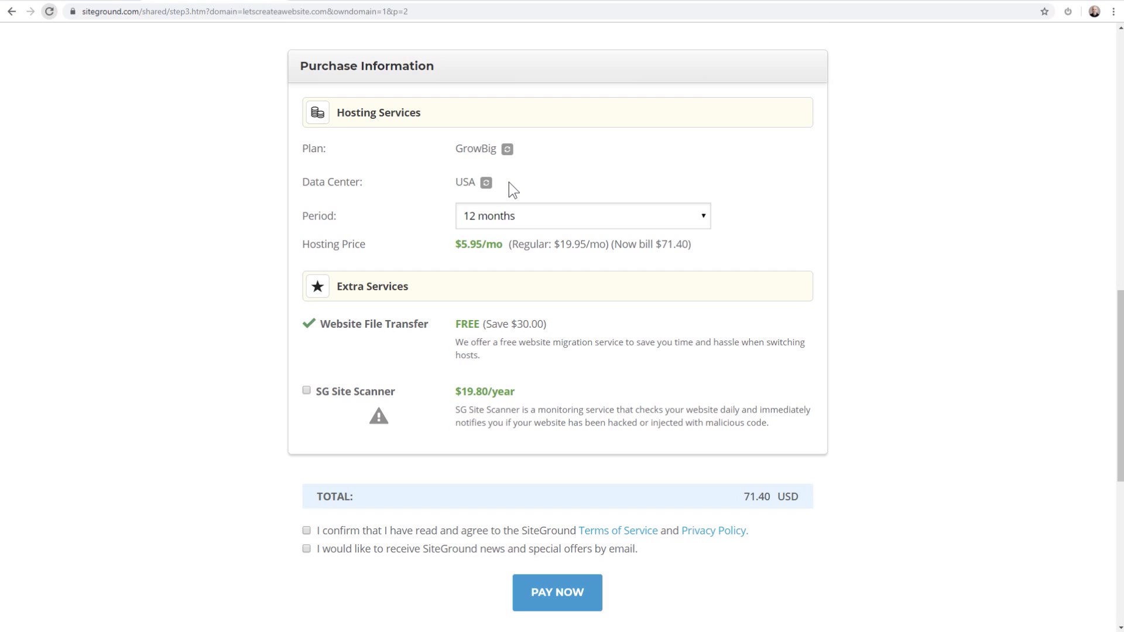
left_click(587, 227)
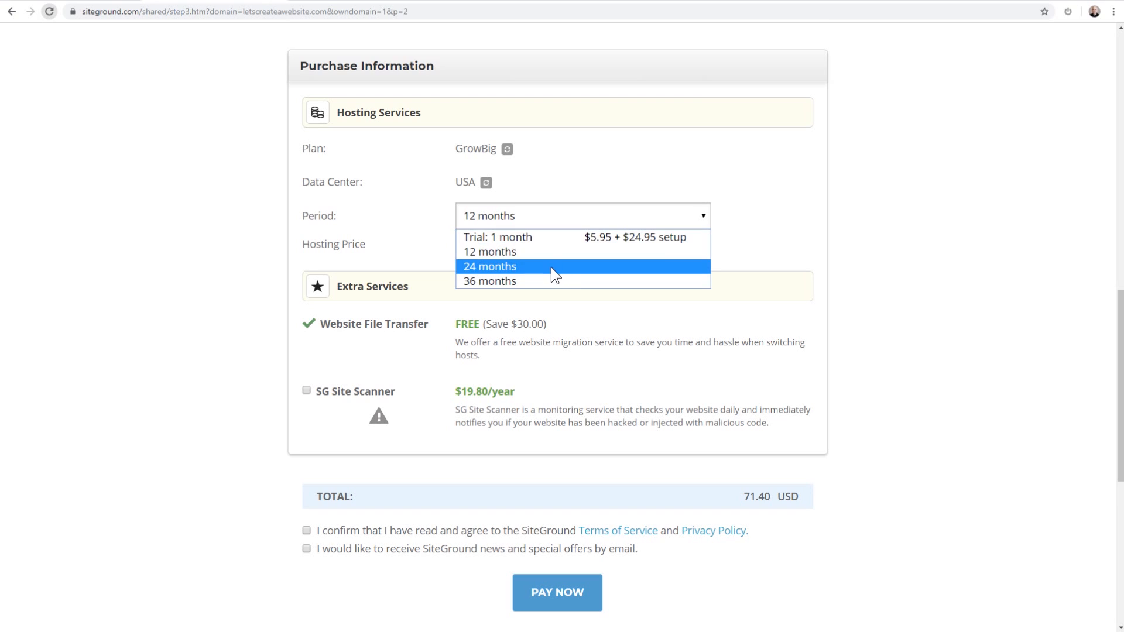
left_click(408, 230)
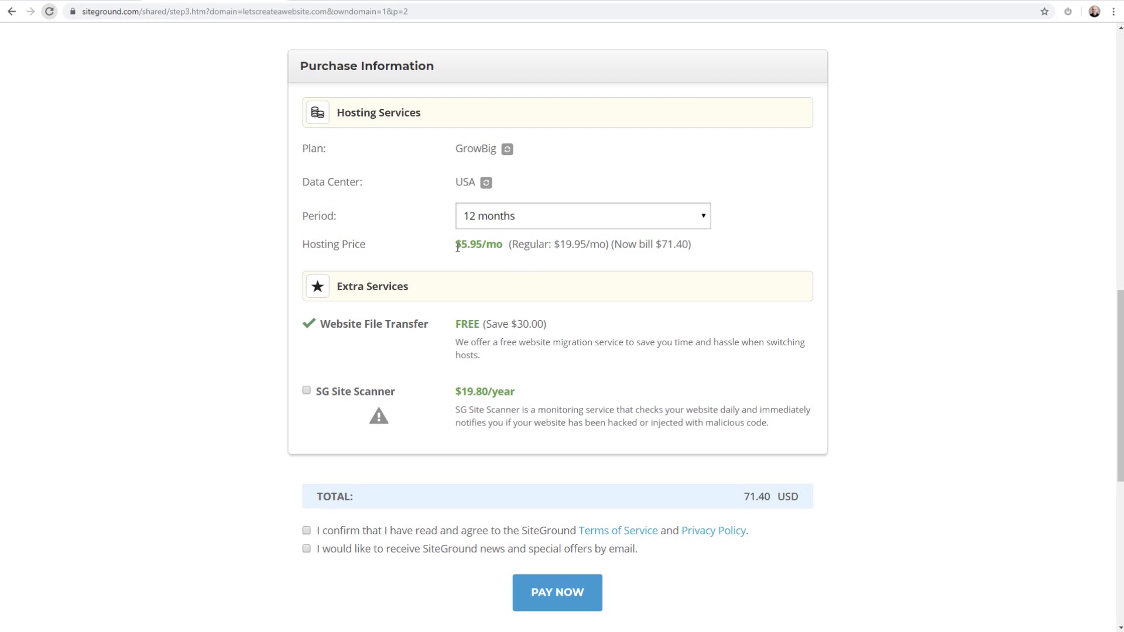
scroll(638, 265, "down", 2)
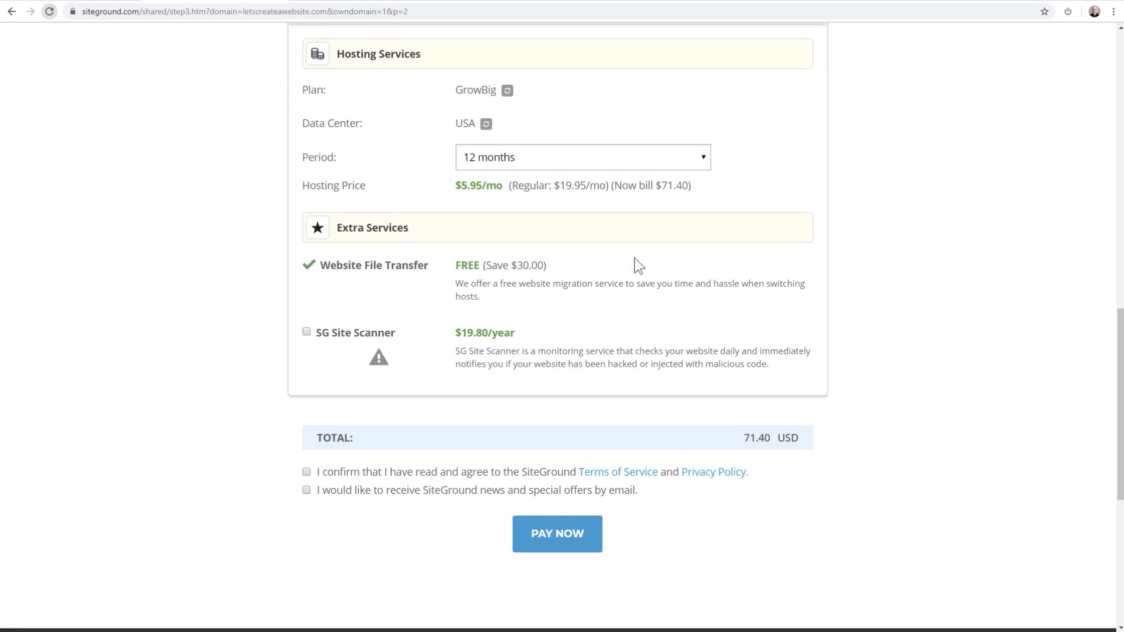
scroll(634, 262, "down", 2)
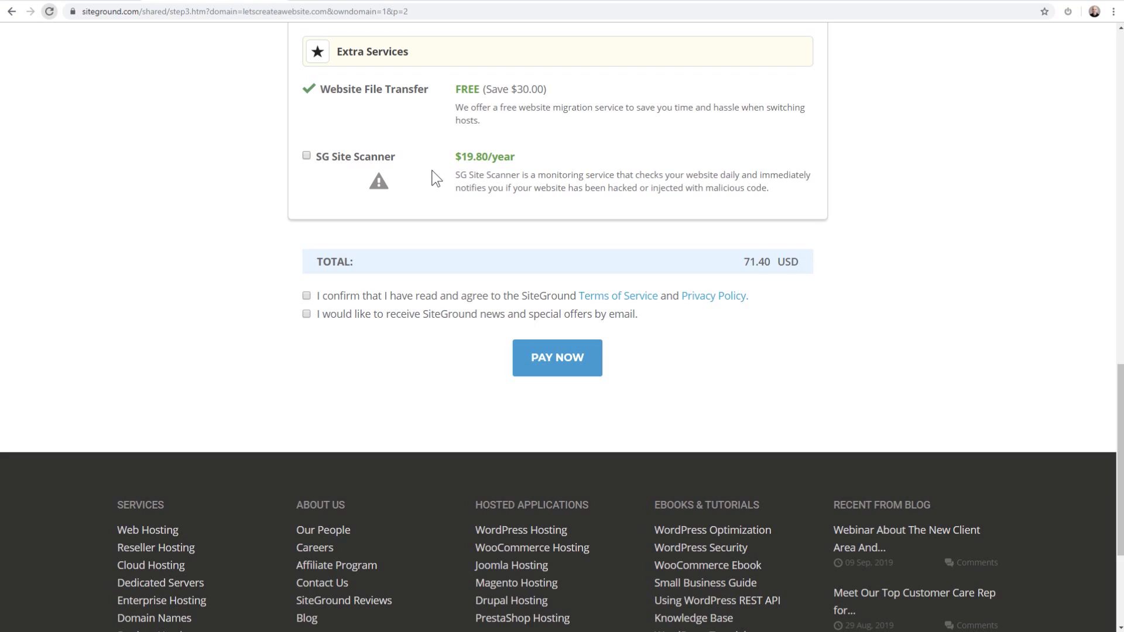
scroll(436, 176, "down", 2)
double_click(786, 144)
left_click(836, 146)
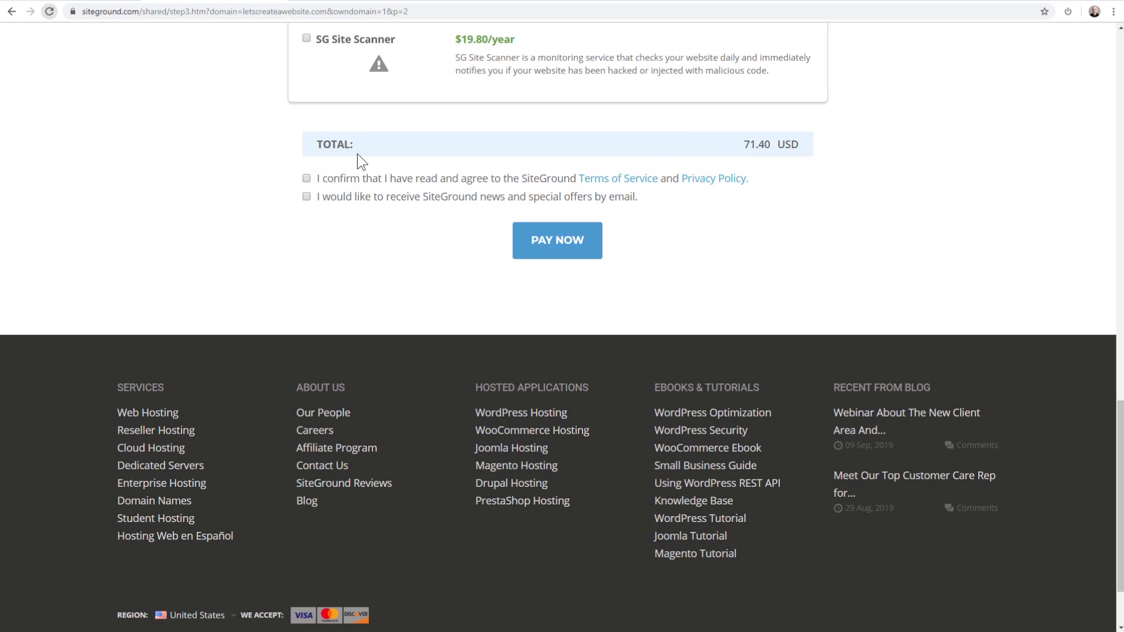
Step: Agree to the Terms of Service and Privacy Policy and pay for the hosting order
left_click(307, 179)
left_click(555, 249)
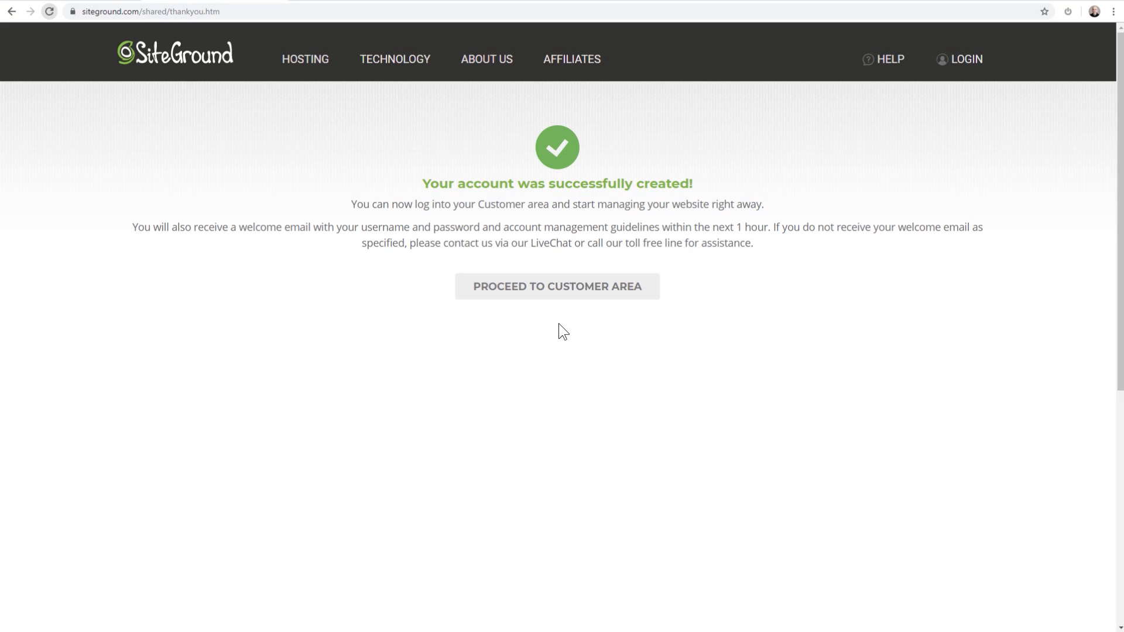
Step: Proceed to the customer area and set up the site as a new website with WordPress as its application
left_click(555, 300)
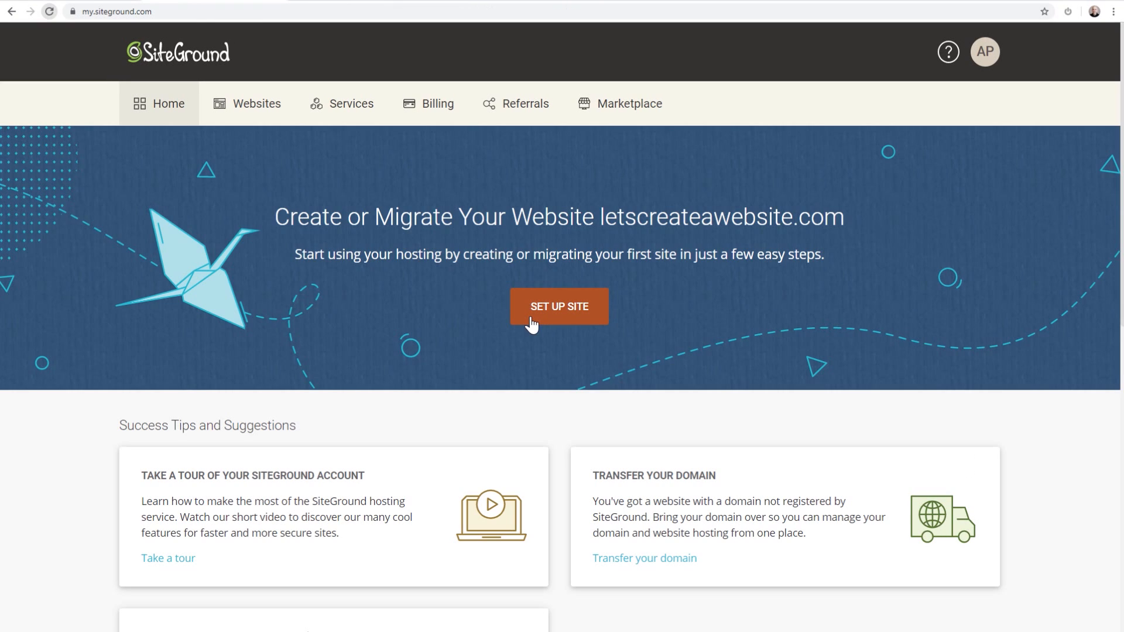
left_click(574, 310)
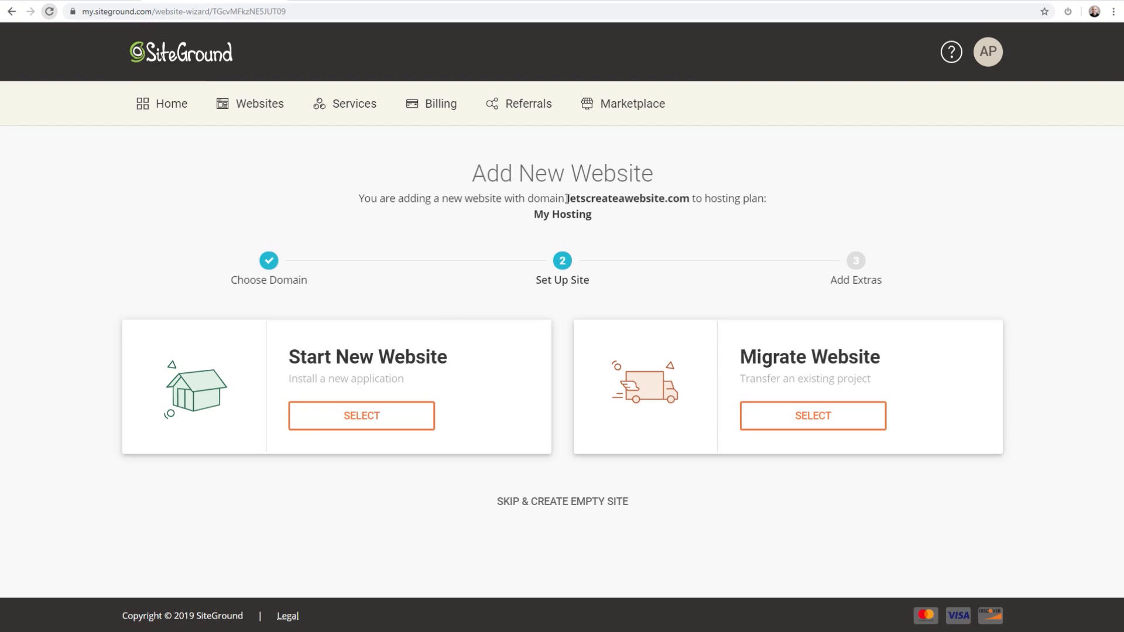
left_click_drag(567, 199, 693, 201)
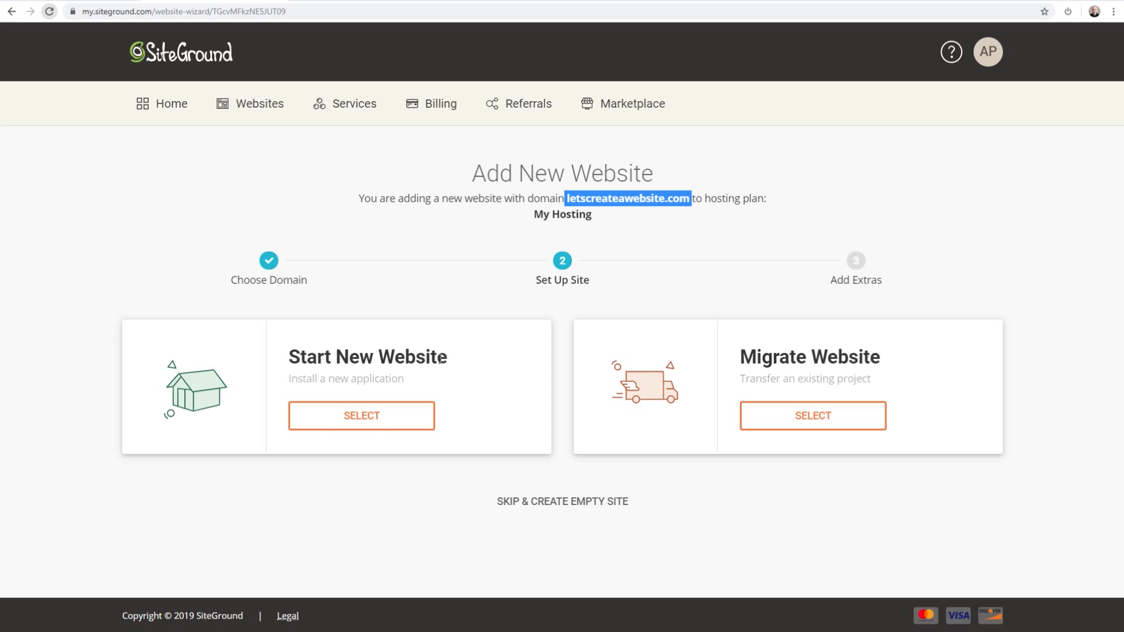
left_click(361, 417)
scroll(385, 349, "down", 3)
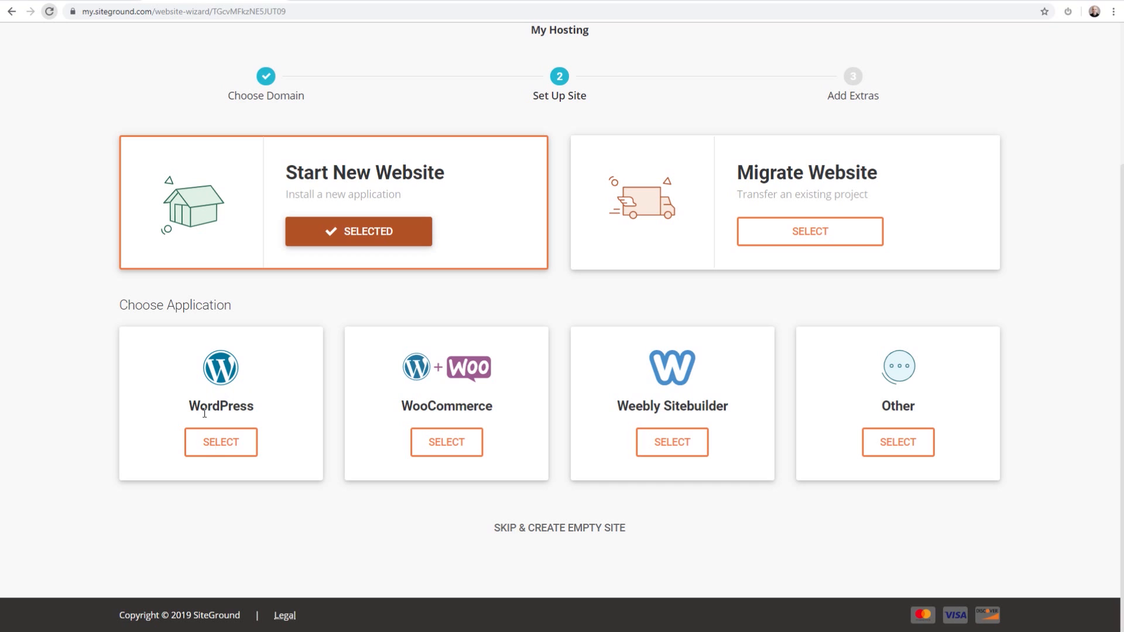
left_click(218, 444)
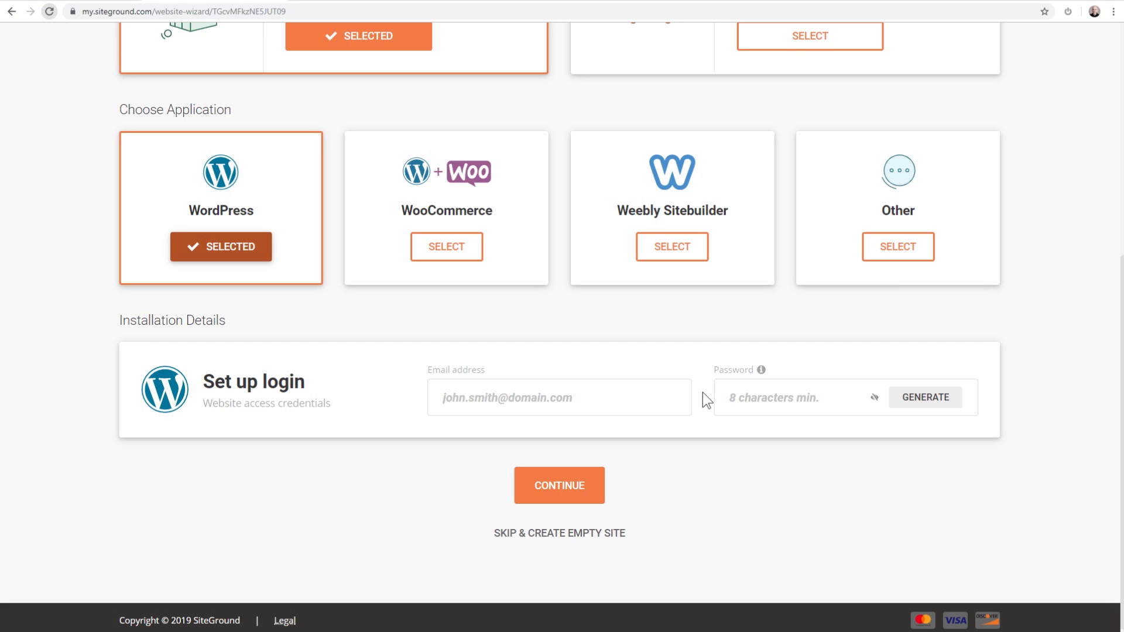
Step: Fill in the WordPress login e-mail and password, and finish the site setup without adding SG Site Scanner
left_click(557, 485)
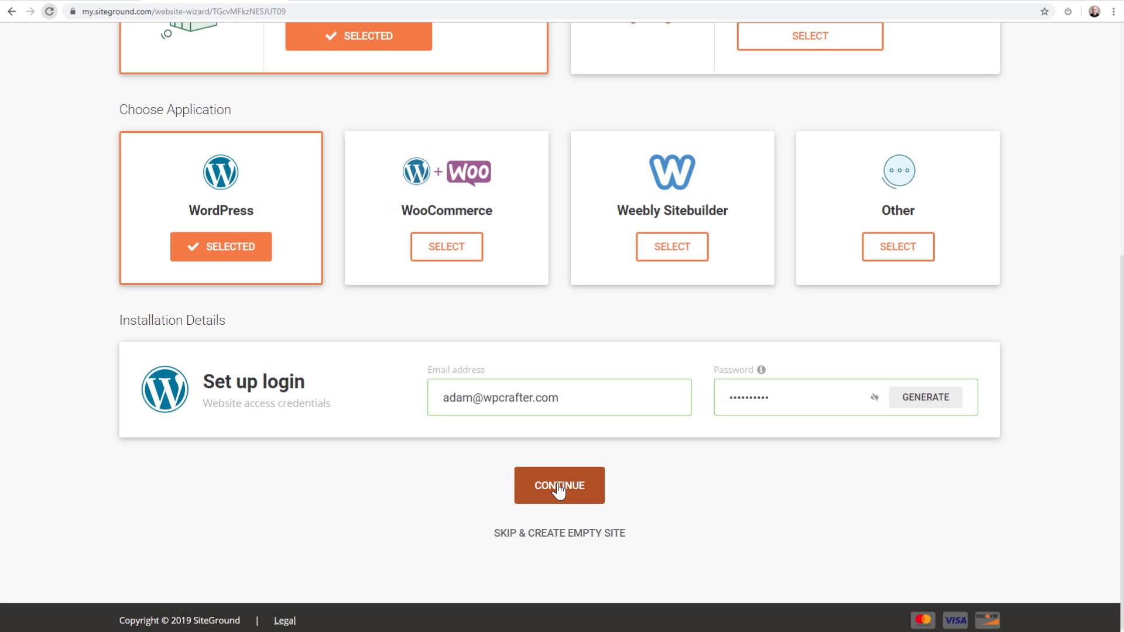
left_click(557, 486)
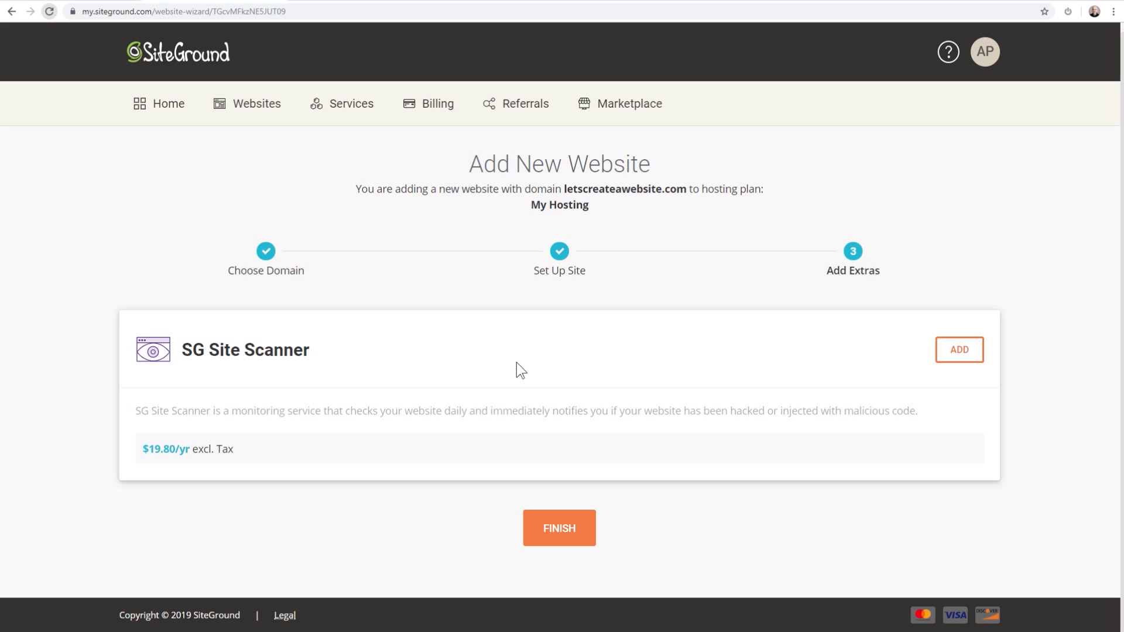
left_click(559, 530)
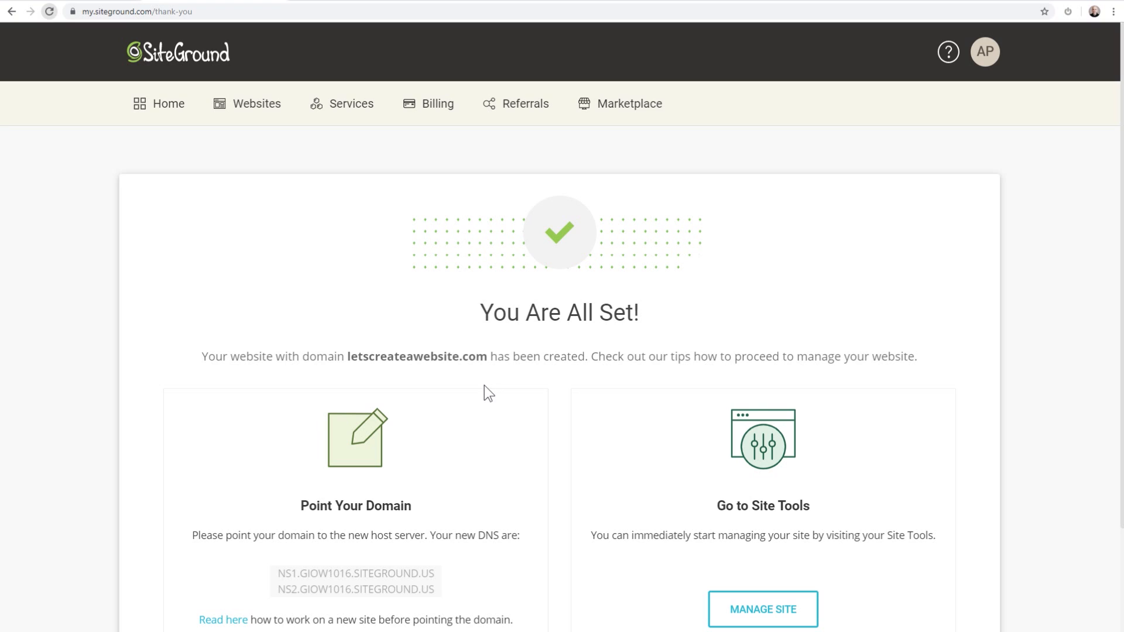
Step: Examine the two DNS name servers given for pointing the domain to the new host
scroll(484, 385, "down", 2)
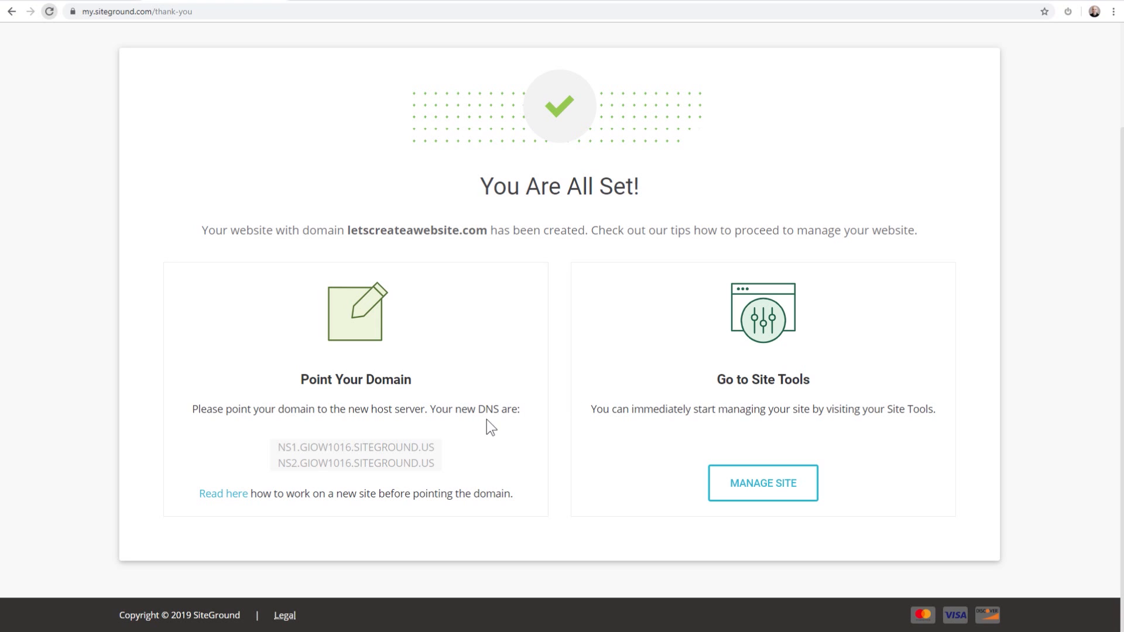
left_click_drag(435, 449, 264, 454)
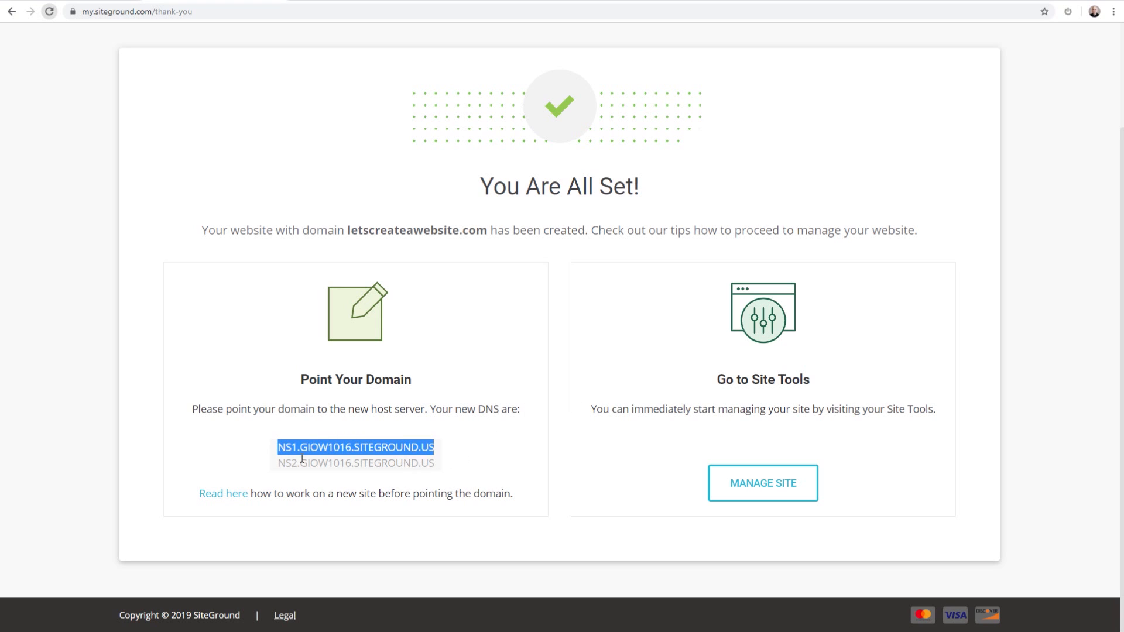
left_click_drag(429, 464, 265, 463)
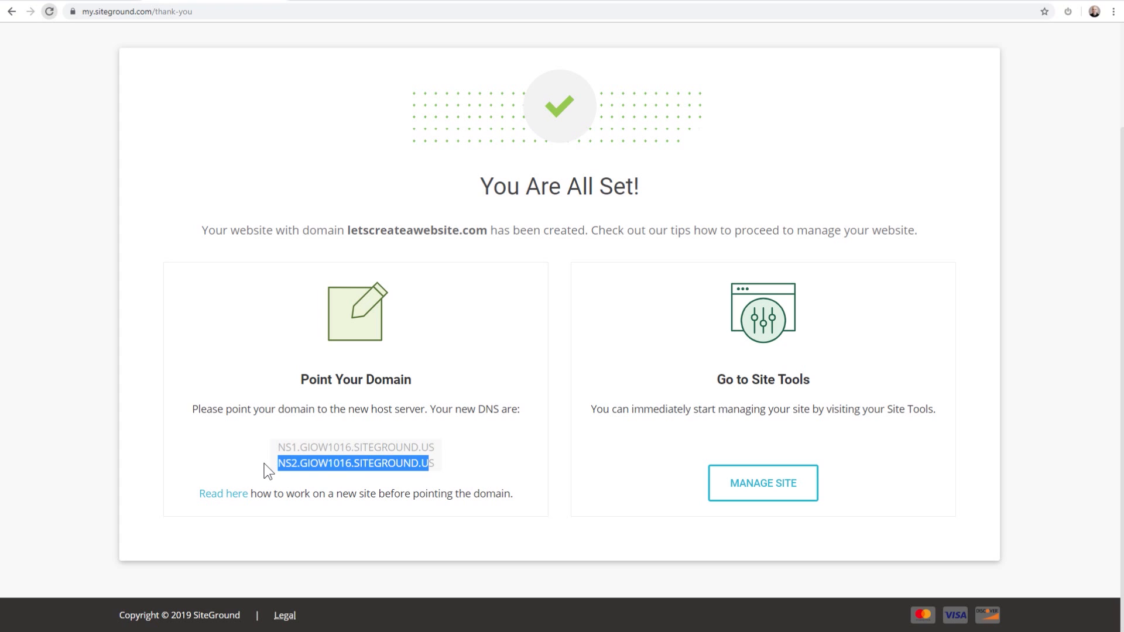
left_click(261, 456)
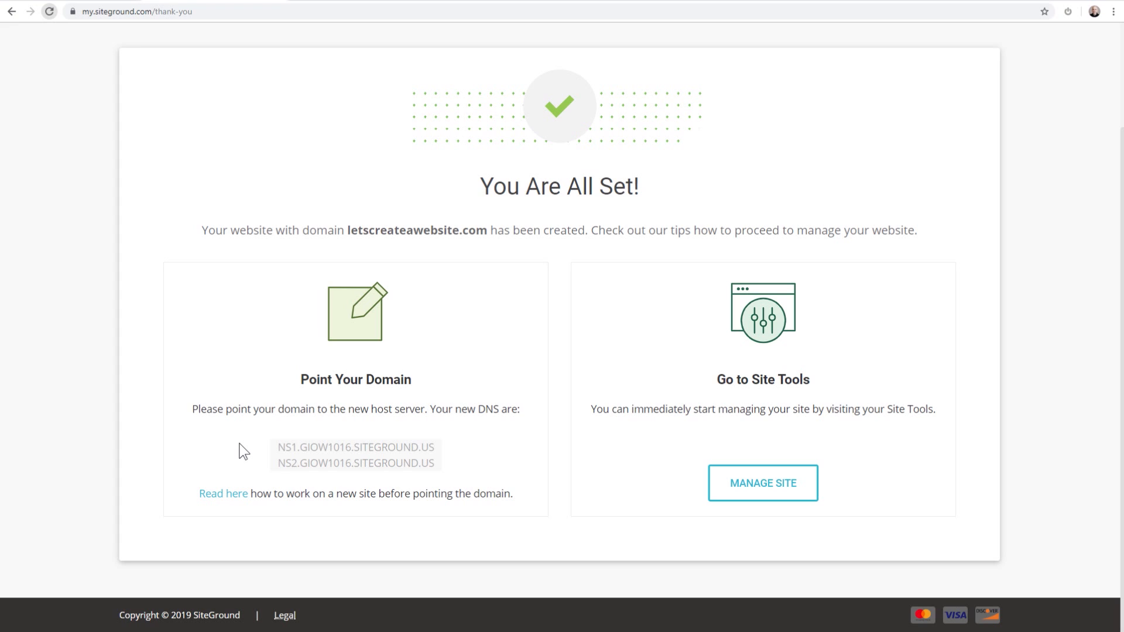
Step: Open the new site's management tools and install a Let's Encrypt SSL certificate for letscreateawebsite.com in SSL Manager
left_click(773, 492)
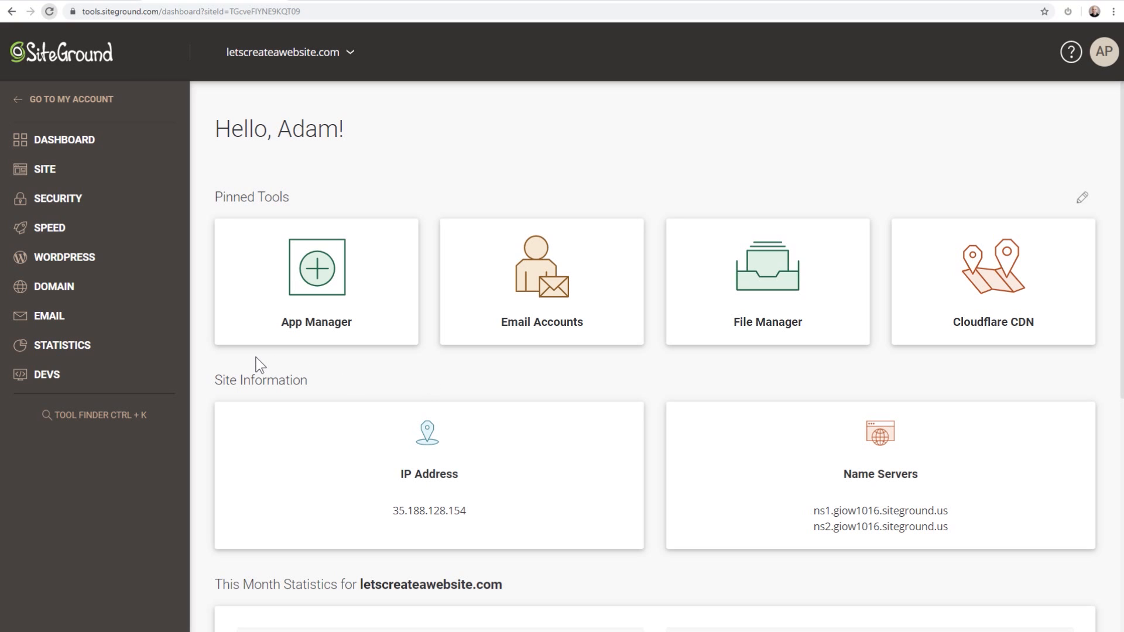
left_click(61, 199)
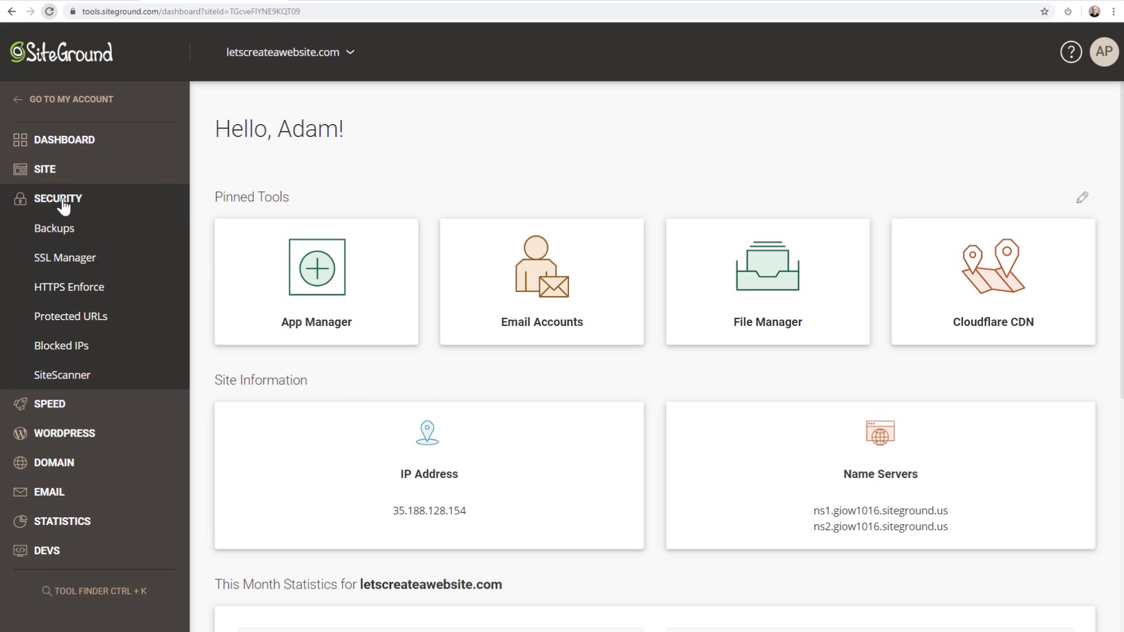
left_click(64, 259)
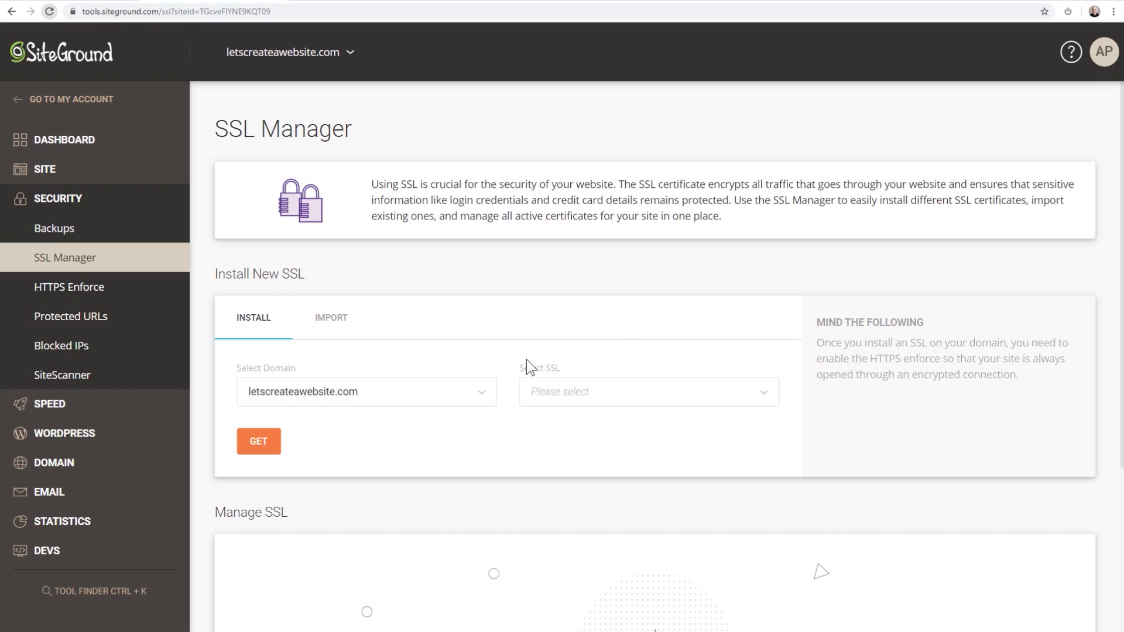
left_click(724, 394)
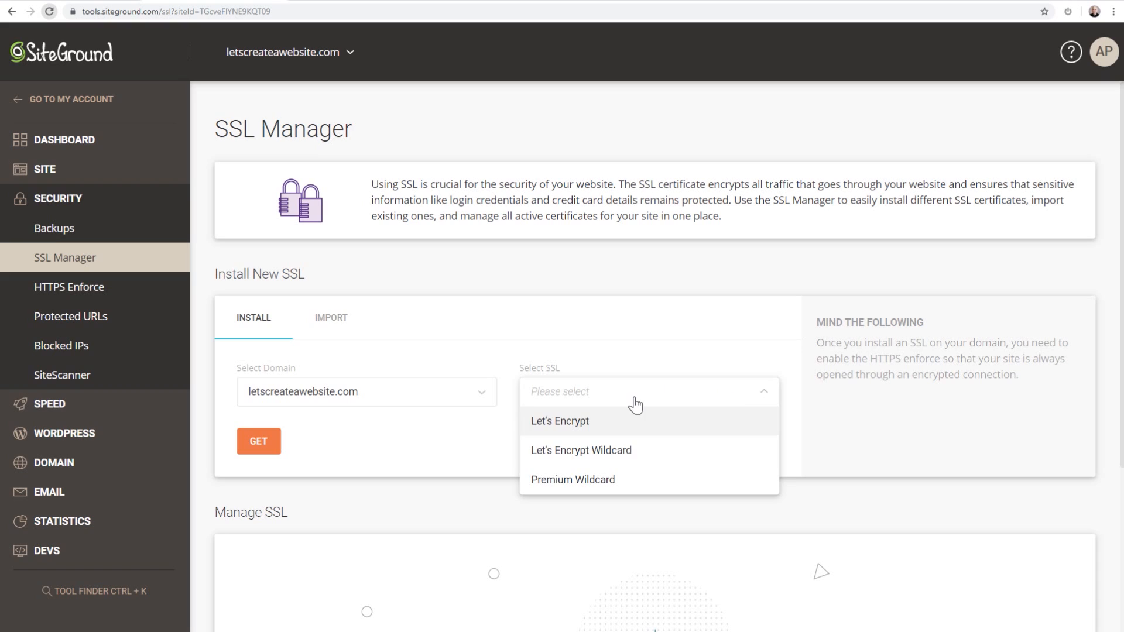
left_click(570, 430)
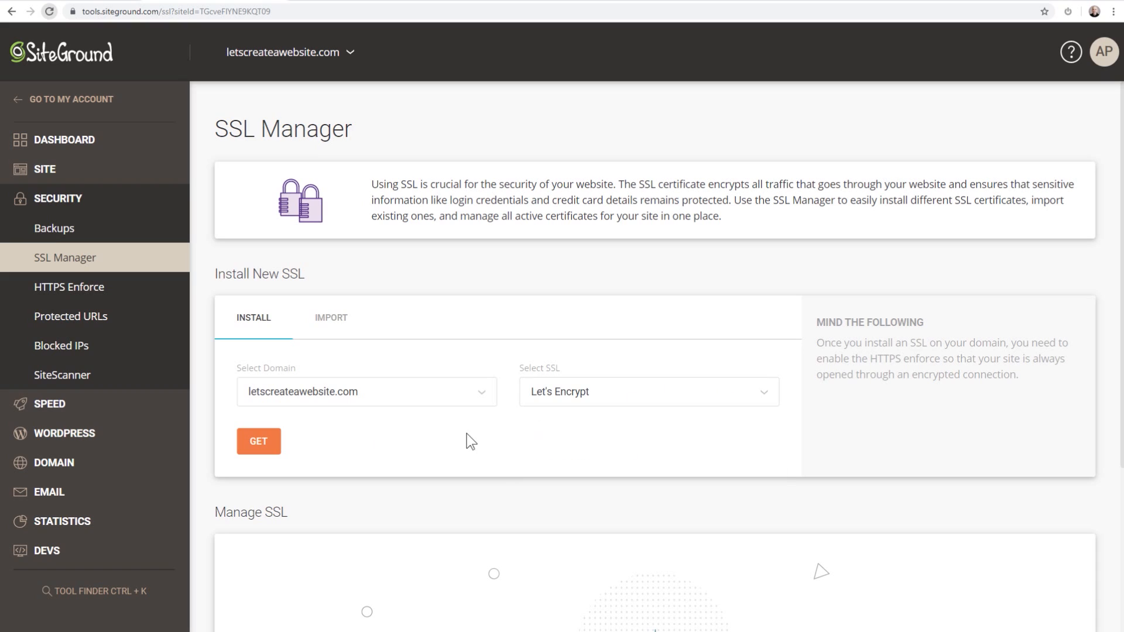
left_click(258, 441)
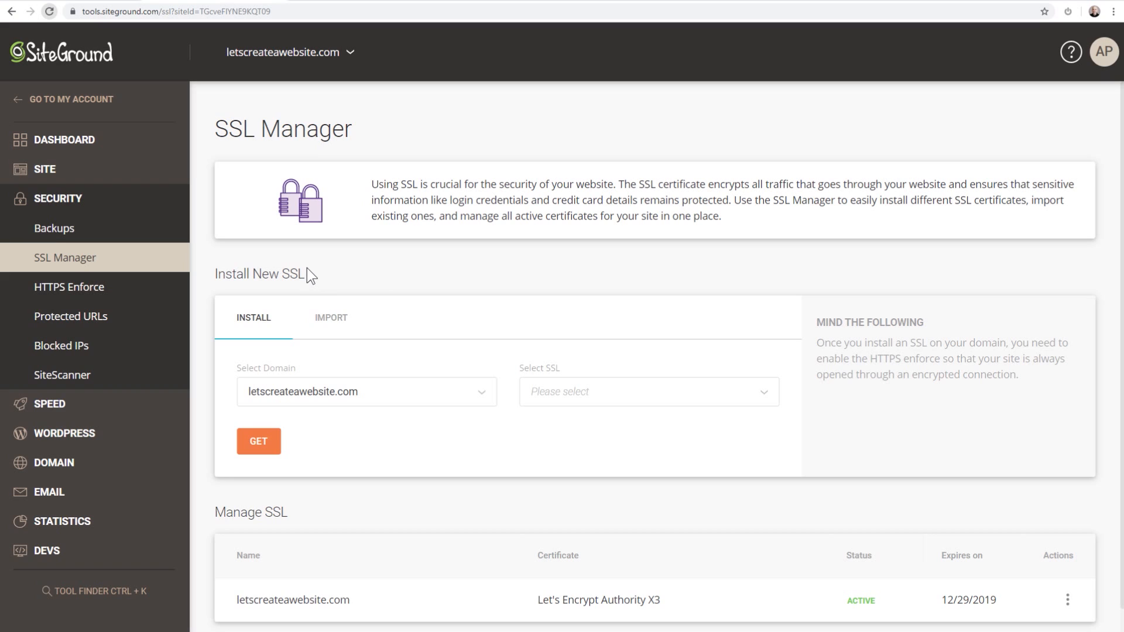
Step: Open the WordPress installation management for letscreateawebsite.com and log in to its admin panel
left_click(48, 438)
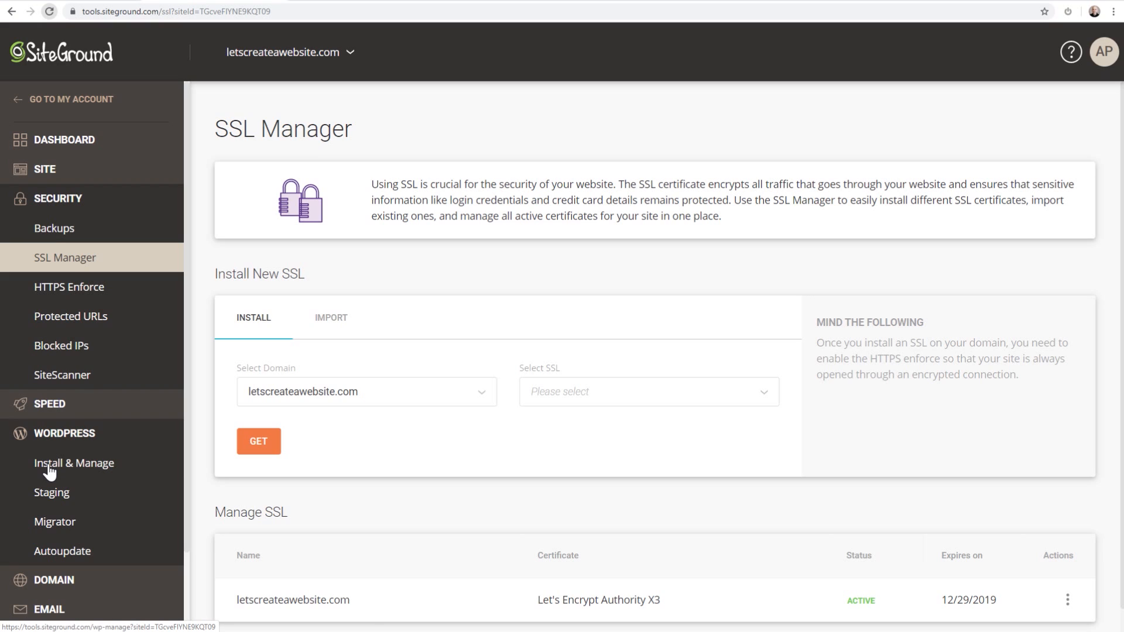
left_click(50, 470)
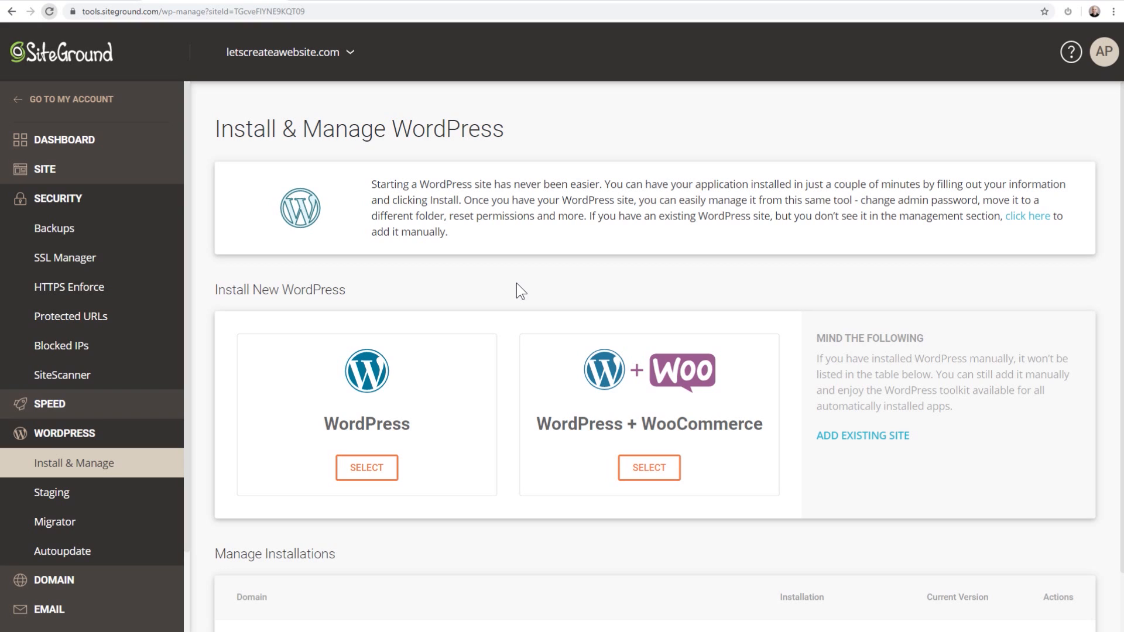
scroll(516, 283, "down", 1)
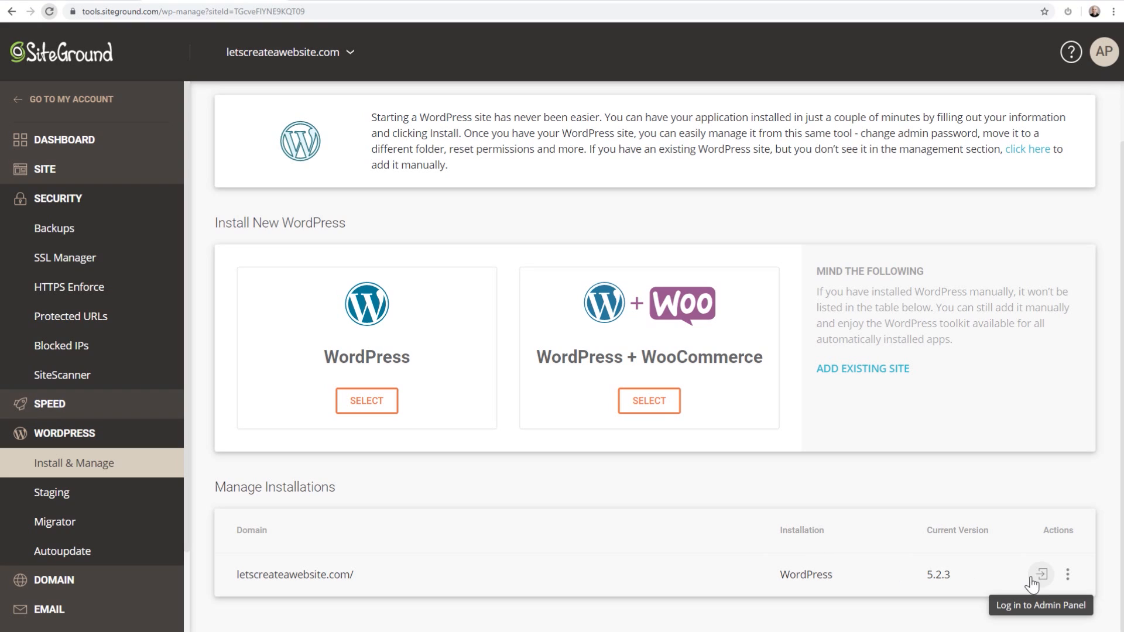
left_click(1069, 576)
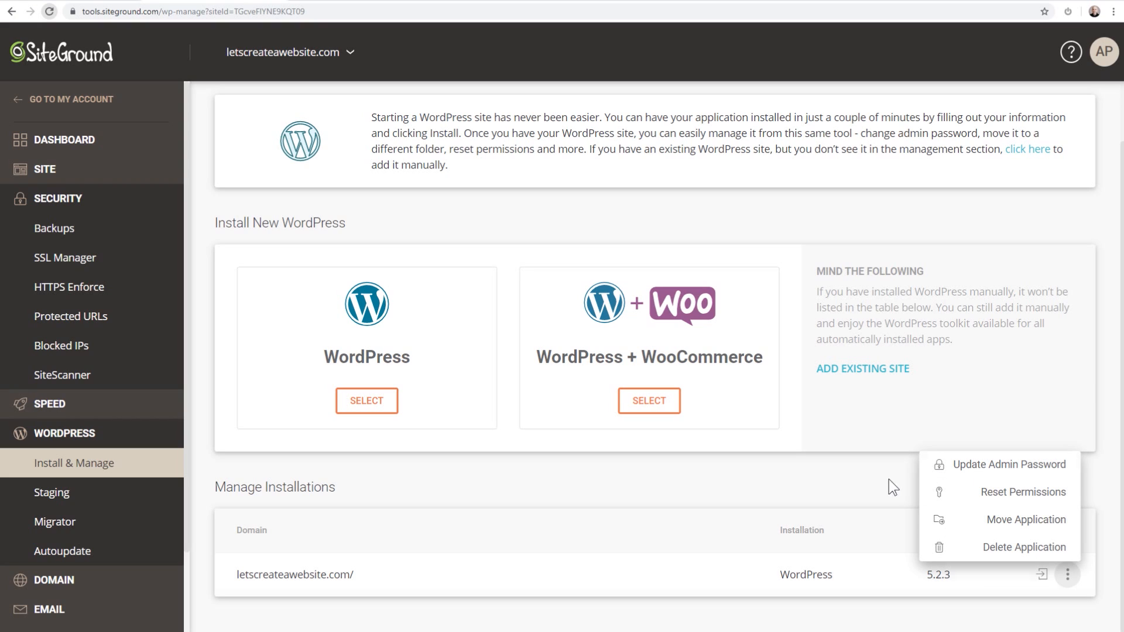
left_click(865, 486)
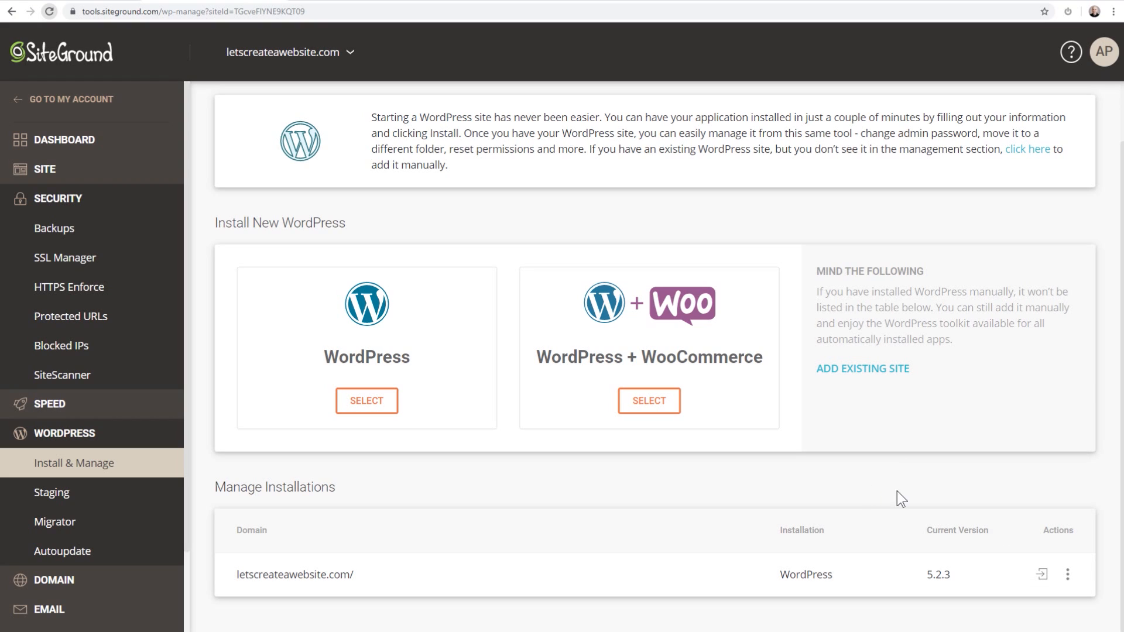
left_click(1041, 576)
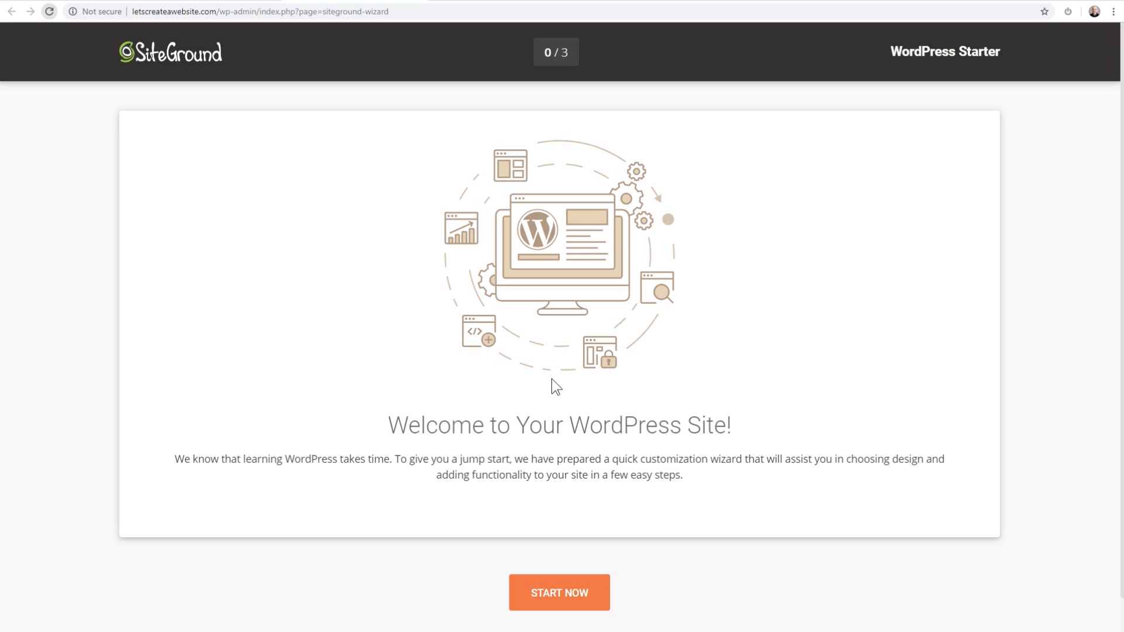
Step: Exit the WordPress Starter wizard without running it and go to the WordPress dashboard
scroll(552, 352, "down", 1)
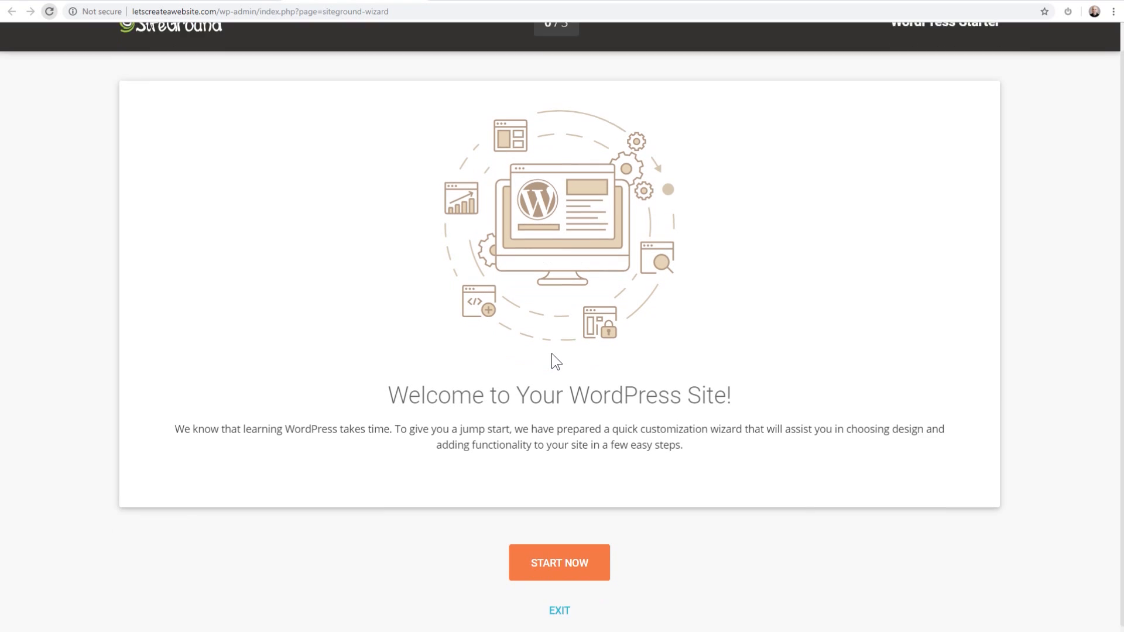
scroll(513, 262, "up", 1)
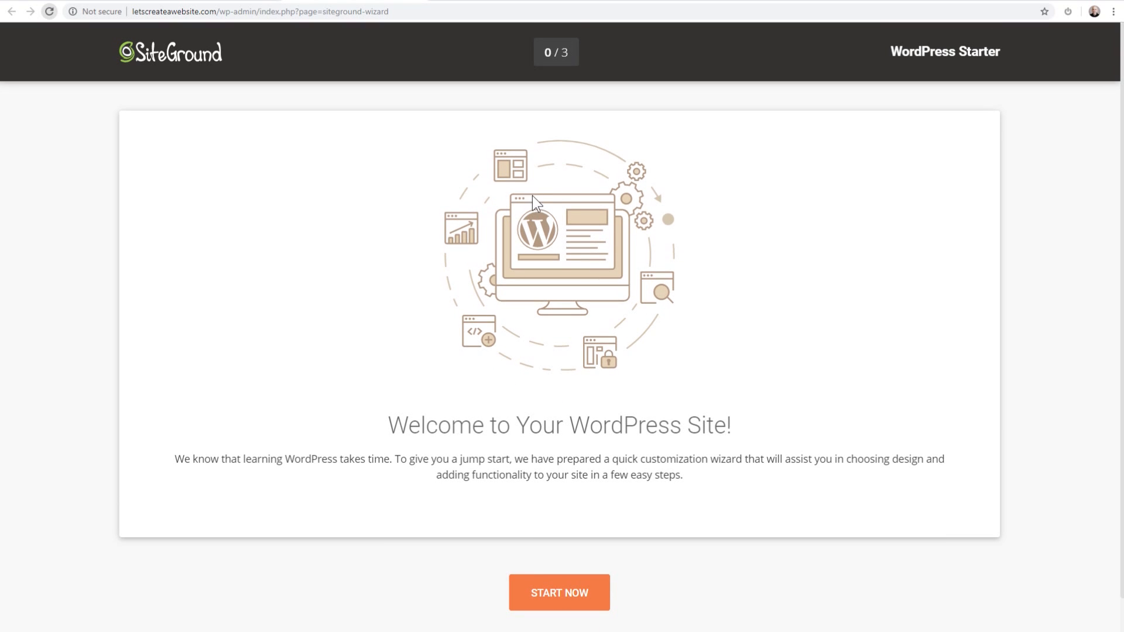
scroll(582, 310, "down", 1)
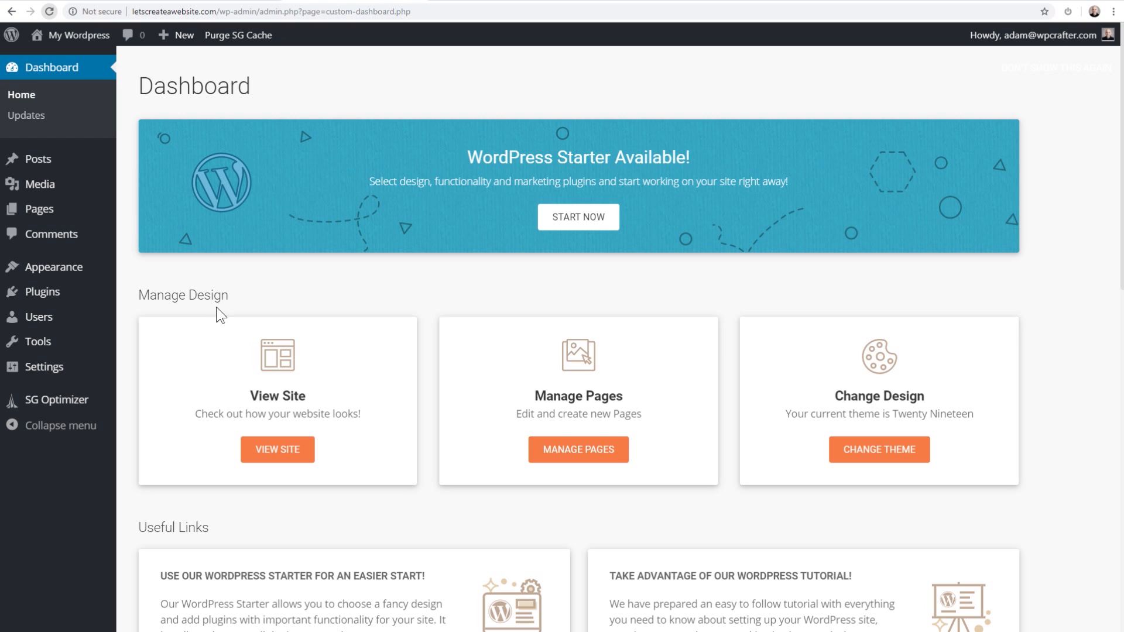
Step: Open the list of installed plugins and deactivate SG Optimizer
left_click(45, 296)
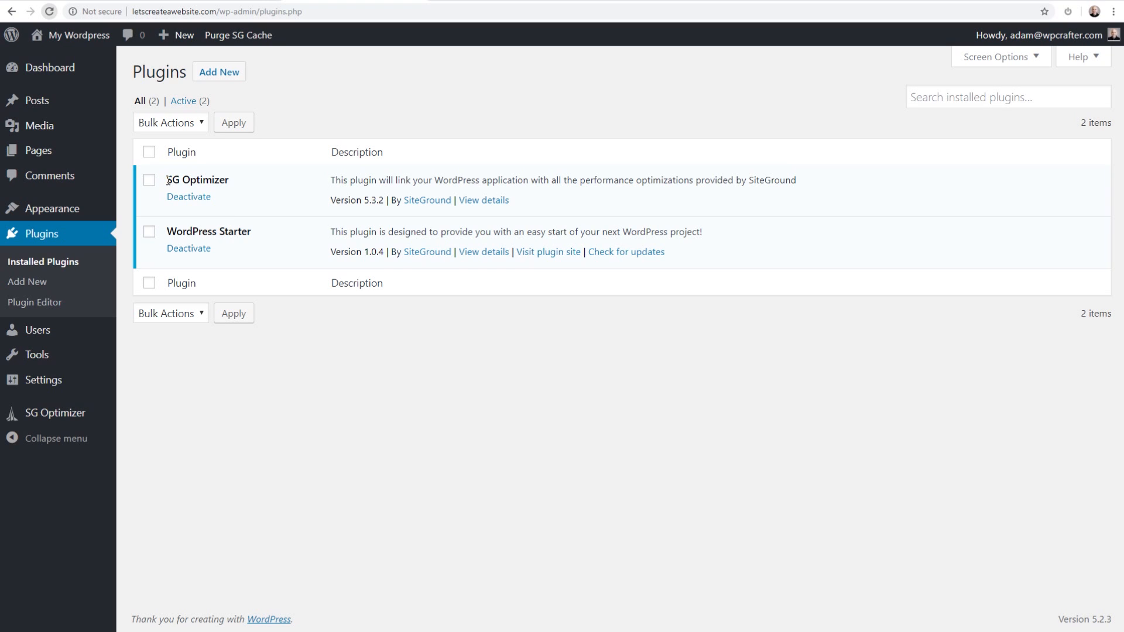
left_click_drag(167, 179, 239, 186)
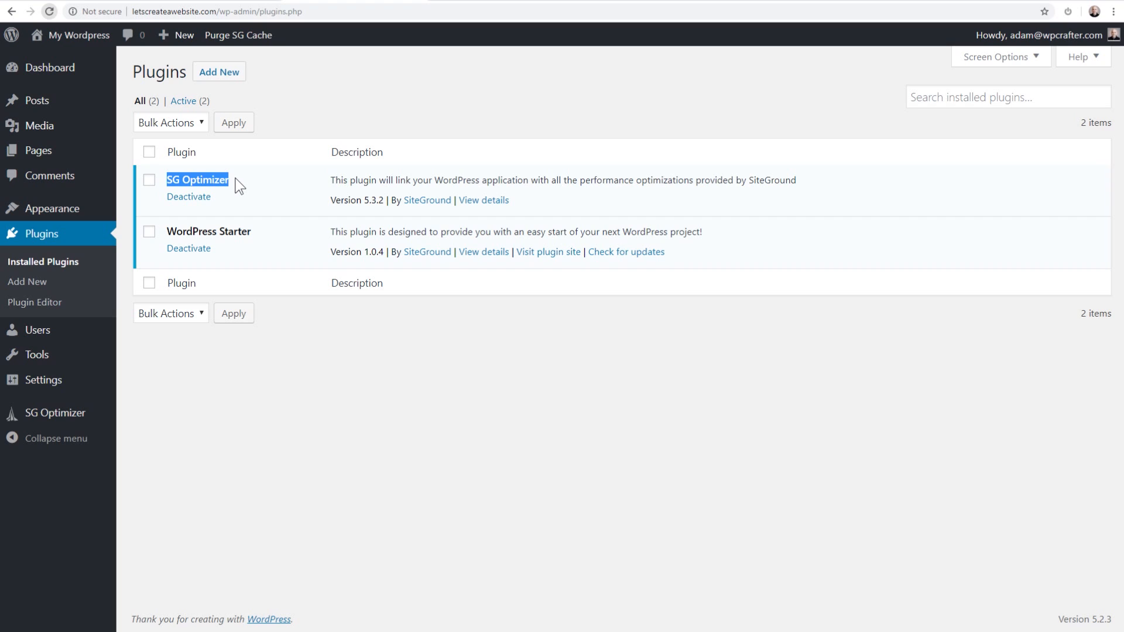
left_click(199, 197)
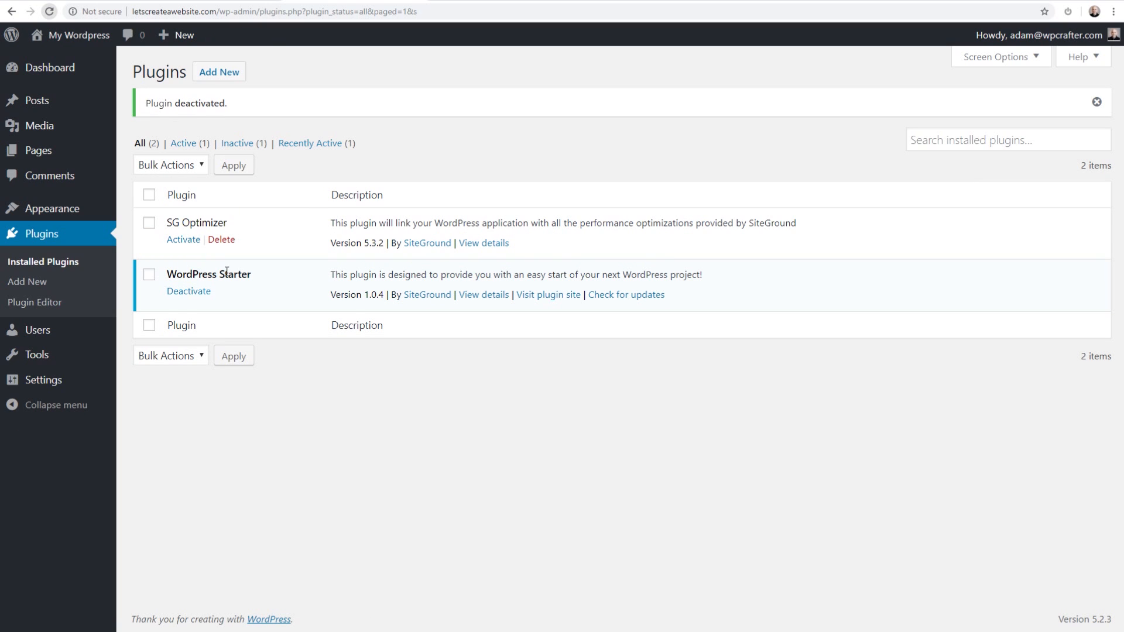
Step: Deactivate the WordPress Starter plugin and delete it together with its data
left_click(189, 292)
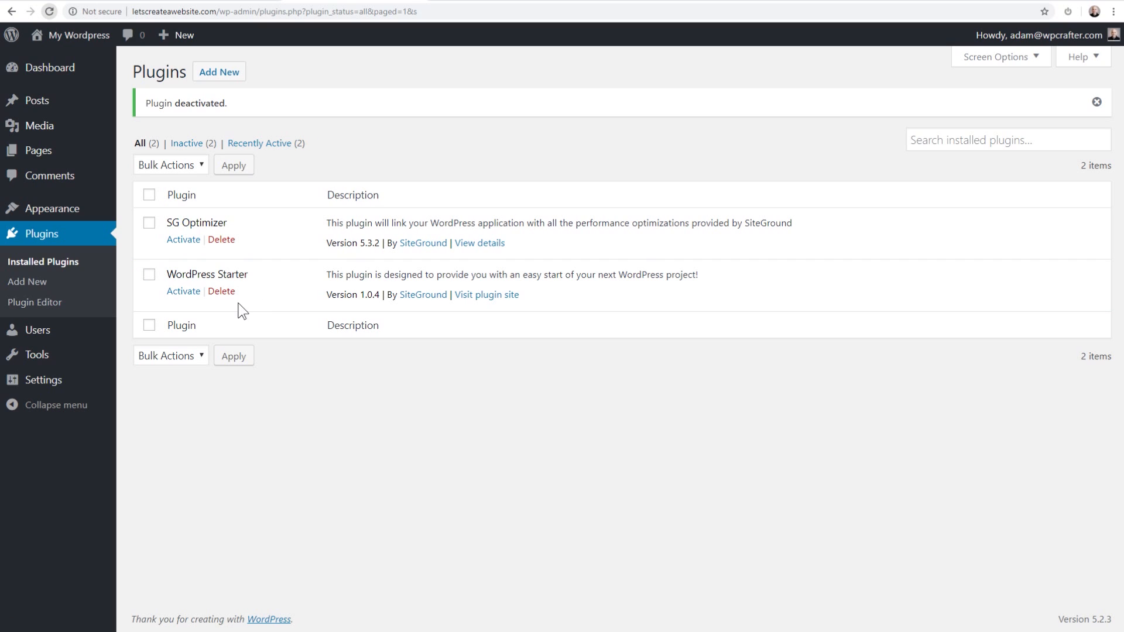
left_click(219, 291)
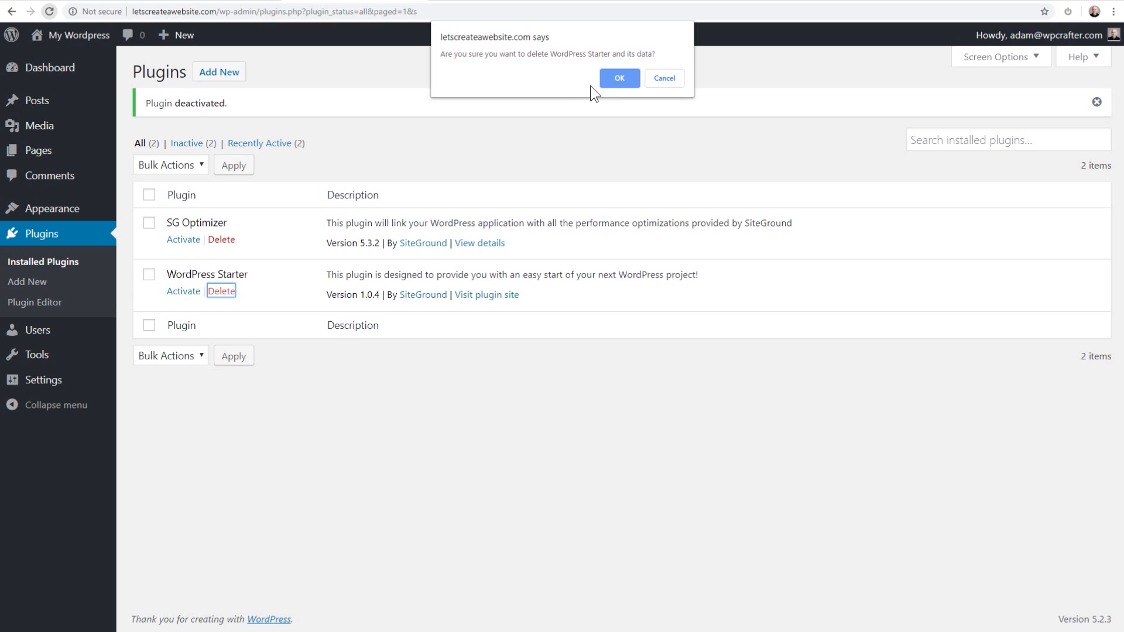
left_click(613, 76)
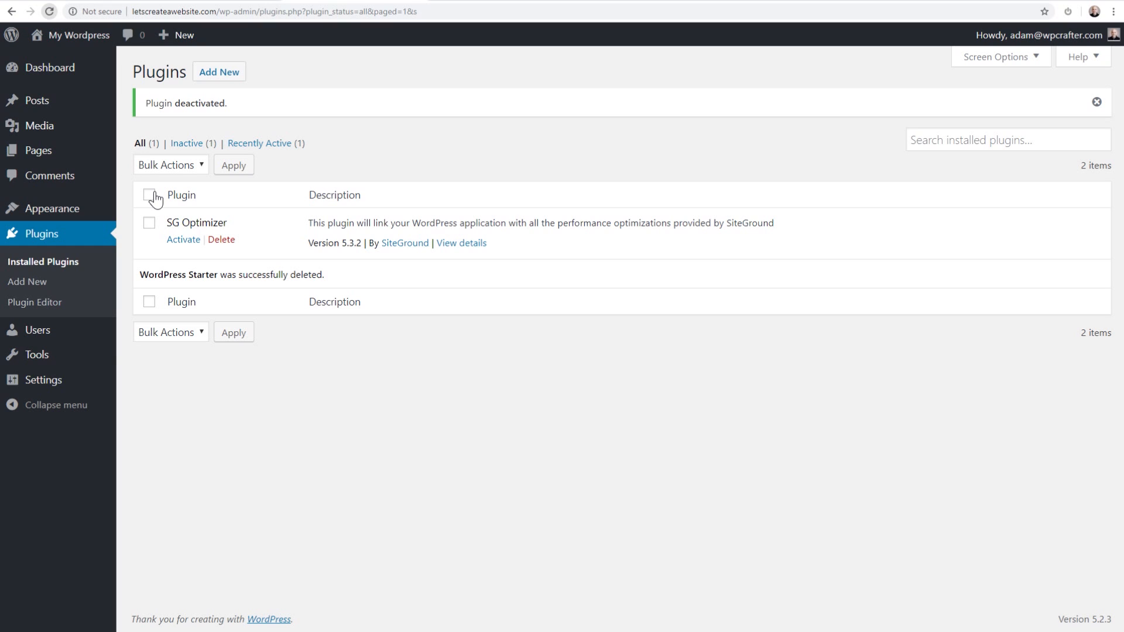
left_click(73, 383)
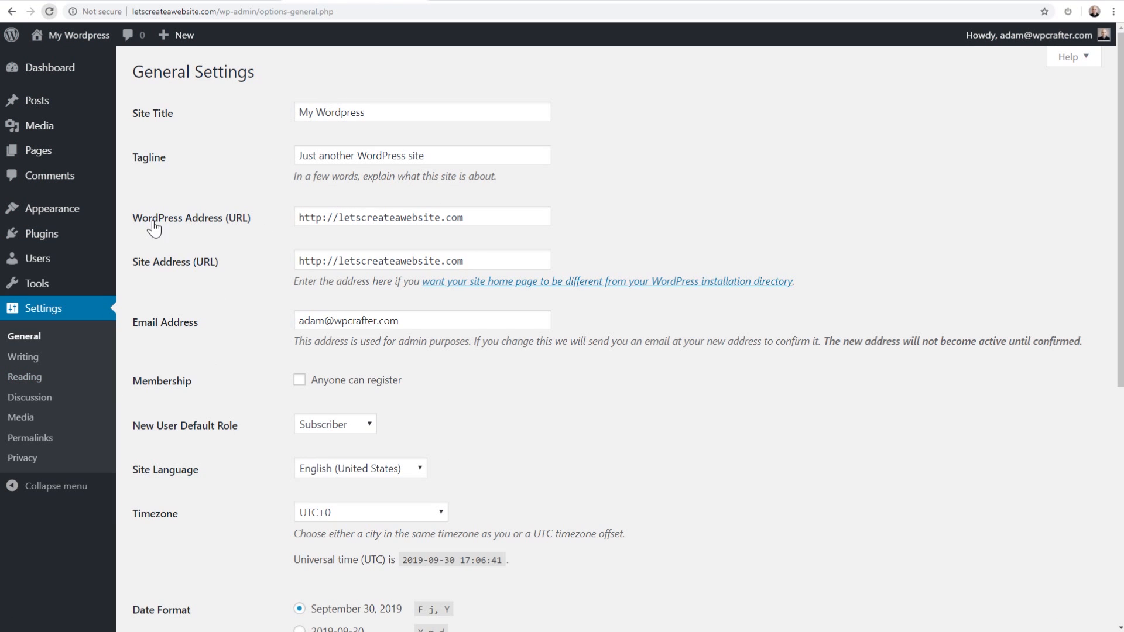
left_click(323, 220)
type("s")
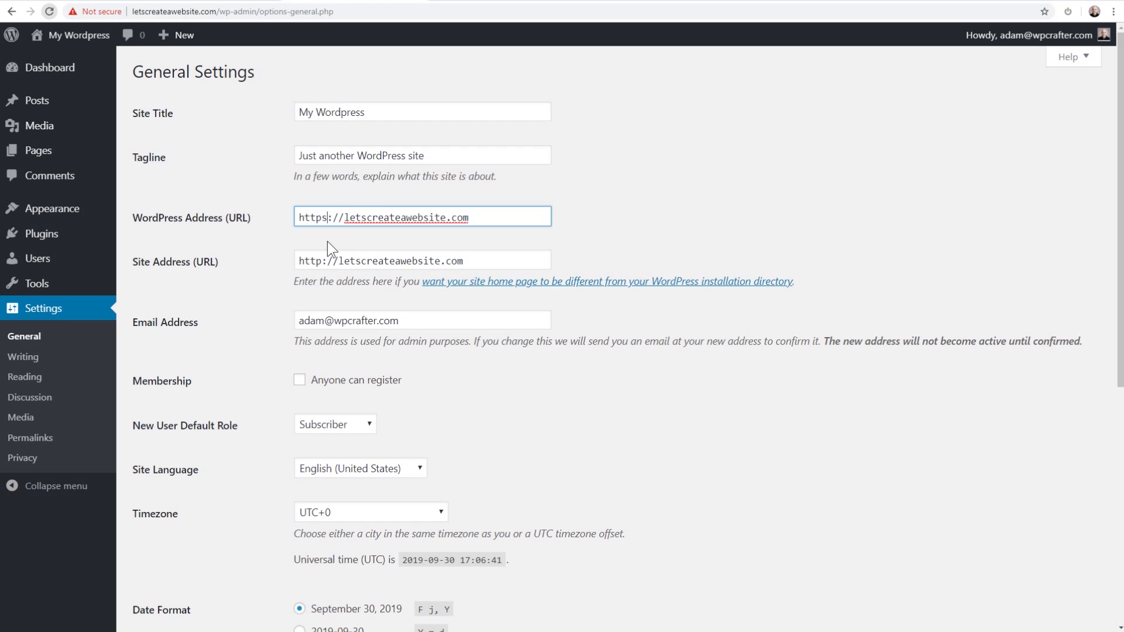
left_click(322, 261)
type("s")
left_click(257, 241)
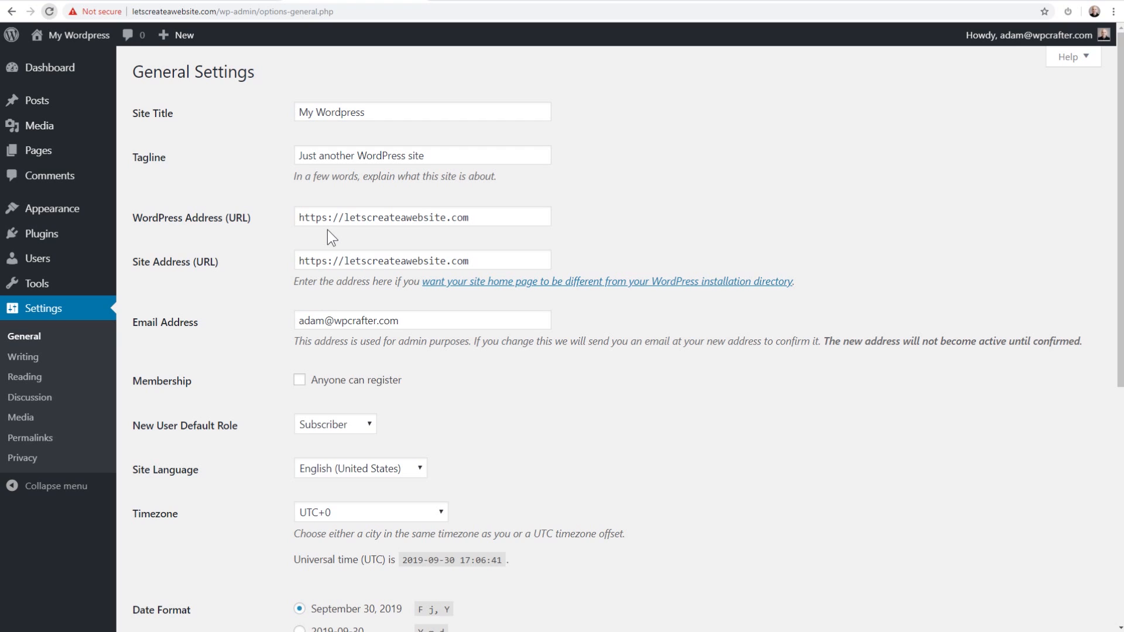
scroll(268, 245, "down", 7)
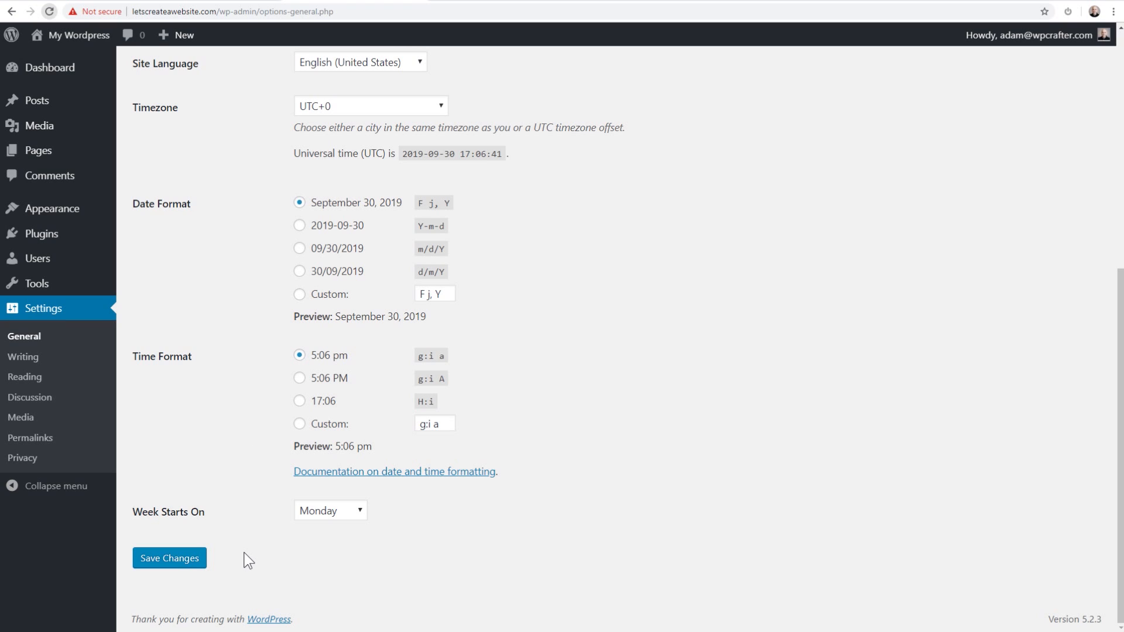
left_click(182, 562)
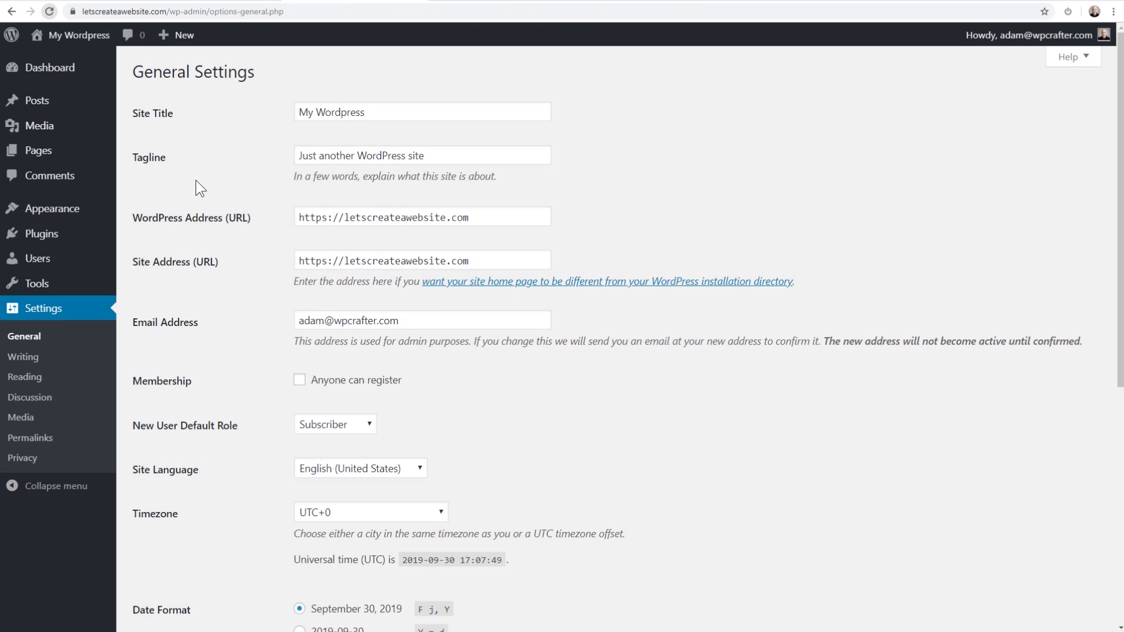
Step: Hide the WordPress Events and News, Activity, Quick Draft and At a Glance boxes on the dashboard, keeping only Welcome
left_click(64, 67)
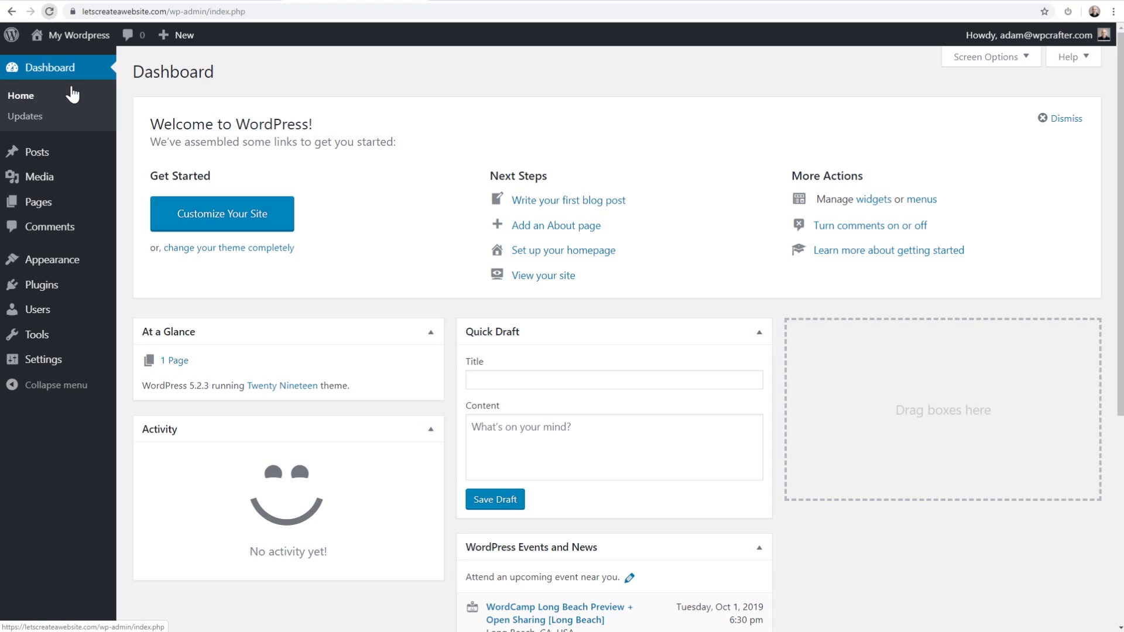
mouse_move(48, 42)
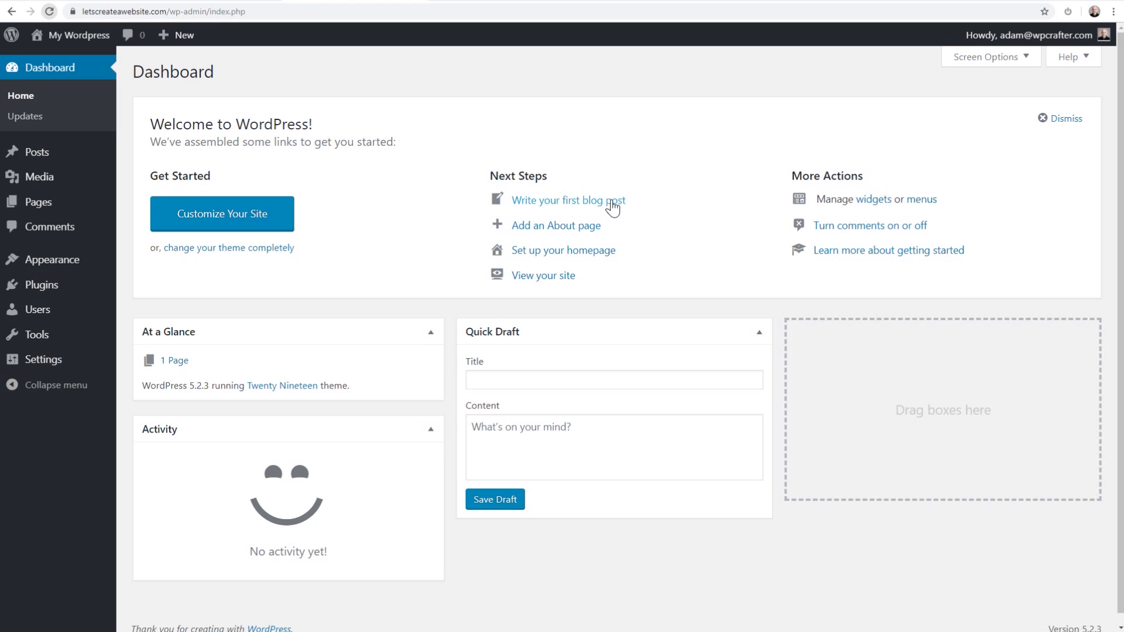
left_click(989, 58)
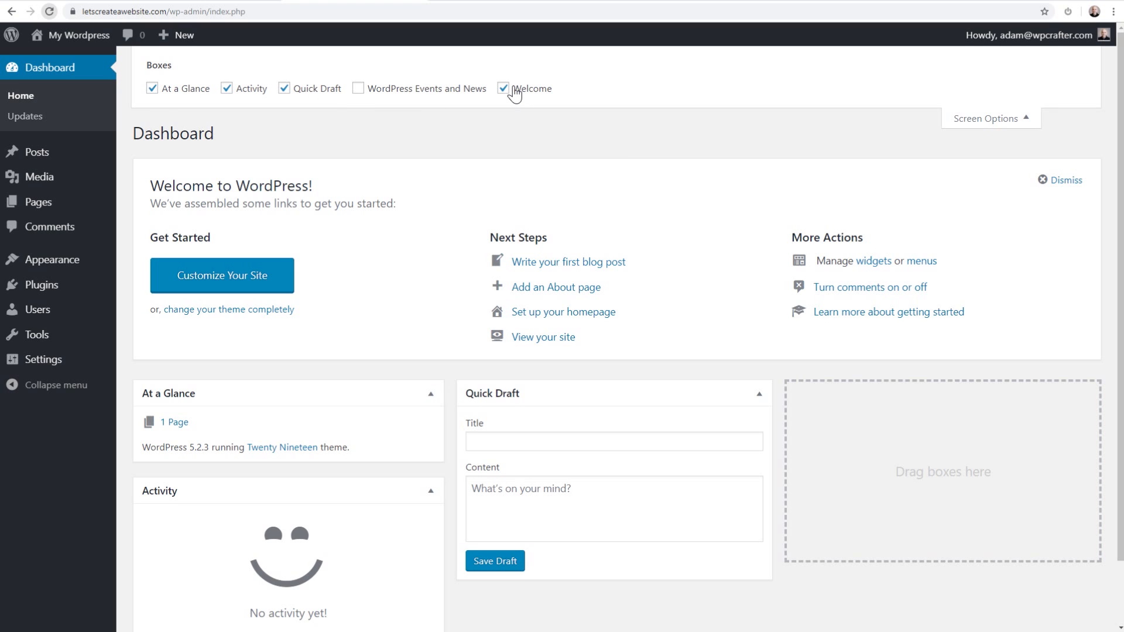
left_click(242, 92)
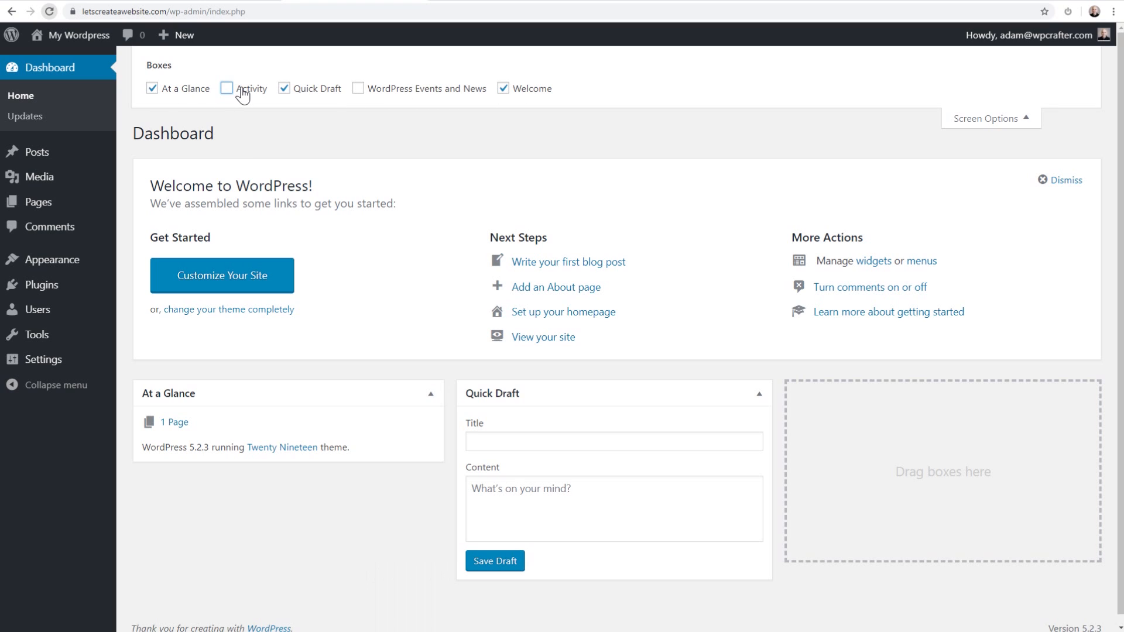
left_click(309, 93)
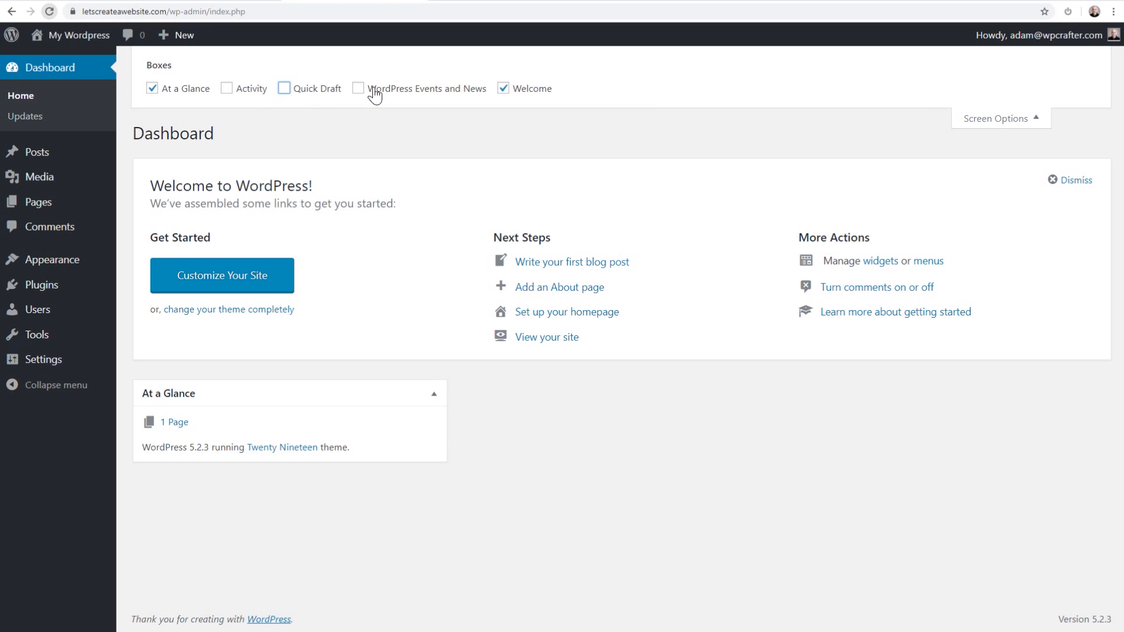
left_click(172, 94)
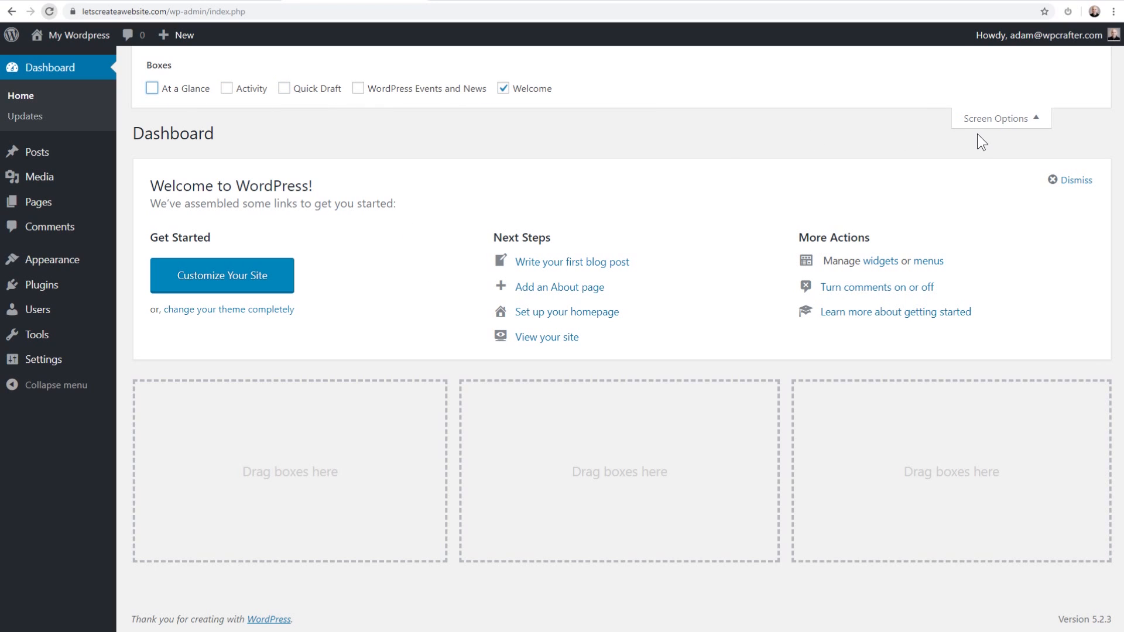
left_click(995, 120)
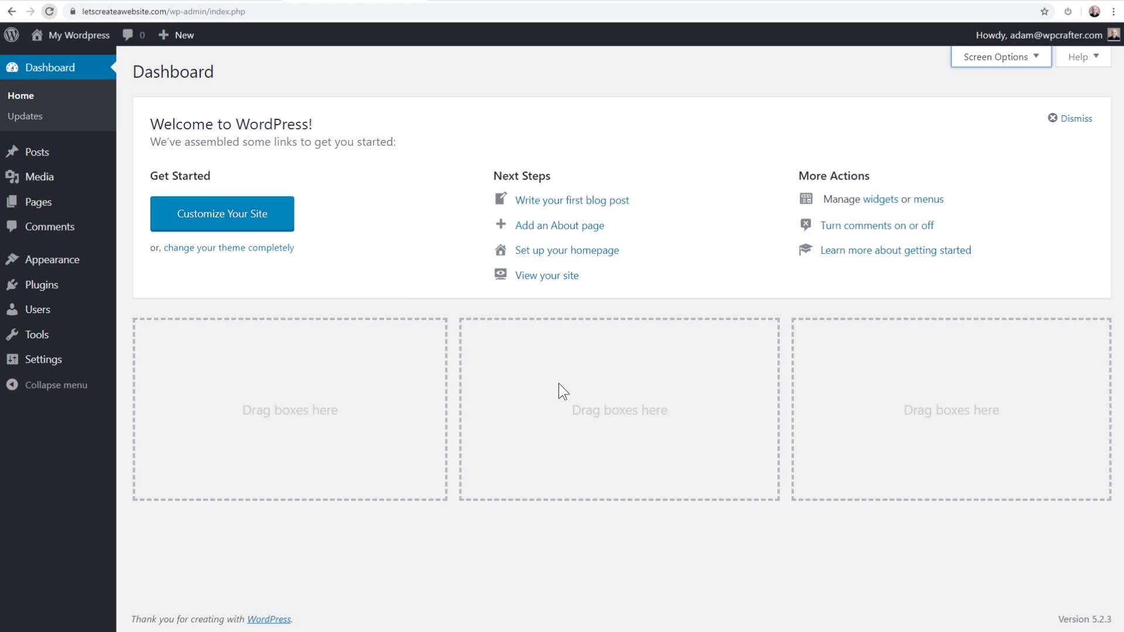
left_click(428, 314)
Step: Examine what each admin section from Posts to Settings offers, and open the list of all users
mouse_move(82, 161)
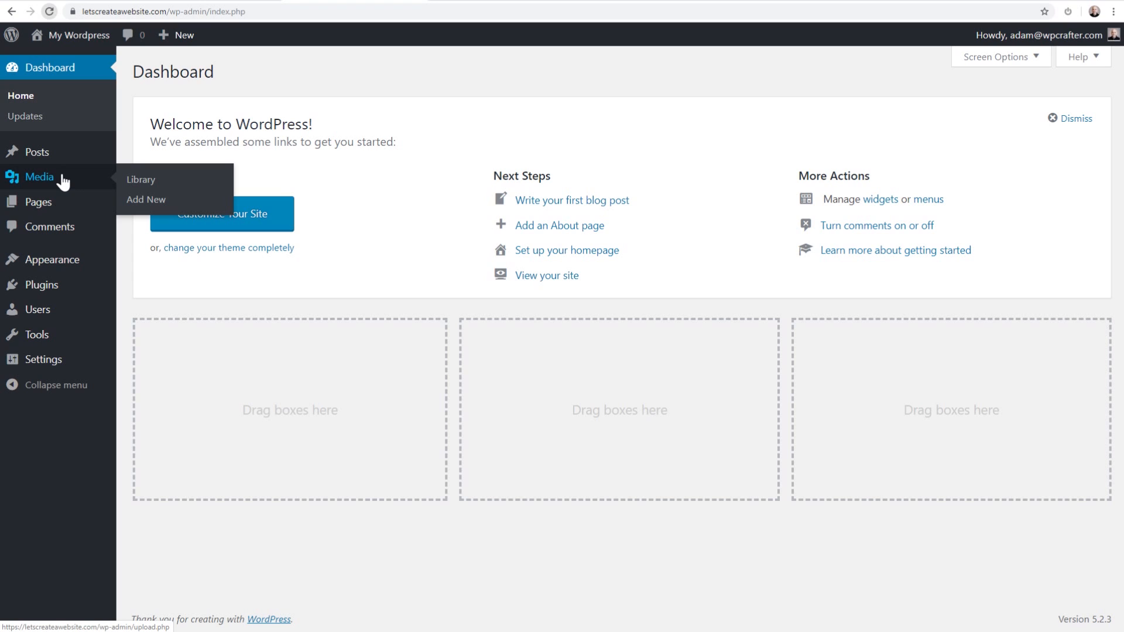
mouse_move(61, 202)
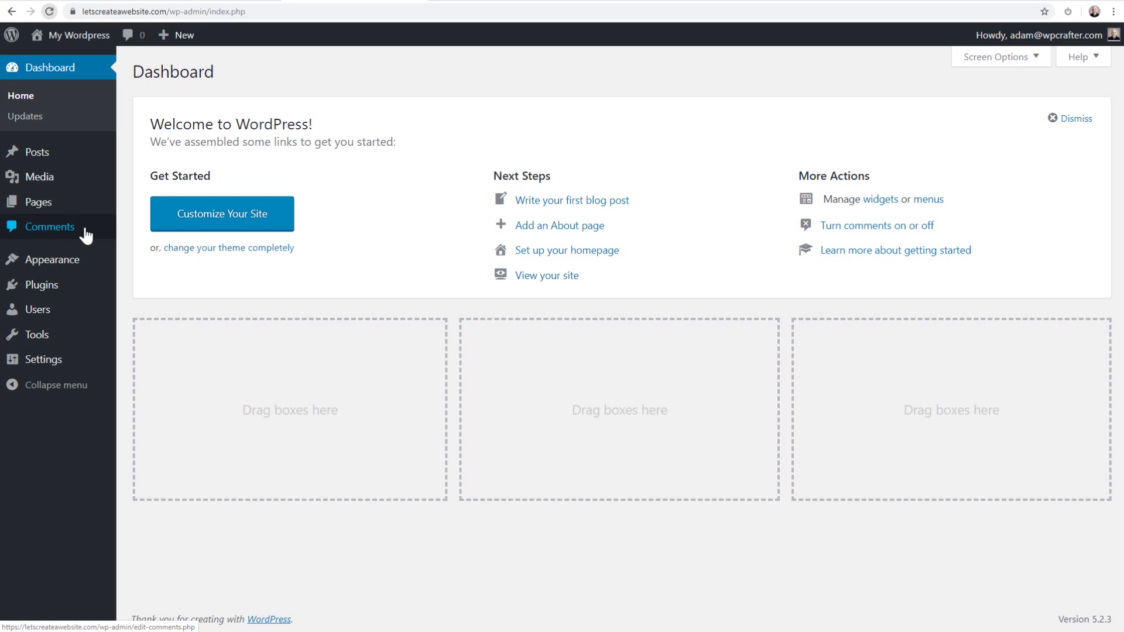
mouse_move(88, 267)
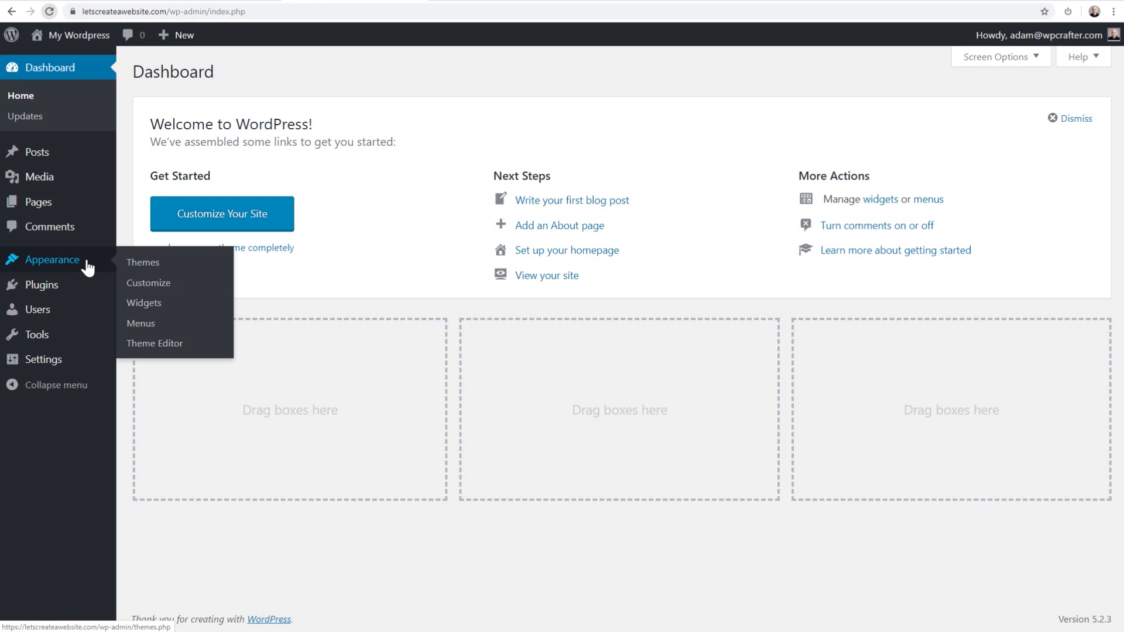
mouse_move(81, 287)
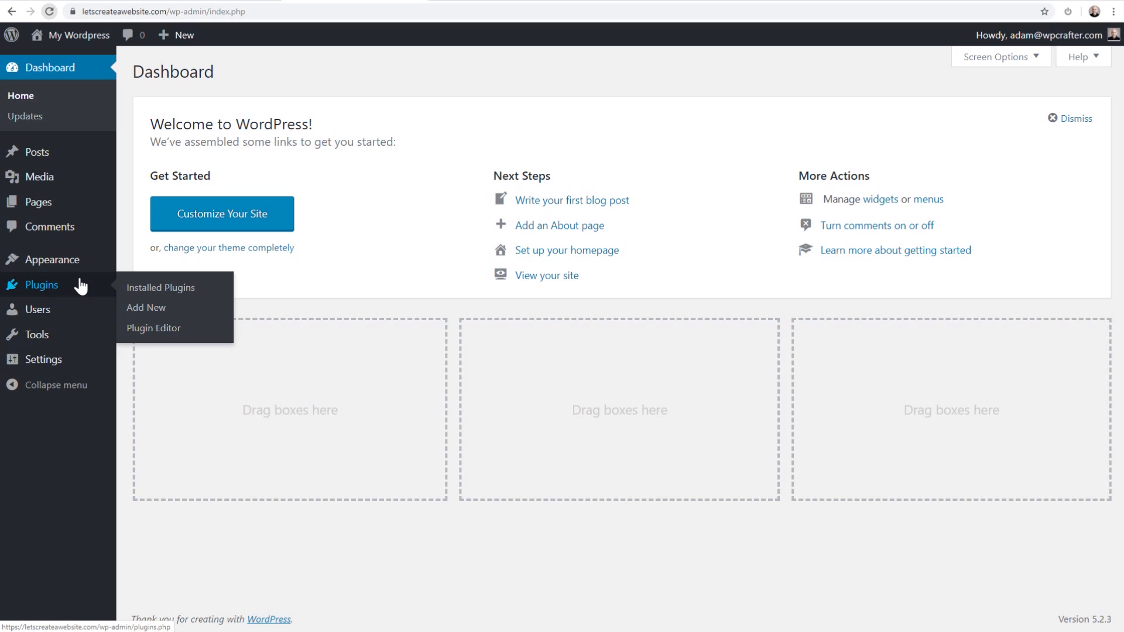
mouse_move(71, 311)
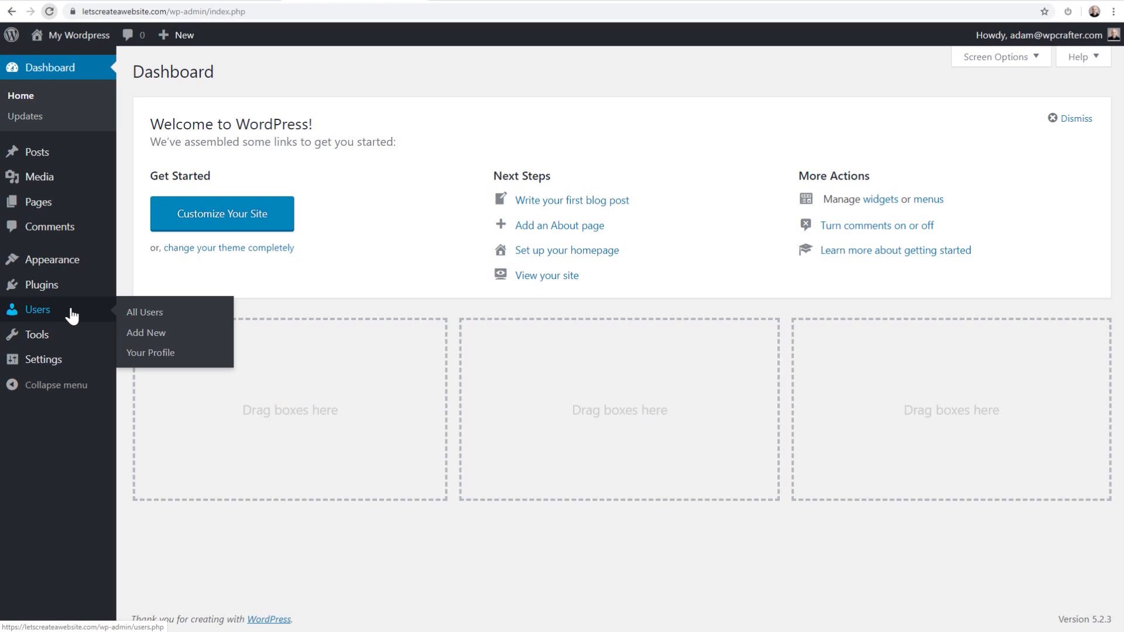
mouse_move(71, 336)
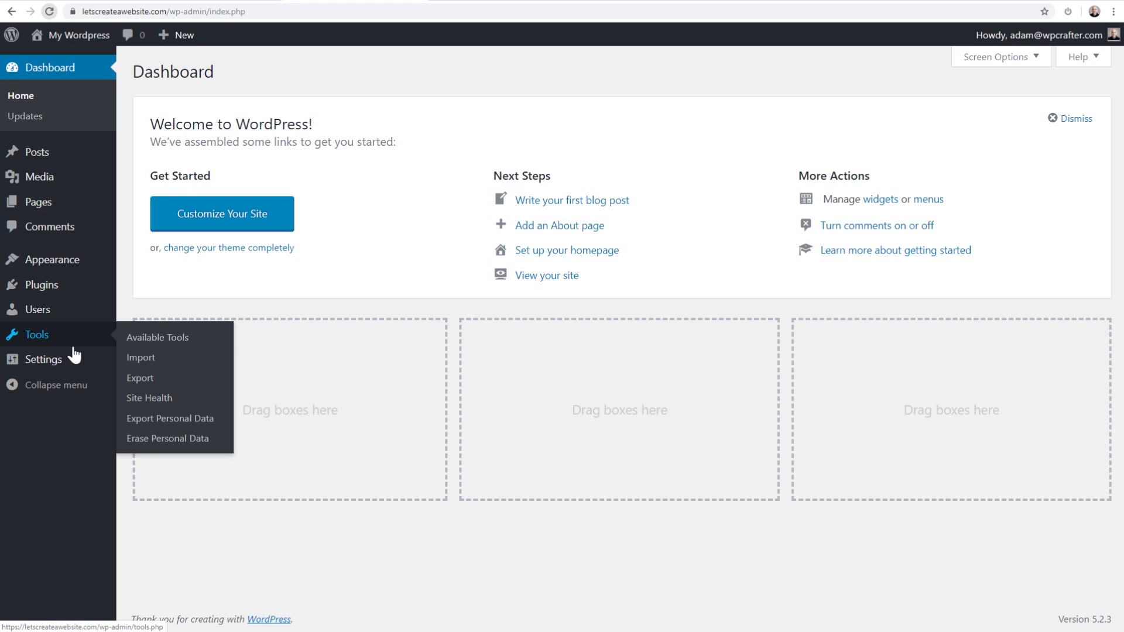
mouse_move(75, 360)
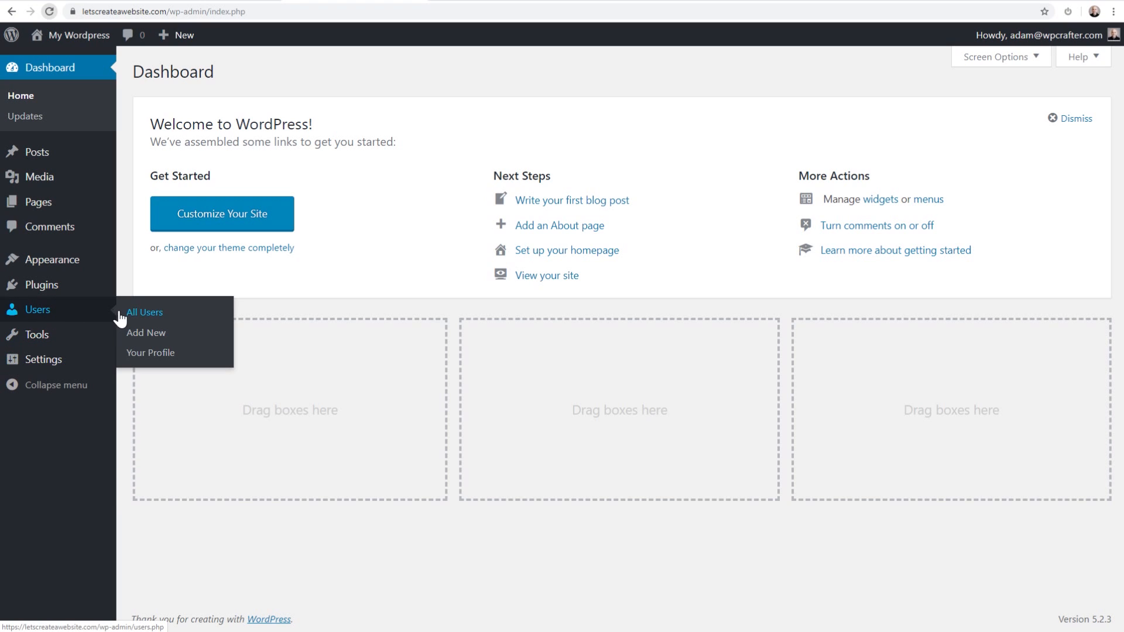
left_click(134, 316)
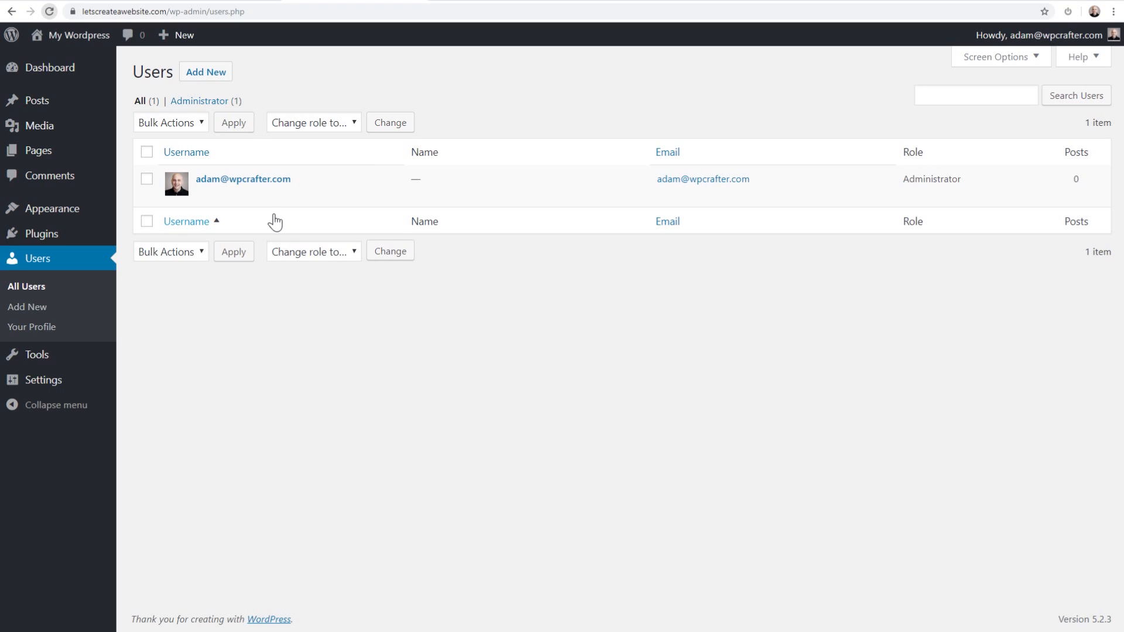
Step: In the administrator's profile, fill in the first name, last name and nickname, show the nickname publicly, and update the profile
left_click(263, 179)
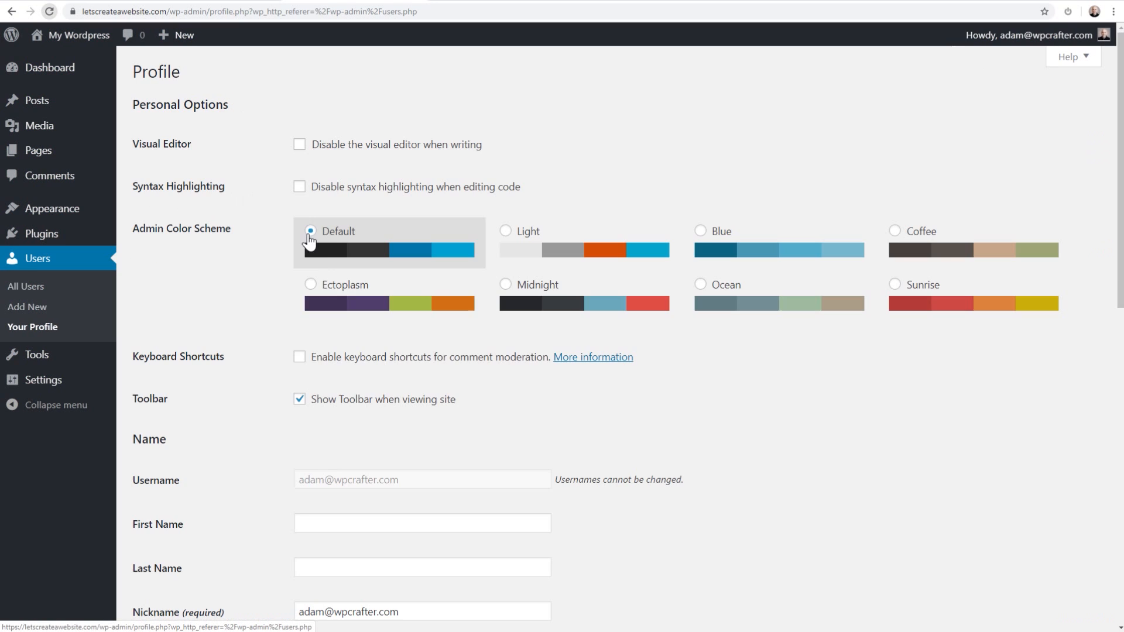
scroll(402, 366, "down", 4)
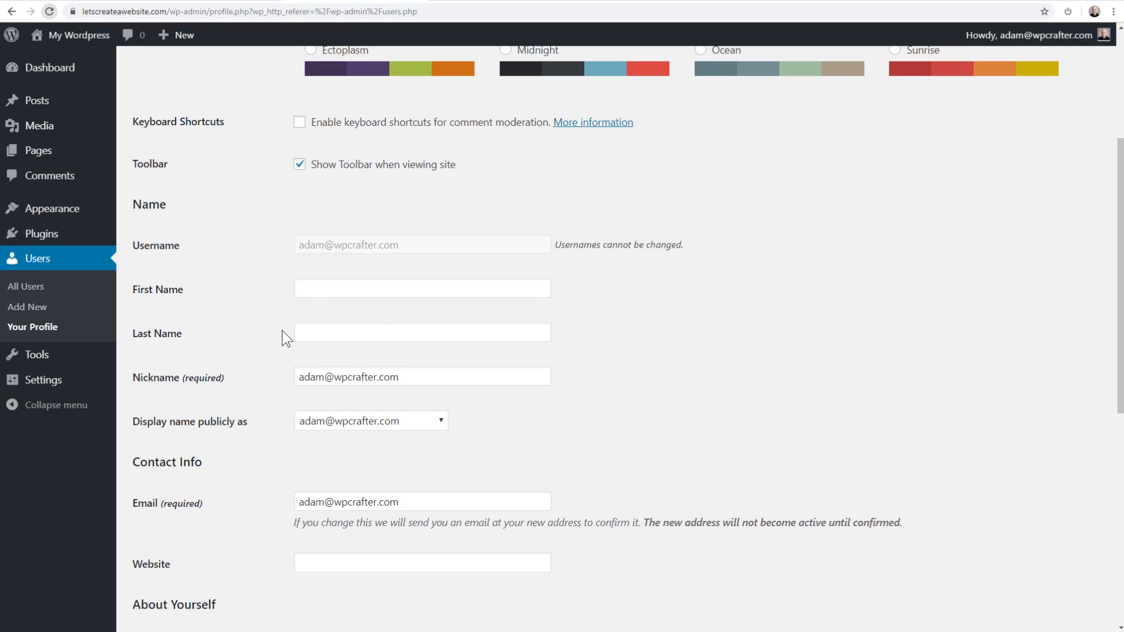
scroll(275, 336, "down", 2)
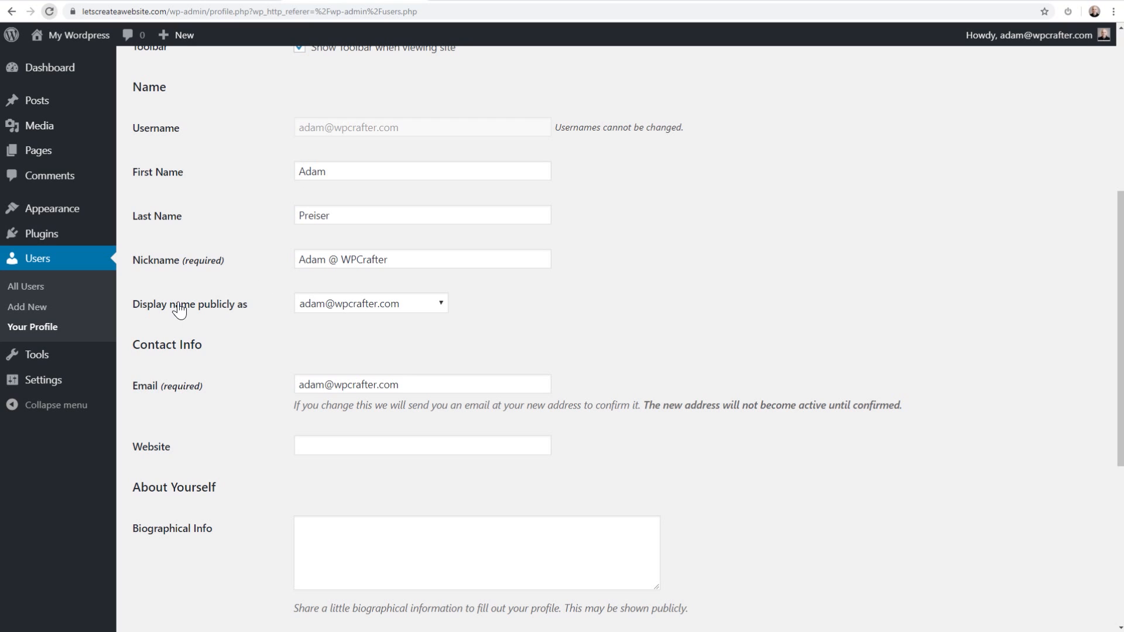
left_click(427, 305)
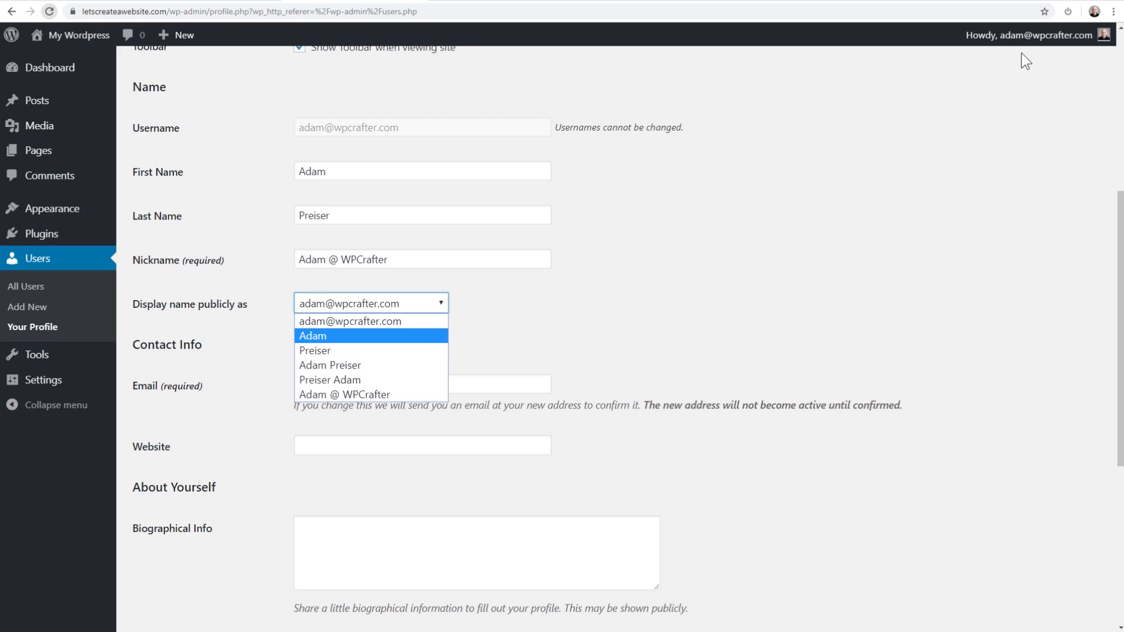
left_click(325, 394)
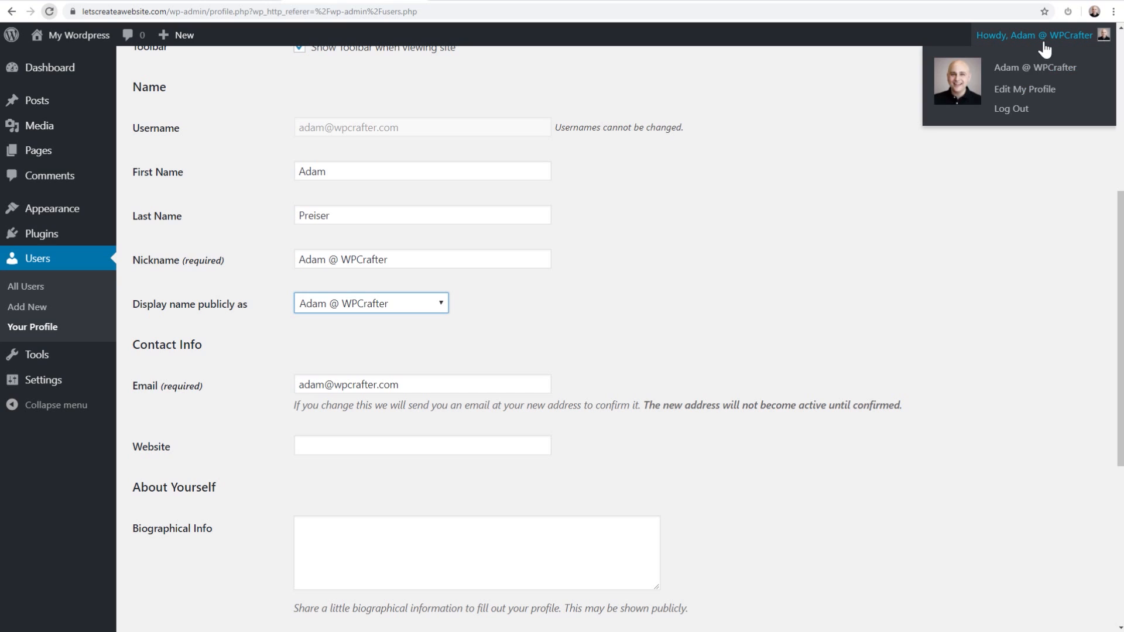
left_click(630, 274)
scroll(498, 351, "down", 2)
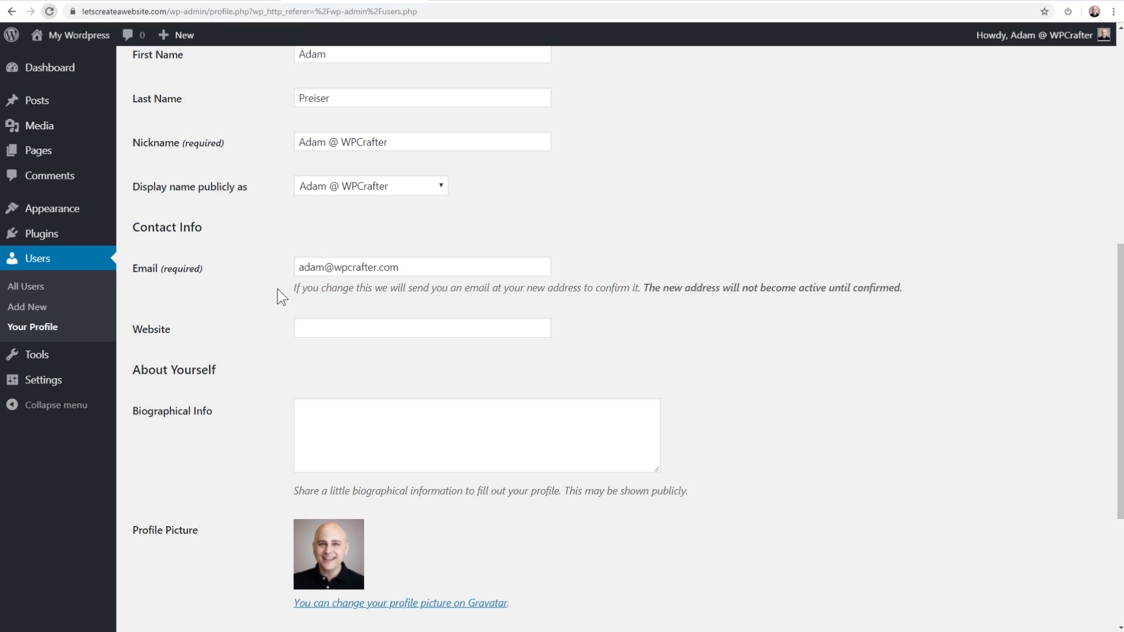
scroll(277, 289, "down", 4)
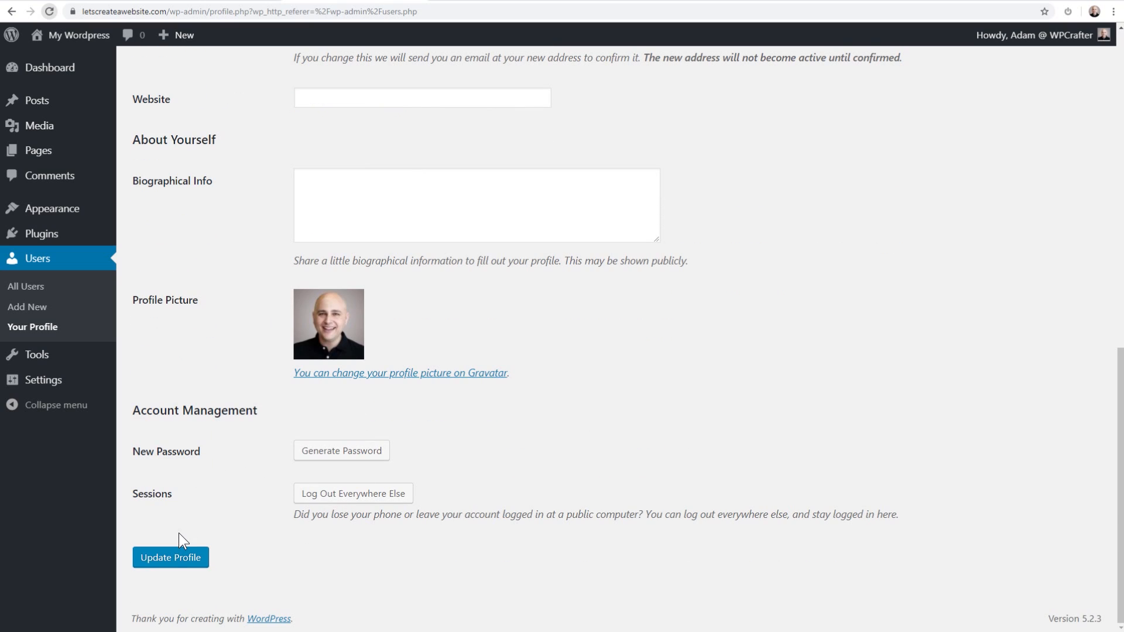
left_click(169, 558)
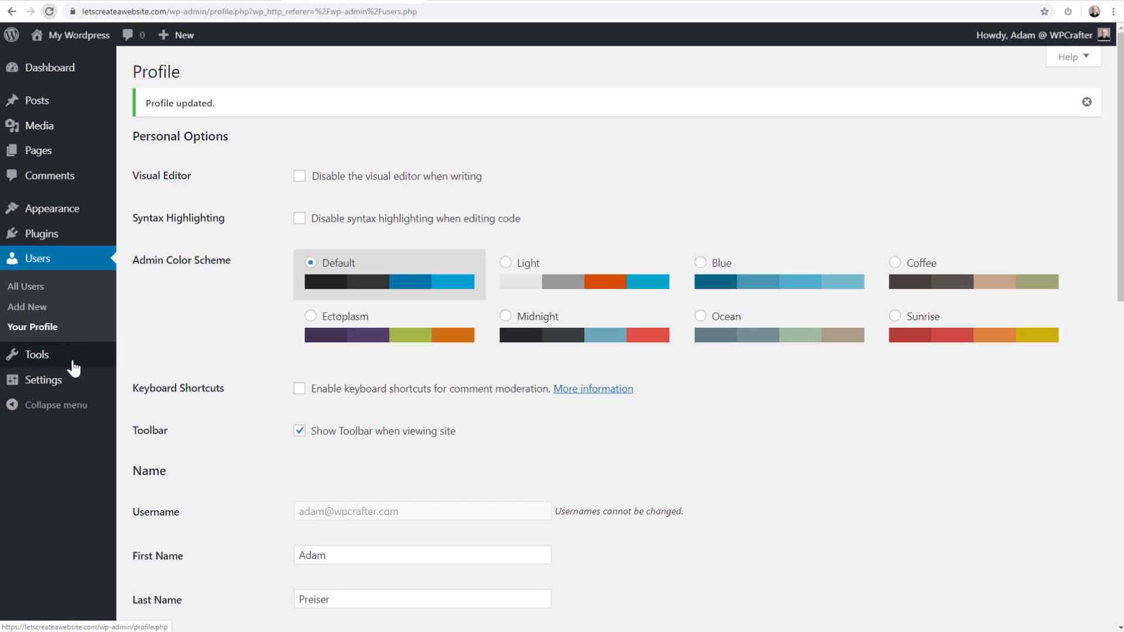
Step: Set the site's timezone to Los Angeles in the general settings and save the changes
mouse_move(44, 391)
left_click(159, 386)
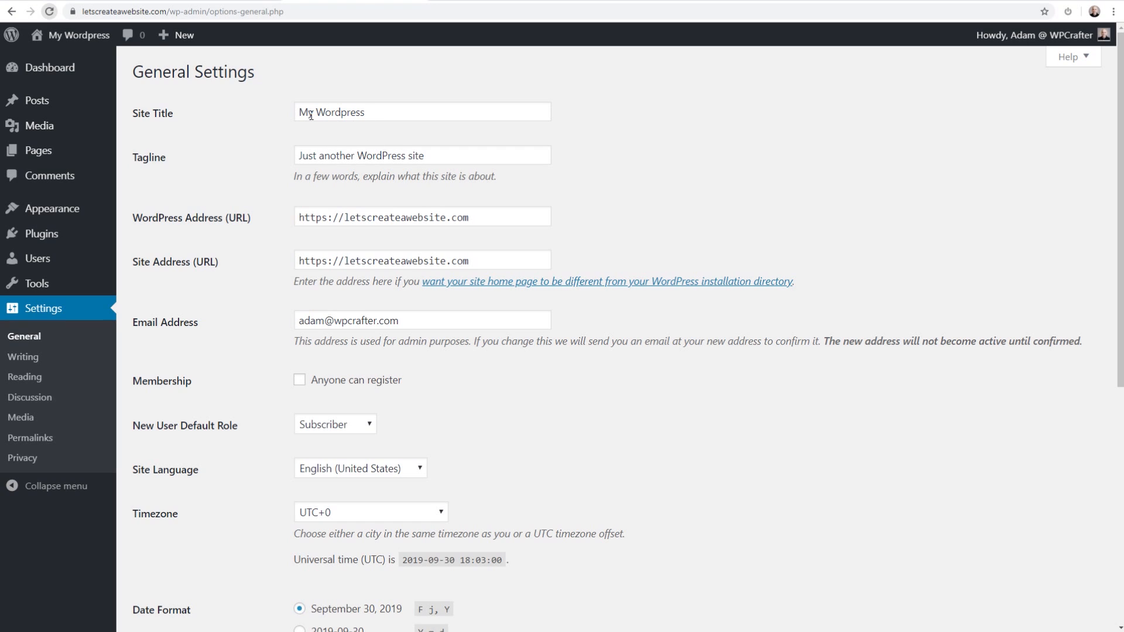
mouse_move(53, 44)
scroll(269, 177, "down", 3)
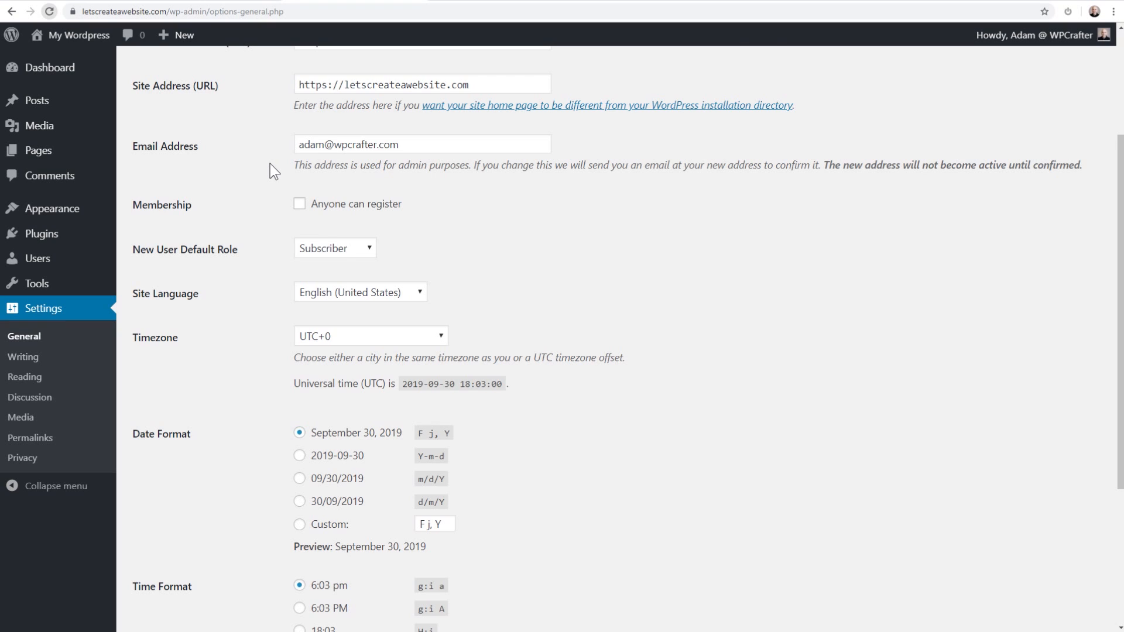
scroll(271, 170, "down", 3)
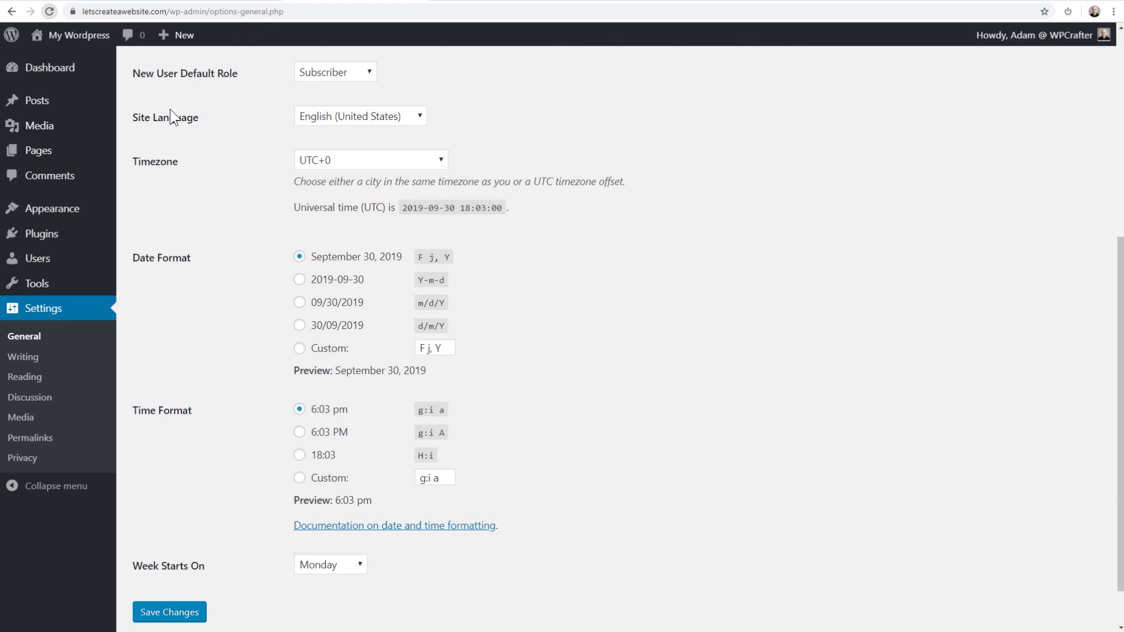
left_click(335, 163)
scroll(375, 269, "up", 20)
scroll(374, 269, "up", 6)
scroll(374, 269, "up", 20)
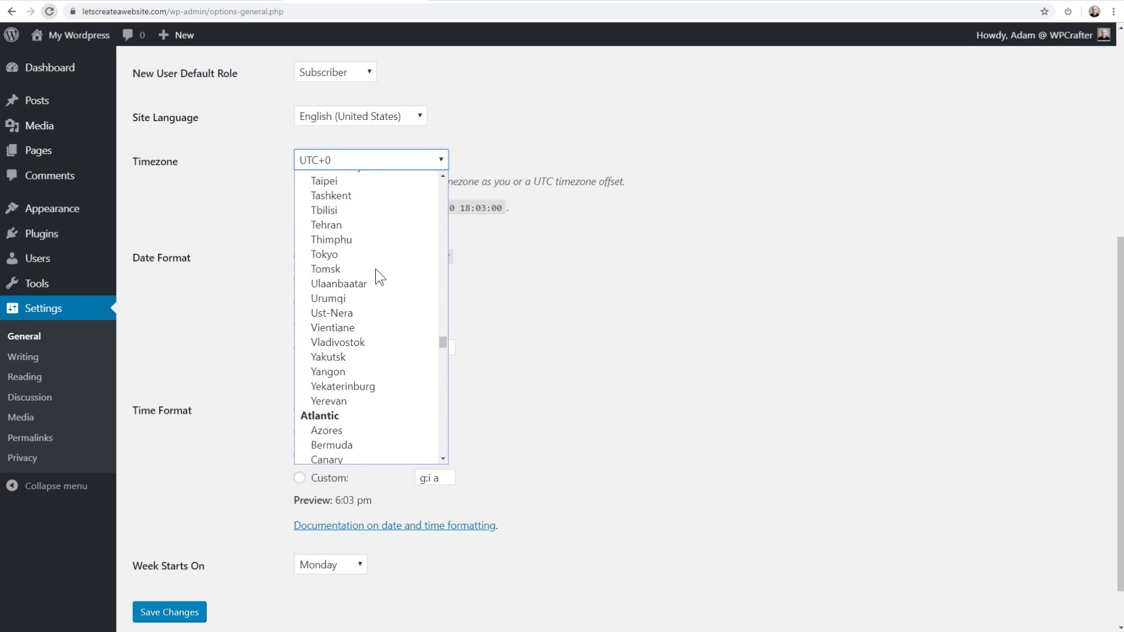
scroll(375, 269, "up", 8)
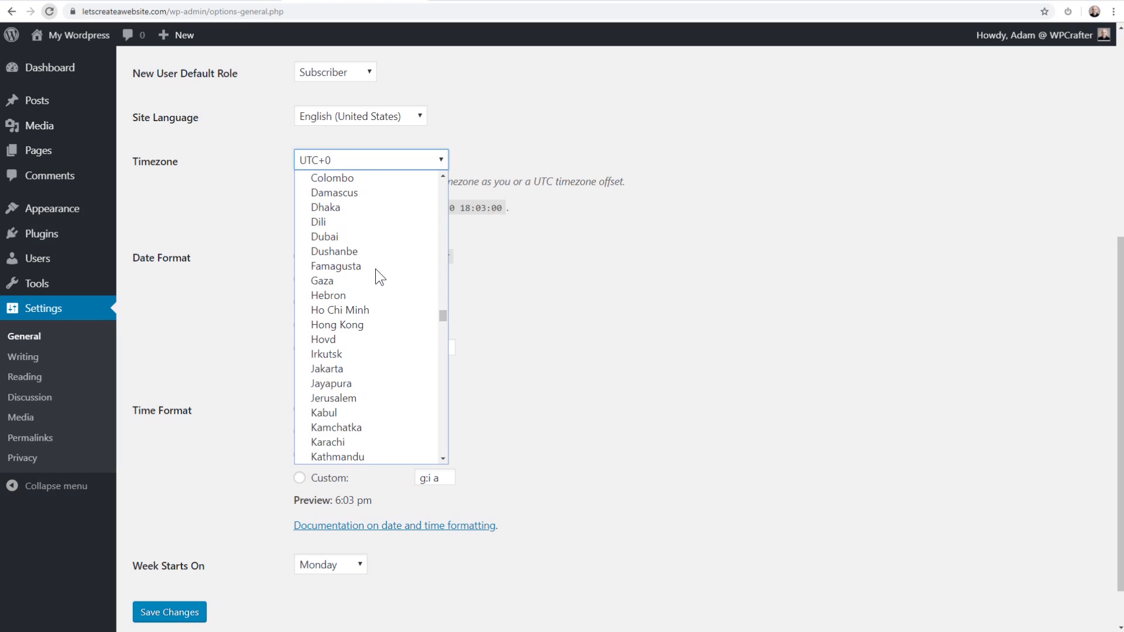
scroll(375, 269, "up", 17)
scroll(375, 269, "up", 16)
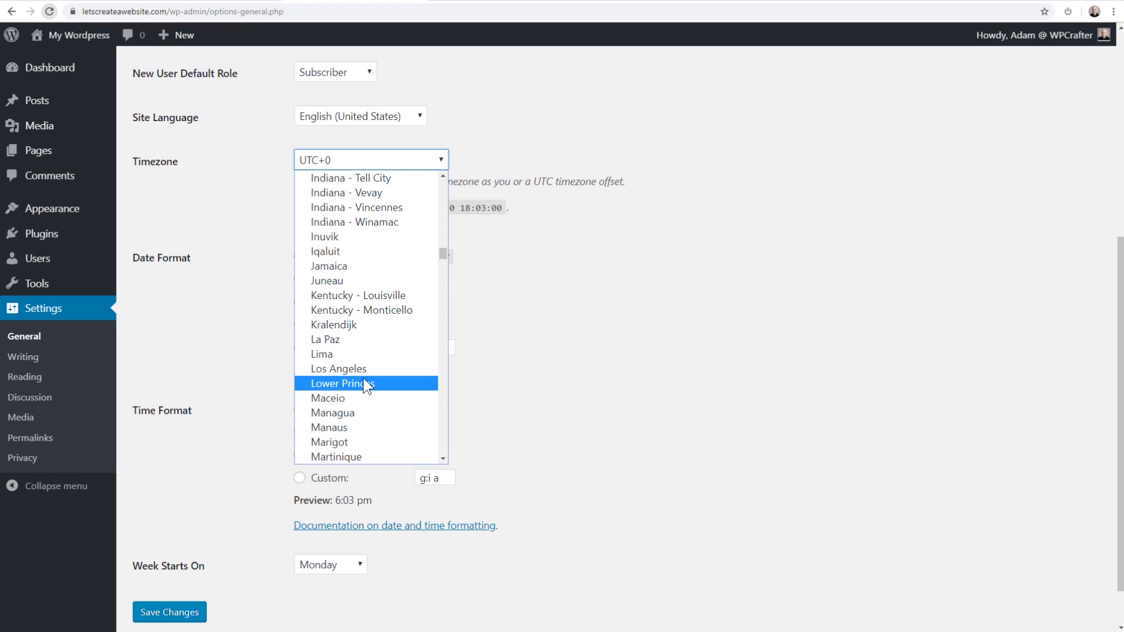
left_click(361, 368)
left_click(230, 238)
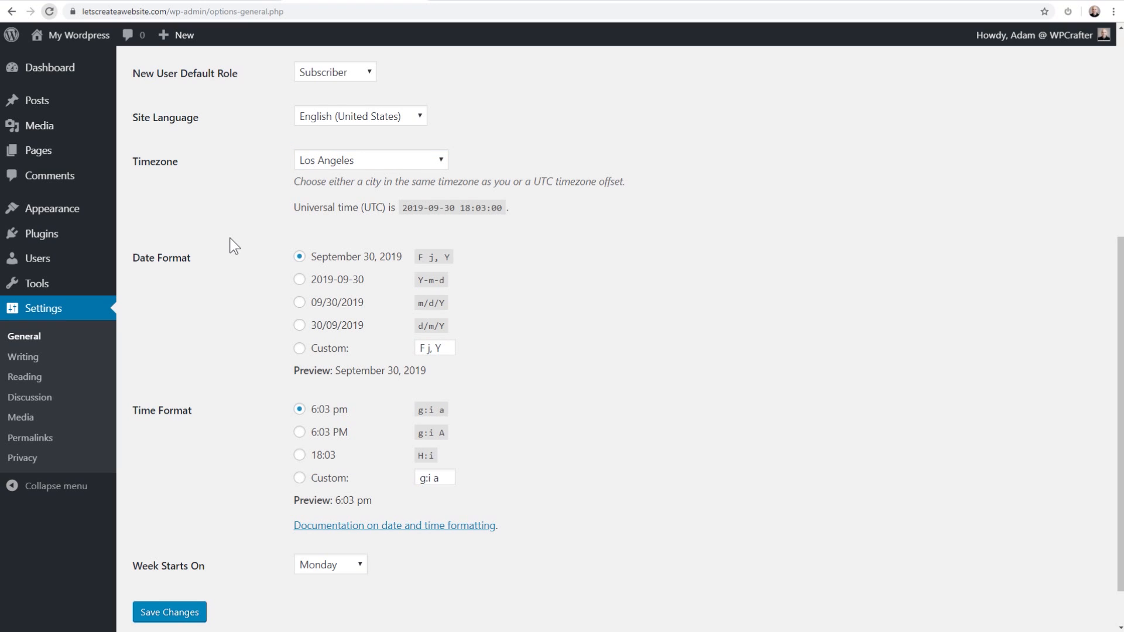
scroll(230, 238, "down", 1)
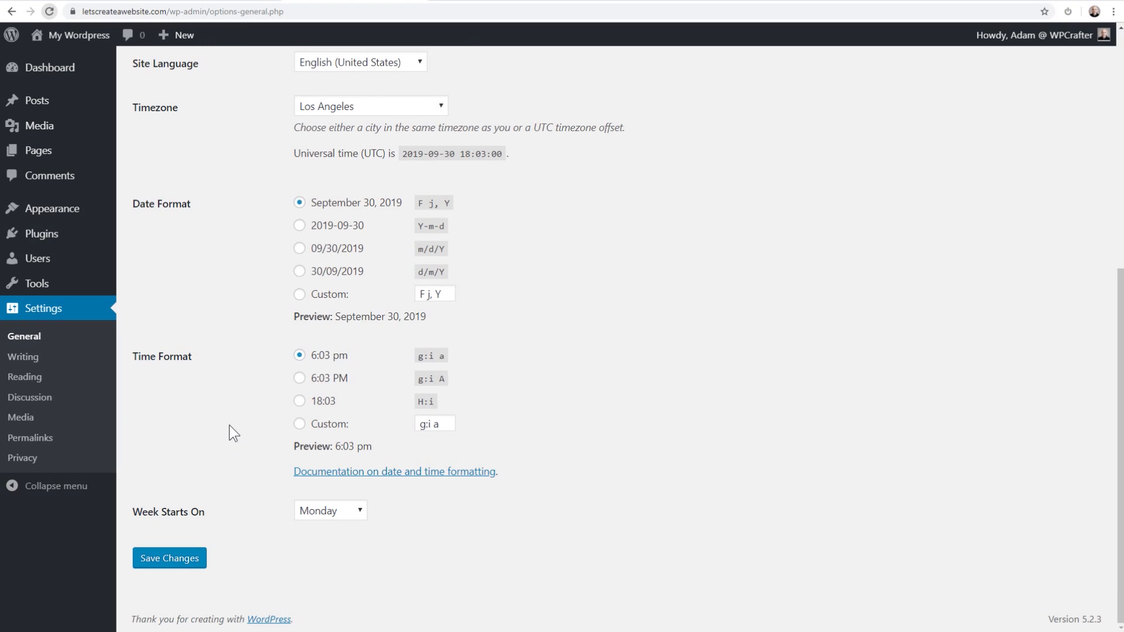
left_click(175, 559)
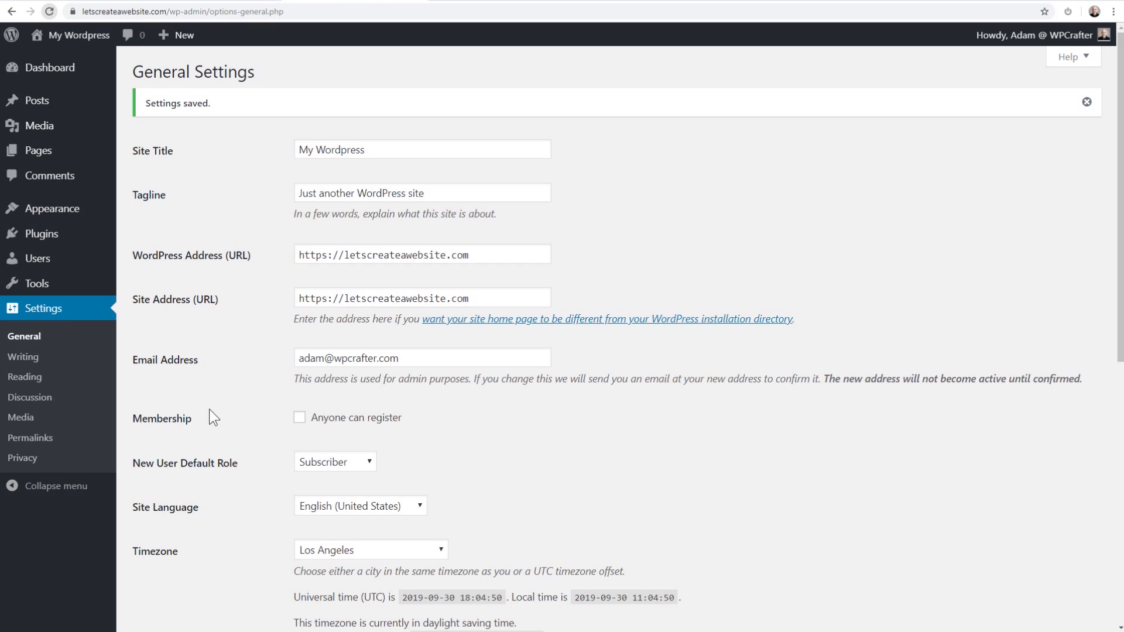
Step: Set the permalink structure to Post name, save the changes, and return to the dashboard
left_click(52, 438)
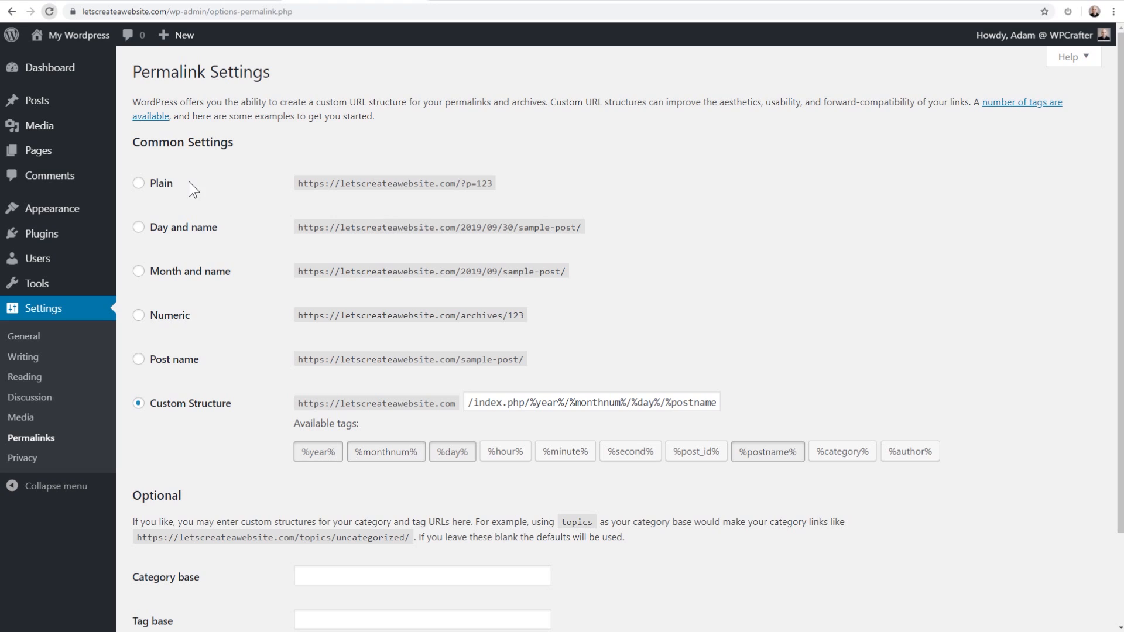
left_click(139, 359)
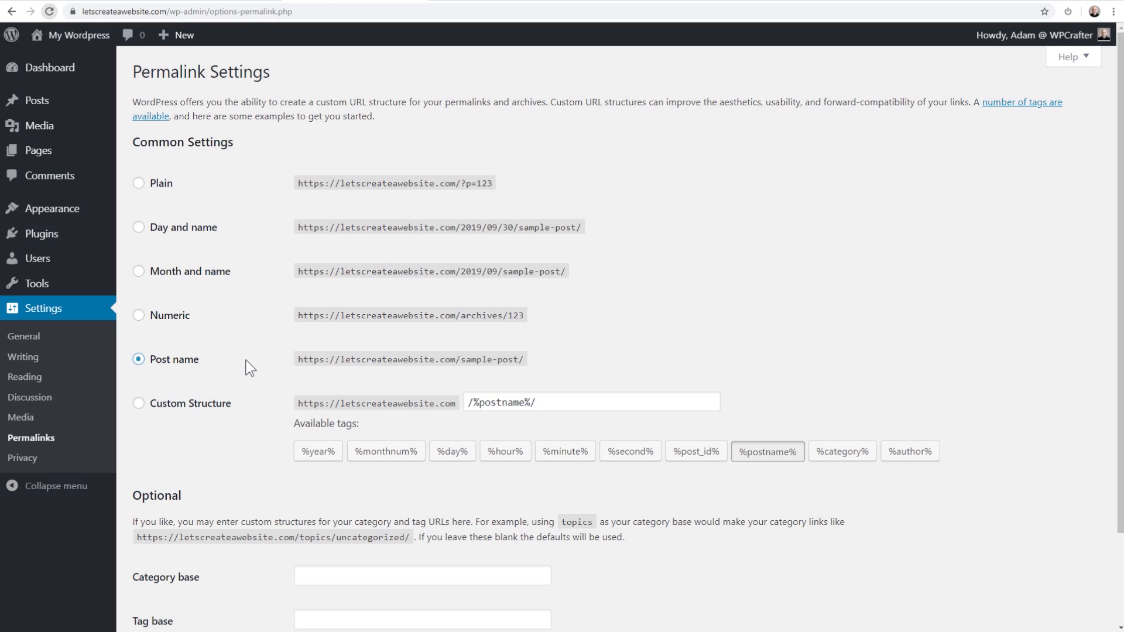
scroll(250, 368, "down", 2)
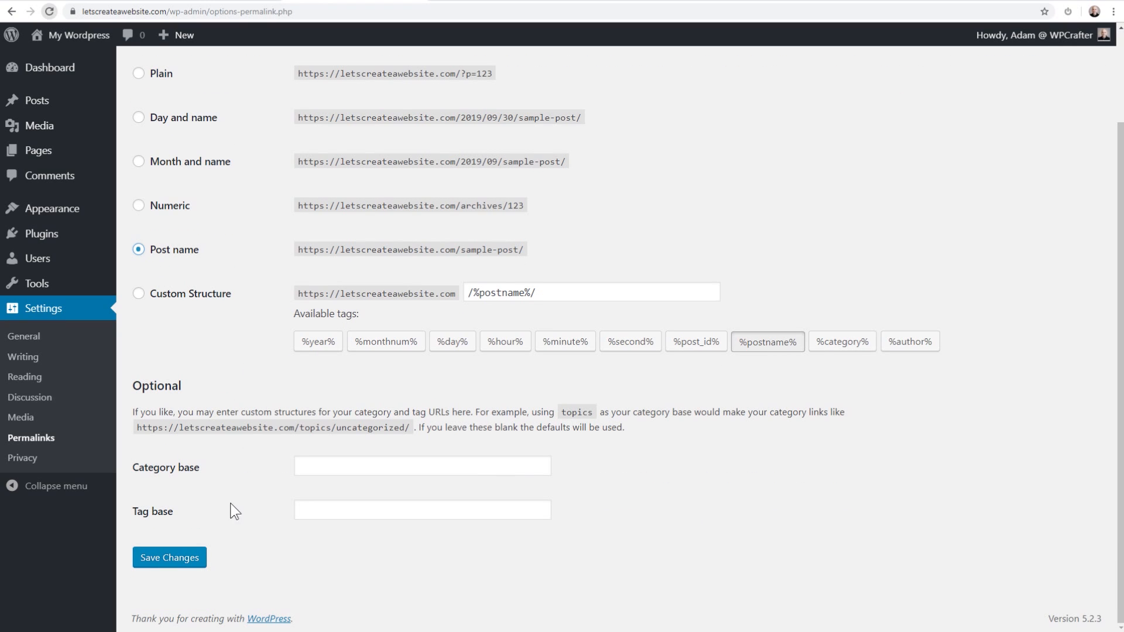
left_click(176, 558)
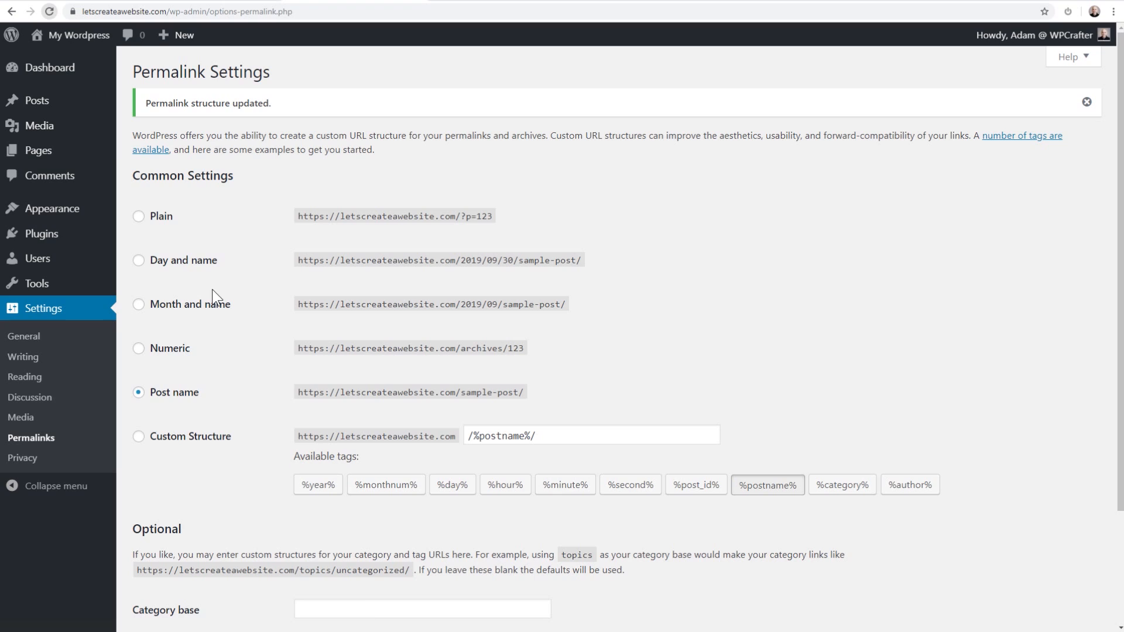
left_click(61, 68)
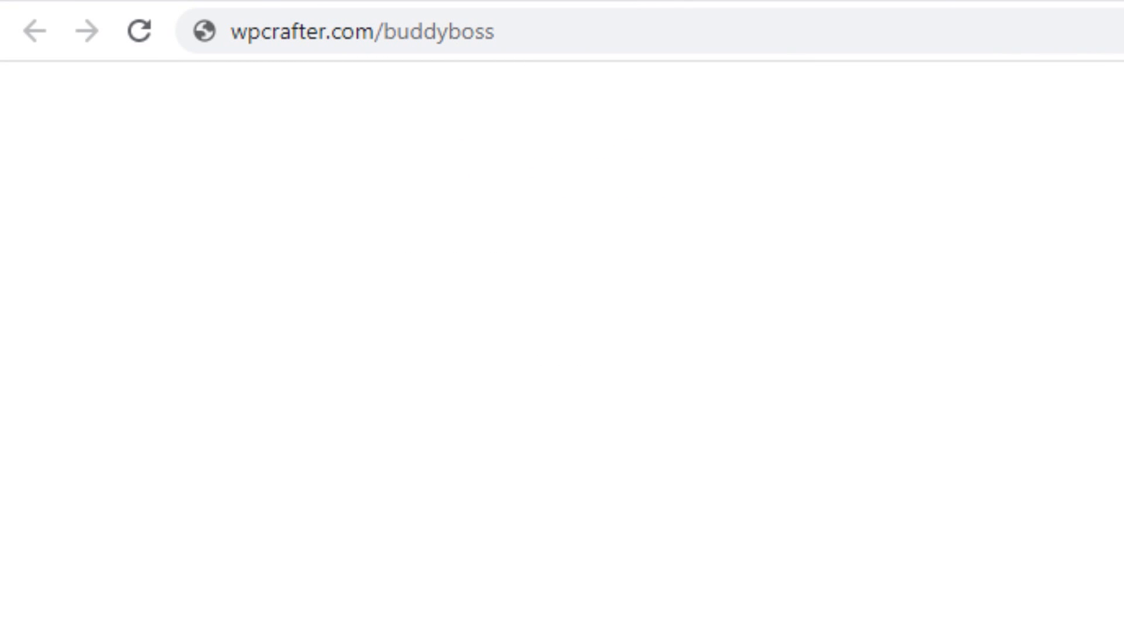
Step: Load wpcrafter.com/buddyboss and go from the BuddyBoss home page to its pricing plans
left_click(494, 35)
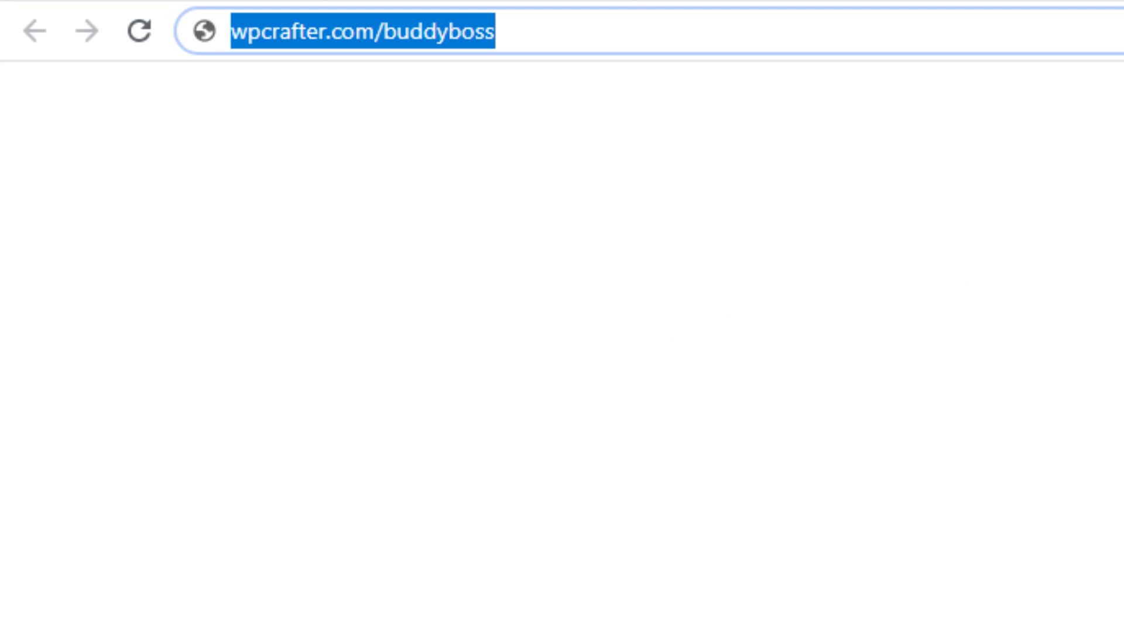
key("Return")
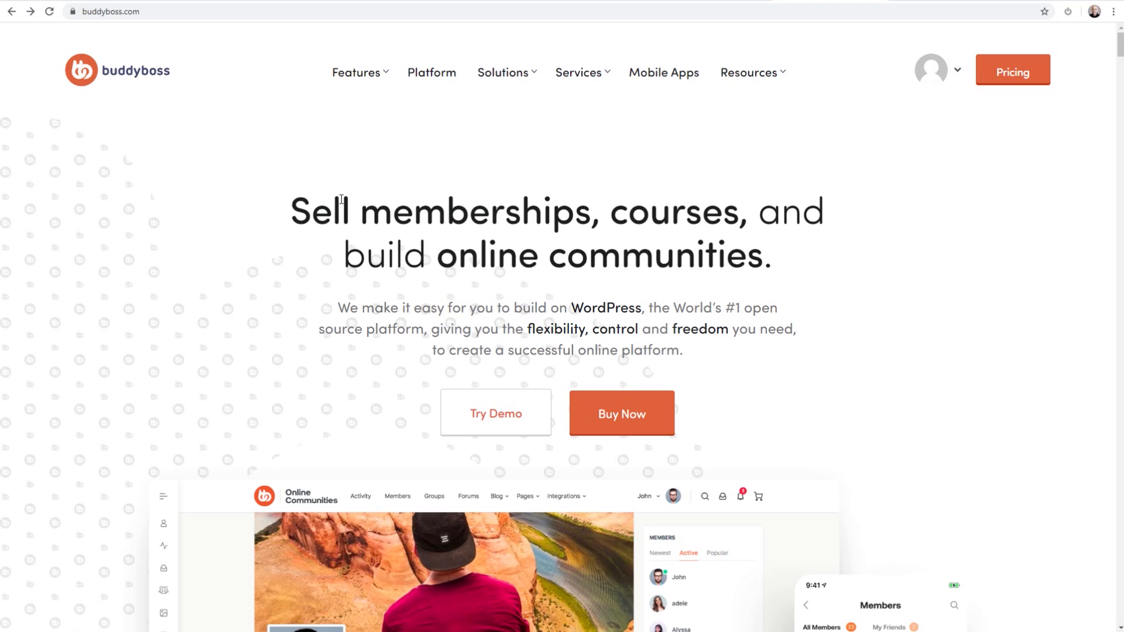
left_click(622, 416)
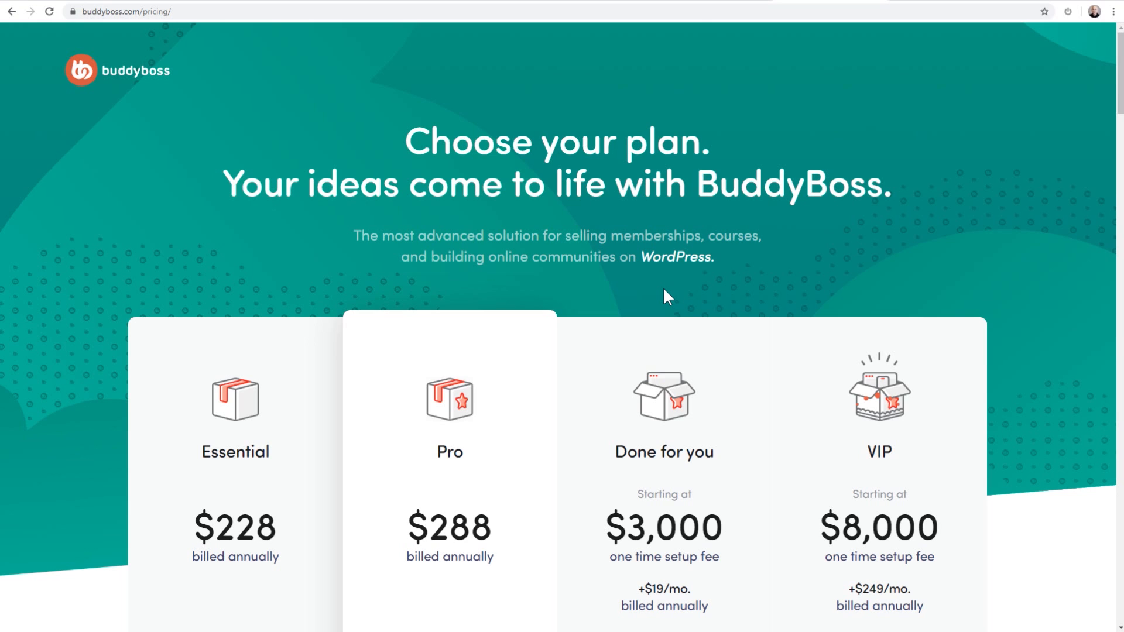
scroll(650, 283, "down", 4)
scroll(647, 283, "down", 1)
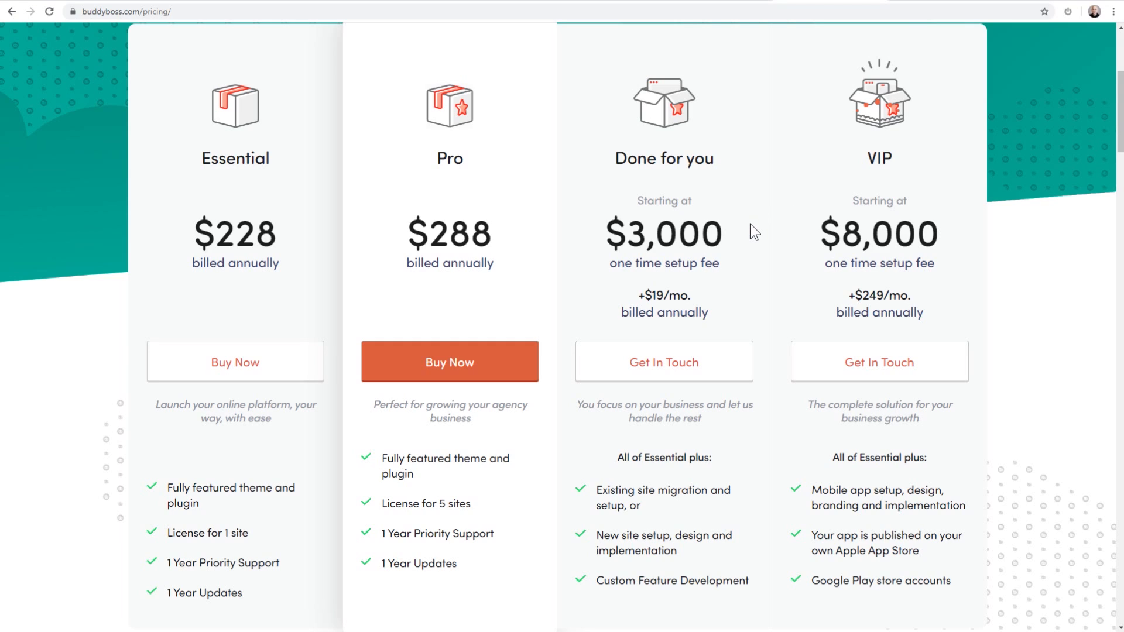
Step: Compare the Done for you plan's one-time setup fee with the Essential plan's annual price
left_click_drag(732, 235, 625, 235)
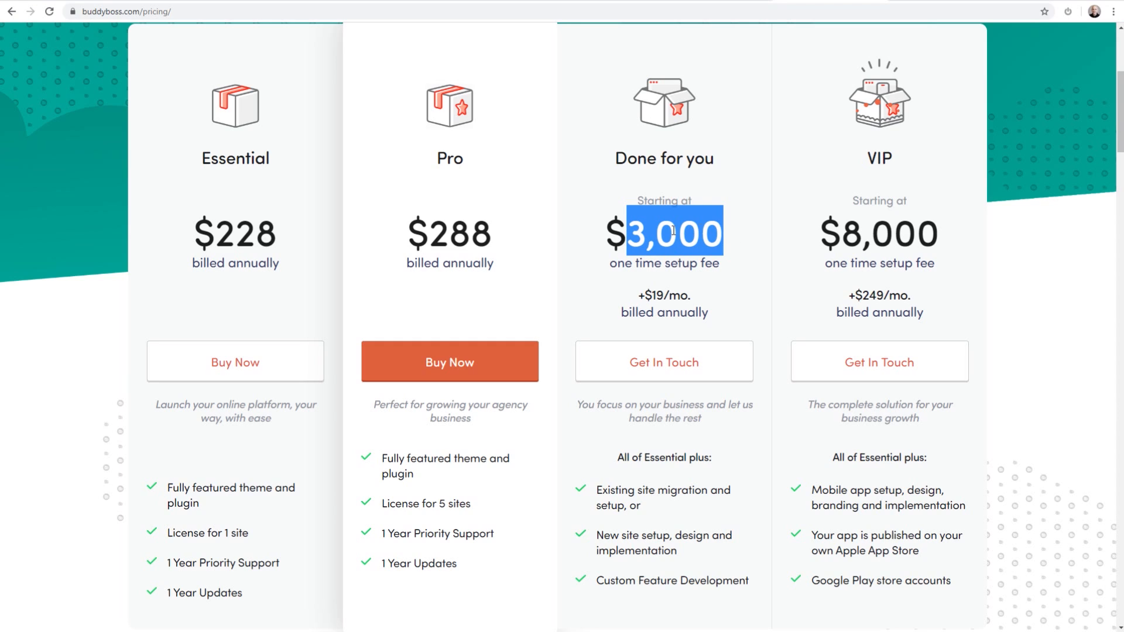
left_click(703, 229)
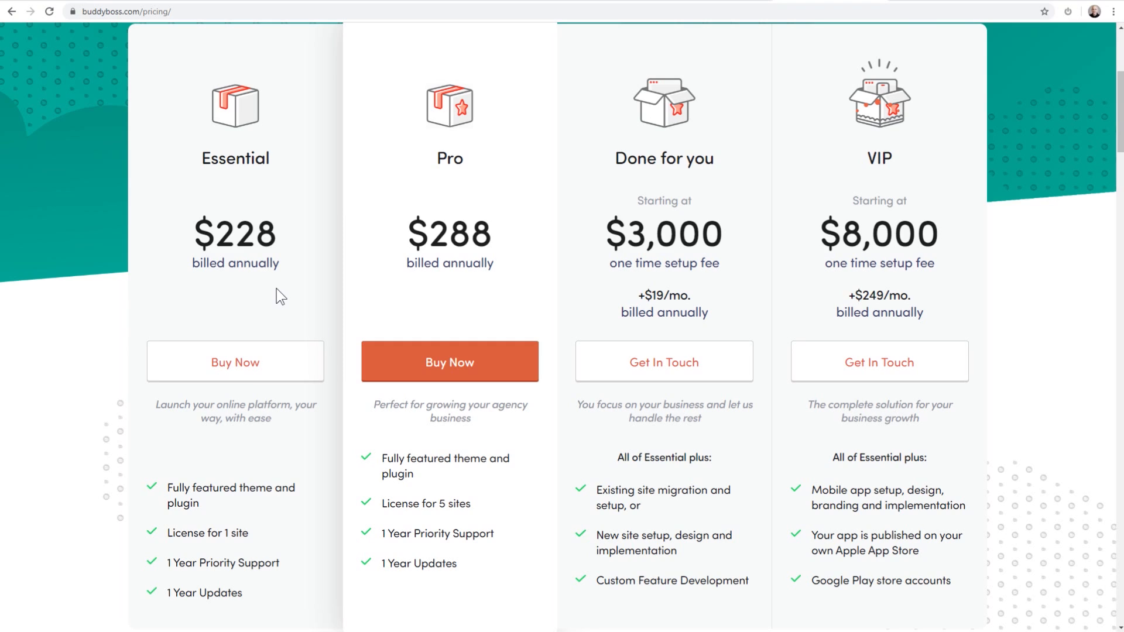
left_click_drag(277, 237, 198, 229)
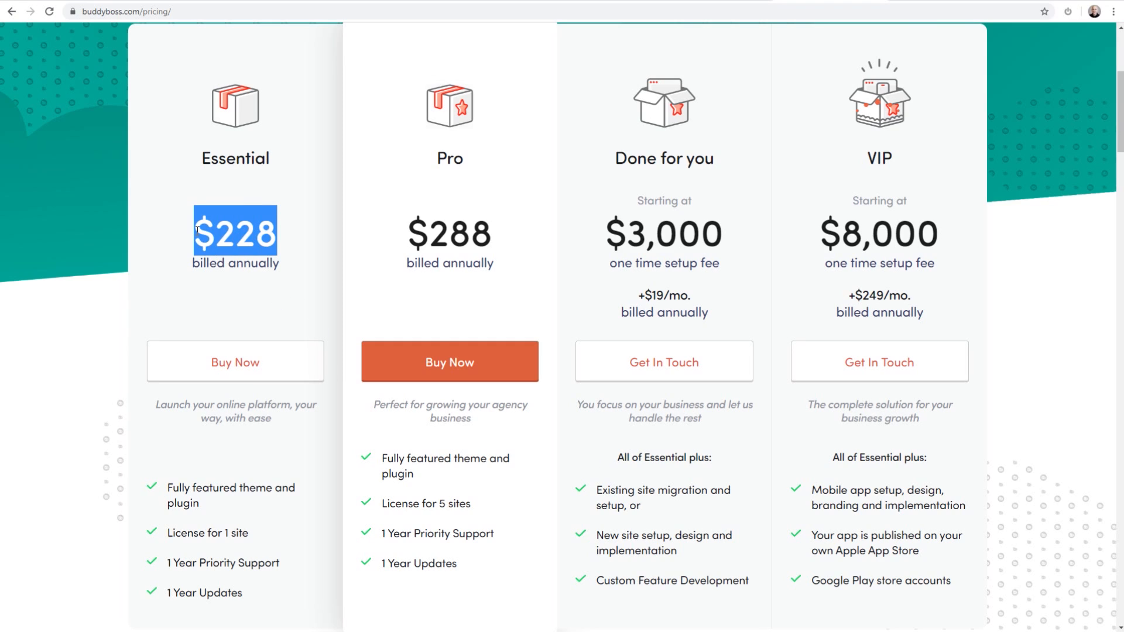
left_click(185, 268)
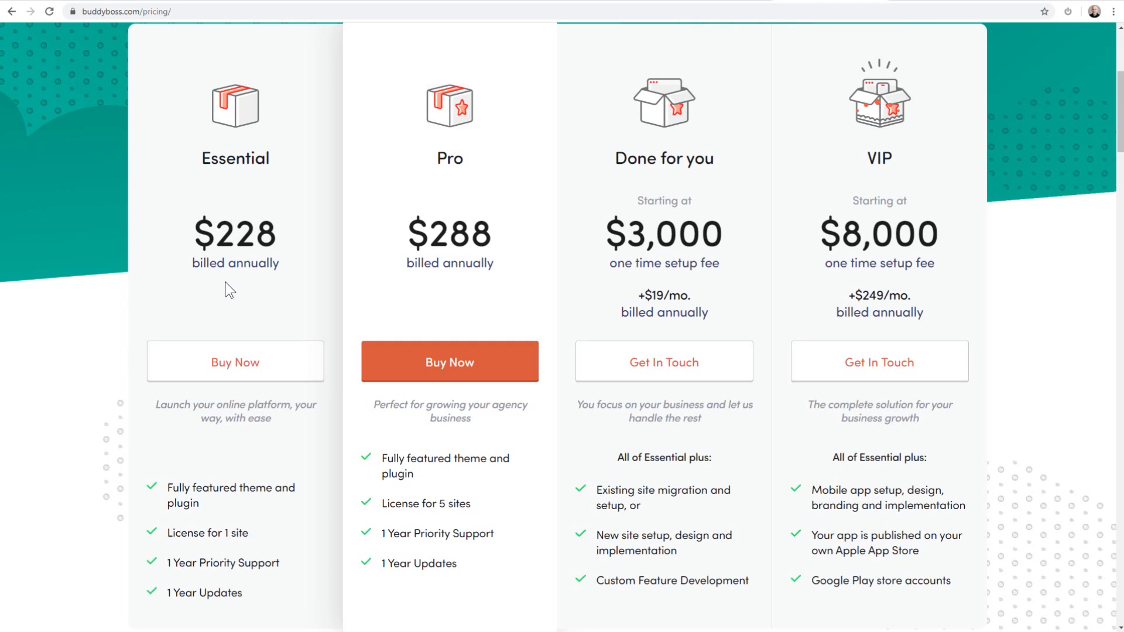
Step: Add the Essential plan to the cart, proceed to checkout, and review the billing details and payment options
left_click(223, 369)
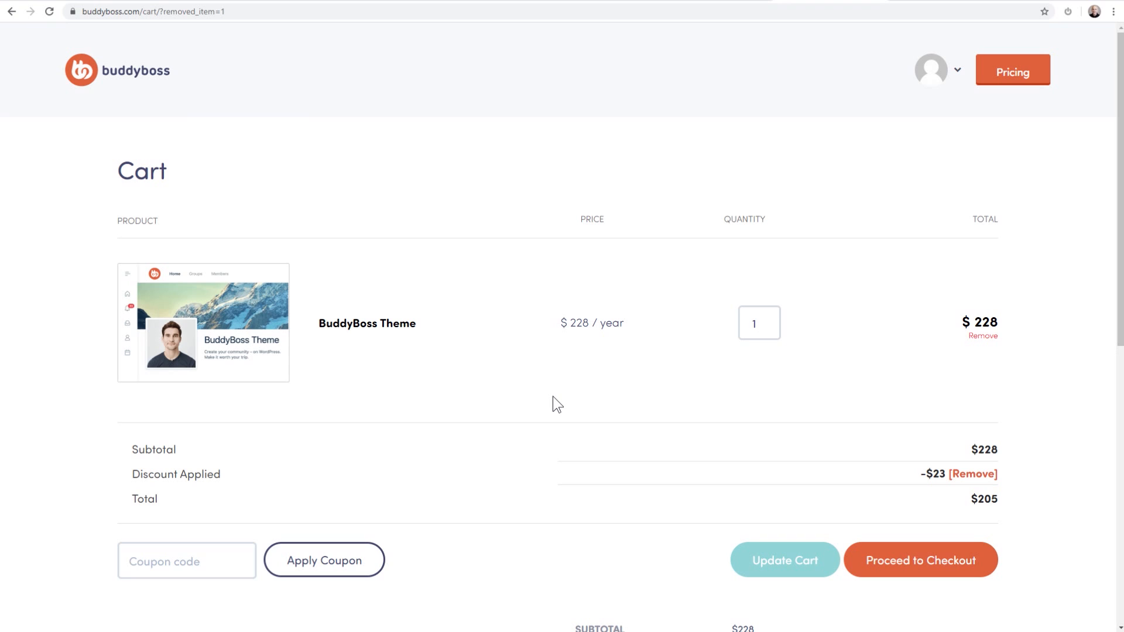
scroll(597, 375, "down", 3)
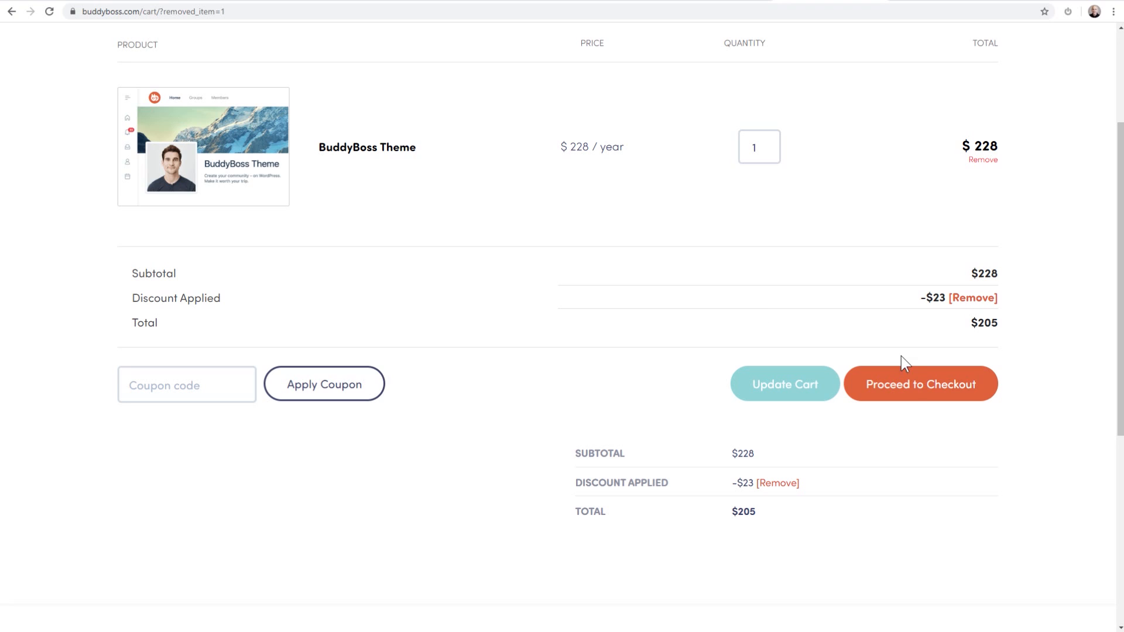
left_click(913, 395)
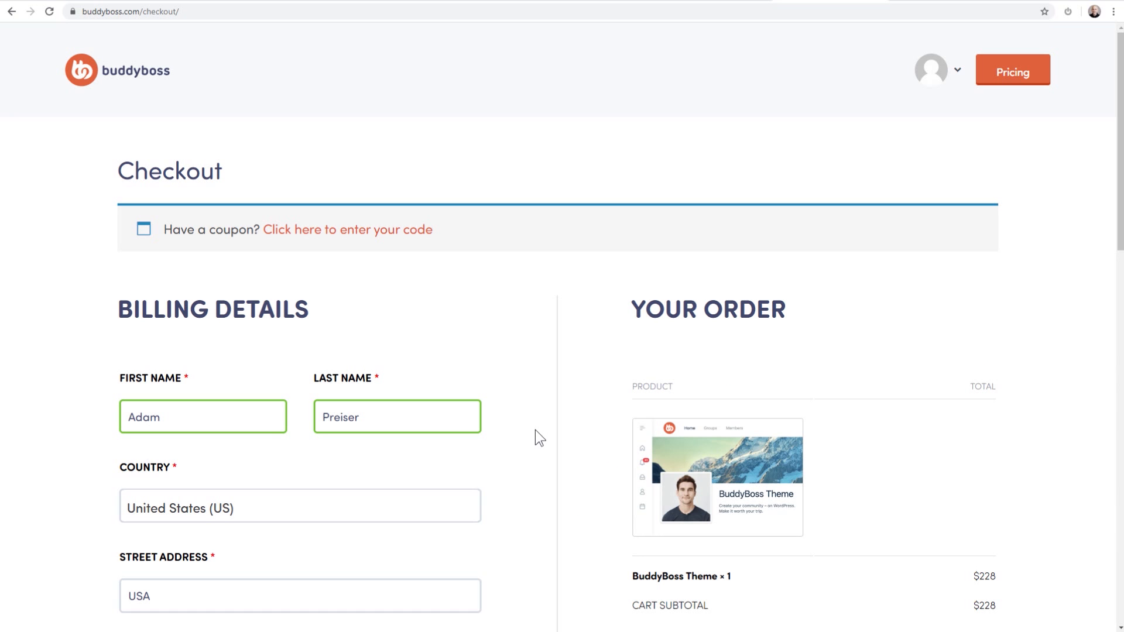
scroll(535, 430, "down", 9)
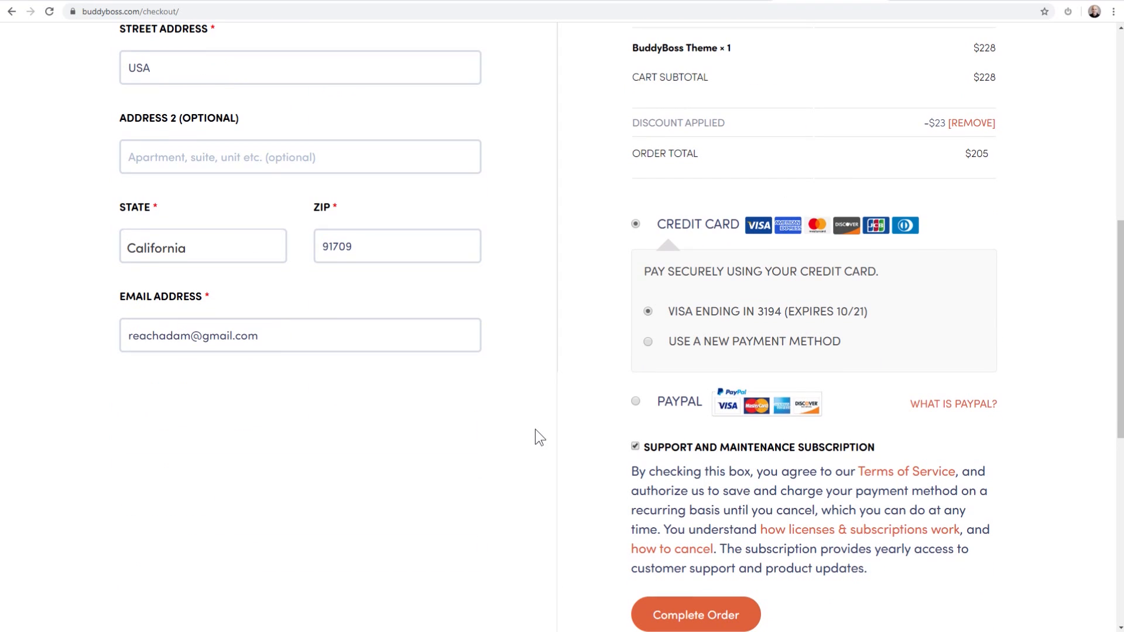
scroll(535, 430, "up", 9)
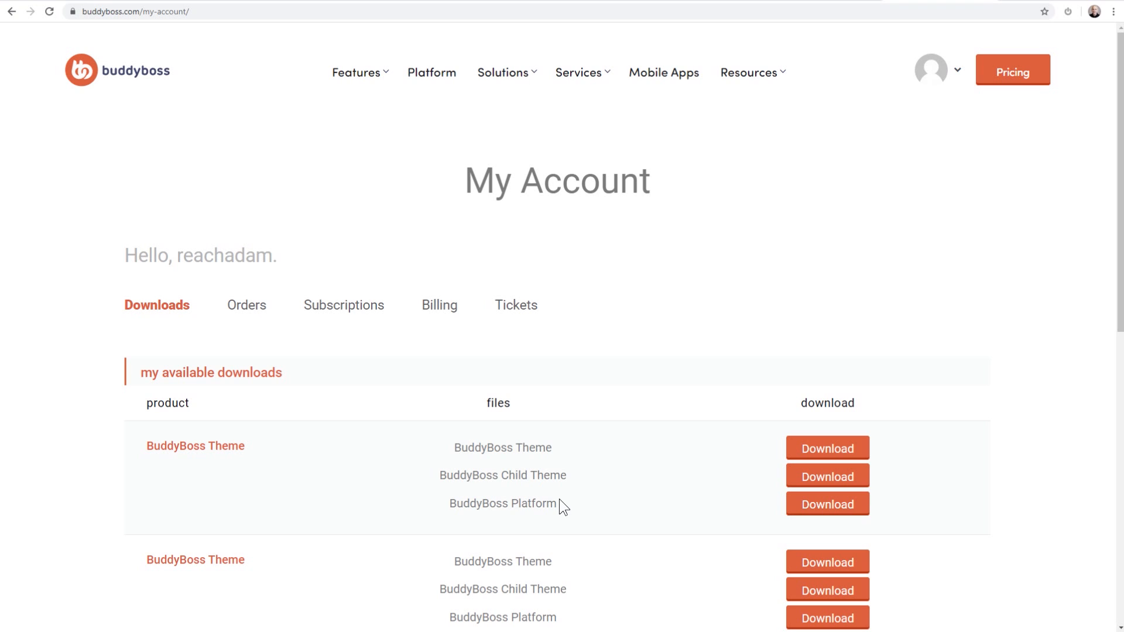
Step: Download the BuddyBoss Theme and BuddyBoss Platform files from the first product in the account's available downloads
left_click(815, 452)
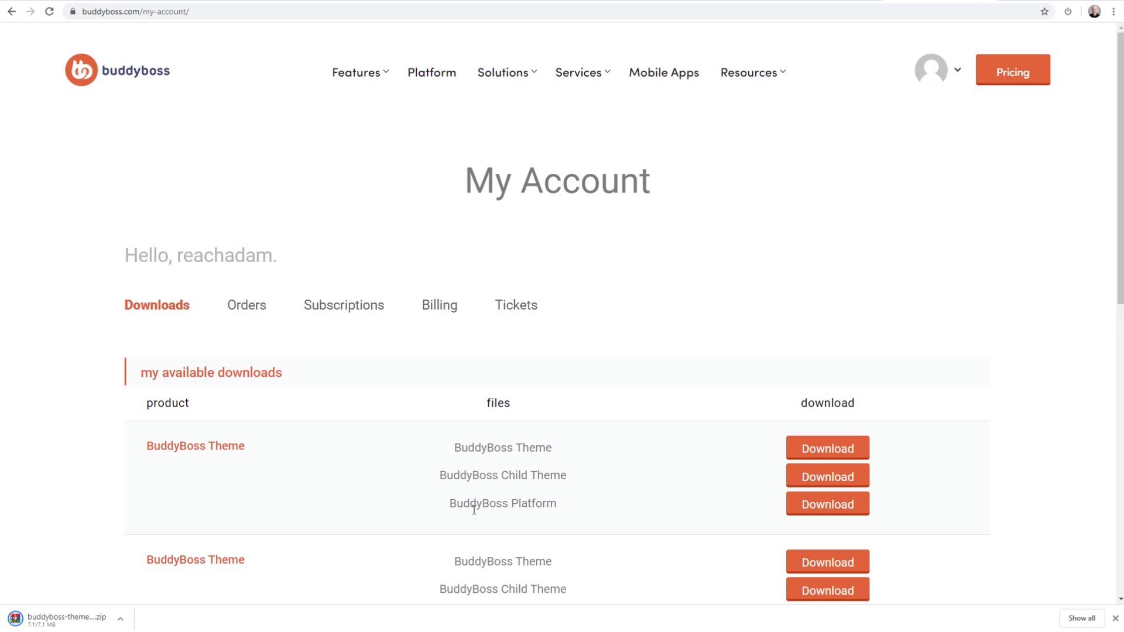
left_click(825, 505)
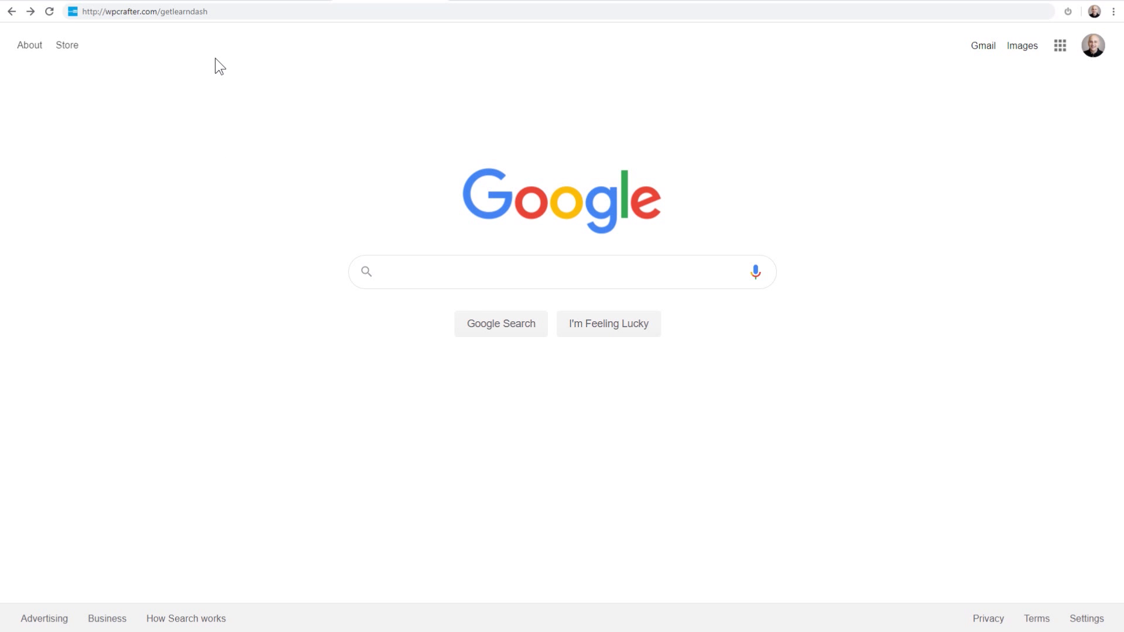
Step: Load wpcrafter.com/getlearndash and go from the LearnDash home page to its pricing packages
left_click(234, 12)
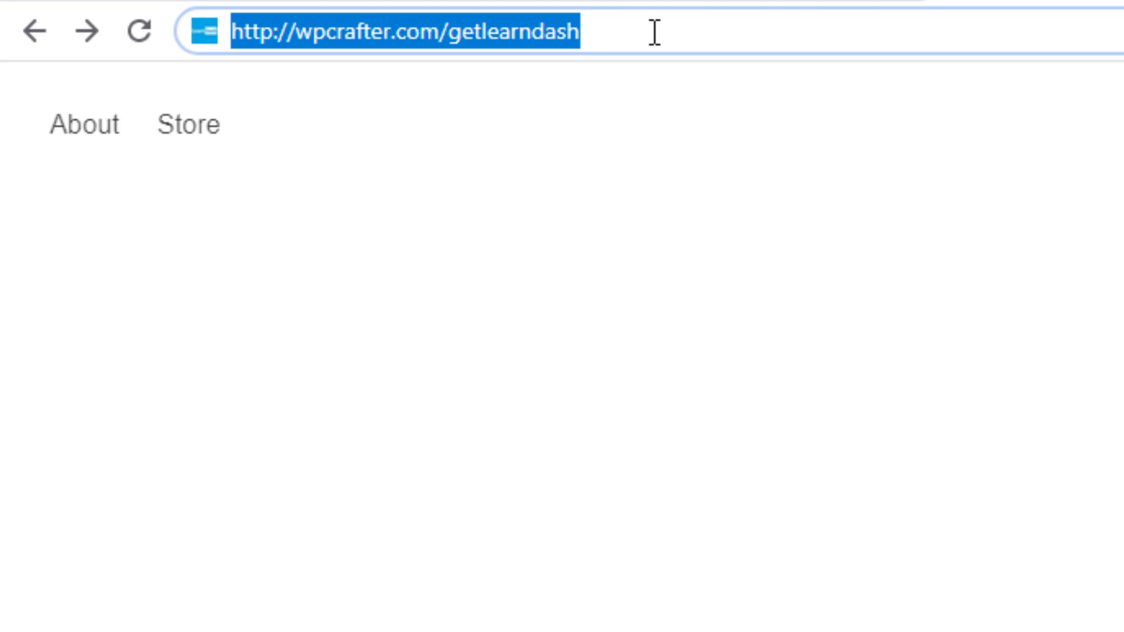
key("Return")
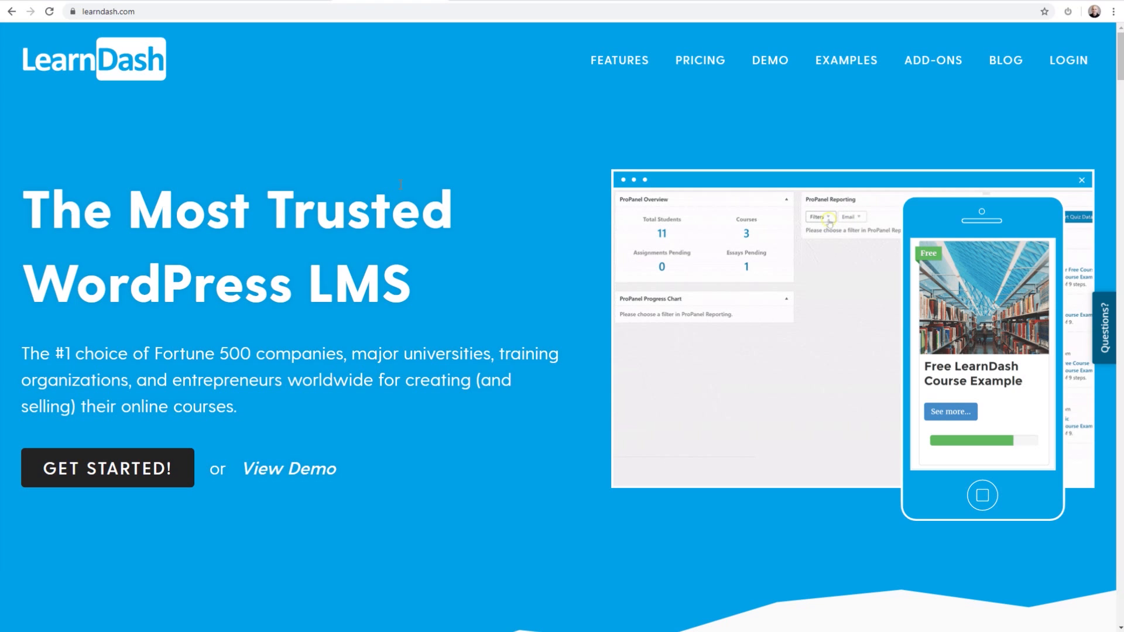
left_click(707, 69)
scroll(578, 180, "down", 4)
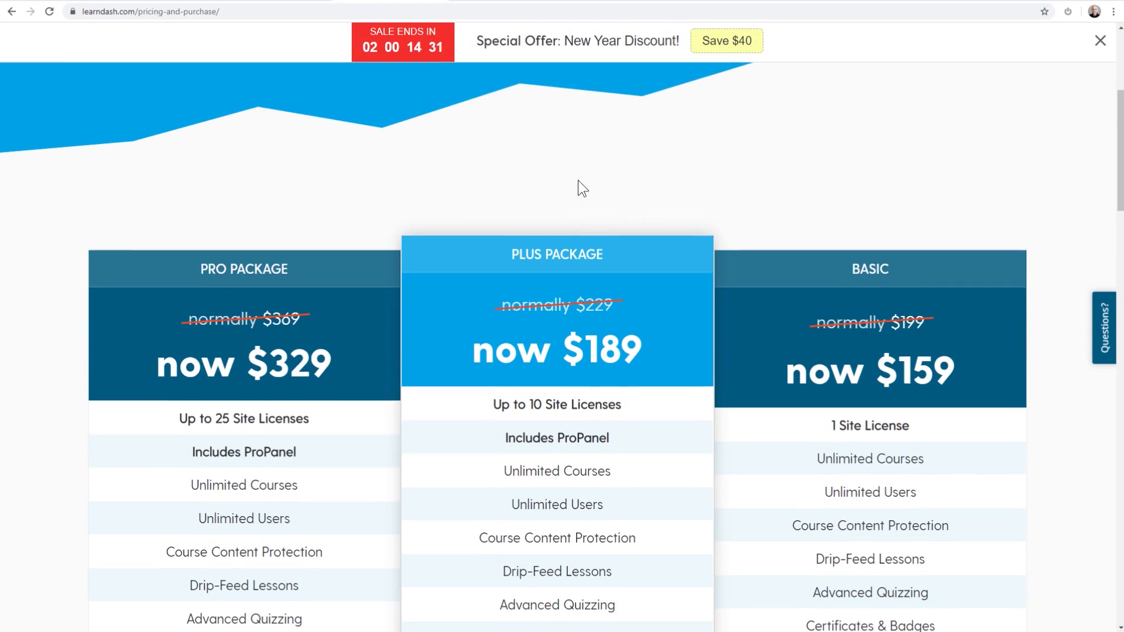
scroll(579, 180, "down", 3)
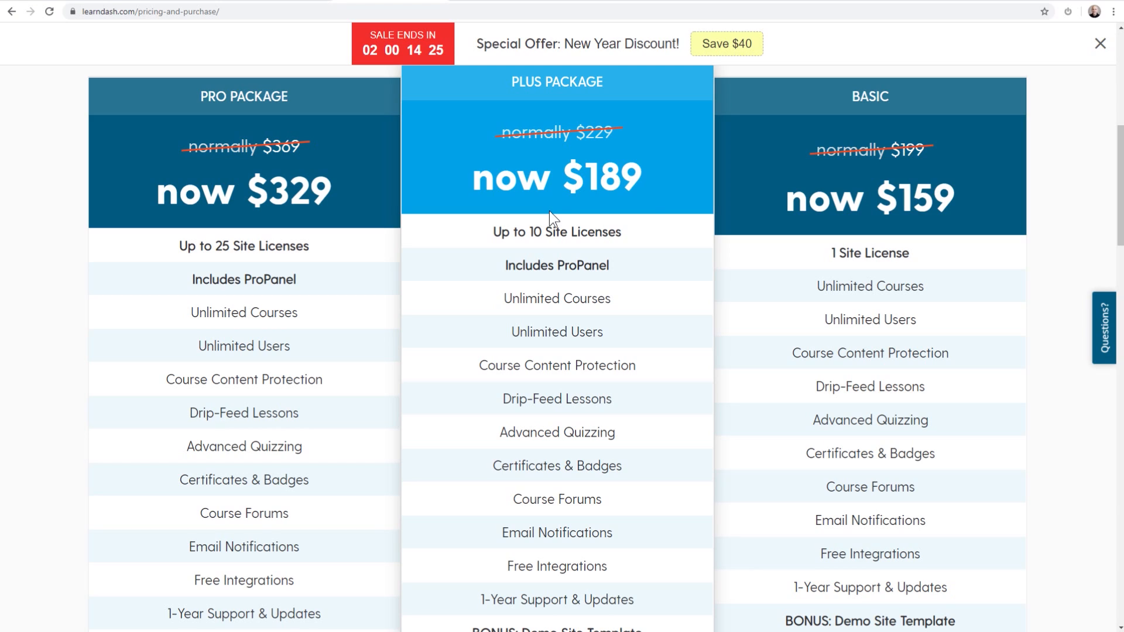
Step: Compare the Plus package's ProPanel inclusion with the Basic package's site license count and price
left_click_drag(493, 267, 617, 265)
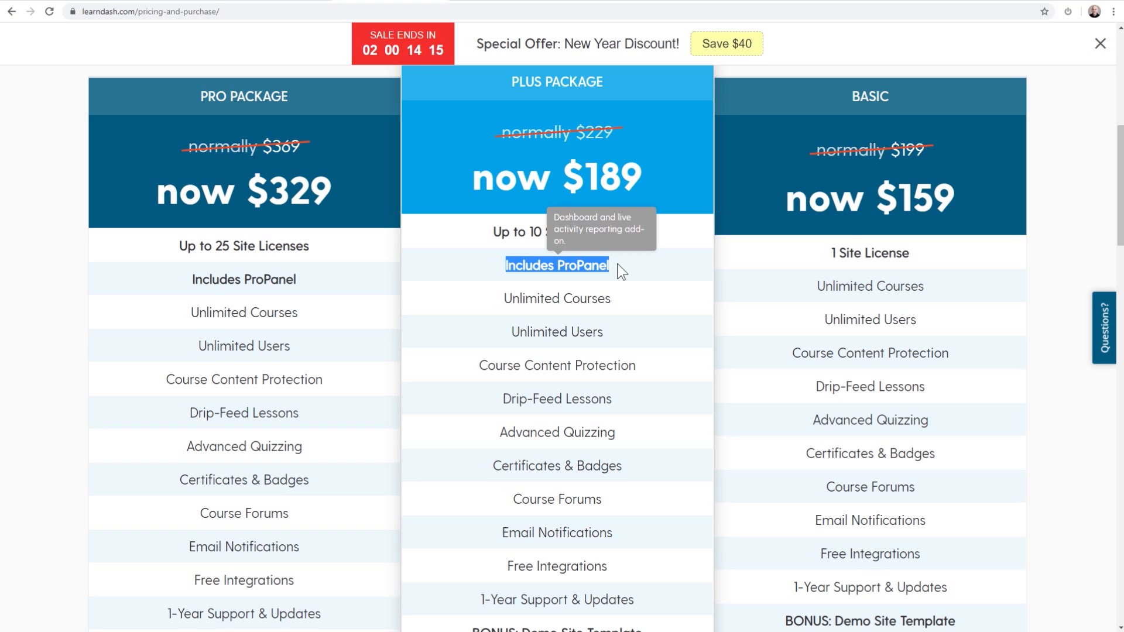
left_click(617, 265)
mouse_move(872, 267)
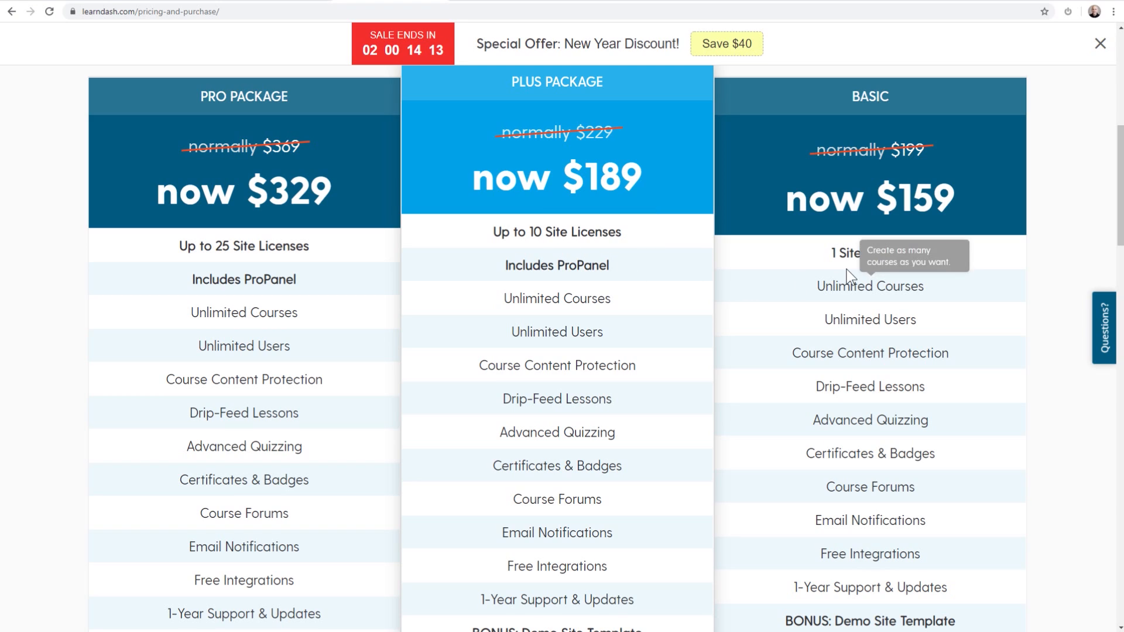
left_click_drag(909, 258, 826, 259)
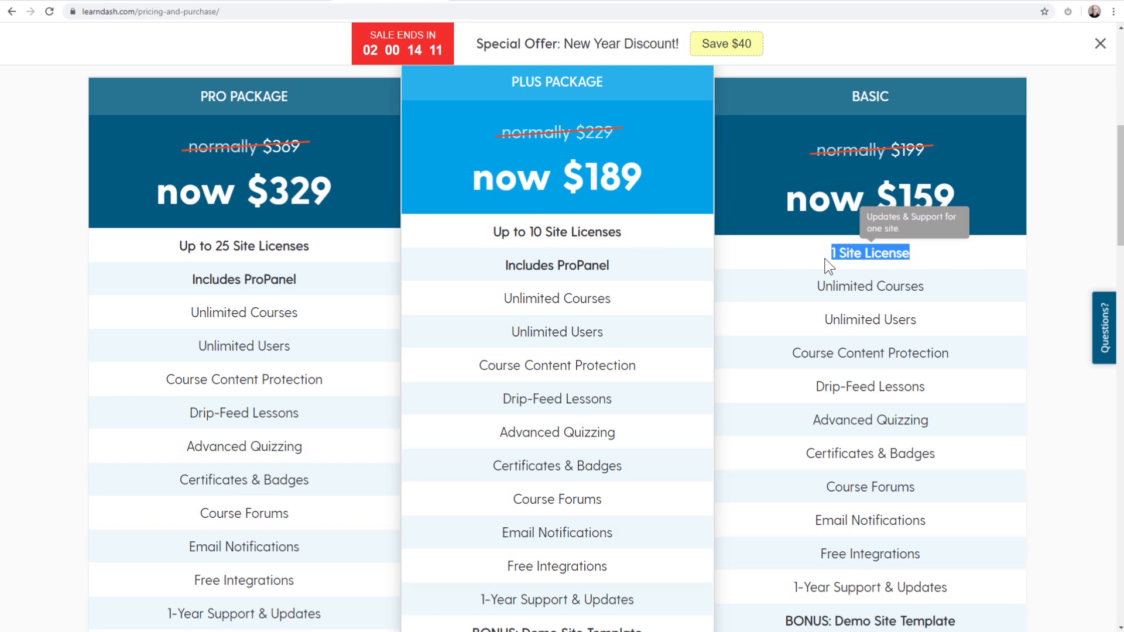
left_click_drag(962, 193, 877, 195)
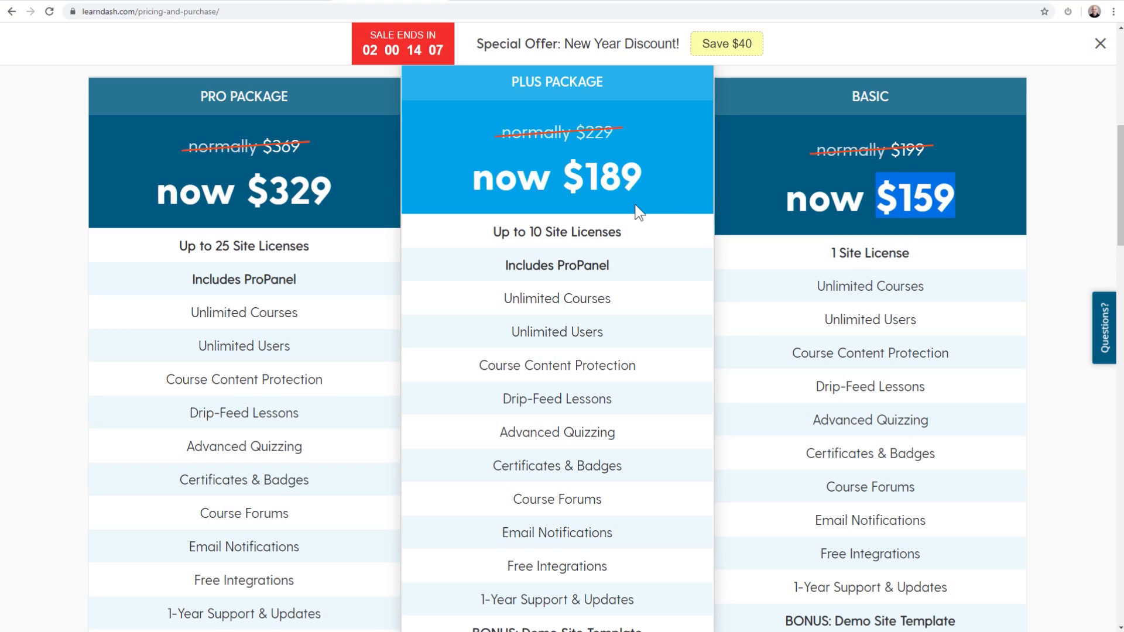
Step: Add the LearnDash Plus package to the cart and proceed to its checkout
scroll(638, 210, "down", 7)
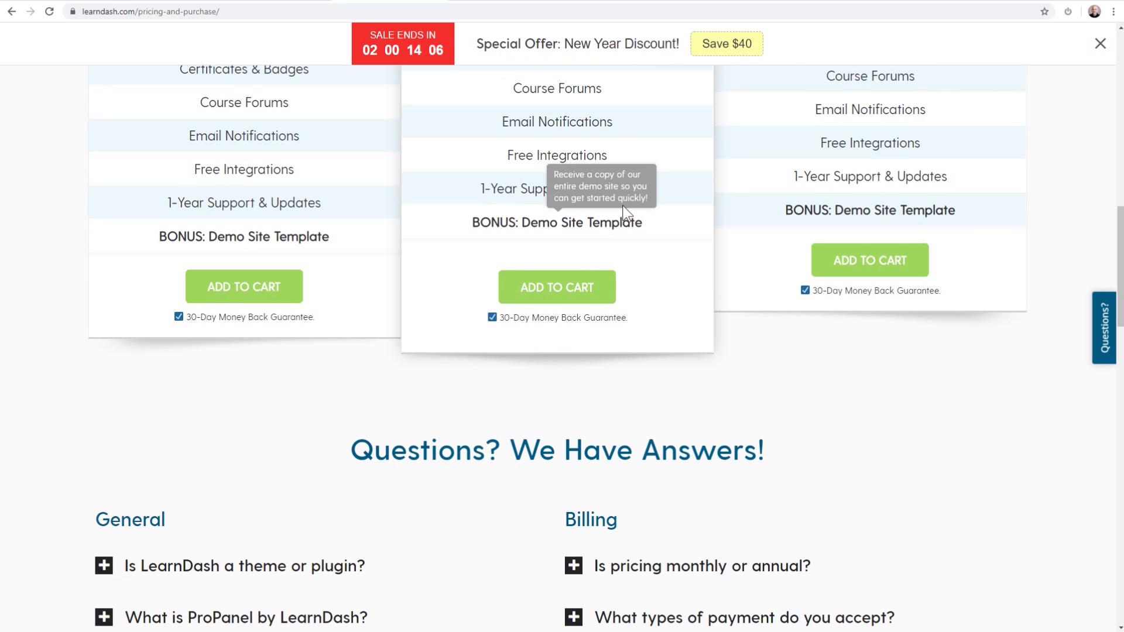
left_click(556, 280)
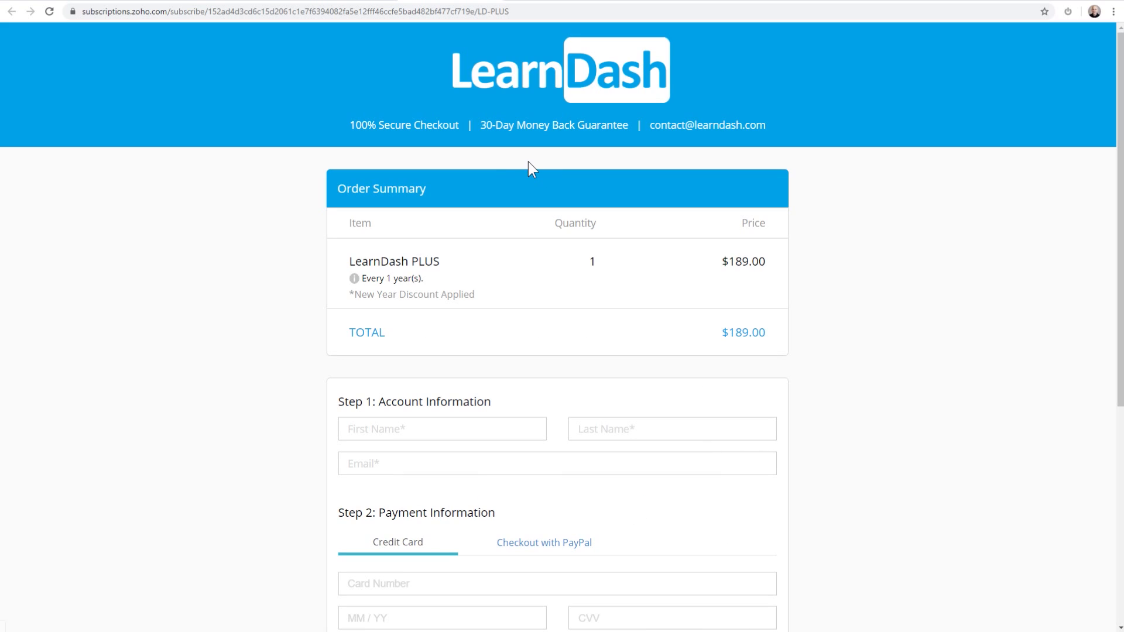
Step: Switch to the LearnDash Support account page and download LearnDash v3.1.1.1 and ProPanel v2.1.3
left_click(556, 1)
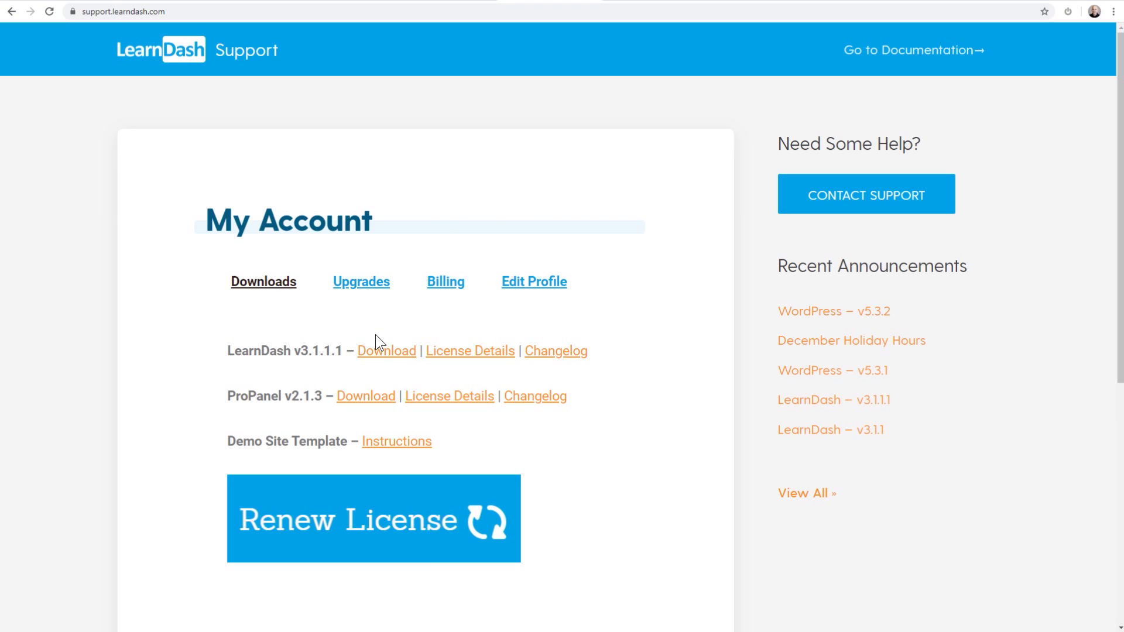
left_click(386, 352)
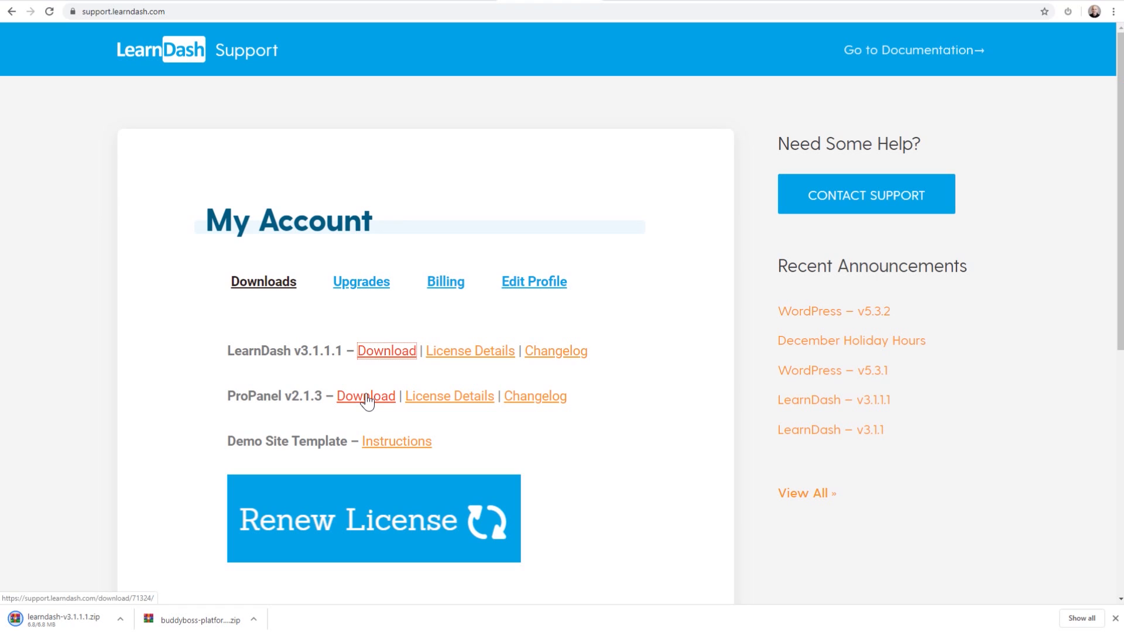
left_click(366, 398)
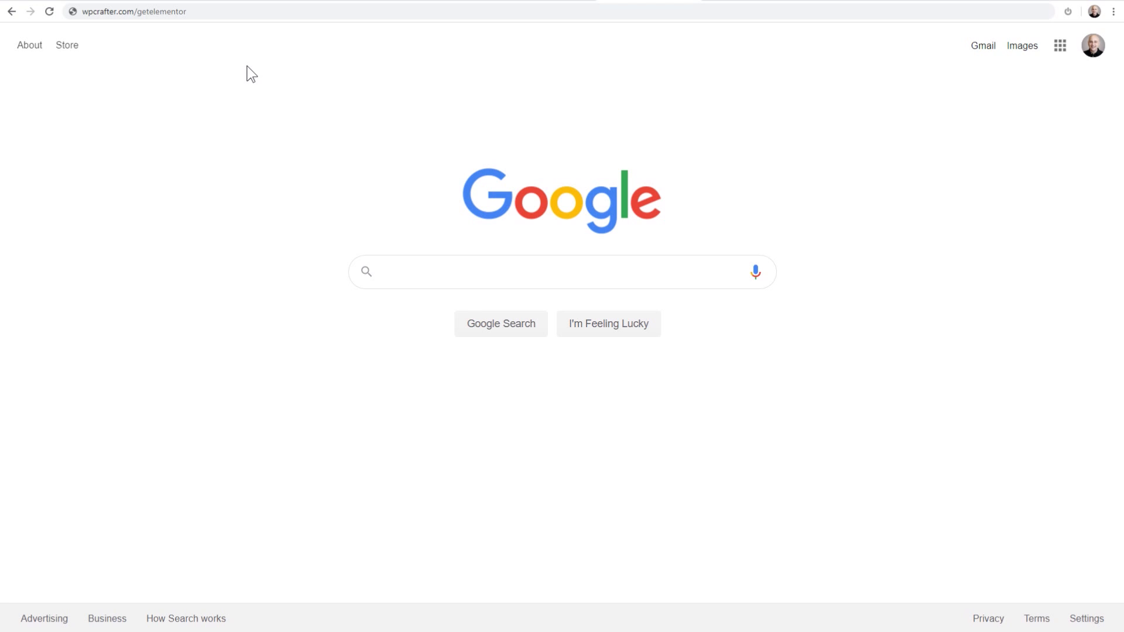
Step: Load wpcrafter.com/getelementor and review the subscription plans on Elementor's pricing page
left_click(244, 12)
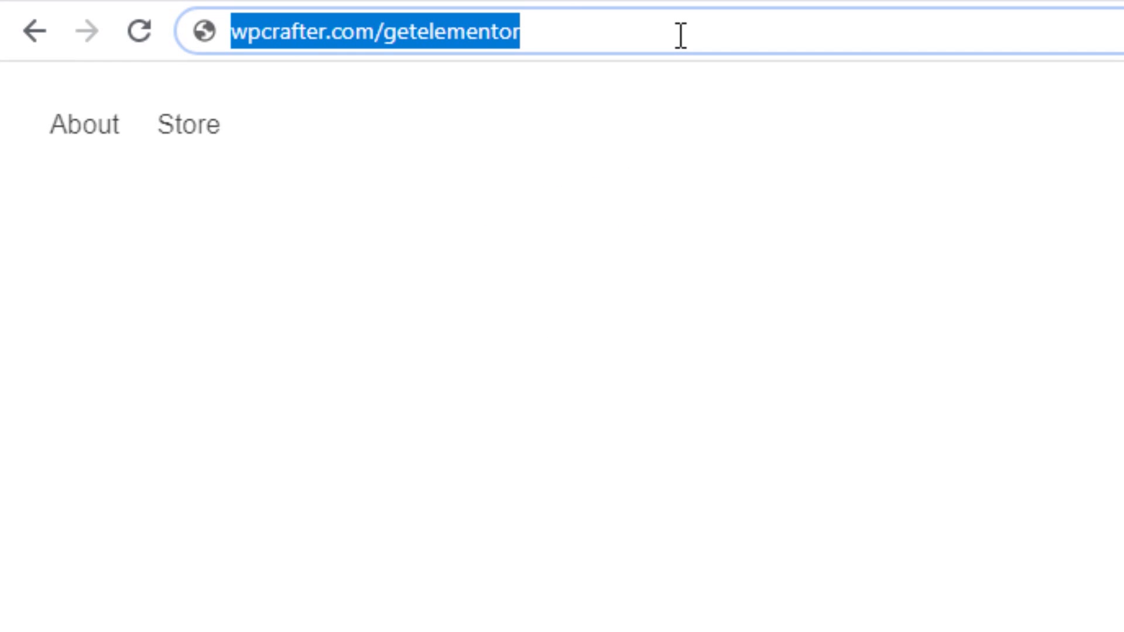
key("Return")
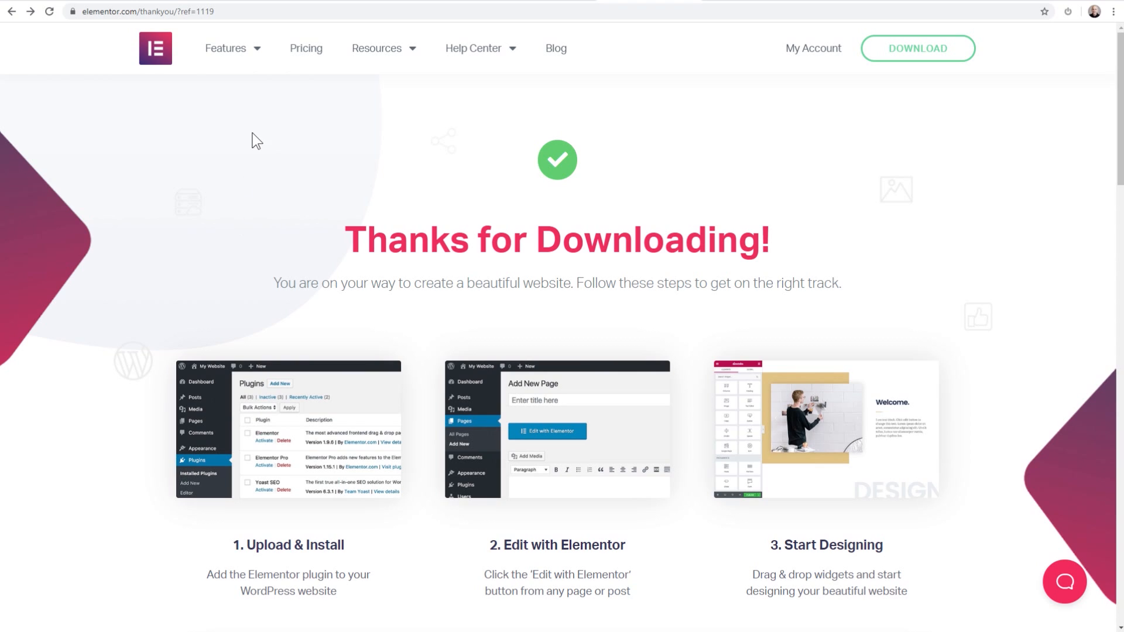
left_click(306, 49)
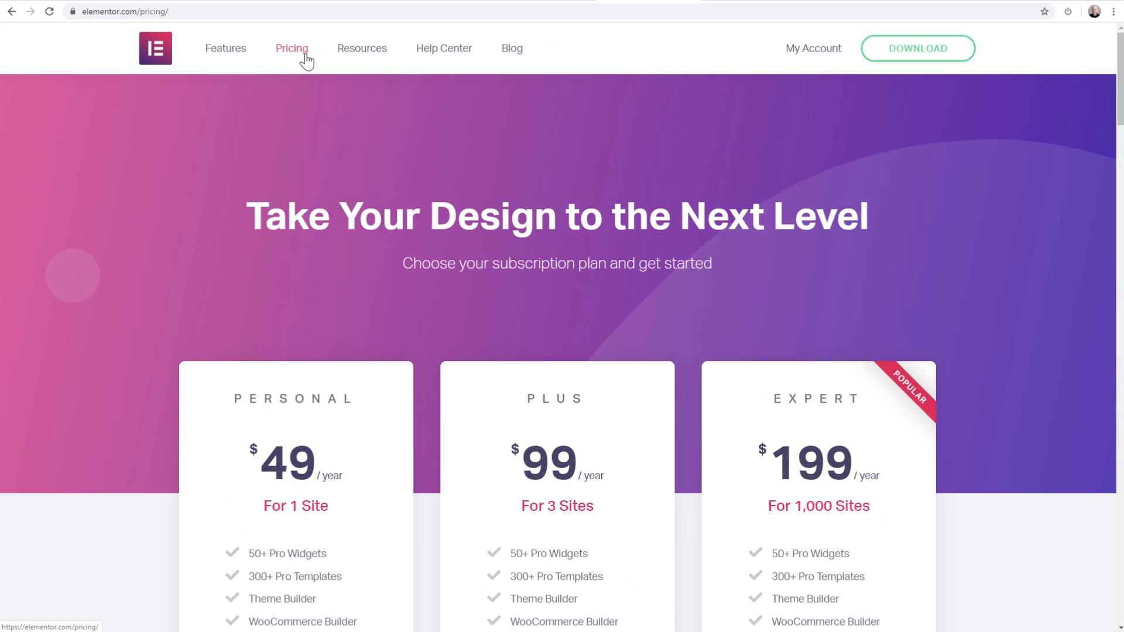
scroll(239, 251, "down", 4)
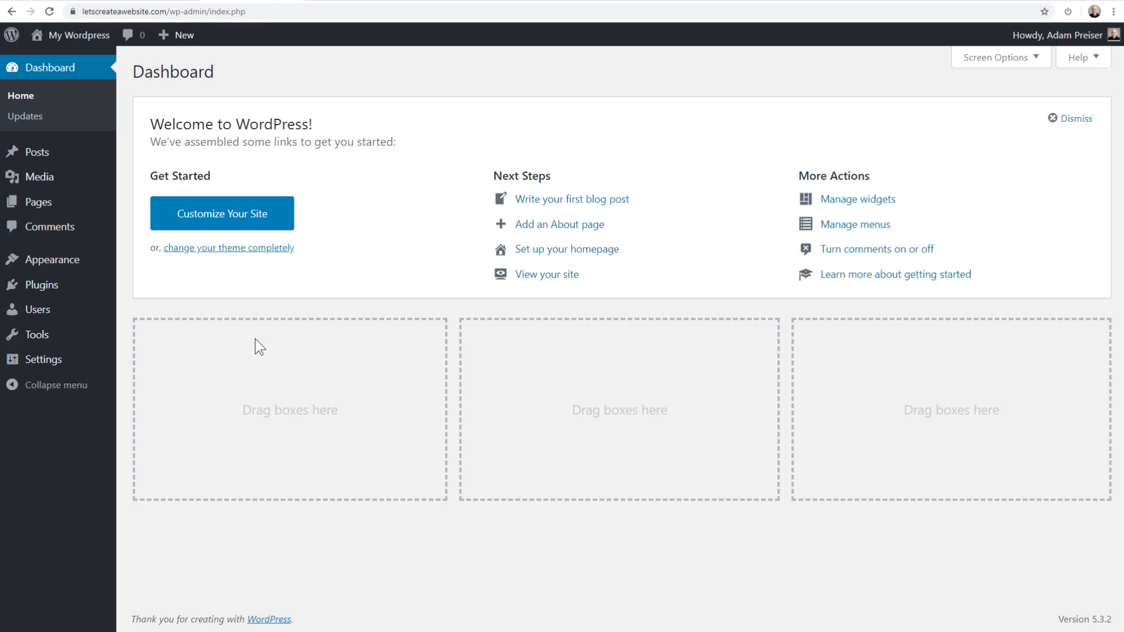
Step: Upload elementor.2.8.3.zip as a new plugin on the WordPress site, install it, and activate it
mouse_move(53, 297)
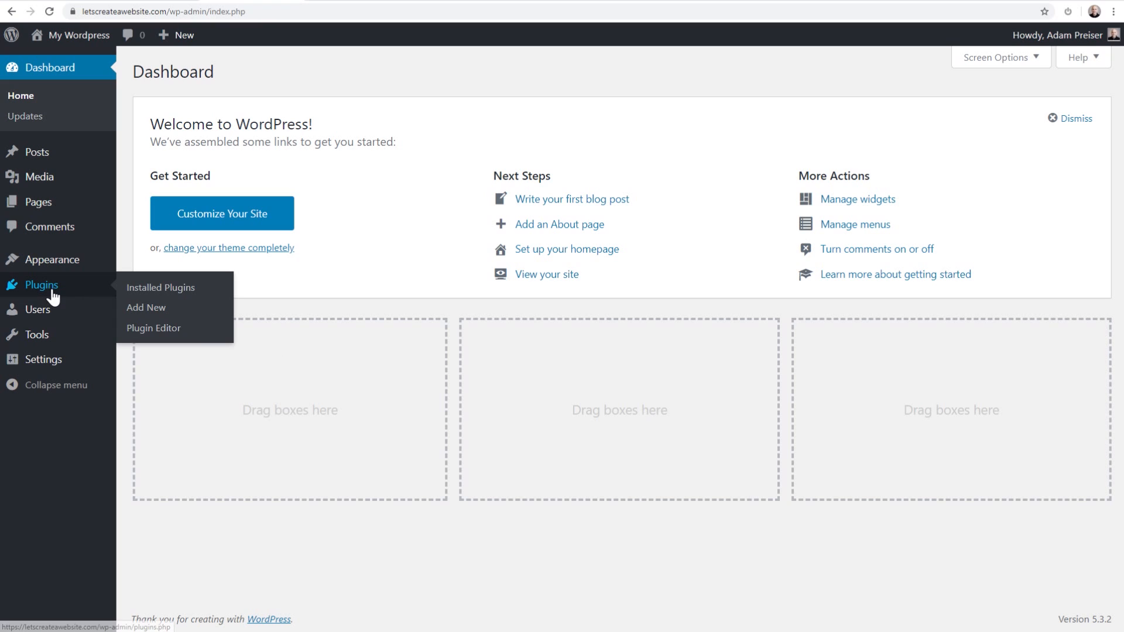
left_click(144, 311)
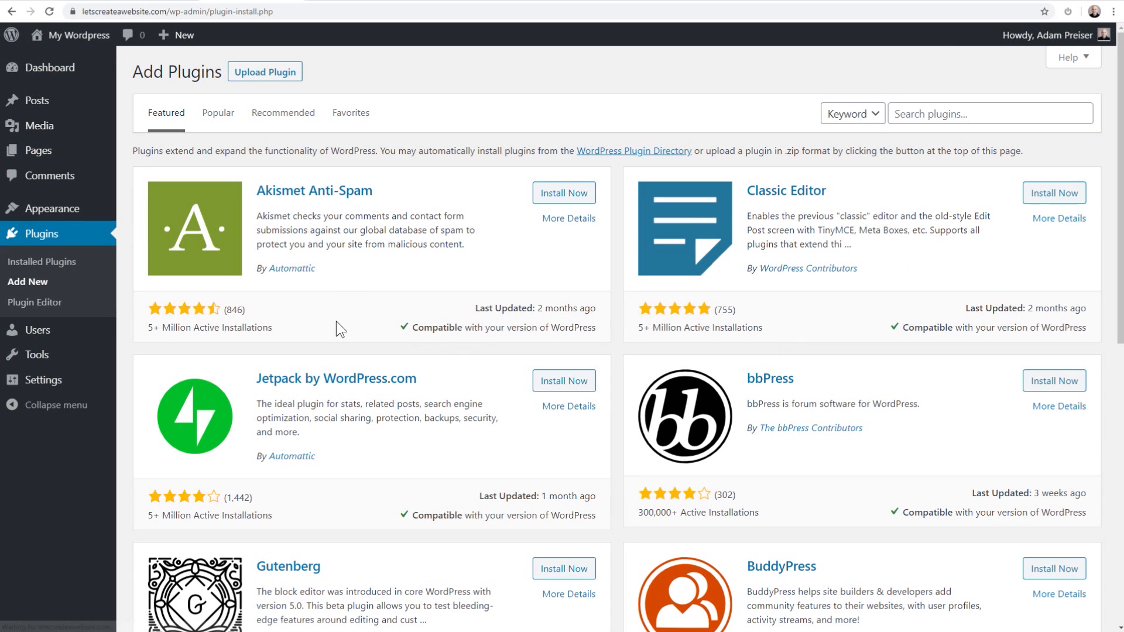
left_click(265, 77)
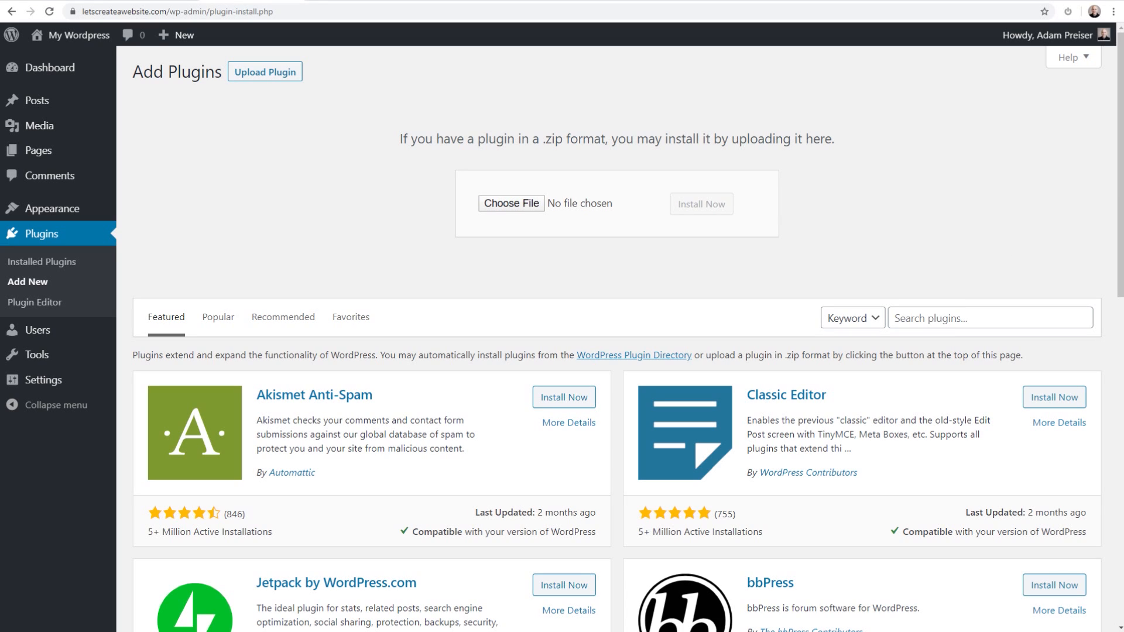
left_click_drag(1030, 215, 565, 203)
left_click(700, 205)
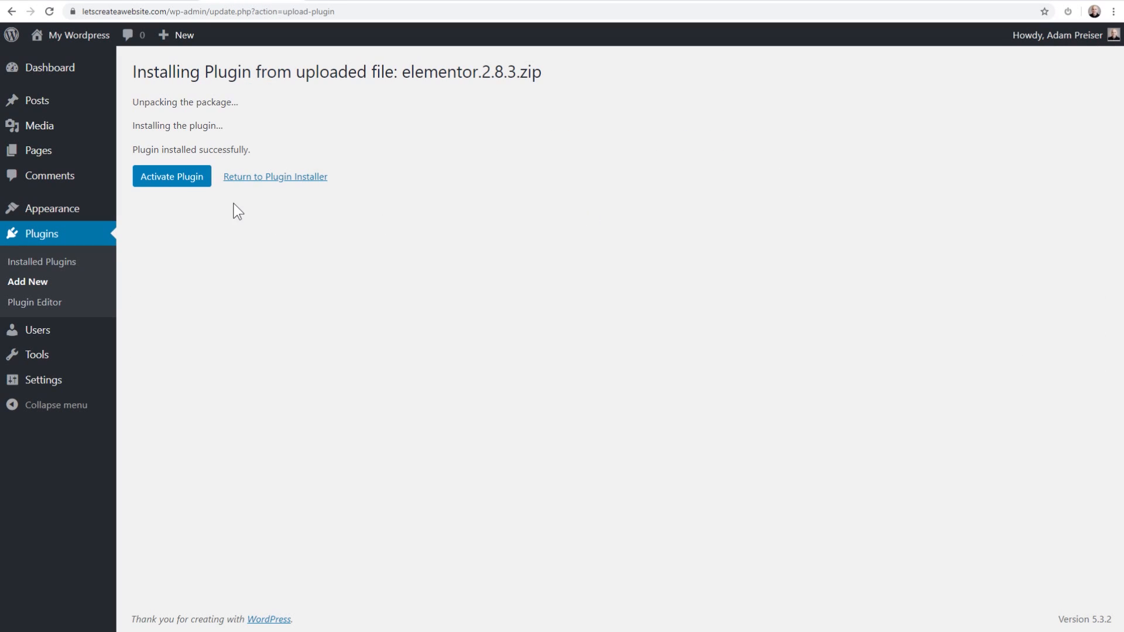
left_click(182, 175)
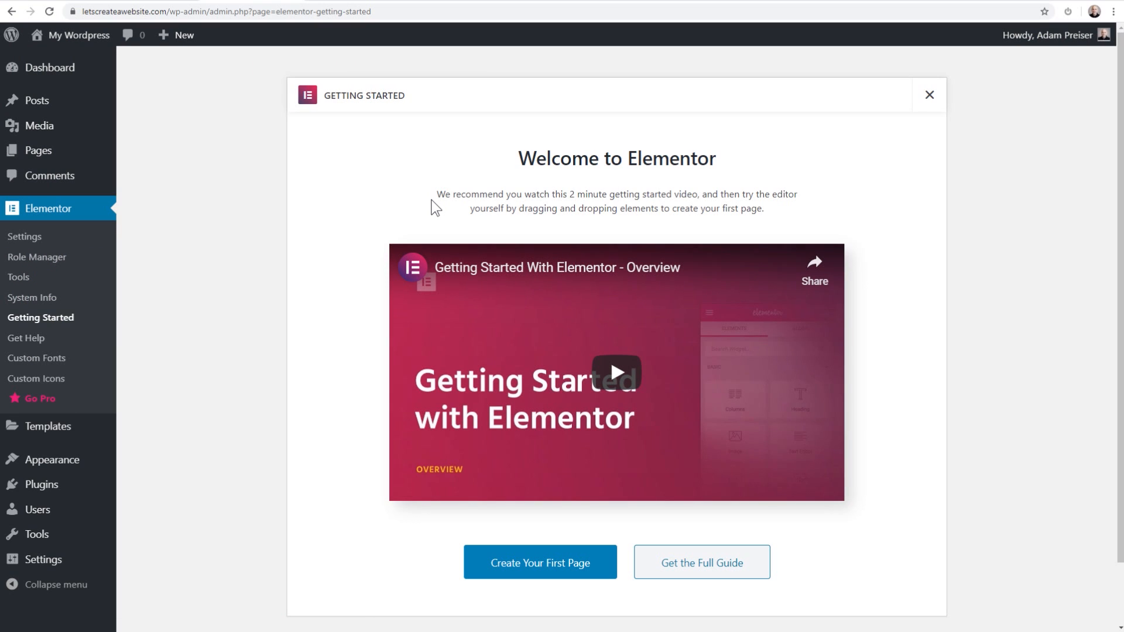
Step: Upload the BuddyBoss Platform plugin zip, install and activate it, and close its welcome window
mouse_move(102, 492)
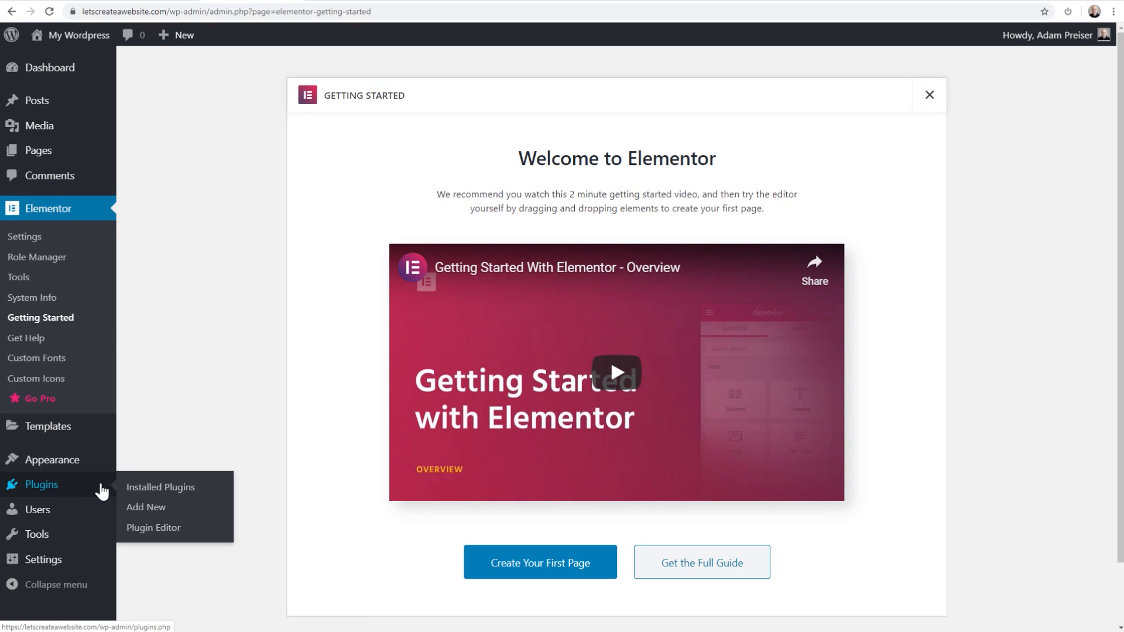
left_click(146, 509)
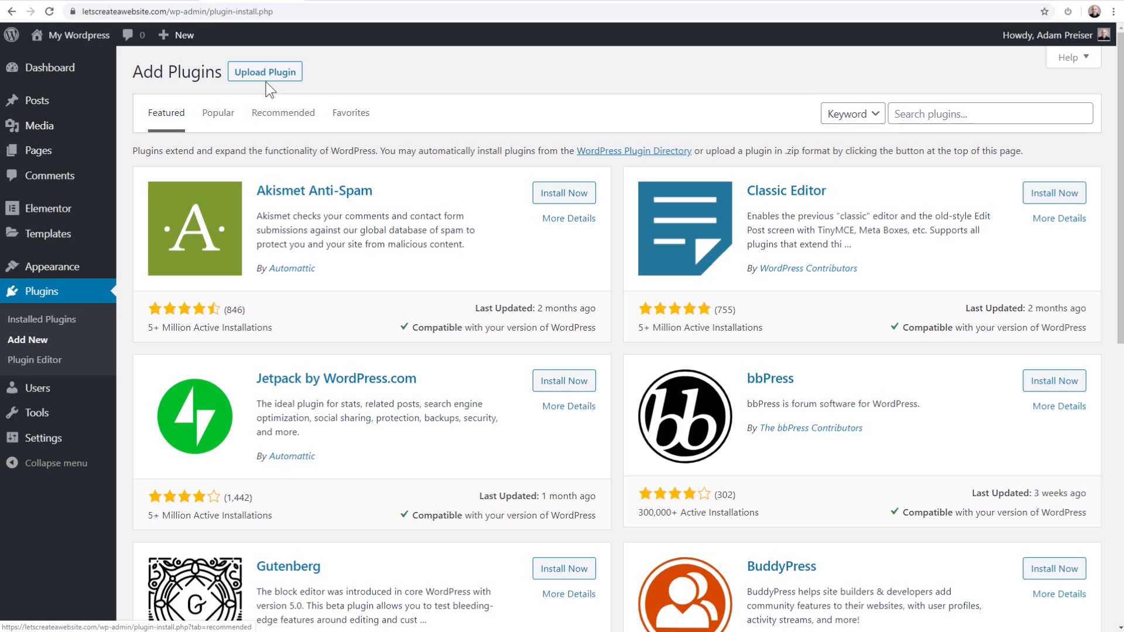
left_click(266, 72)
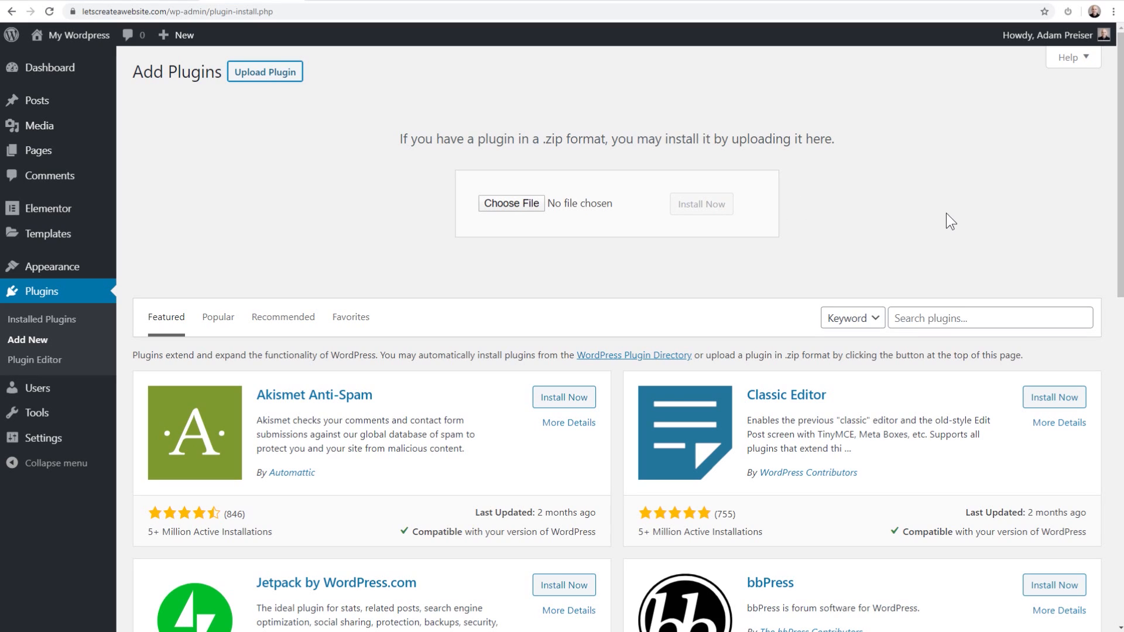
left_click_drag(655, 199, 590, 200)
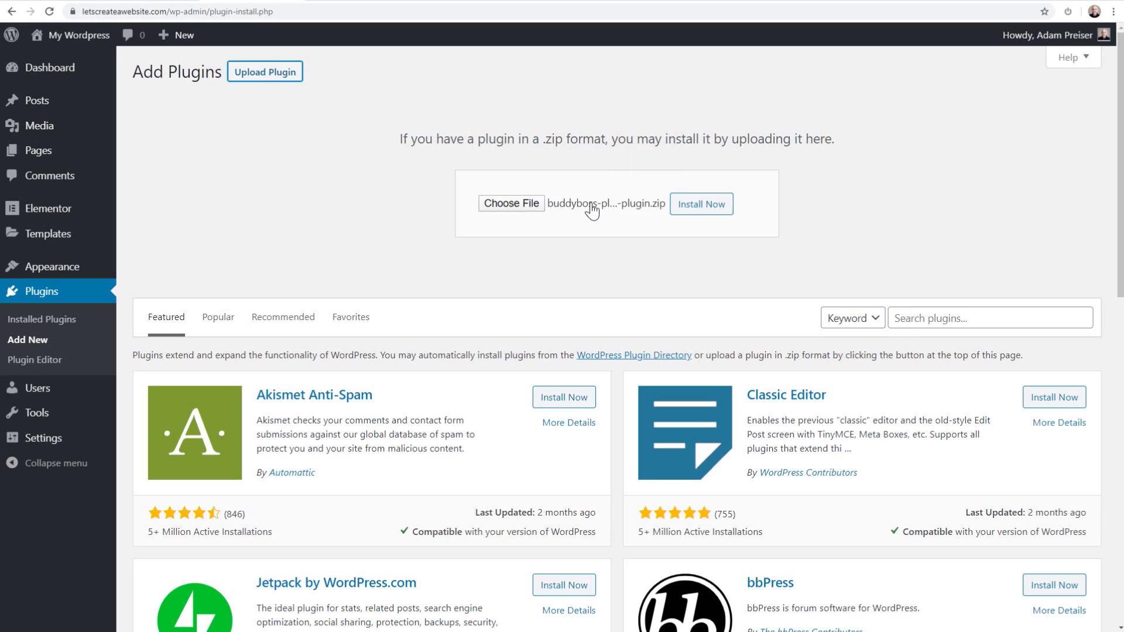
left_click(698, 205)
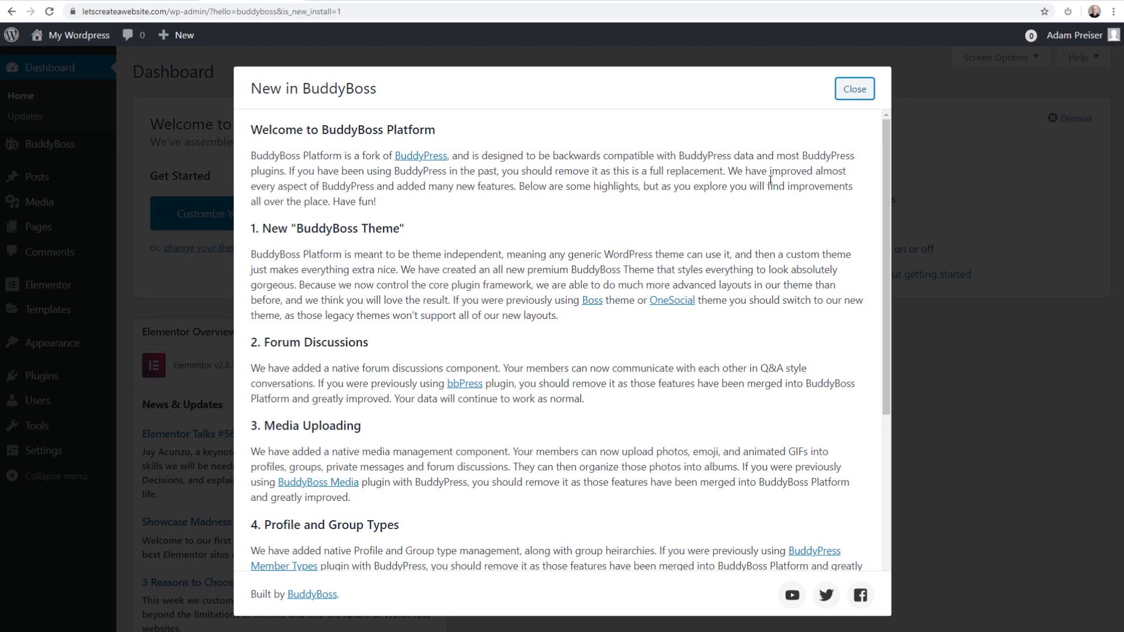
left_click(855, 89)
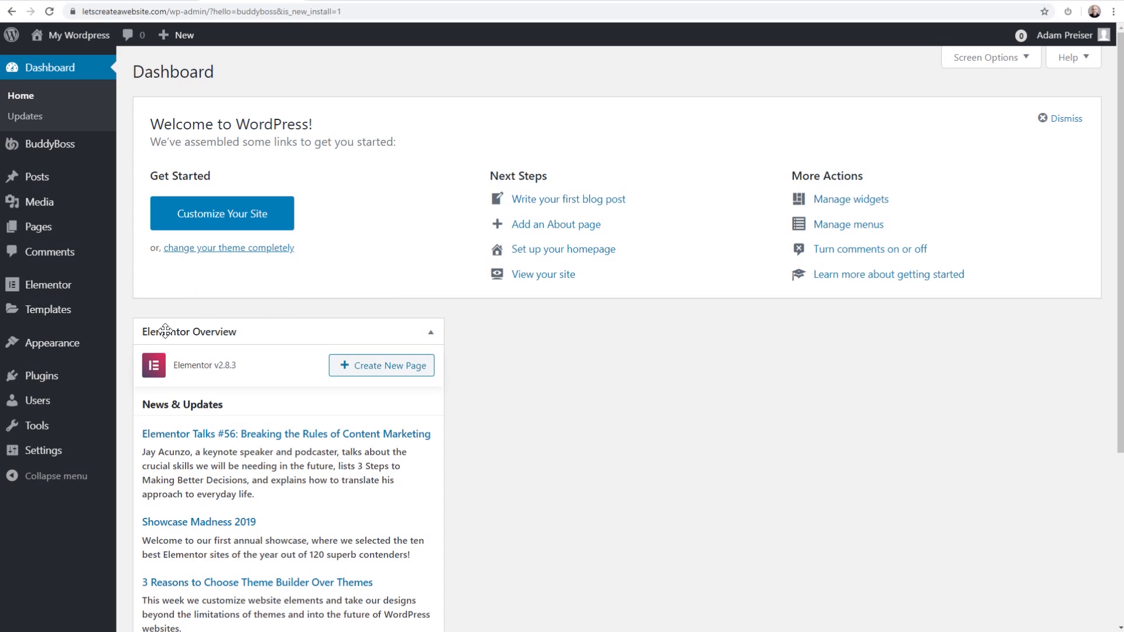
Step: Upload learndash-v3.1.1.1.zip as a new plugin, install and activate it, and dismiss the first-time LearnDash notice
mouse_move(47, 379)
left_click(131, 400)
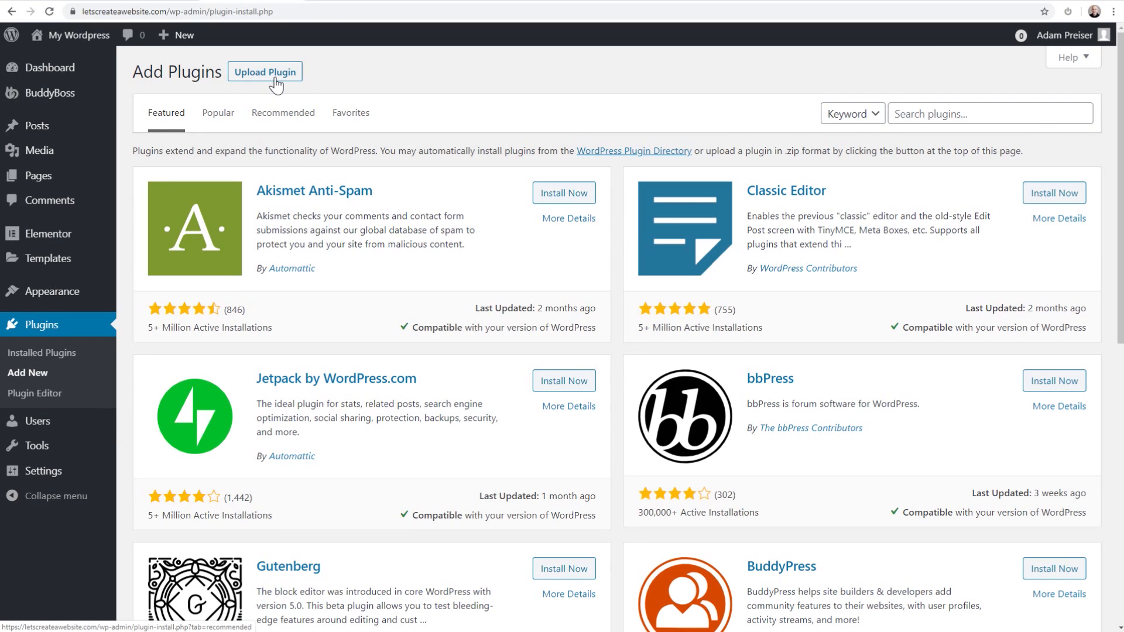
left_click(273, 78)
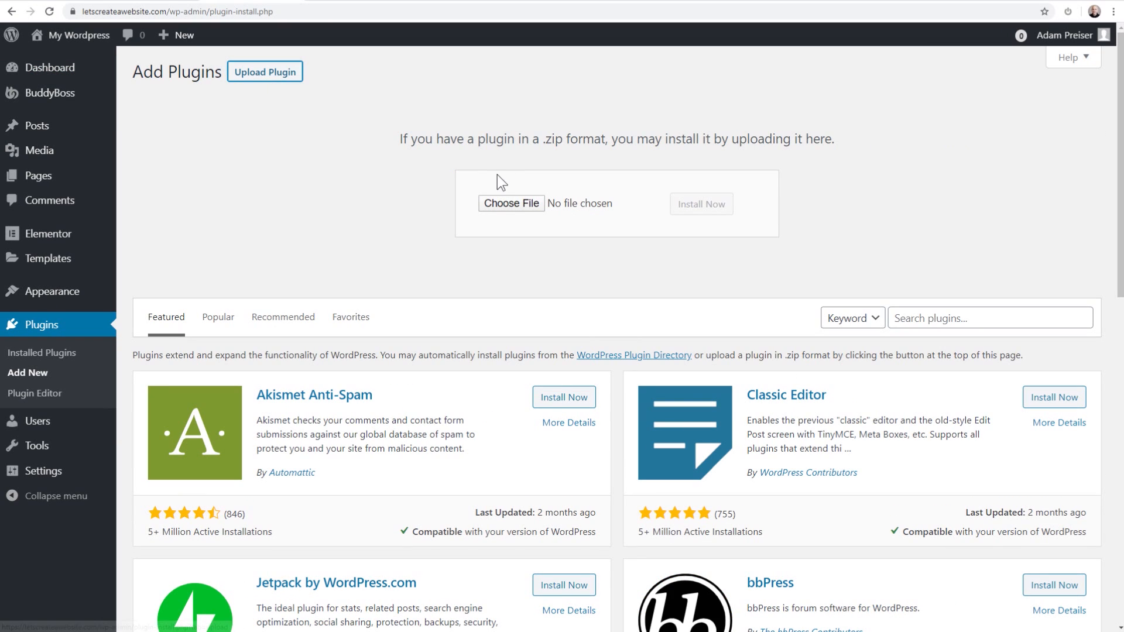
left_click_drag(1049, 244, 570, 206)
left_click(702, 204)
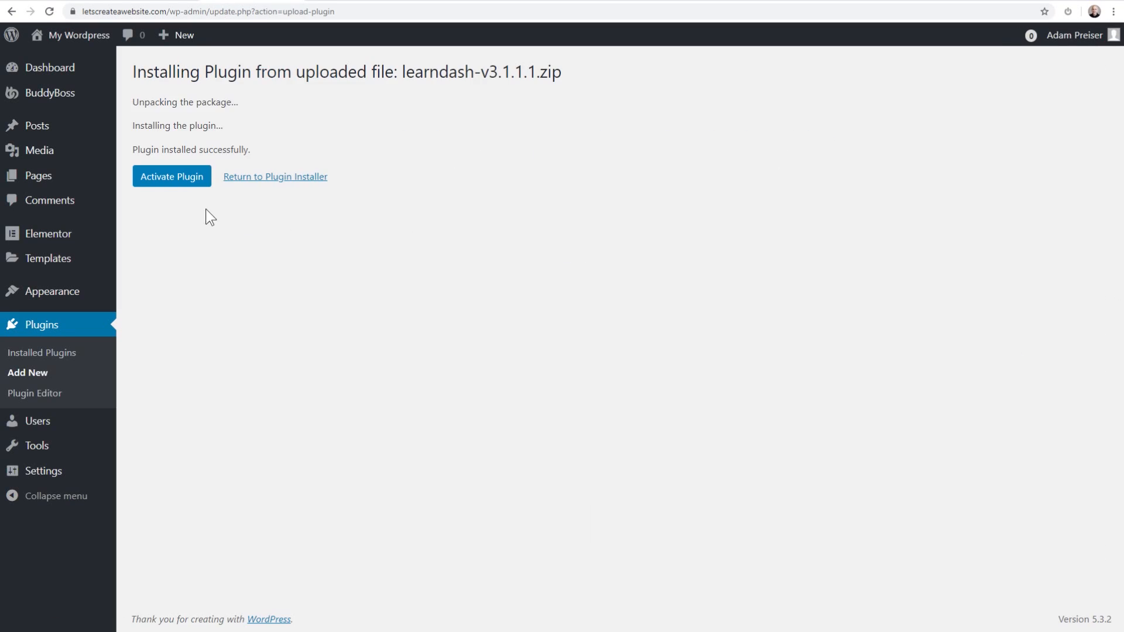
left_click(185, 175)
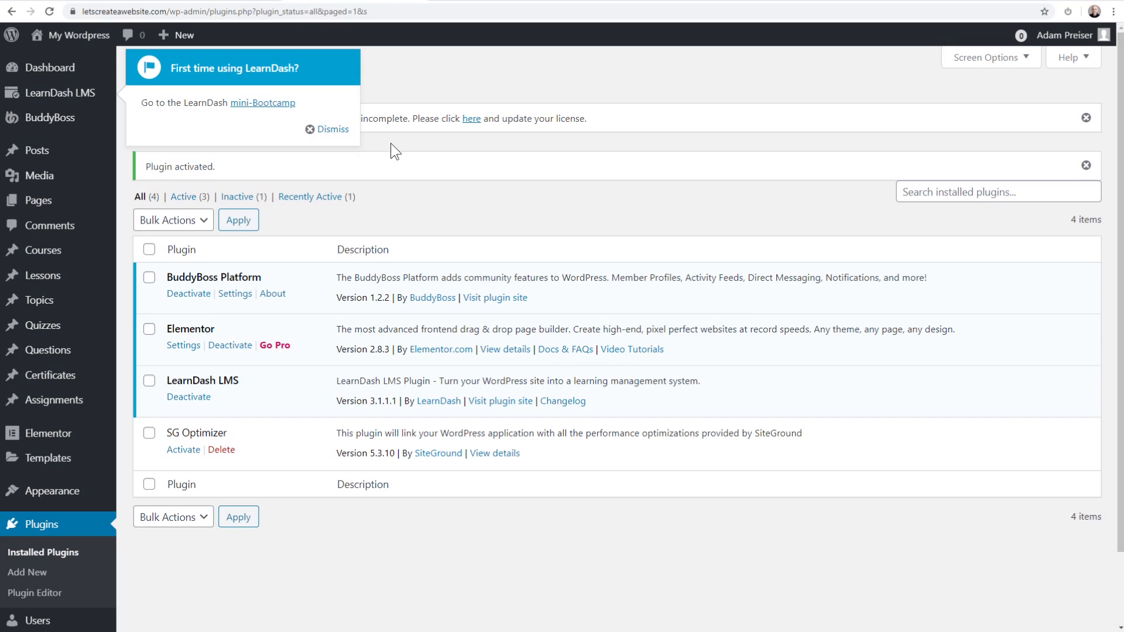
left_click(332, 130)
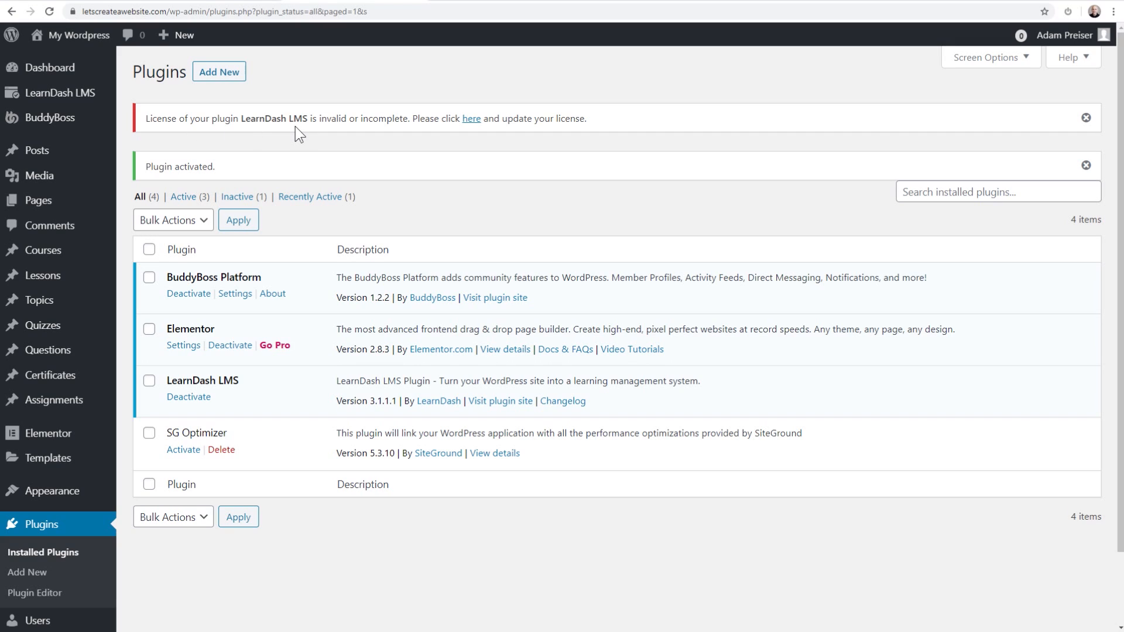
Step: Dismiss the LearnDash license notice and the plugin activation notice on the Plugins page
left_click_drag(241, 118, 389, 119)
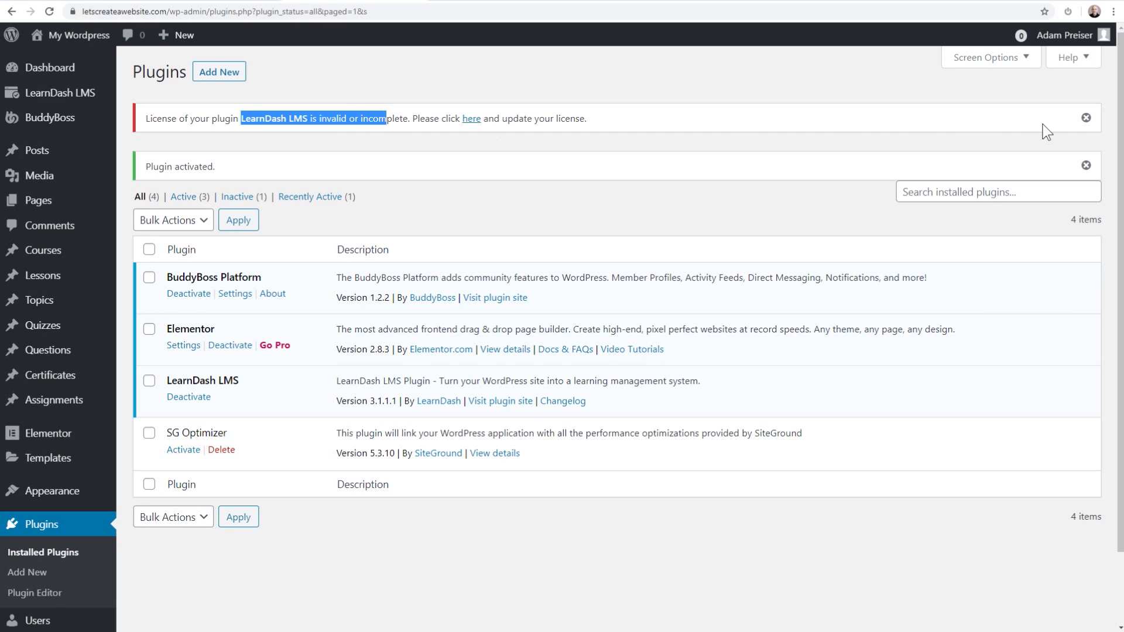
left_click(1086, 118)
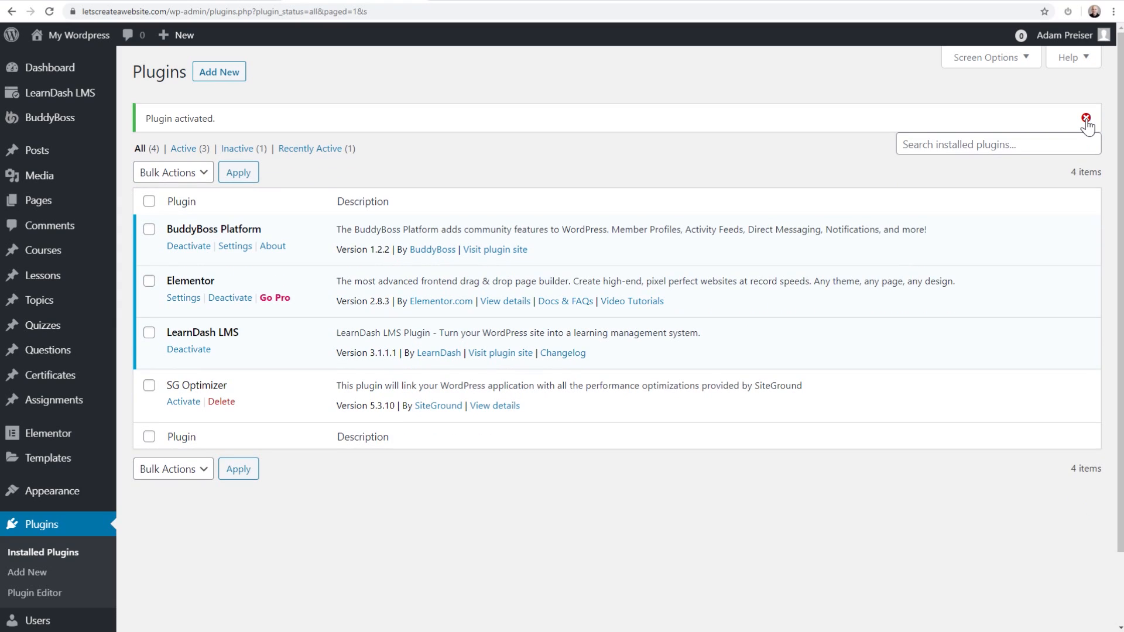
left_click(1086, 119)
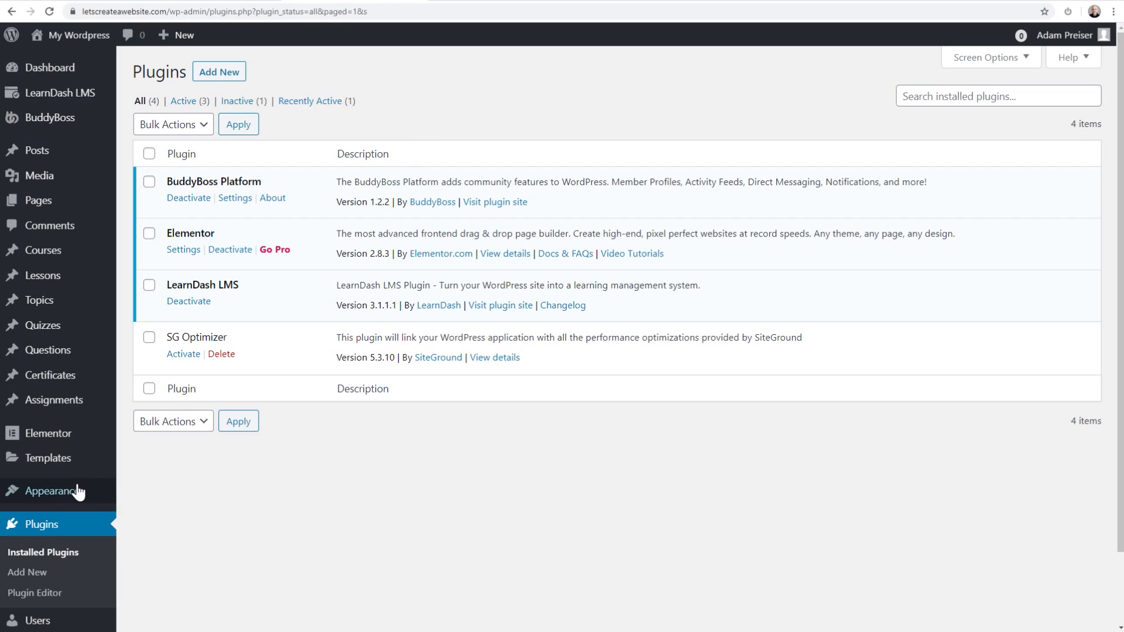
Step: Upload buddyboss-theme.zip as a new theme, install and activate it, and close its welcome window
mouse_move(88, 493)
left_click(138, 473)
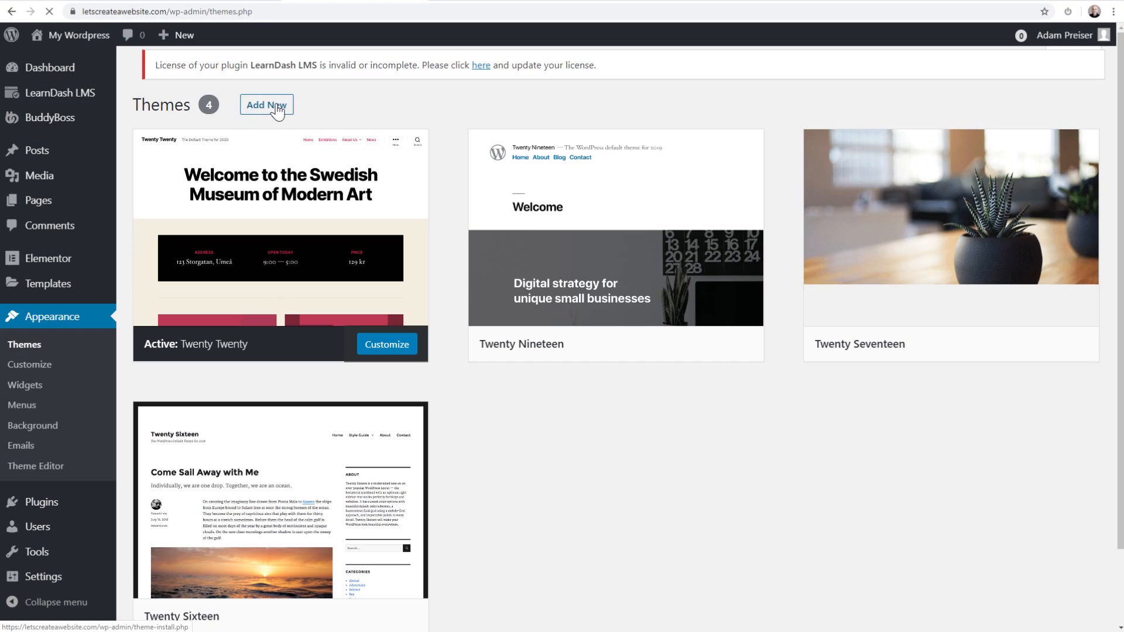
left_click(254, 110)
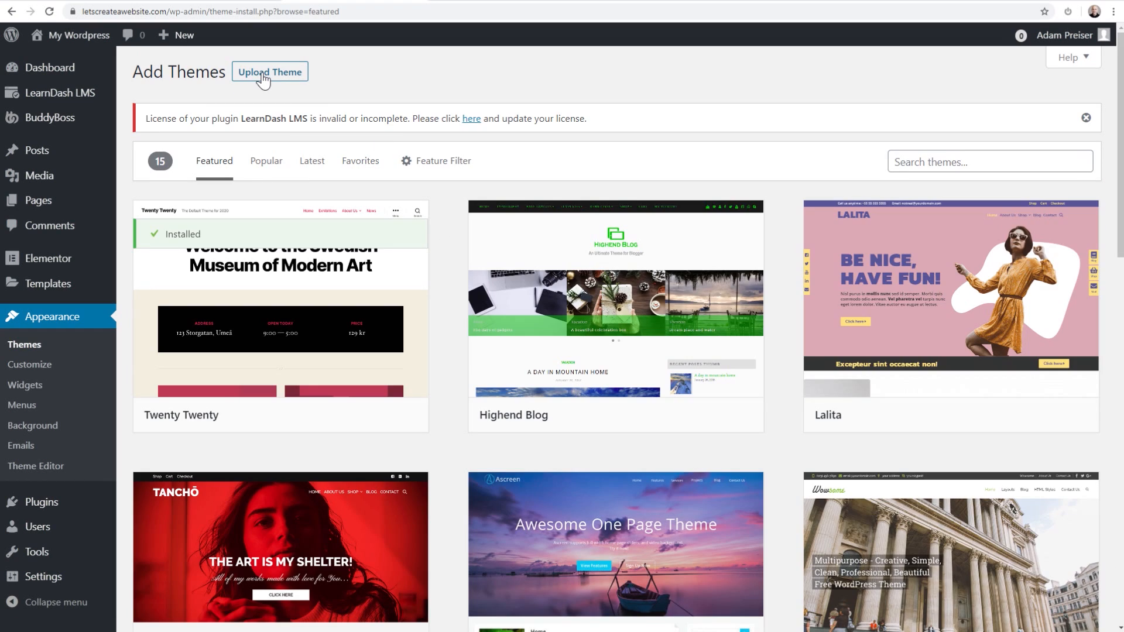
left_click(265, 74)
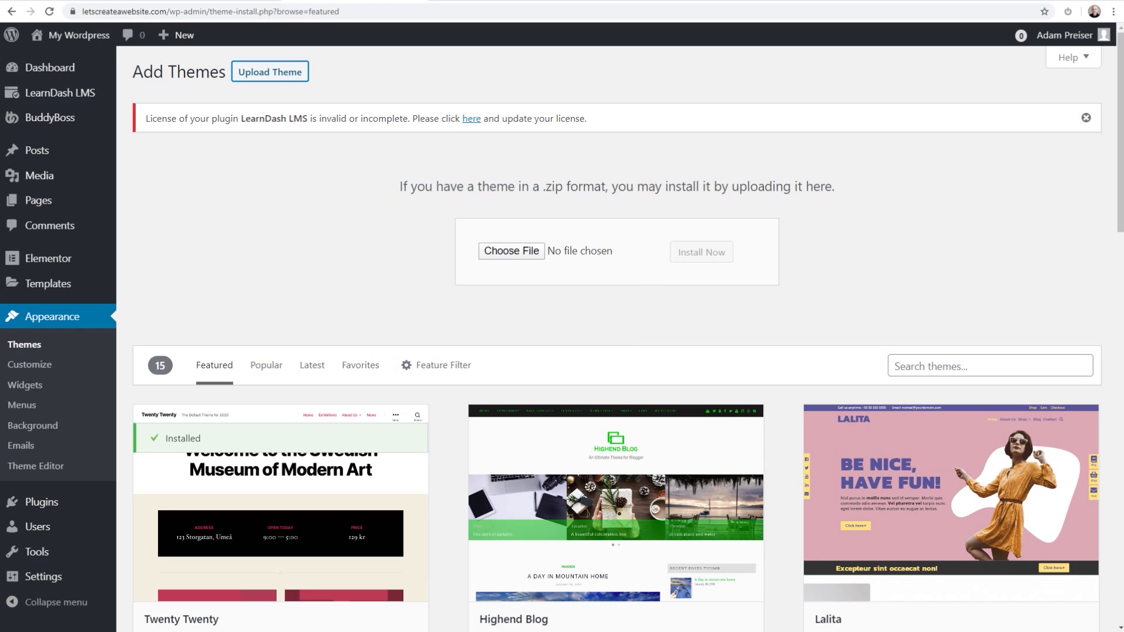
left_click_drag(1123, 252, 591, 250)
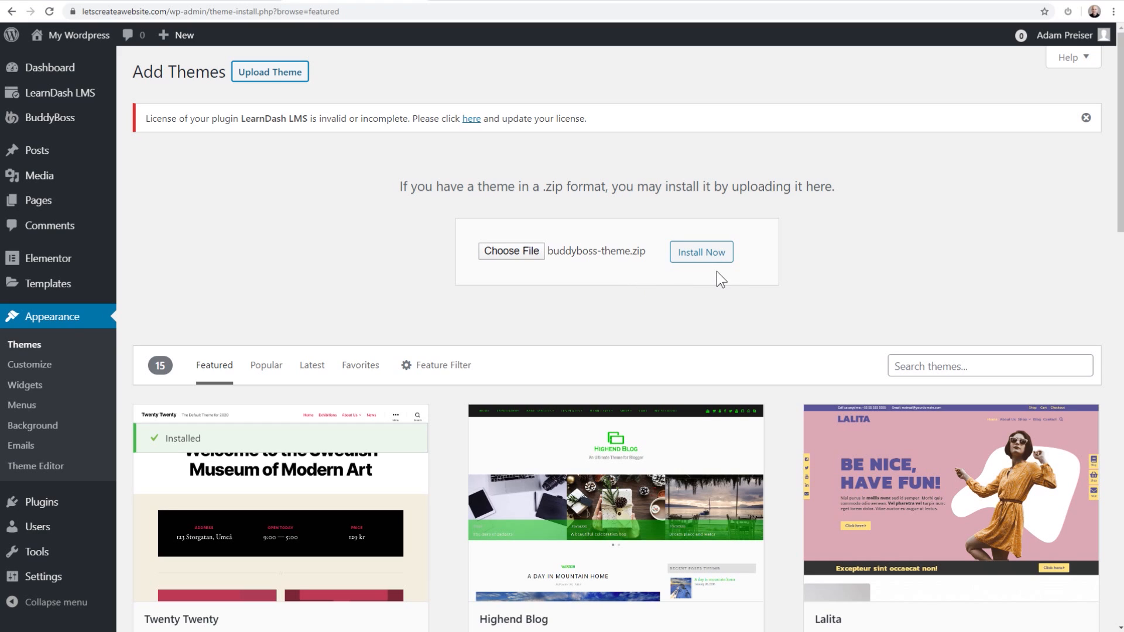
left_click(696, 253)
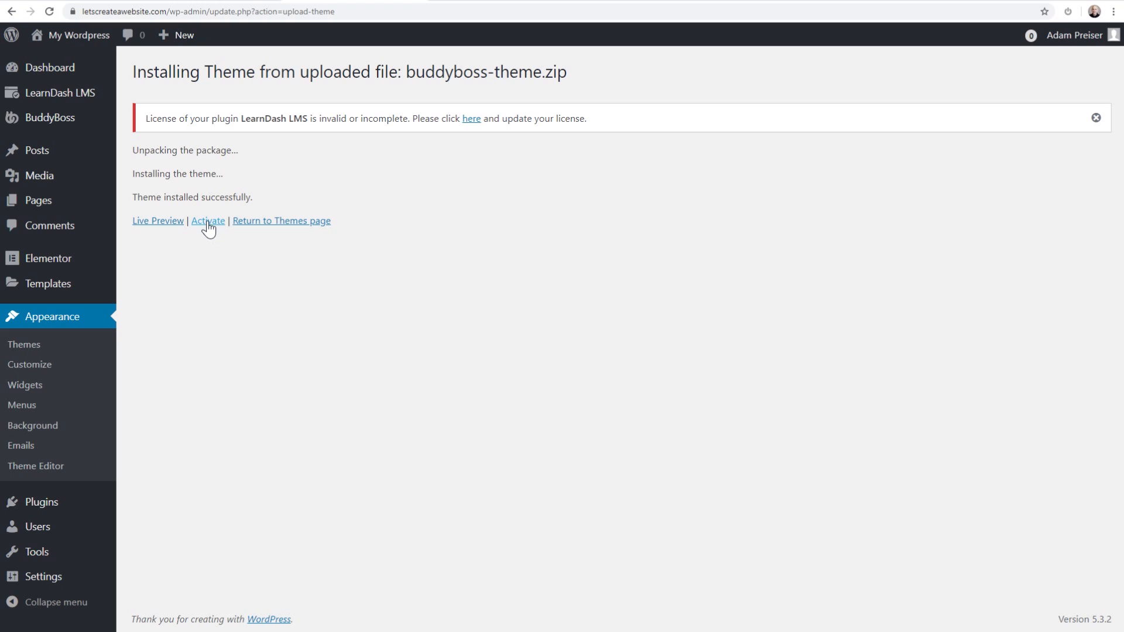
left_click(208, 223)
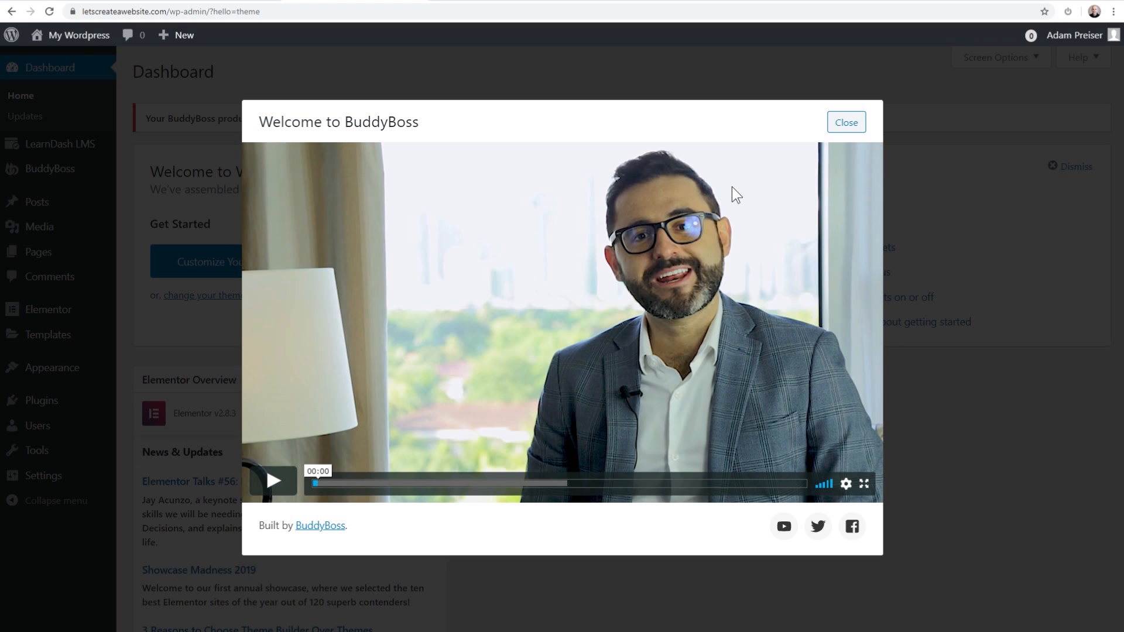
left_click(847, 124)
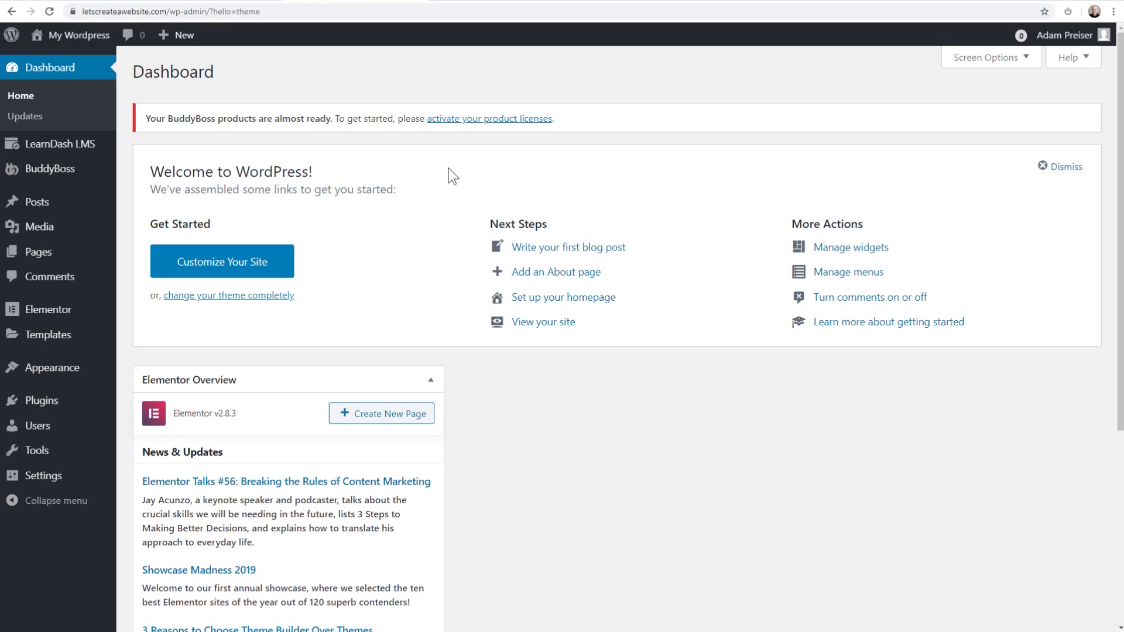
Step: Open the BuddyBoss license keys page and locate the BuddyBoss Theme's license key and email fields
left_click(457, 120)
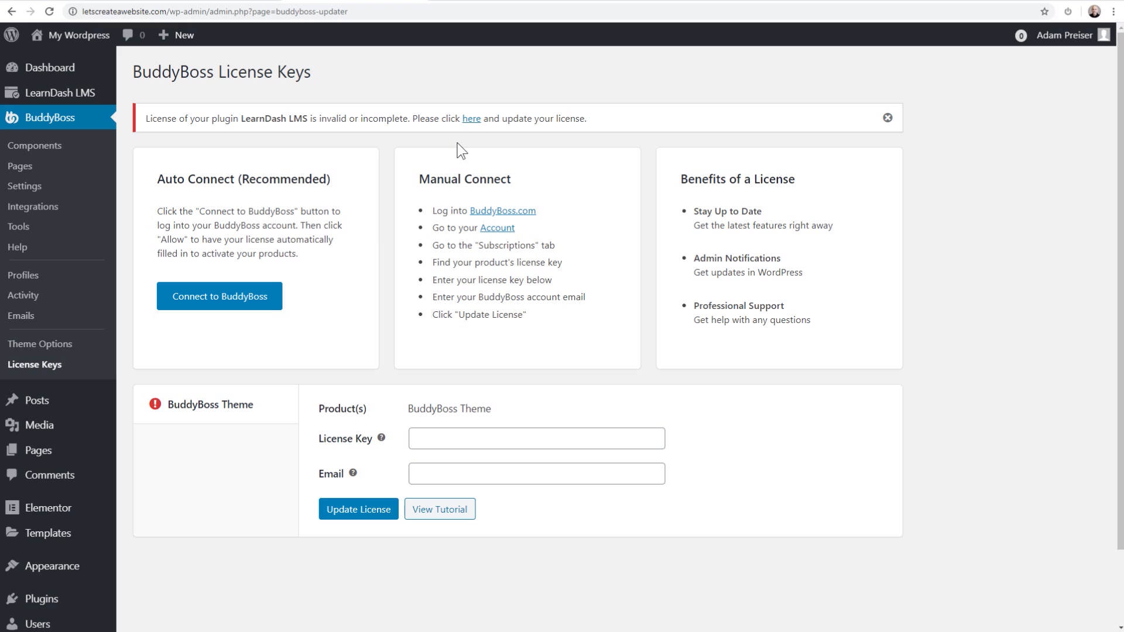
left_click(429, 437)
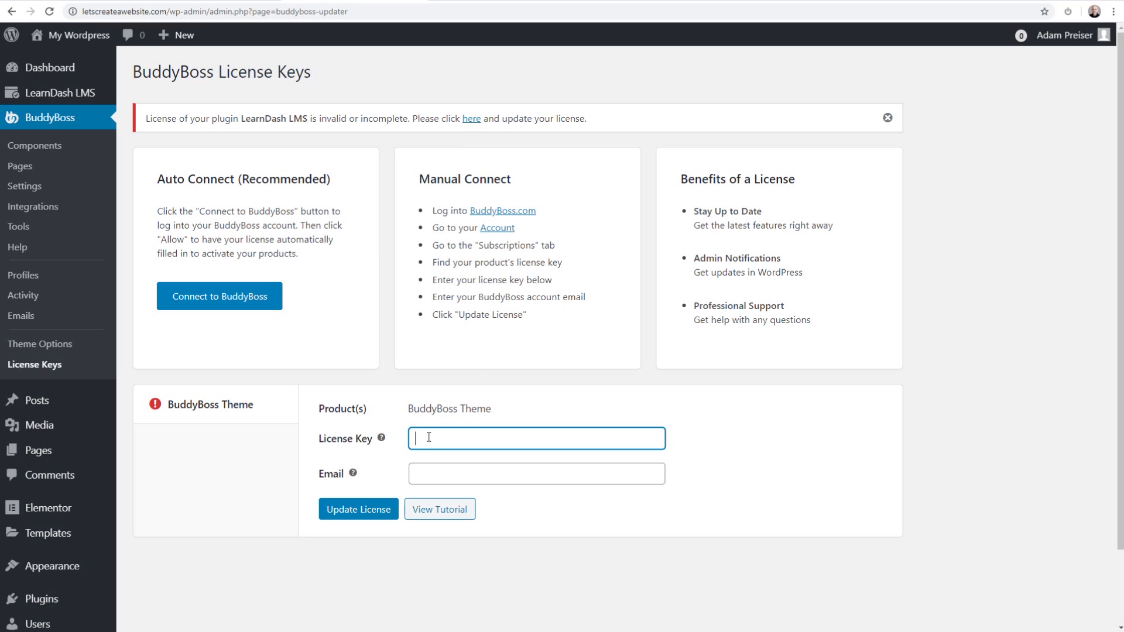
left_click(433, 472)
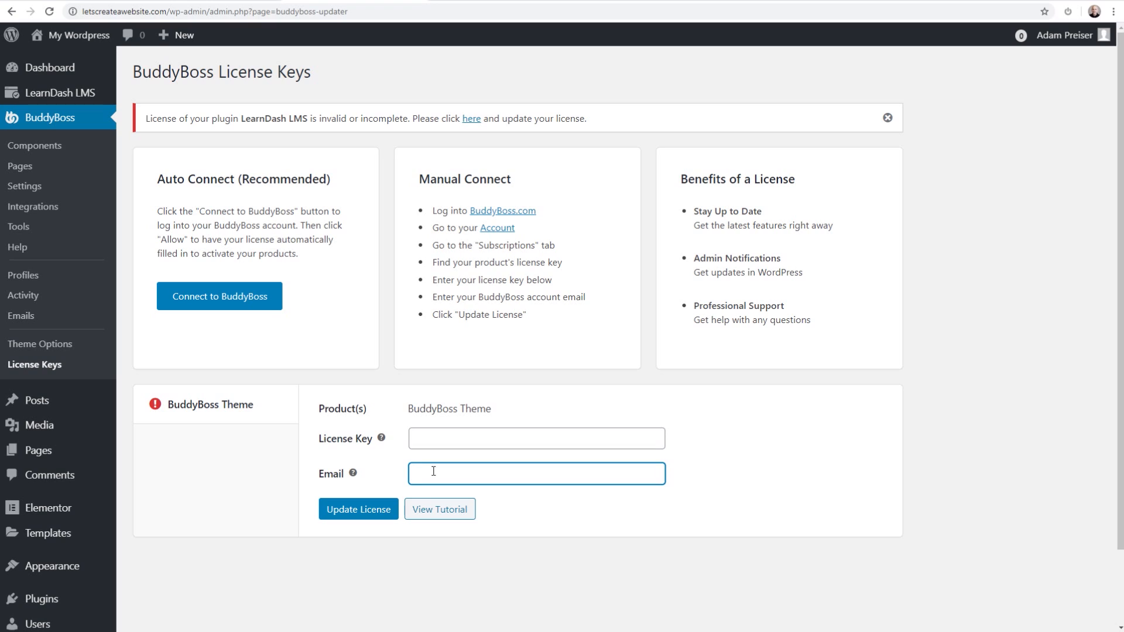
left_click(383, 373)
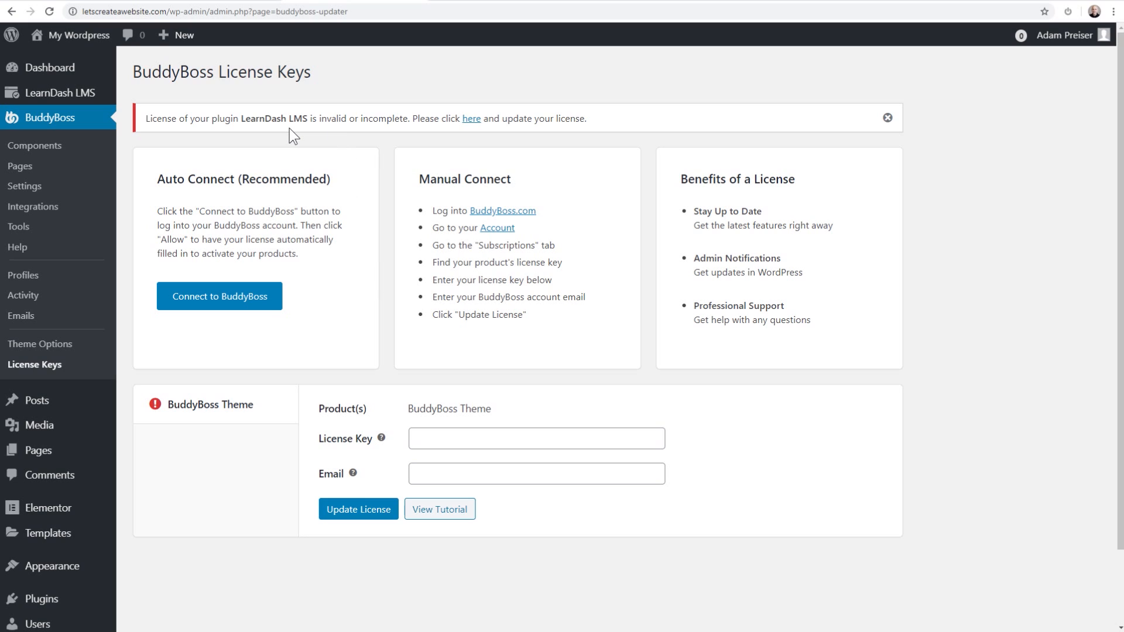
Step: Open the LearnDash LMS license settings and locate the email and license key fields
left_click(471, 120)
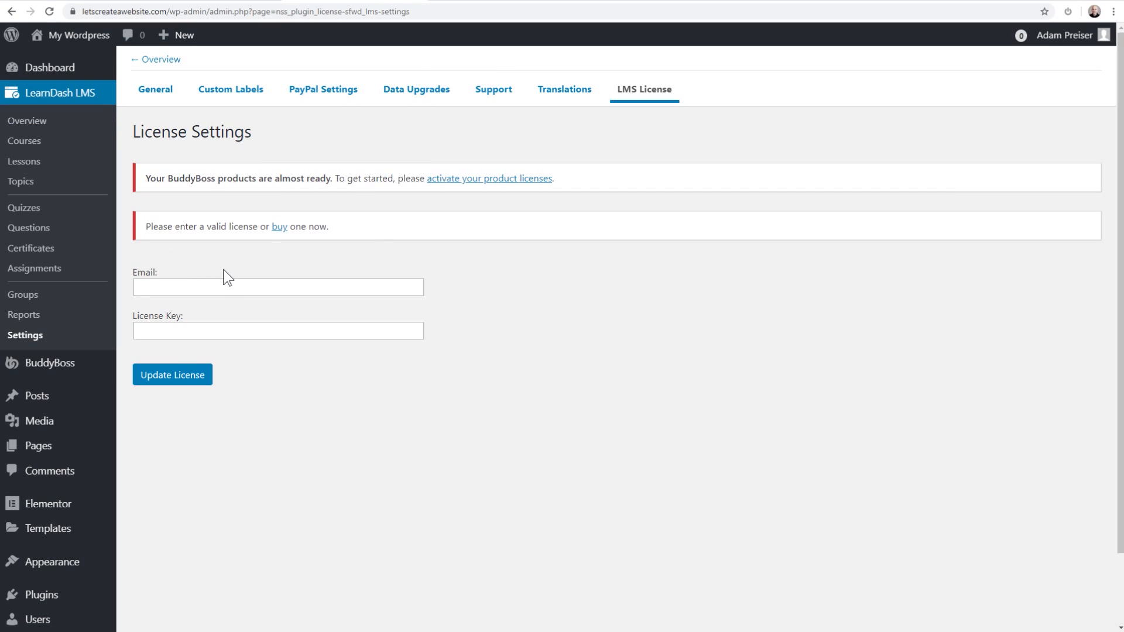
left_click(230, 294)
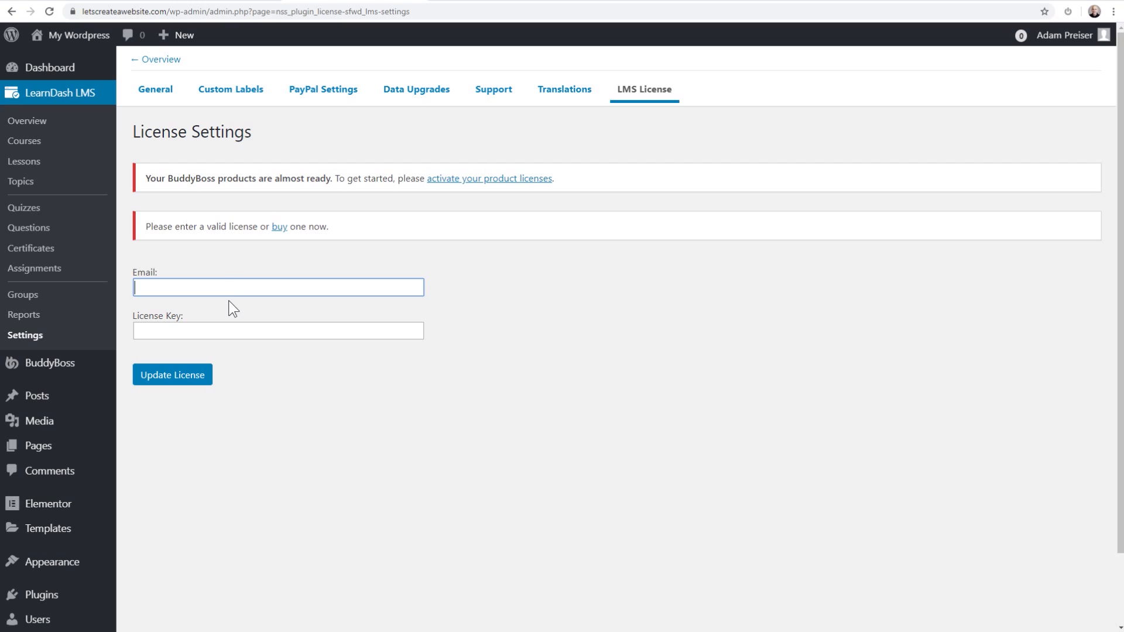
left_click(230, 332)
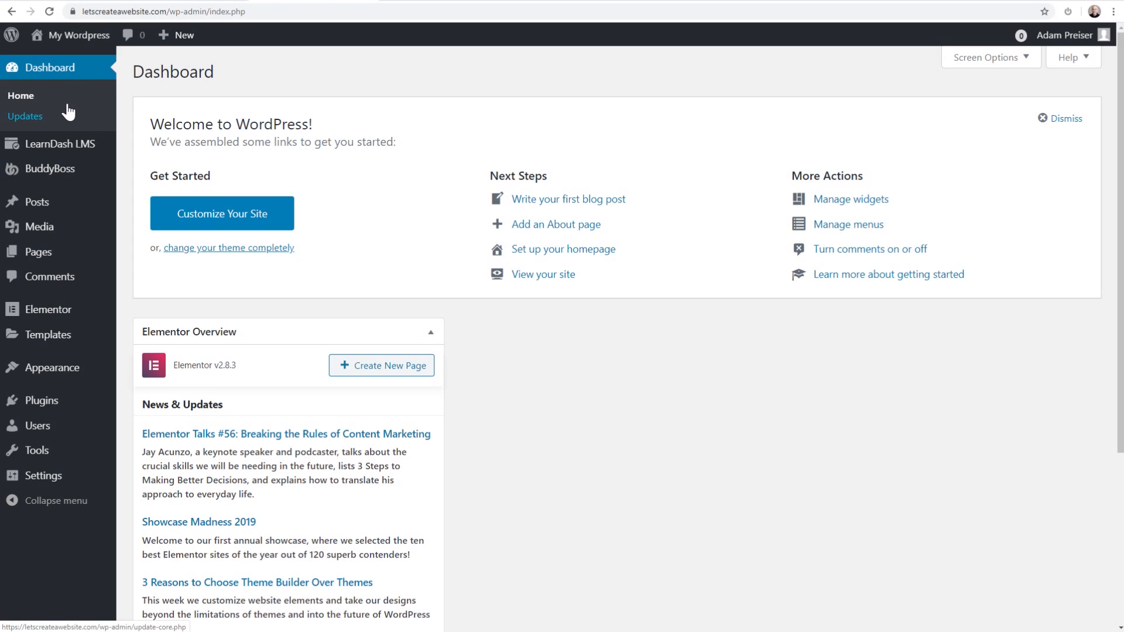
Step: Open the live site in a new browser tab, check its front page, and return to the WordPress dashboard
mouse_move(72, 42)
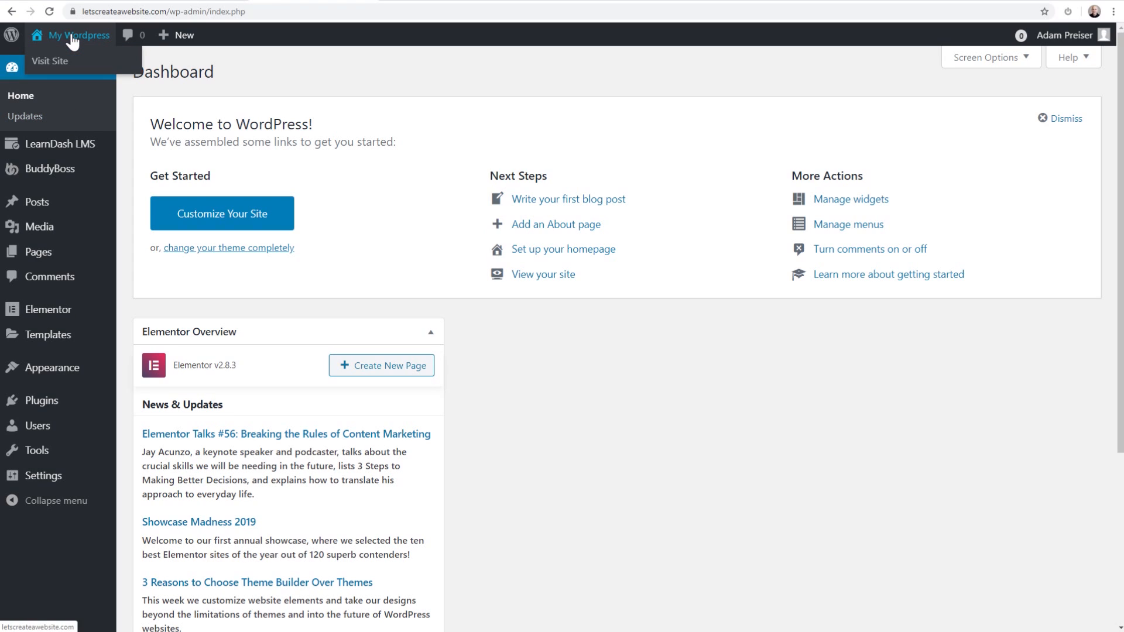
right_click(58, 69)
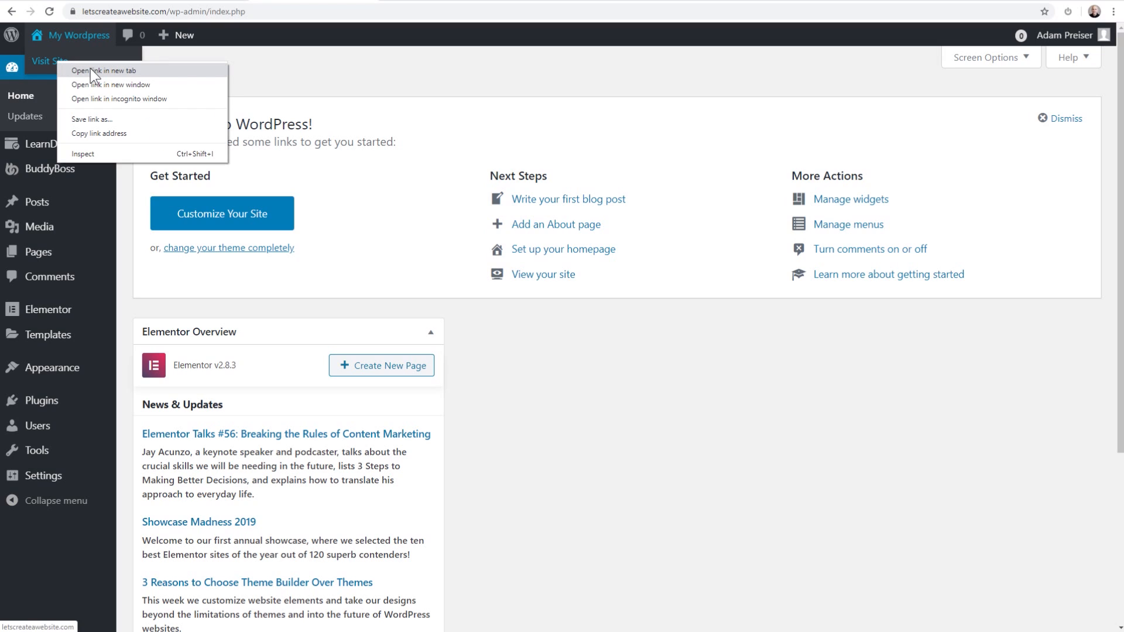
left_click(90, 68)
left_click(483, 4)
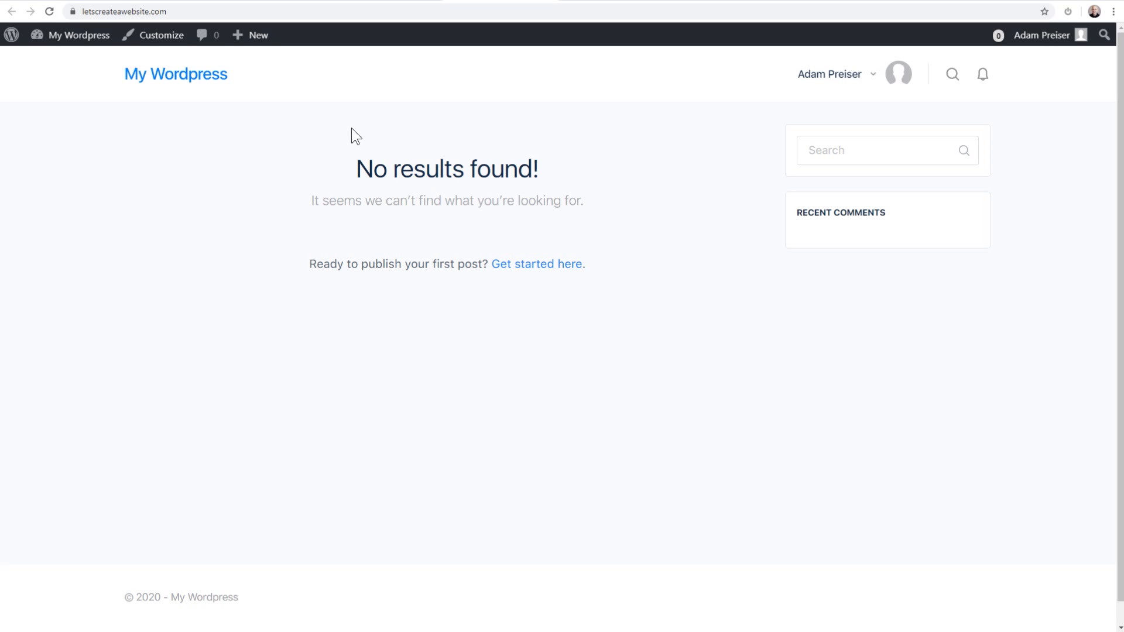
left_click(294, 2)
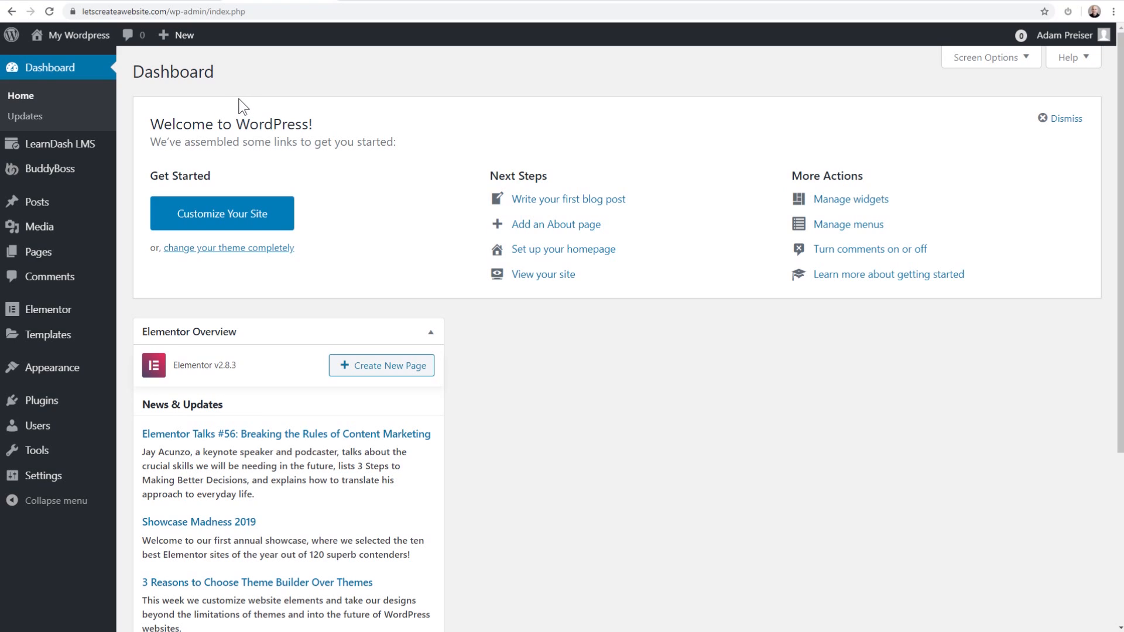
Step: Open the BuddyBoss theme options at the Logo section and check the header title on the live site
mouse_move(33, 171)
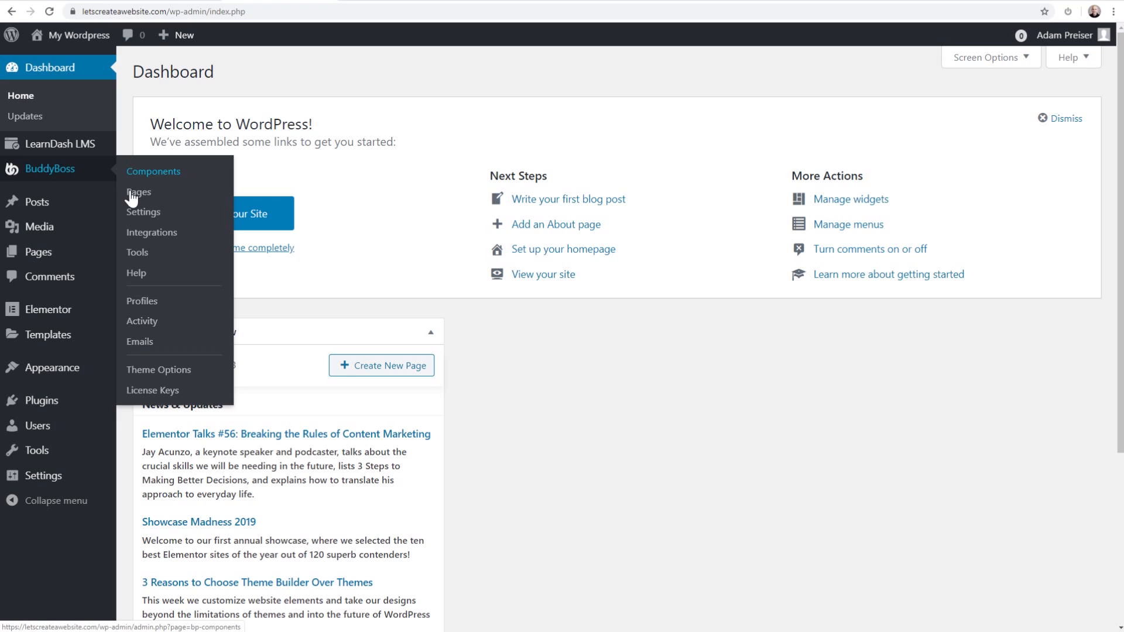
left_click(156, 376)
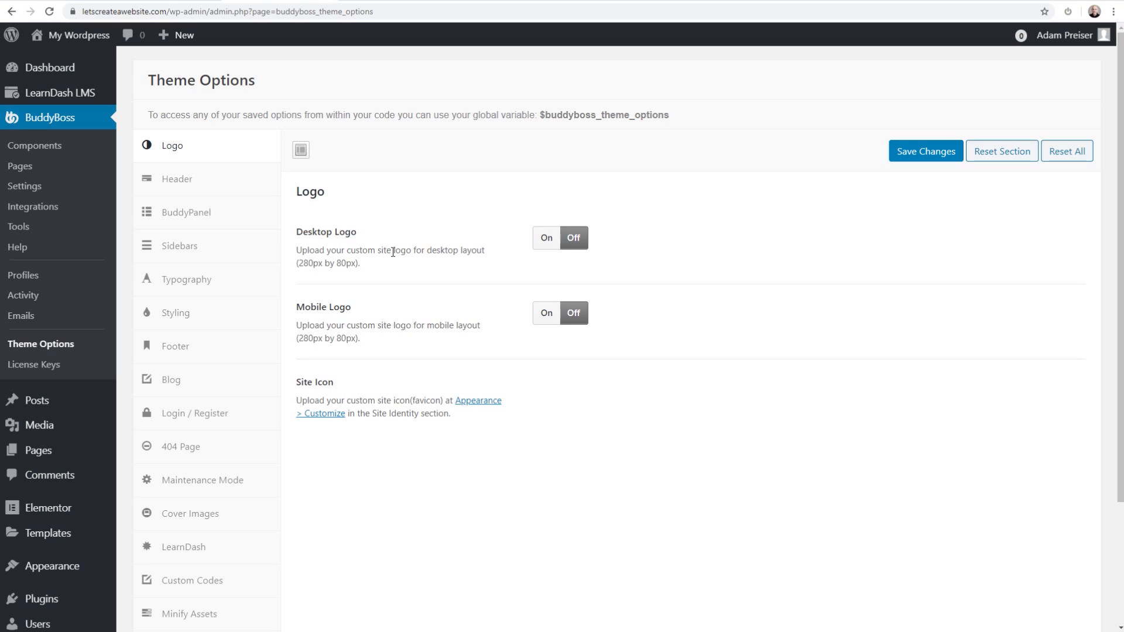
left_click(393, 0)
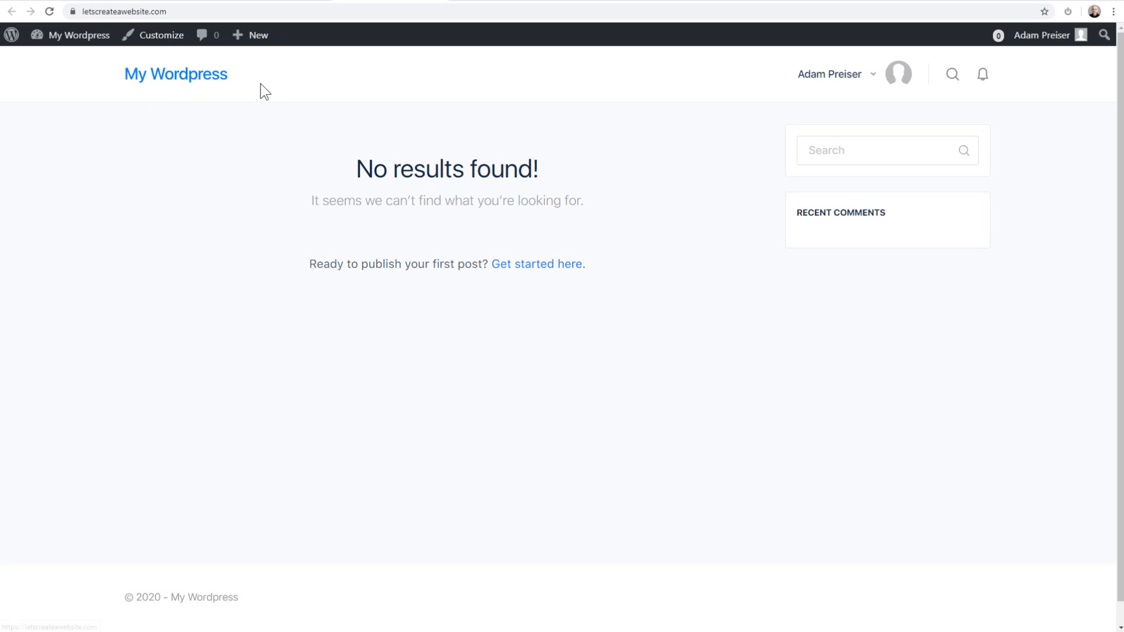
left_click(281, 1)
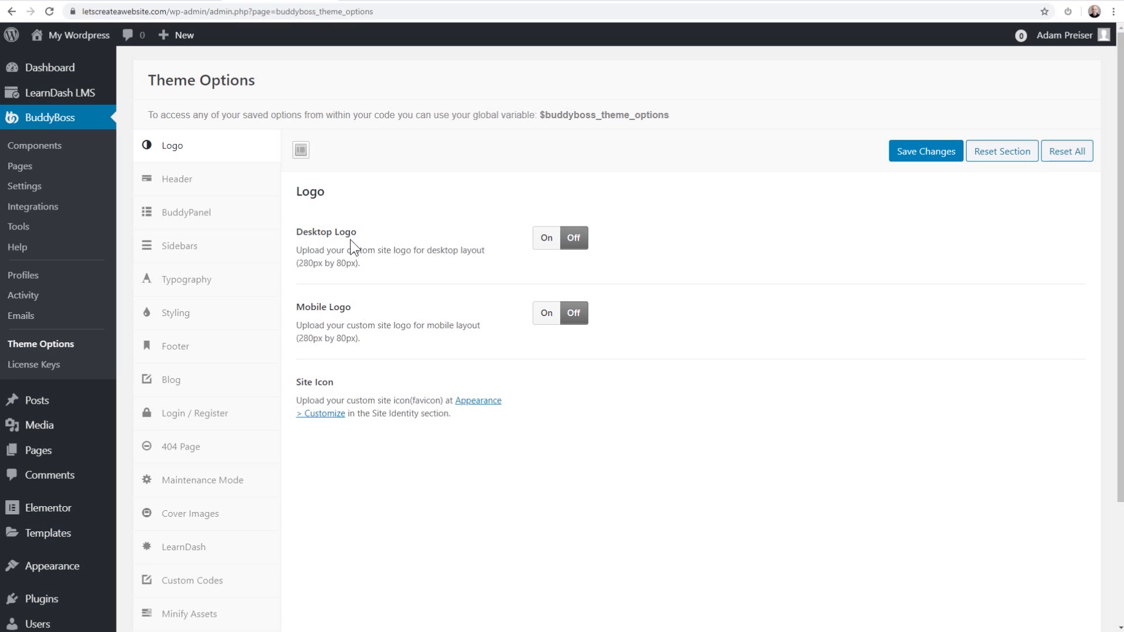
Step: Turn on the Desktop Logo and Mobile Logo options in the theme's Logo section
left_click(543, 238)
scroll(484, 265, "down", 2)
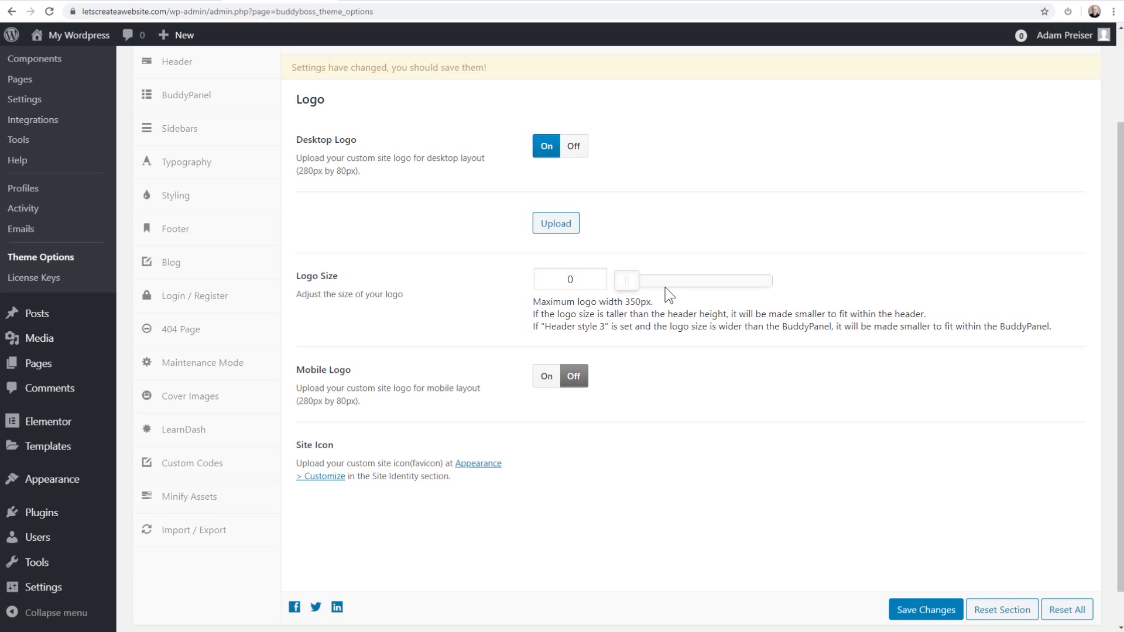
scroll(448, 319, "down", 1)
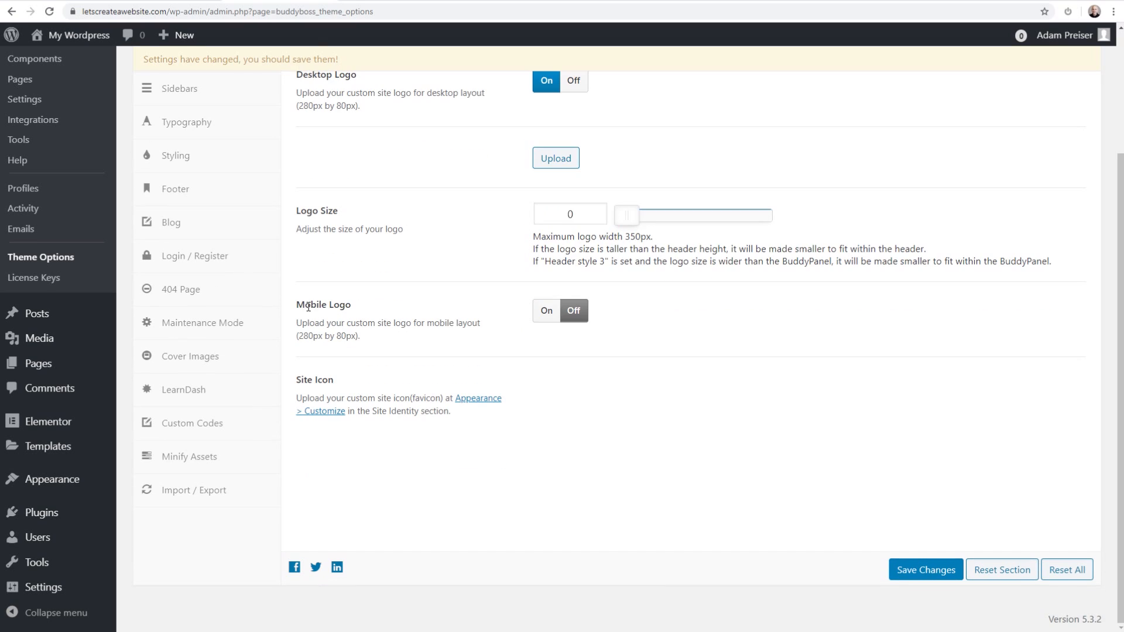
left_click(545, 311)
scroll(520, 308, "down", 1)
left_click(583, 410)
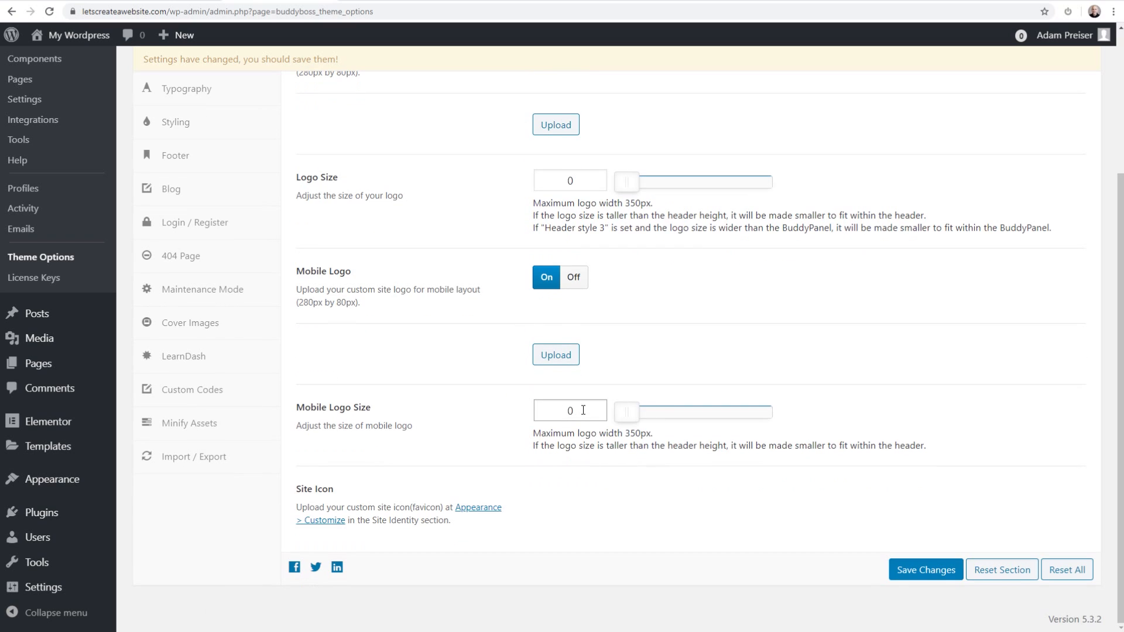
scroll(479, 341, "up", 4)
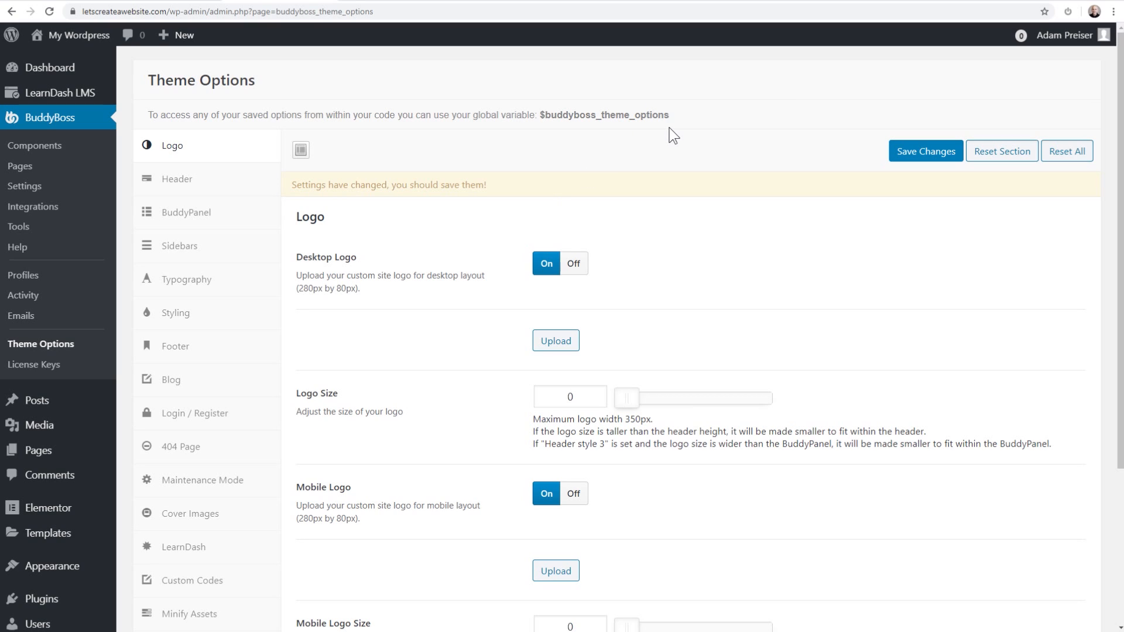
Step: Switch to the deerdesigner.com homepage and review its design service description and customer testimonials
left_click(714, 0)
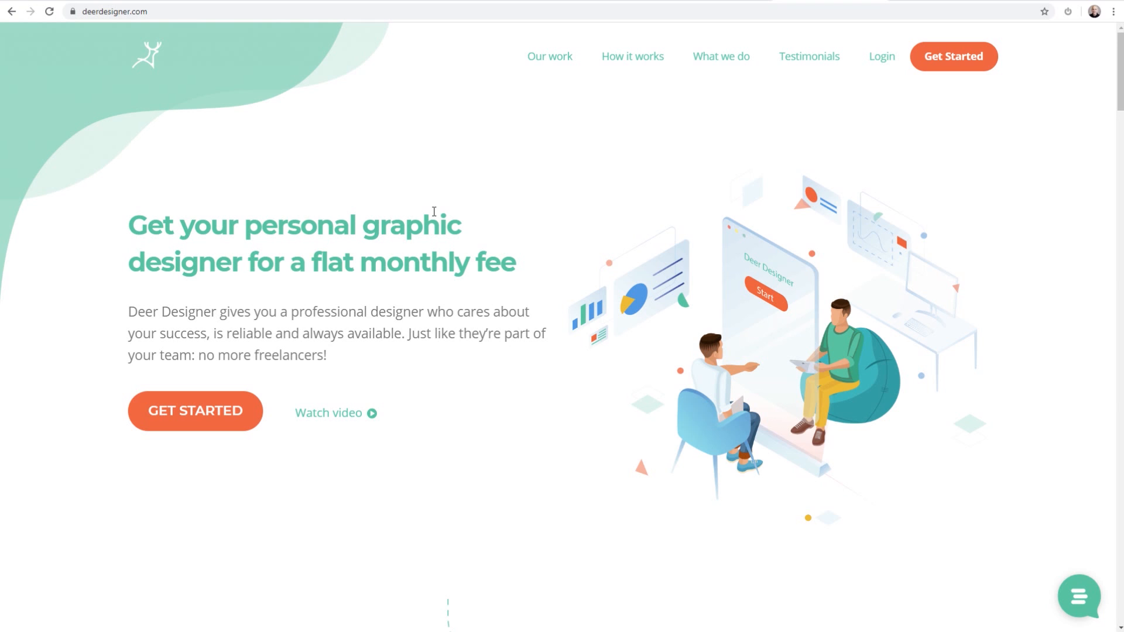
scroll(434, 211, "down", 10)
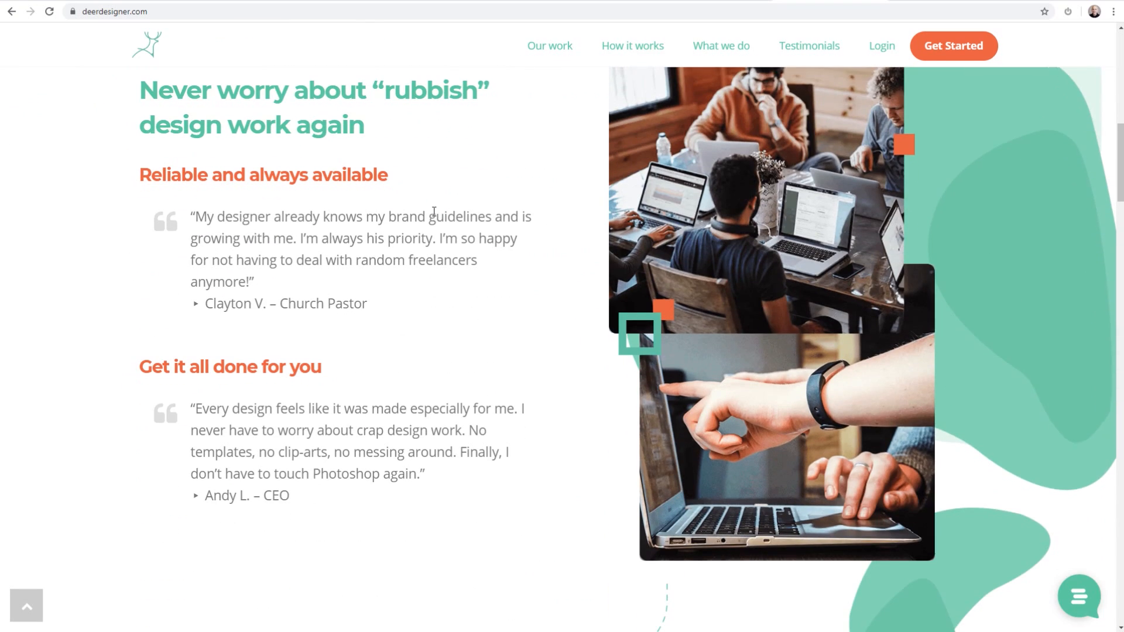
scroll(434, 213, "down", 8)
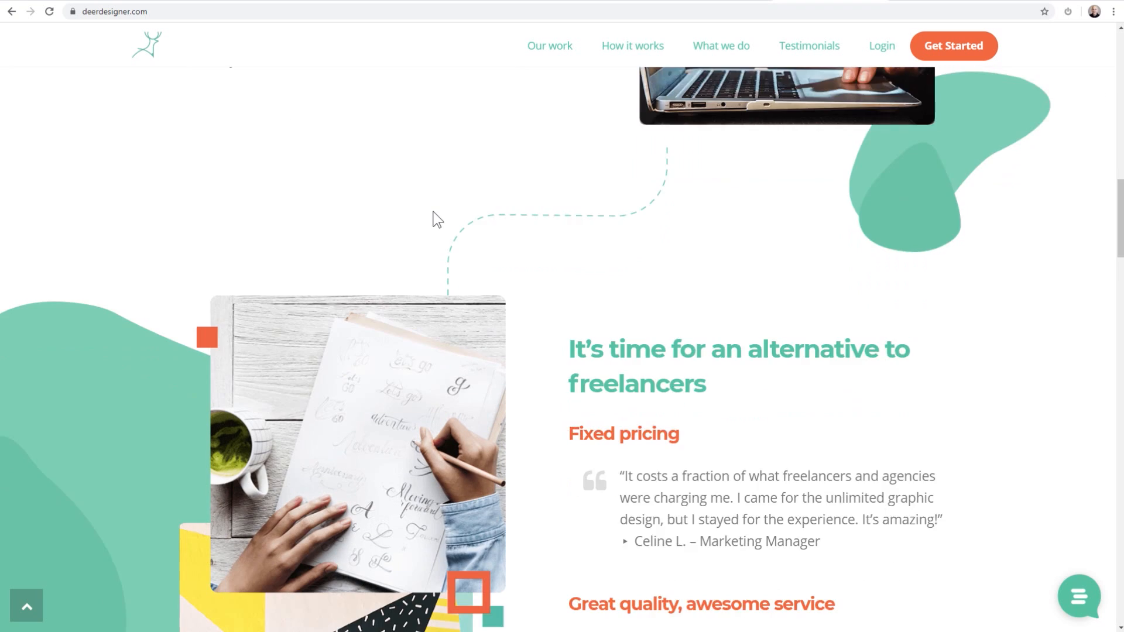
scroll(436, 219, "down", 7)
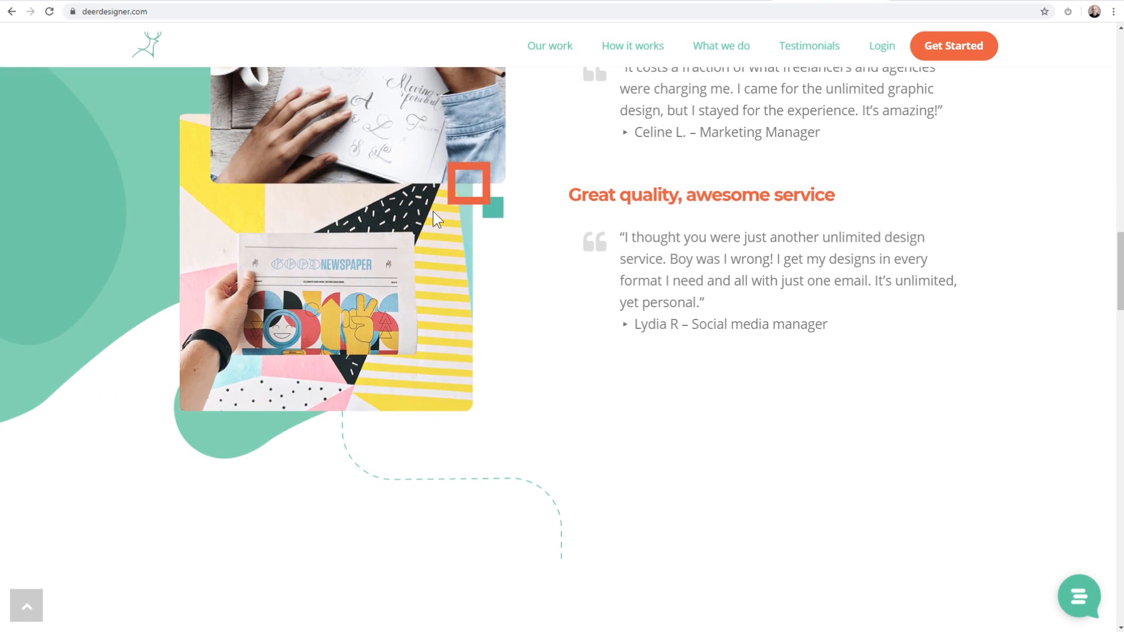
scroll(434, 212, "down", 9)
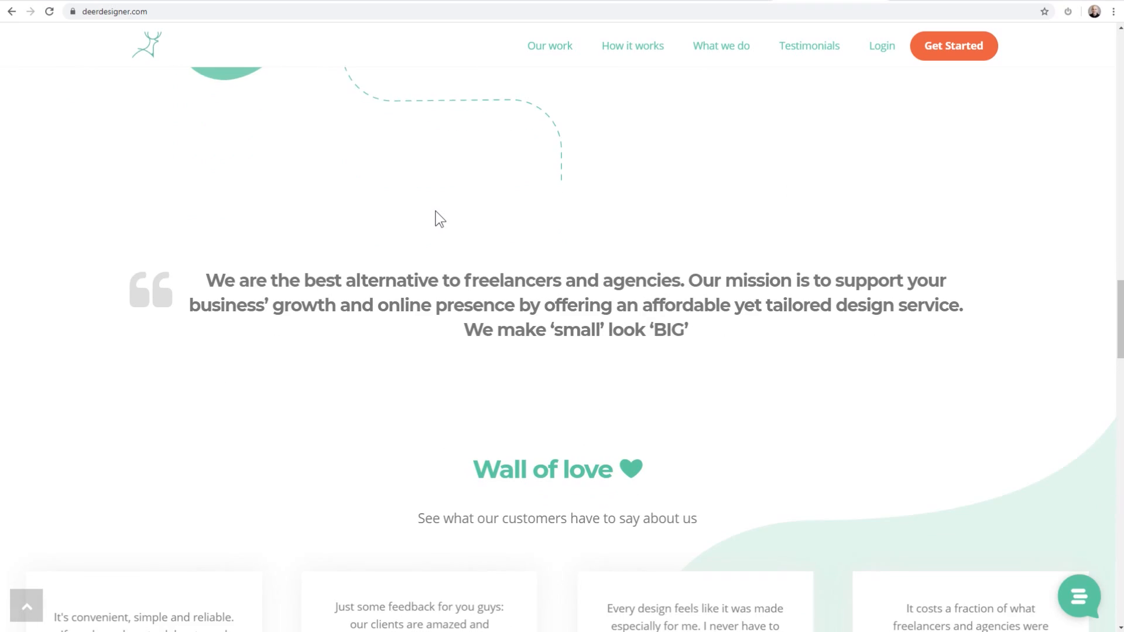
scroll(440, 220, "down", 14)
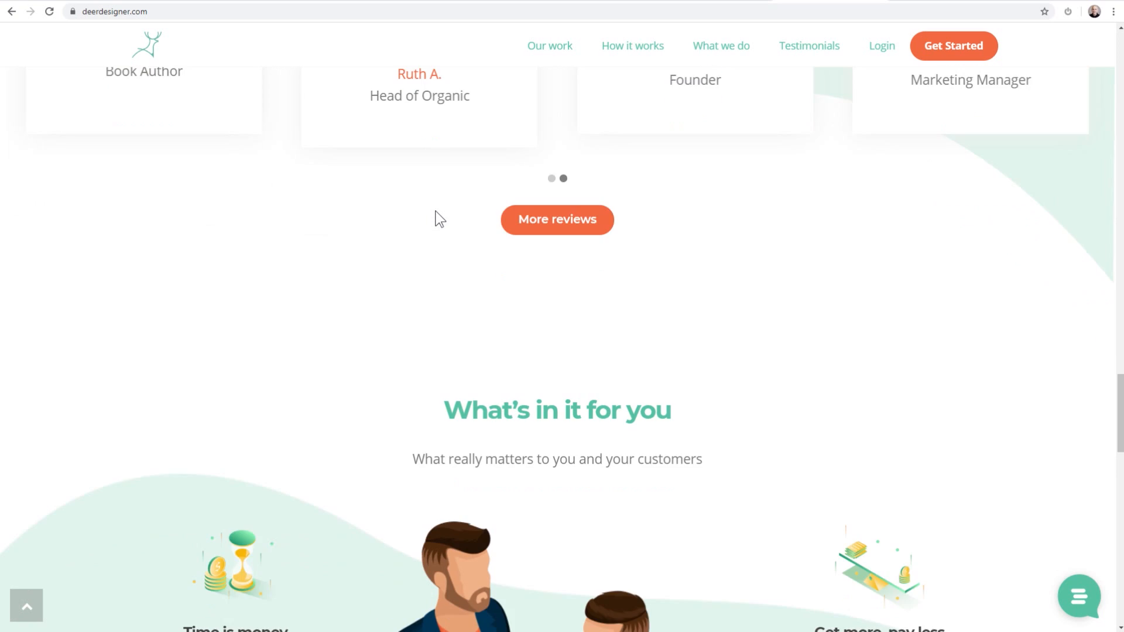
Step: Review the rest of the deerdesigner.com homepage, open its pricing page, and return to the BuddyBoss theme options
scroll(440, 220, "down", 16)
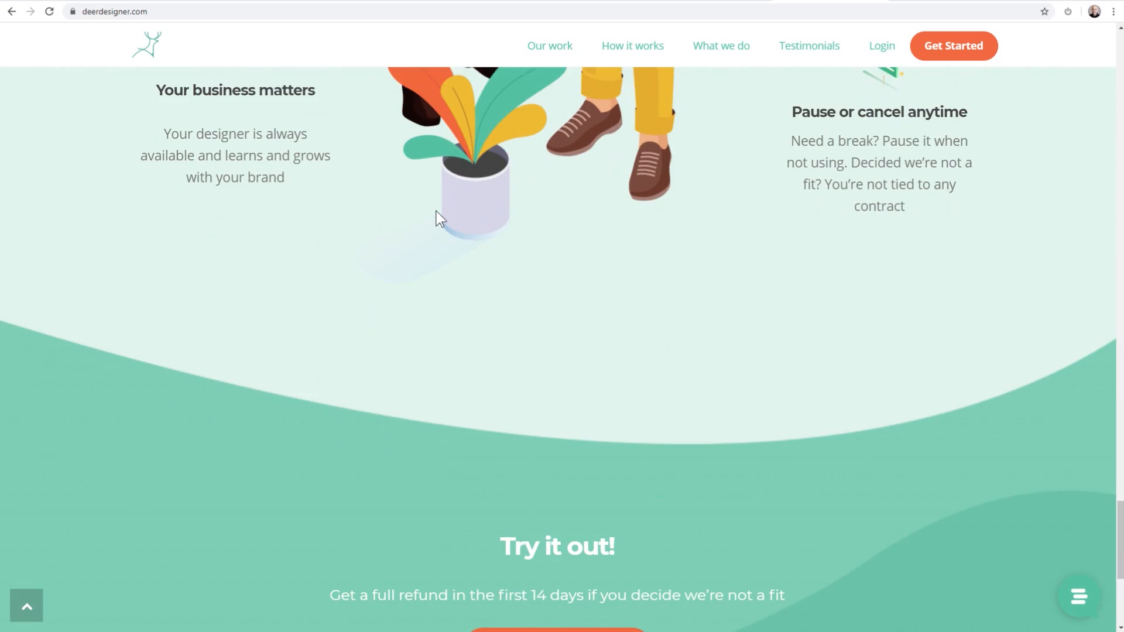
scroll(440, 220, "down", 4)
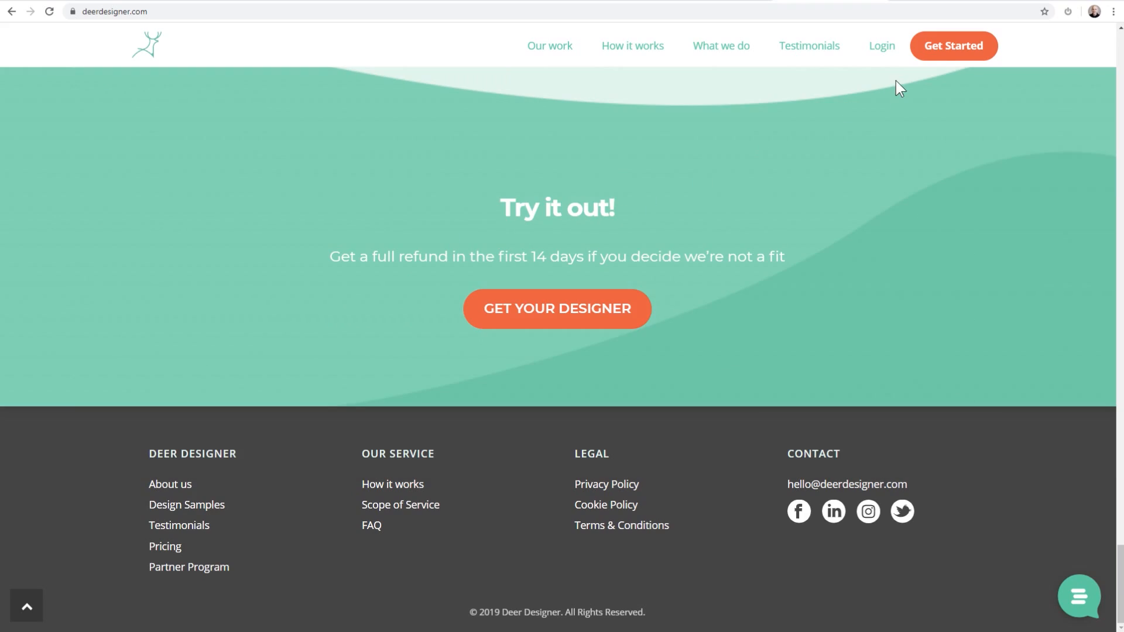
left_click(948, 45)
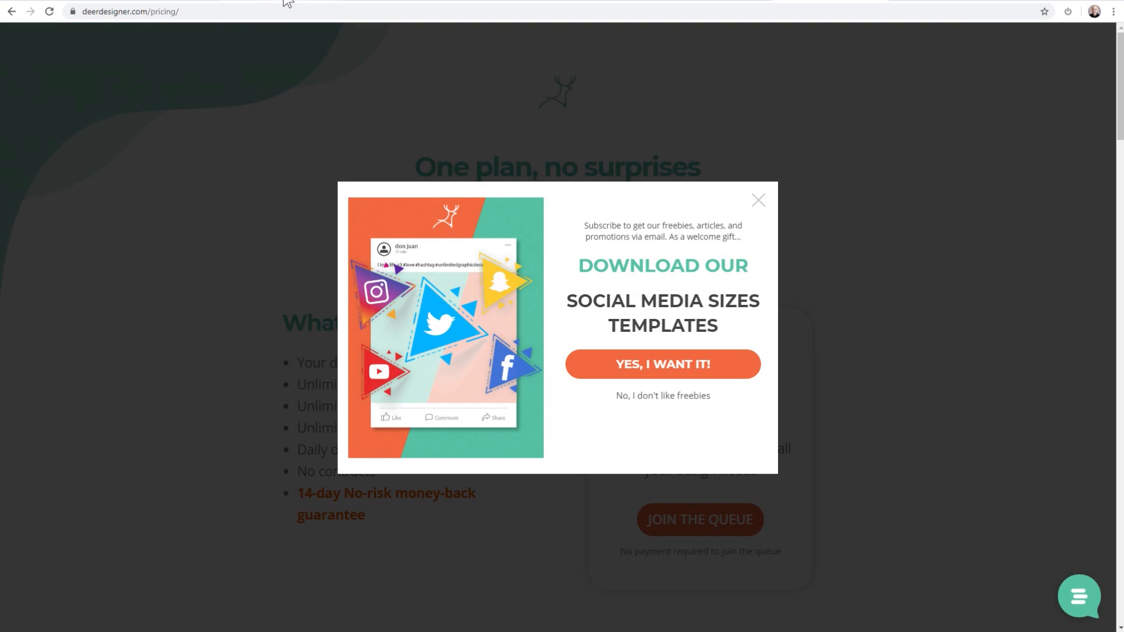
left_click(286, 2)
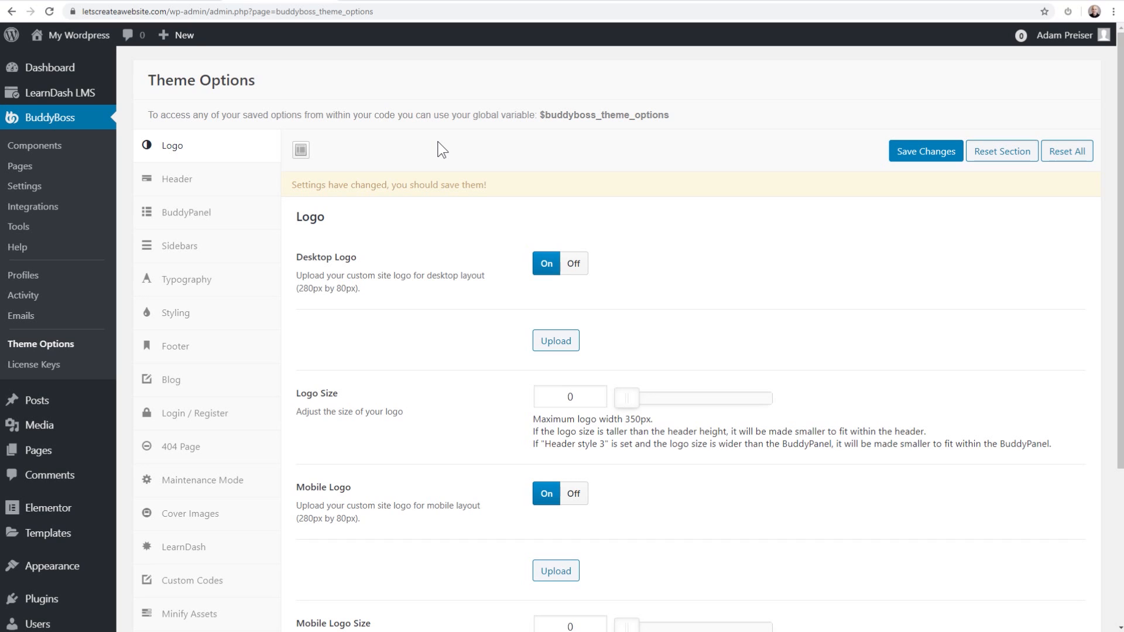
Step: Review the theme's Logo options, open the Header section, and compare its header styles with the live site's header
scroll(481, 158, "down", 2)
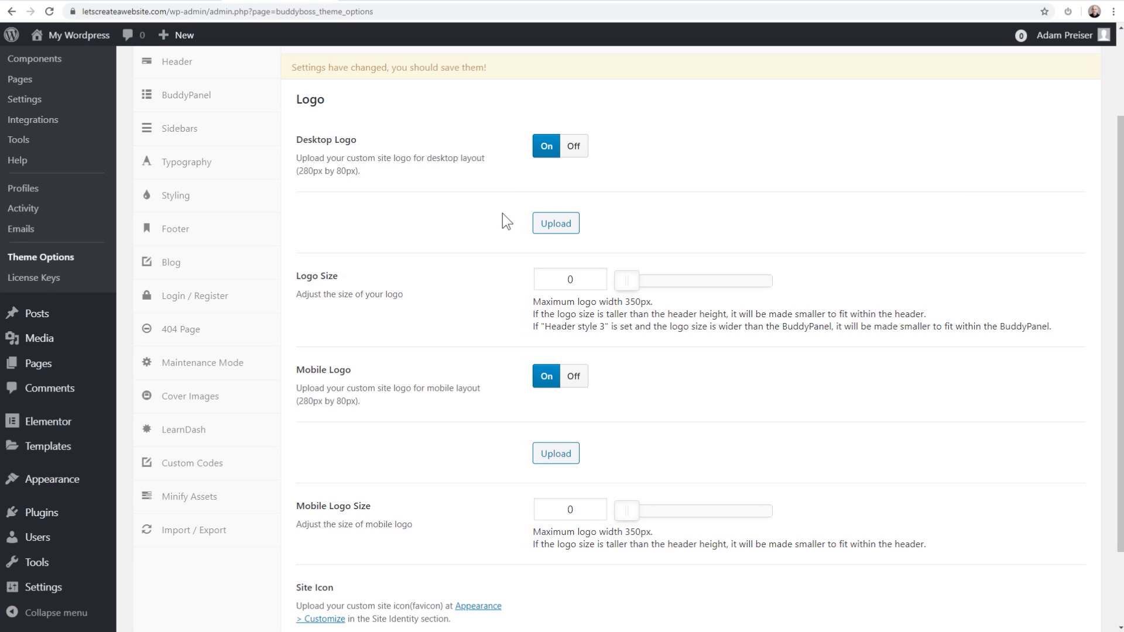
scroll(487, 205, "up", 2)
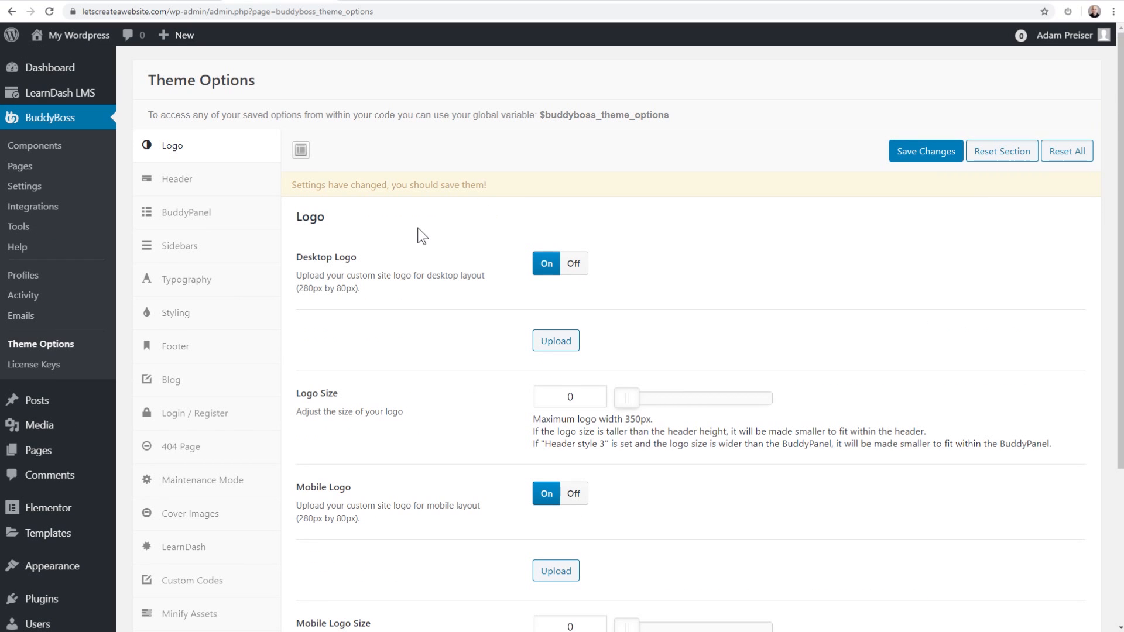
left_click(168, 186)
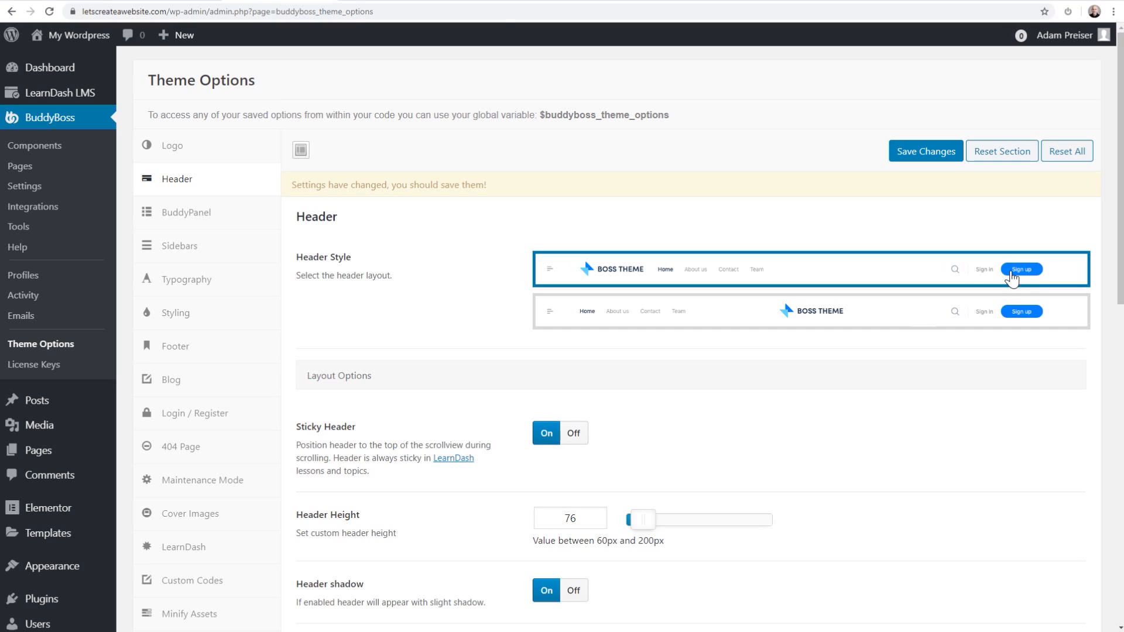
left_click(395, 1)
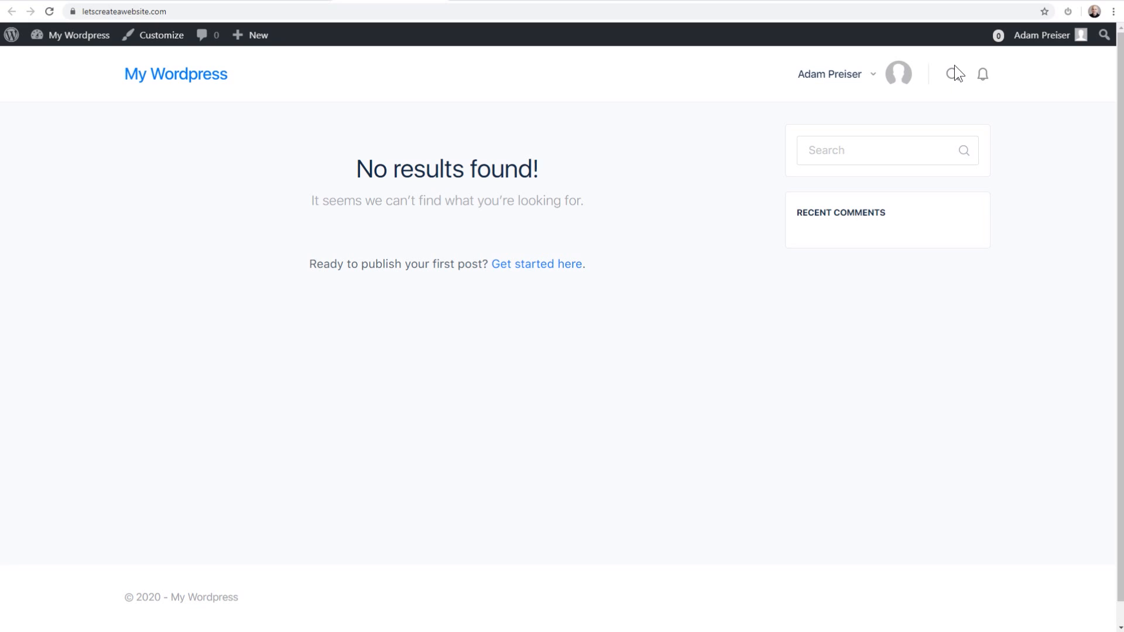
left_click(285, 3)
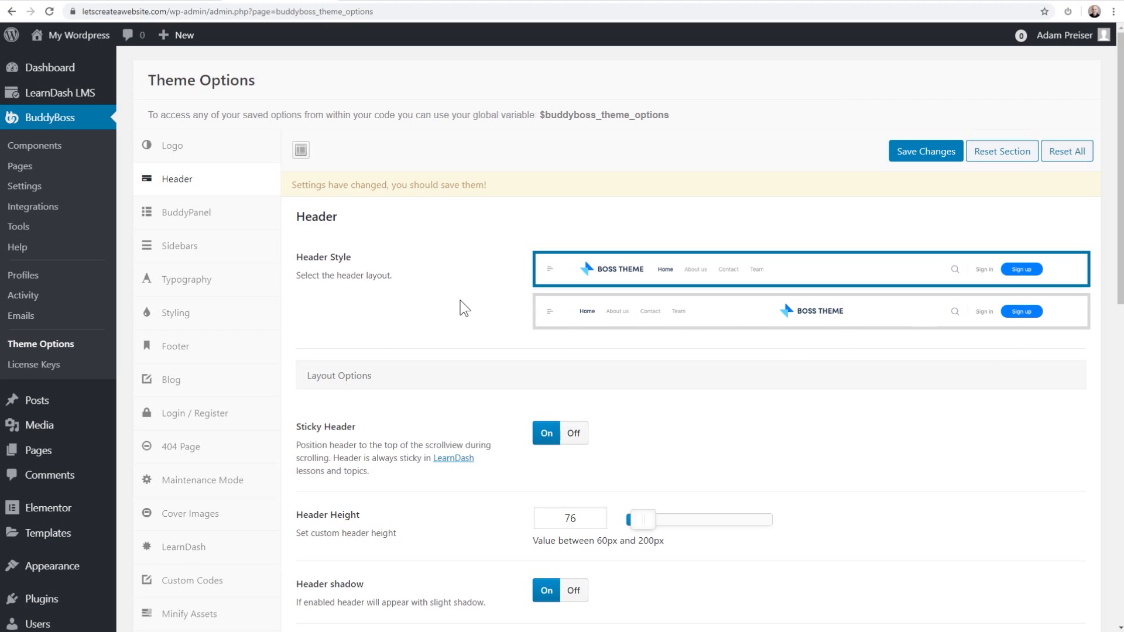
Step: Check how the live site's header behaves while scrolling, and turn off the Sticky Header option in the theme's Header section
scroll(464, 308, "down", 4)
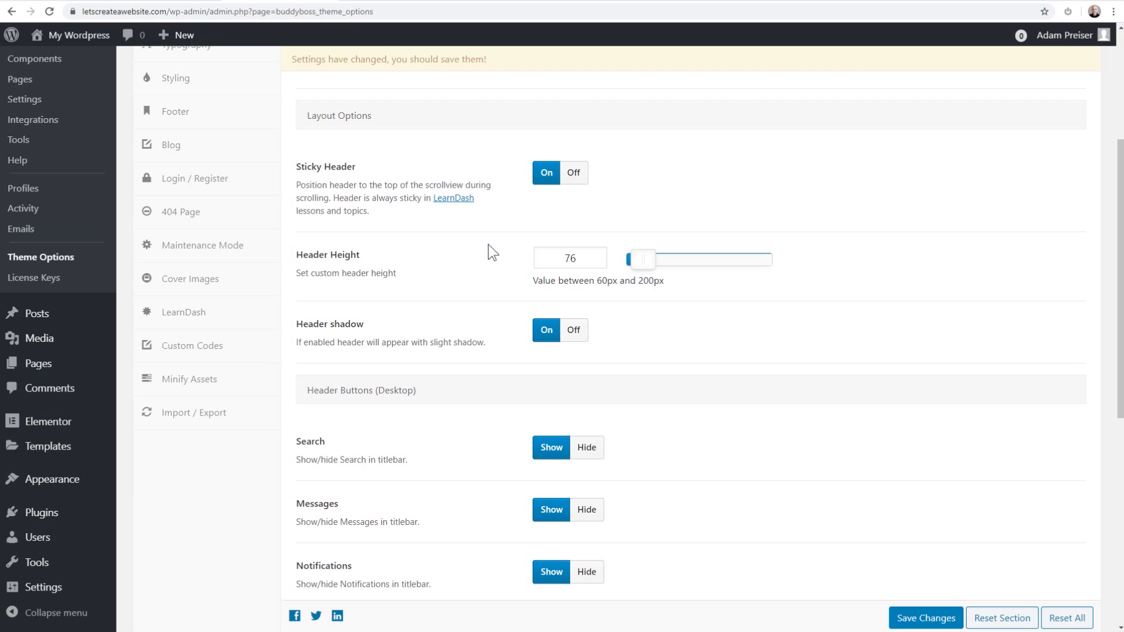
left_click(410, 2)
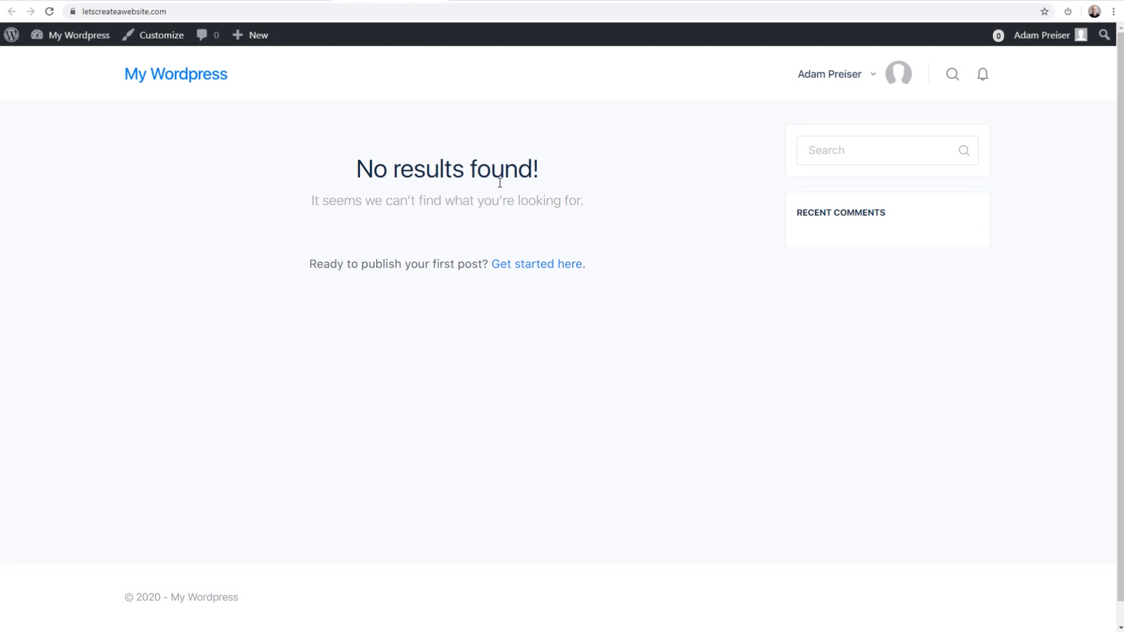
scroll(663, 182, "down", 1)
scroll(662, 182, "up", 1)
scroll(662, 182, "down", 1)
scroll(662, 181, "up", 1)
scroll(662, 180, "down", 1)
scroll(662, 181, "up", 1)
scroll(662, 181, "down", 1)
scroll(662, 181, "down", 1)
scroll(662, 181, "up", 1)
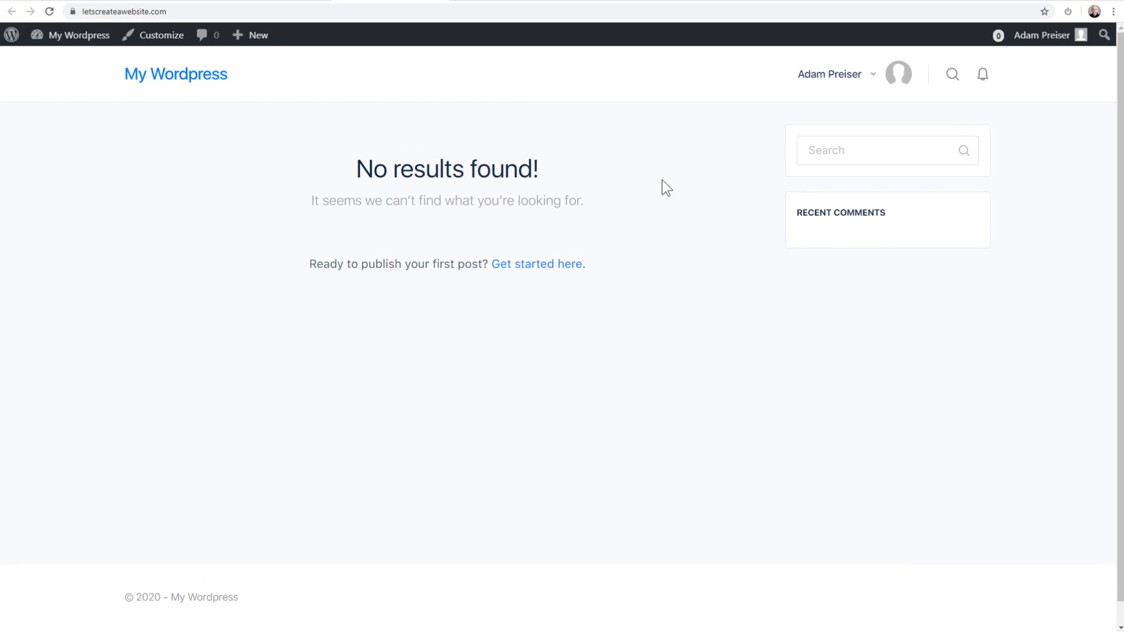
left_click(290, 1)
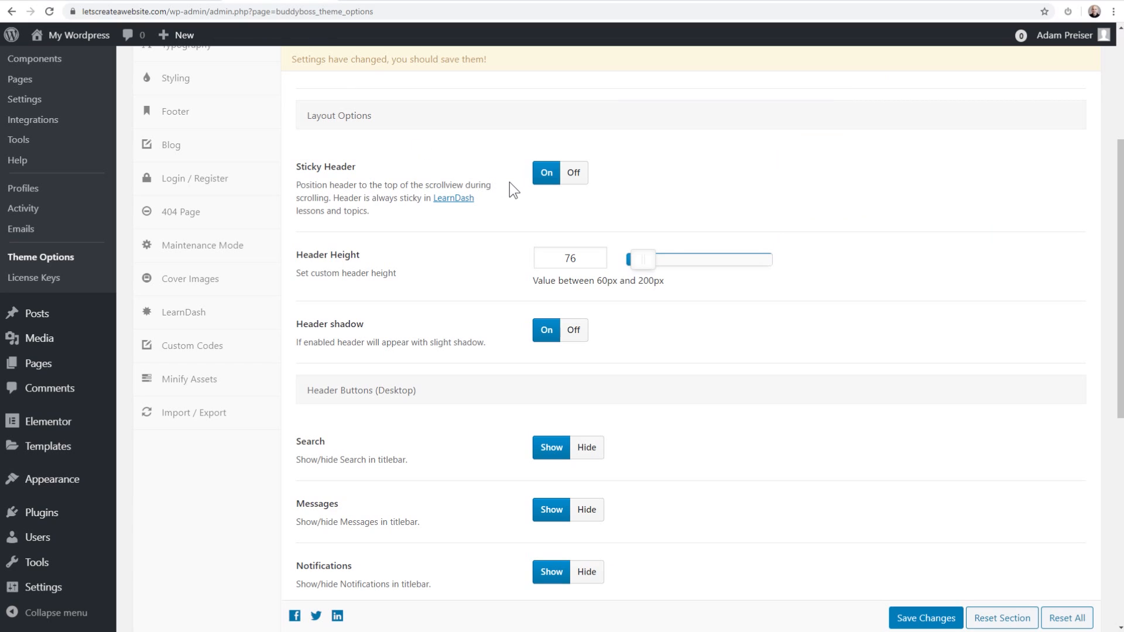
left_click(574, 176)
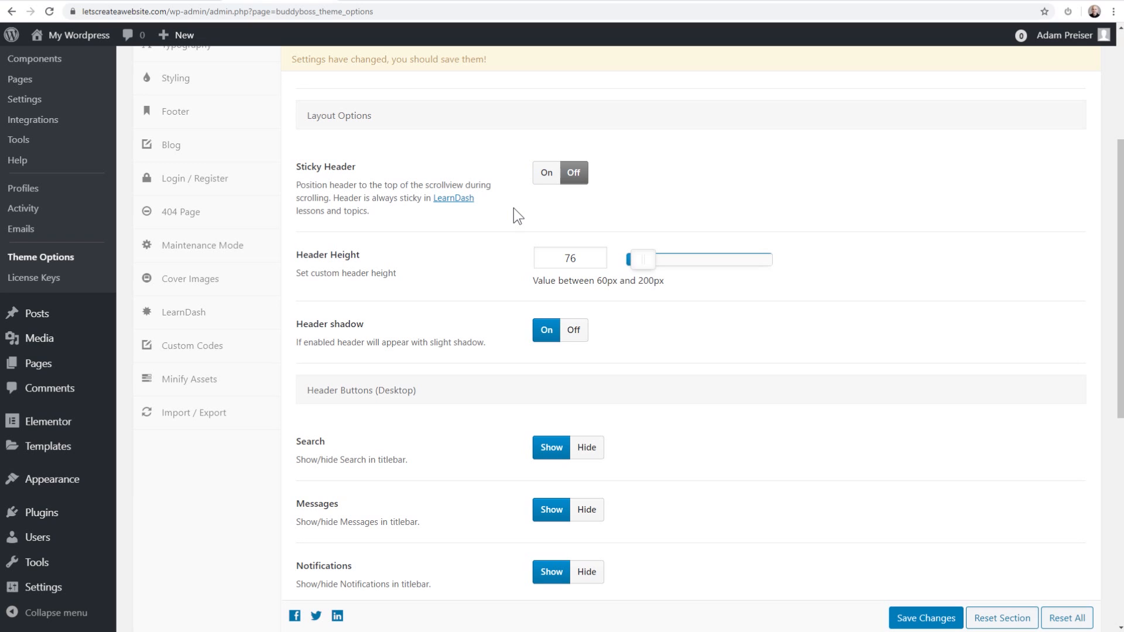
Step: Review the Header Height and Header shadow options and check the header's edge on the live site
scroll(513, 216, "down", 1)
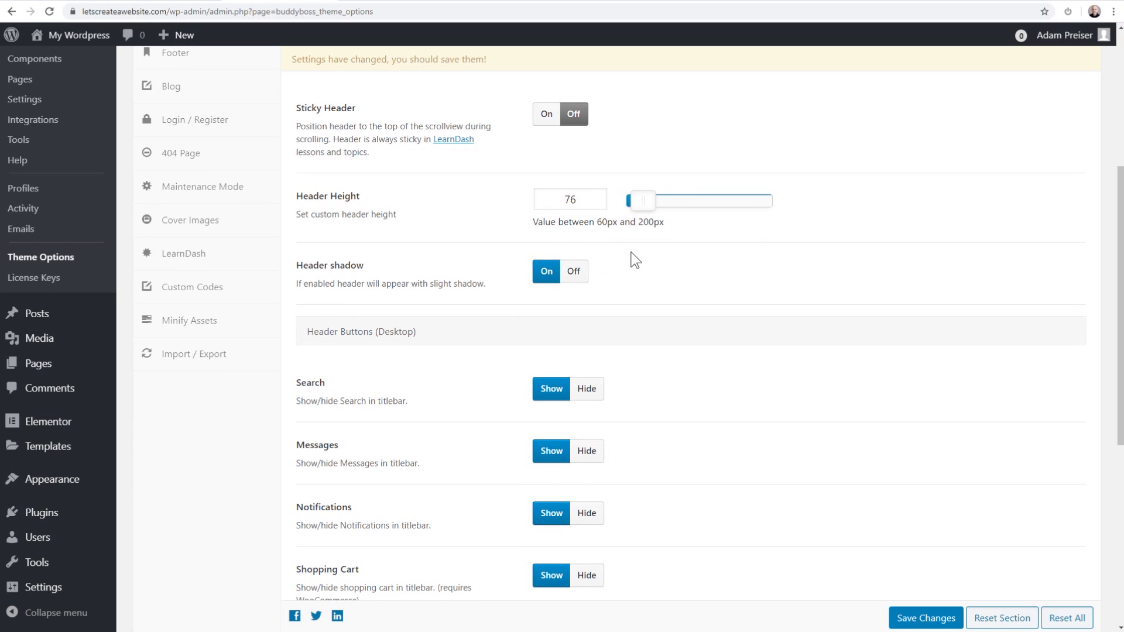
scroll(635, 259, "down", 1)
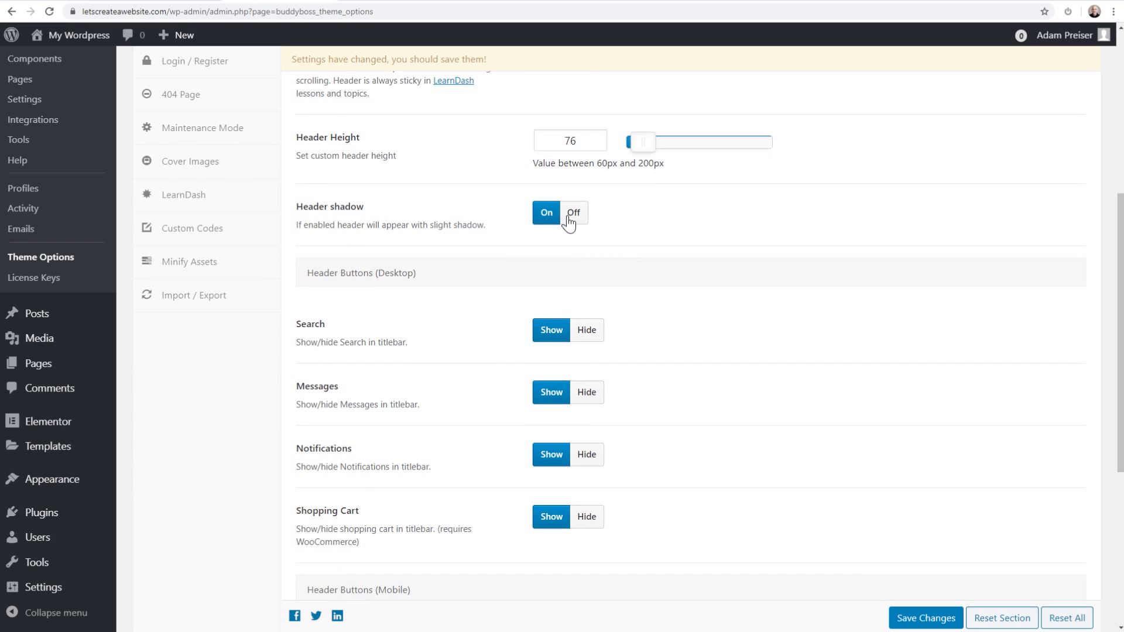
left_click(393, 2)
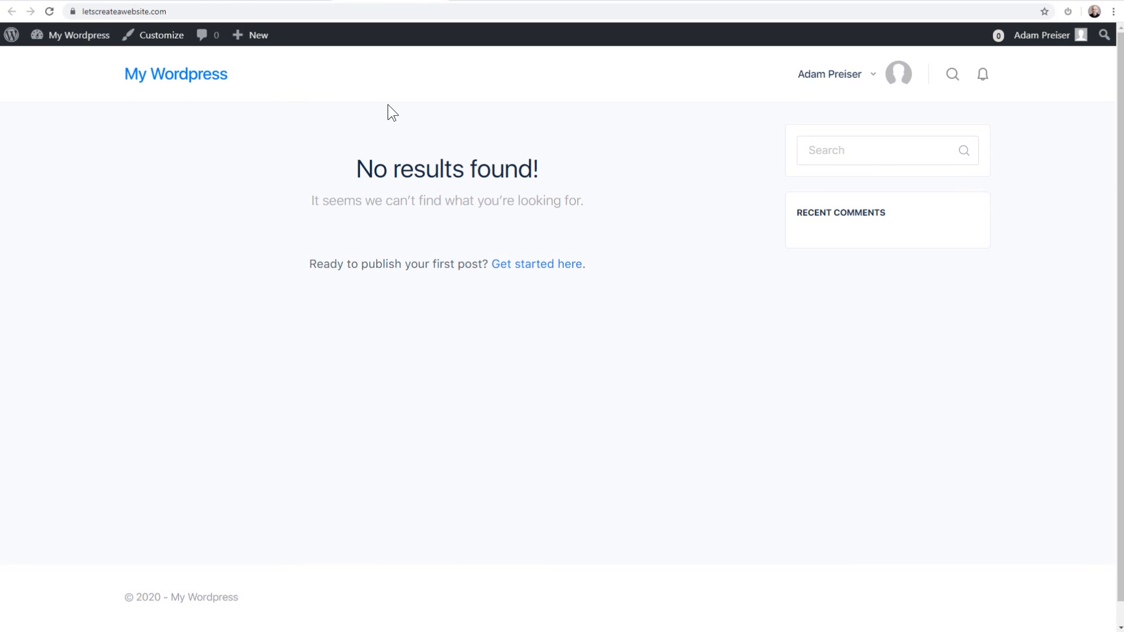
scroll(387, 143, "down", 1)
scroll(369, 123, "up", 1)
left_click(295, 2)
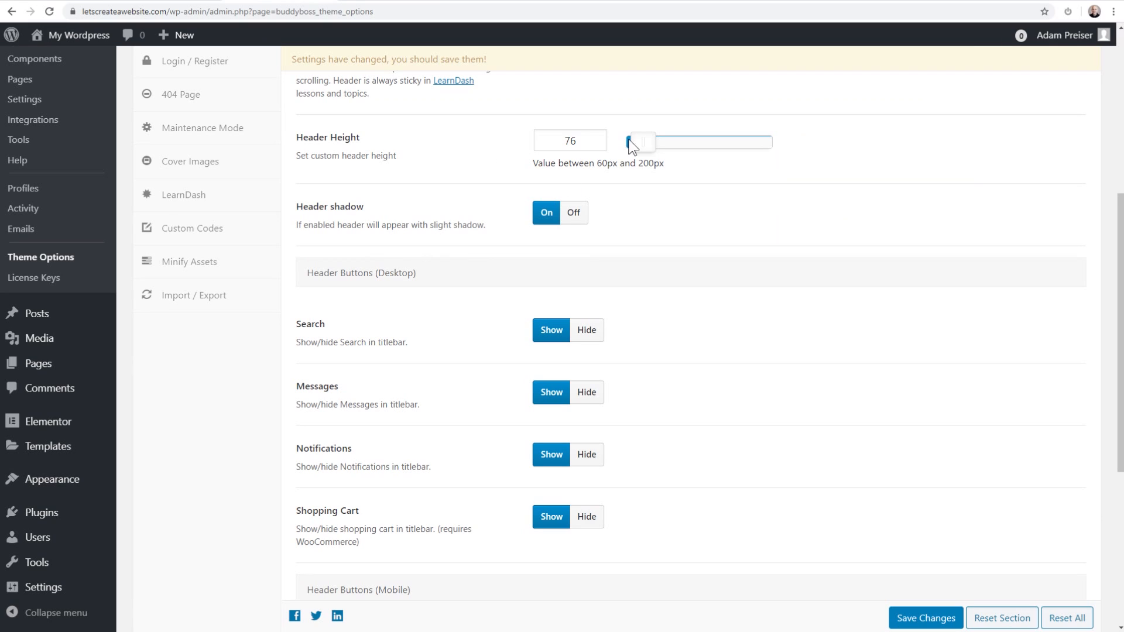
Step: Compare the desktop and mobile header button options with the live site's header, and save the theme option changes
scroll(672, 193, "down", 3)
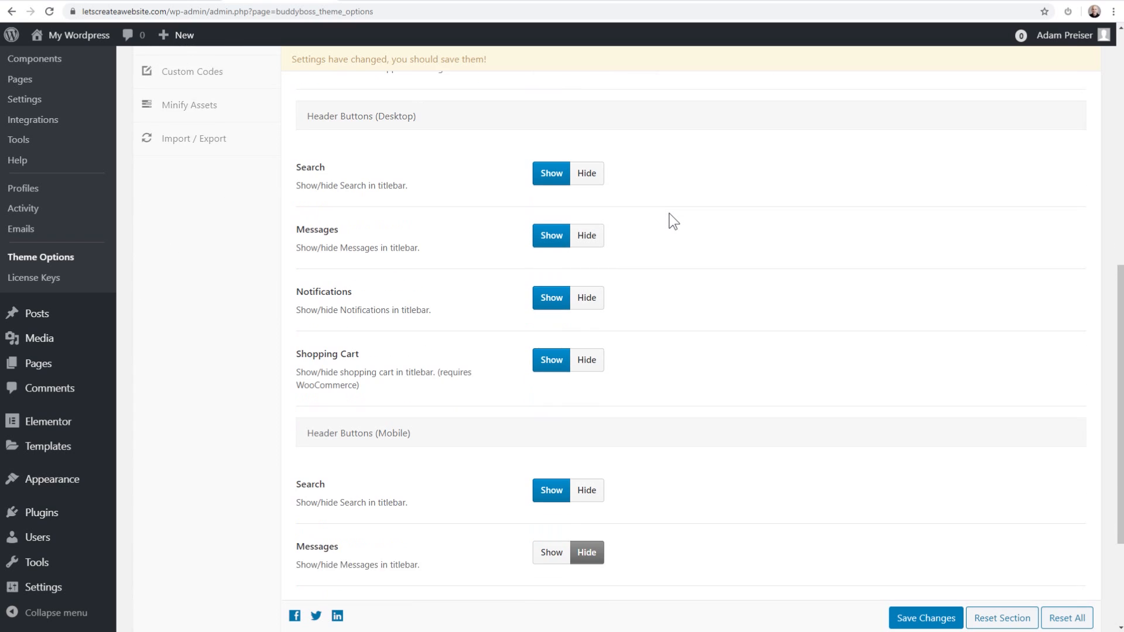
scroll(673, 221, "down", 1)
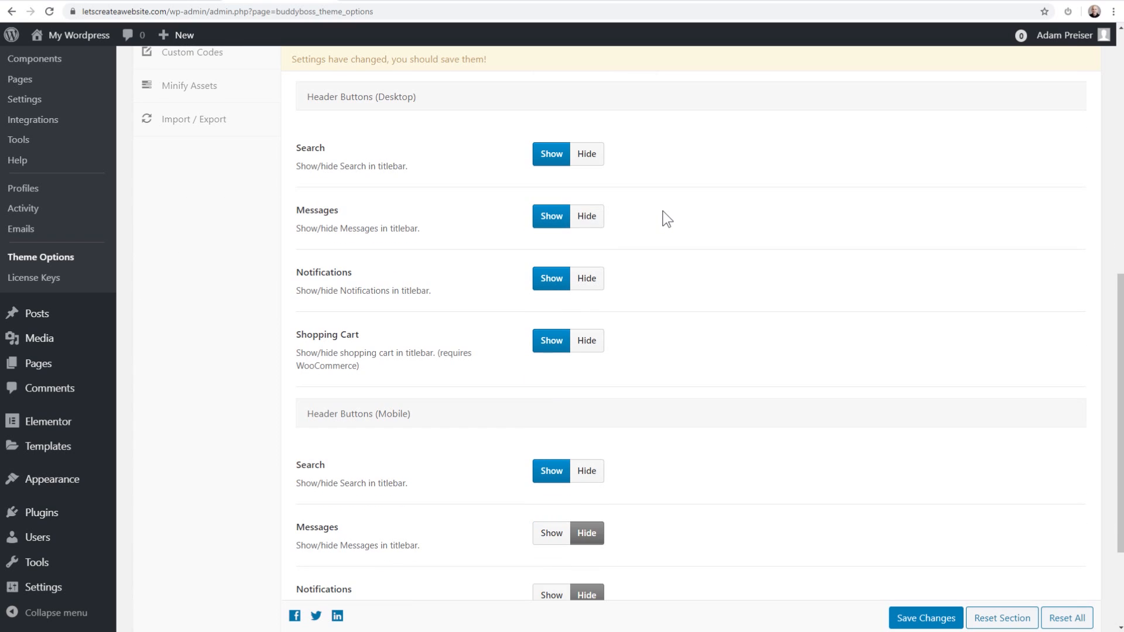
left_click(388, 2)
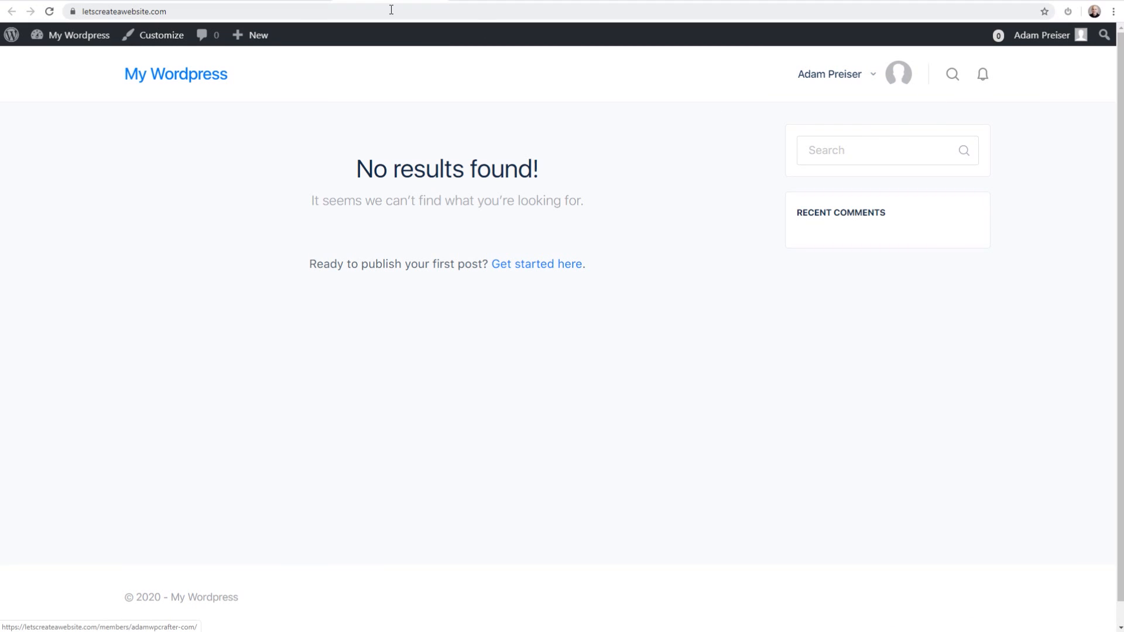
left_click(280, 2)
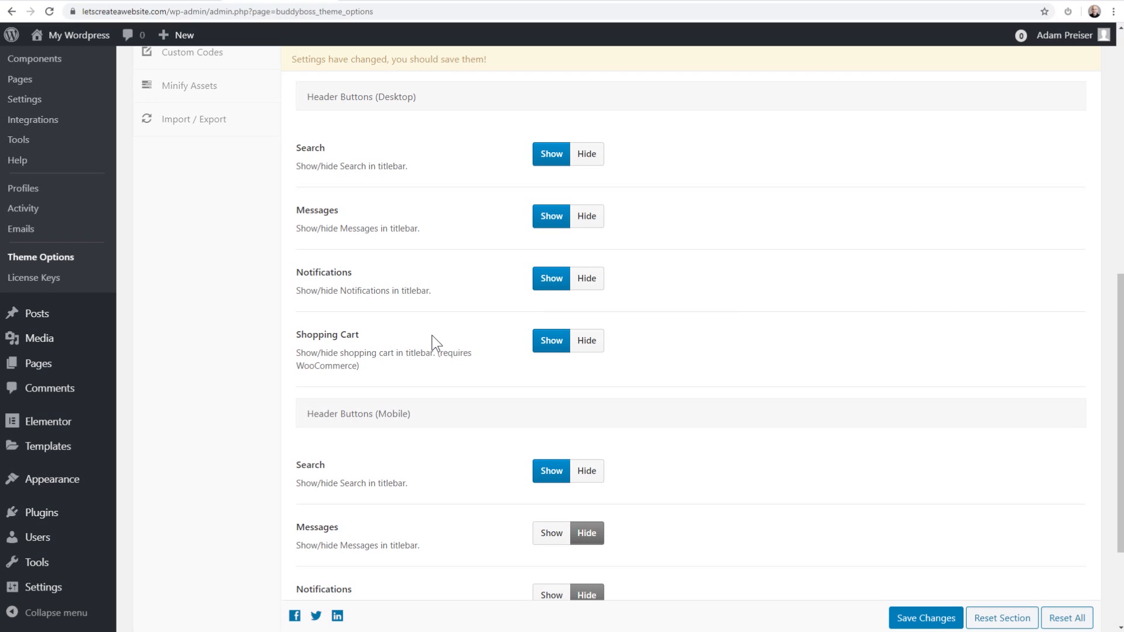
scroll(436, 340, "down", 3)
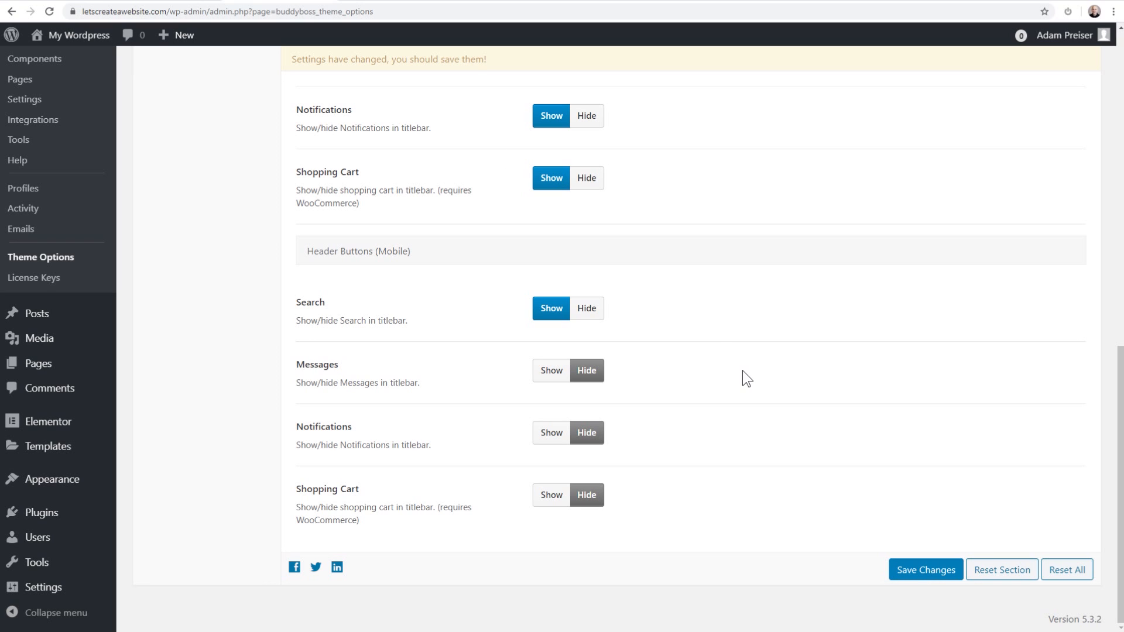
left_click(920, 573)
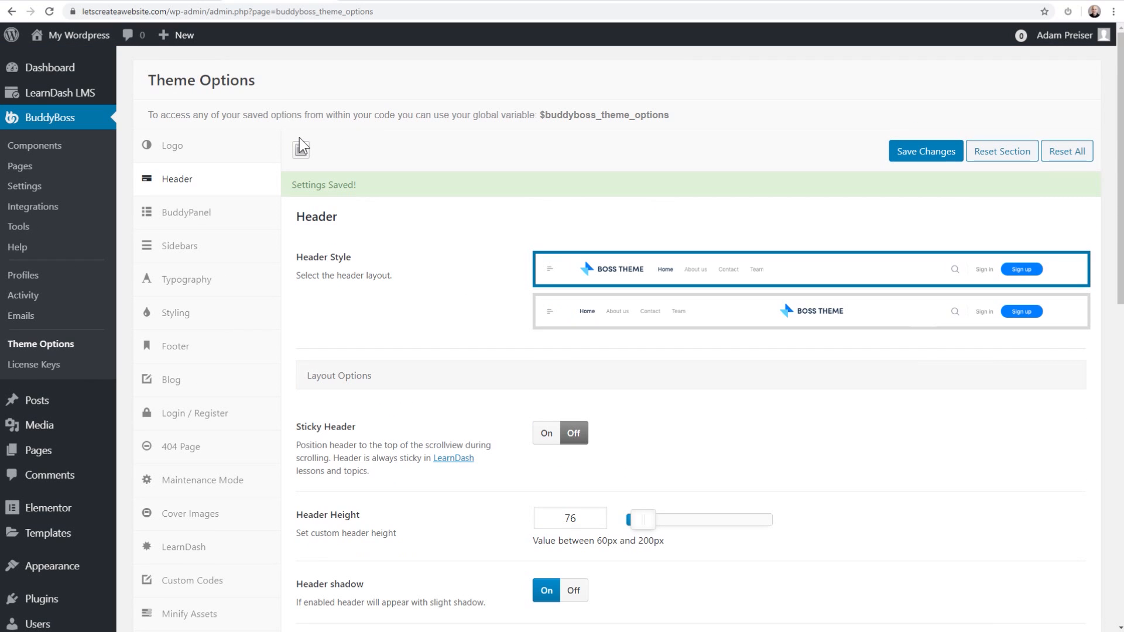
Step: Reload the live site, check the header's scrolling behaviour, and return to the theme options
left_click(389, 2)
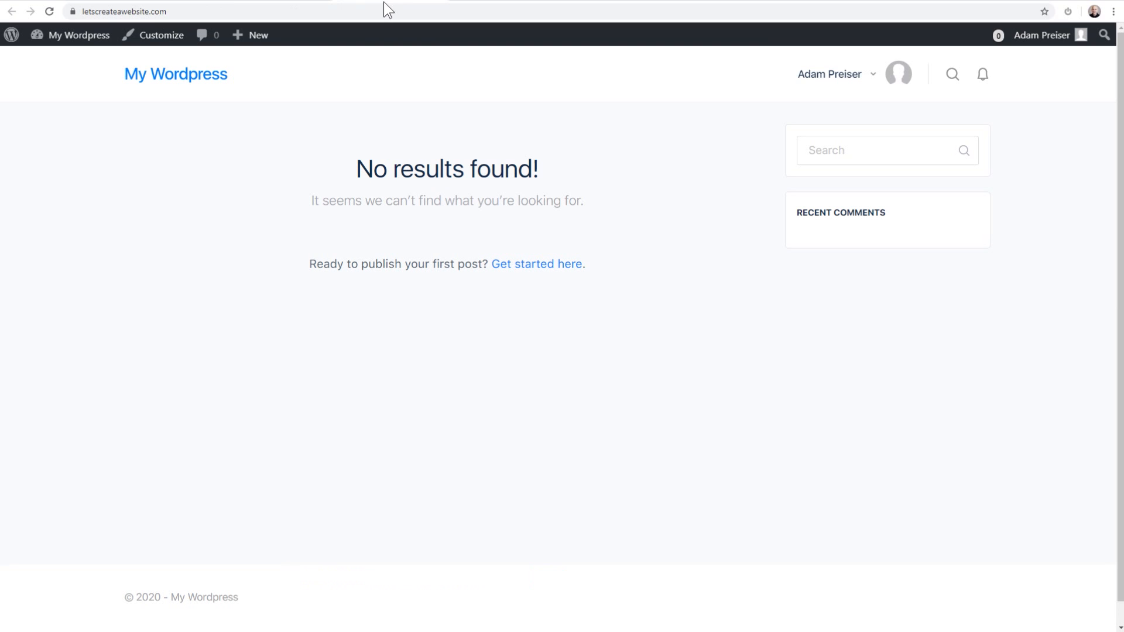
left_click(370, 14)
key("Return")
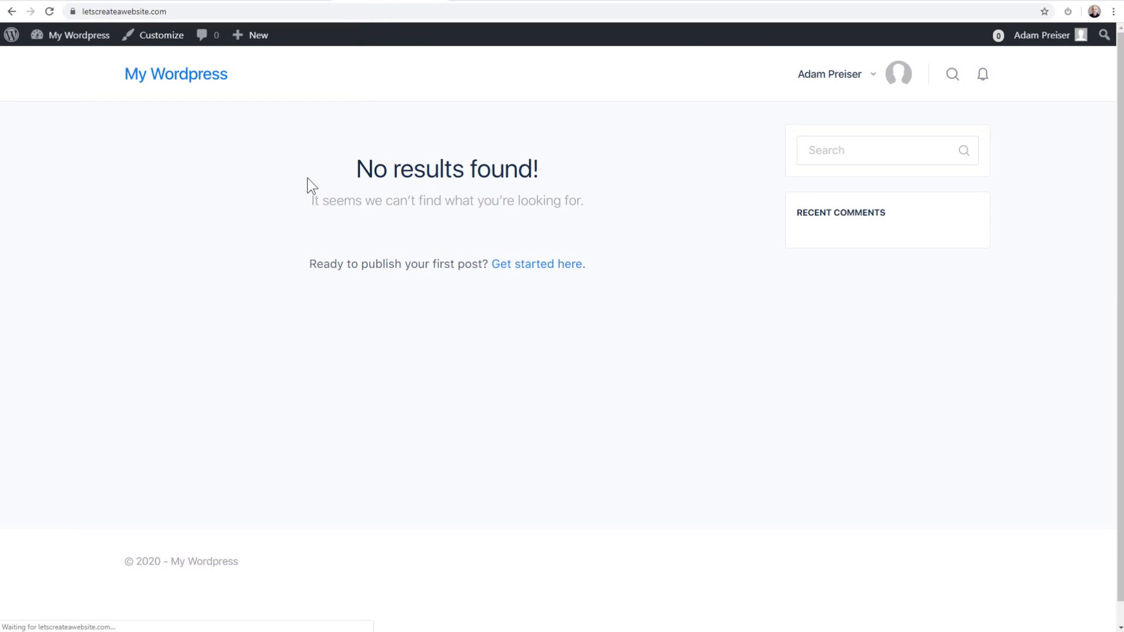
scroll(277, 211, "down", 1)
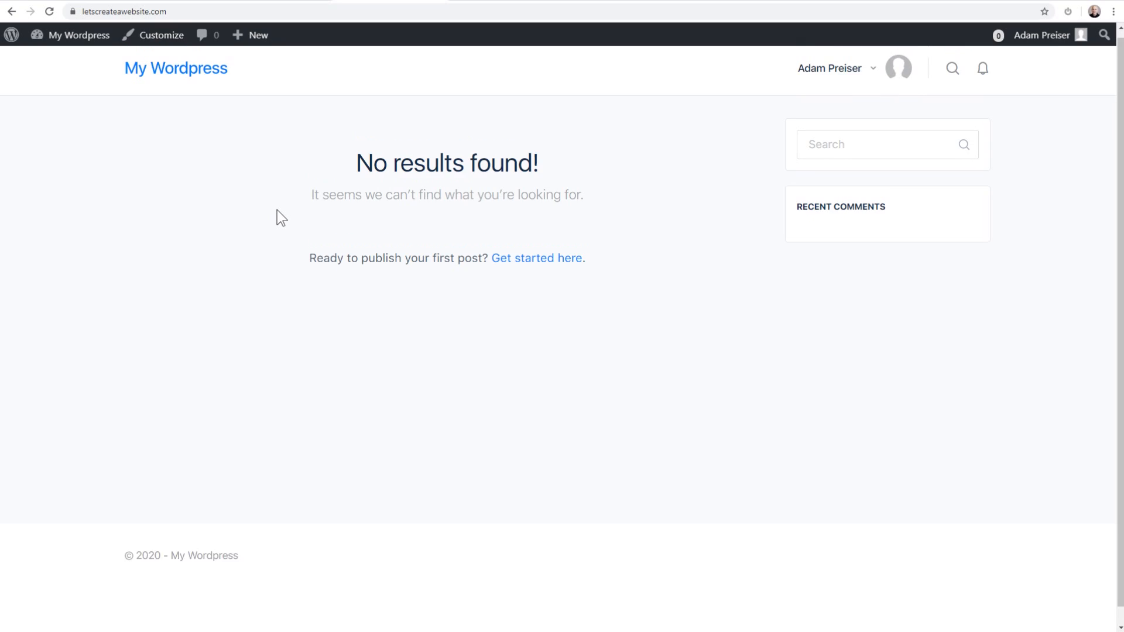
scroll(277, 205, "up", 1)
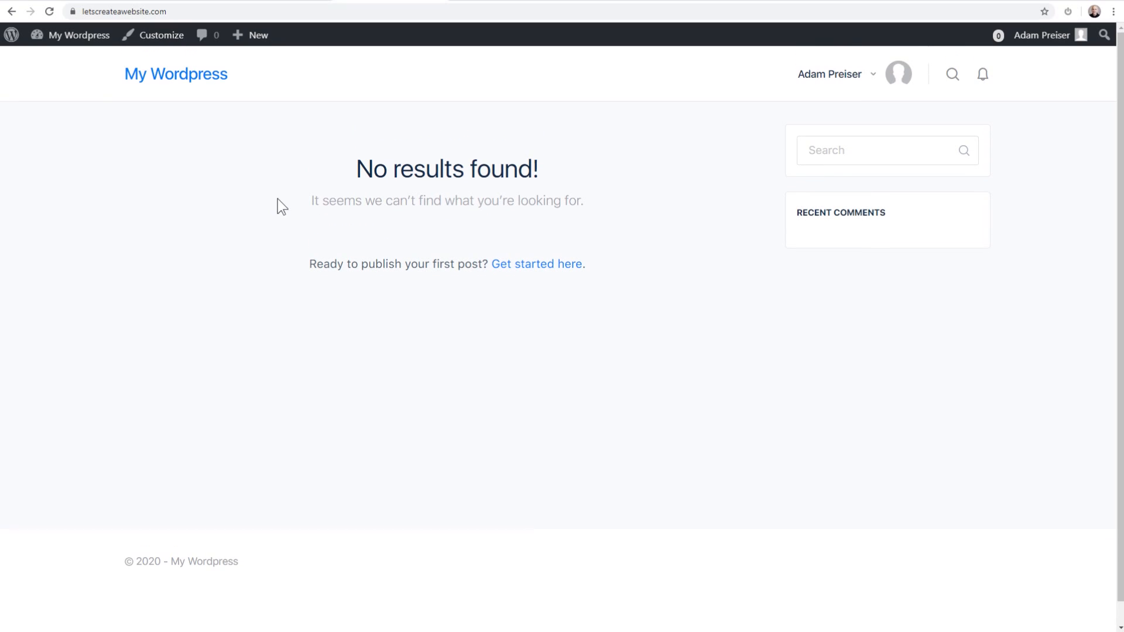
left_click(264, 3)
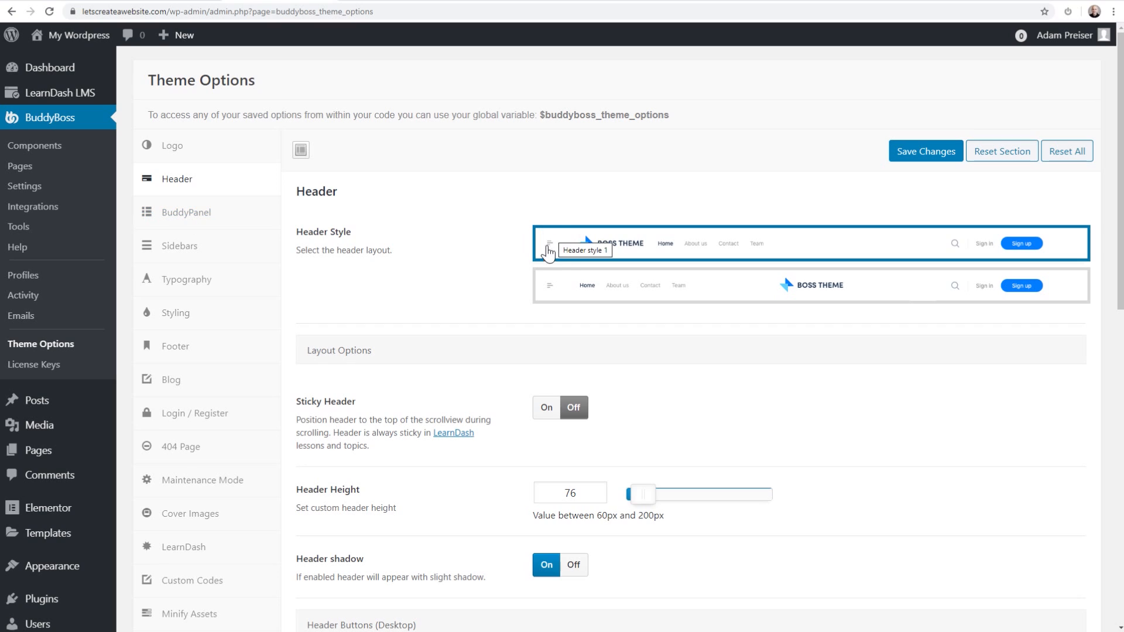
Step: Open the theme's BuddyPanel section, and examine the side navigation on the BuddyBoss Online Communities demo by expanding and collapsing it
left_click(189, 216)
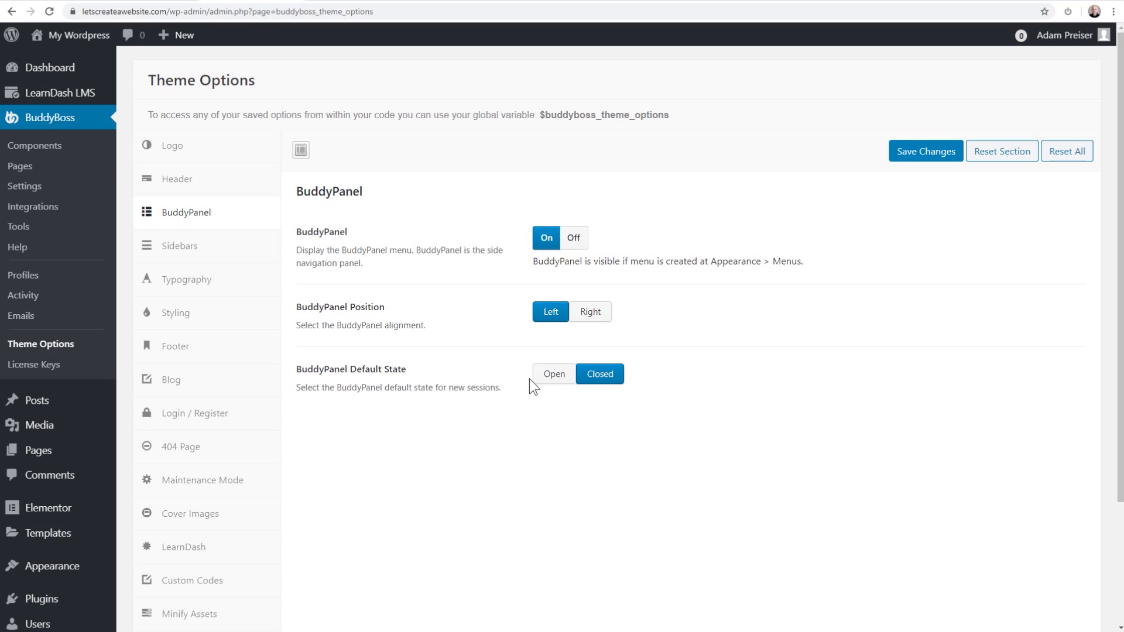
left_click(347, 0)
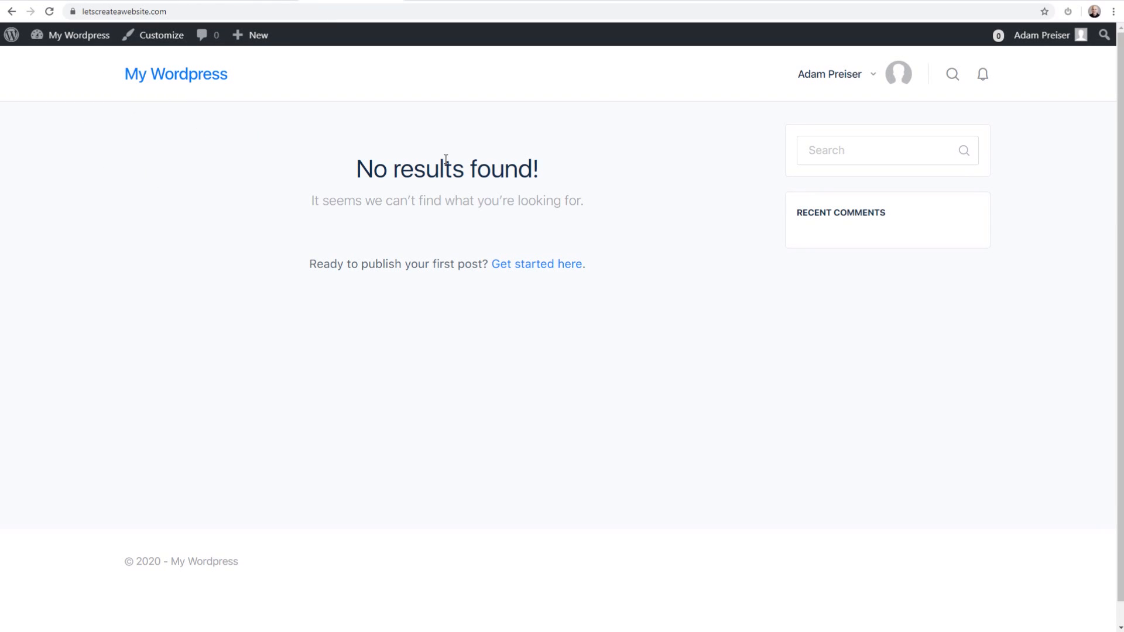
left_click(949, 3)
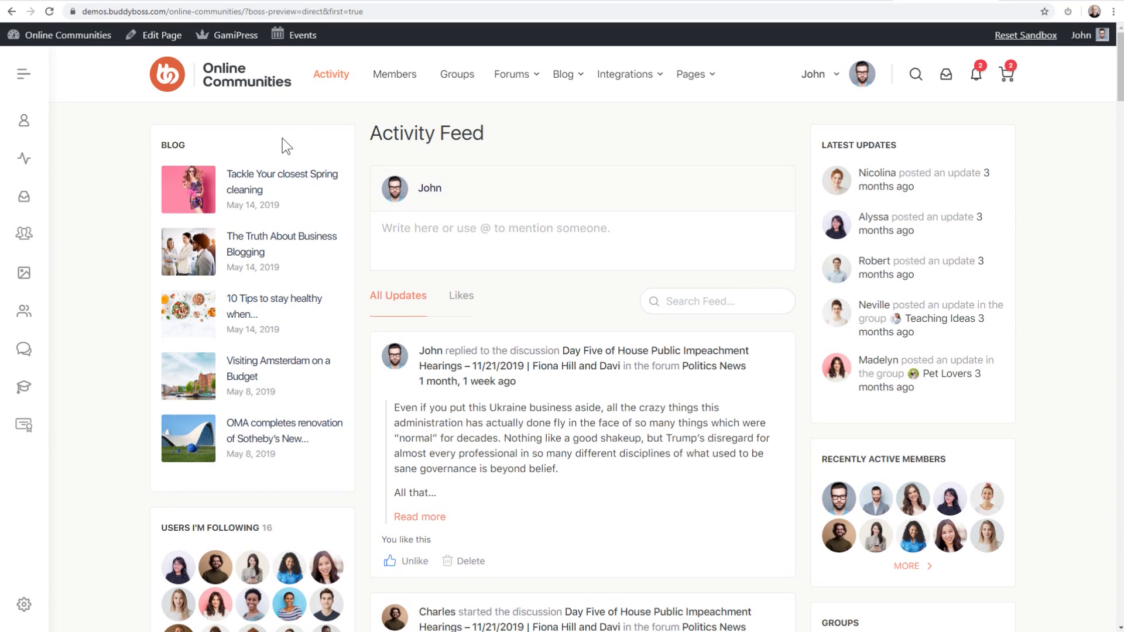
left_click(23, 75)
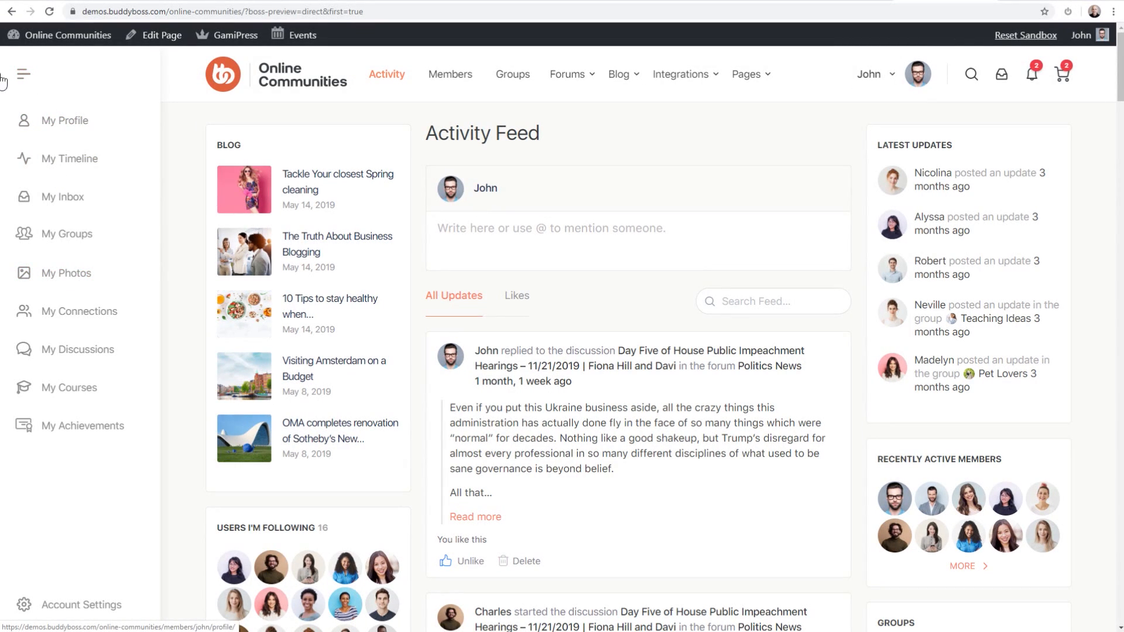
left_click(23, 78)
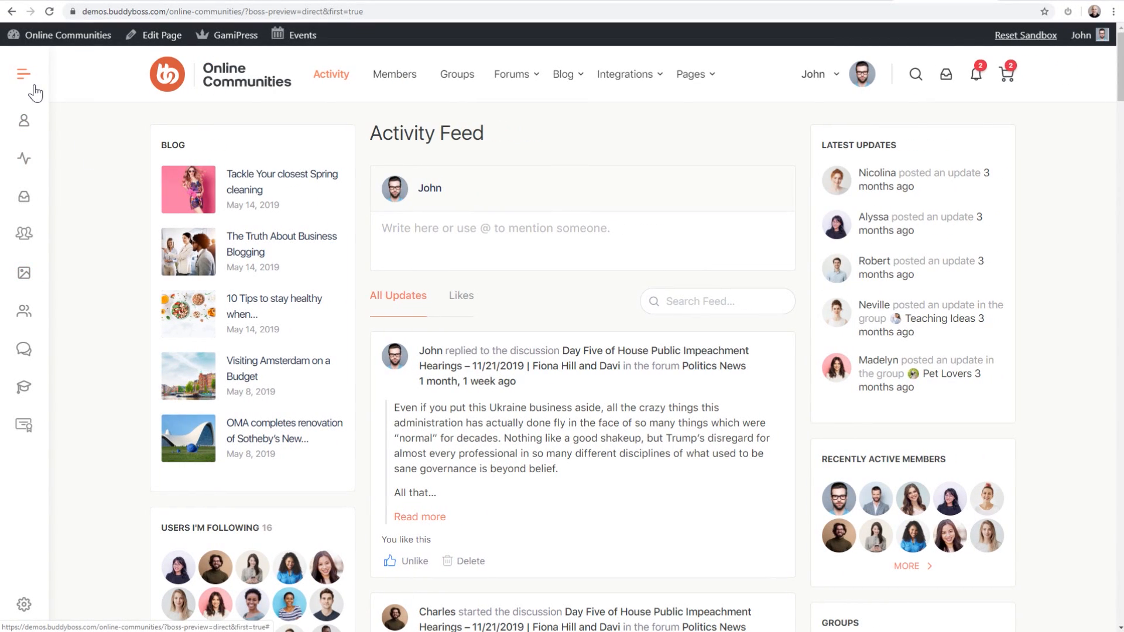
scroll(100, 184, "down", 5)
scroll(100, 184, "up", 5)
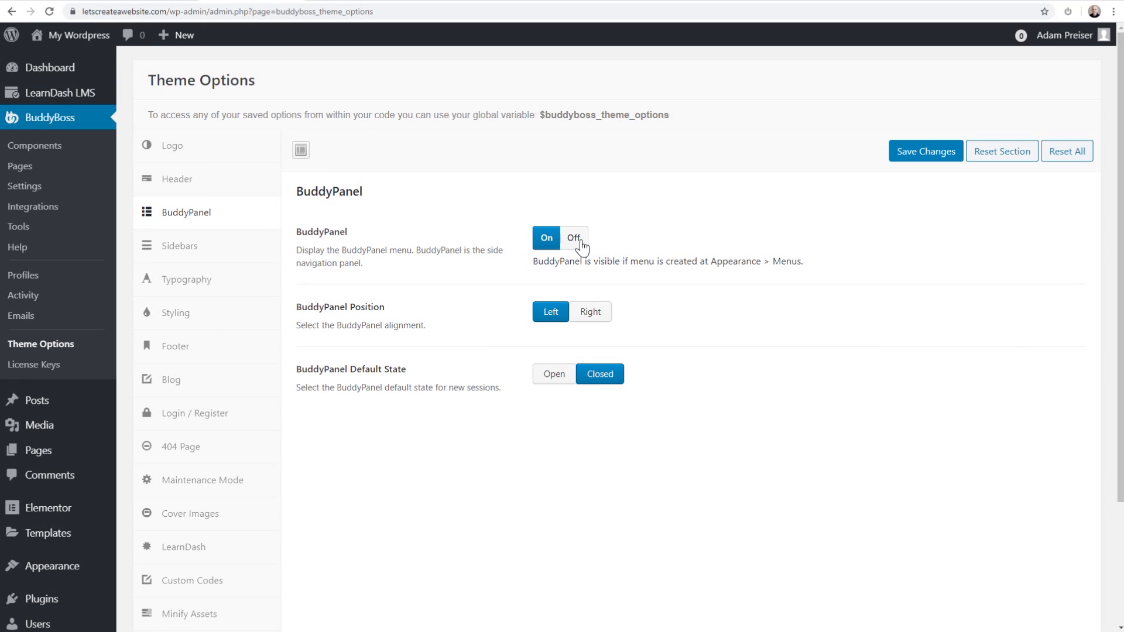
Step: Turn off the BuddyPanel side navigation and save the theme option changes
left_click(574, 237)
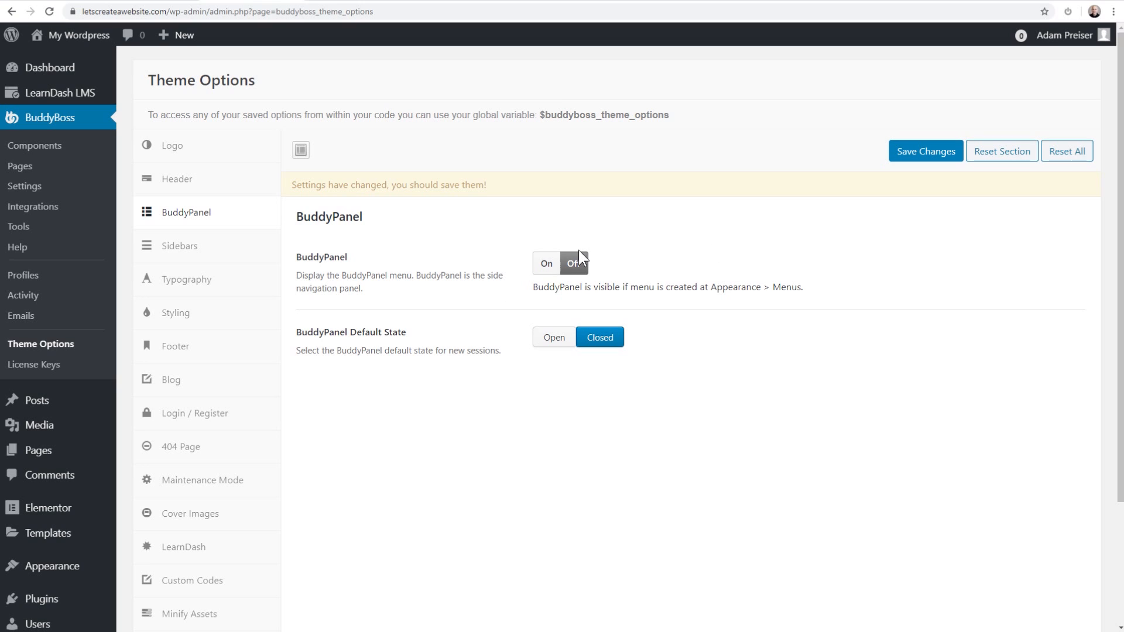
left_click(925, 155)
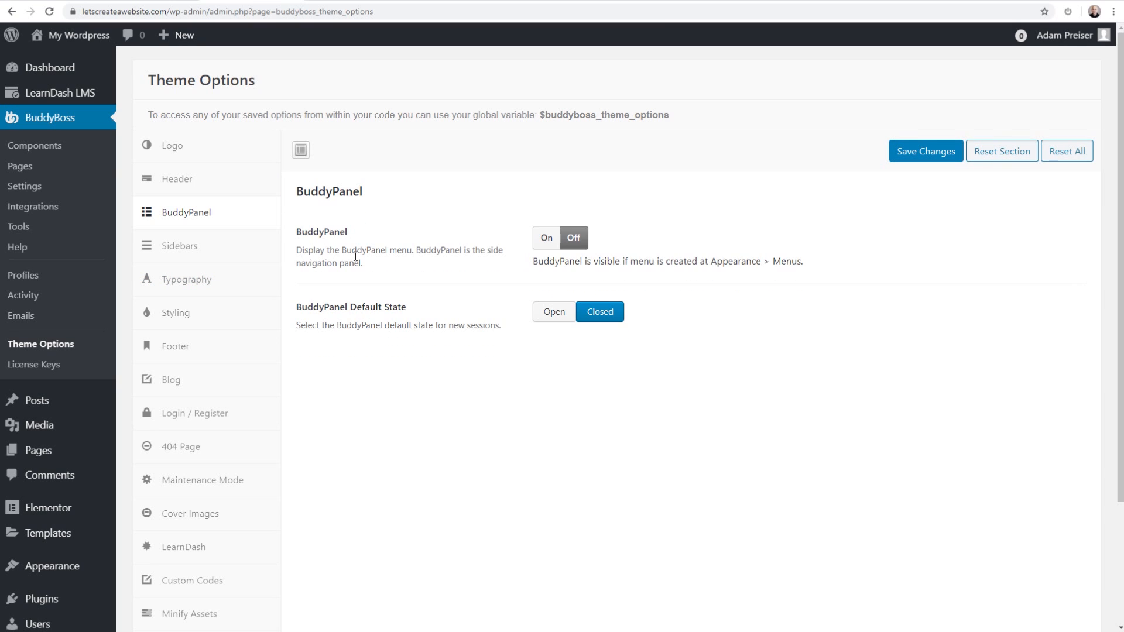
Step: Open the theme's Sidebars section and review the alignment options for each sidebar type
left_click(200, 257)
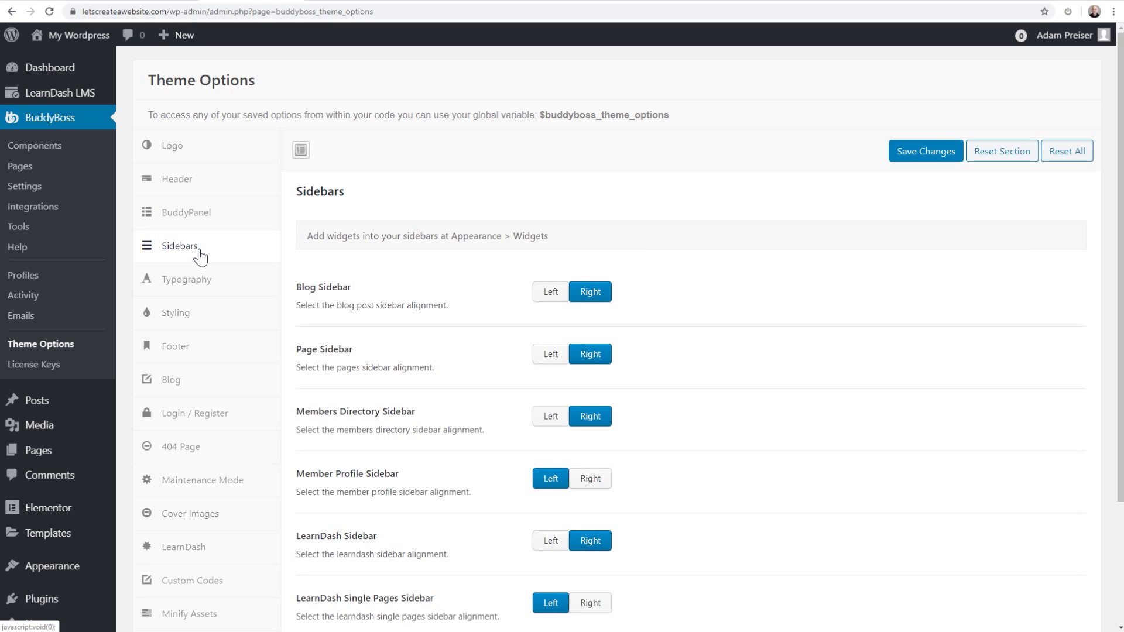
scroll(451, 246, "down", 1)
scroll(453, 310, "down", 1)
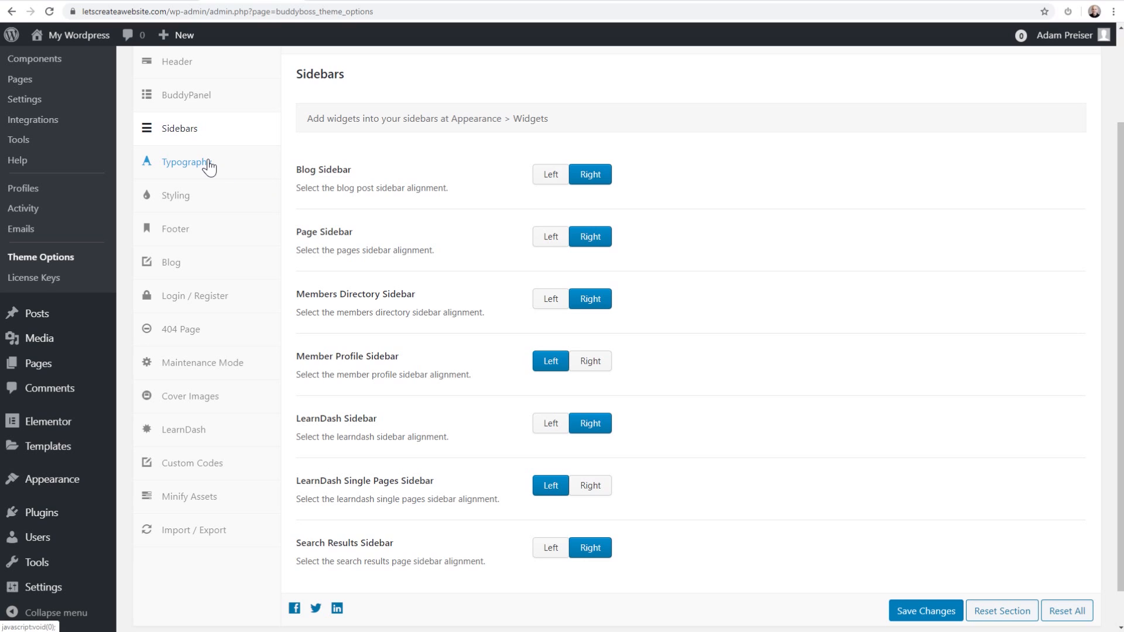
scroll(366, 265, "up", 2)
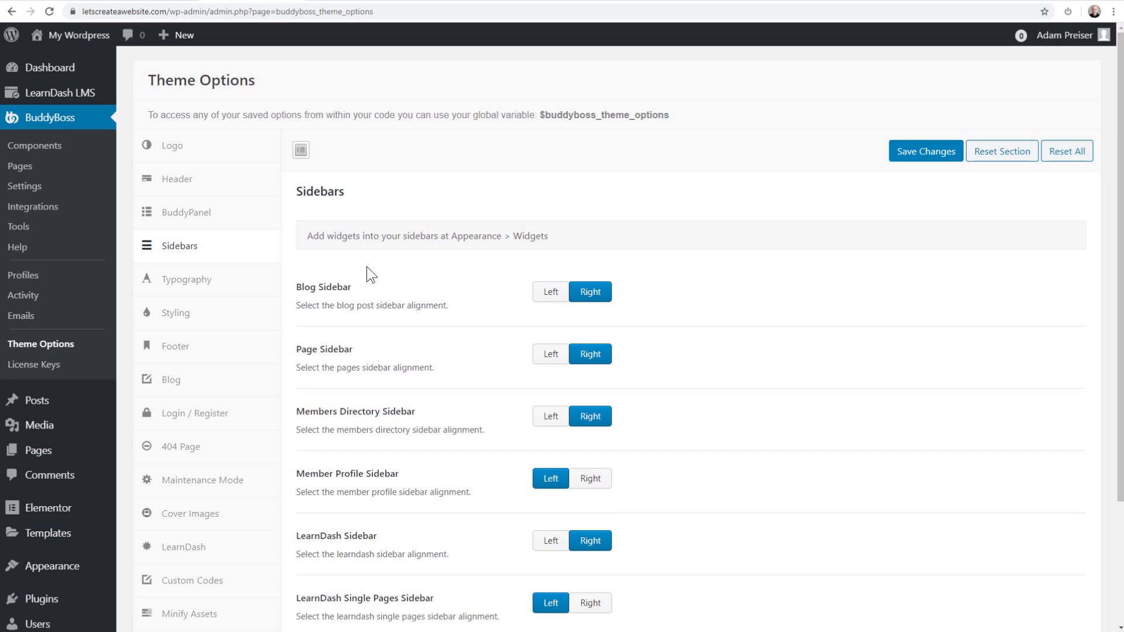
Step: Turn on Custom Typography and review the font settings from Site Title and Body Font through H6
left_click(193, 284)
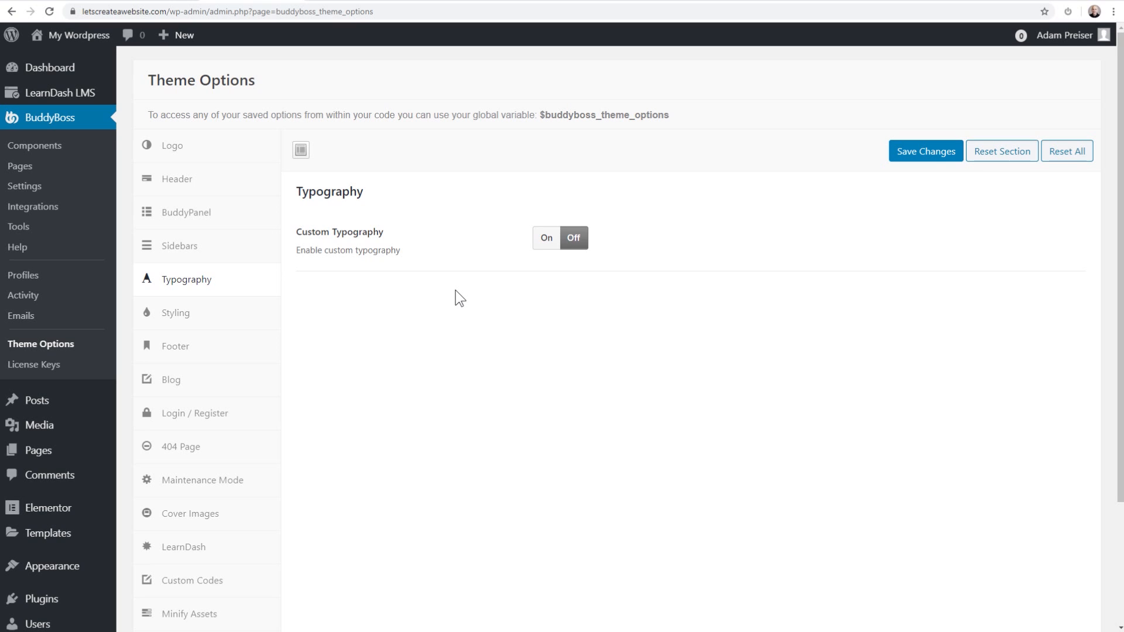
left_click(546, 240)
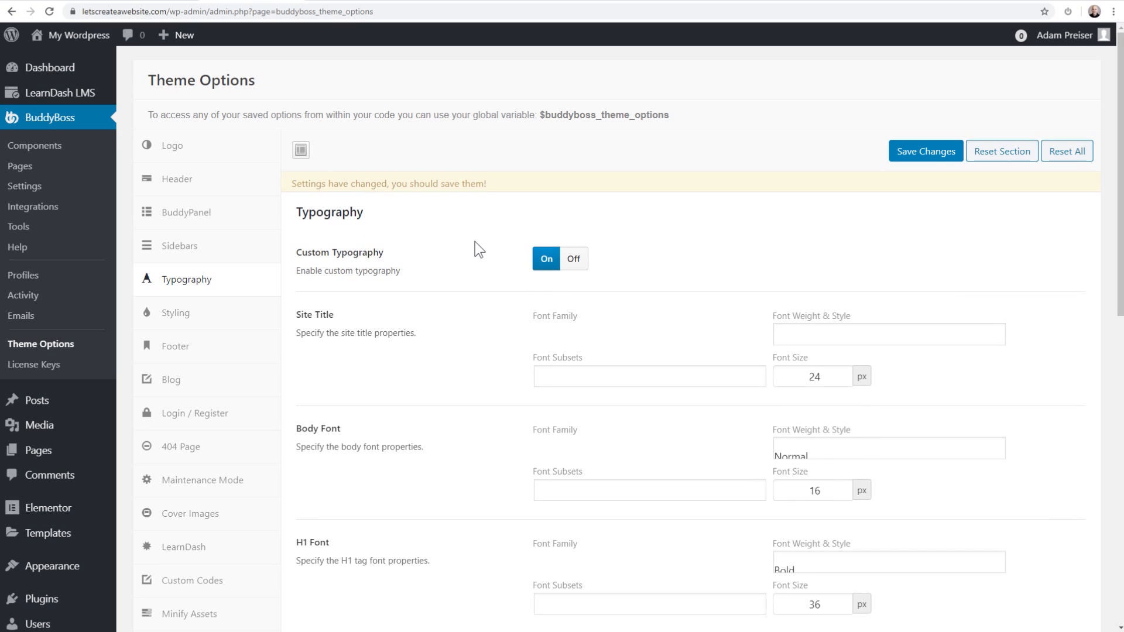
scroll(476, 252, "down", 2)
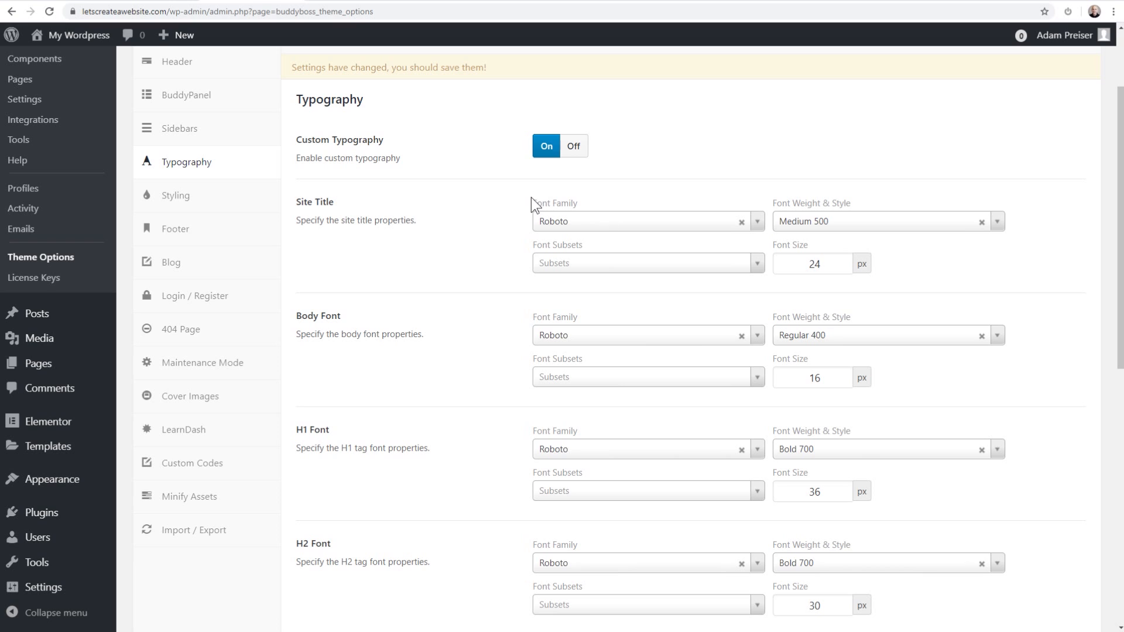
scroll(480, 224, "down", 2)
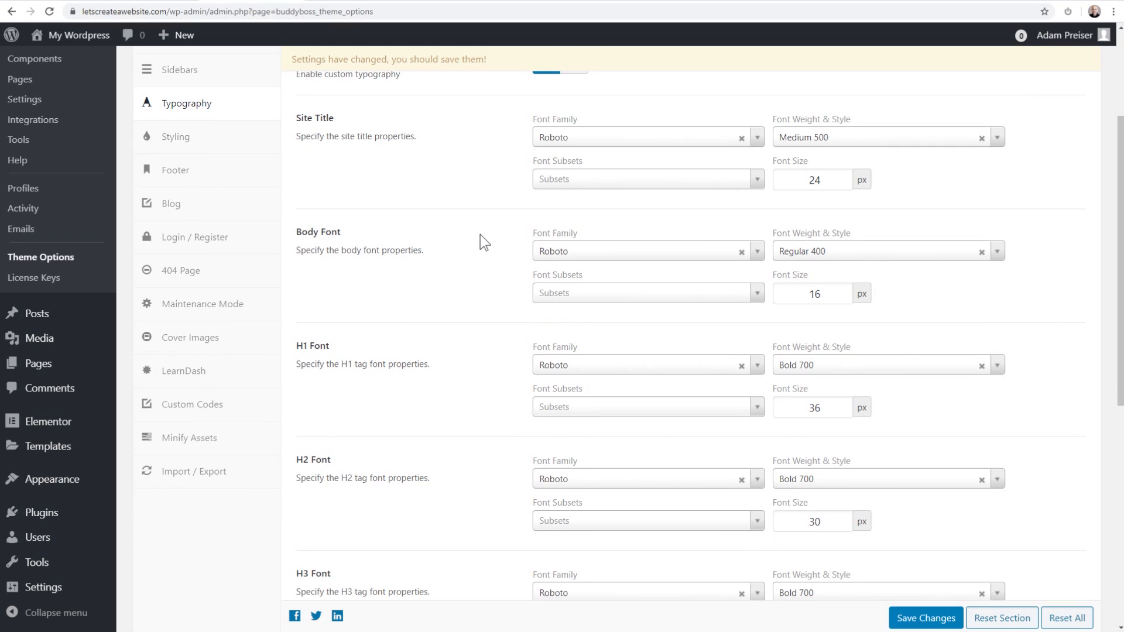
scroll(480, 236, "down", 5)
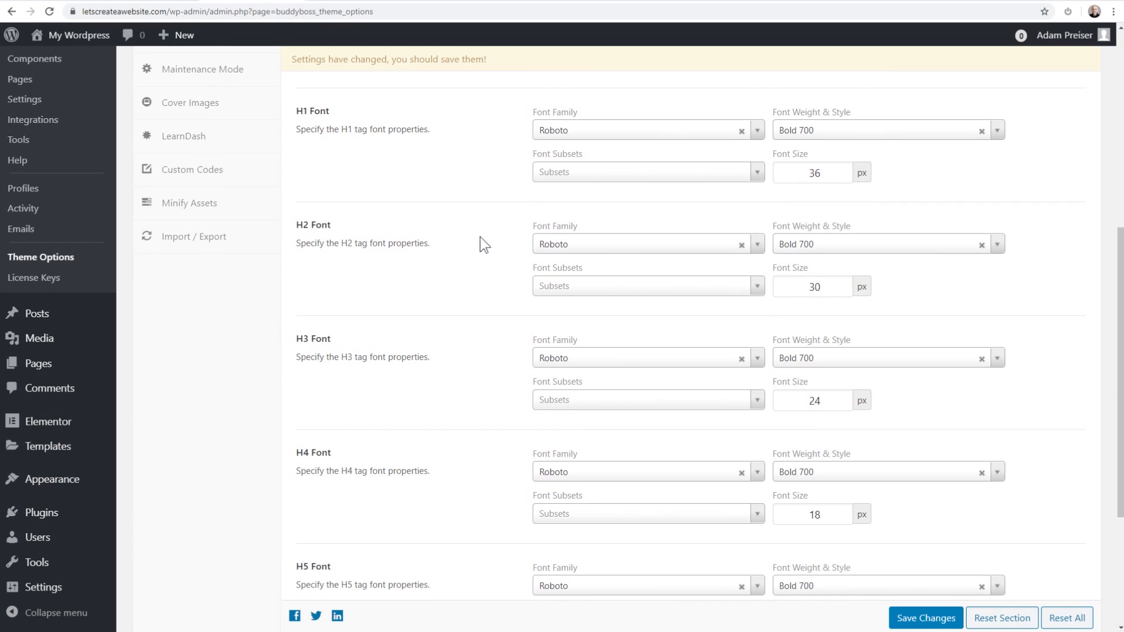
scroll(483, 244, "down", 5)
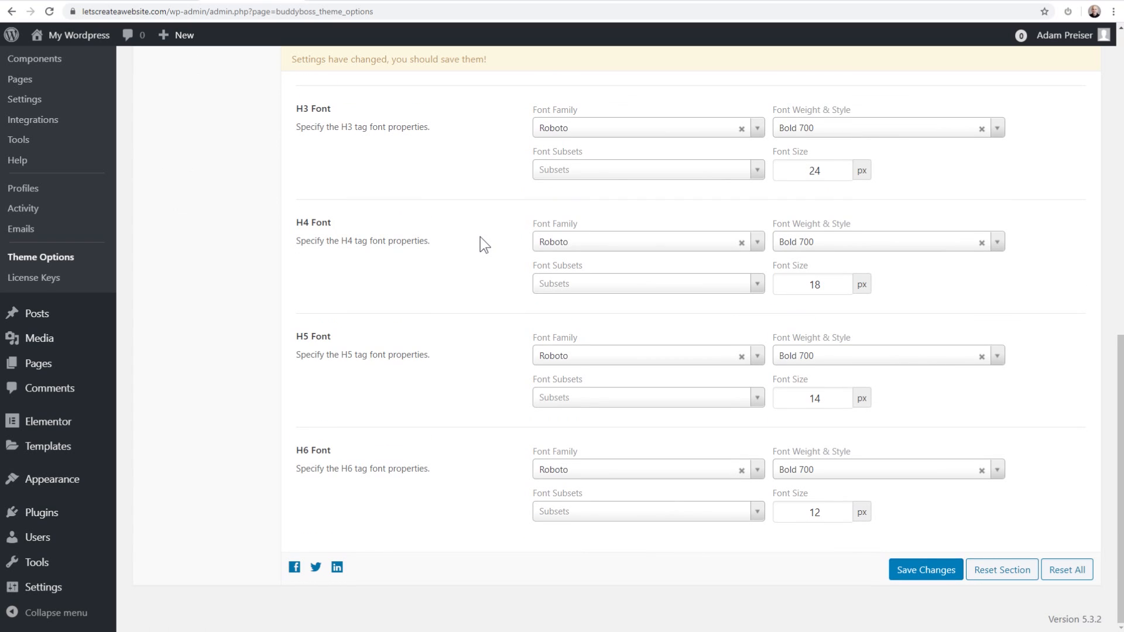
scroll(484, 245, "up", 8)
scroll(483, 244, "up", 4)
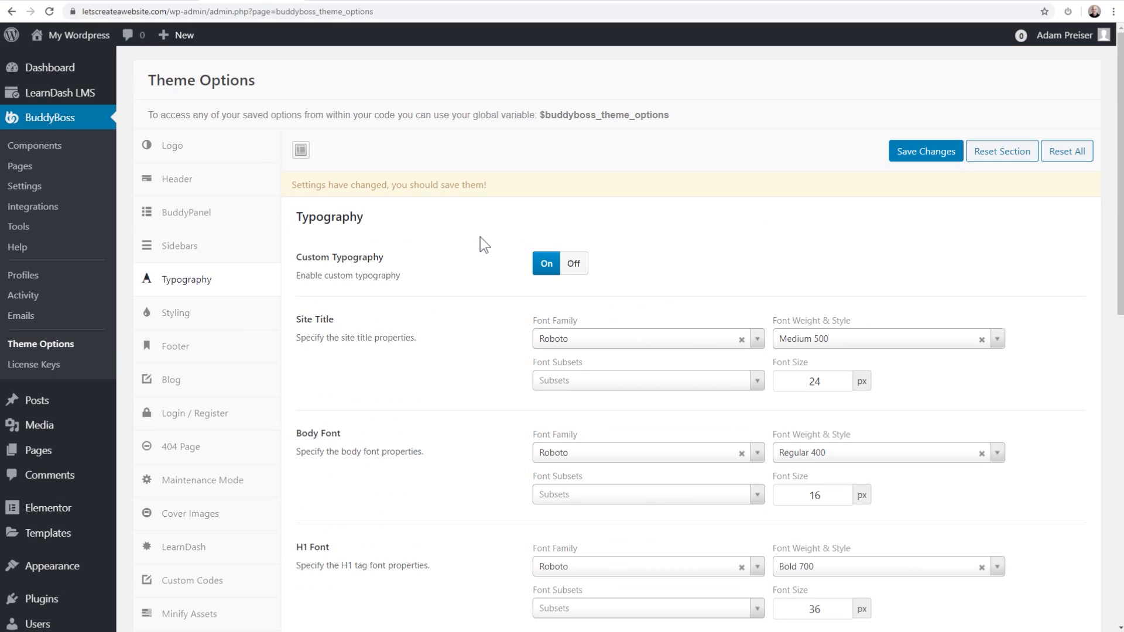
Step: Browse the font families offered for the Site Title without choosing one, and turn Custom Typography off
left_click(599, 345)
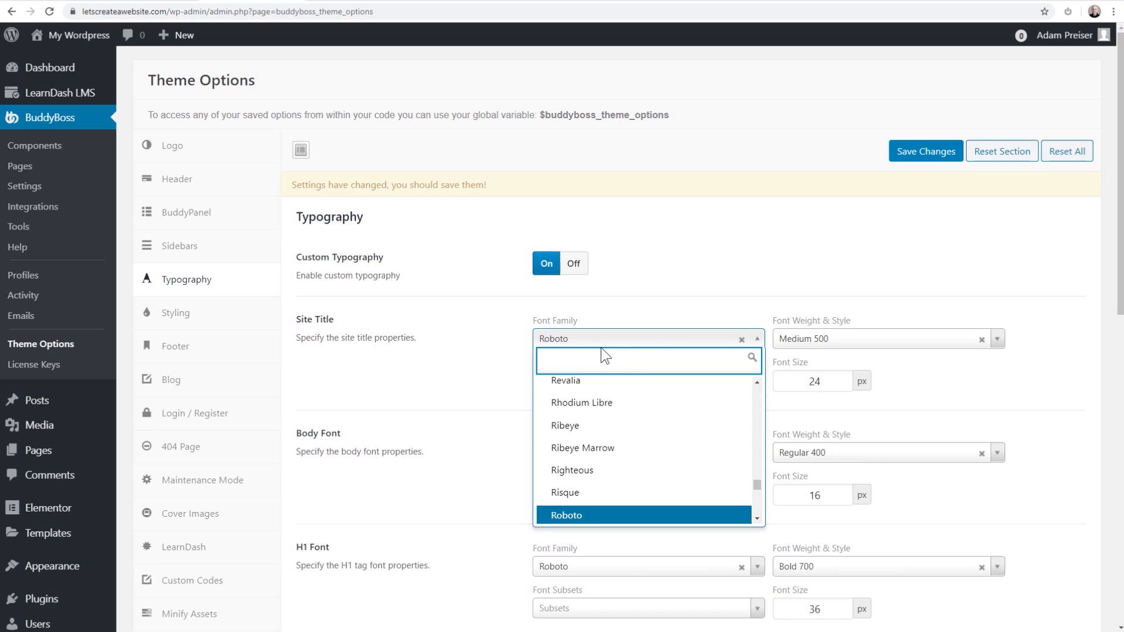
scroll(639, 444, "down", 20)
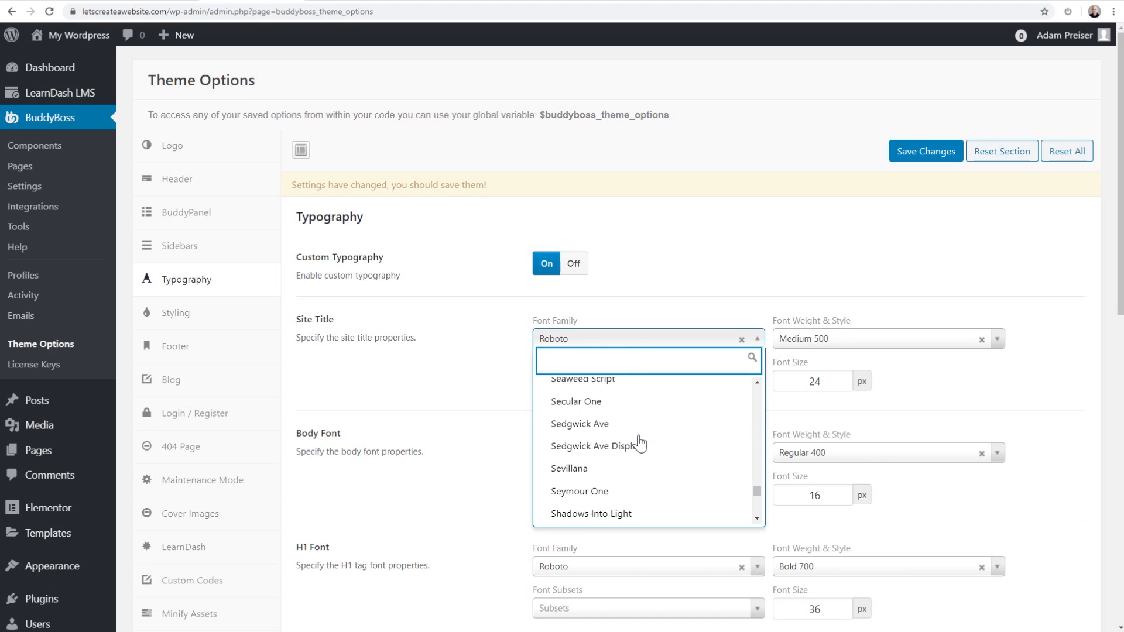
scroll(639, 444, "down", 15)
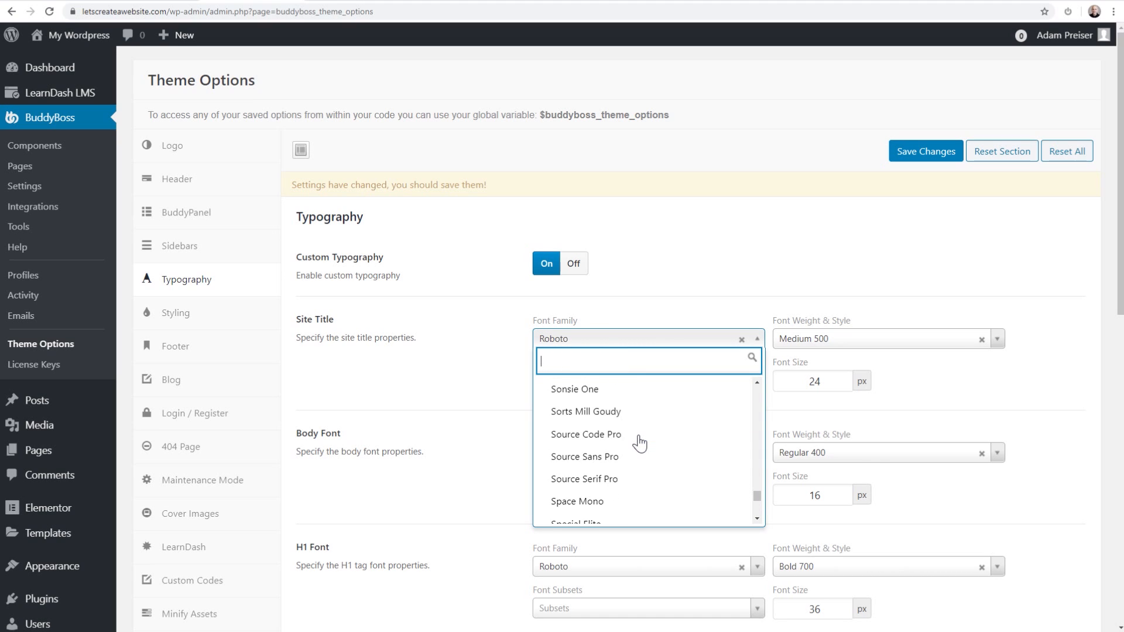
left_click(456, 367)
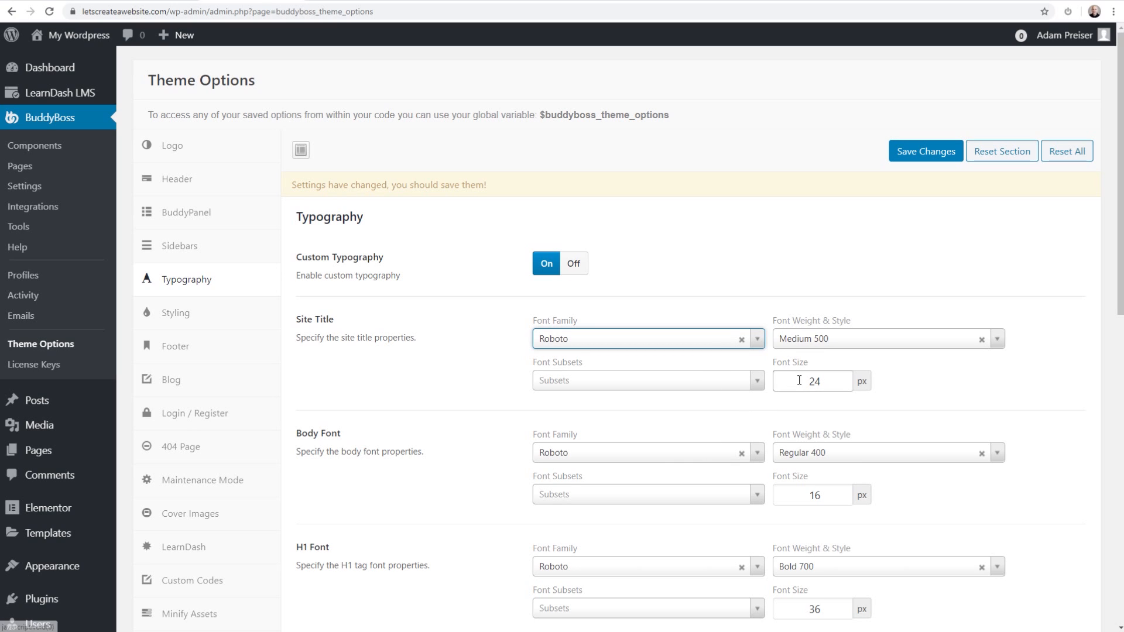
left_click(447, 359)
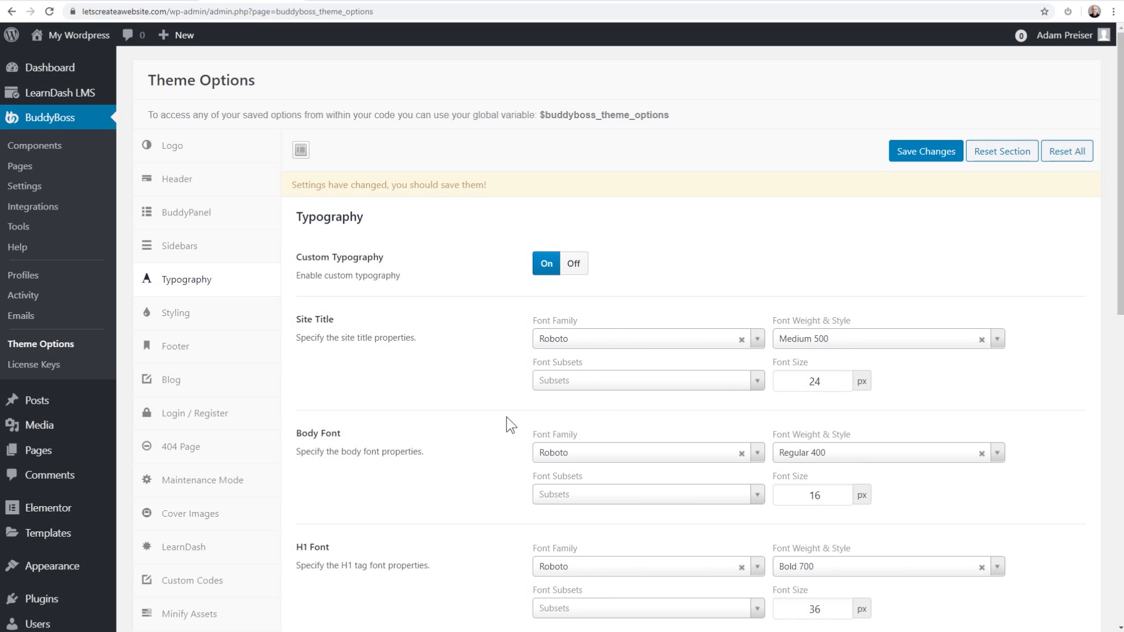
left_click(574, 266)
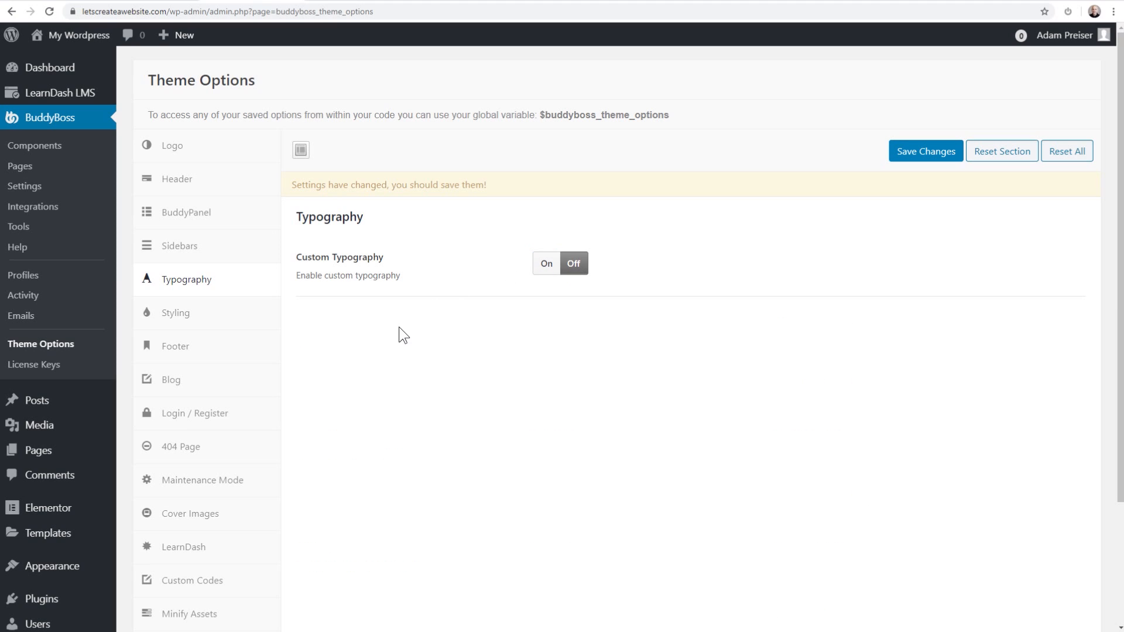
Step: Open the theme's Styling section and set the Site Title color to dark blue #0003b7
left_click(178, 321)
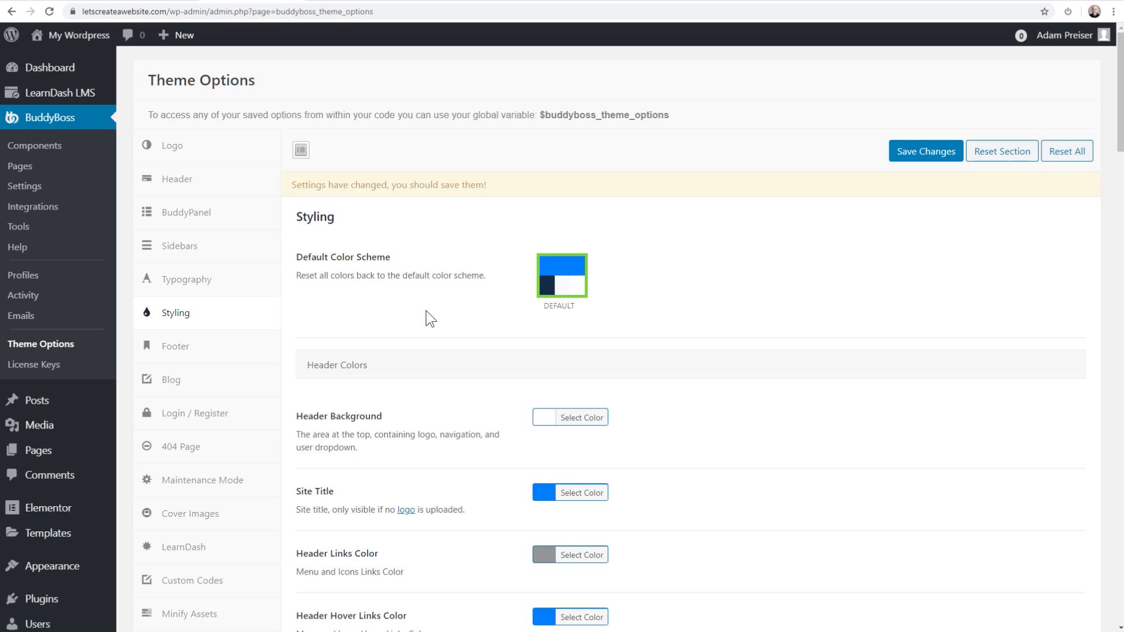
scroll(454, 311, "down", 3)
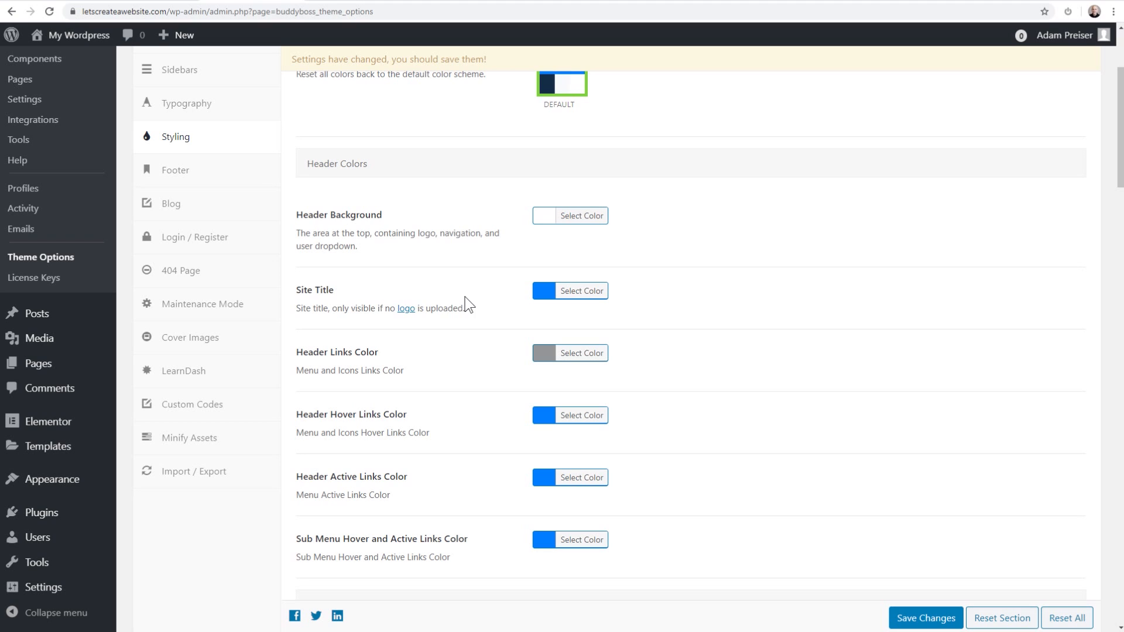
left_click(579, 296)
left_click_drag(623, 320, 631, 355)
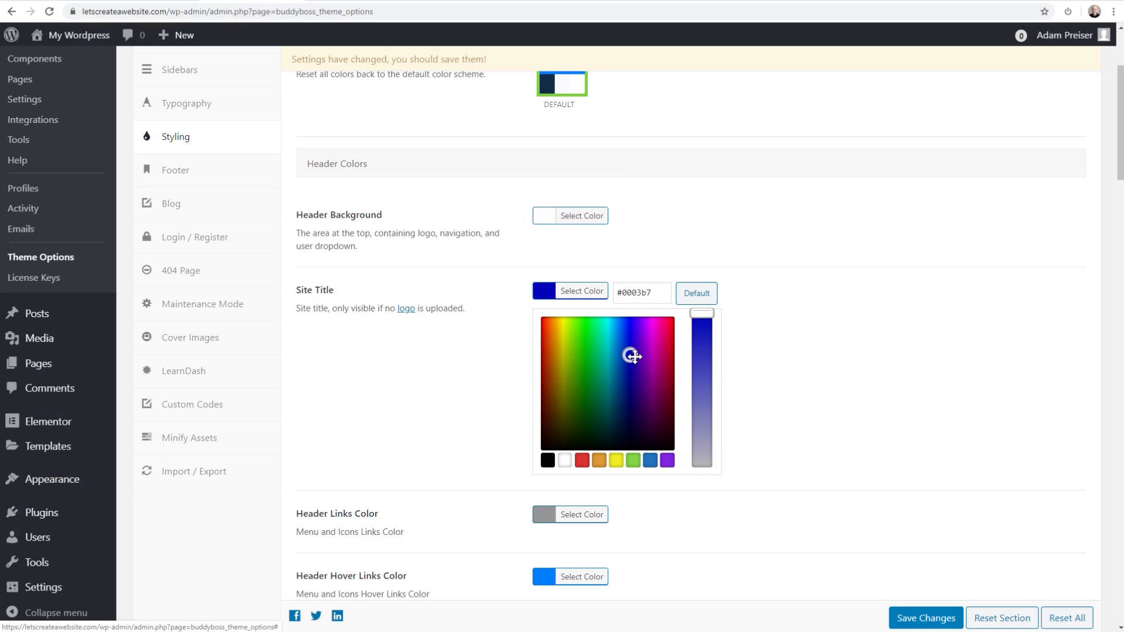
left_click_drag(651, 293, 614, 293)
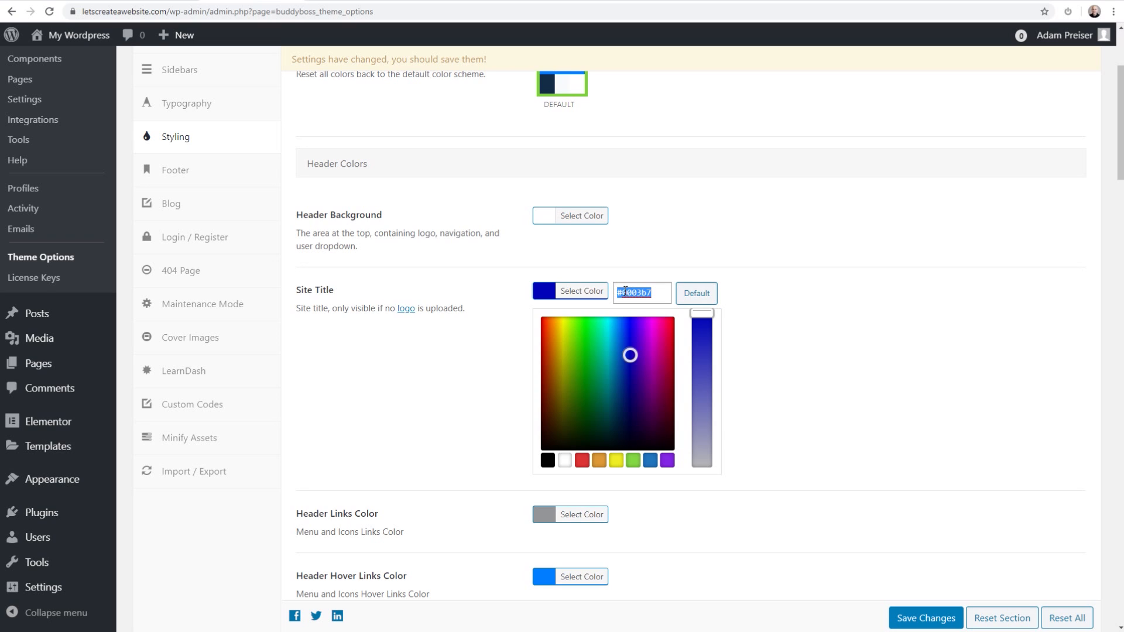
left_click(382, 294)
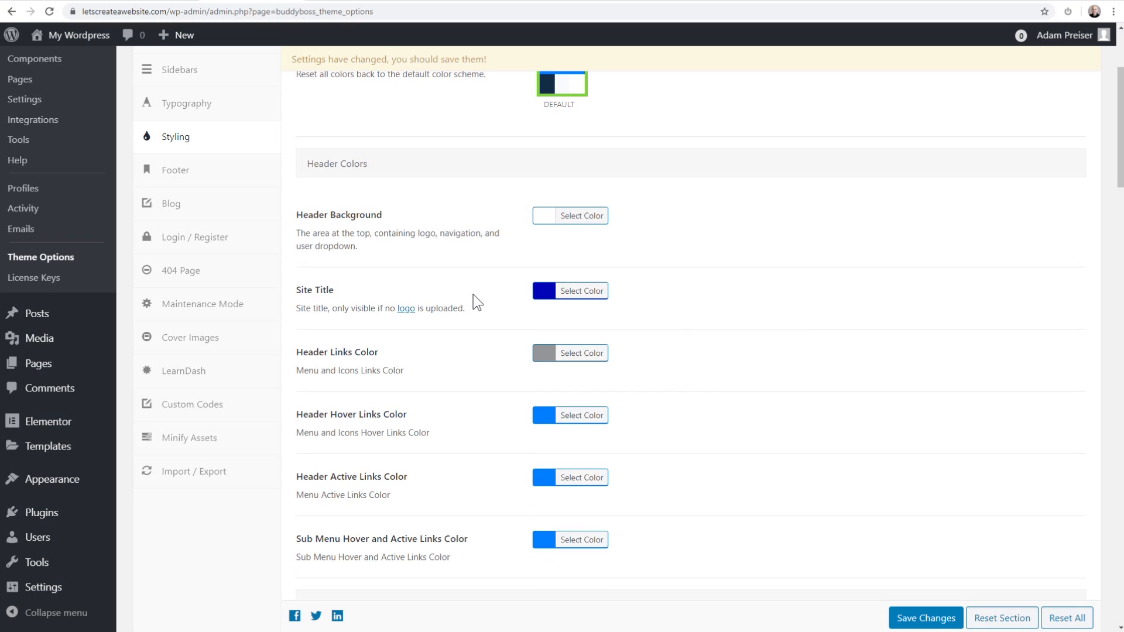
left_click_drag(343, 294, 299, 293)
left_click(458, 331)
Step: Examine the remaining Styling color options, including the header, BuddyPanel, accent, footer, background and tooltip colors
scroll(460, 331, "down", 2)
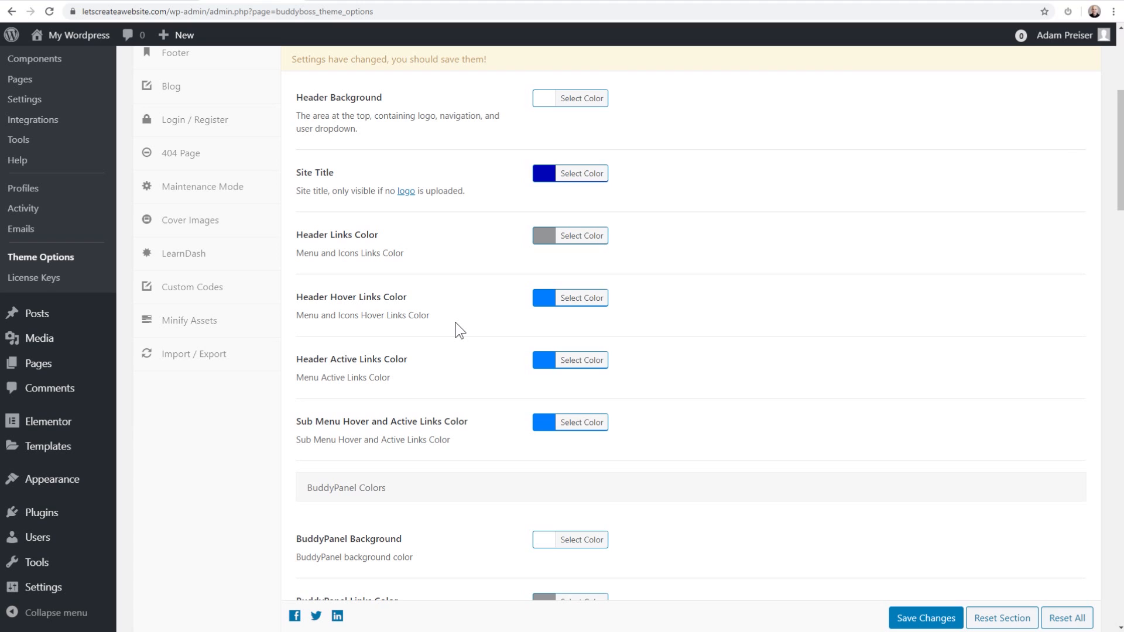
scroll(460, 330, "down", 5)
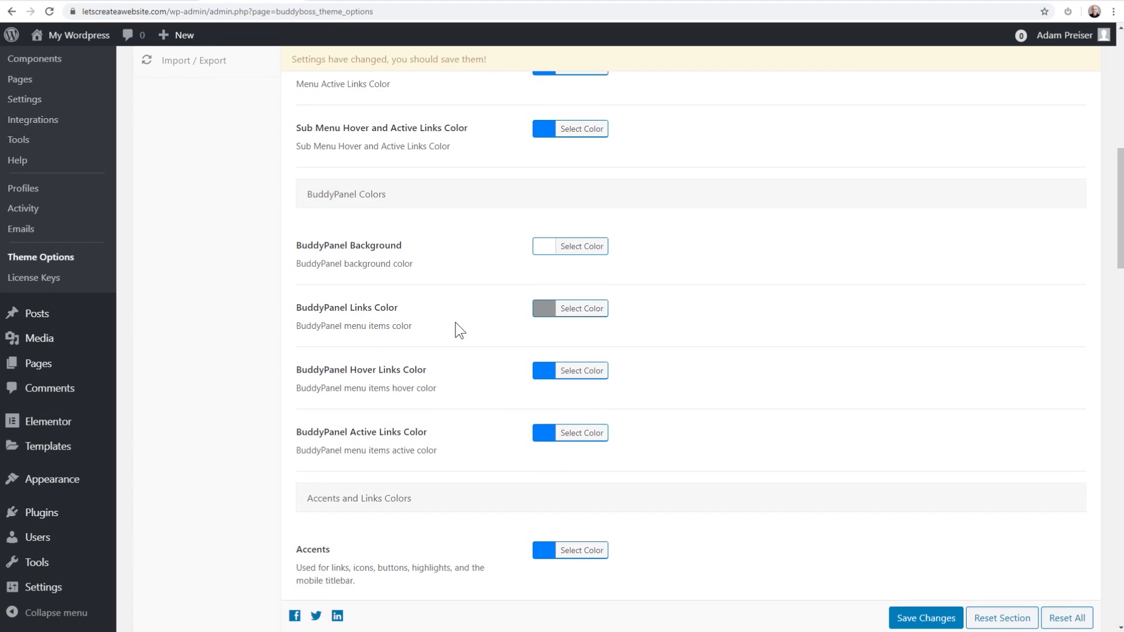
scroll(459, 330, "down", 5)
scroll(460, 331, "down", 6)
scroll(460, 331, "down", 4)
scroll(459, 331, "down", 7)
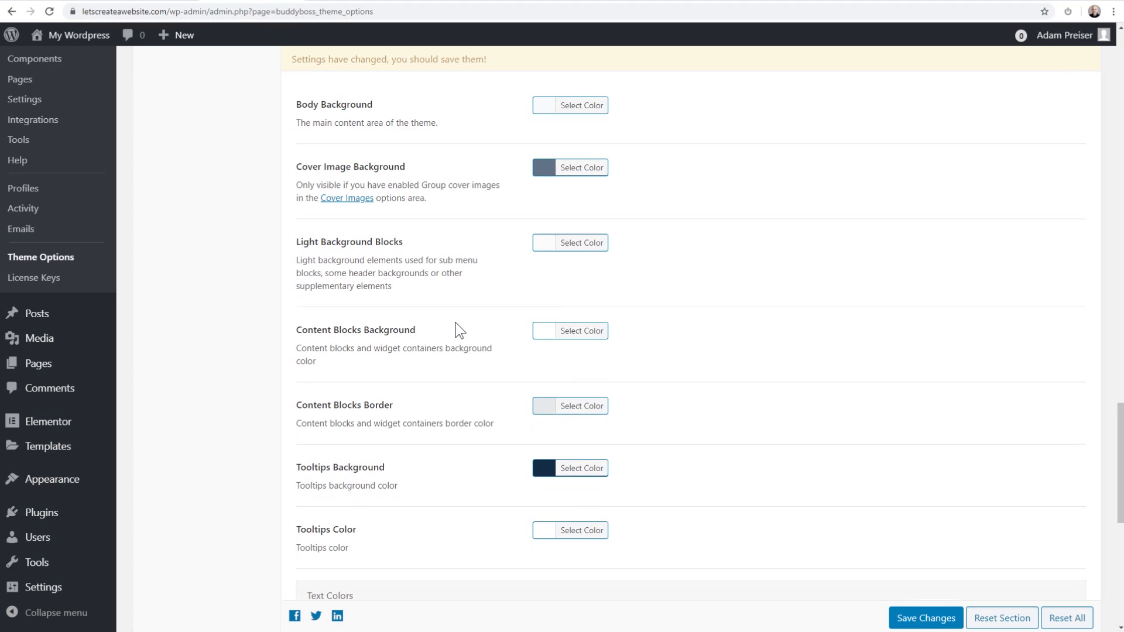
scroll(460, 331, "up", 11)
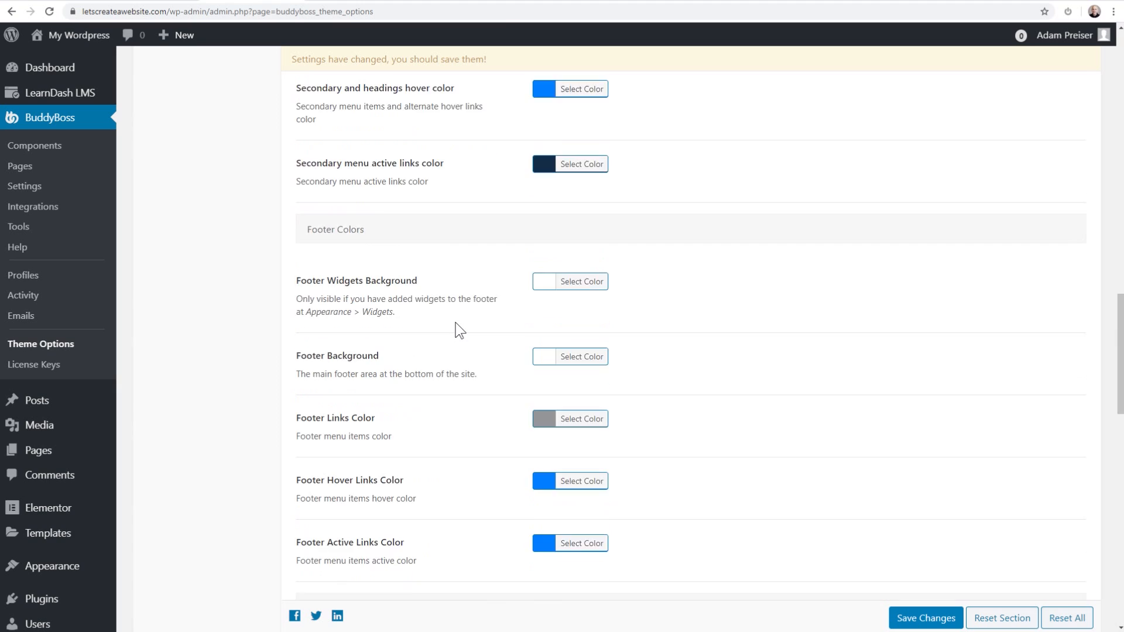
scroll(459, 330, "up", 17)
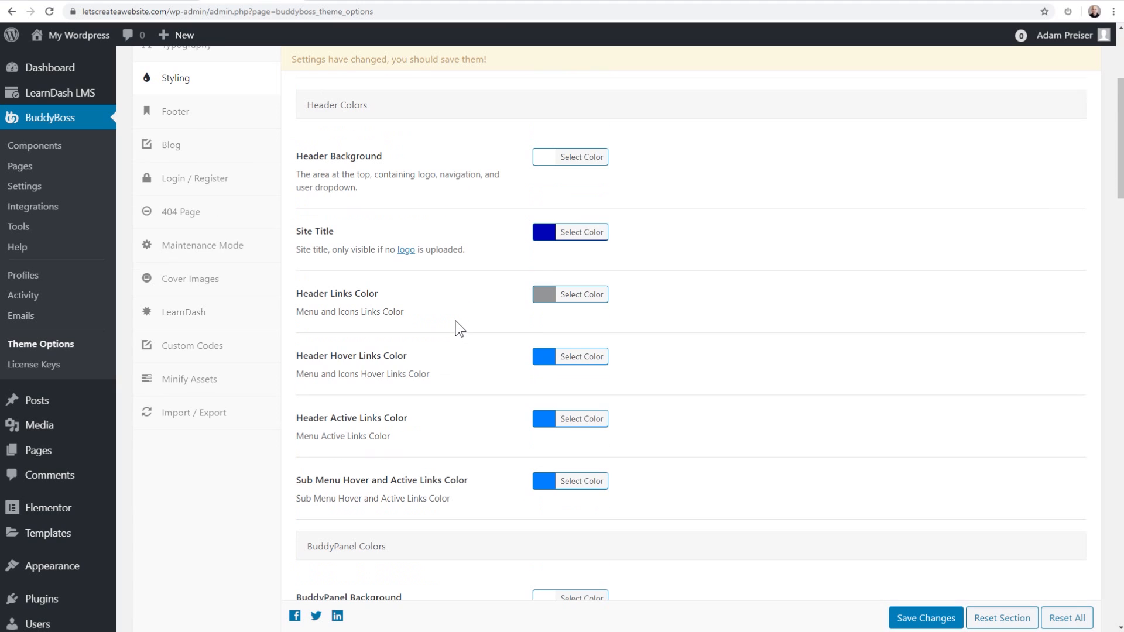
scroll(305, 253, "up", 3)
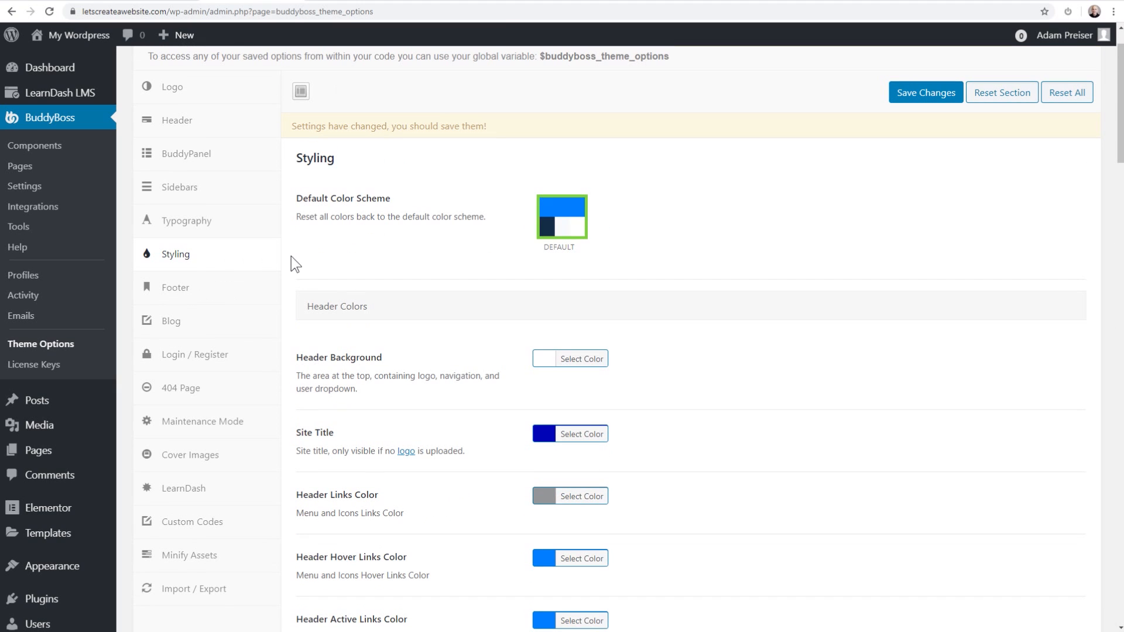
Step: Open the theme's Footer section, try the footer style with a logo, and return to Footer style 1
left_click(176, 289)
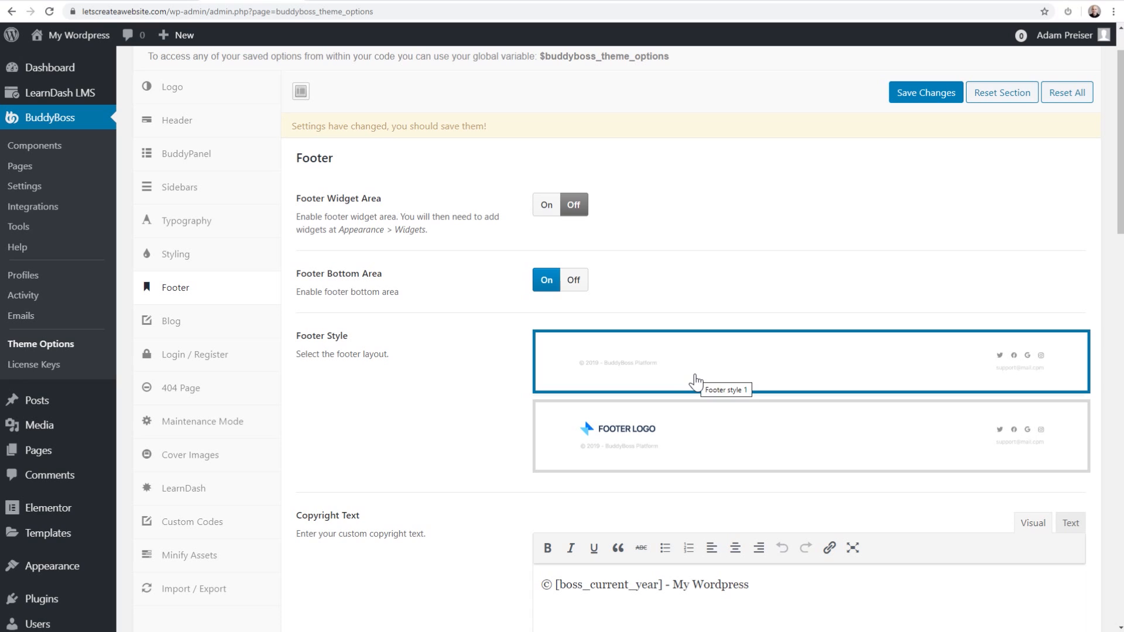
left_click(700, 451)
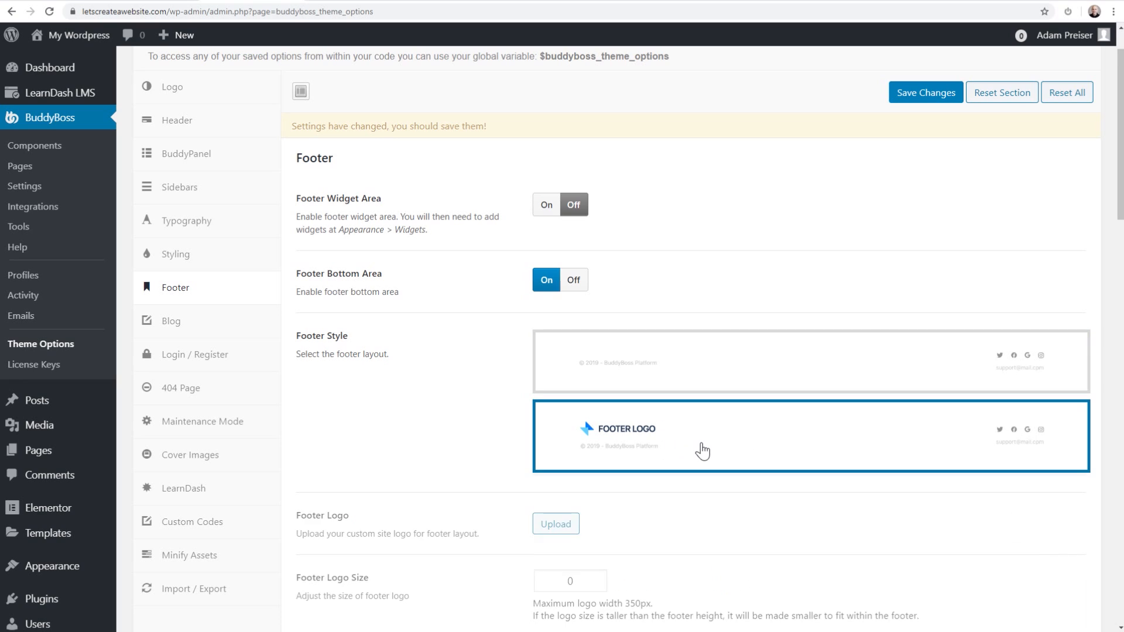
left_click(609, 369)
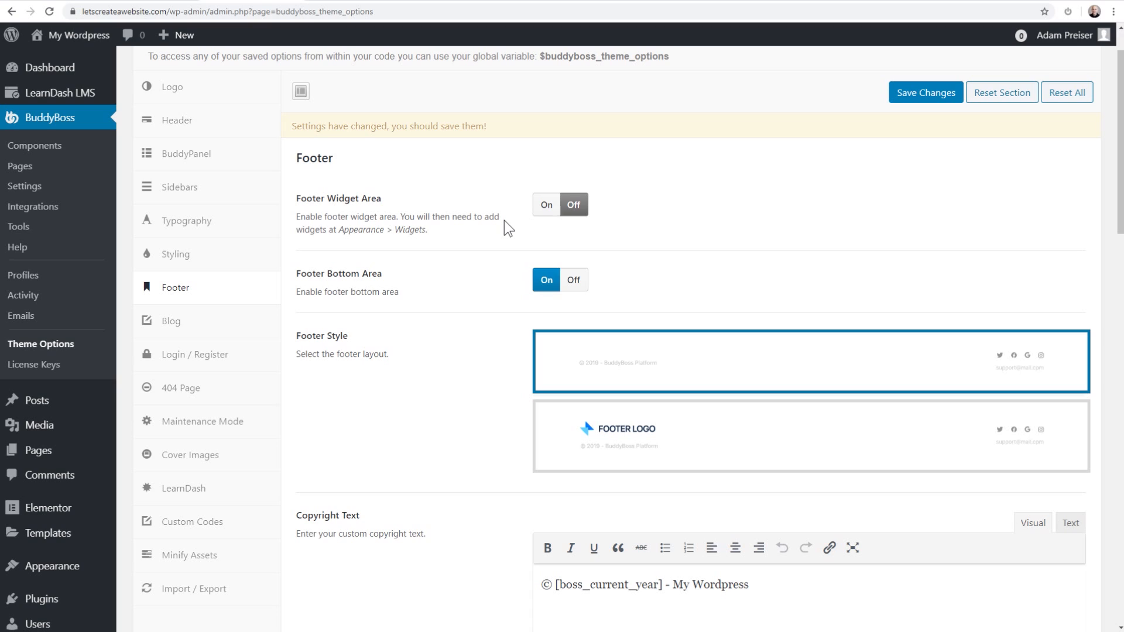
Step: Turn on the Footer Widget Area and check the available widget column choices, leaving 4 Columns selected
left_click(547, 208)
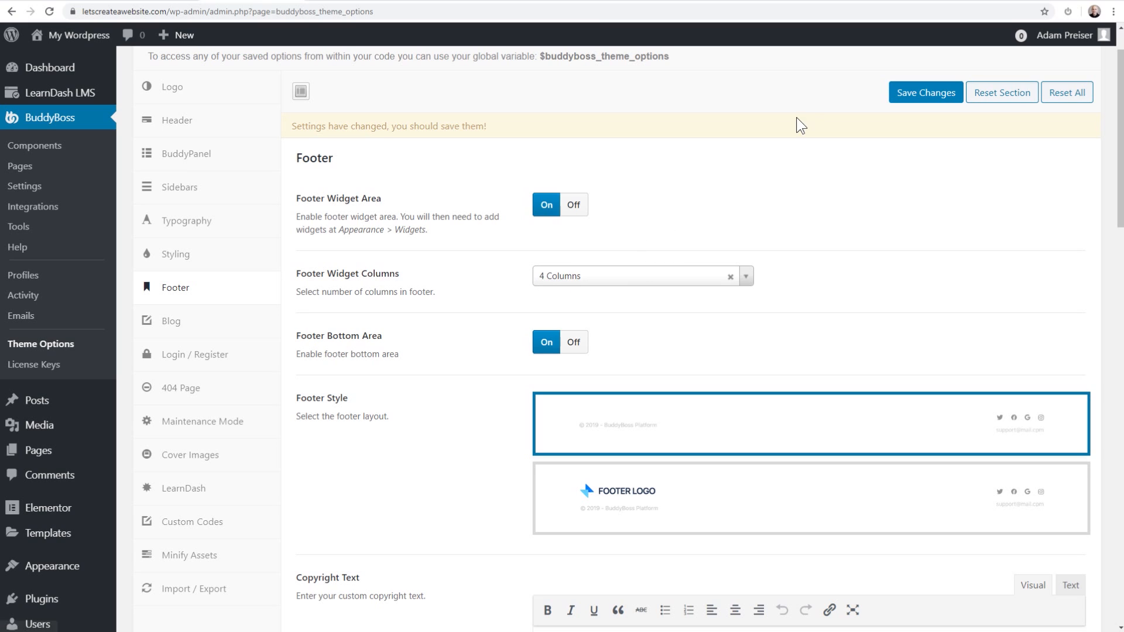
left_click(652, 282)
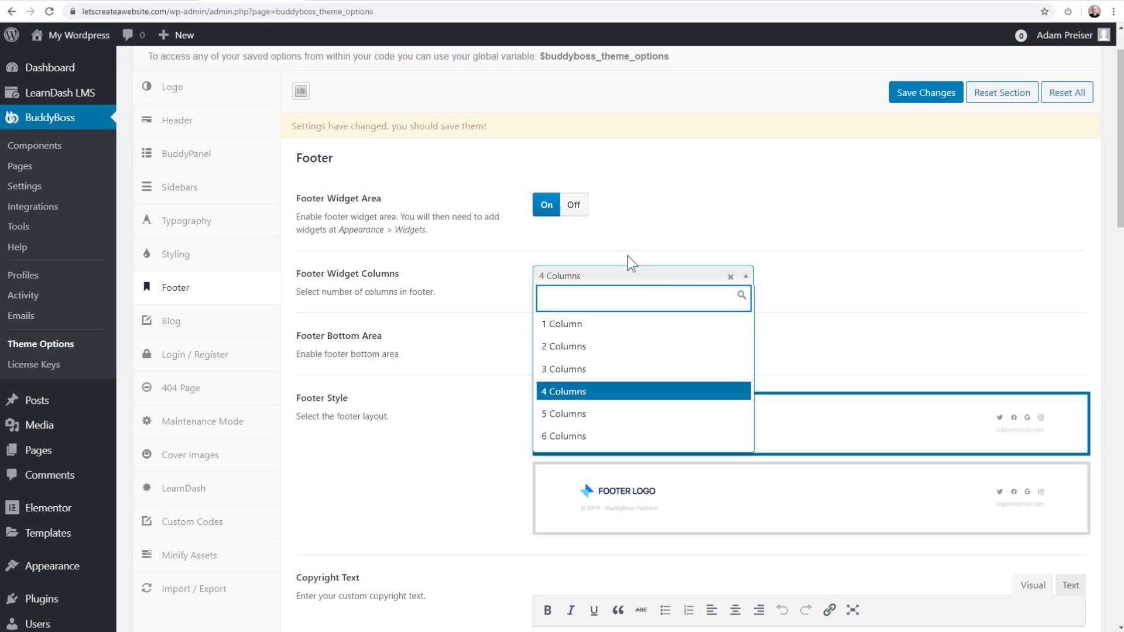
left_click(637, 256)
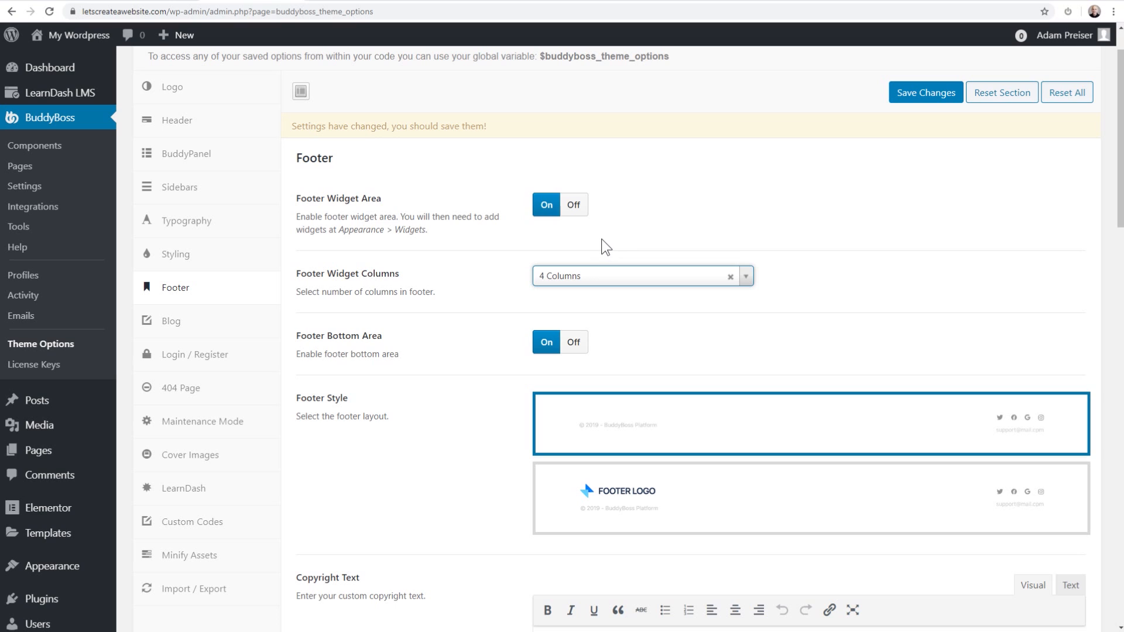
Step: Turn off the Footer Widget Area and select the footer style with a logo
left_click(574, 208)
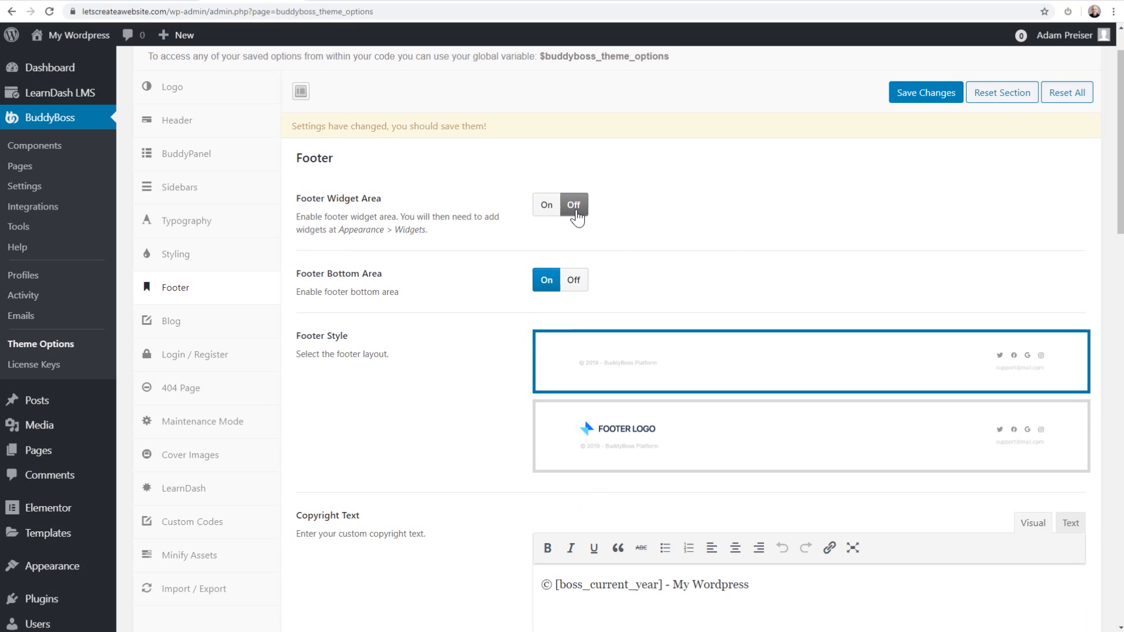
scroll(475, 266, "down", 3)
scroll(478, 276, "up", 3)
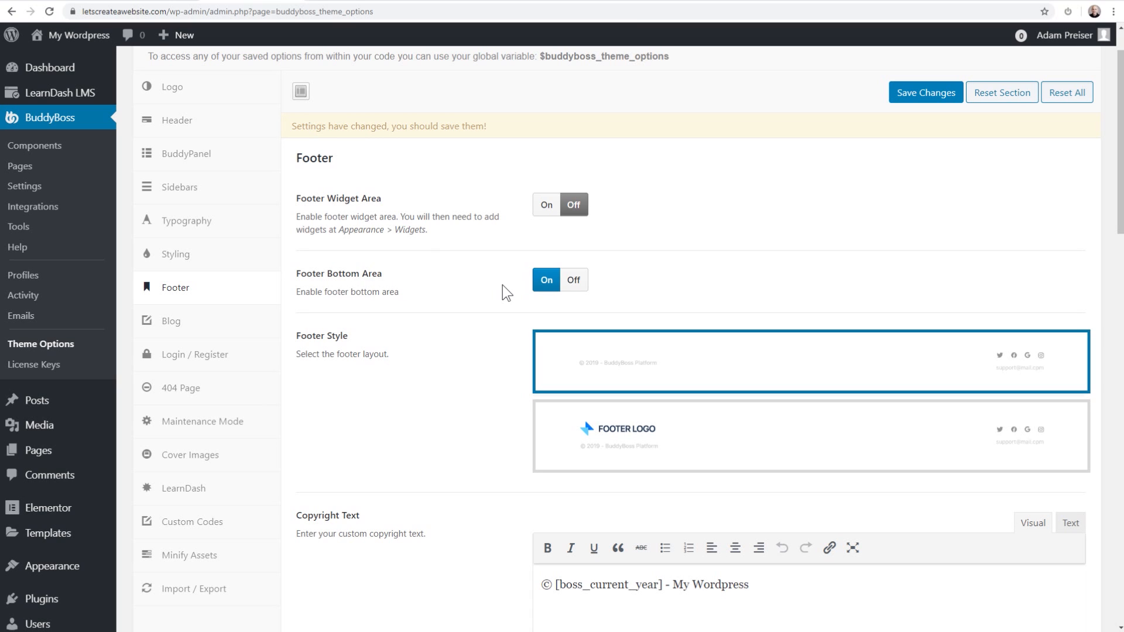
scroll(460, 313, "down", 1)
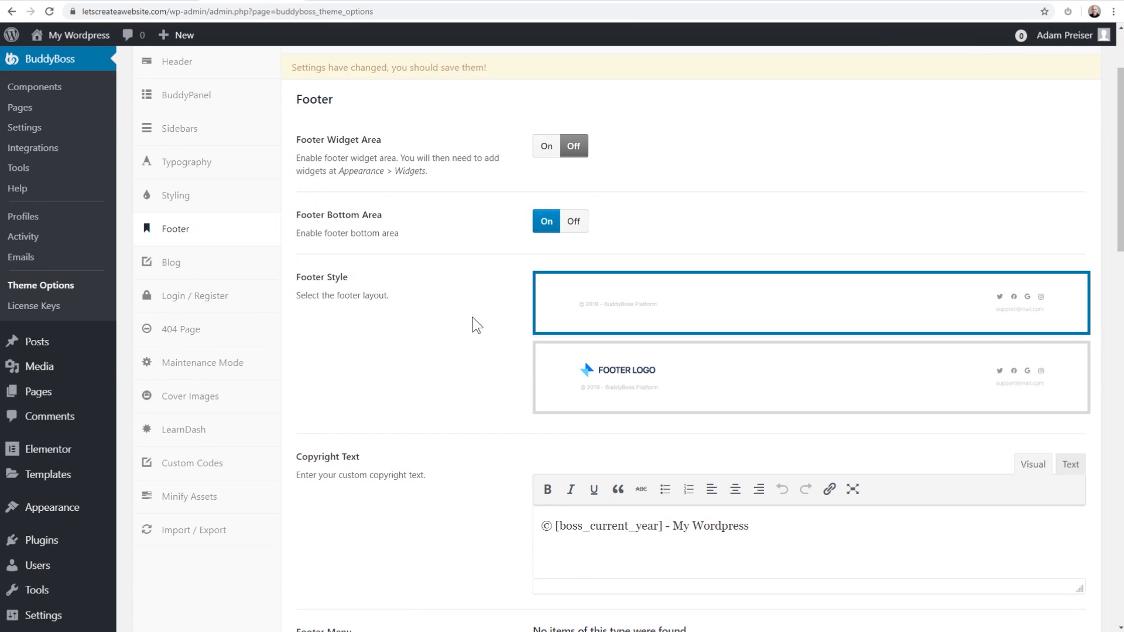
scroll(477, 325, "down", 1)
left_click(682, 300)
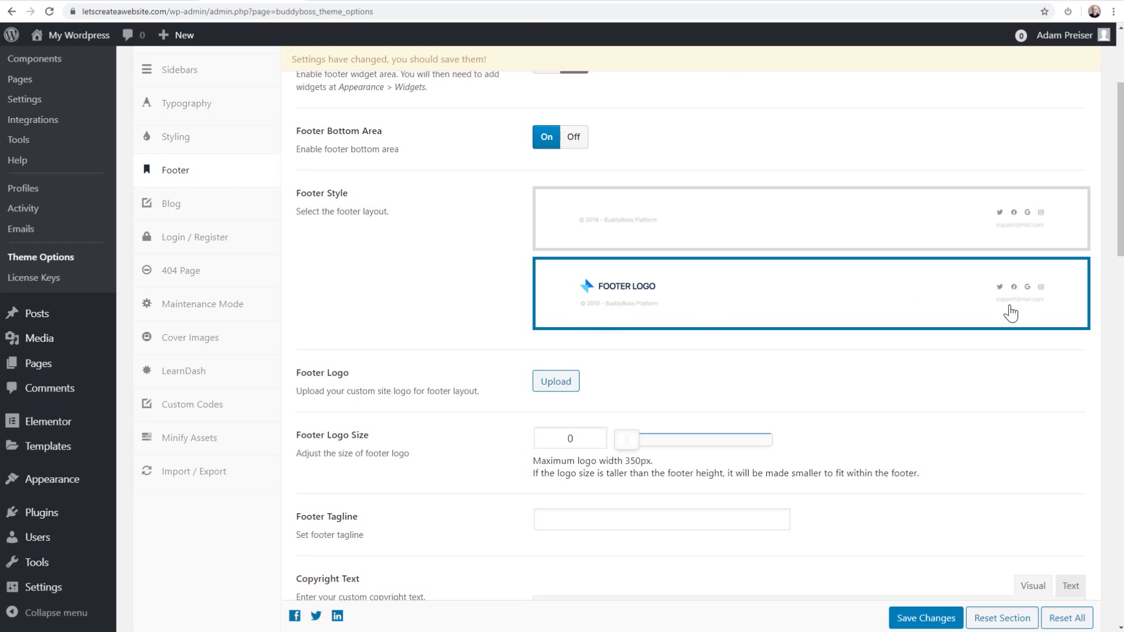
Step: Examine the footer logo, logo size, tagline and copyright text options, highlighting the site name and the [boss_current_year] shortcode
scroll(948, 328, "up", 1)
scroll(983, 319, "down", 2)
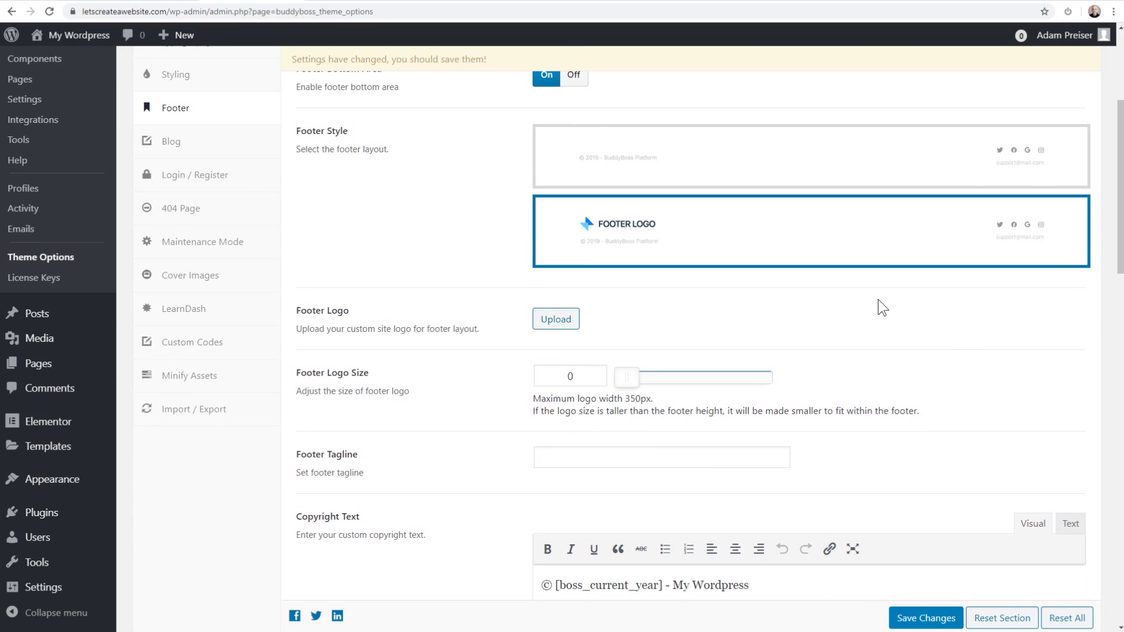
scroll(761, 302, "down", 1)
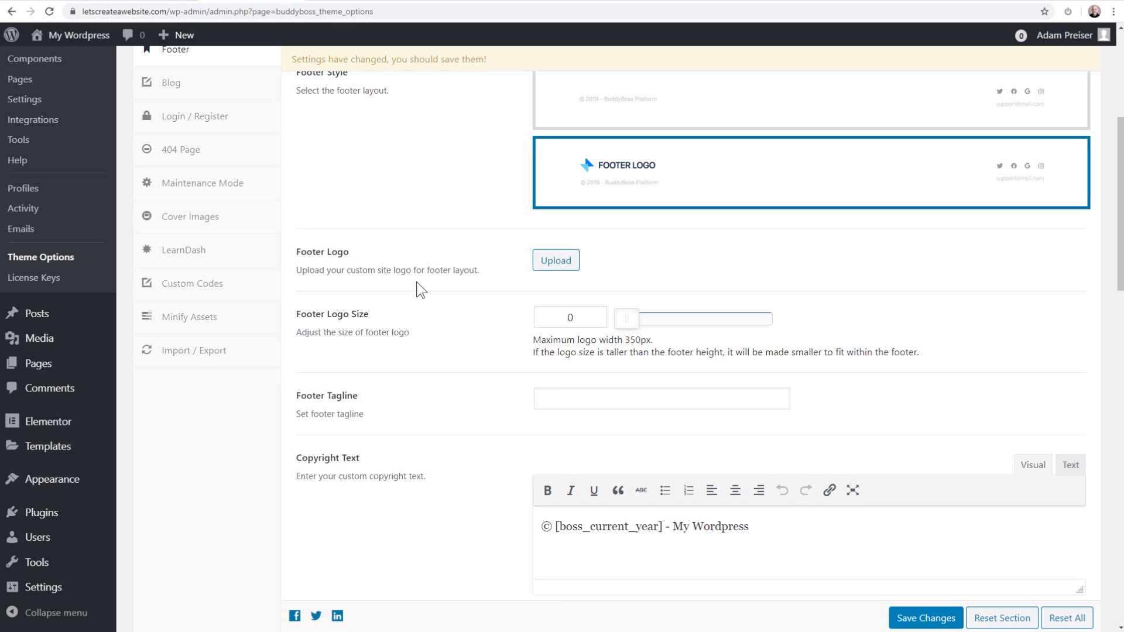
scroll(416, 282, "down", 2)
scroll(653, 224, "down", 1)
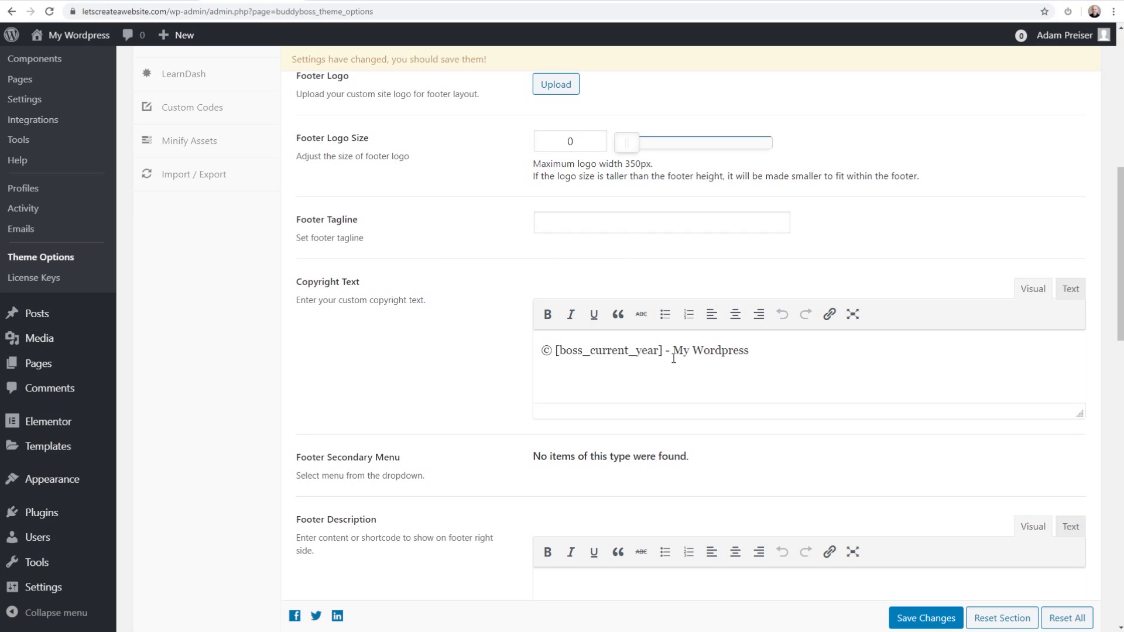
left_click_drag(672, 352, 775, 350)
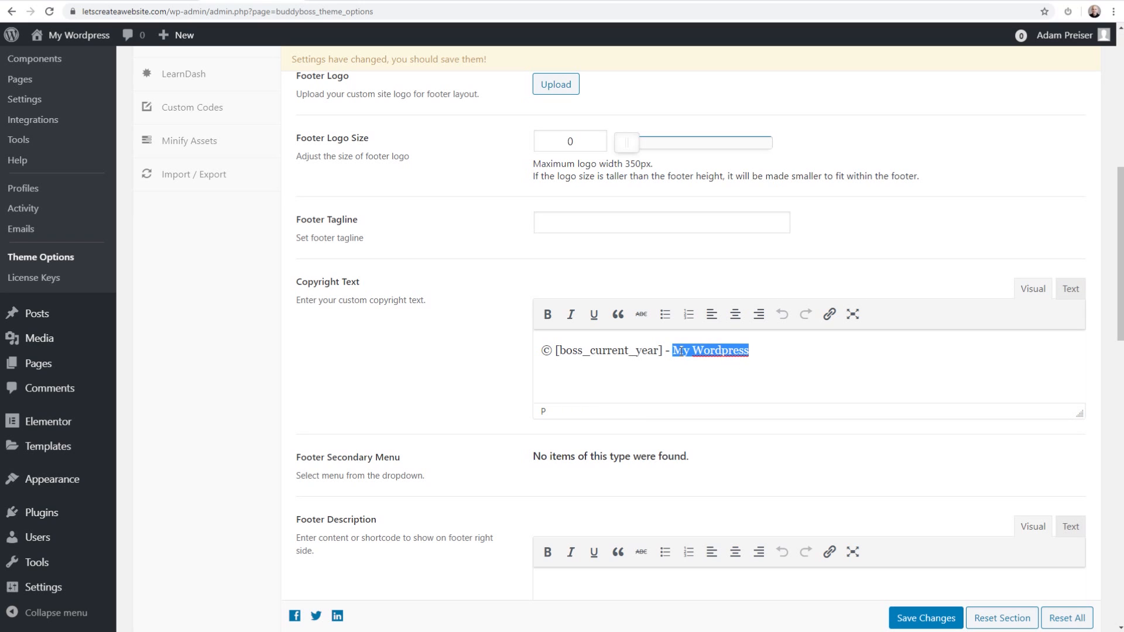
left_click_drag(662, 351, 555, 347)
left_click(486, 343)
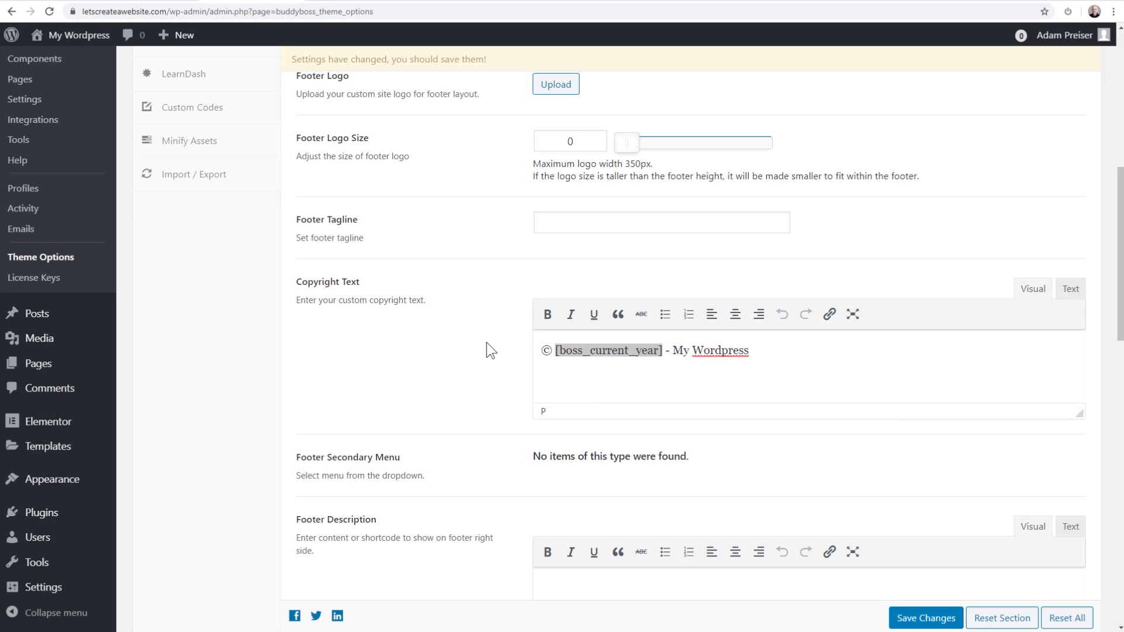
left_click(549, 380)
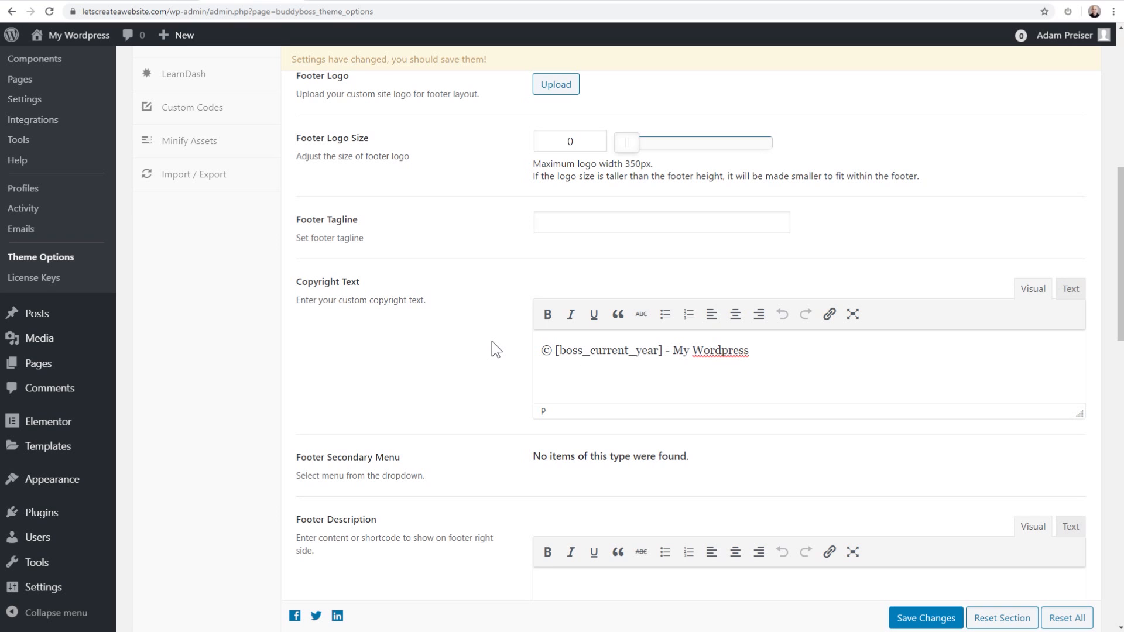
Step: Review the Footer Secondary Menu, Footer Description and Social Links options, including the Twitter field, and return to the footer style choices
scroll(492, 342, "down", 5)
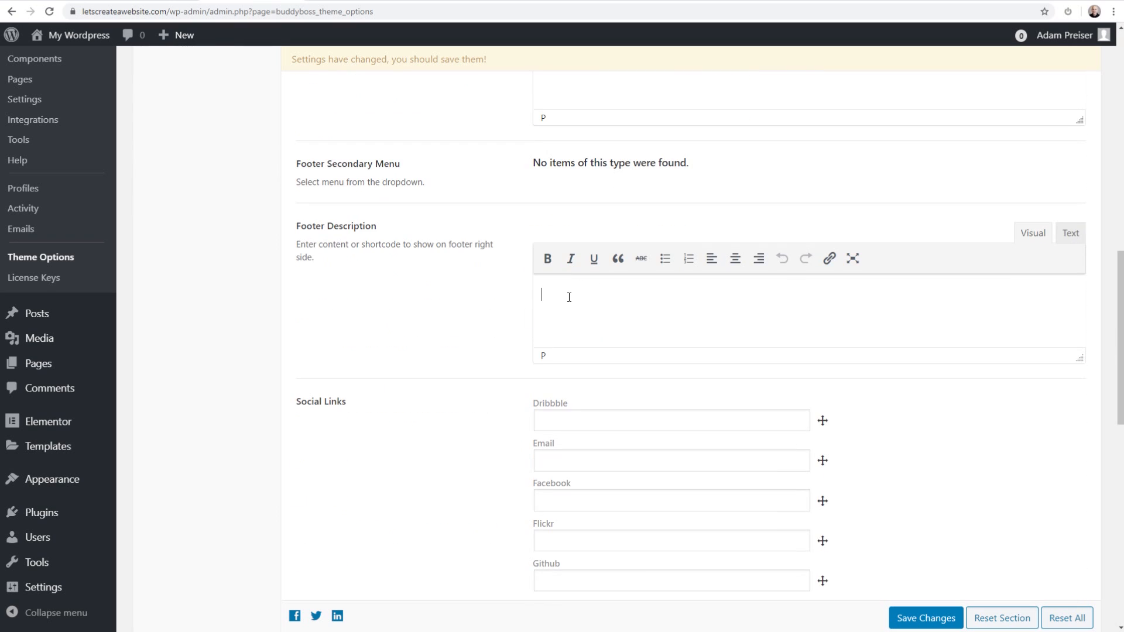
scroll(509, 300, "down", 4)
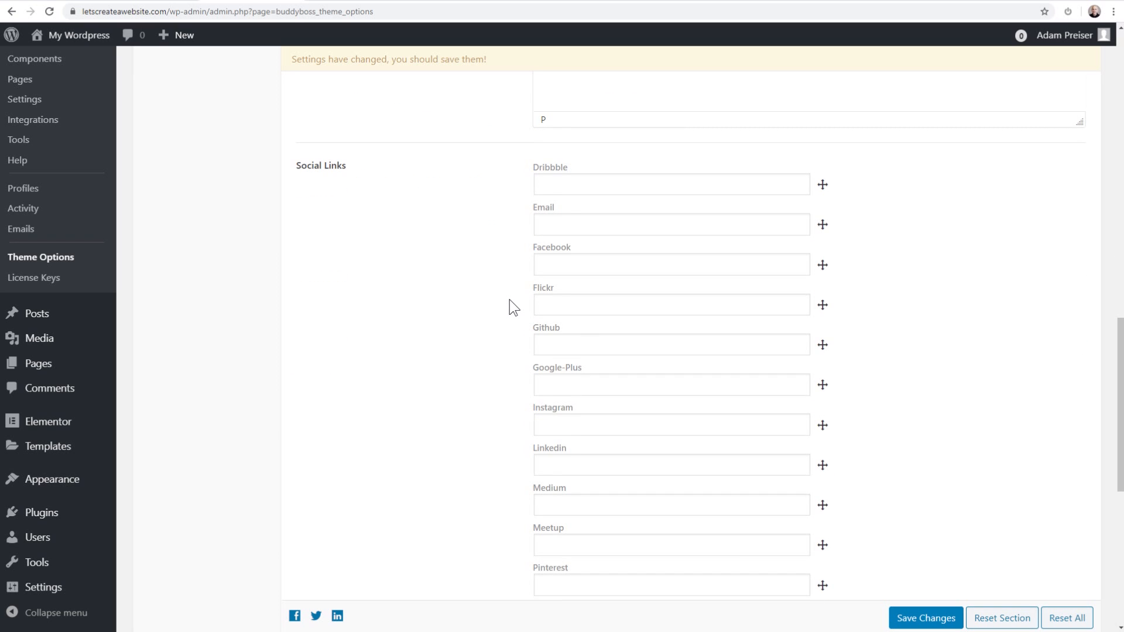
scroll(509, 299, "down", 1)
scroll(509, 299, "down", 7)
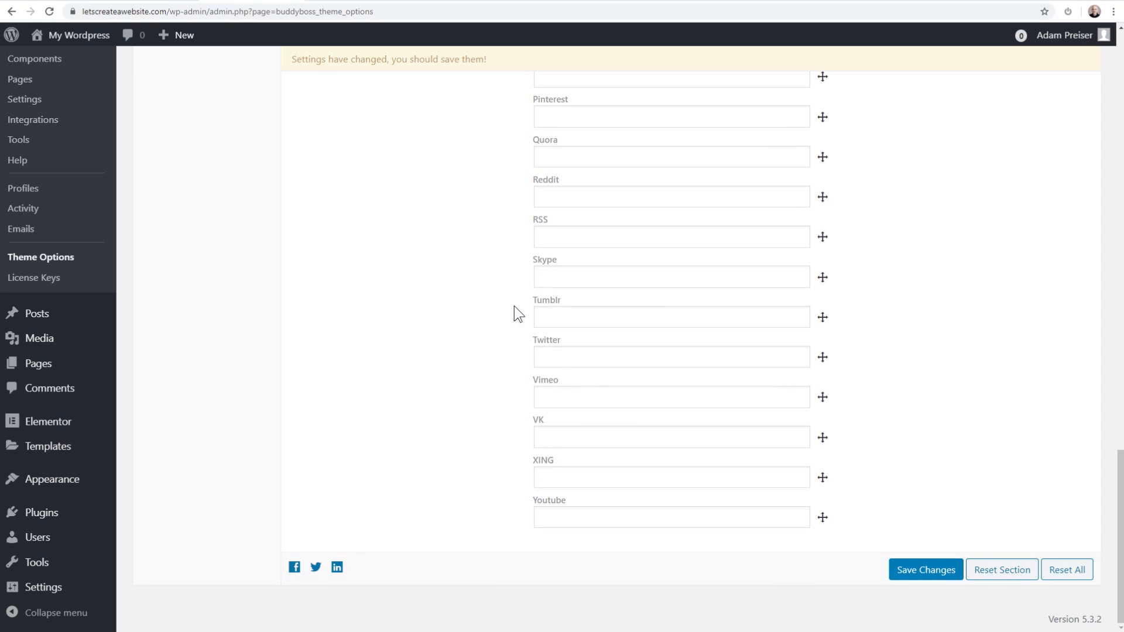
left_click(583, 355)
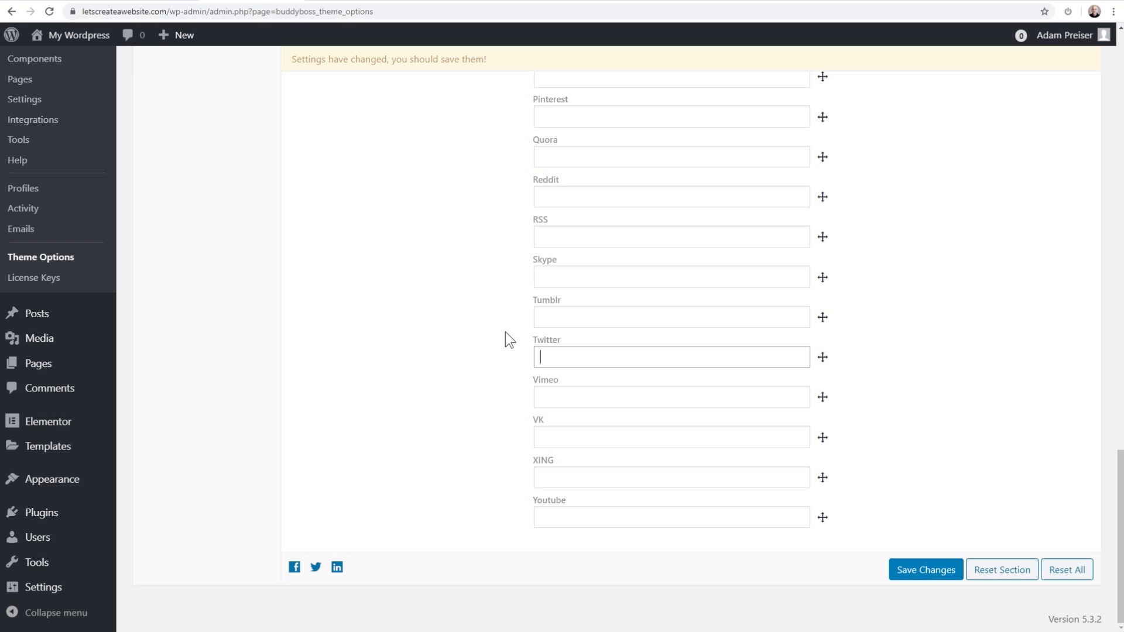
scroll(506, 333, "up", 12)
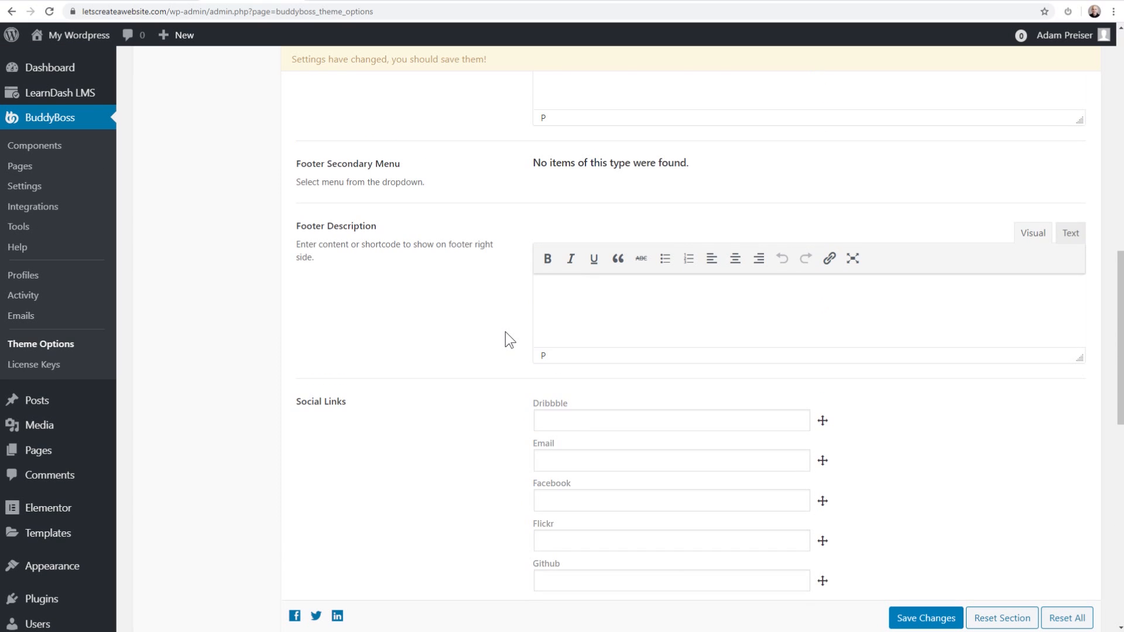
scroll(505, 331, "up", 5)
scroll(505, 331, "up", 2)
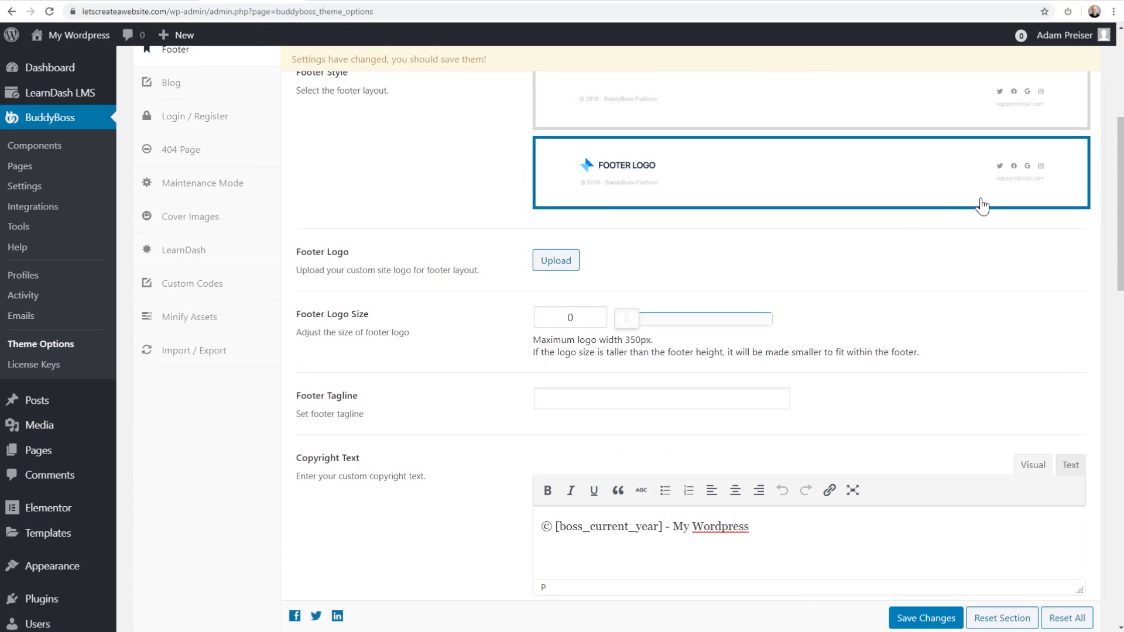
scroll(468, 302, "up", 3)
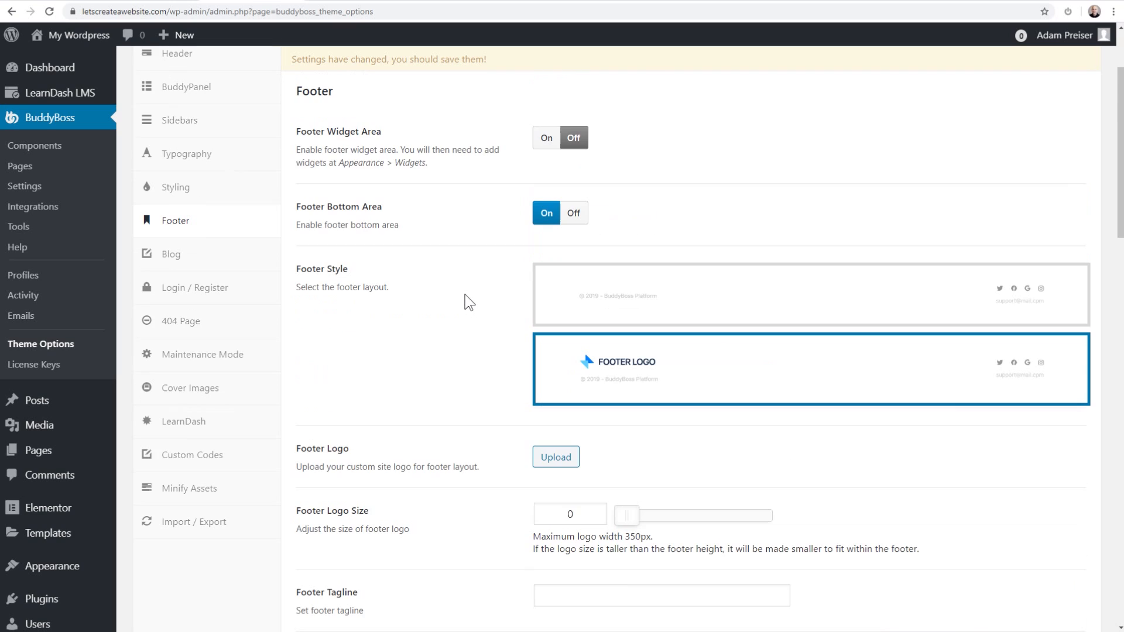
Step: Open the theme's Blog section and examine its archive layout, featured image, related posts, social share, profile link and newsletter options
left_click(174, 263)
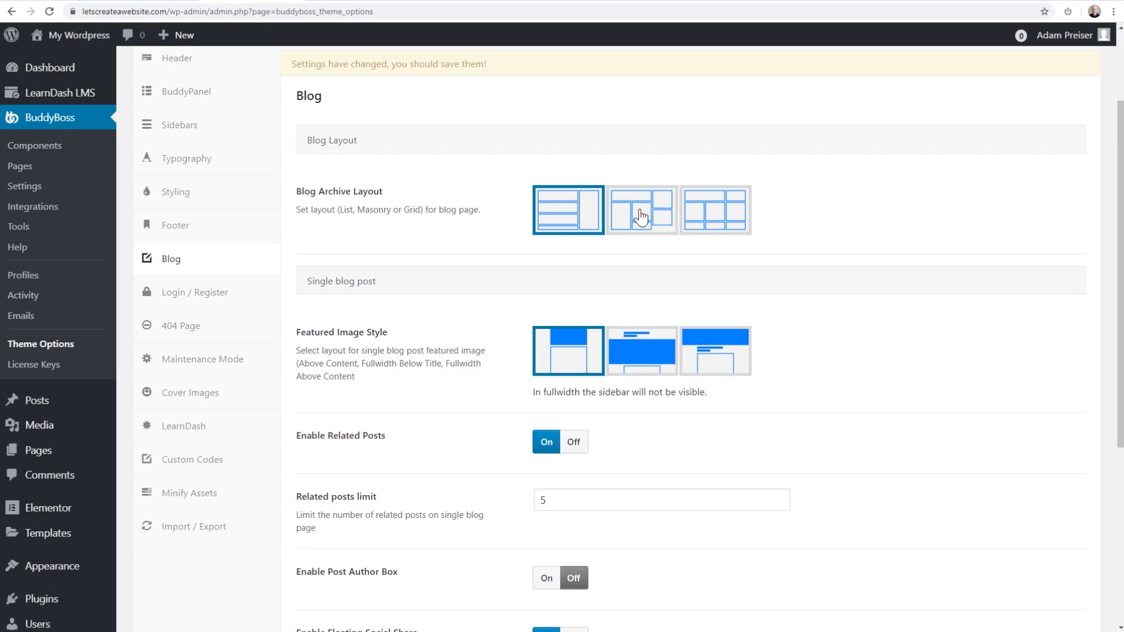
scroll(504, 213, "down", 3)
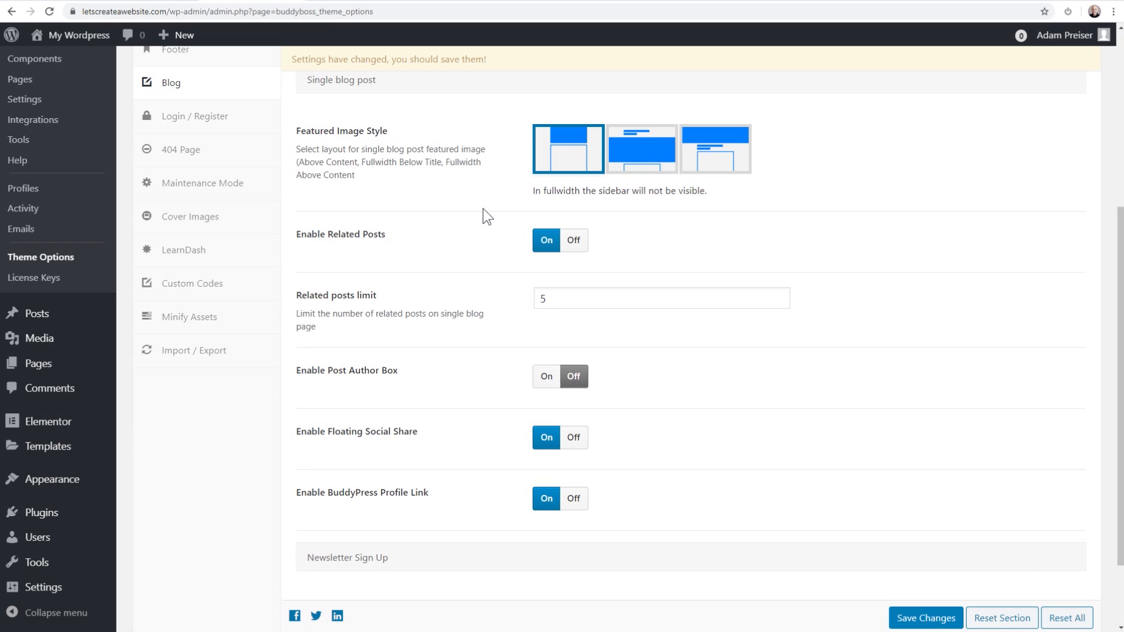
scroll(483, 209, "down", 1)
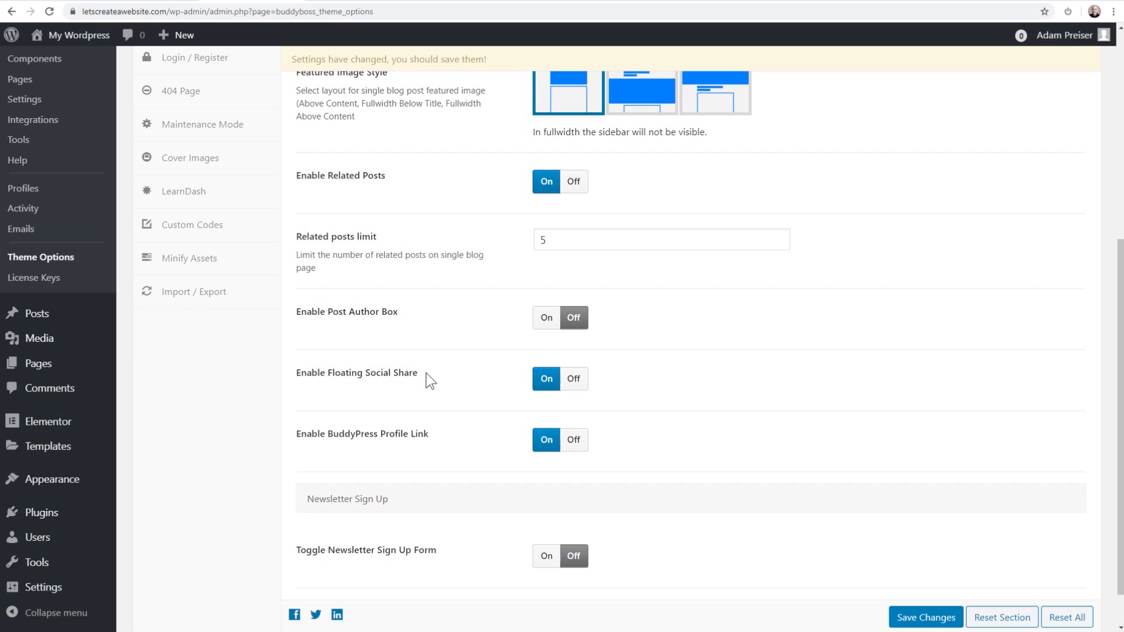
scroll(429, 381, "down", 1)
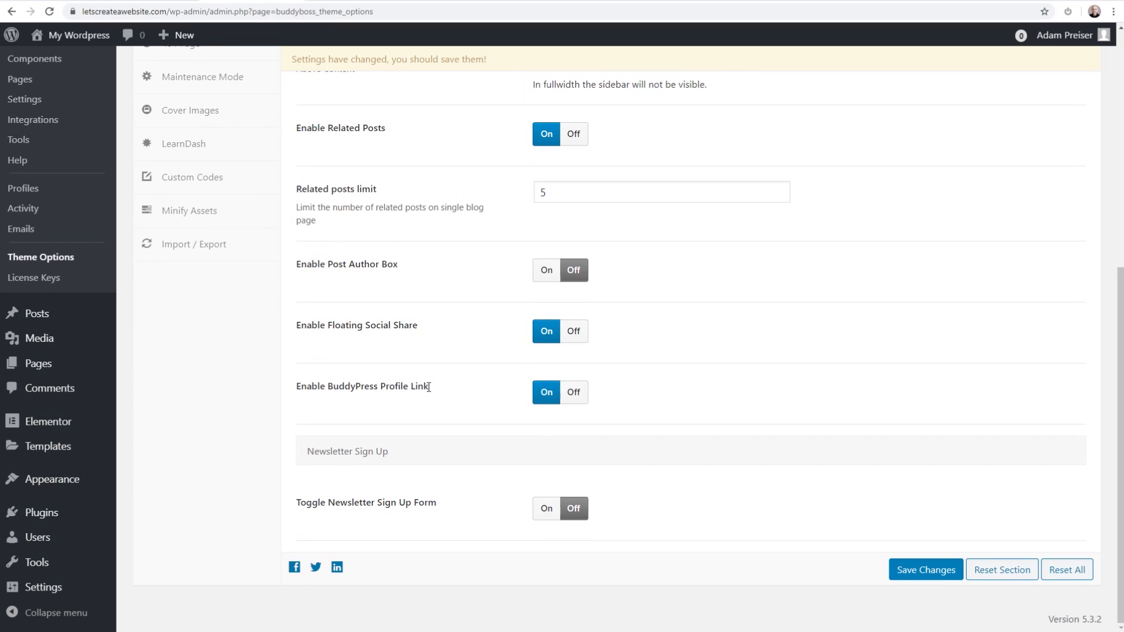
left_click_drag(324, 391, 434, 398)
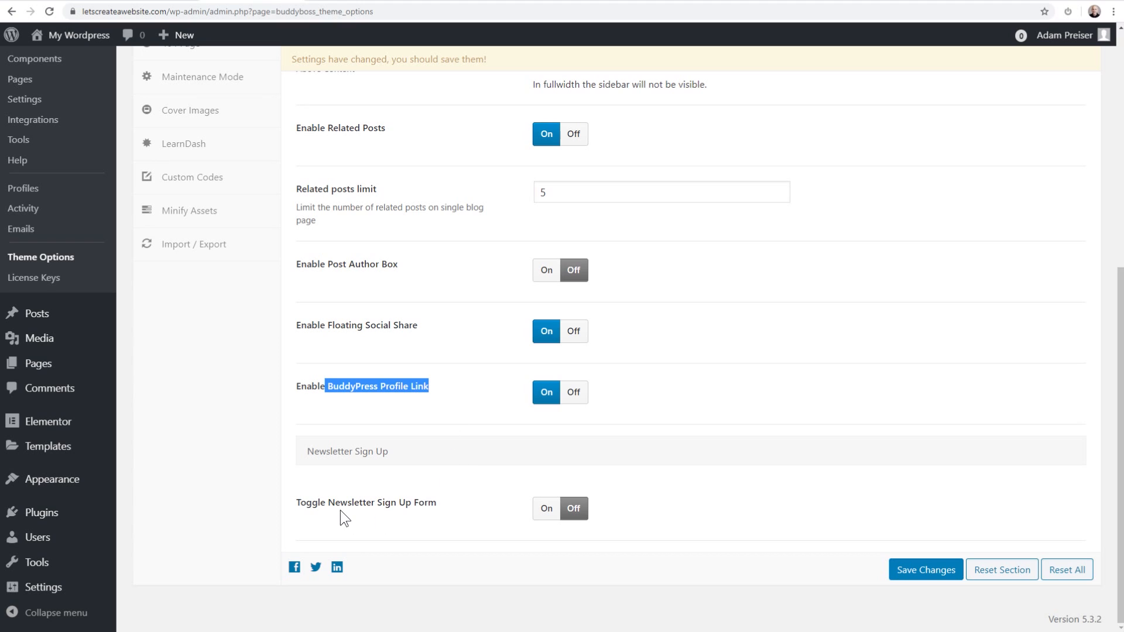
left_click_drag(327, 503, 448, 506)
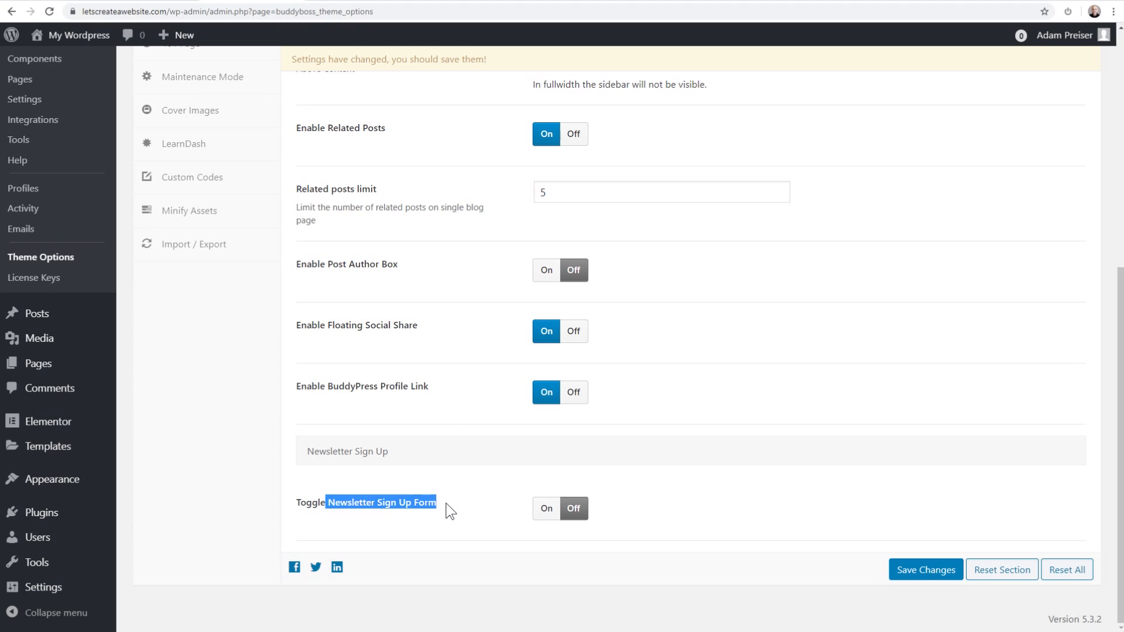
scroll(433, 463, "up", 7)
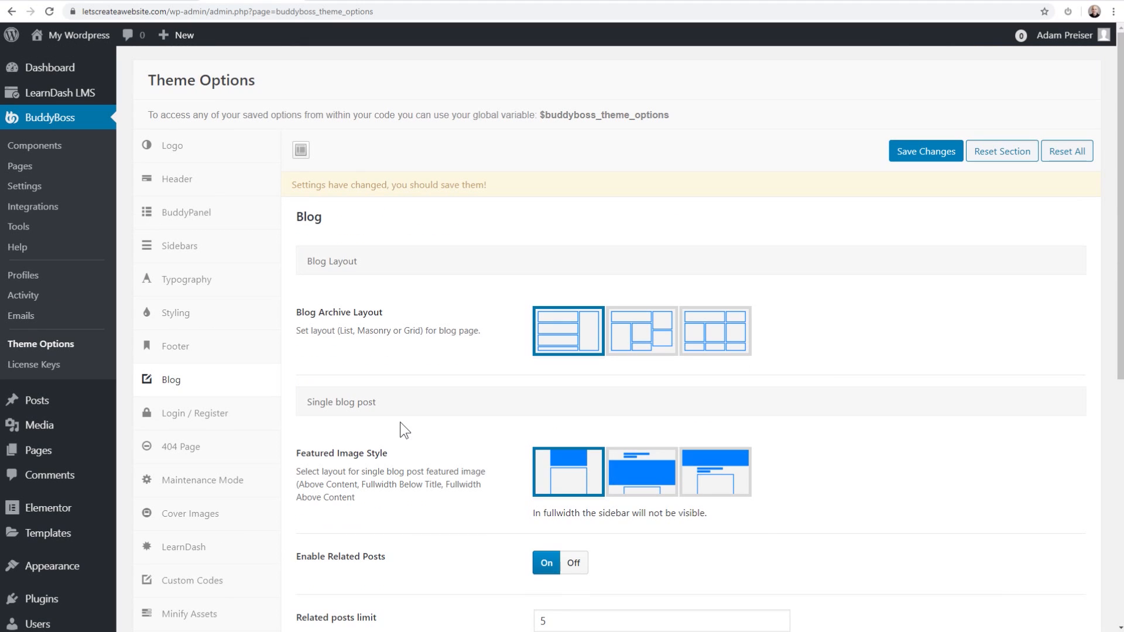
scroll(351, 381, "down", 3)
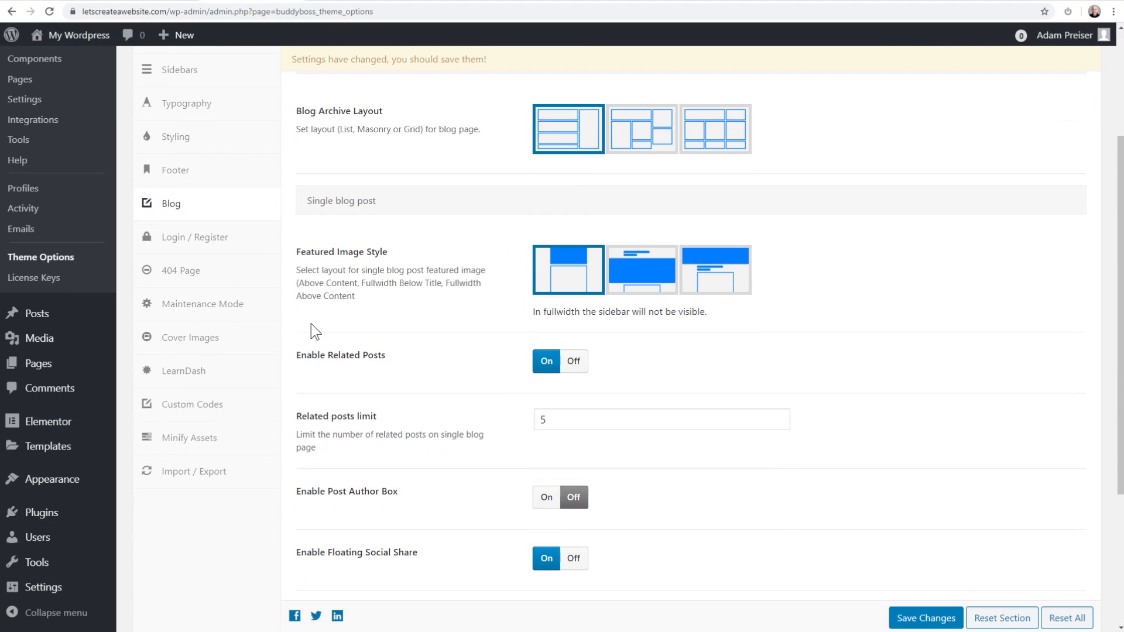
Step: Open the Login / Register section and review its custom screen, logo, logo width and background options
left_click(220, 244)
scroll(401, 369, "up", 3)
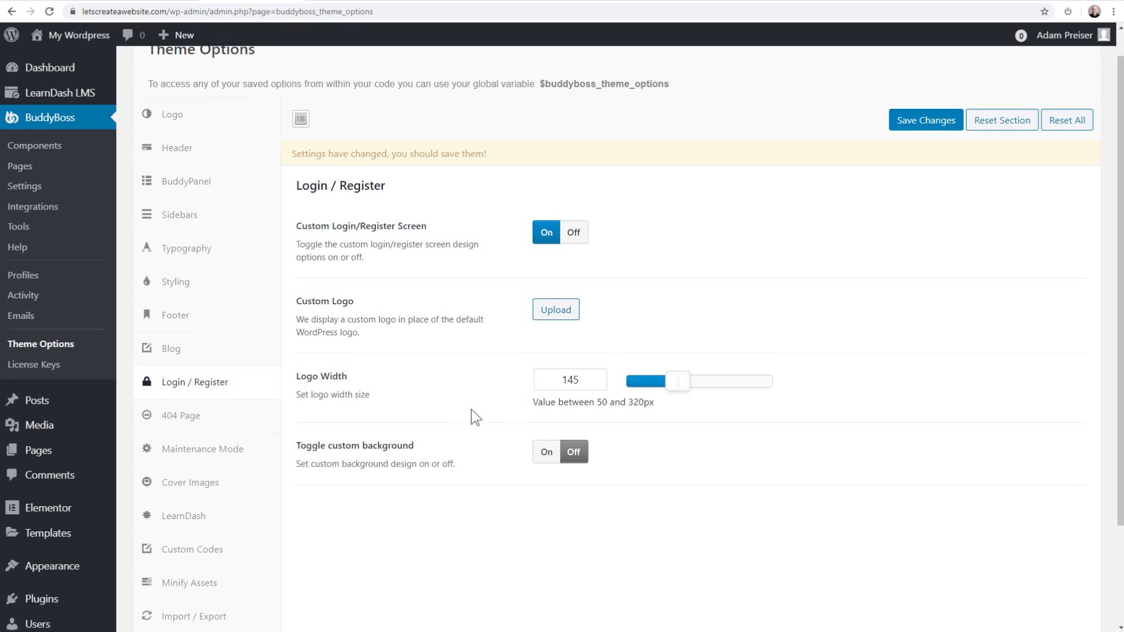
scroll(471, 410, "down", 1)
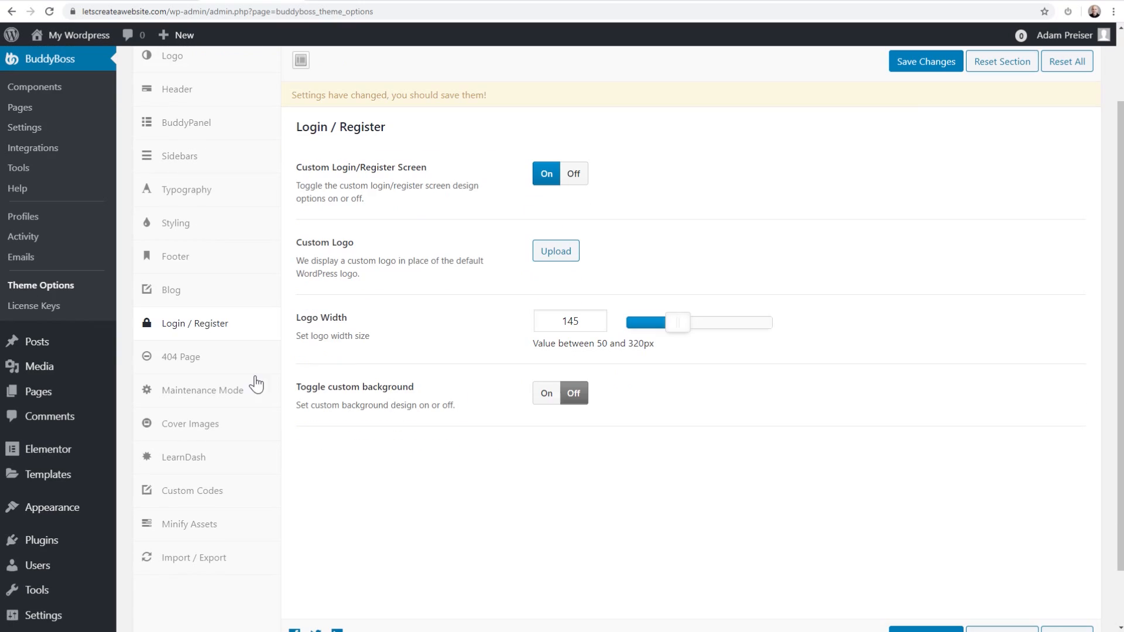
Step: Open the 404 Page section and check its title, description, image and button settings
left_click(194, 368)
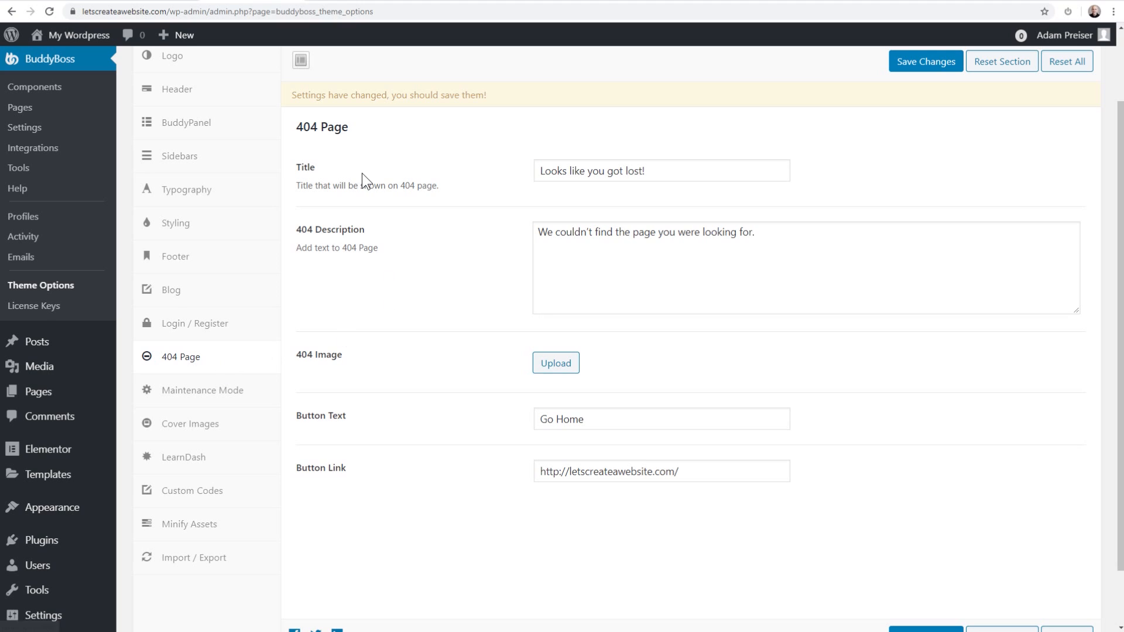
left_click_drag(294, 130, 363, 128)
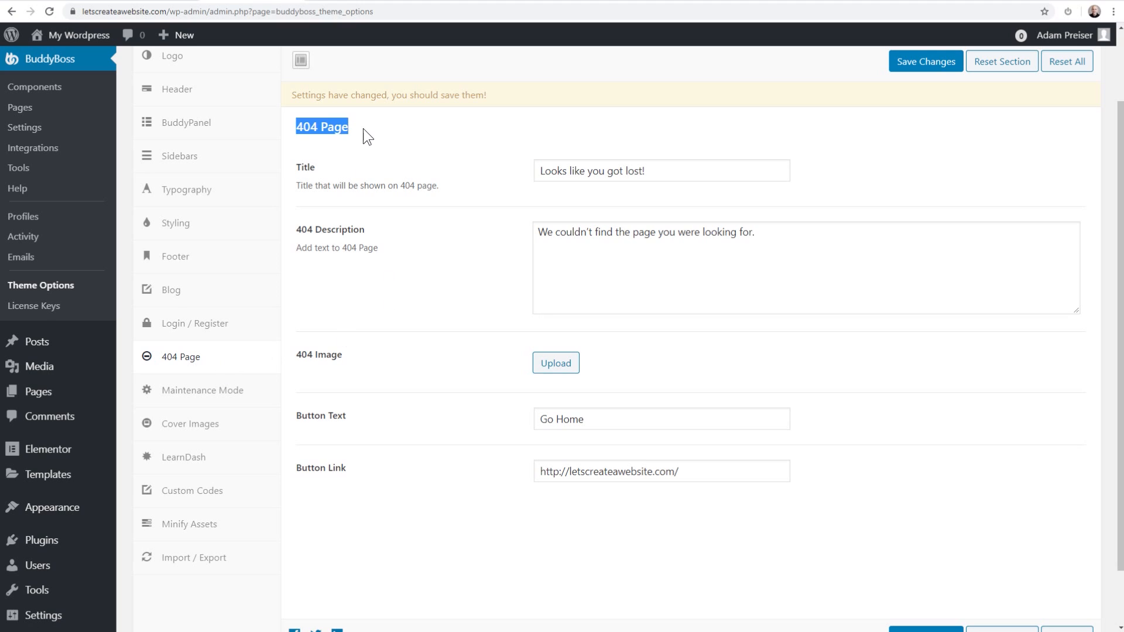
left_click_drag(647, 170, 502, 184)
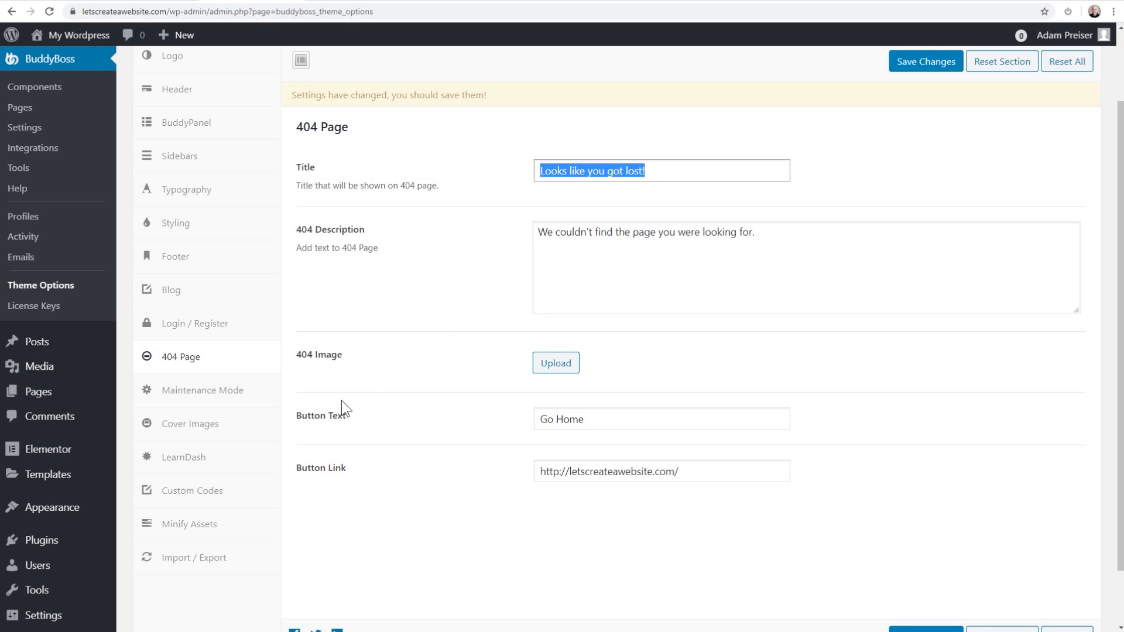
Step: Check the Maintenance Mode setting and open the Cover Images section for member profiles and social groups
left_click(208, 395)
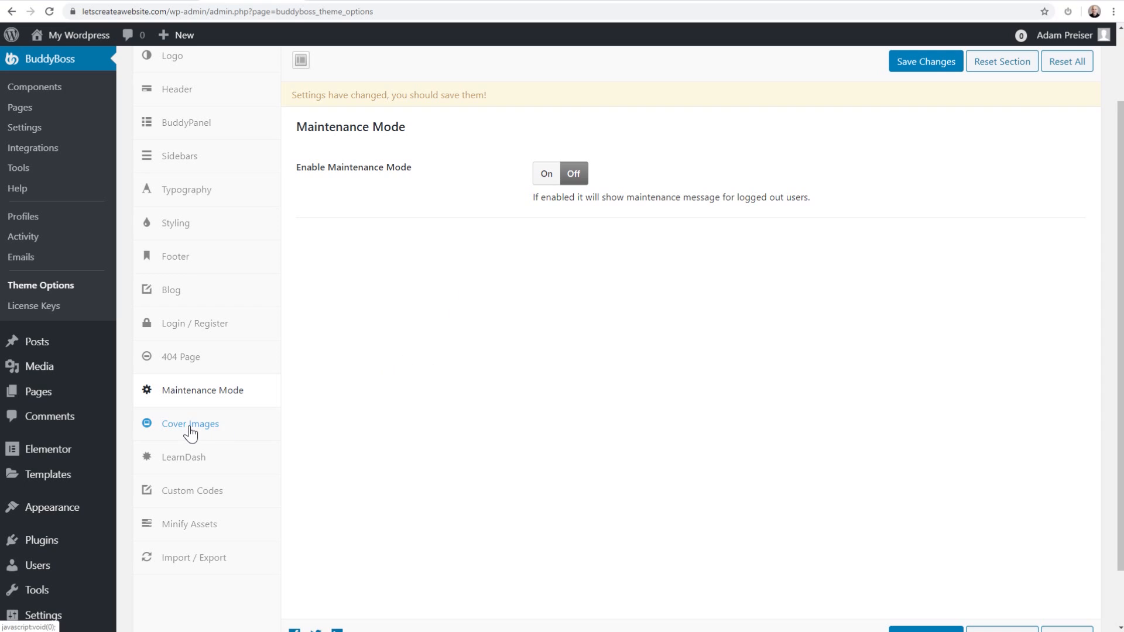
left_click(221, 432)
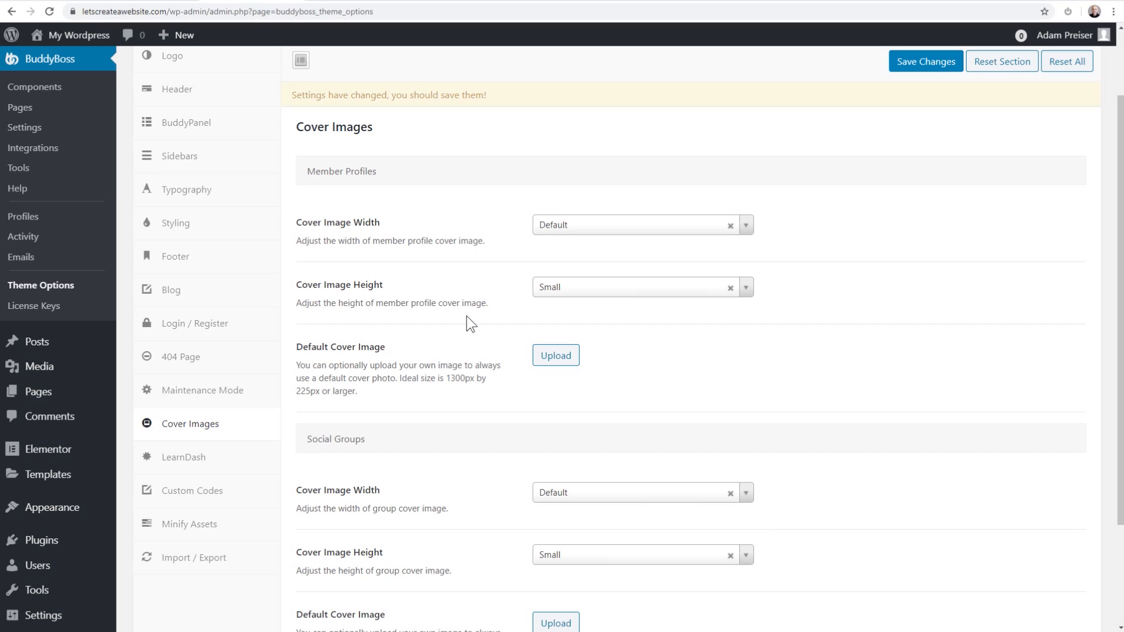
Step: Check the member profile cover image width choices and view the Architecture group's cover image on the BuddyBoss demo site
left_click(636, 230)
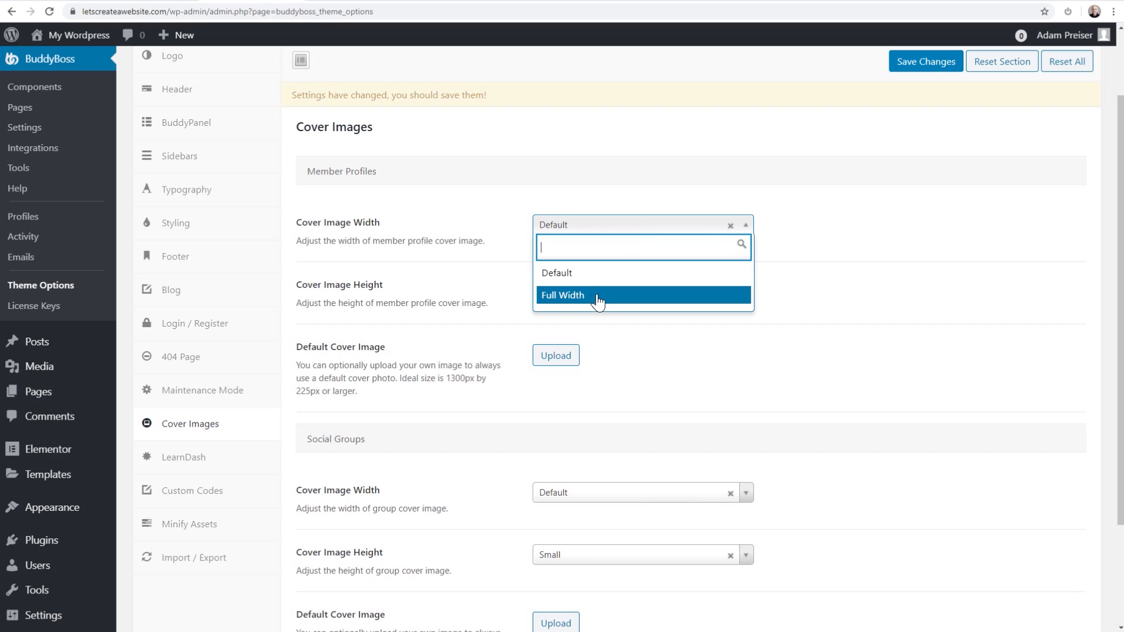
left_click(483, 241)
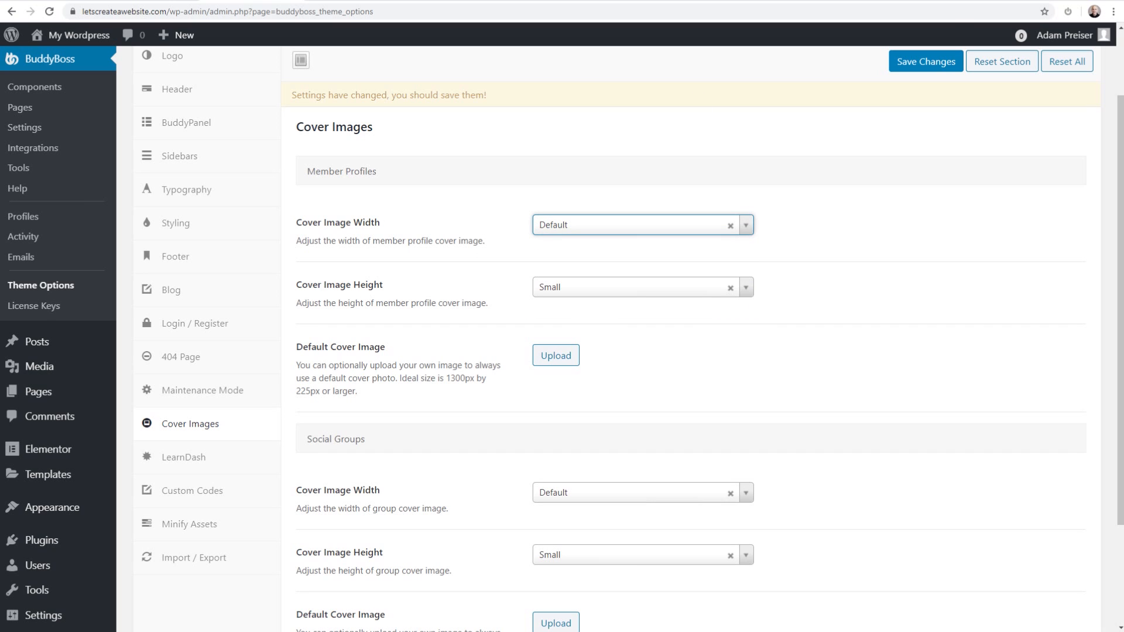
left_click(961, 1)
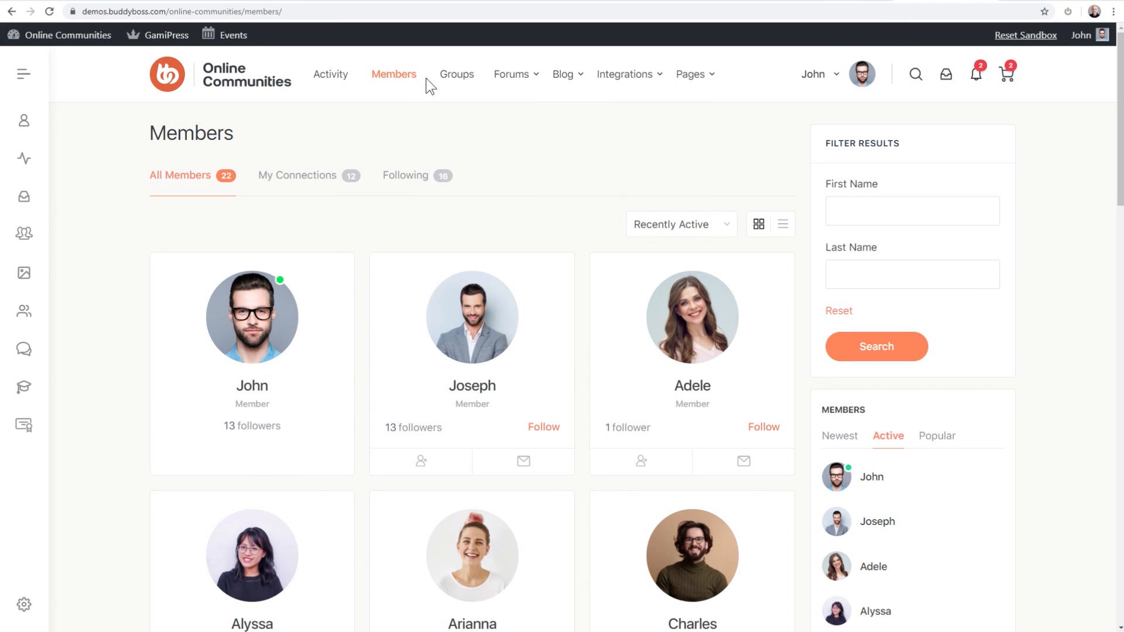
left_click(456, 77)
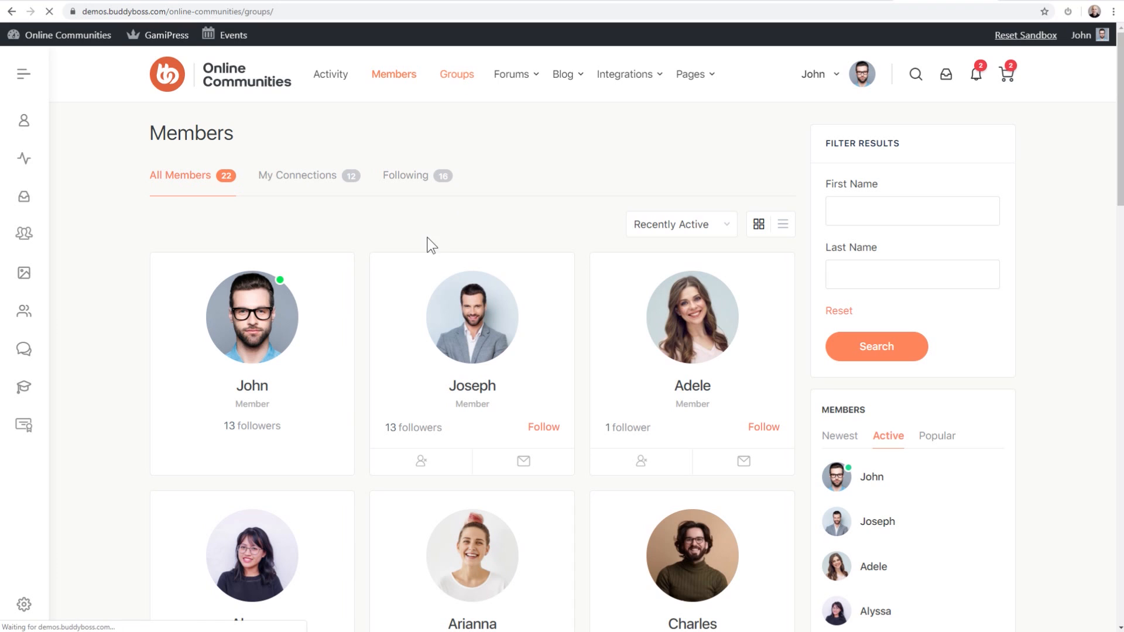
left_click(269, 310)
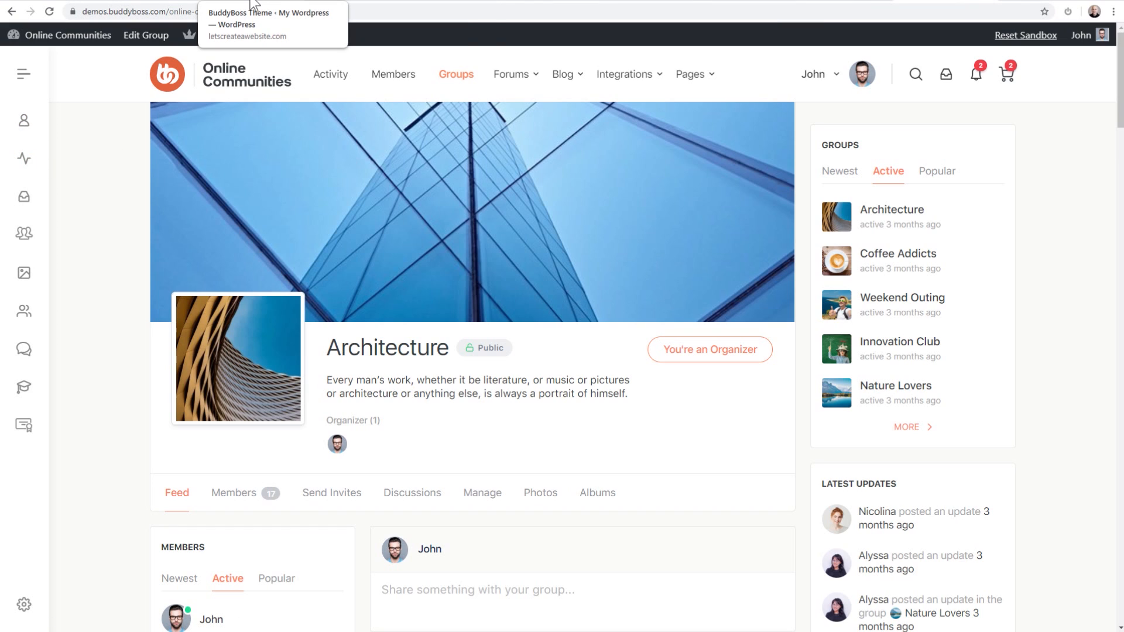
Step: Return to the WordPress theme options and review the cover image height and default image settings for member profiles and social groups
left_click(284, 2)
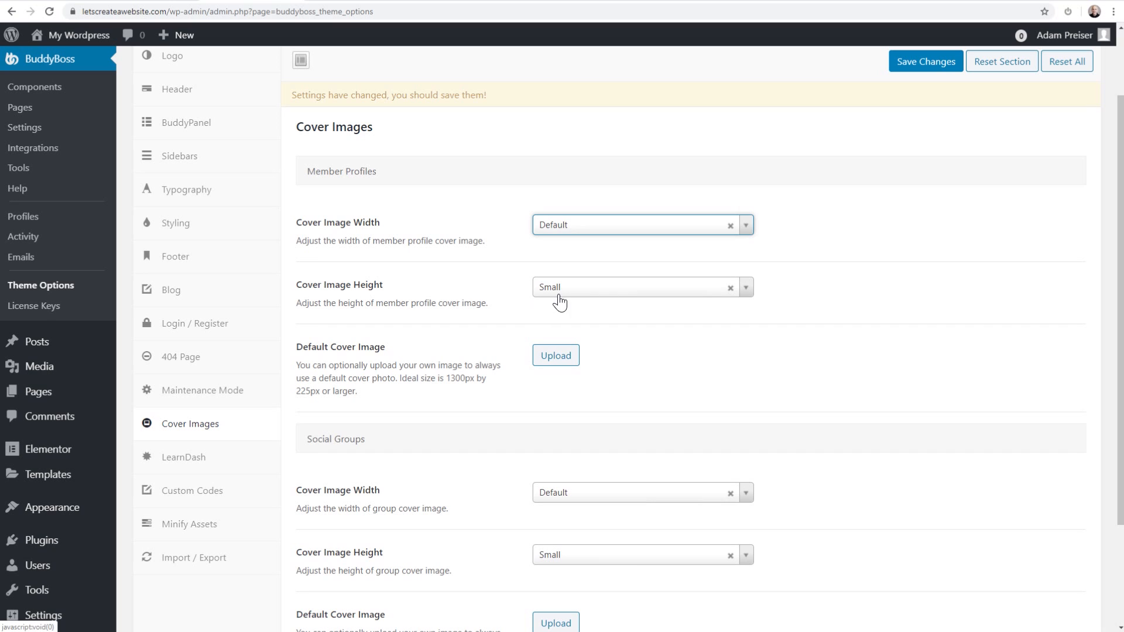
left_click(579, 293)
left_click(459, 269)
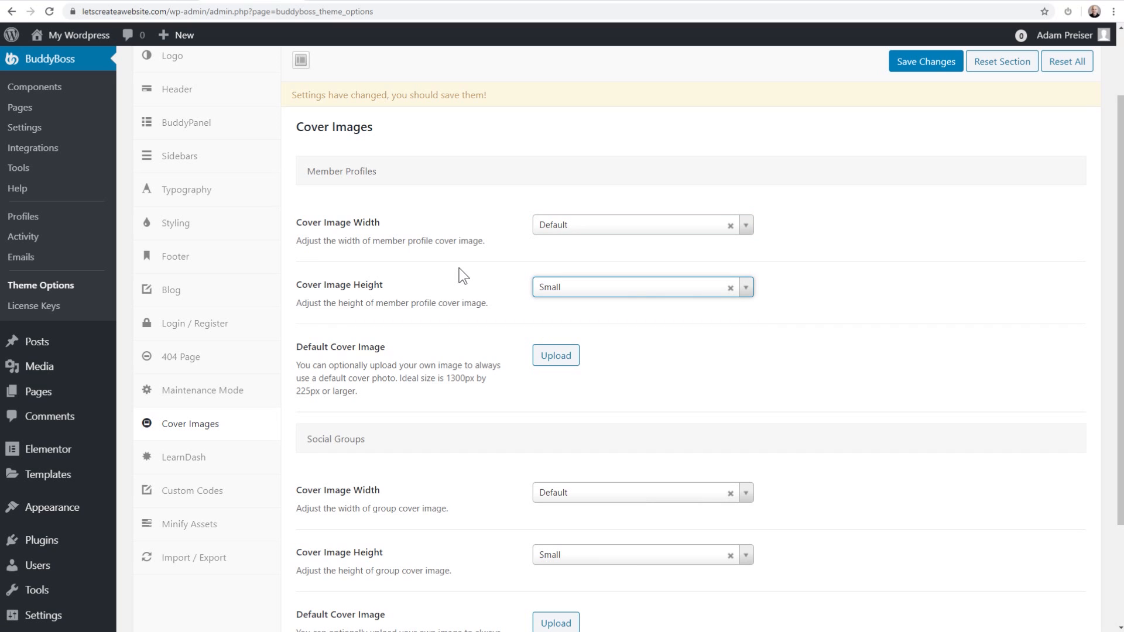
scroll(459, 268, "down", 3)
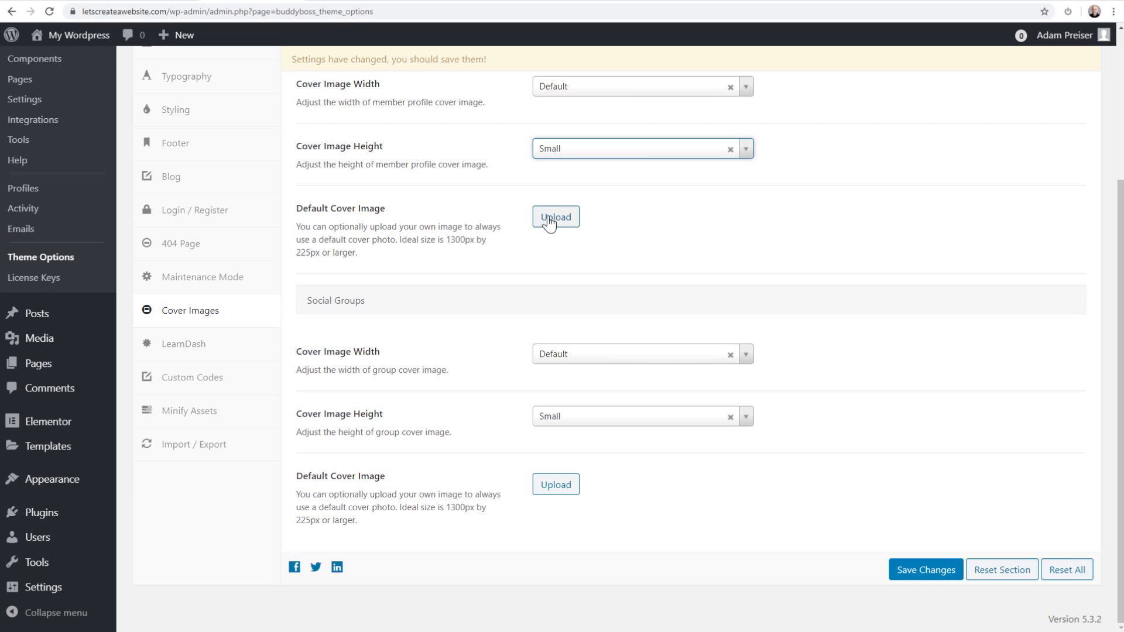
scroll(518, 229, "up", 3)
left_click_drag(310, 231, 387, 231)
scroll(393, 261, "down", 3)
left_click_drag(373, 307, 313, 304)
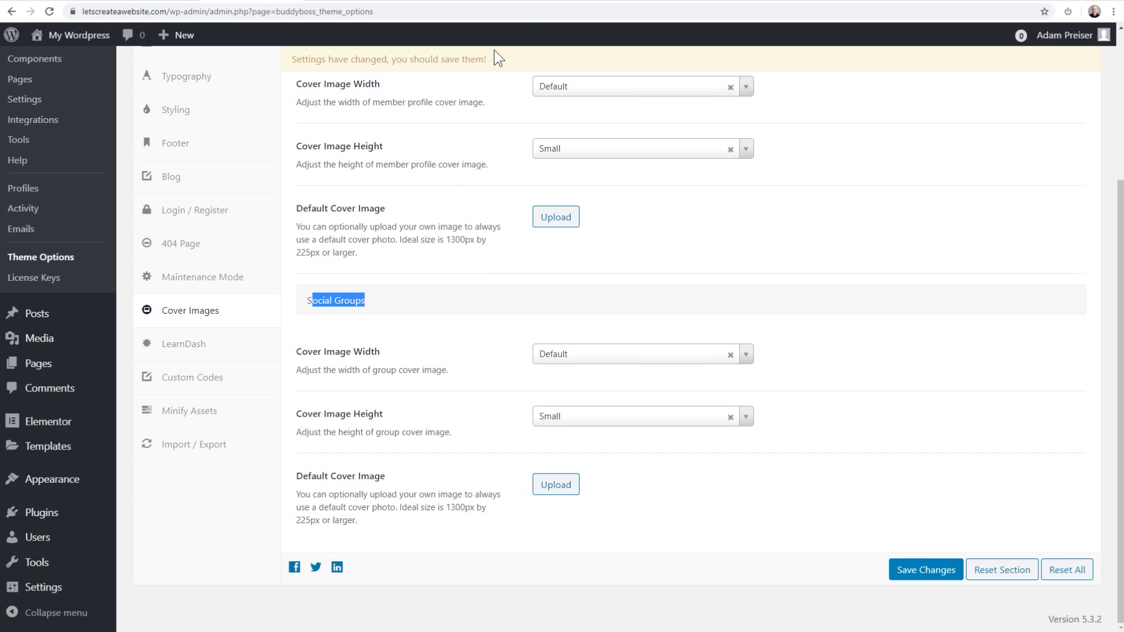
Step: On Pexels, browse the suggested crowd photos and open the one of people sitting on the grass in a park
left_click(546, 2)
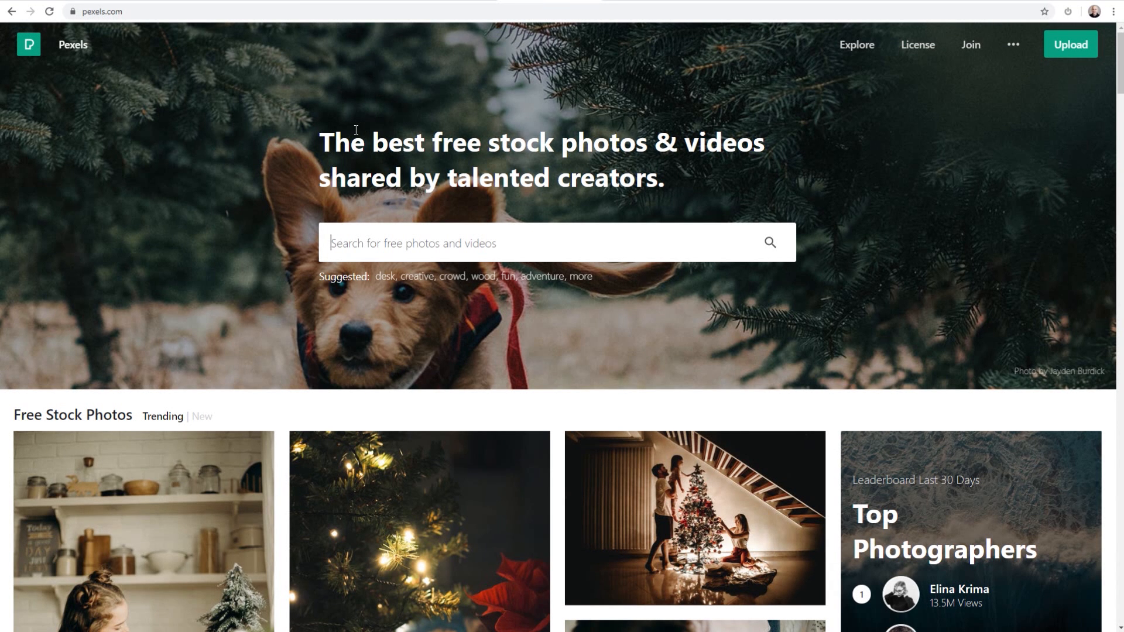
left_click(396, 236)
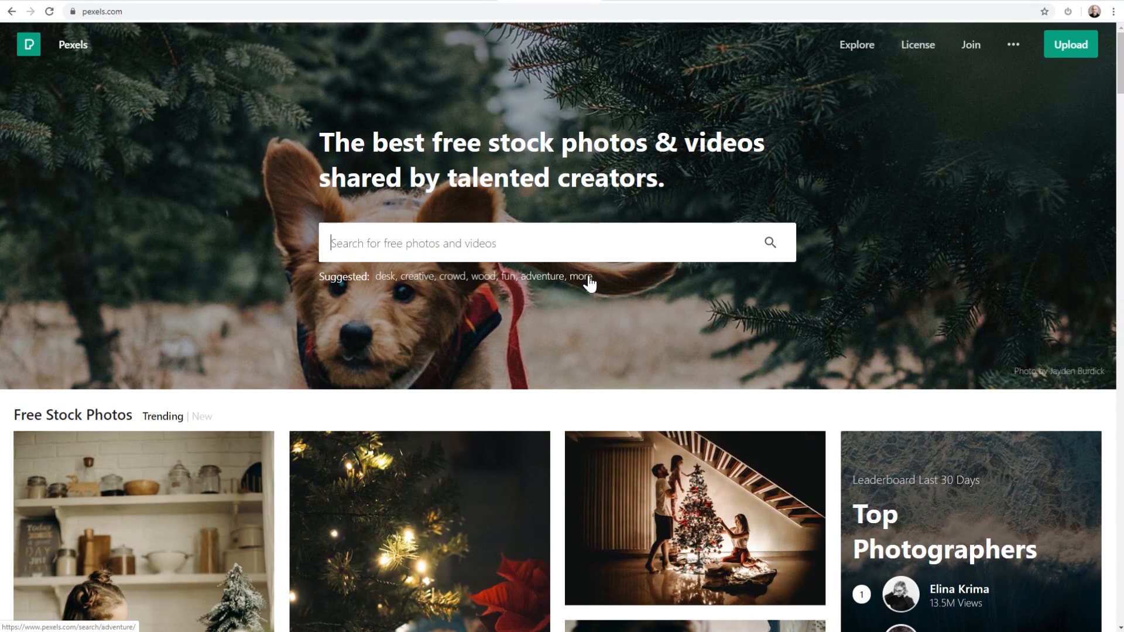
left_click(451, 281)
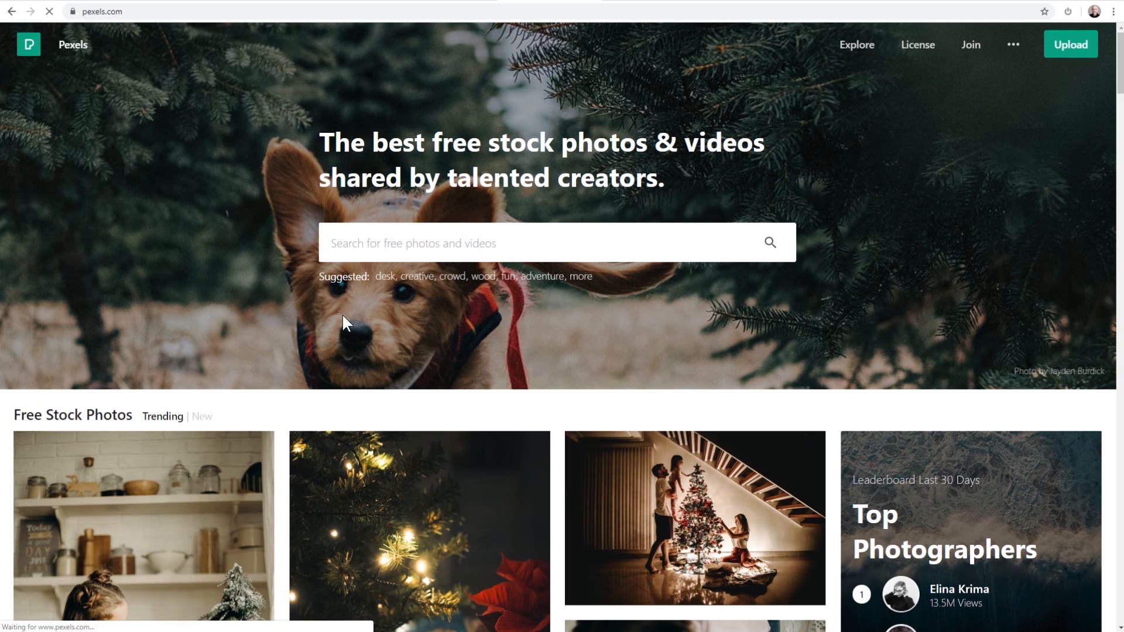
scroll(570, 312, "down", 8)
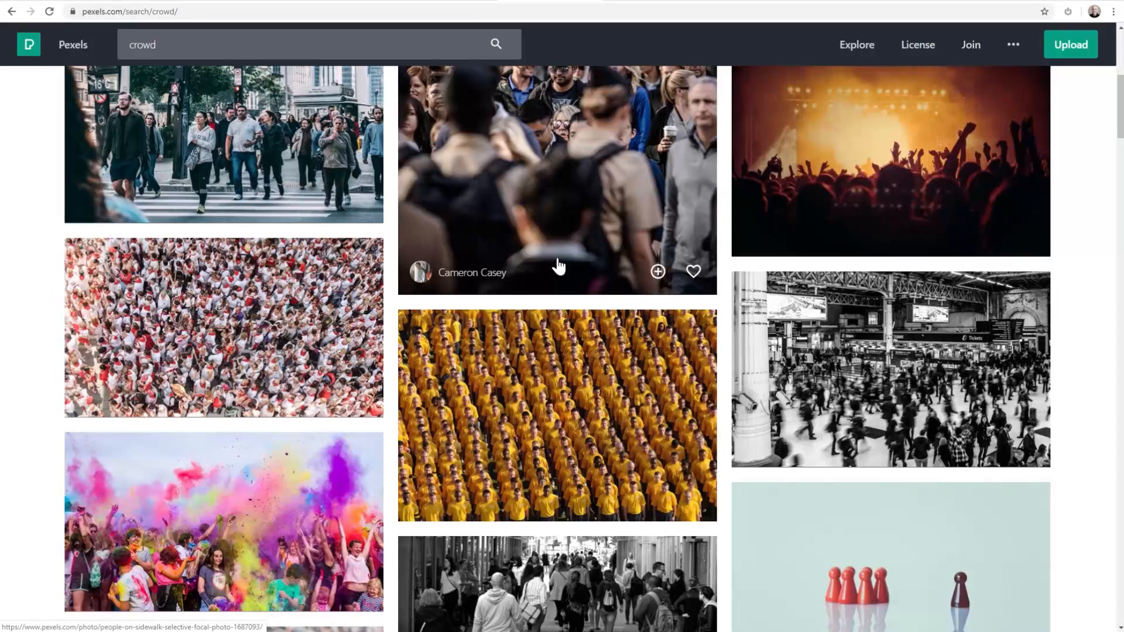
scroll(556, 264, "down", 5)
scroll(553, 261, "down", 14)
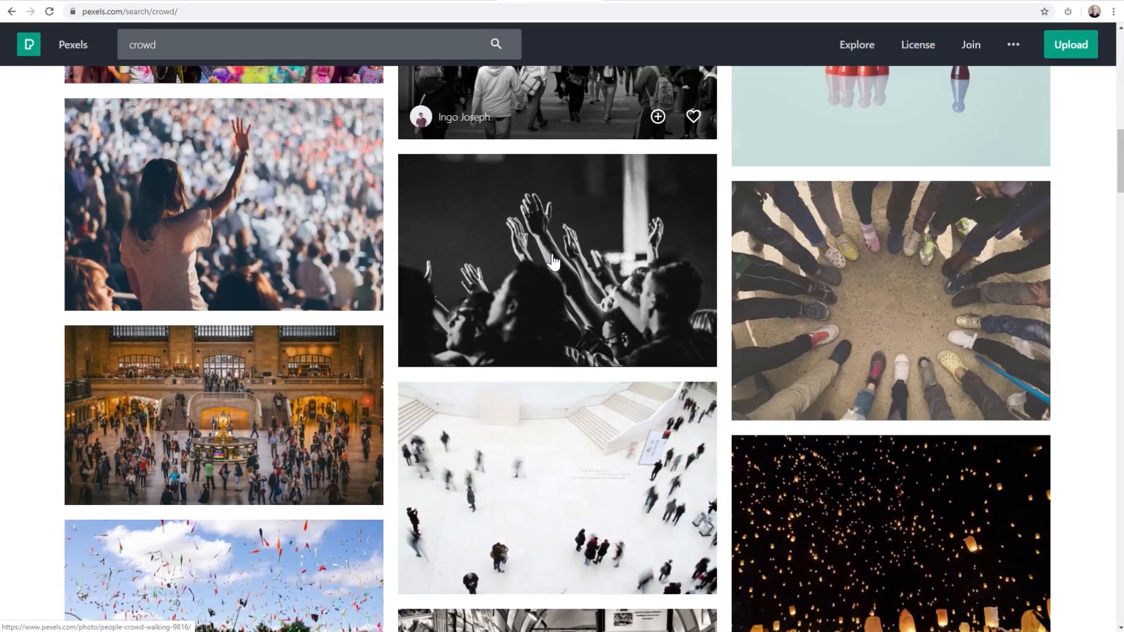
scroll(553, 260, "down", 6)
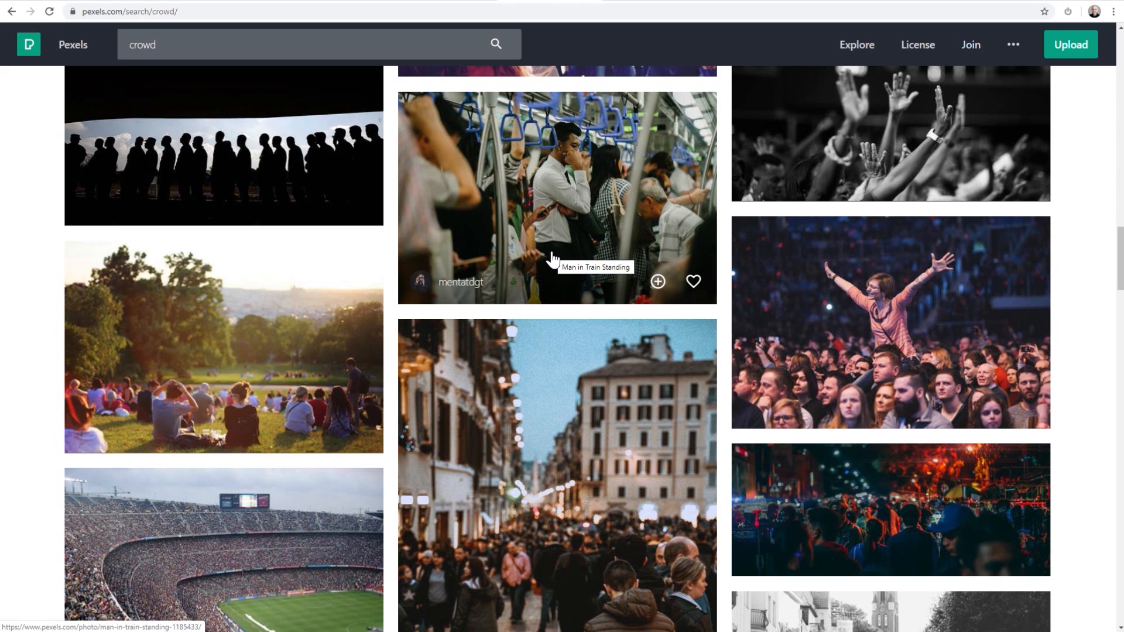
scroll(550, 257, "up", 1)
scroll(551, 257, "down", 2)
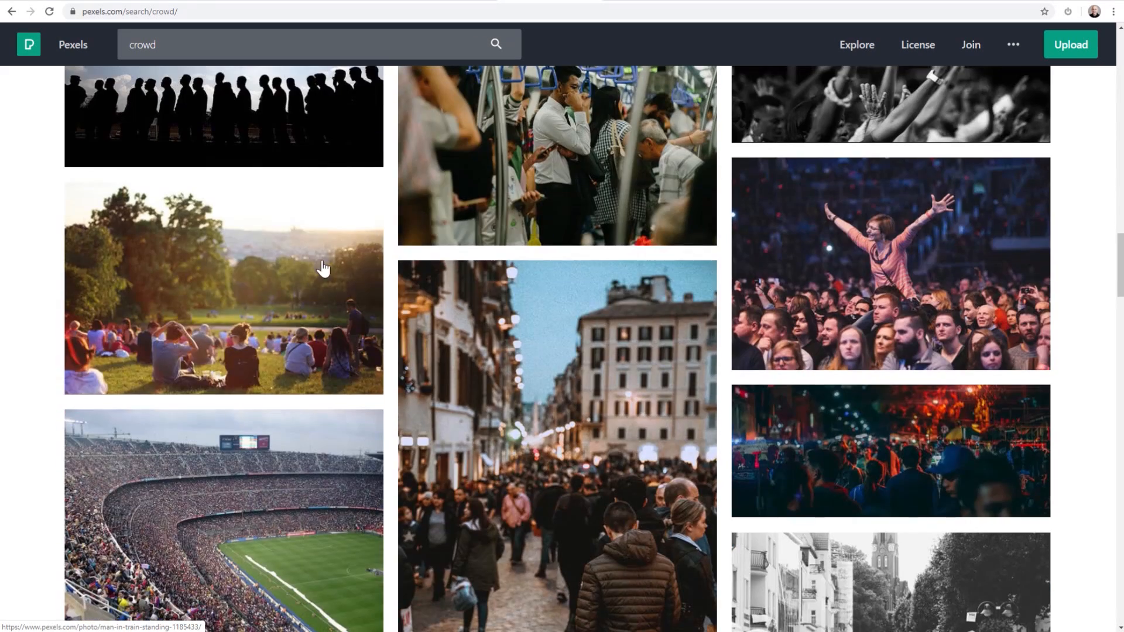
left_click(244, 300)
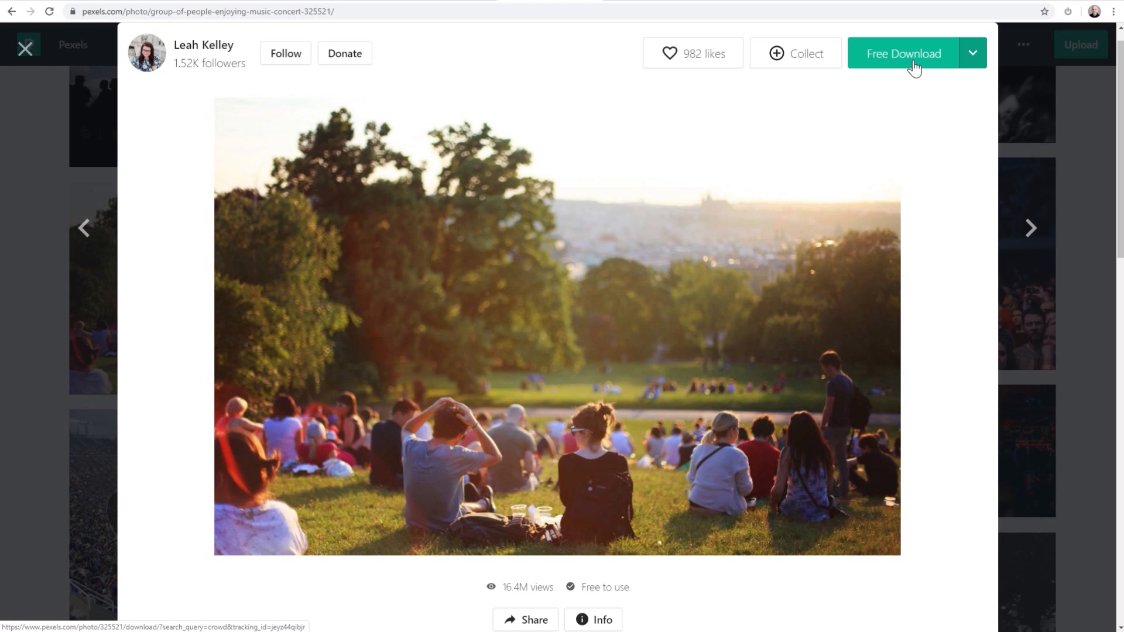
Step: Download the park photo in the Medium (1280 x 853) size and dismiss the browser's download bar
left_click(974, 56)
mouse_move(973, 56)
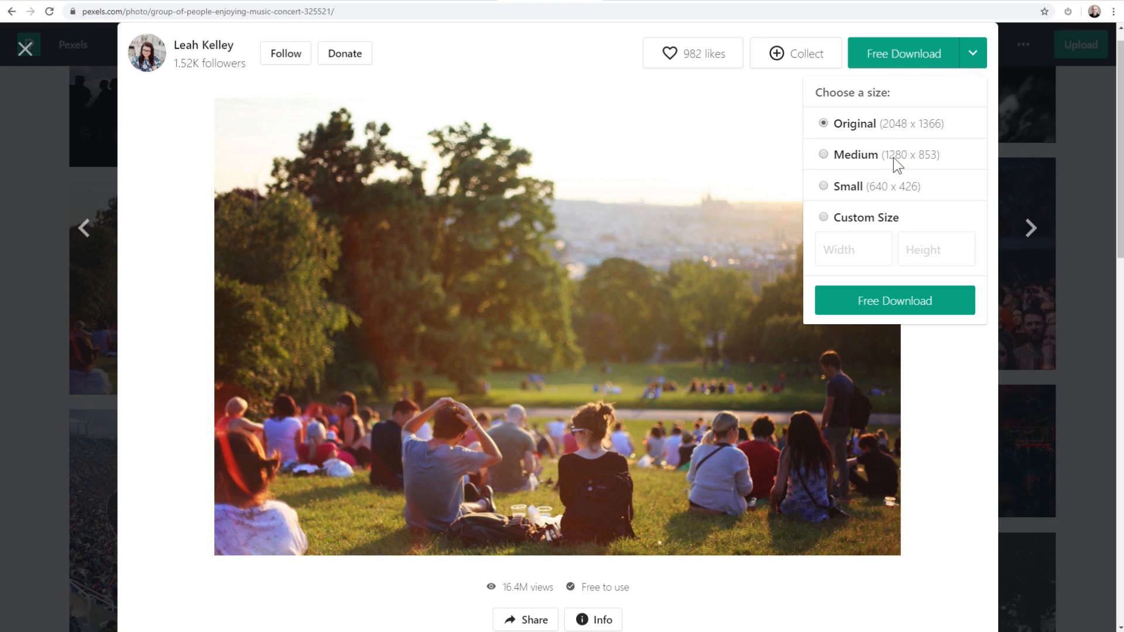
left_click(824, 155)
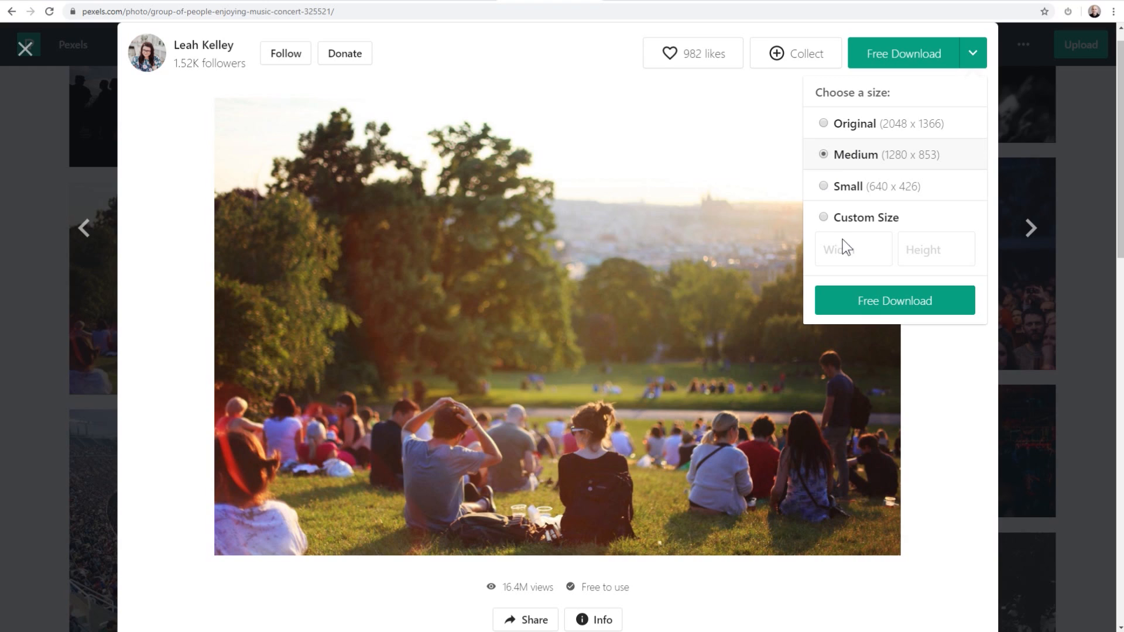
left_click(891, 302)
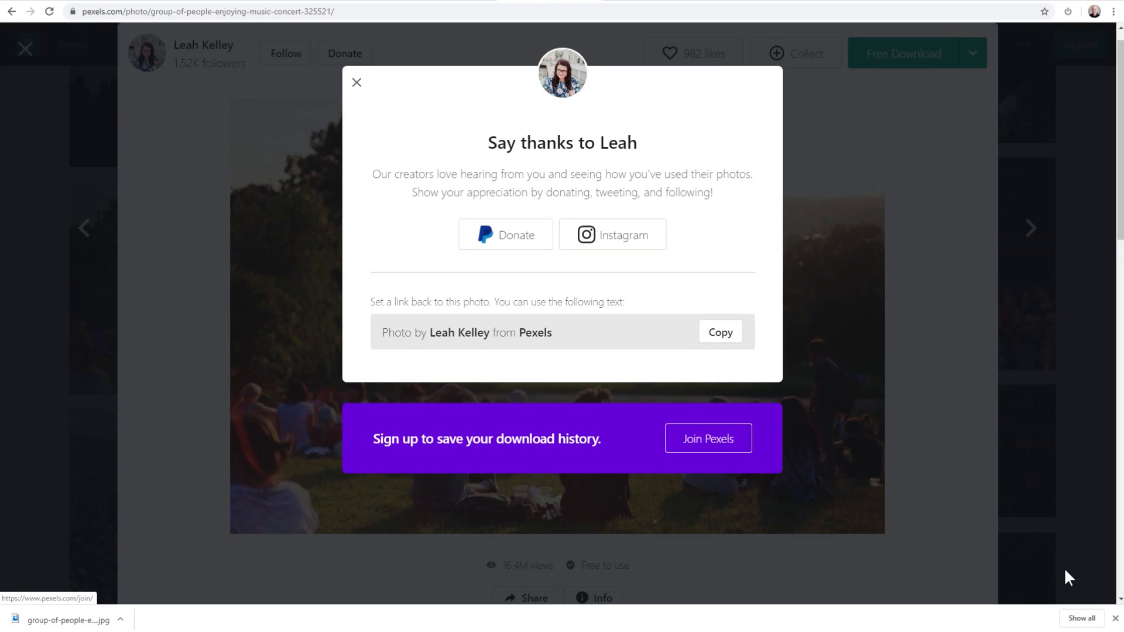
left_click(1116, 619)
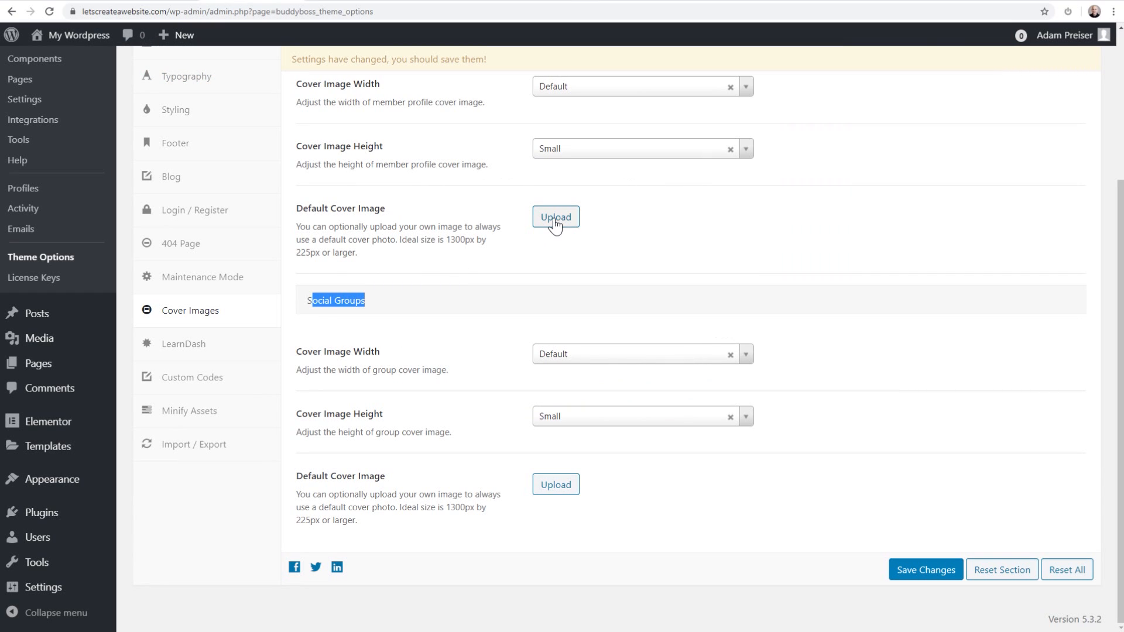
Step: In the WordPress theme options, upload group-of-people-enjoying-music-concert-325521.jpg as the default cover image for member profiles
left_click(555, 219)
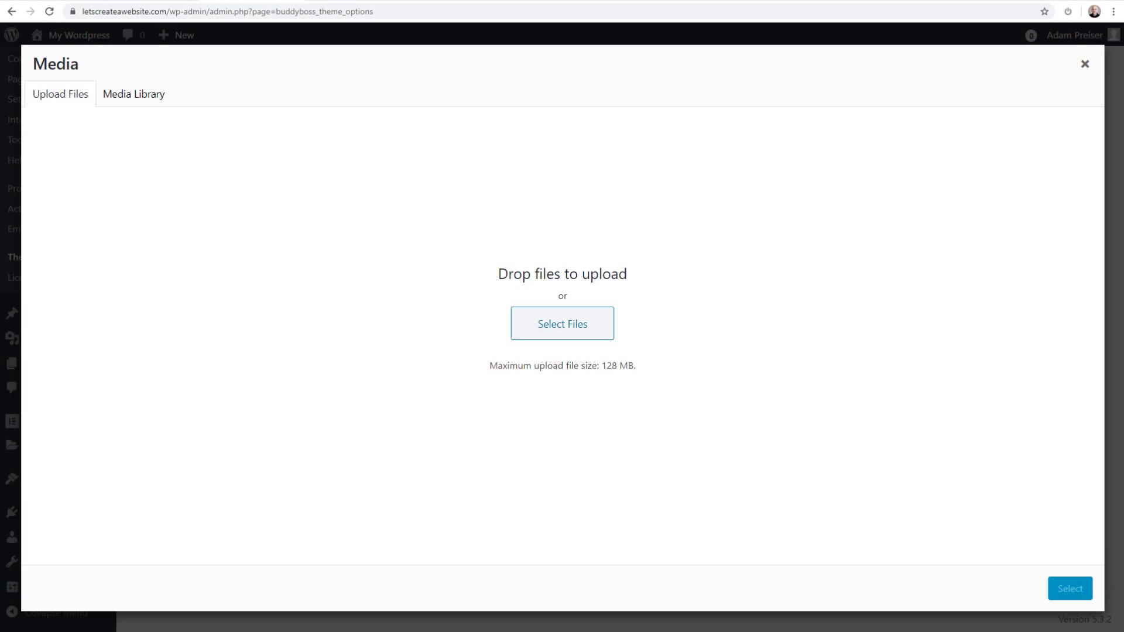
left_click_drag(1123, 217, 617, 426)
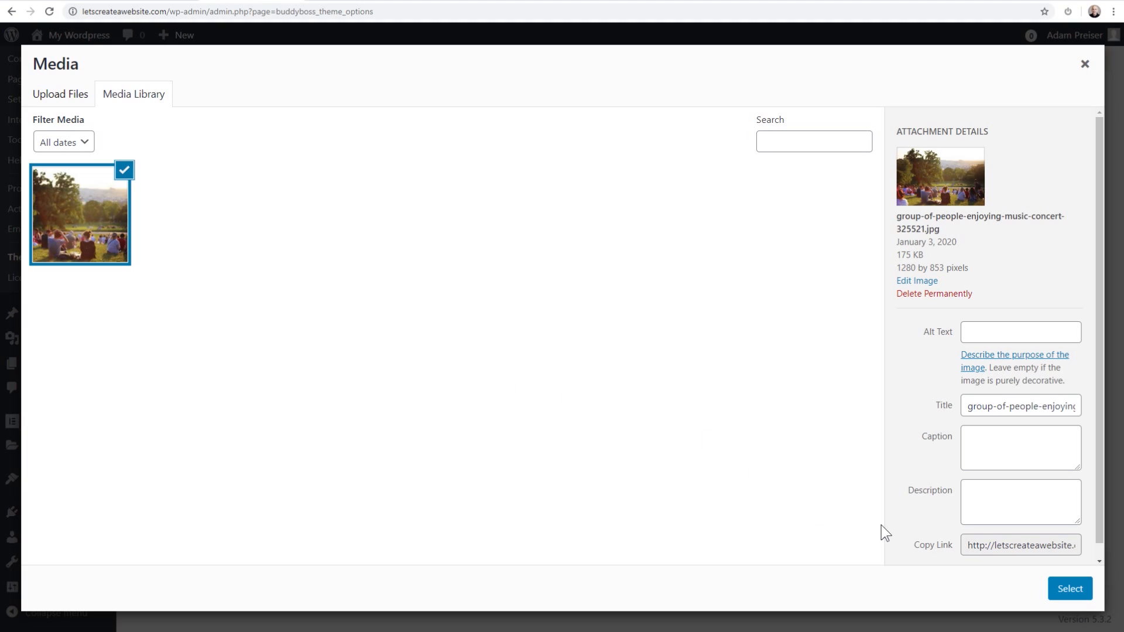
left_click(1070, 590)
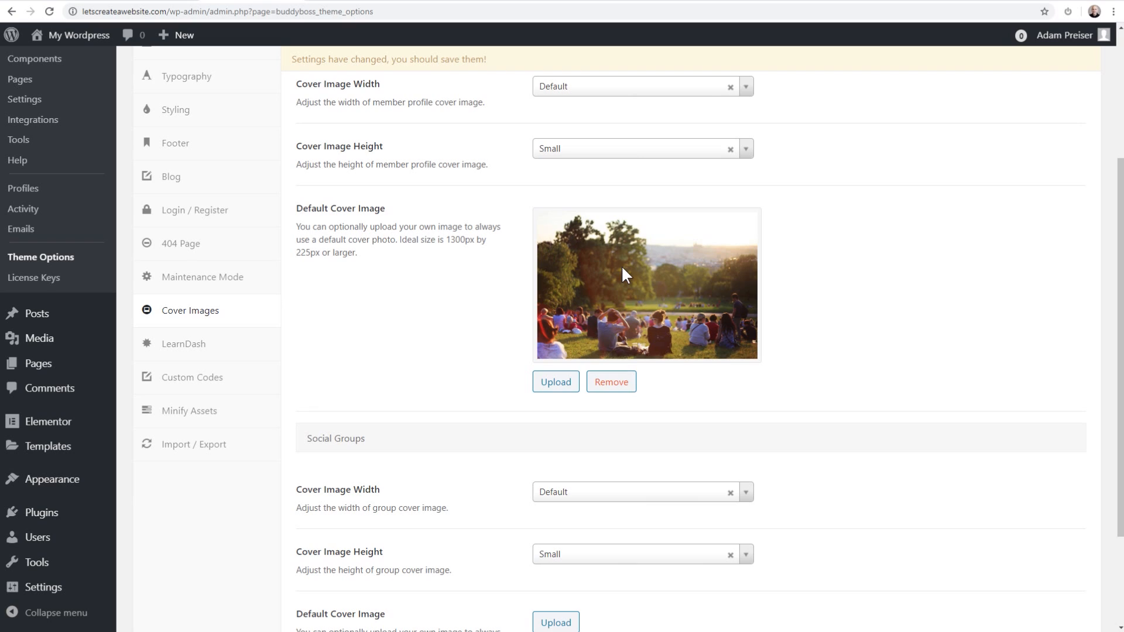
Step: Set the same park photo from the media library as the social groups' default cover image and save the theme options
scroll(467, 278, "down", 3)
left_click(554, 481)
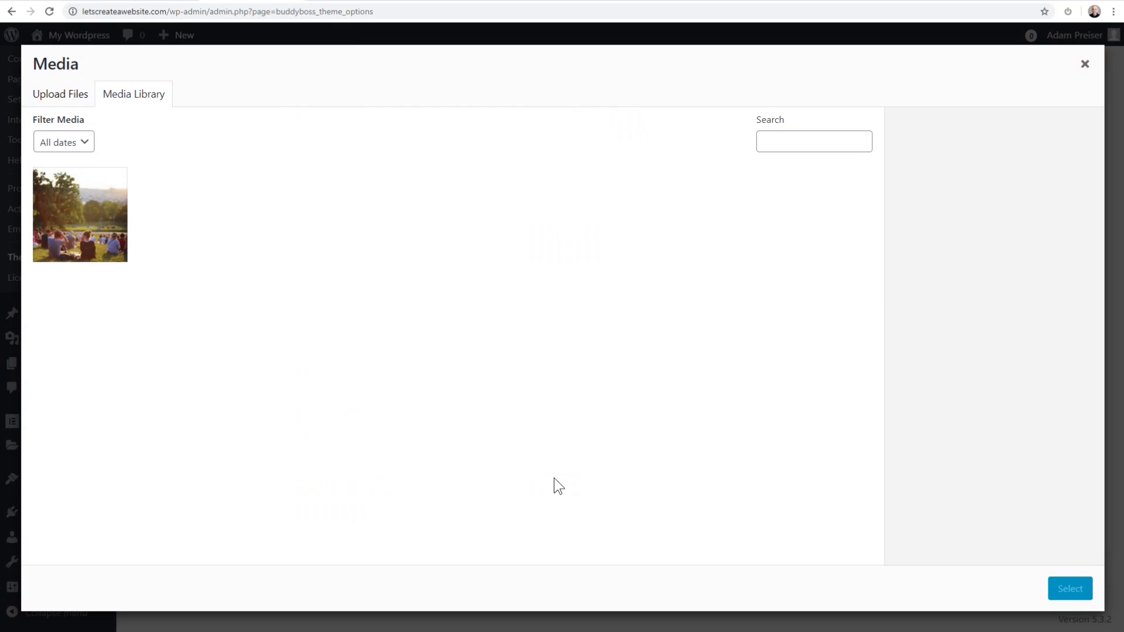
left_click(100, 214)
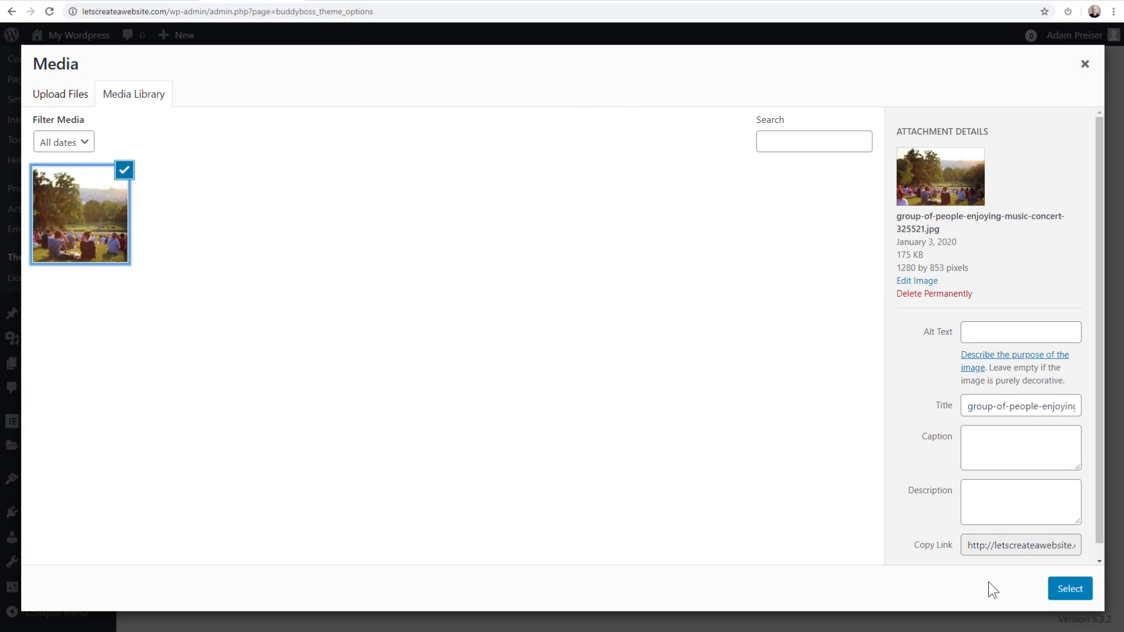
left_click(1069, 589)
scroll(795, 420, "down", 2)
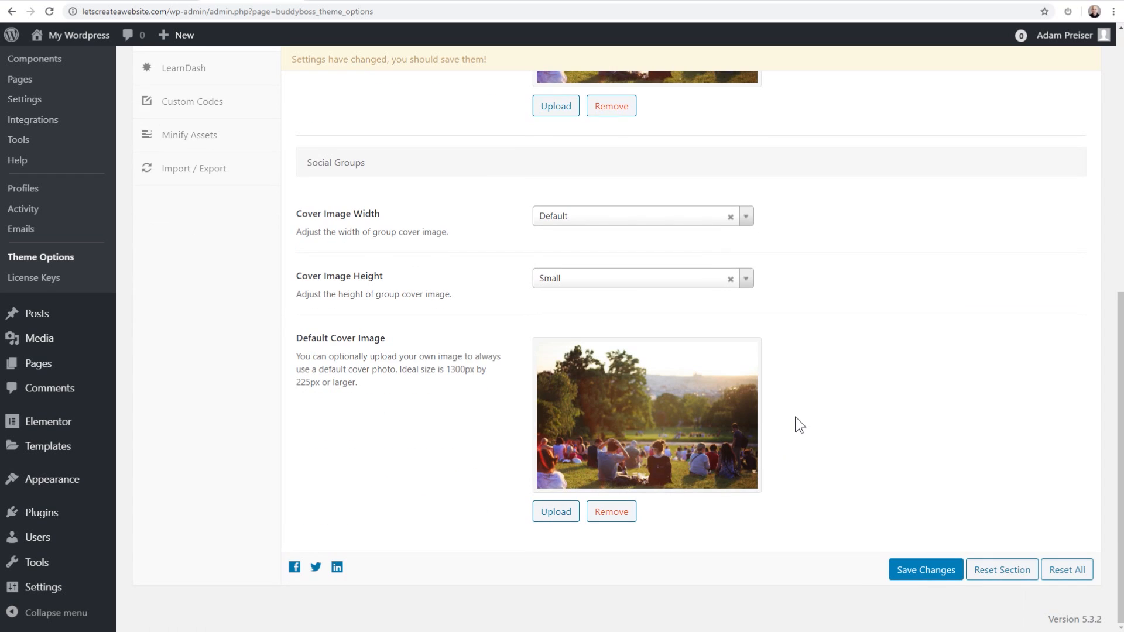
left_click(928, 576)
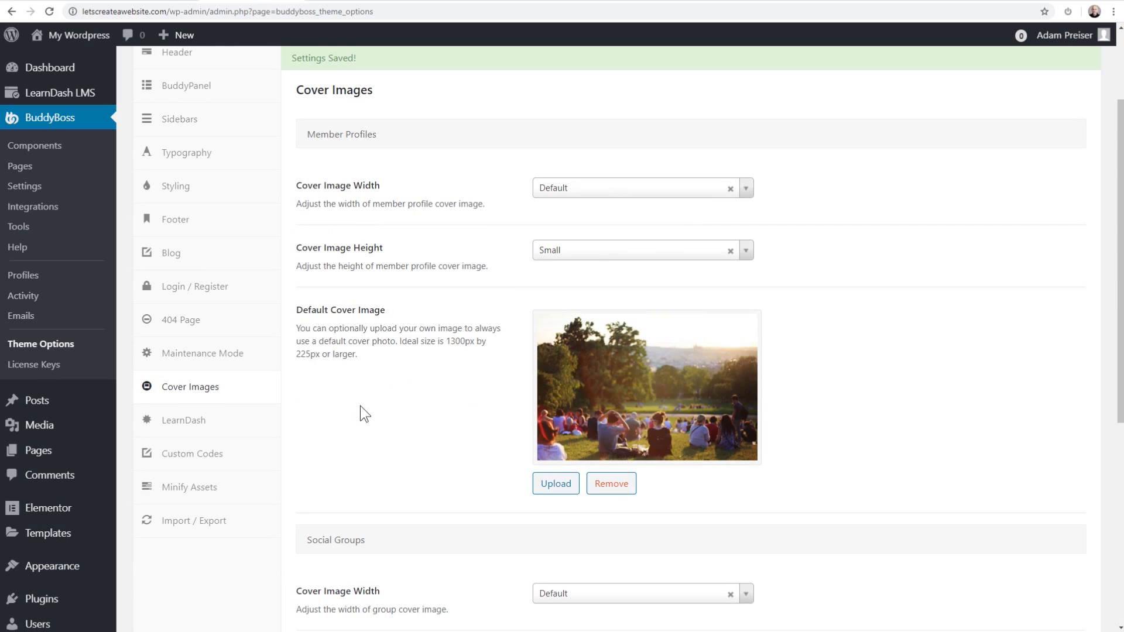
Step: Review the LearnDash theme options and preview the tracking code editor under Custom Codes, leaving Tracking Code off
left_click(202, 427)
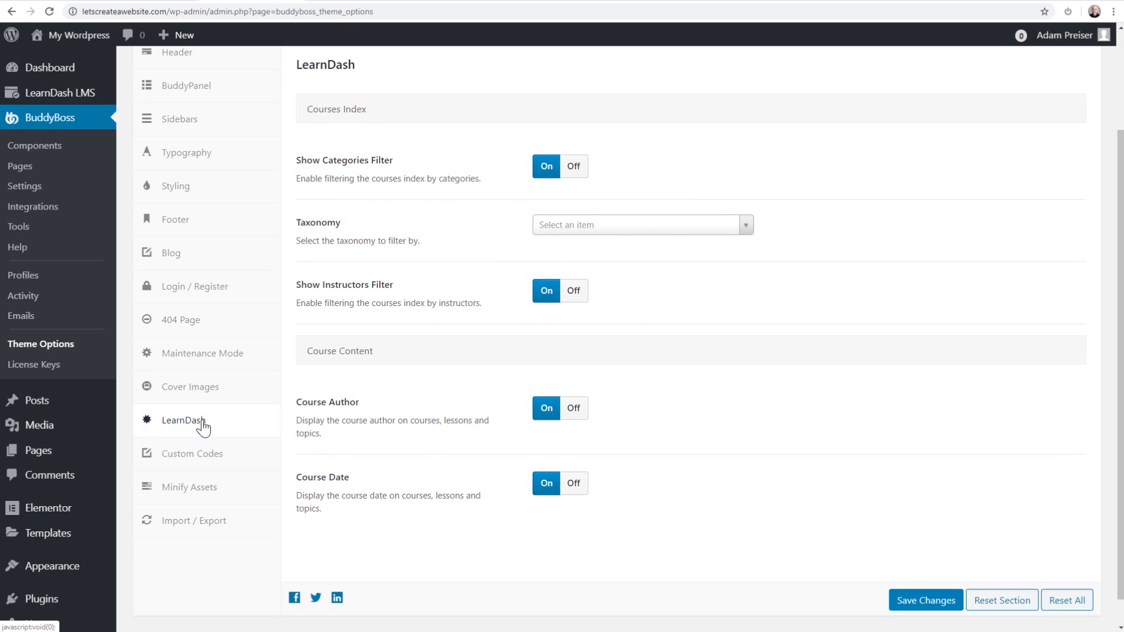
left_click(188, 464)
scroll(351, 463, "up", 2)
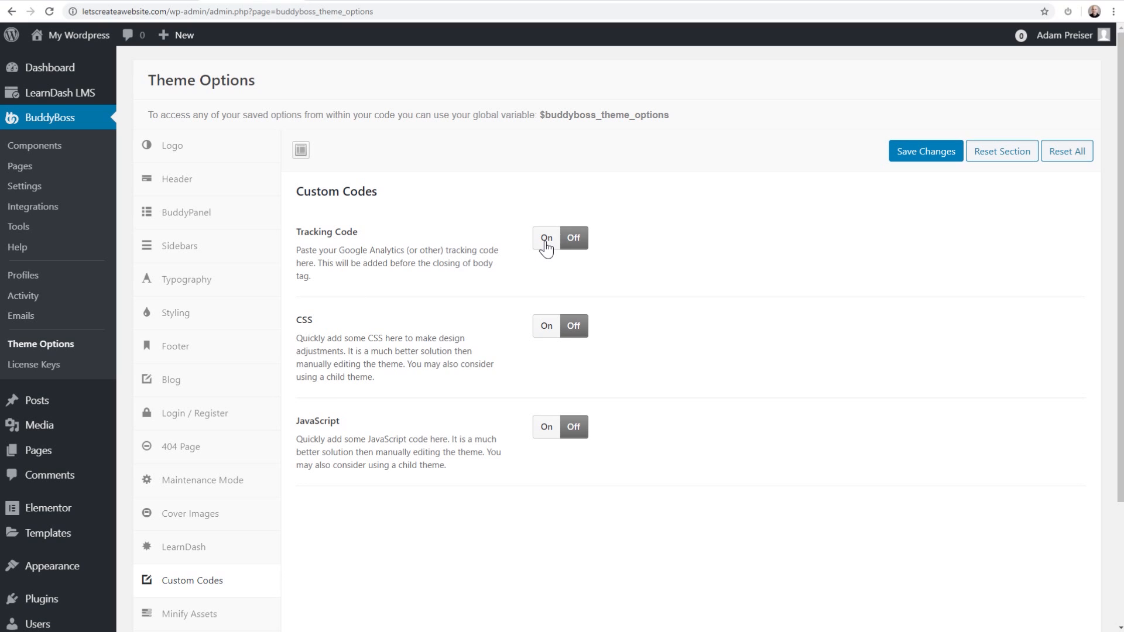
left_click(545, 241)
left_click(617, 318)
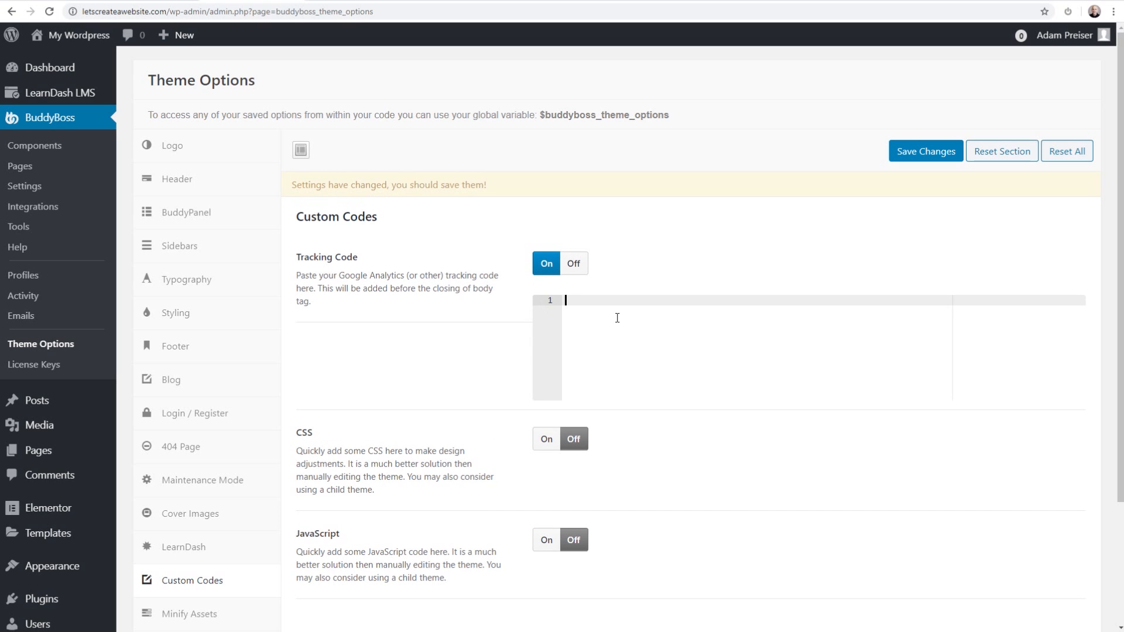
left_click(586, 265)
Step: Examine the custom CSS and JavaScript options, preview the CSS editor leaving it off, and view the Minify Assets settings
scroll(338, 320, "down", 2)
left_click_drag(314, 229, 297, 229)
left_click_drag(342, 328, 299, 323)
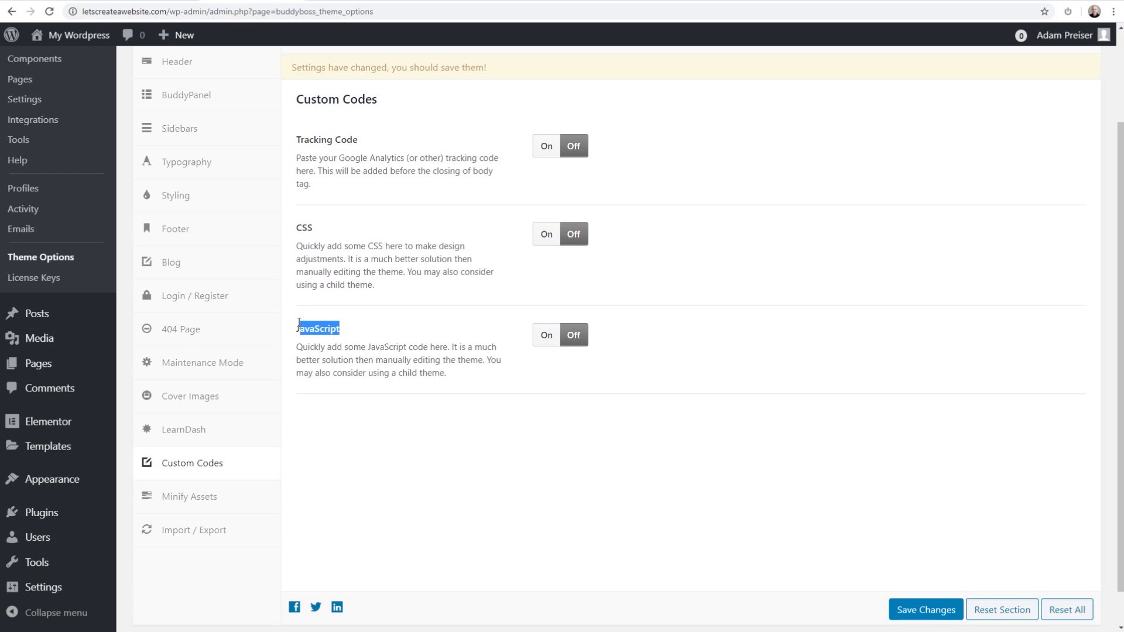
left_click(546, 234)
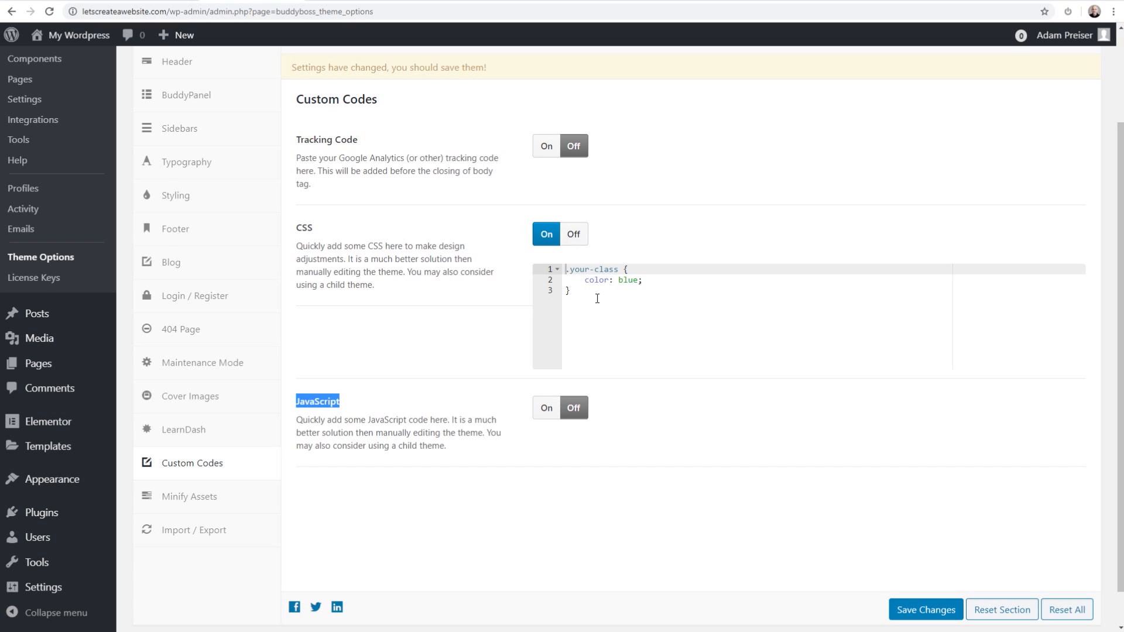
left_click(573, 234)
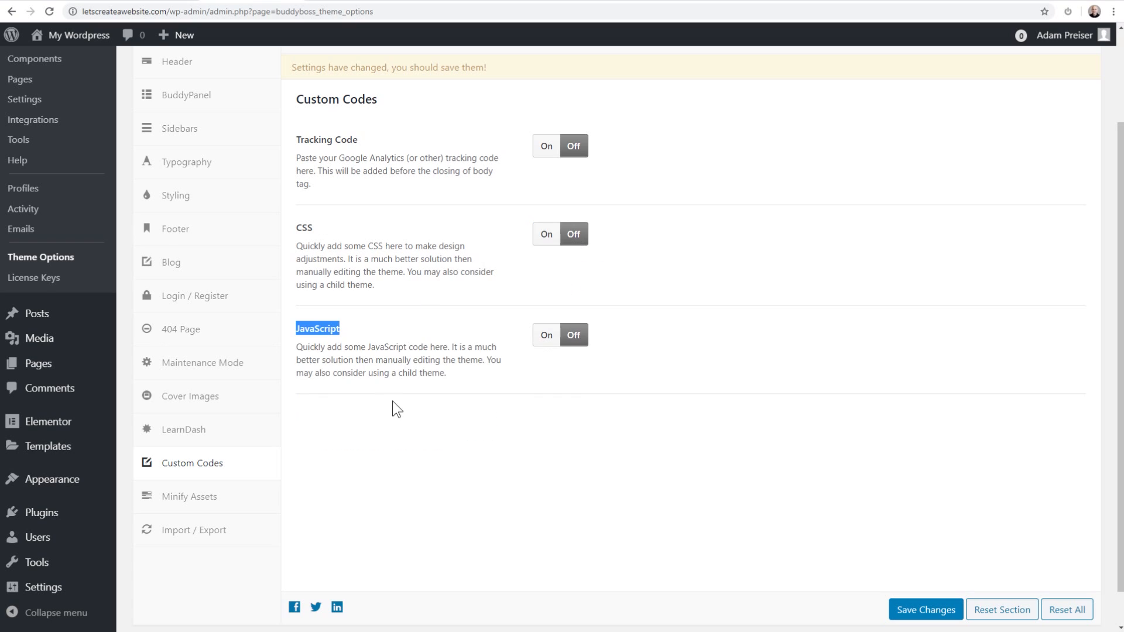
left_click(178, 496)
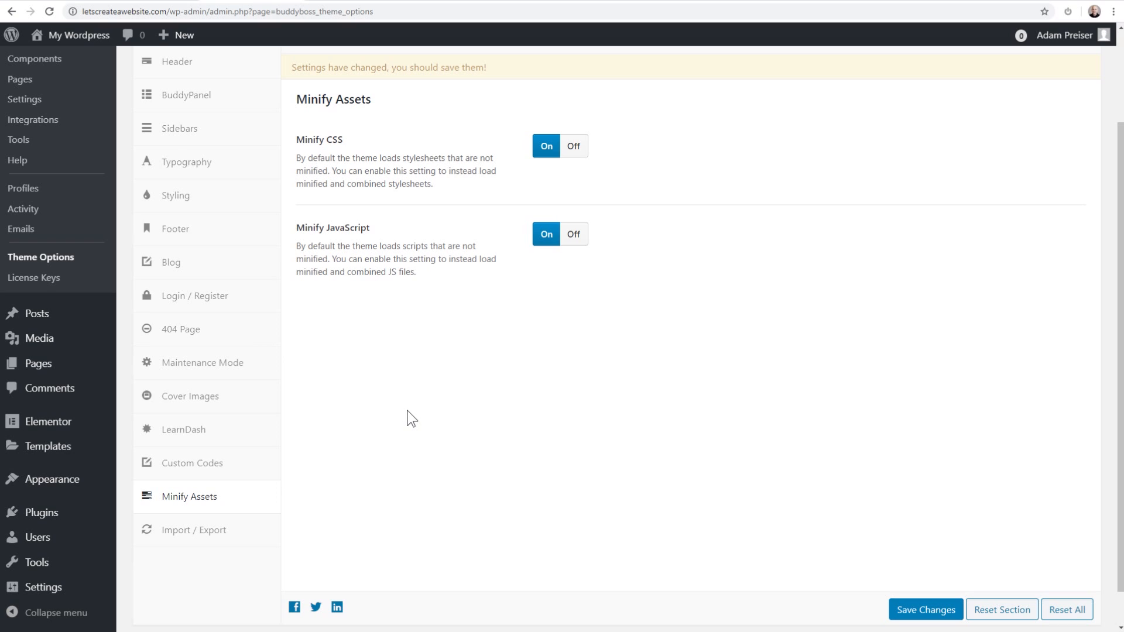
Step: View the theme's Import / Export options and leave for the WordPress dashboard without saving the pending changes
left_click(166, 539)
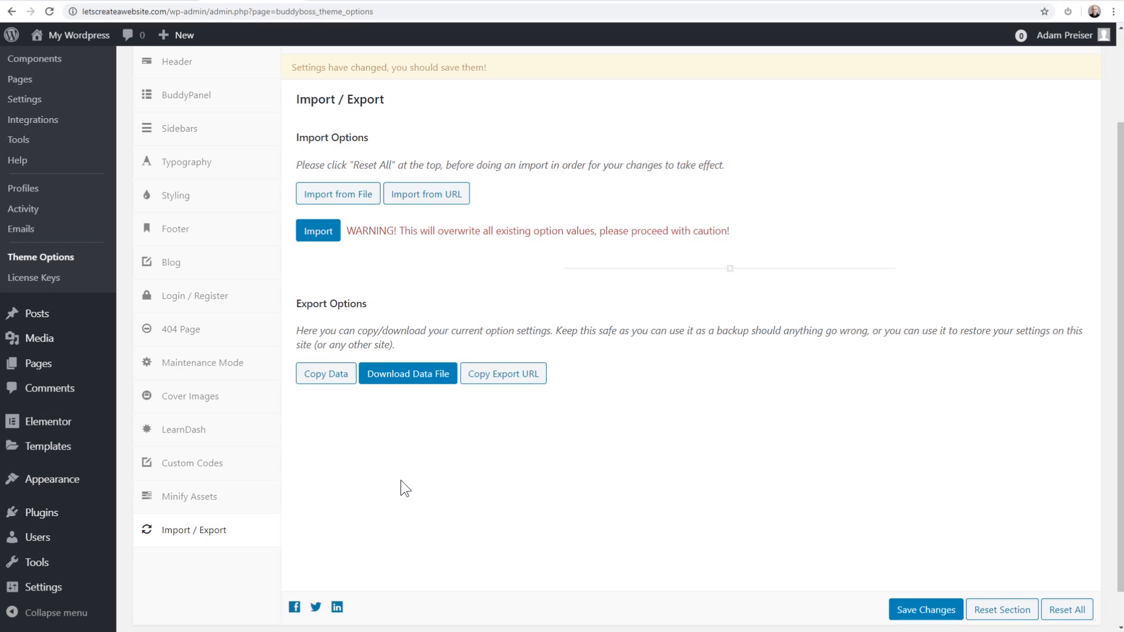
scroll(401, 480, "up", 2)
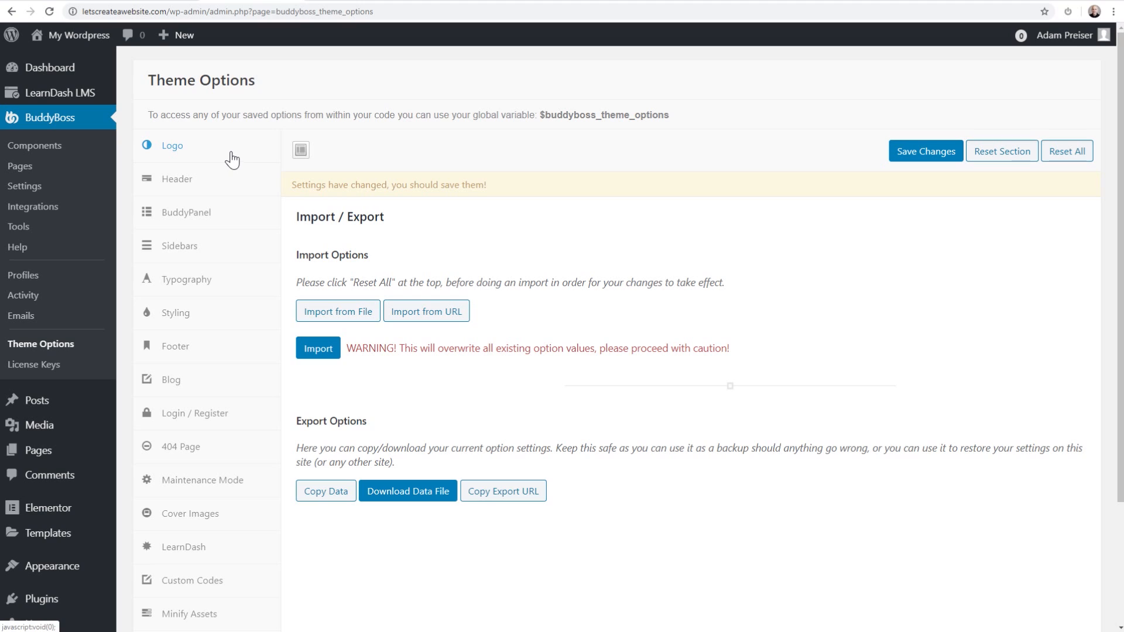
left_click(47, 69)
key("Return")
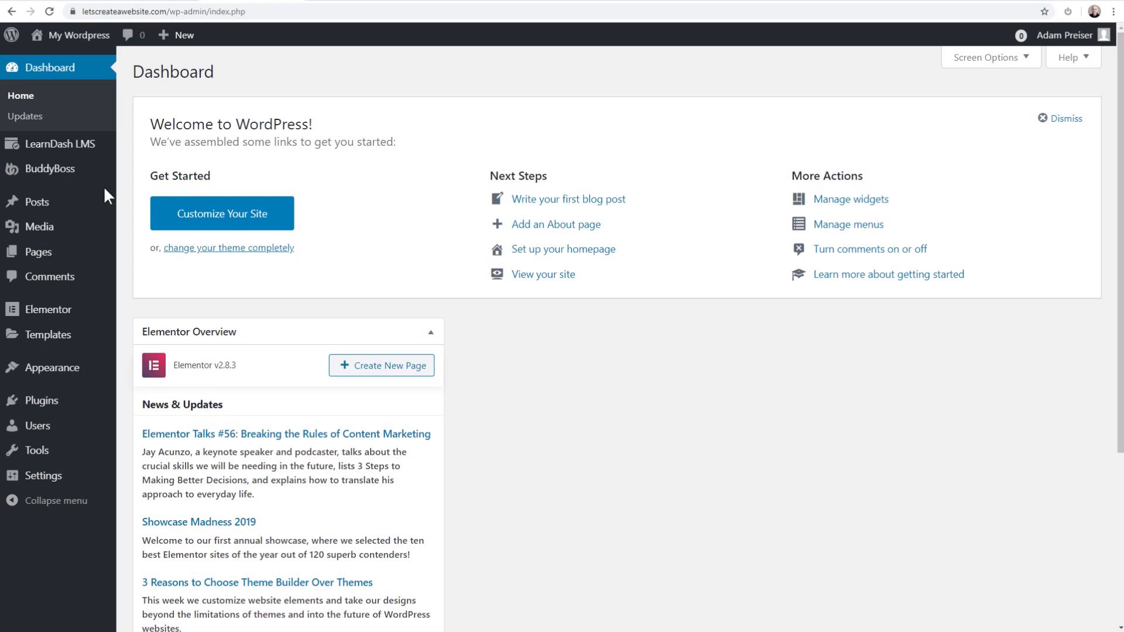
Step: Start a new blog post from the posts list and dismiss the block editor's welcome tip
left_click(58, 208)
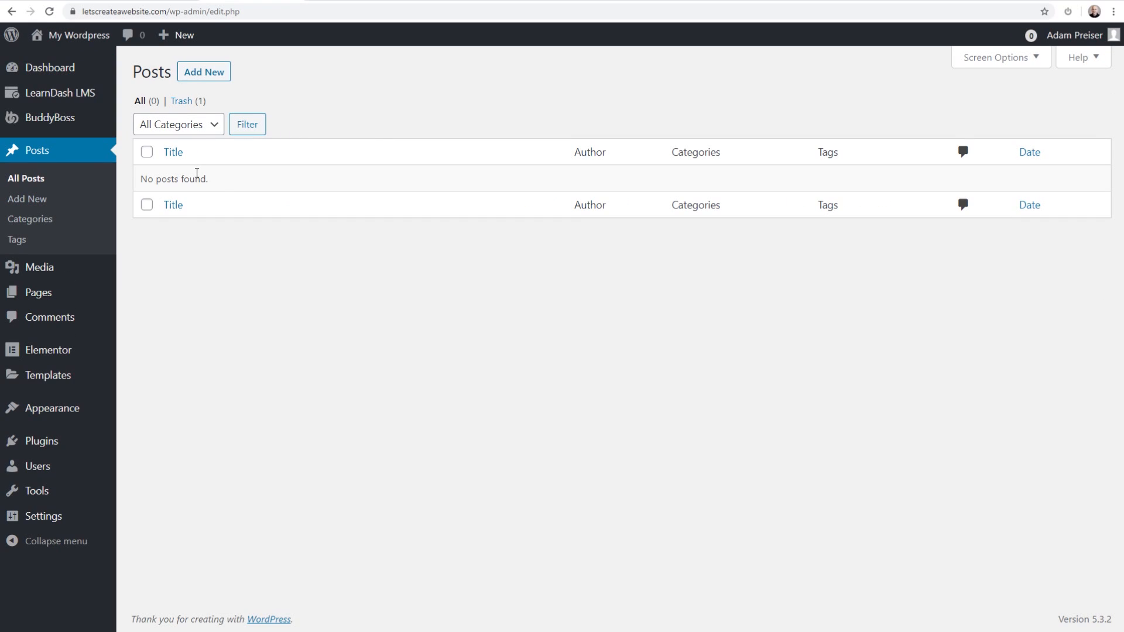
left_click(202, 72)
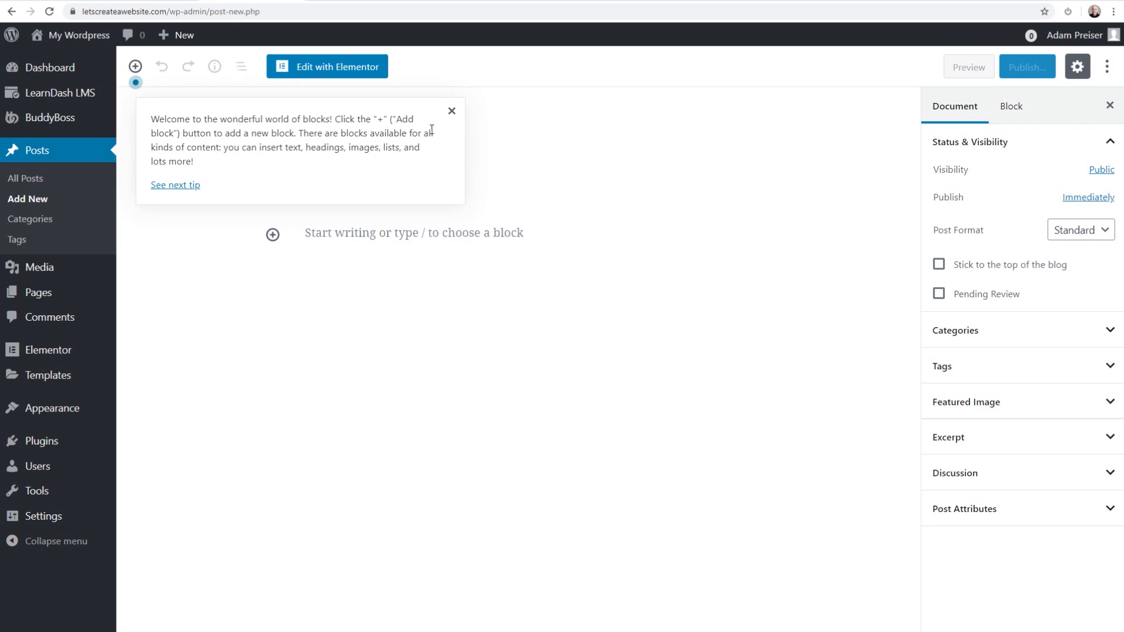
left_click(451, 112)
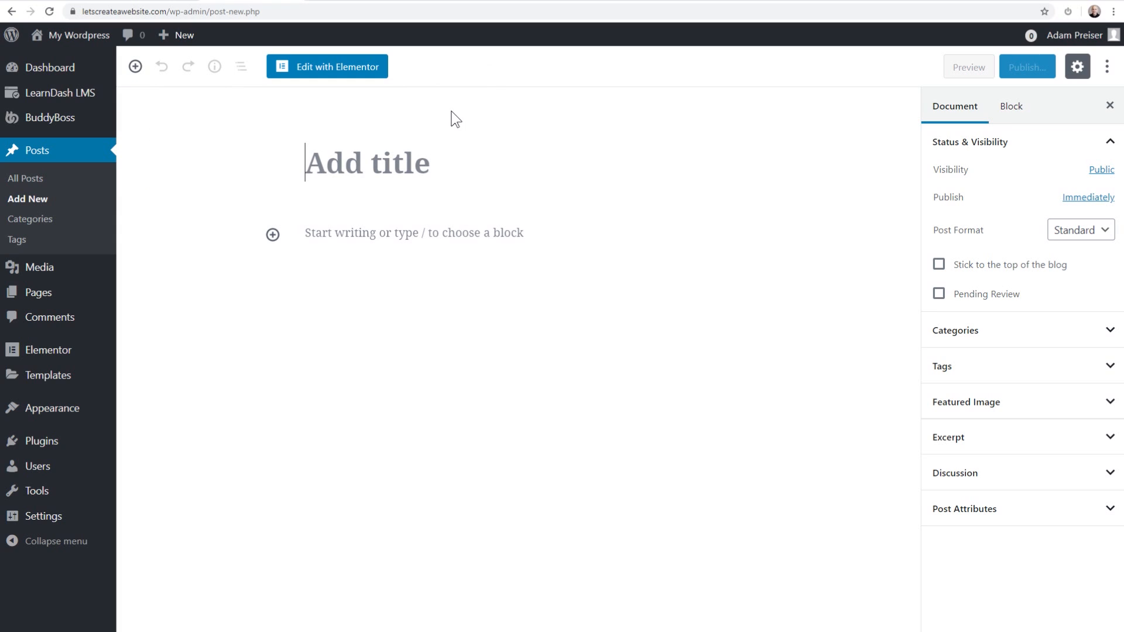
left_click(361, 171)
Step: Look over the new post's category, tag and featured image settings
left_click(991, 340)
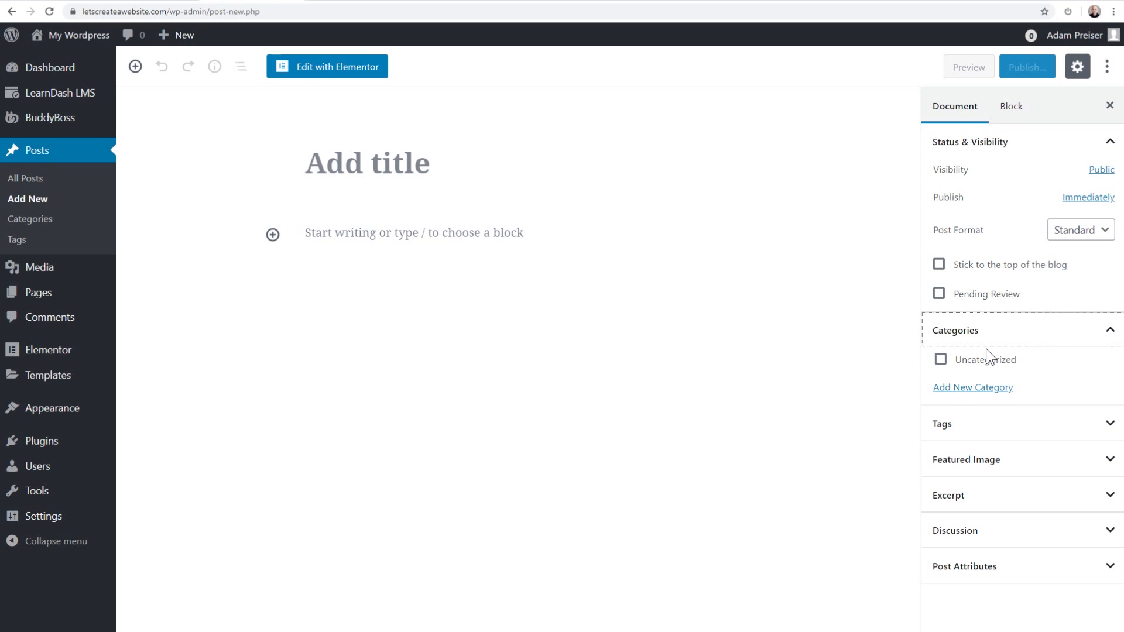
left_click(991, 422)
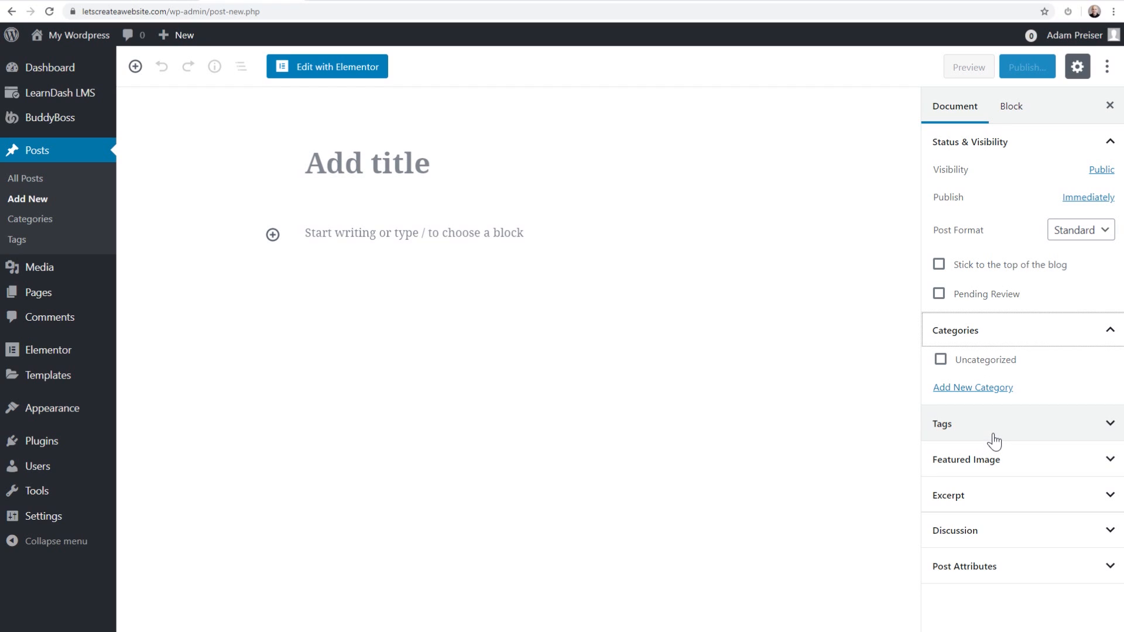
left_click(994, 438)
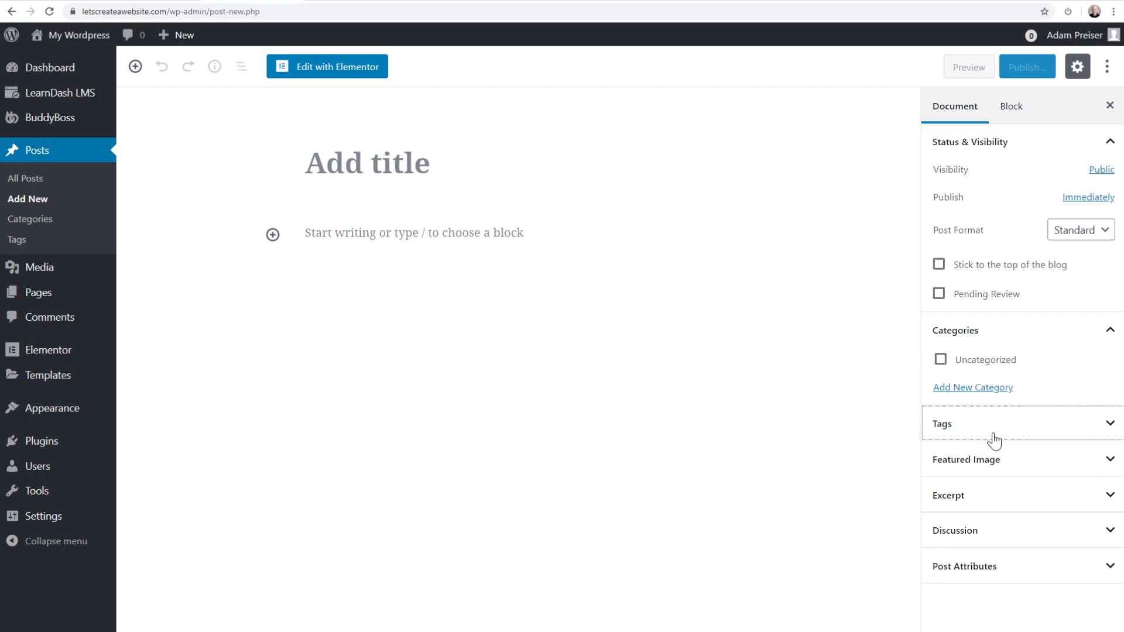
left_click(995, 463)
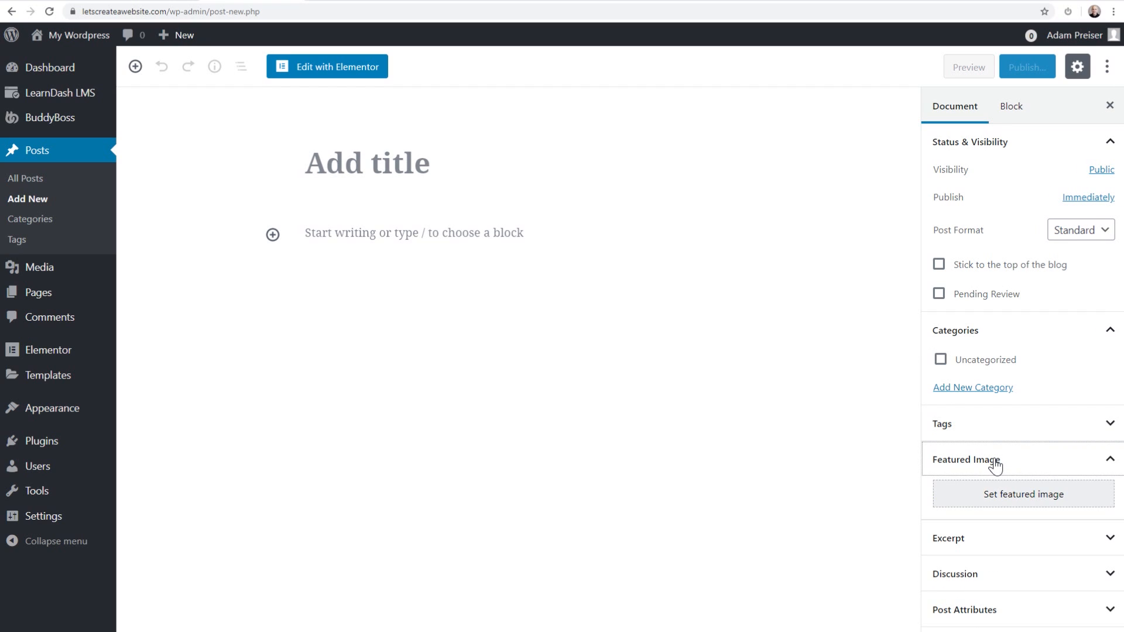
left_click(996, 463)
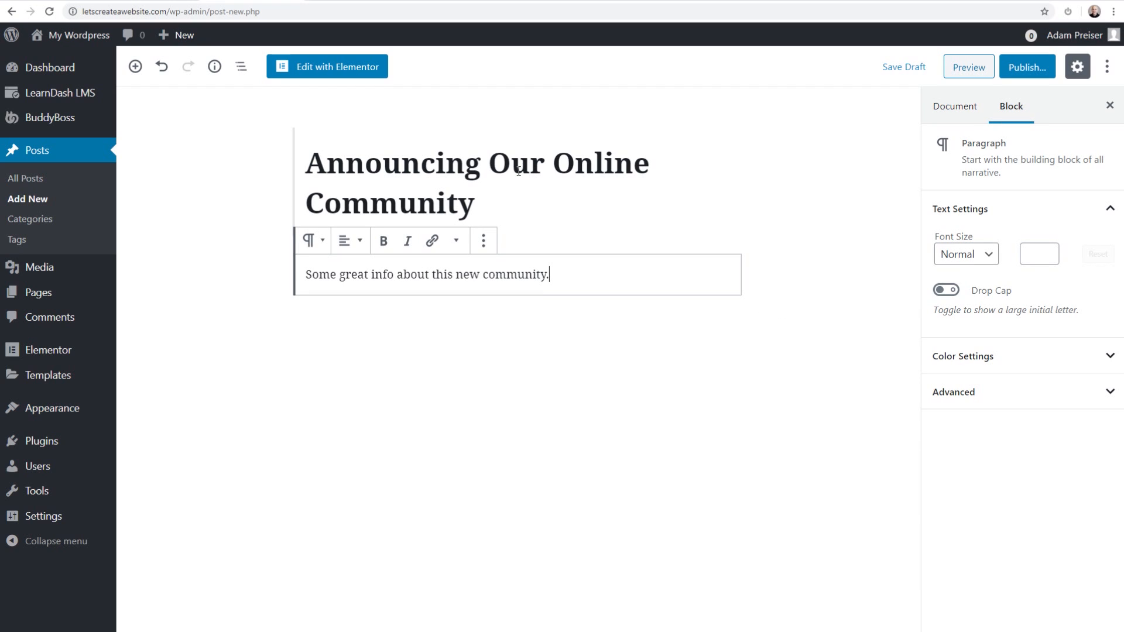
Step: Check the Announcing Our Online Community post's text, featured image and Announcements category, and publish the post
left_click(518, 171)
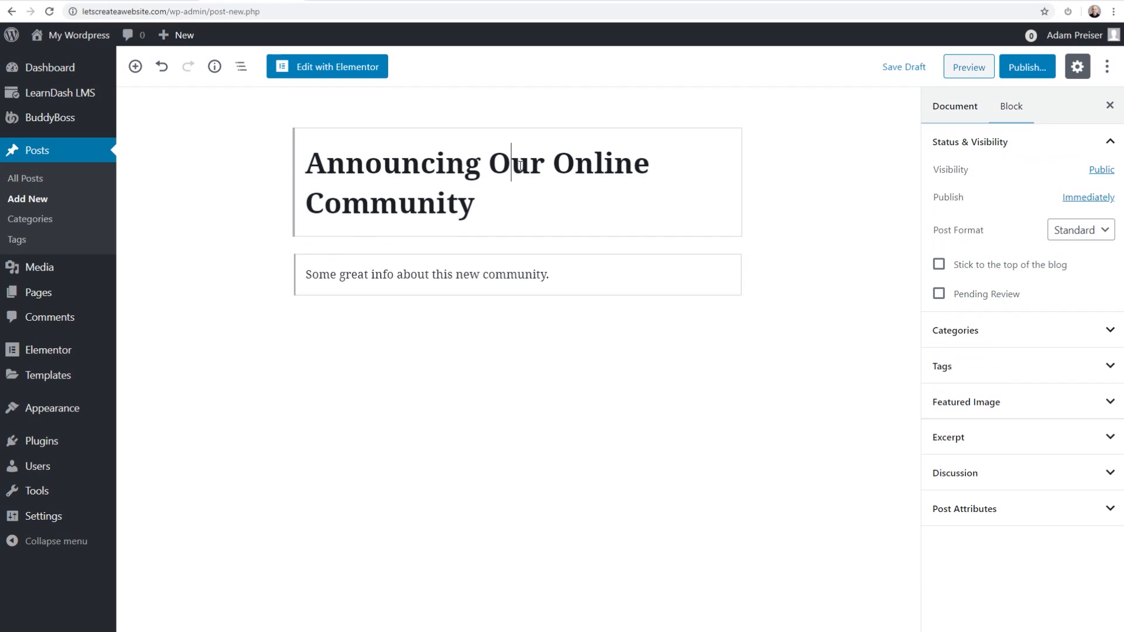
left_click(518, 273)
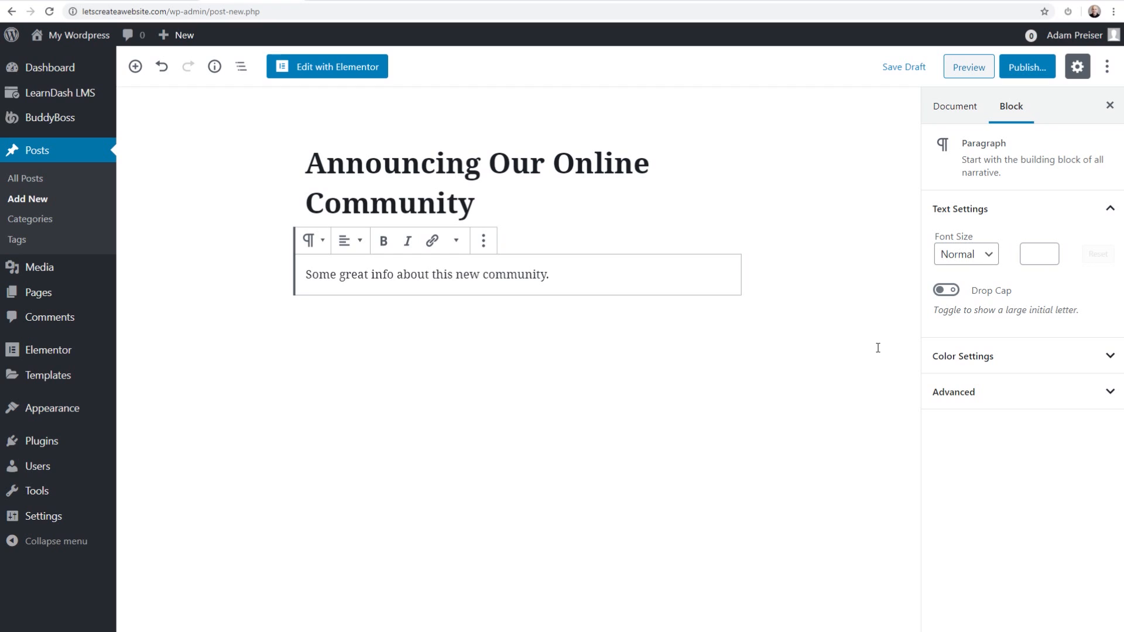
left_click(965, 112)
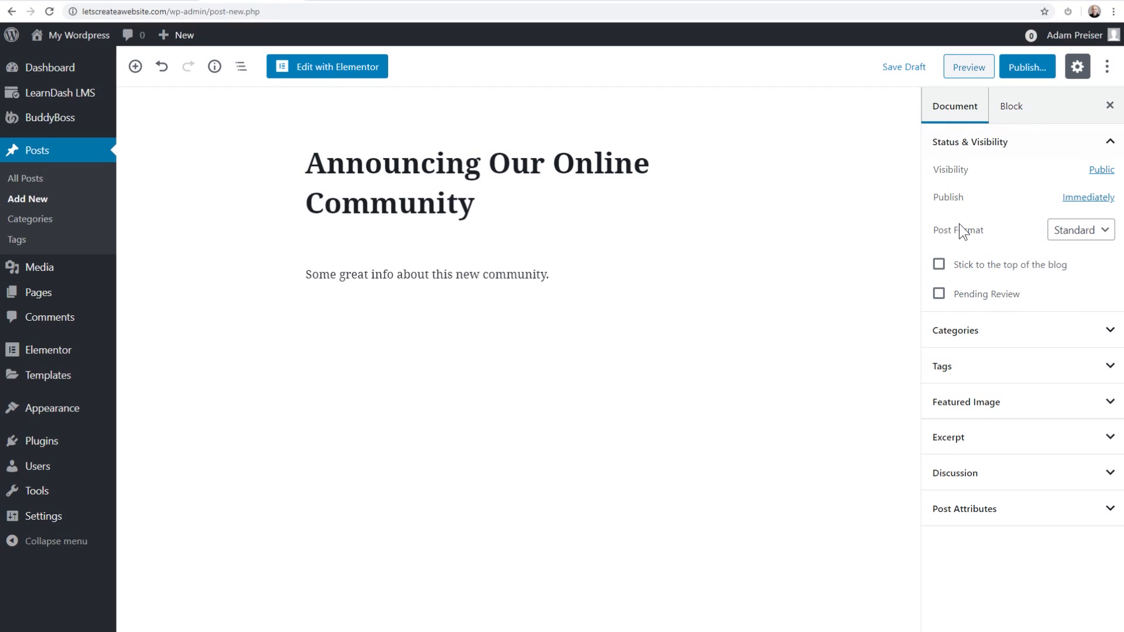
left_click(996, 417)
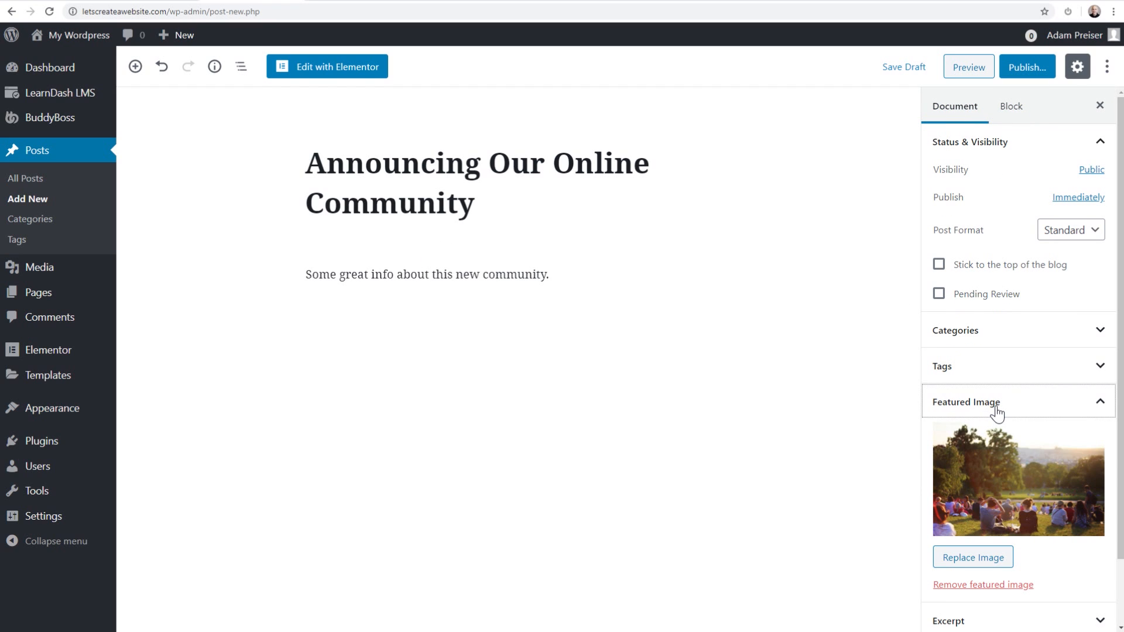
left_click(1000, 341)
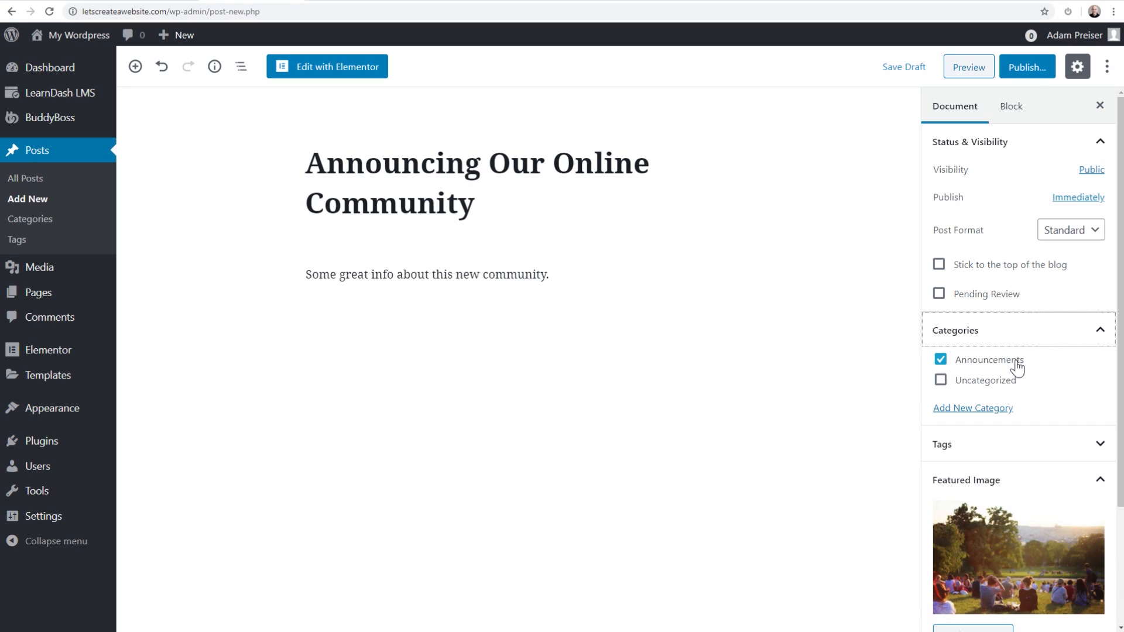
left_click(1026, 68)
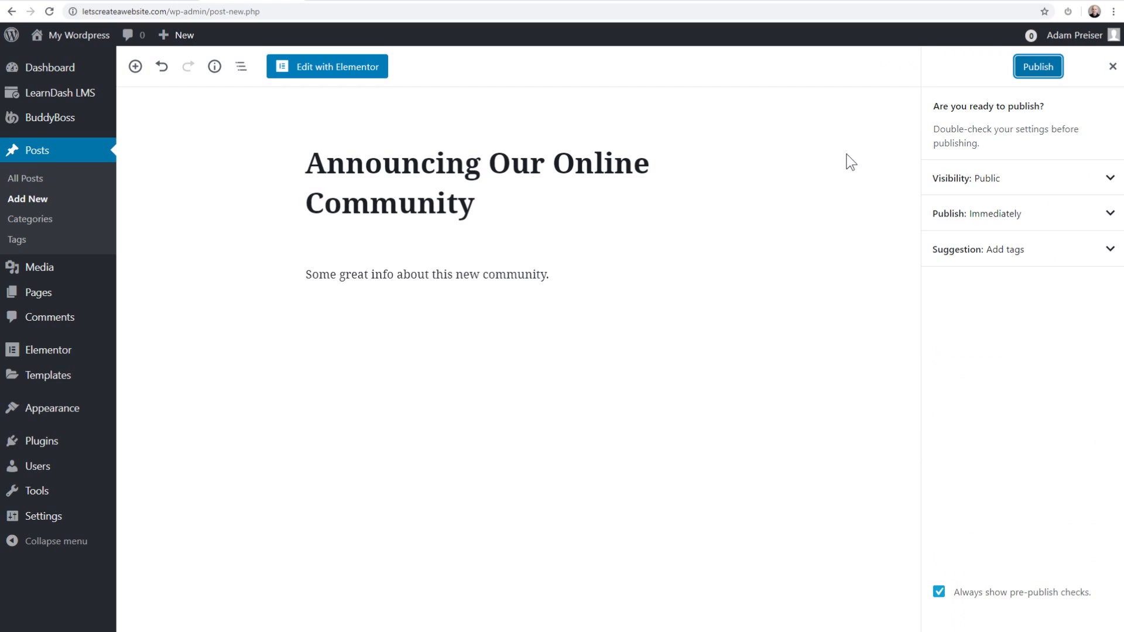
left_click(1035, 69)
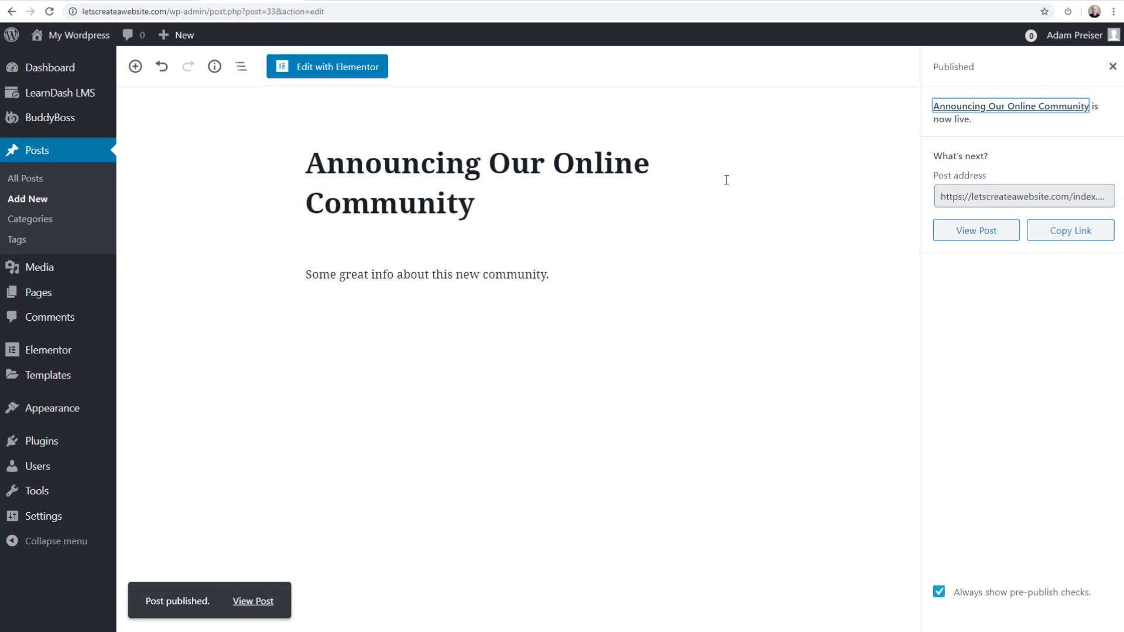
Step: View the published post on the site and examine its title, author and date, featured image, text, sharing links and response form
left_click(969, 234)
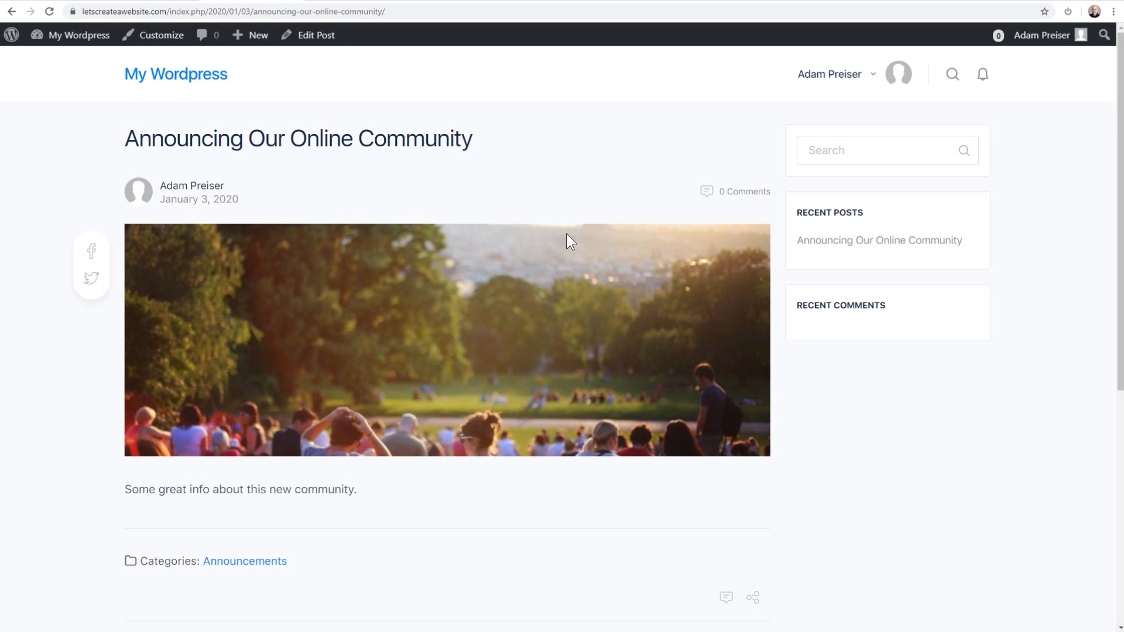
left_click_drag(470, 136, 69, 142)
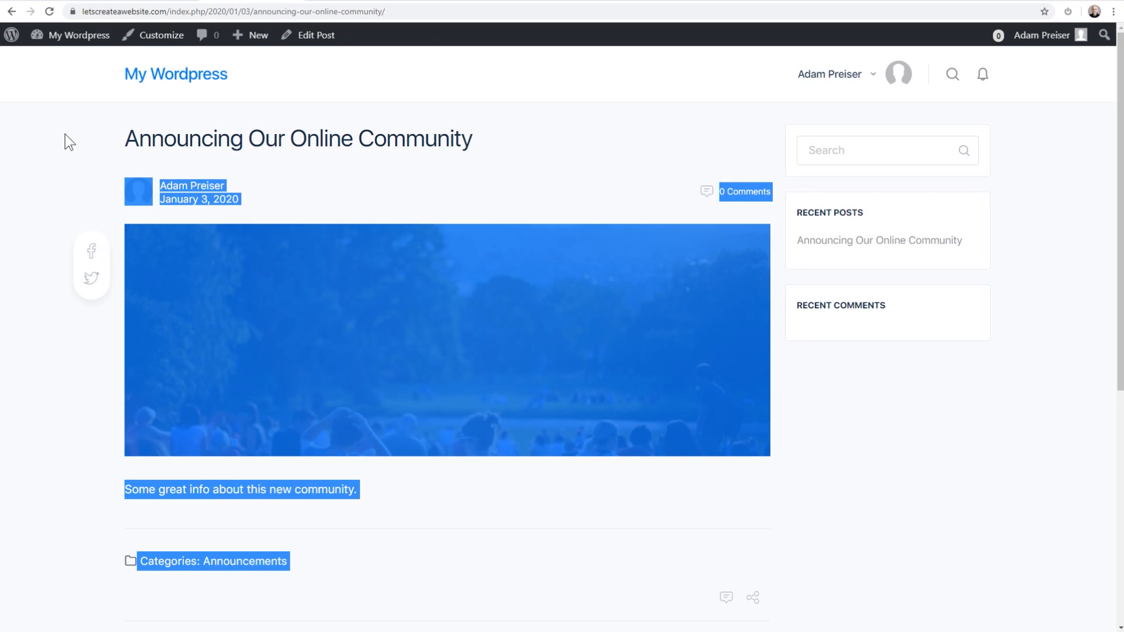
left_click(147, 153)
left_click_drag(245, 200, 169, 183)
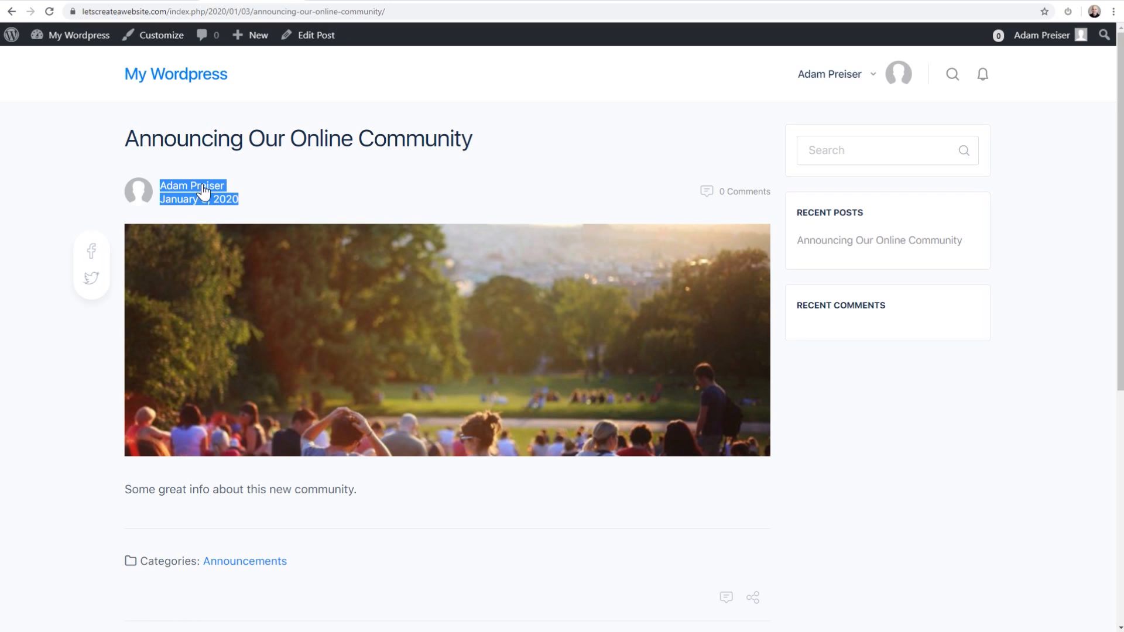
left_click(417, 236)
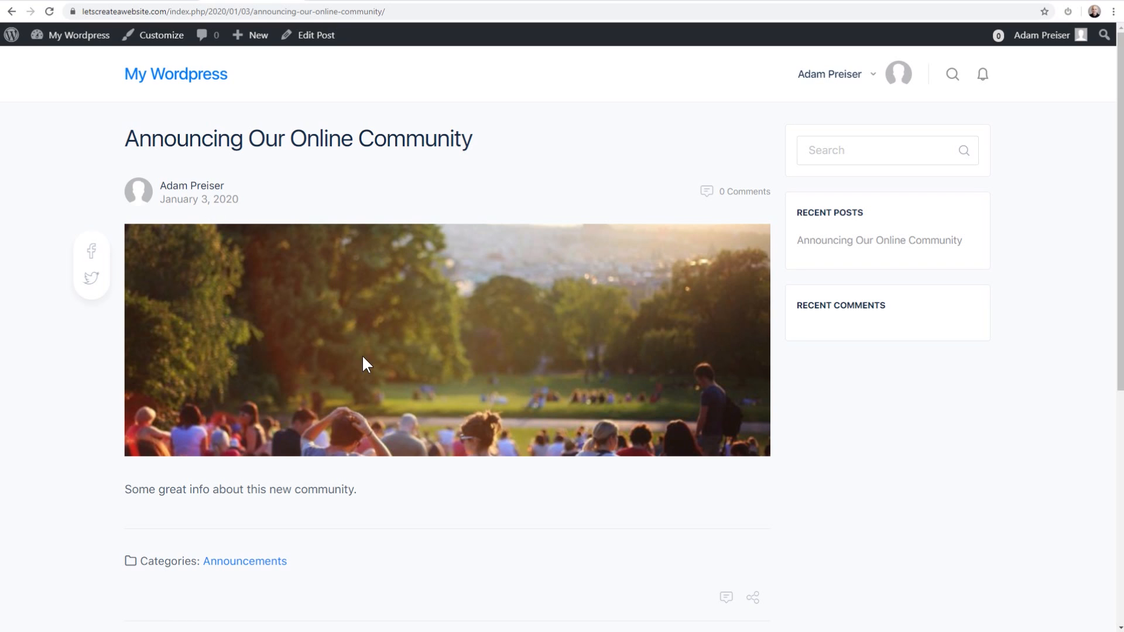
scroll(465, 313, "down", 4)
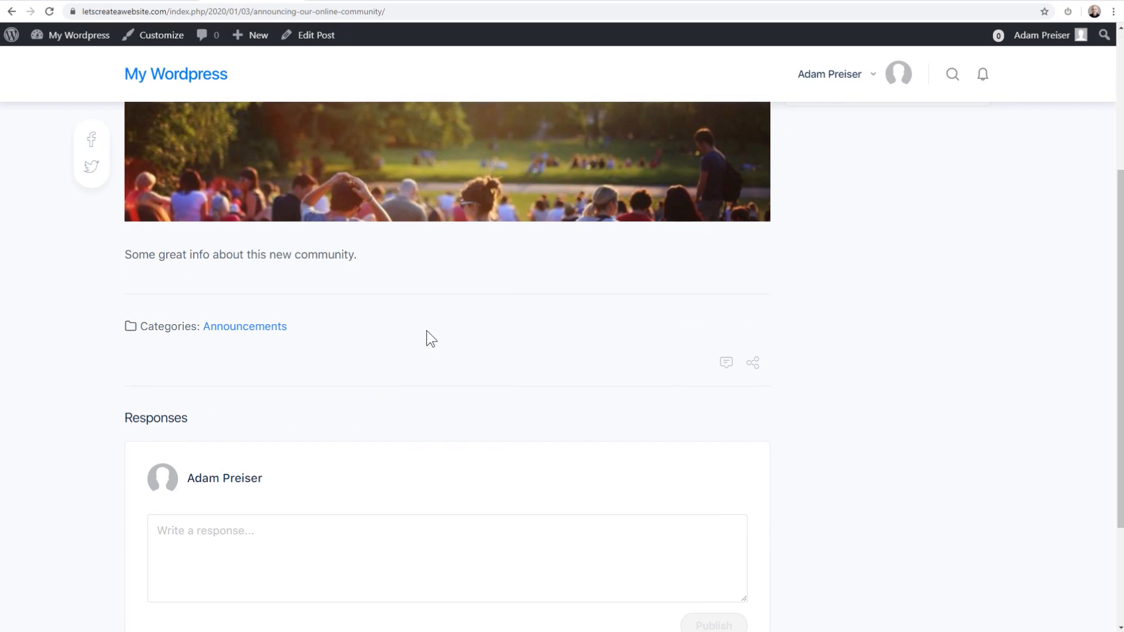
left_click_drag(439, 279, 647, 285)
scroll(909, 254, "up", 4)
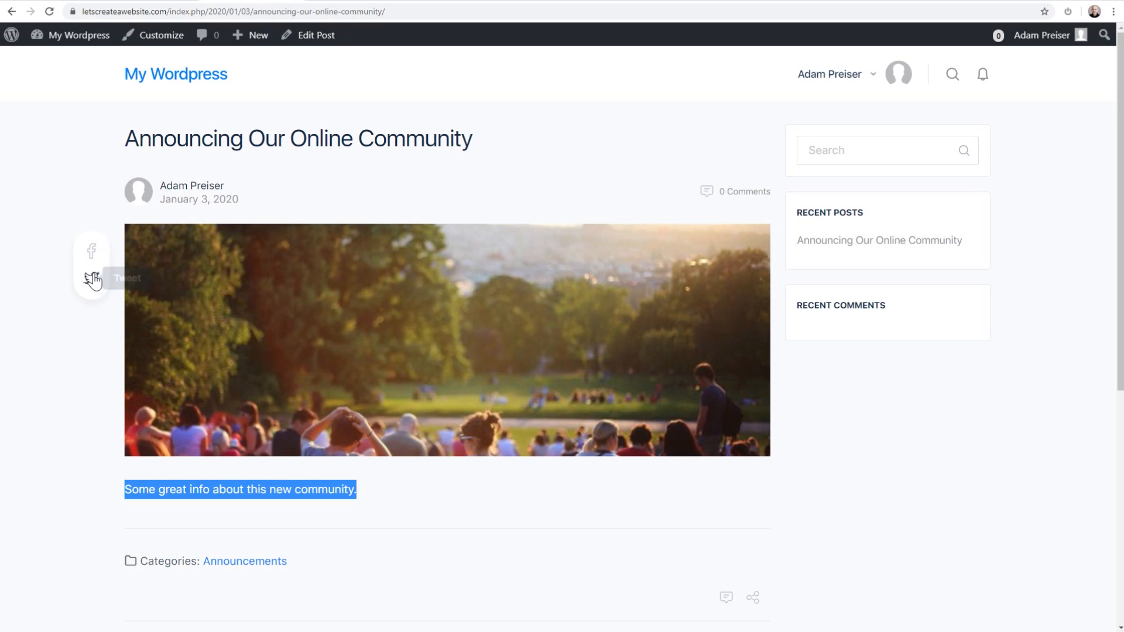
scroll(316, 299, "down", 5)
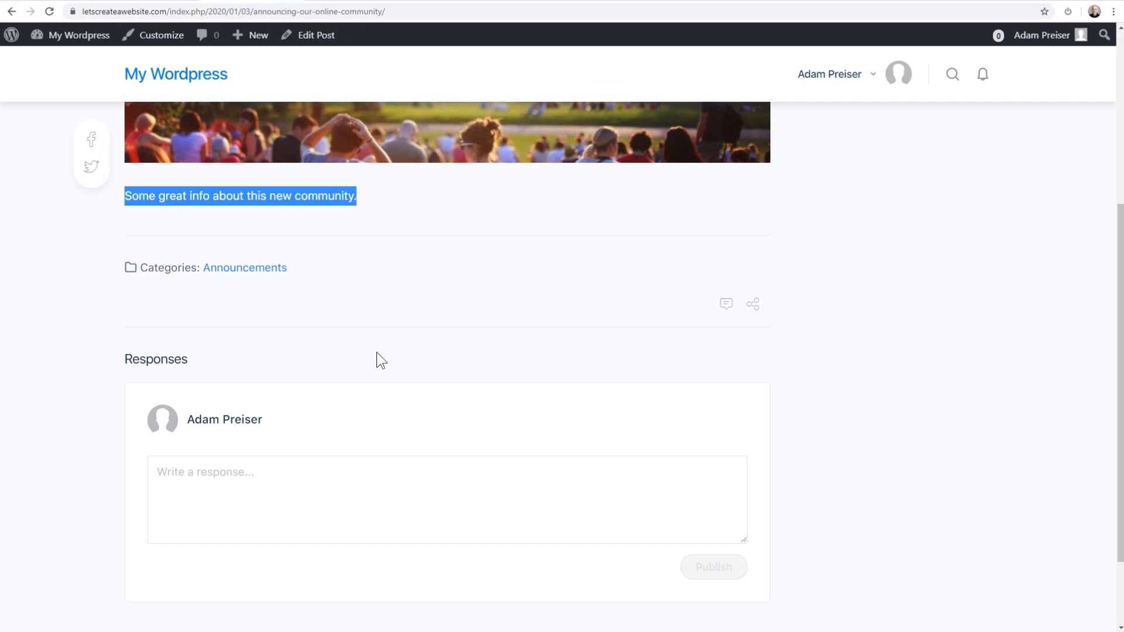
scroll(377, 353, "down", 2)
scroll(377, 343, "up", 7)
left_click(352, 185)
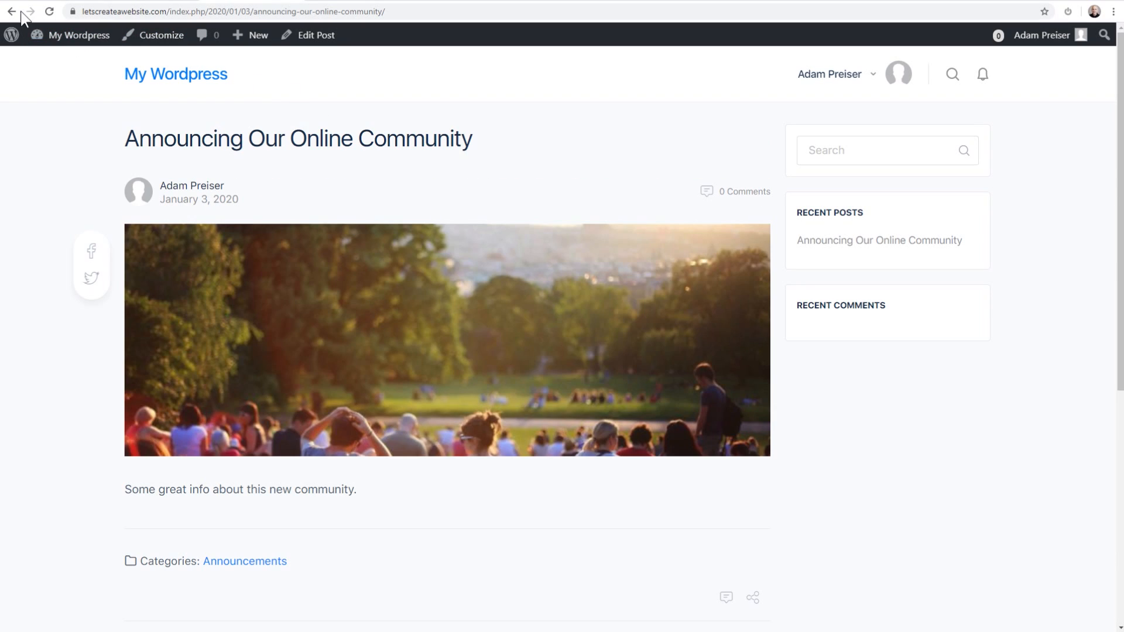
Step: Move the published Privacy Policy page and the Sample Page to the trash, keeping the Privacy Policy draft
mouse_move(60, 43)
left_click(51, 62)
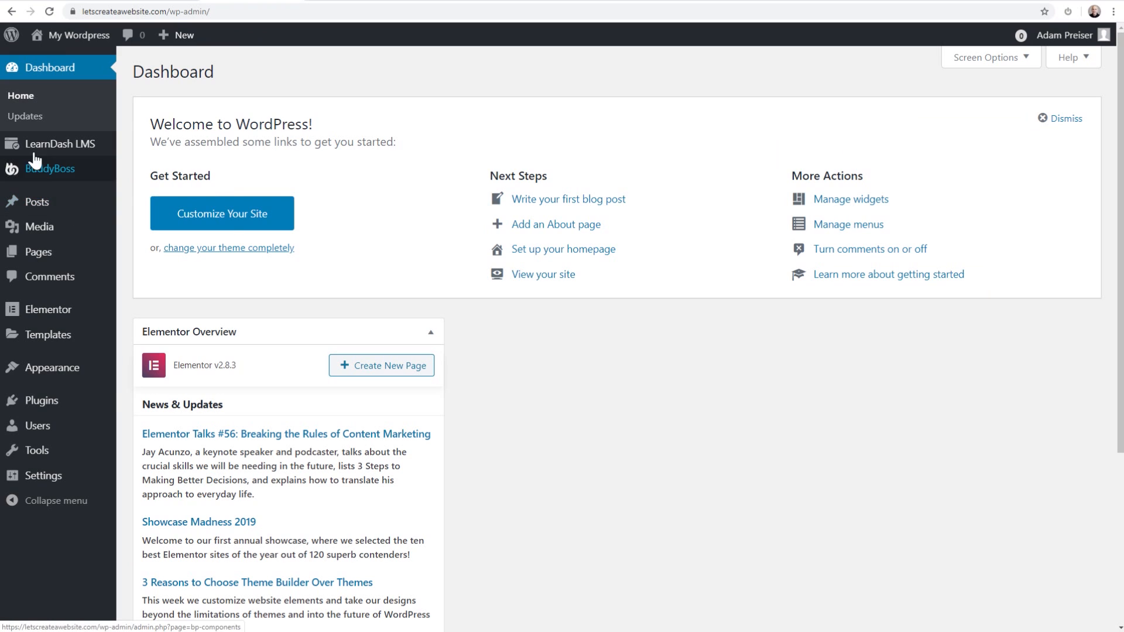
mouse_move(45, 206)
left_click(45, 255)
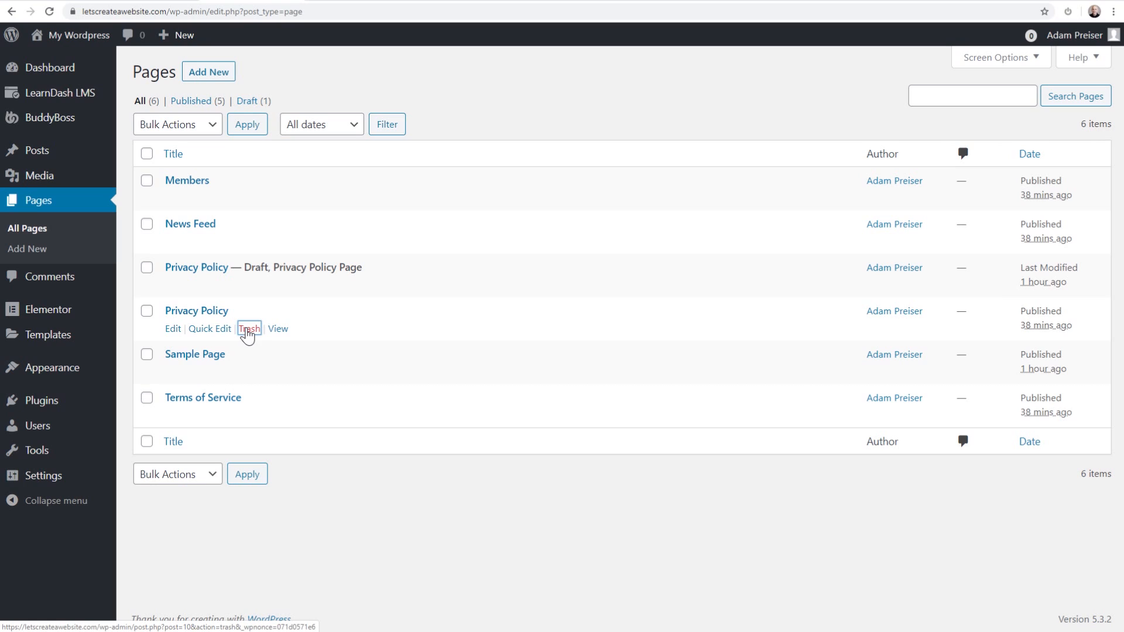
left_click(247, 330)
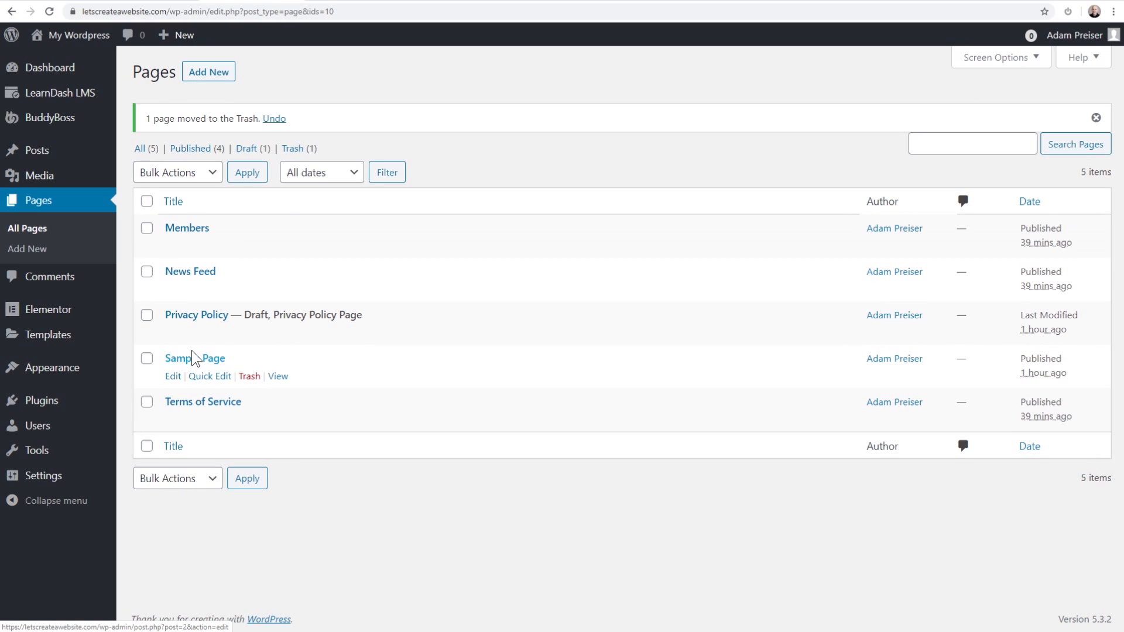
left_click(249, 375)
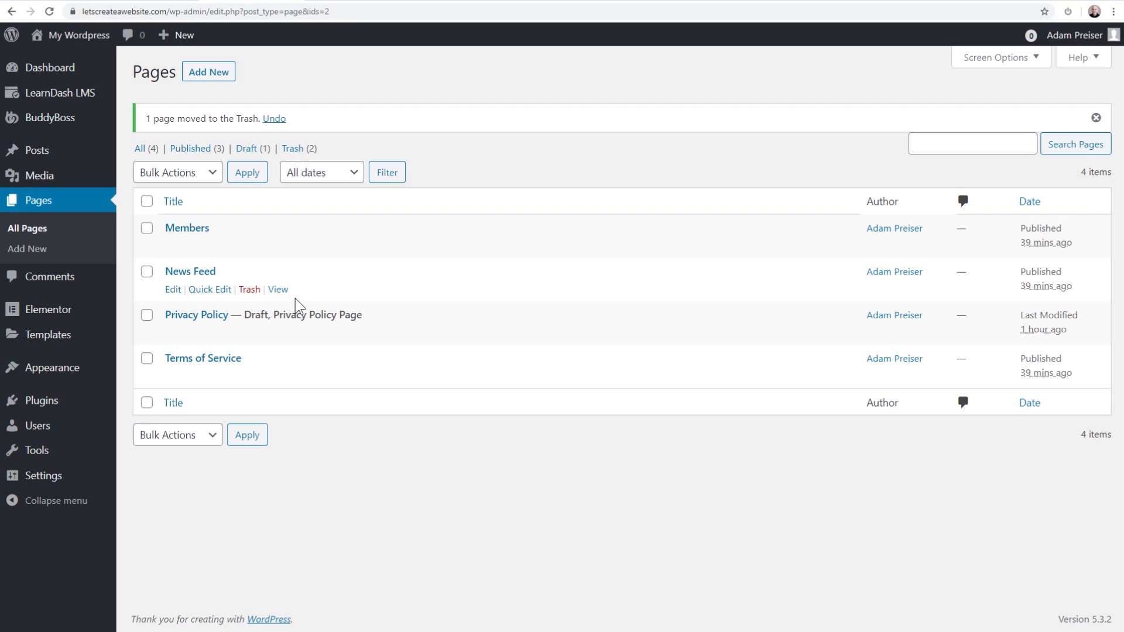
Step: Create a new page titled Blog with no content and publish it
left_click(208, 77)
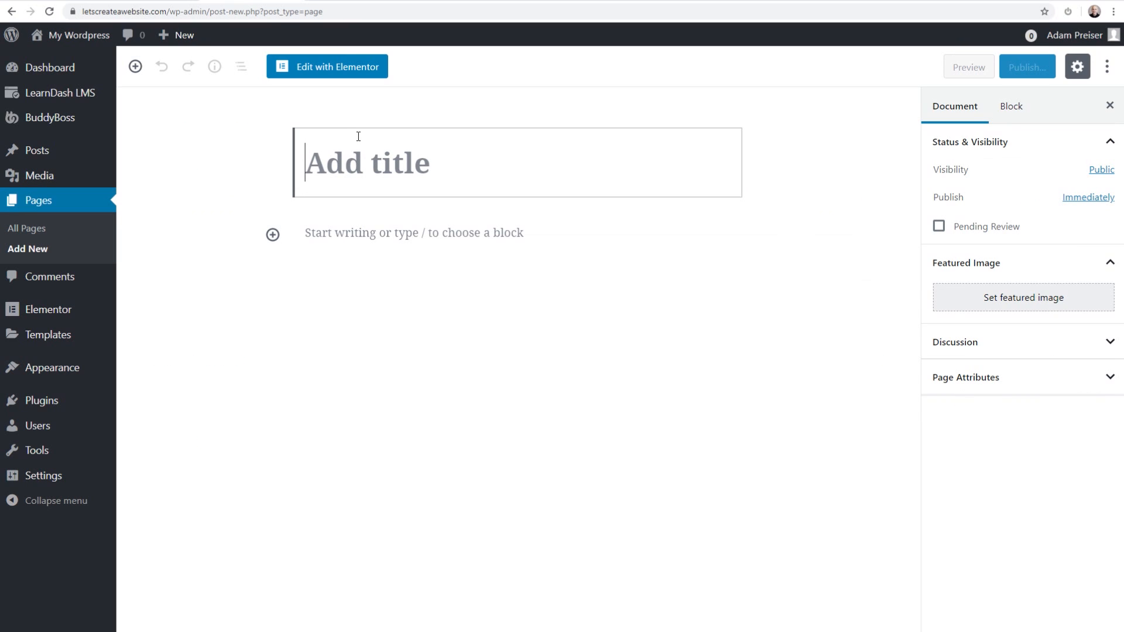
type("Blog")
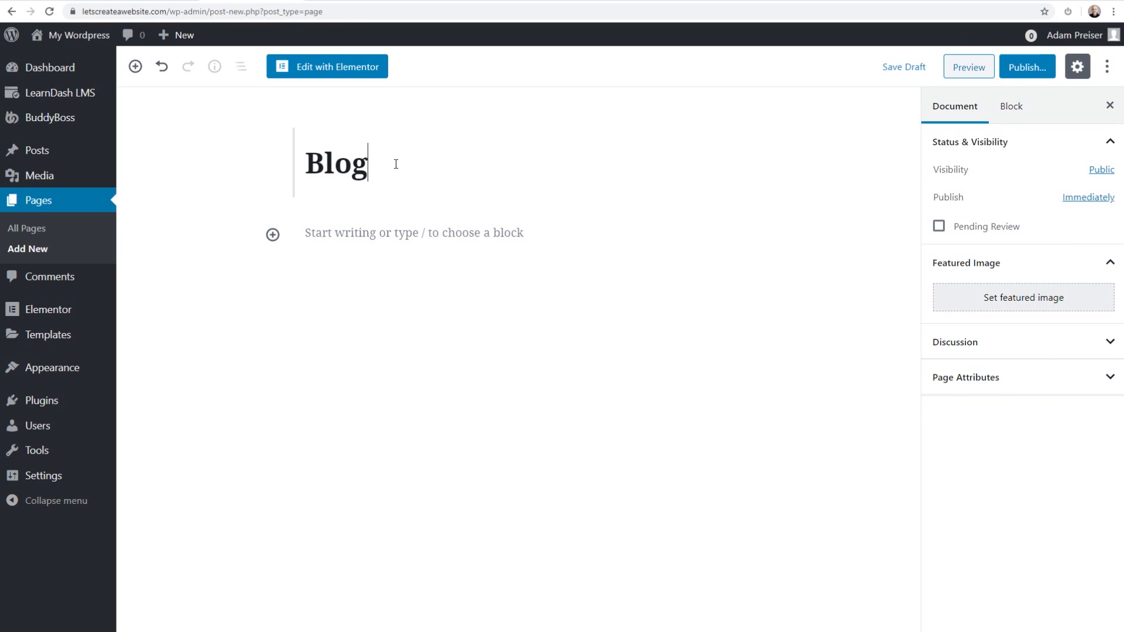
left_click(1018, 69)
left_click(1019, 70)
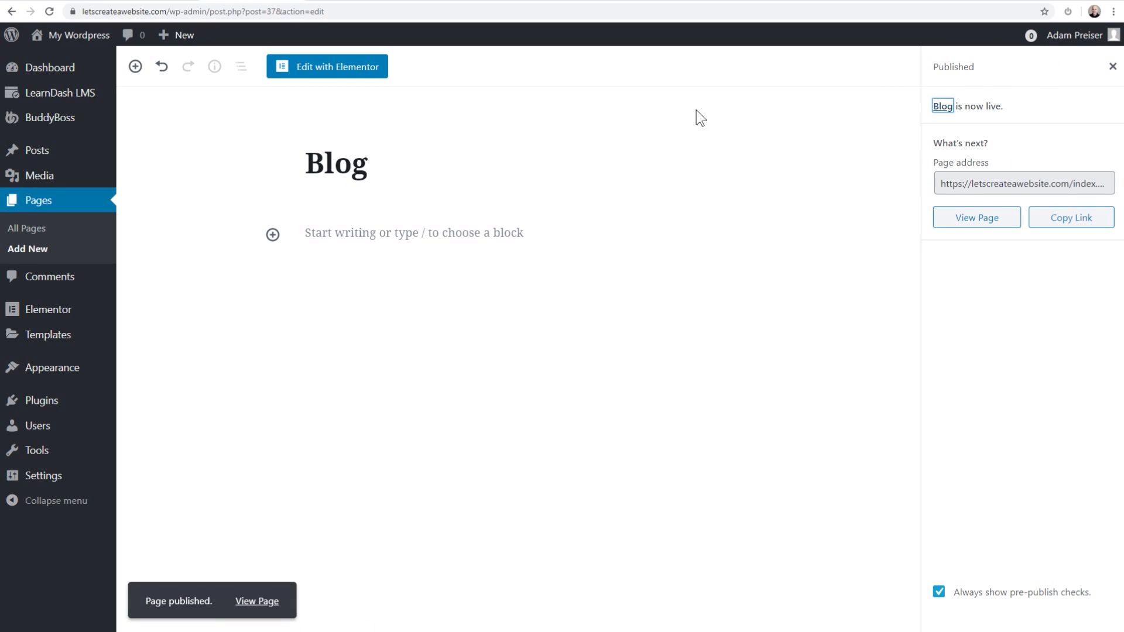
Step: Return to the list of all pages and switch to the live site's homepage
left_click(28, 228)
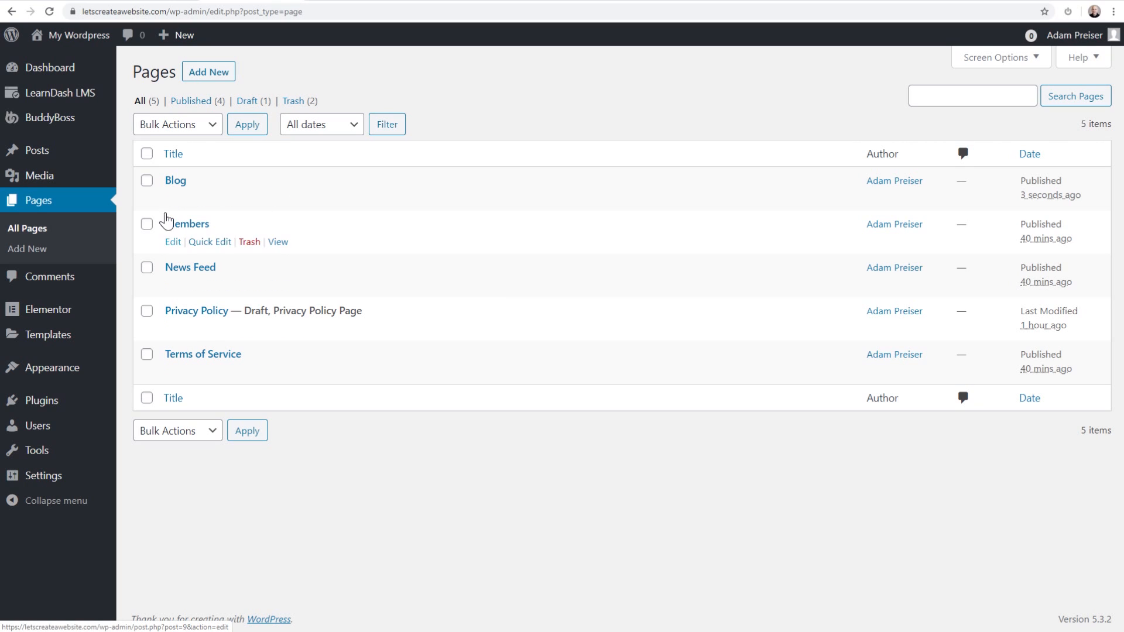
left_click(358, 3)
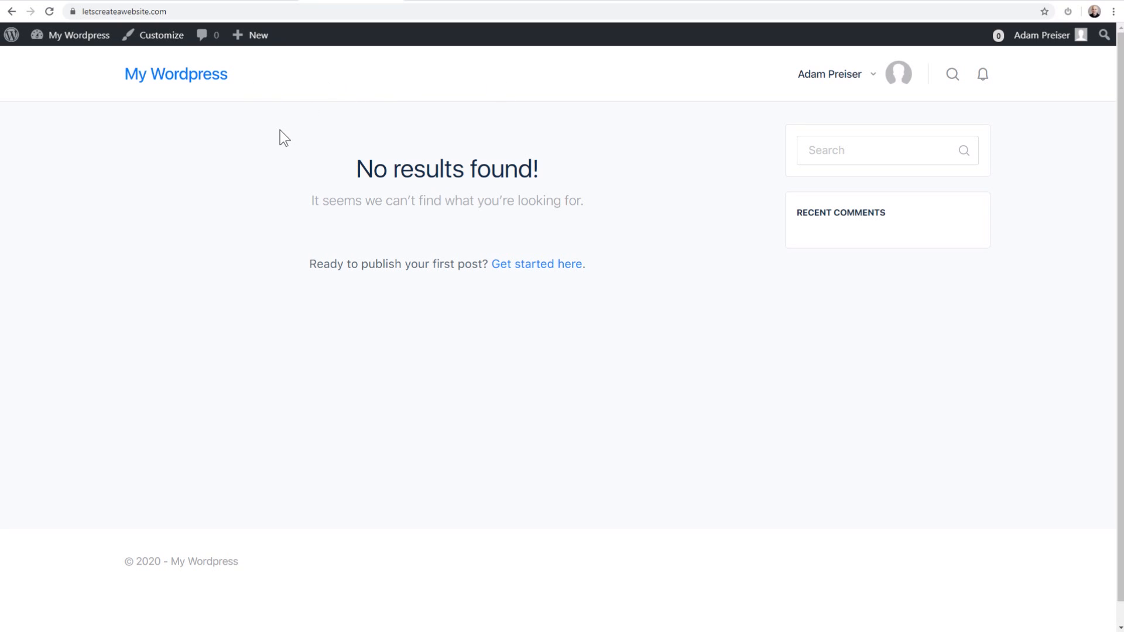
Step: Open the live customizer and set the site title to Community in the site identity settings
left_click(150, 36)
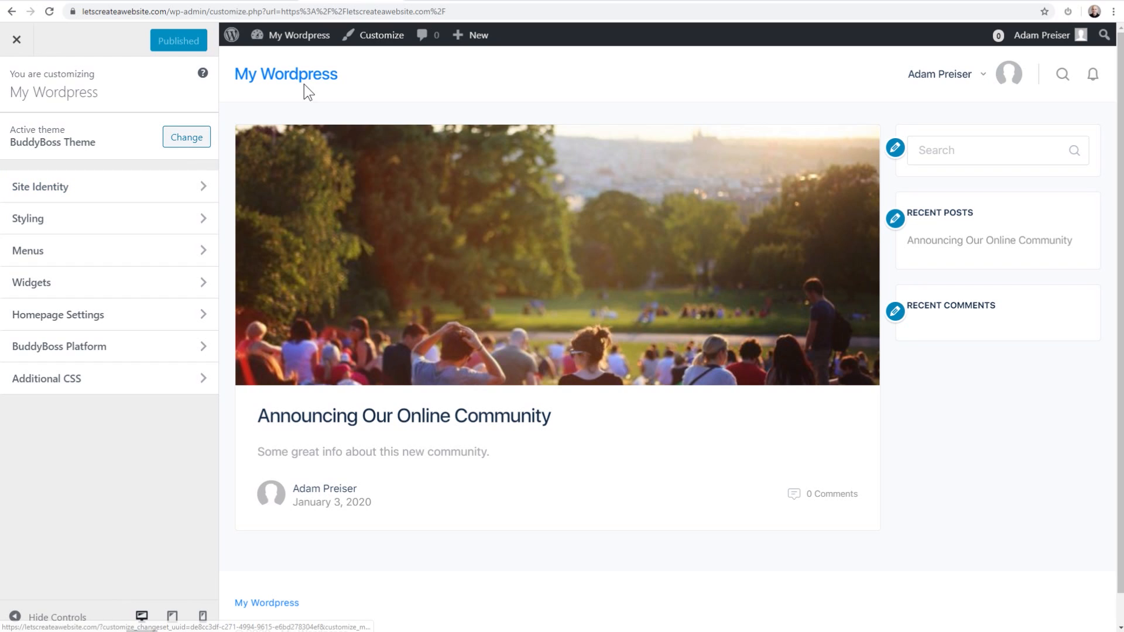
left_click(70, 195)
left_click_drag(100, 153, 9, 142)
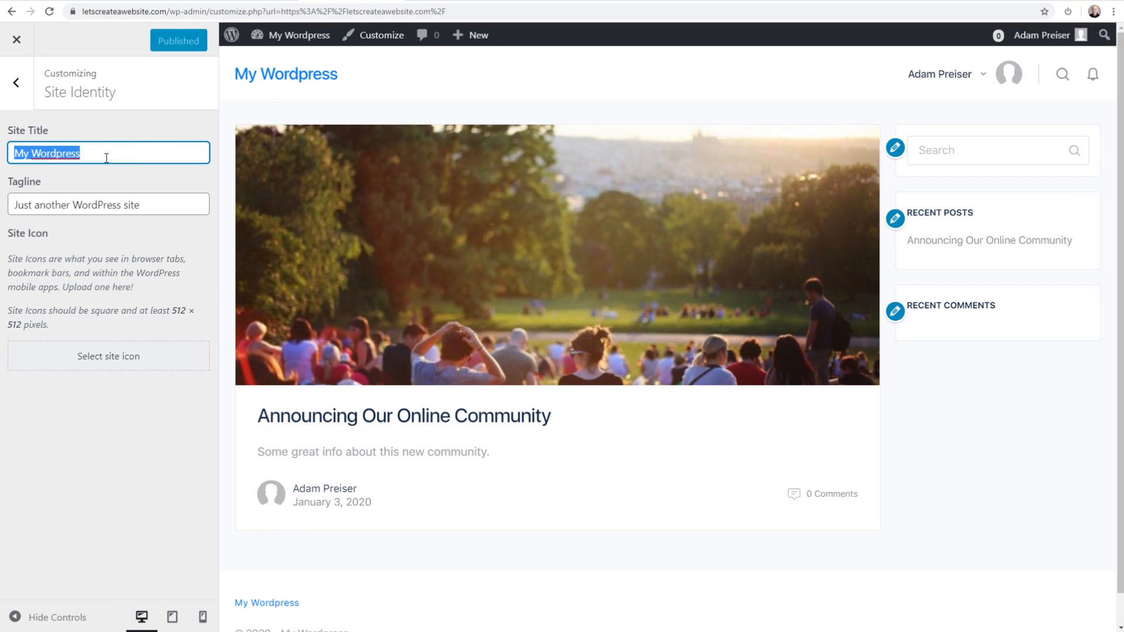
type("Community")
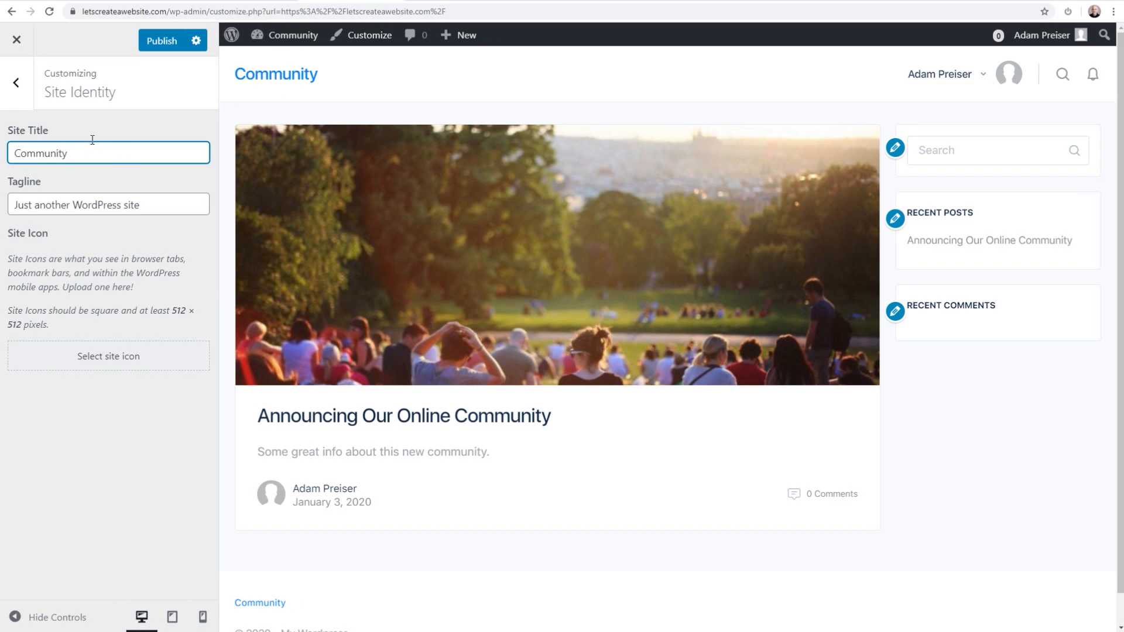
left_click(27, 99)
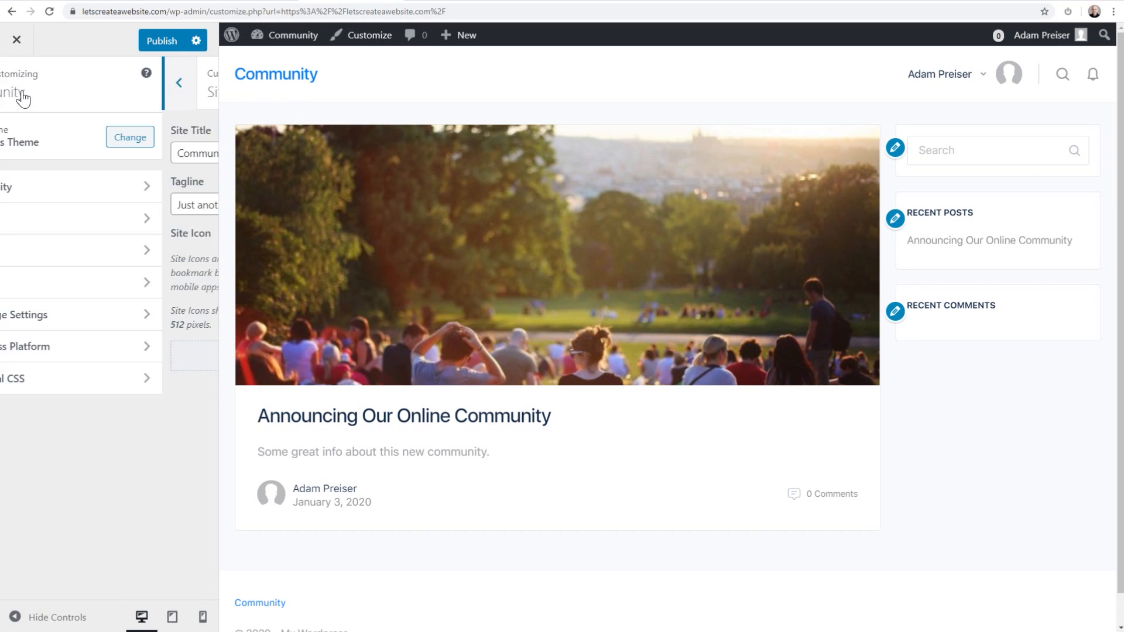
Step: Look over the Styling color options, and create a new menu named Main assigned to the Titlebar location
left_click(84, 231)
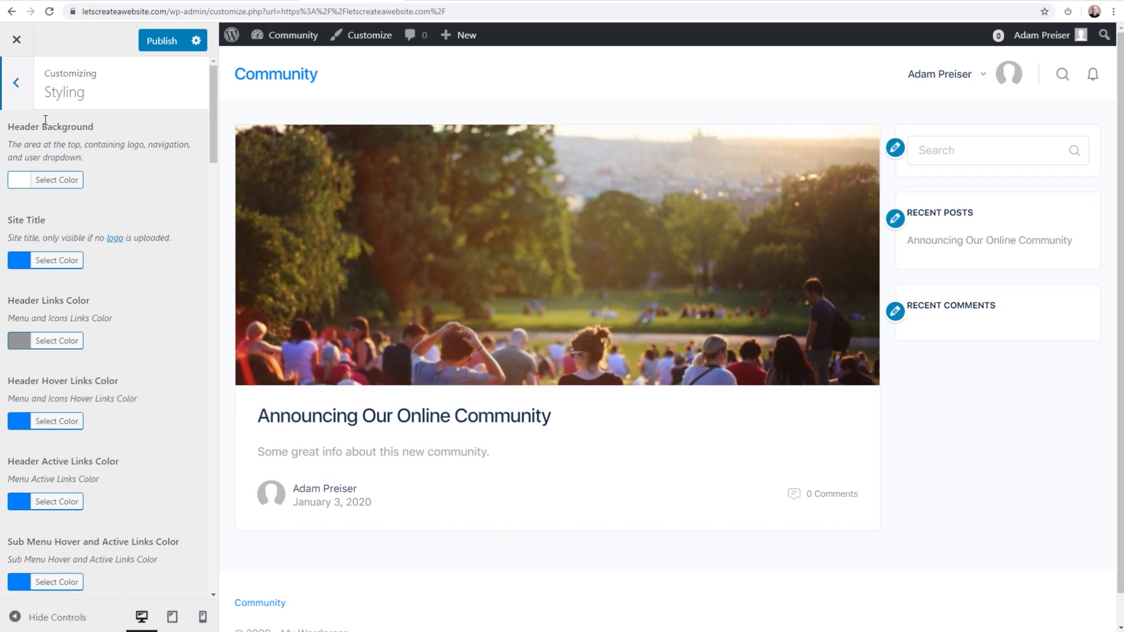
left_click(17, 82)
left_click(102, 258)
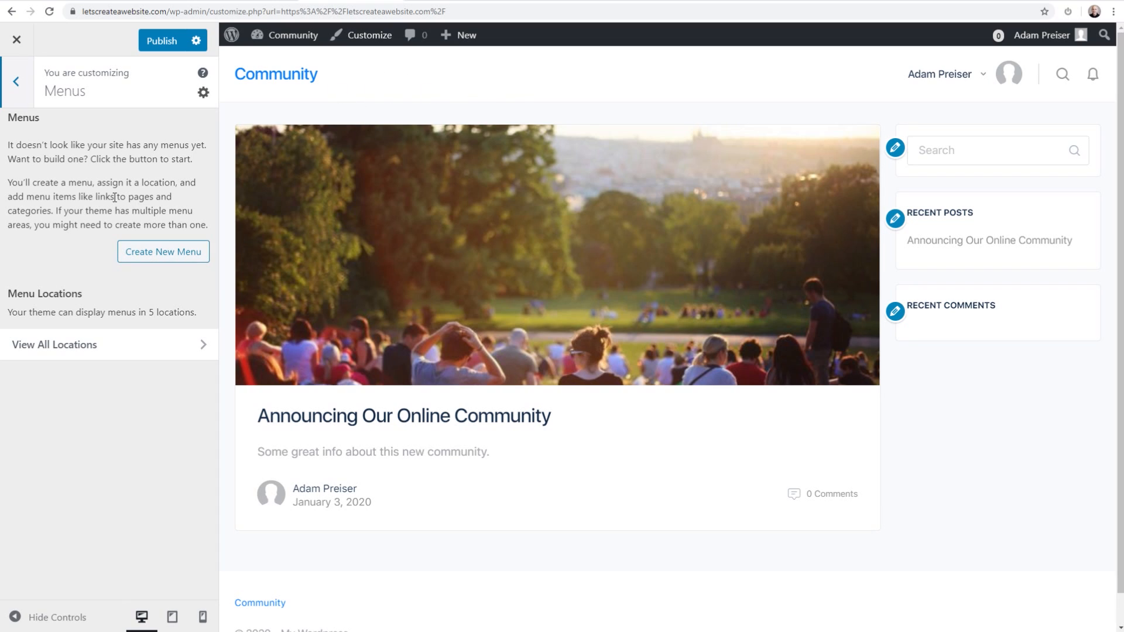
left_click(159, 253)
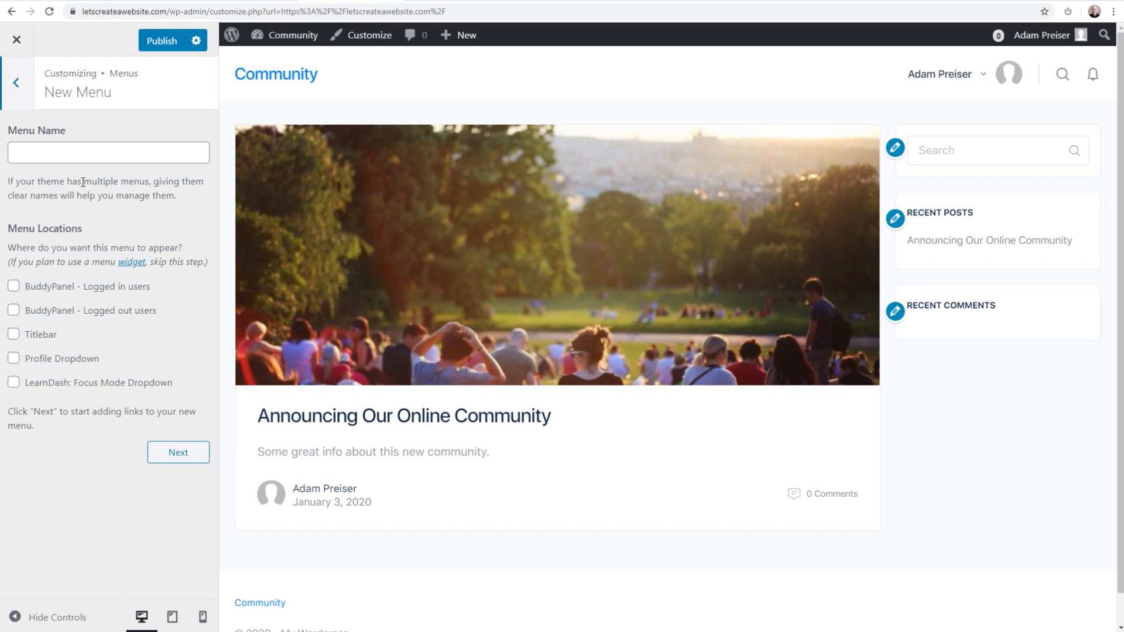
left_click(74, 154)
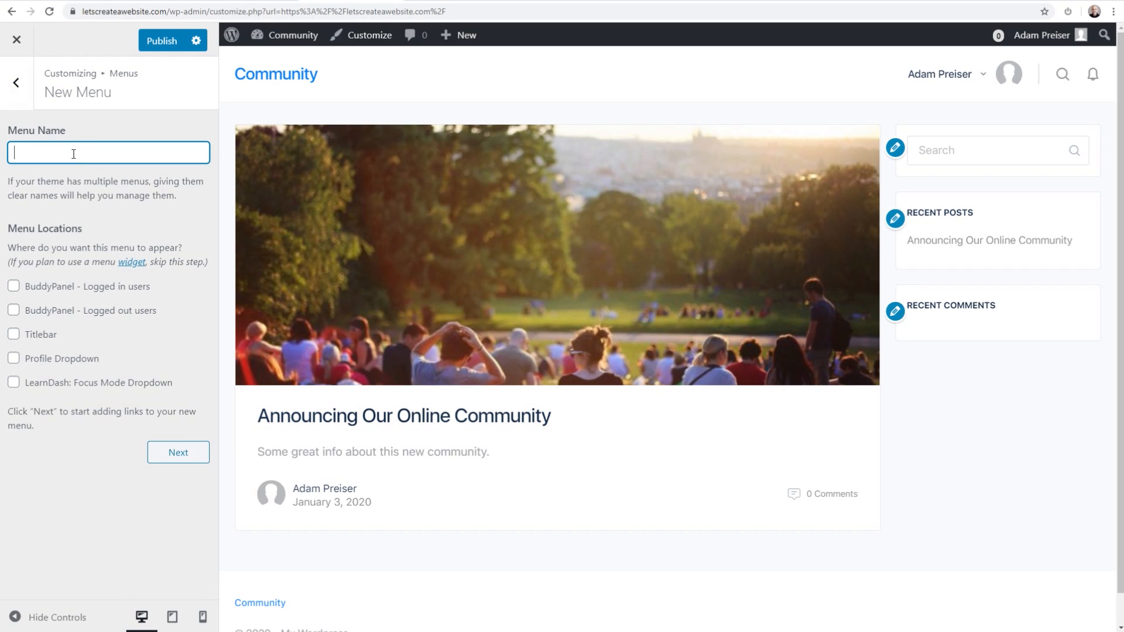
type("Main")
left_click(98, 189)
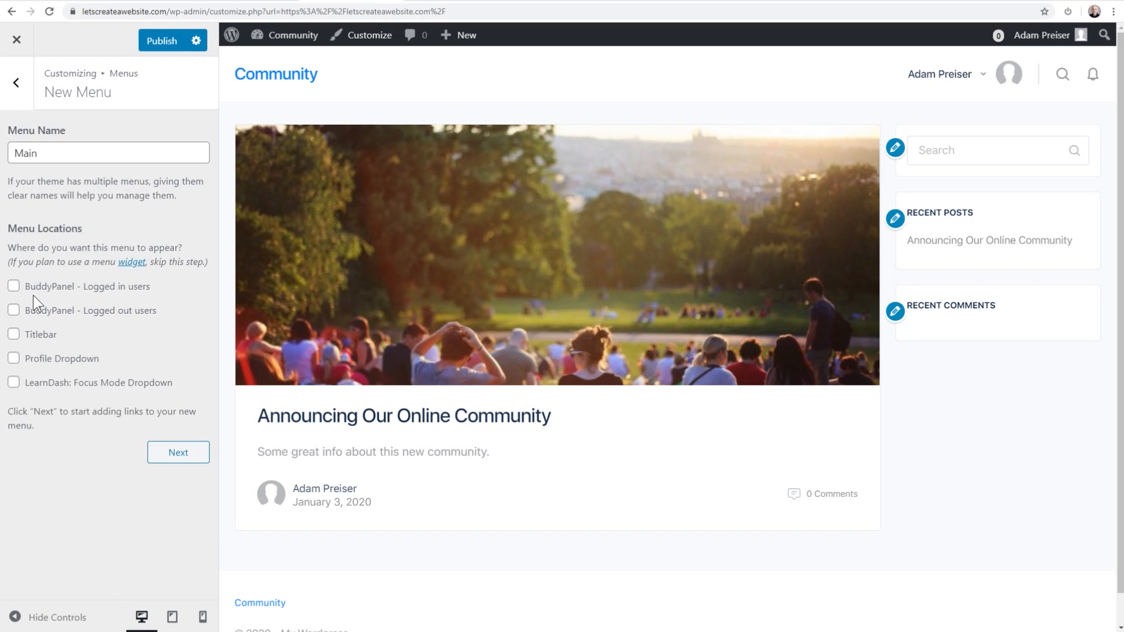
left_click(14, 336)
left_click(178, 463)
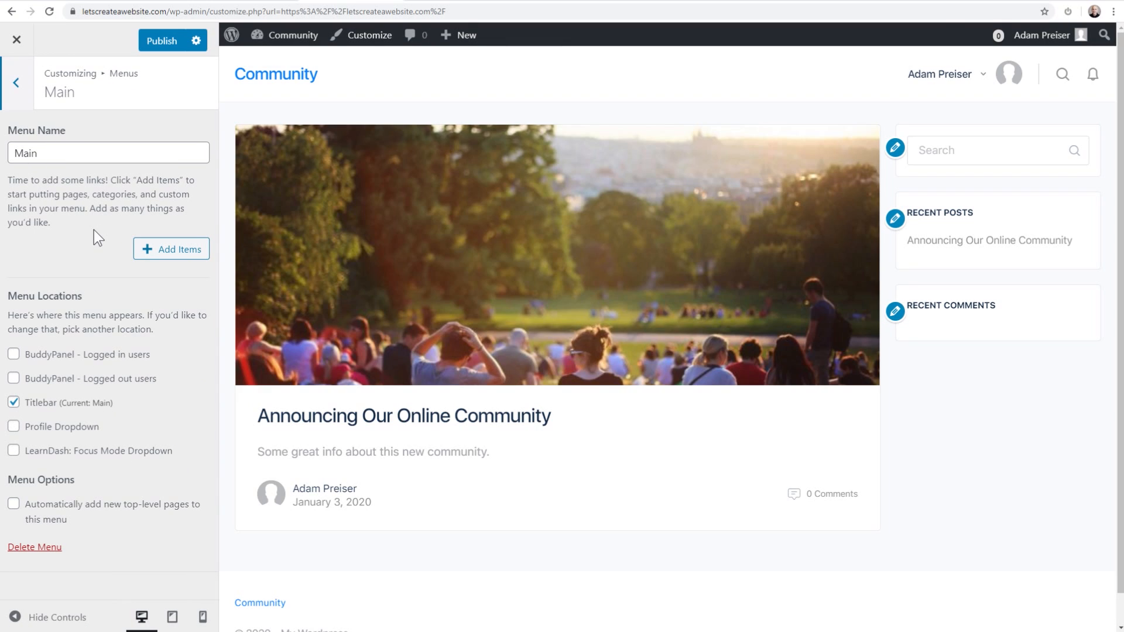
Step: Add the Home link and the Blog and News Feed pages to the Main menu
left_click(171, 257)
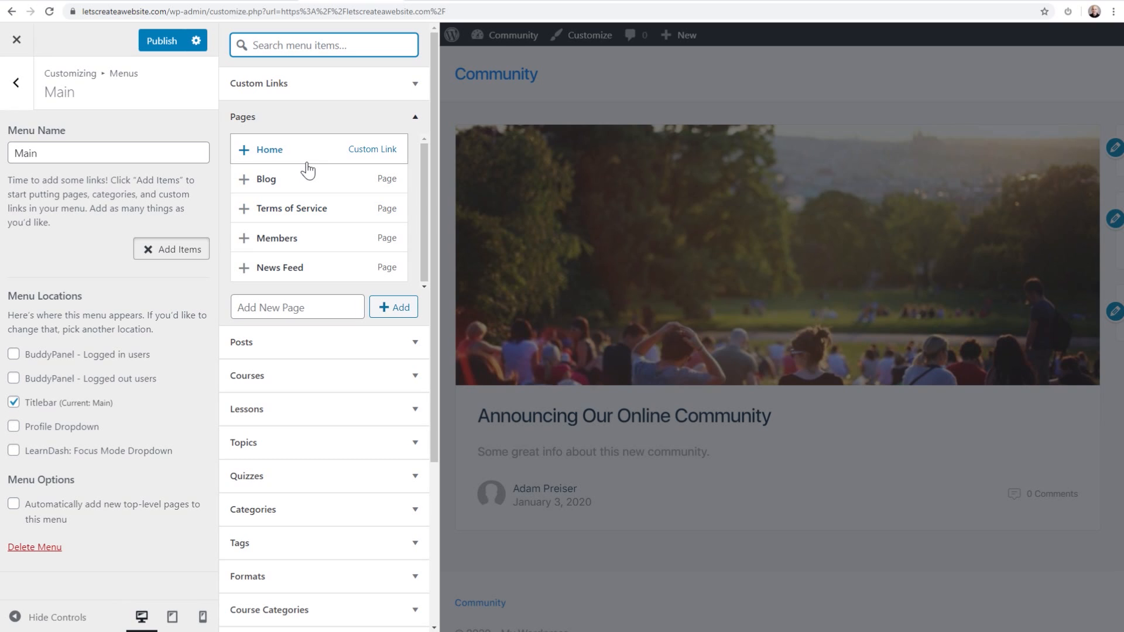
left_click(244, 151)
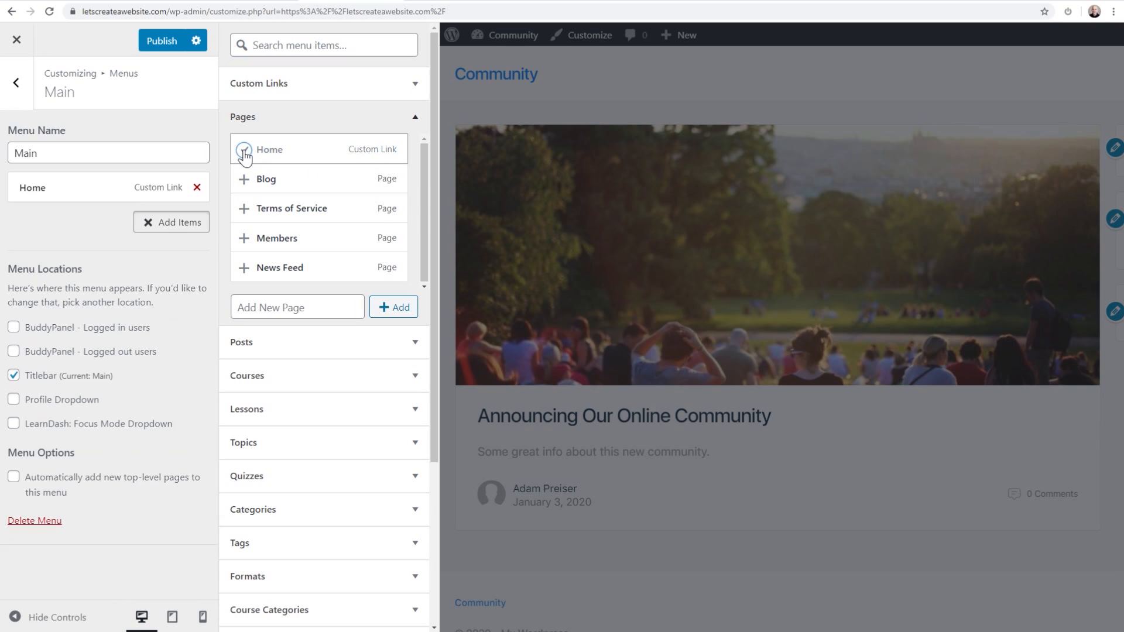
left_click(244, 180)
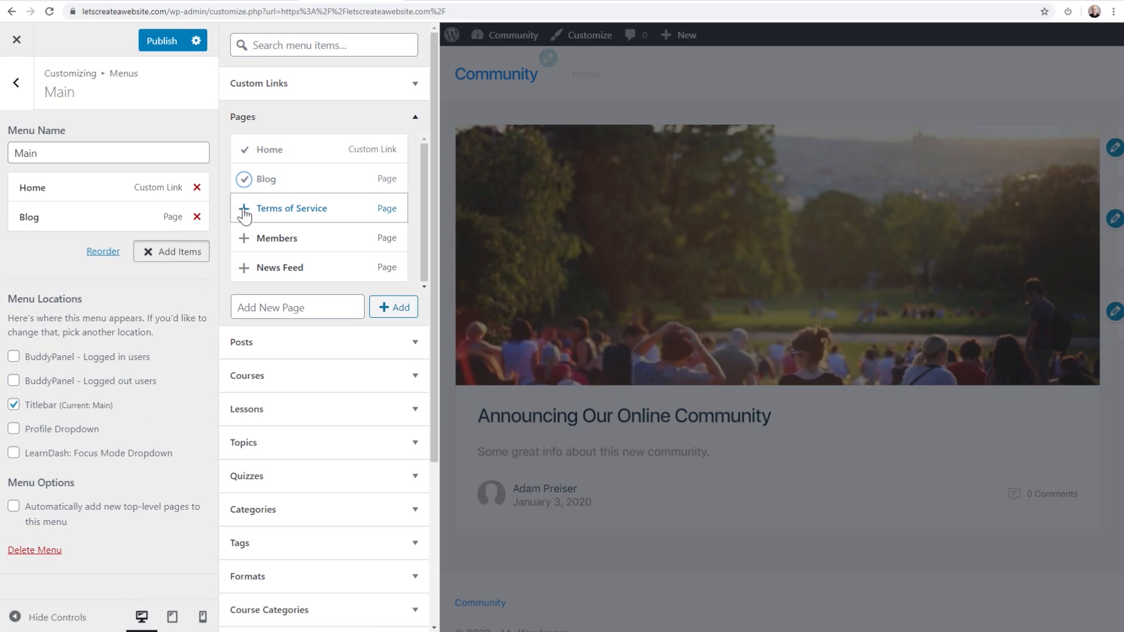
left_click(244, 268)
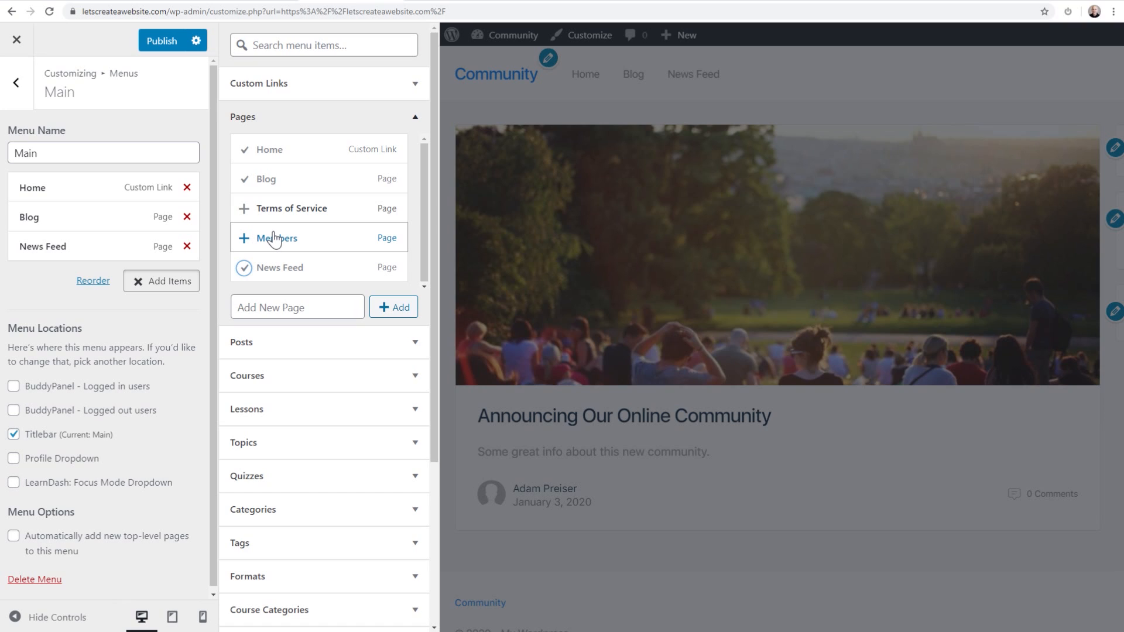
left_click(173, 287)
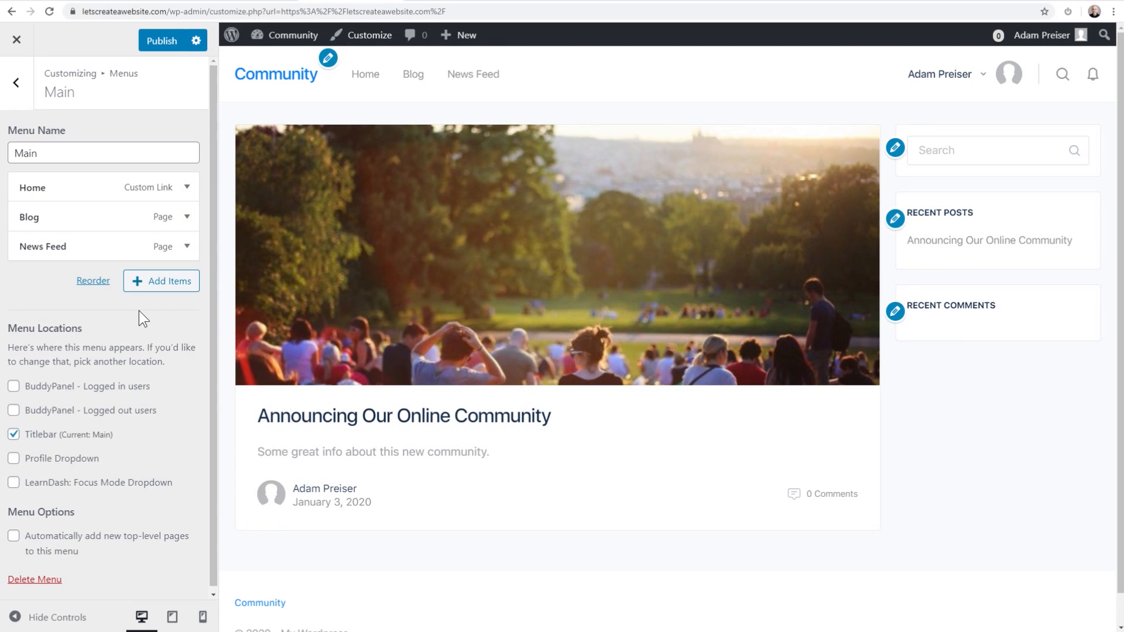
Step: Examine the other kinds of items that can be added to the Main menu, down to the BuddyPress link groups
left_click(152, 282)
scroll(334, 351, "down", 5)
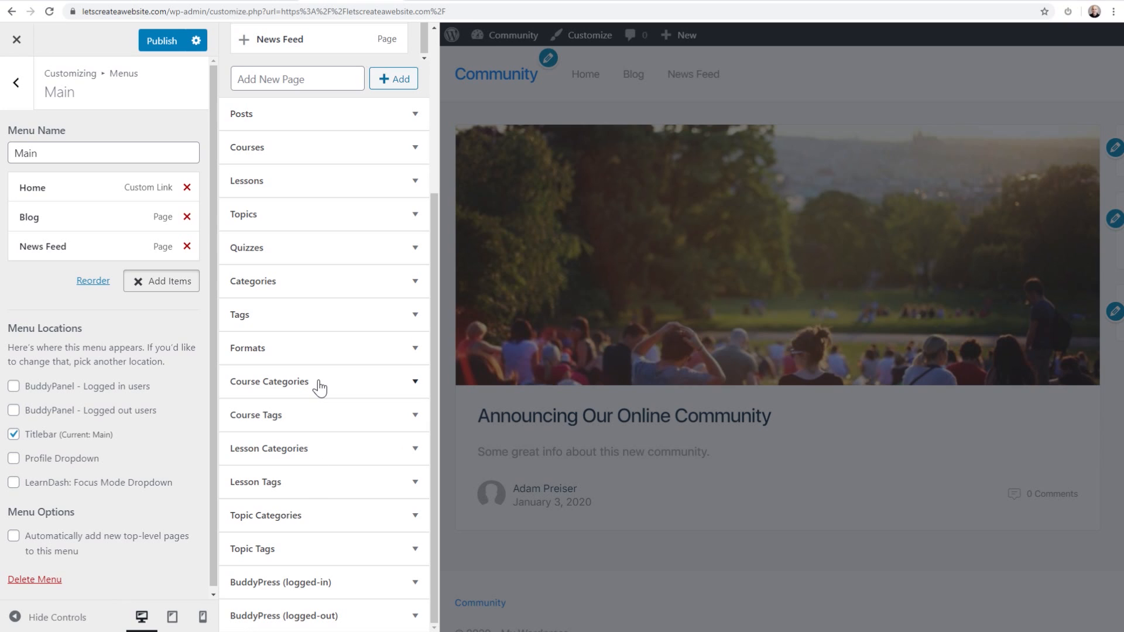
scroll(315, 326, "up", 5)
scroll(316, 344, "down", 3)
scroll(316, 344, "up", 3)
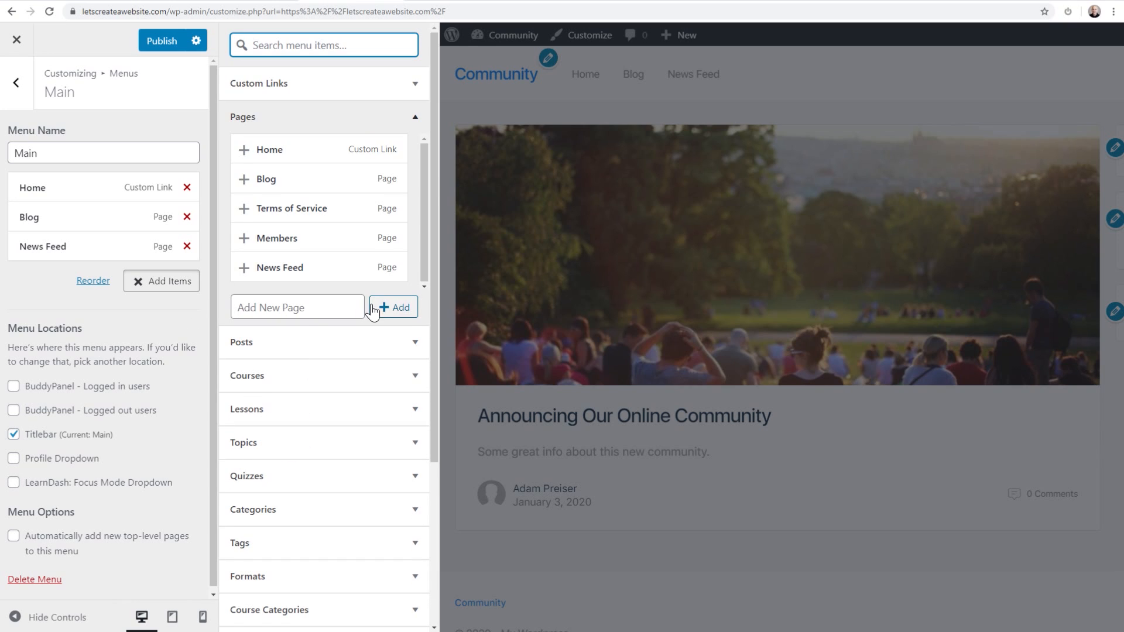
scroll(366, 309, "down", 4)
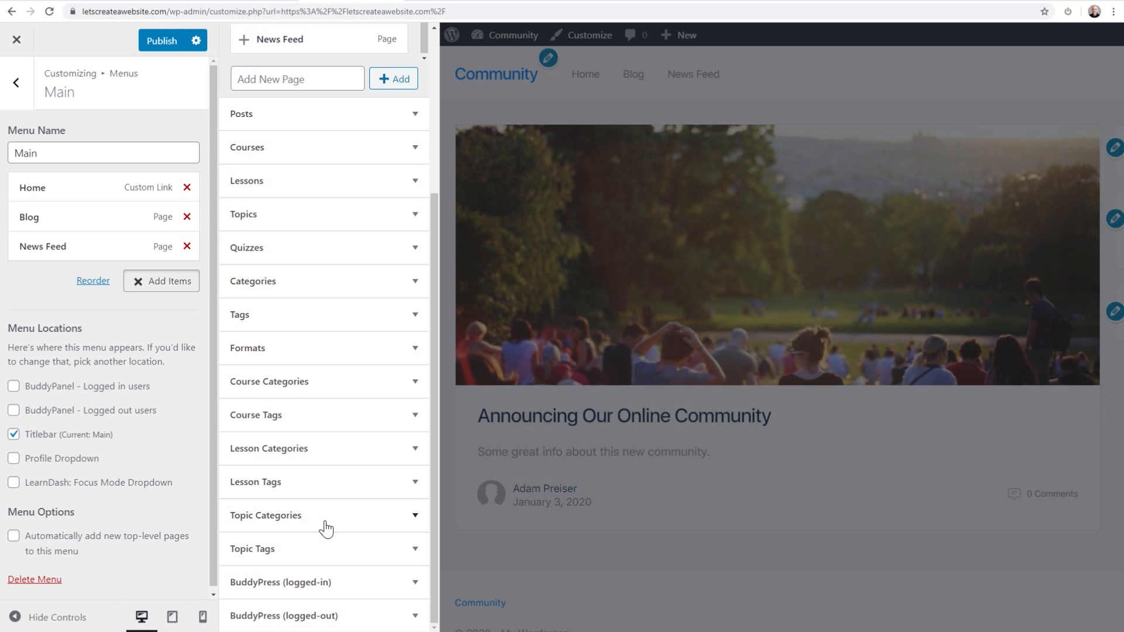
scroll(311, 498, "up", 4)
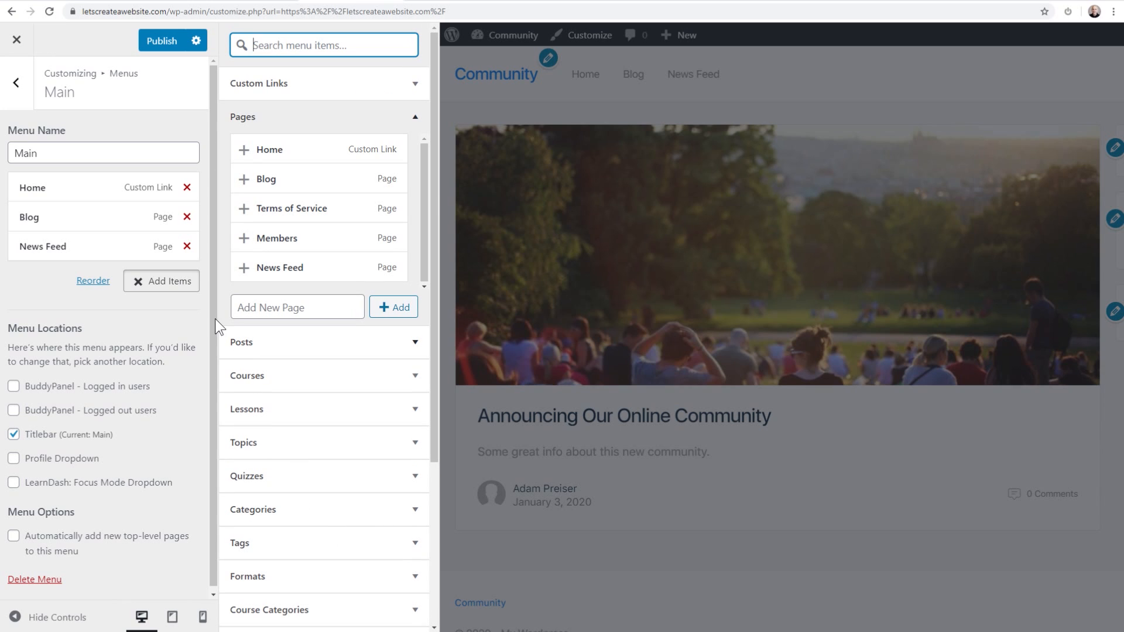
left_click(166, 284)
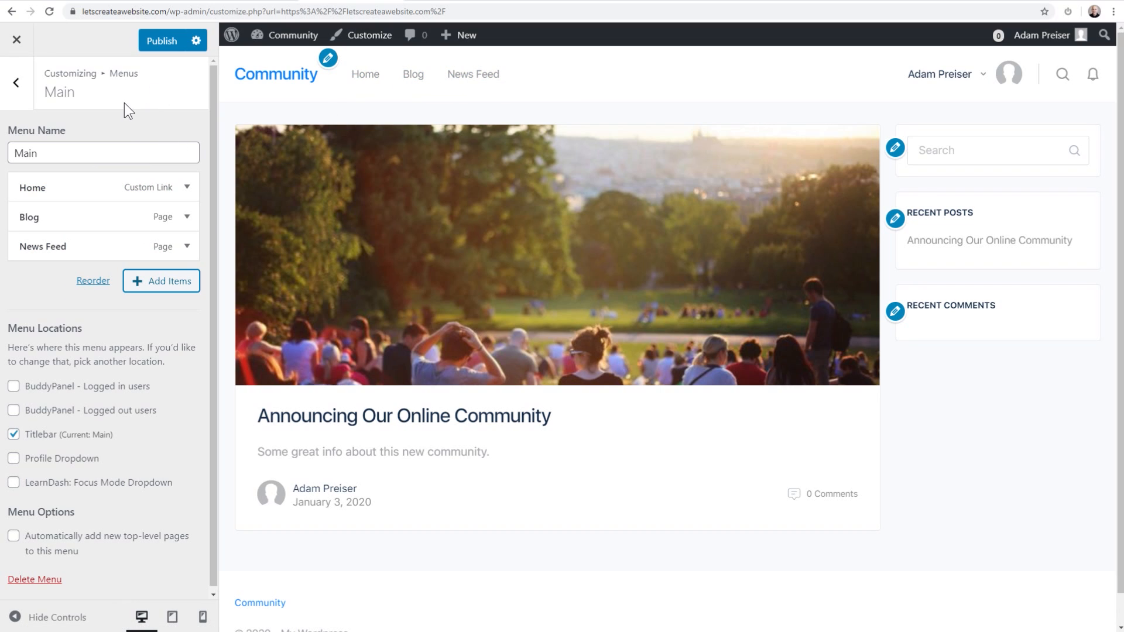
Step: Publish the site title and menu changes, and open the Blog Sidebar widget area
left_click(158, 42)
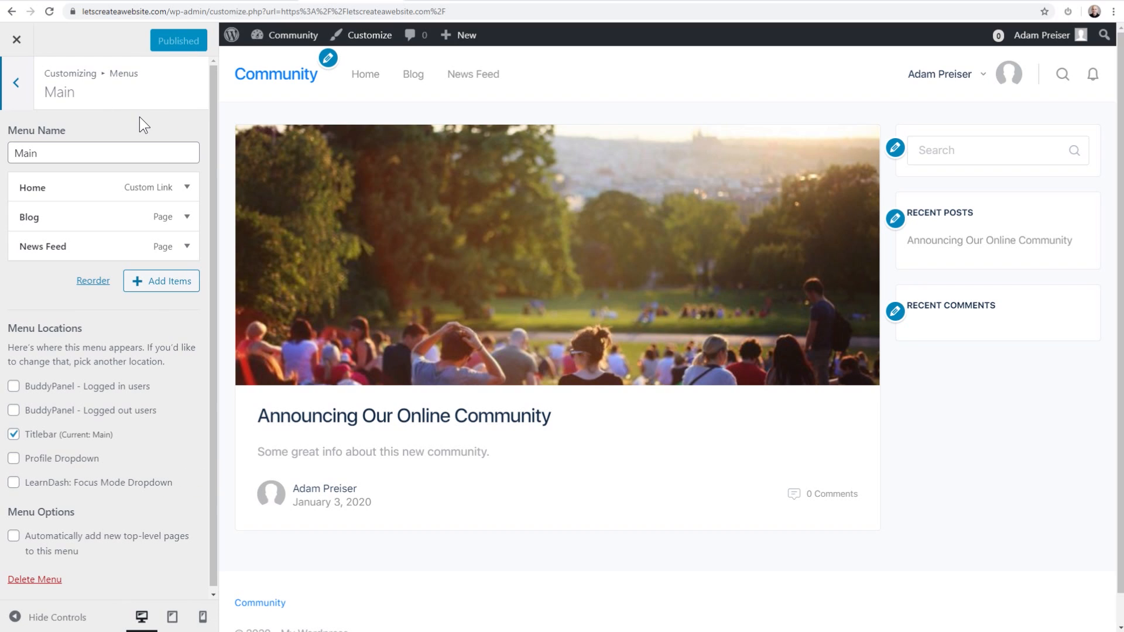
left_click(26, 85)
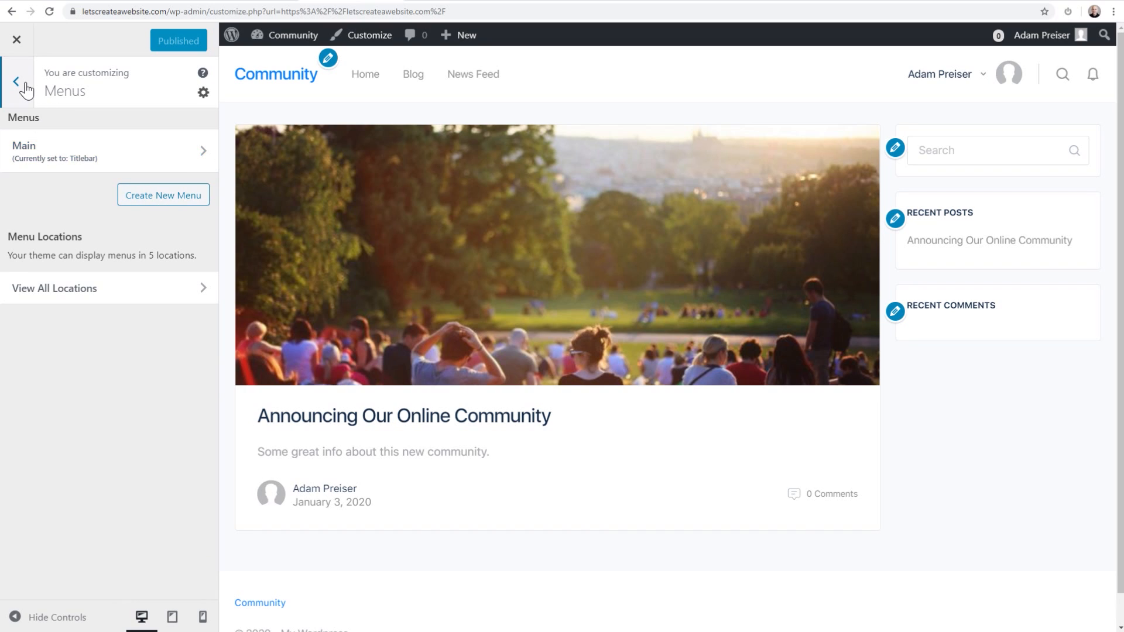
left_click(17, 83)
left_click(85, 283)
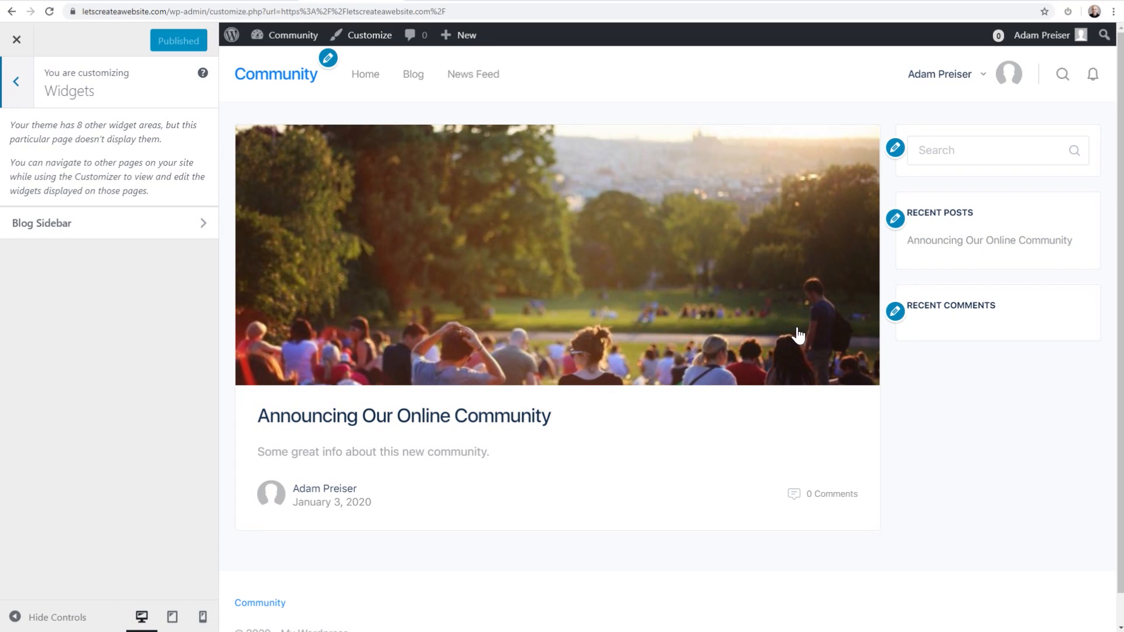
left_click(88, 230)
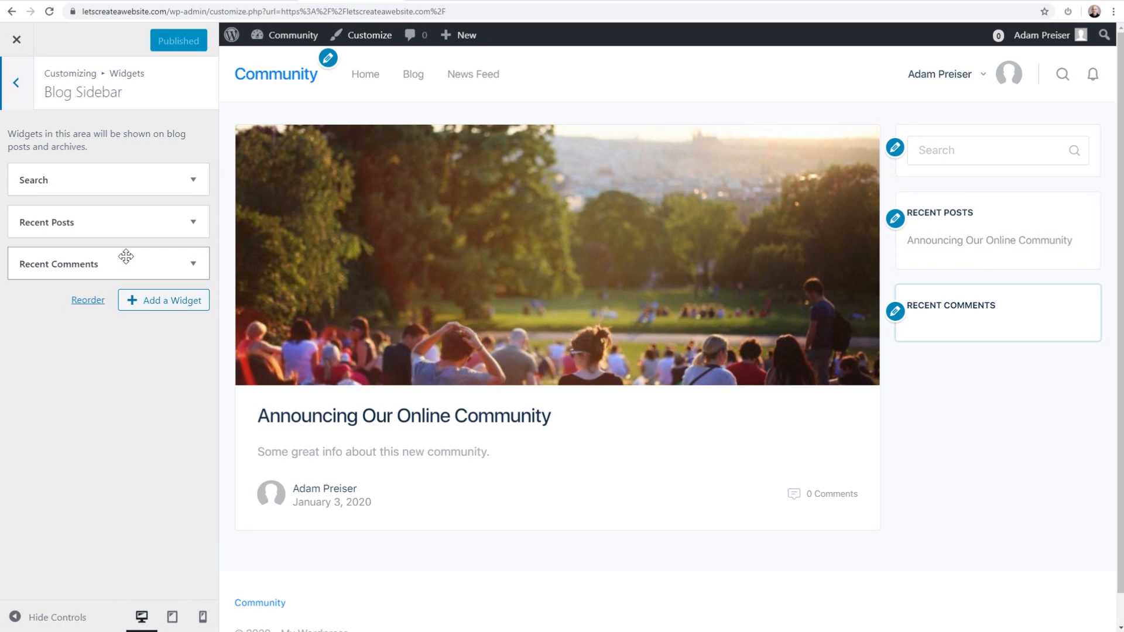
Step: Browse the widgets available for the Blog Sidebar, including the BuddyBoss and LearnDash ones, without adding any
left_click(151, 302)
scroll(344, 226, "down", 10)
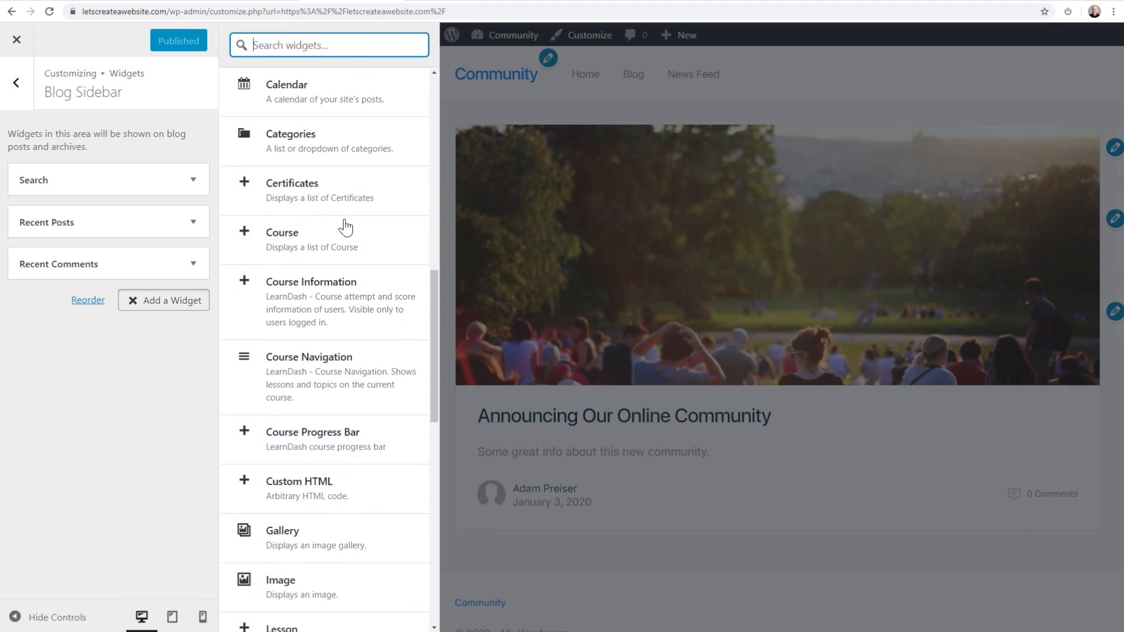
scroll(344, 226, "down", 10)
scroll(343, 226, "up", 12)
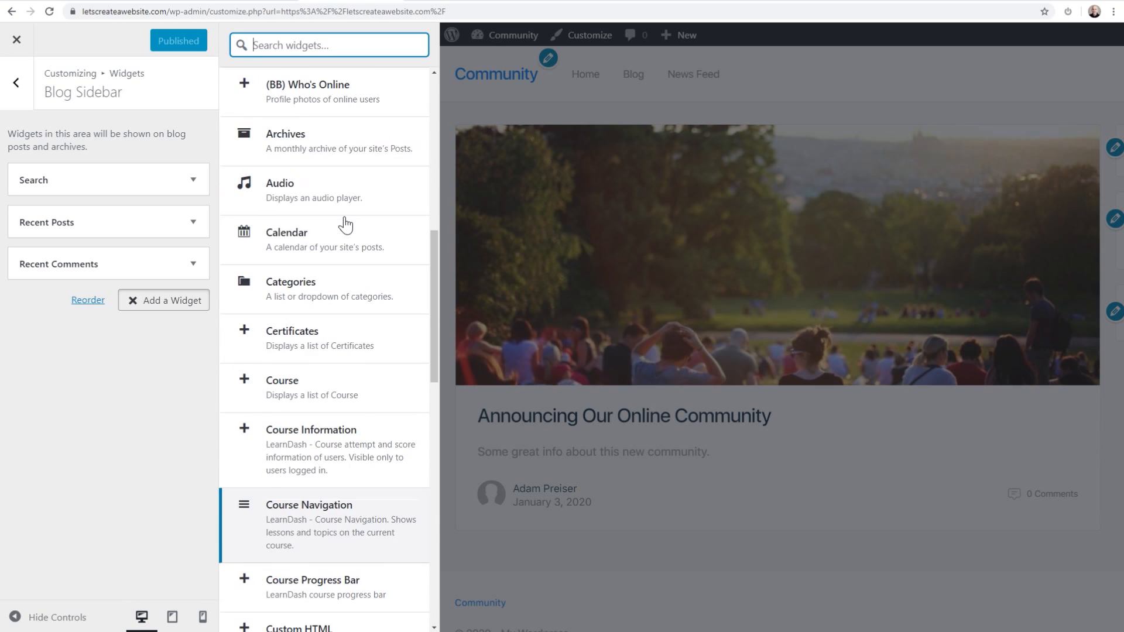
scroll(346, 224, "up", 8)
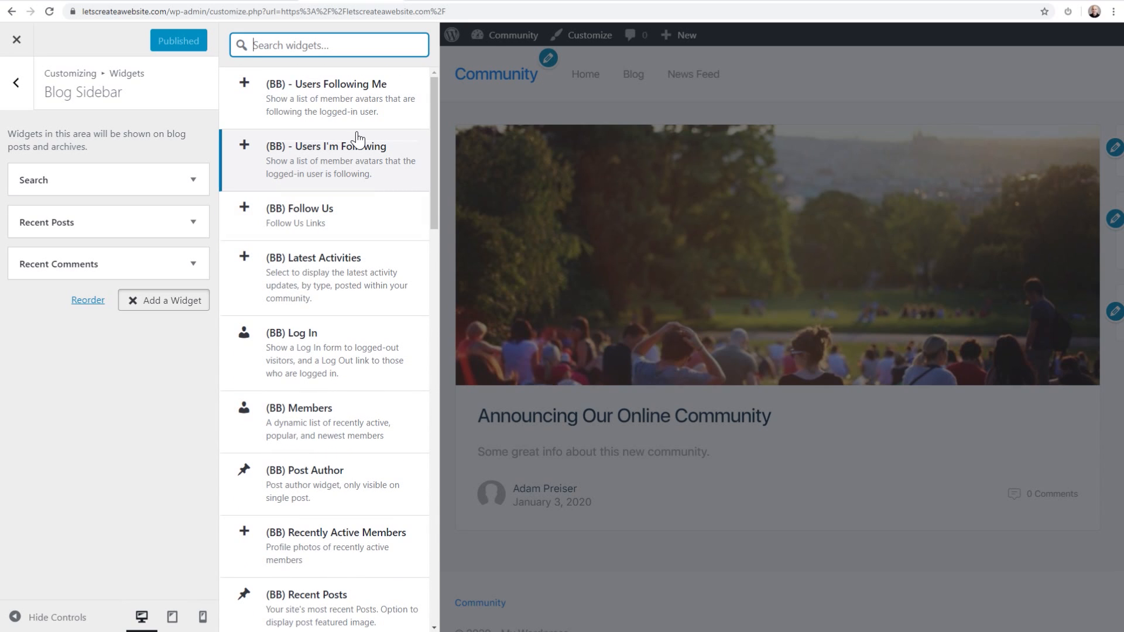
left_click(156, 356)
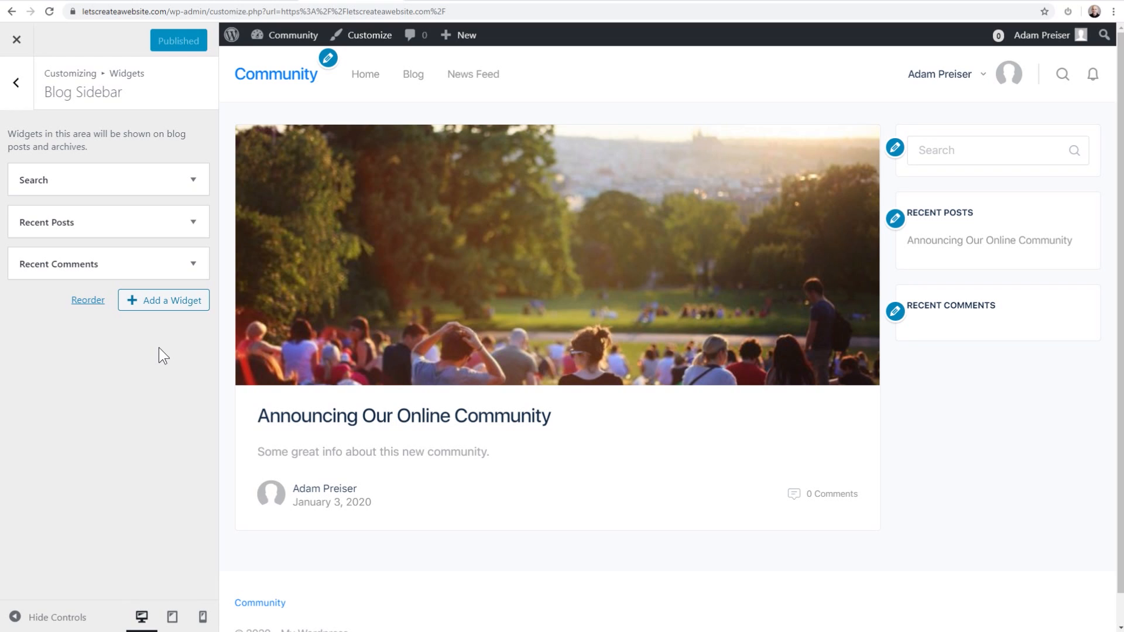
Step: Preview the News Feed page and review the widget areas listed for it
left_click(473, 75)
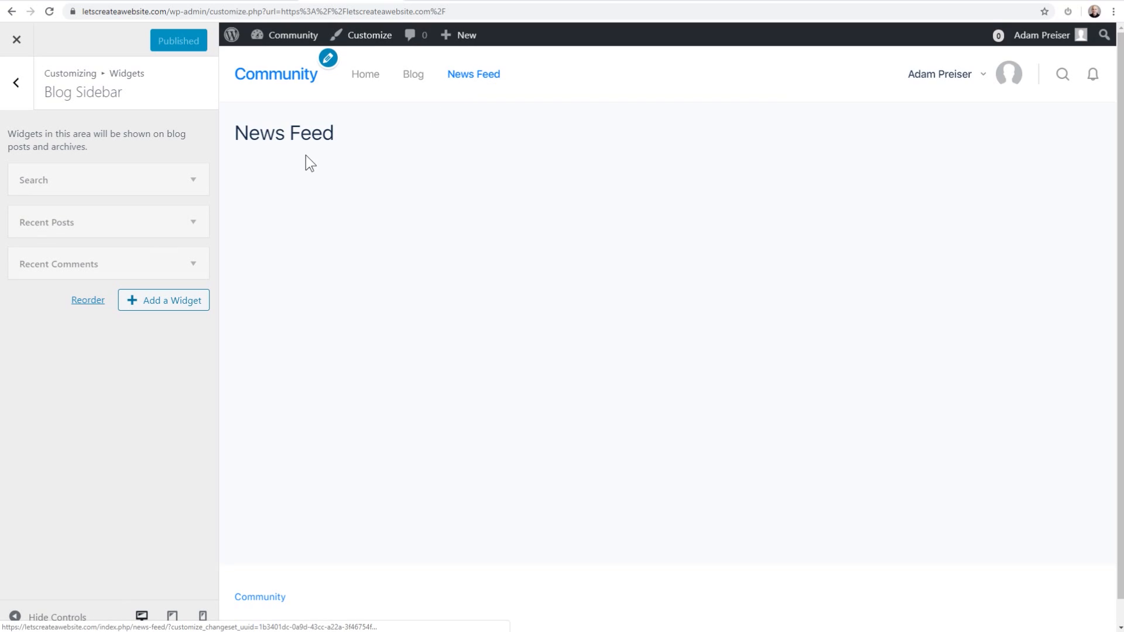
left_click(17, 89)
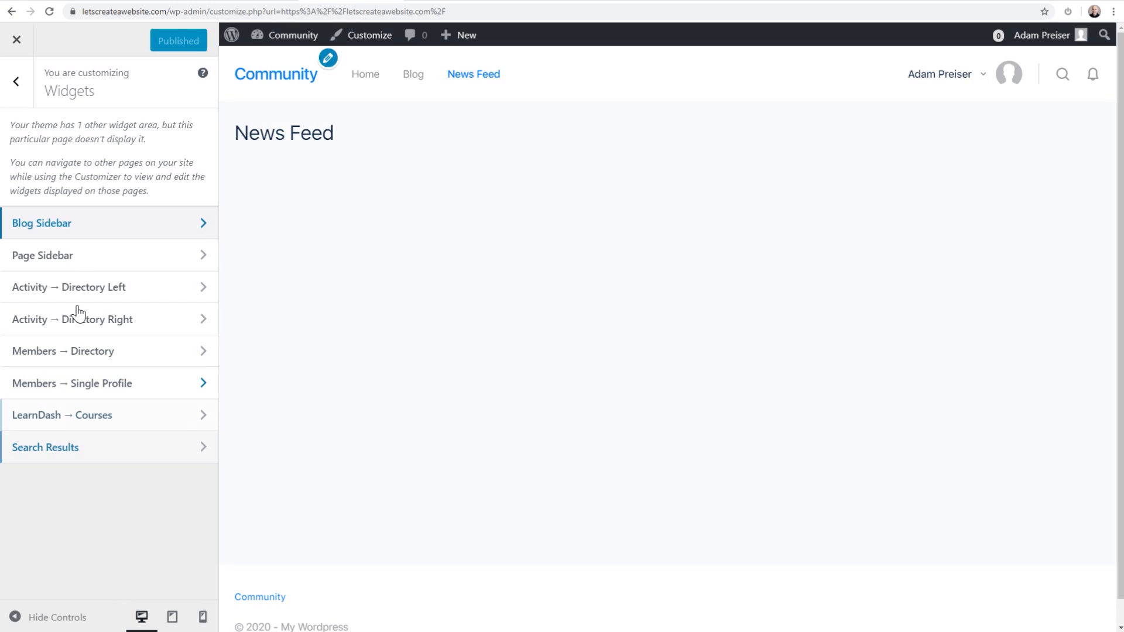
left_click(16, 83)
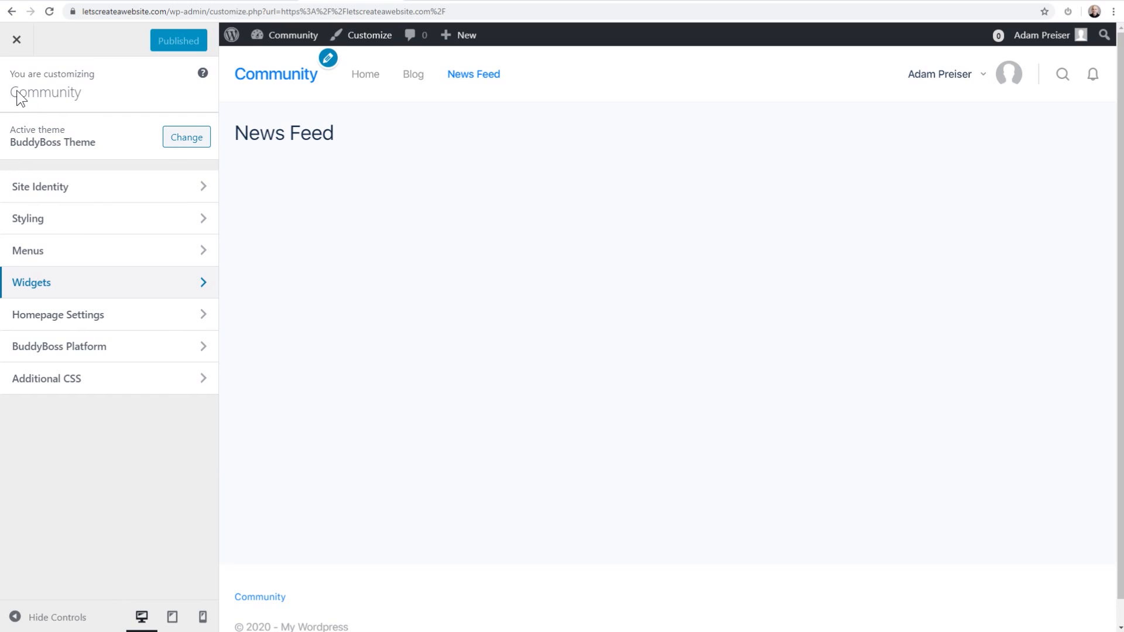
Step: Set the homepage to display a static page and choose News Feed as the homepage
left_click(73, 317)
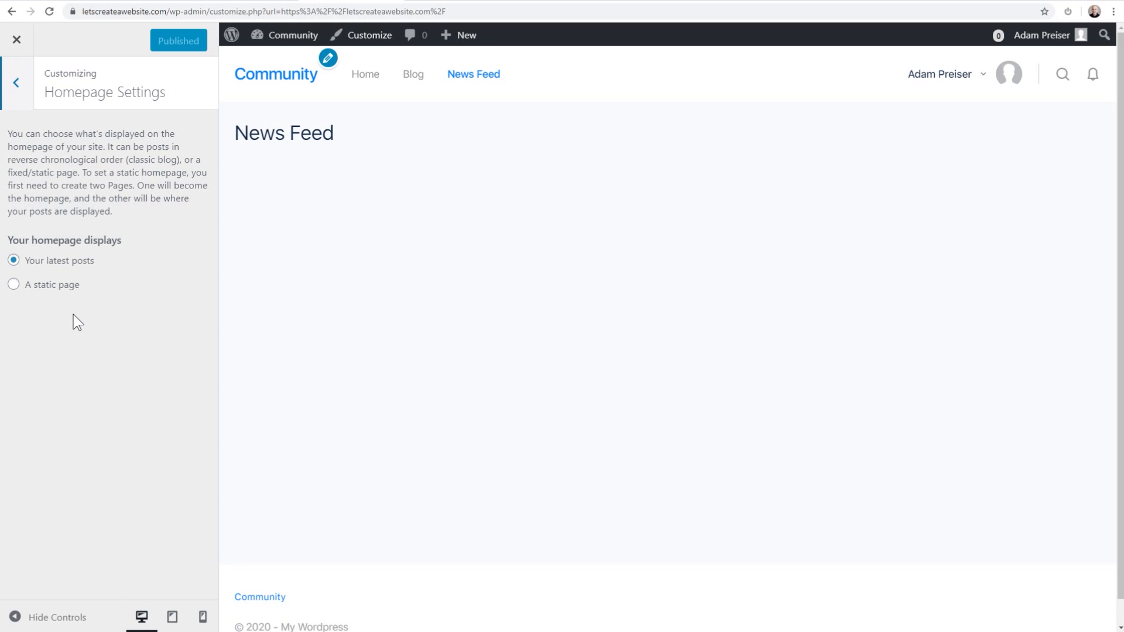
left_click(47, 287)
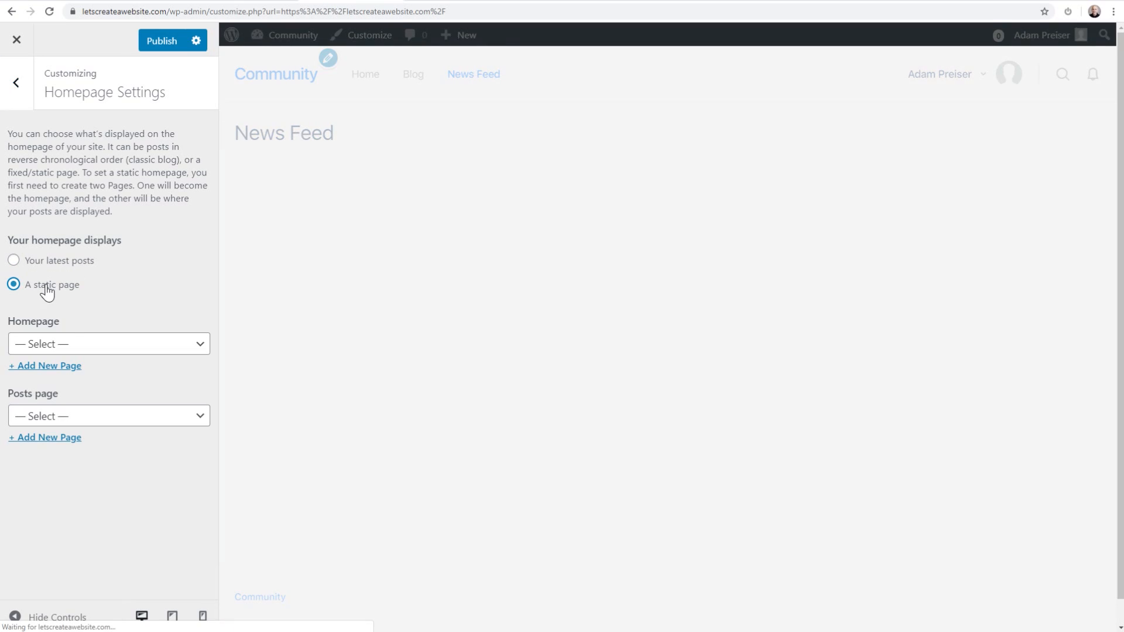
left_click(117, 347)
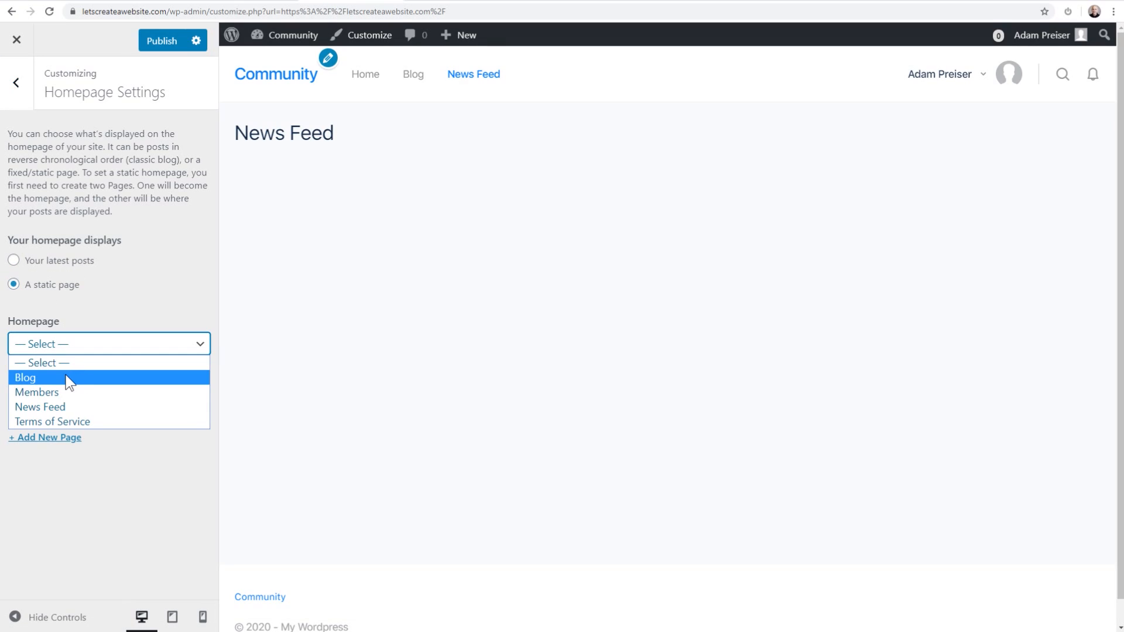
left_click(41, 407)
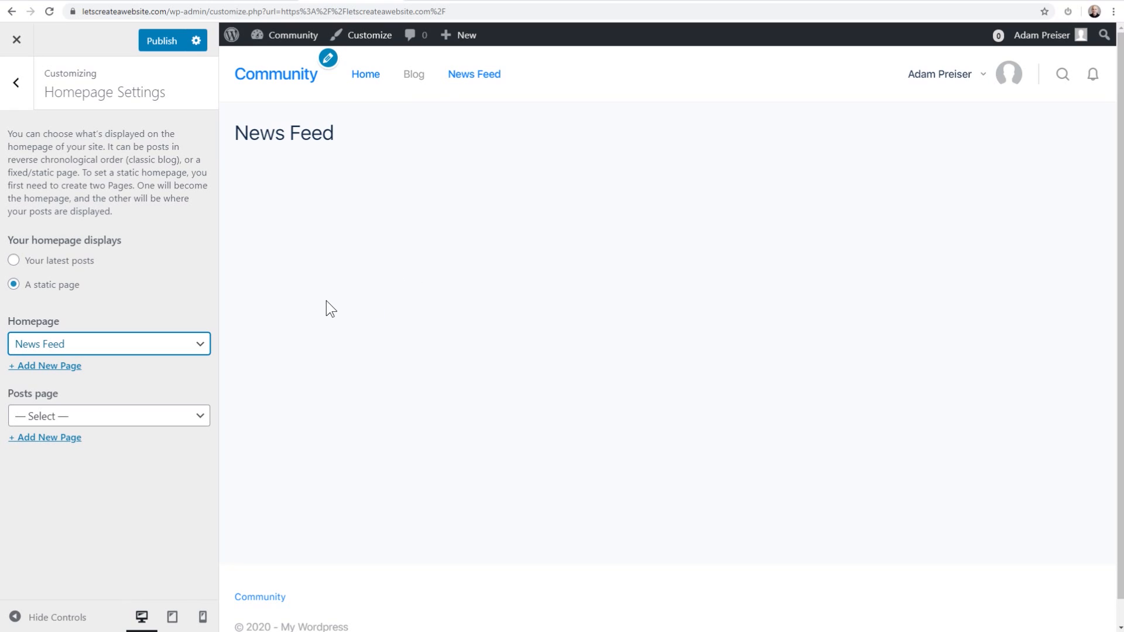
Step: Assign Blog as the posts page, publish the homepage settings and close the customizer
left_click(146, 416)
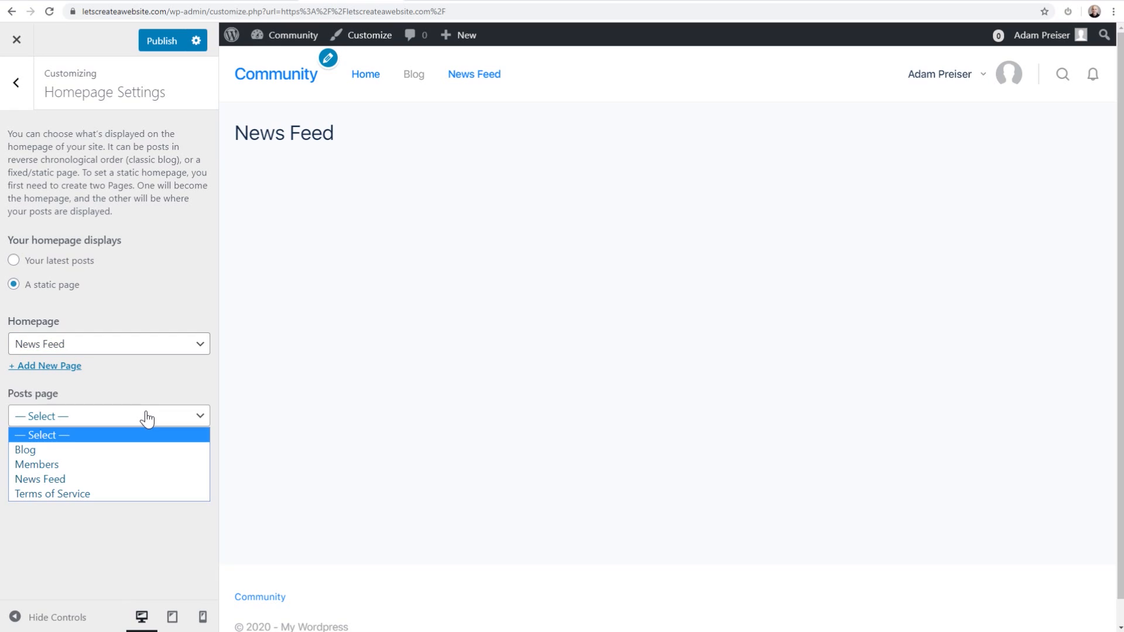
left_click(69, 451)
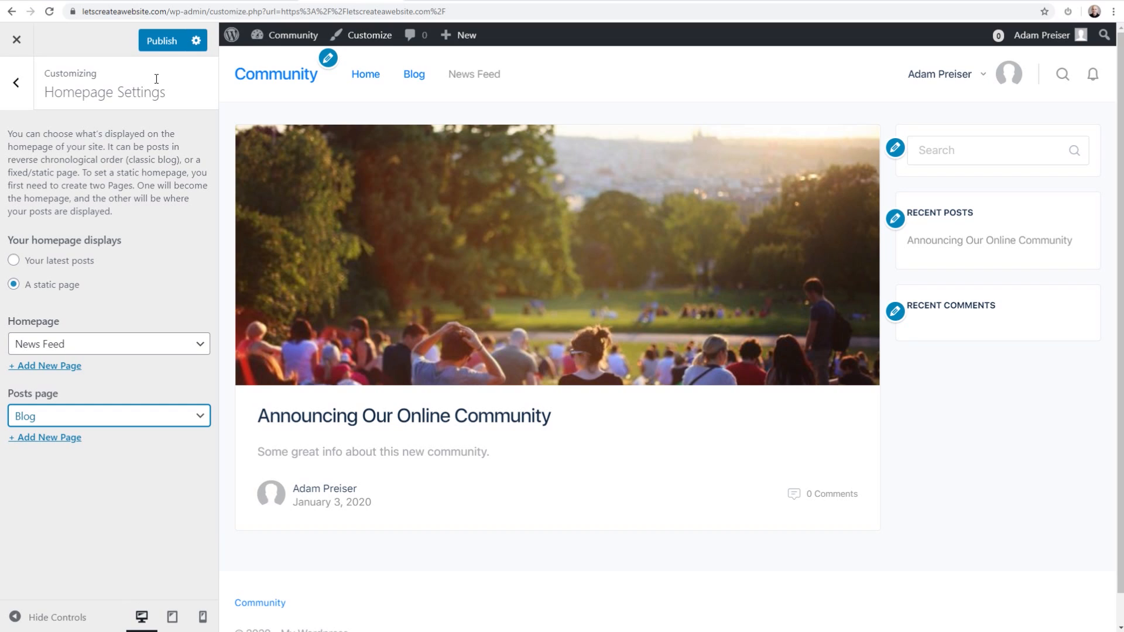
left_click(161, 40)
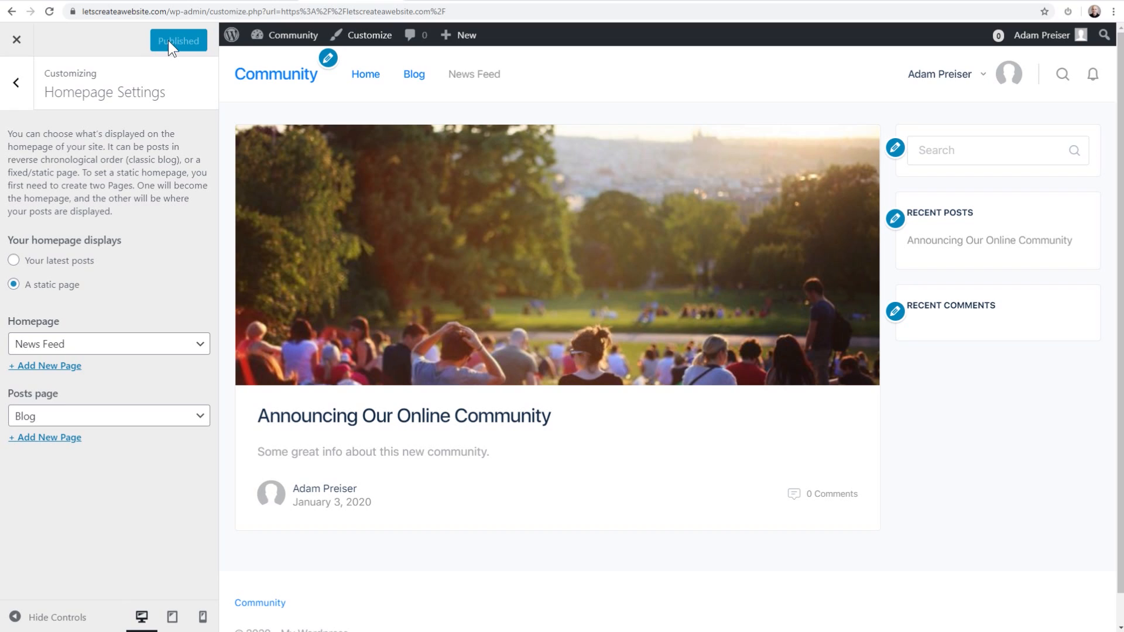
left_click(17, 41)
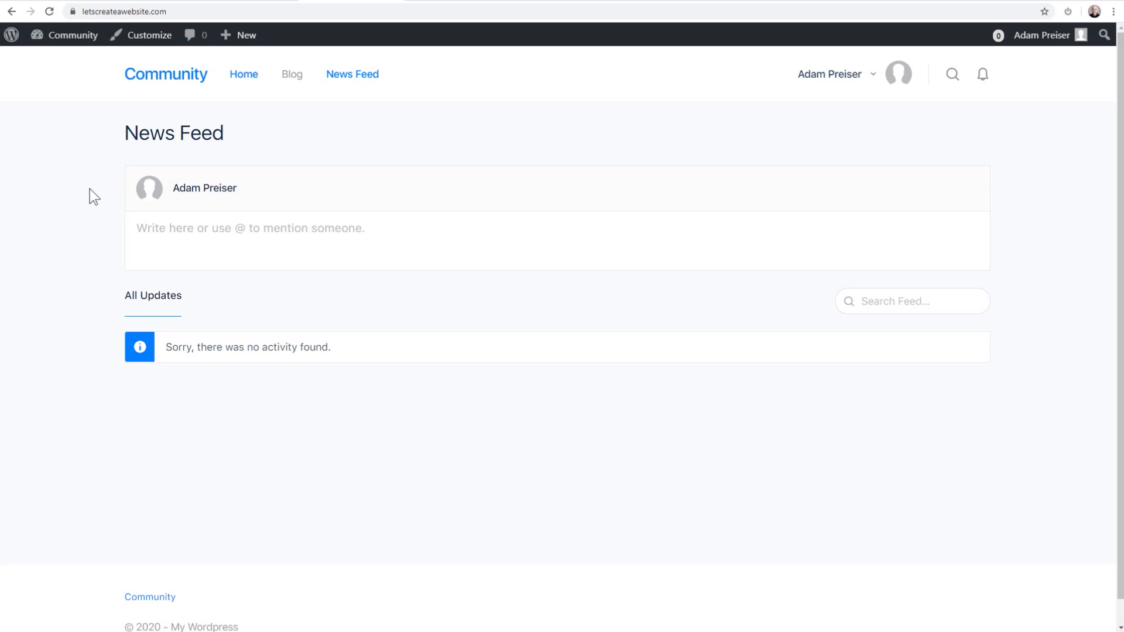
Step: Compare the site's homepage with the activity feed on the BuddyBoss Online Communities demo site
left_click(164, 75)
left_click(943, 2)
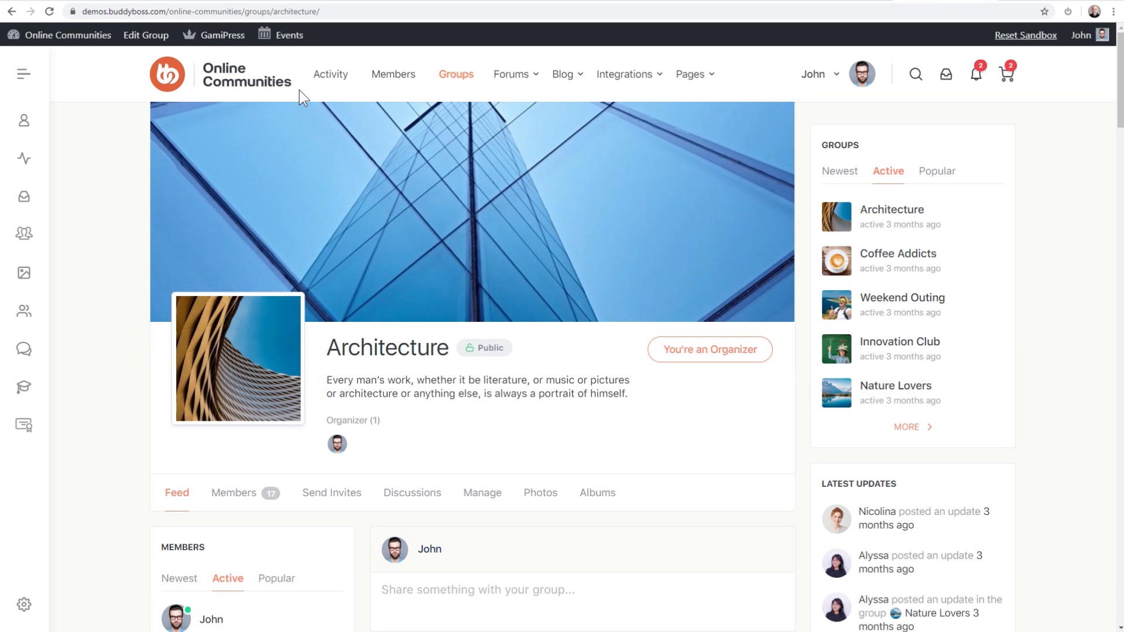
left_click(335, 76)
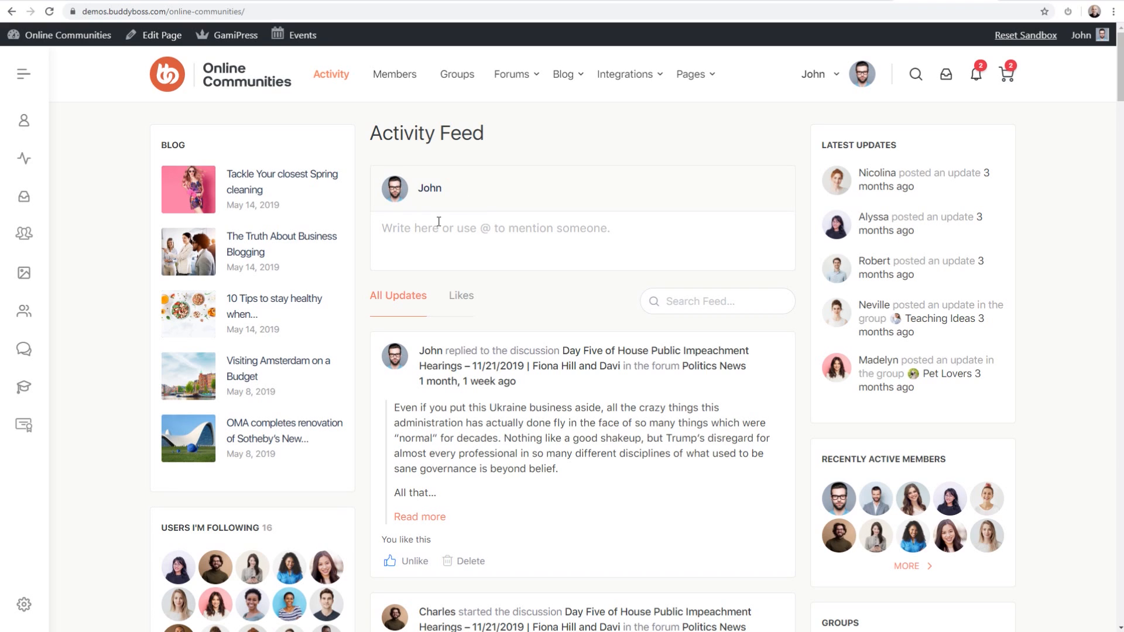
scroll(535, 239, "down", 20)
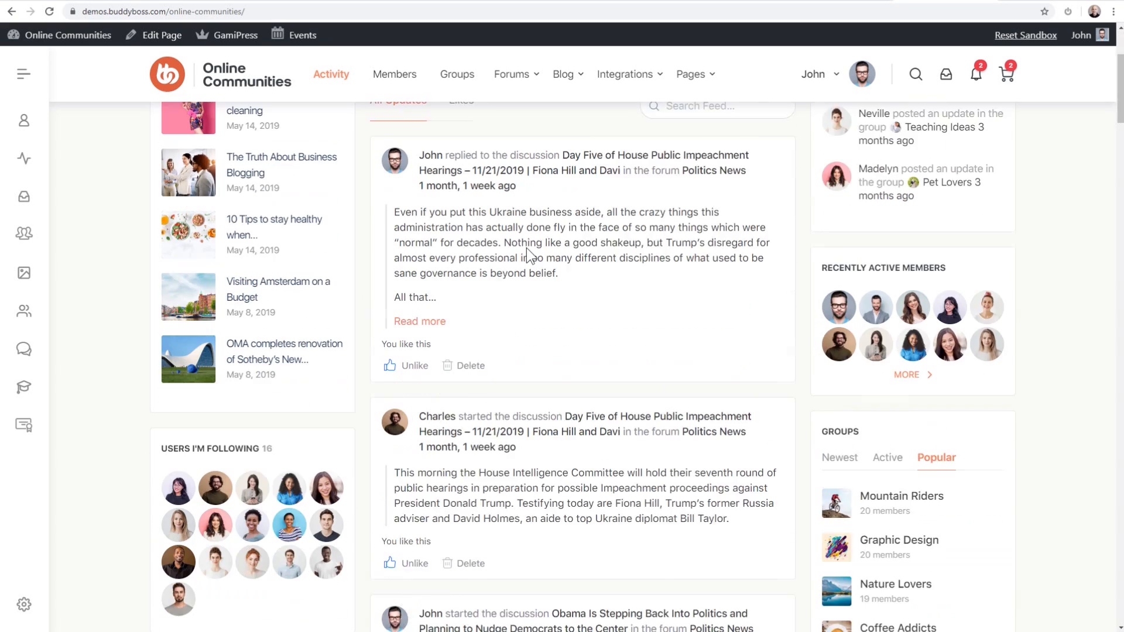
scroll(531, 268, "up", 12)
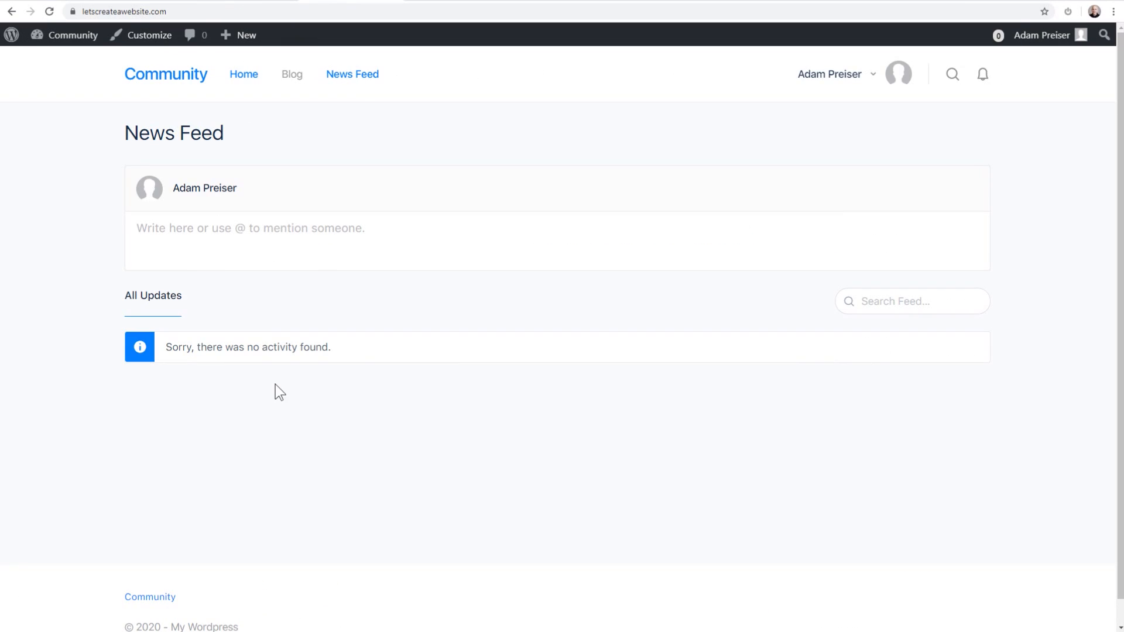
Step: Check the live Blog page and the Announcing Our Online Community post, and return to the homepage
left_click(291, 77)
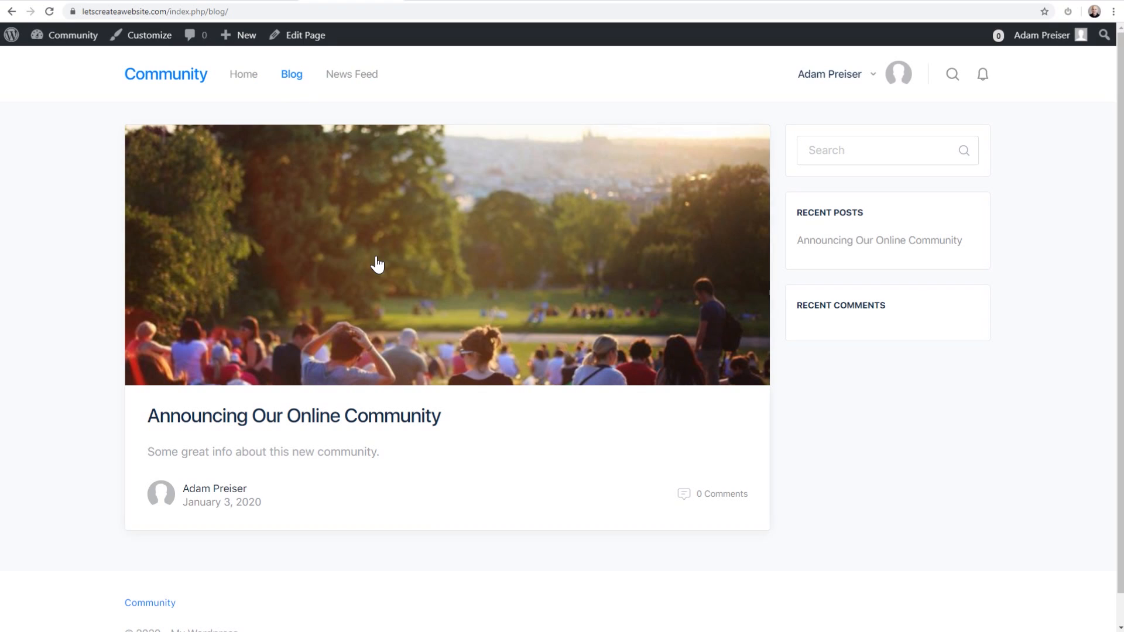
left_click(371, 369)
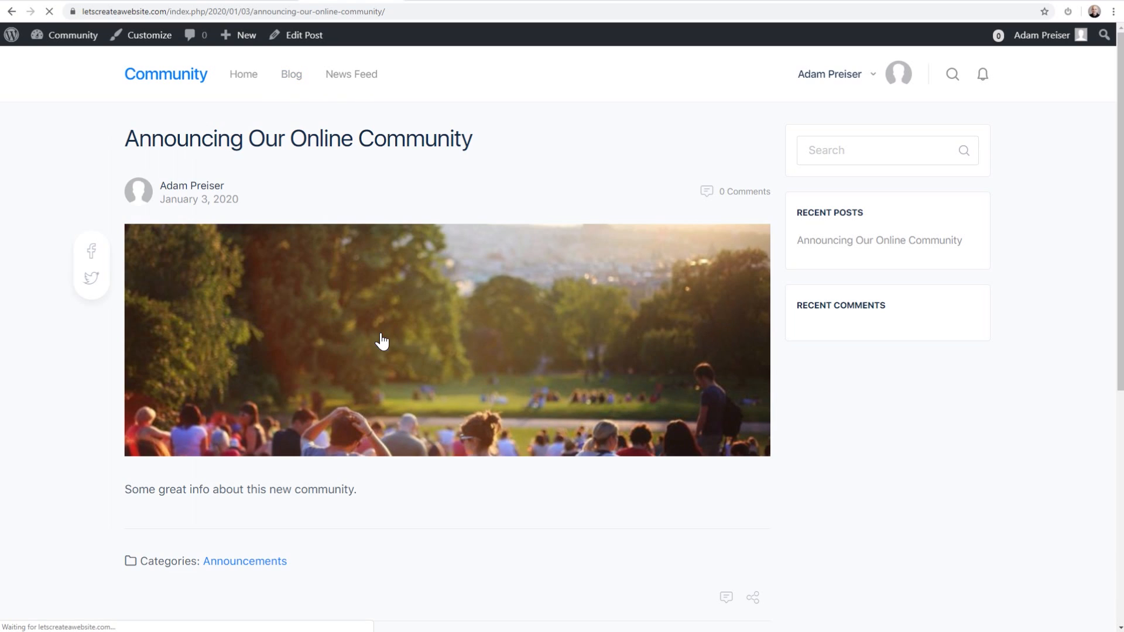
left_click(250, 78)
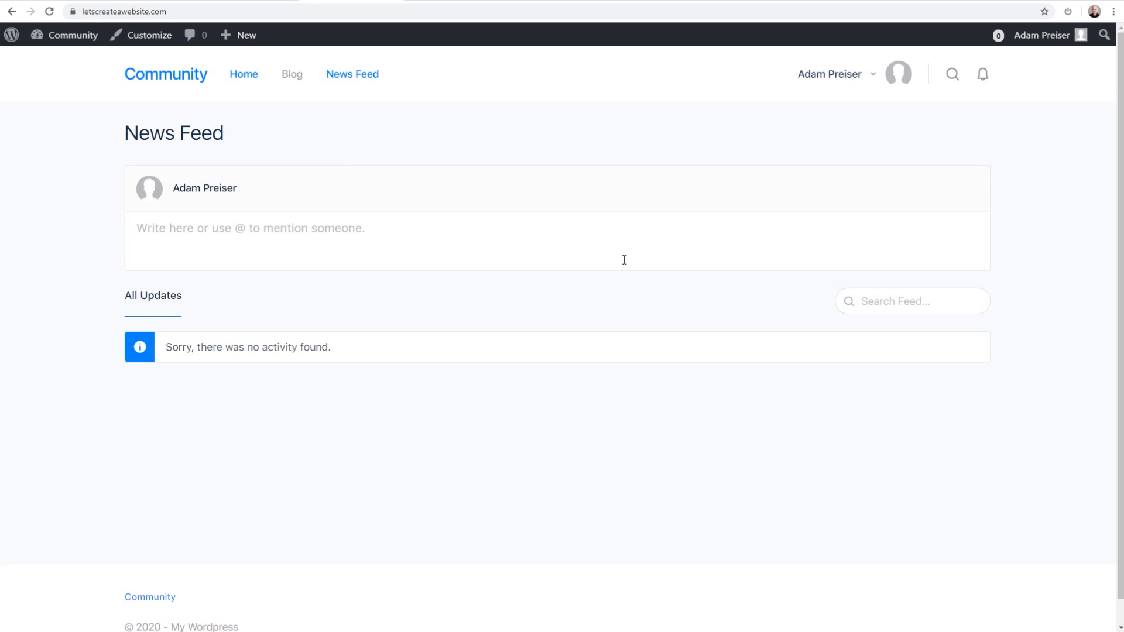
Step: Open the BuddyBoss components in the site's admin dashboard and activate Social Groups
mouse_move(68, 46)
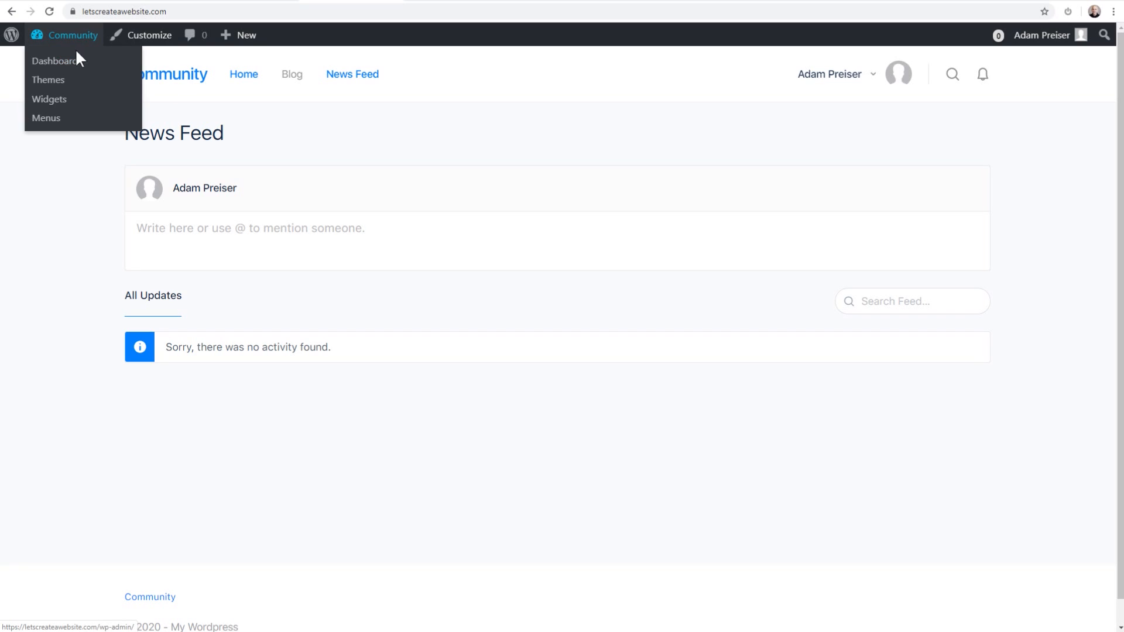
left_click(68, 61)
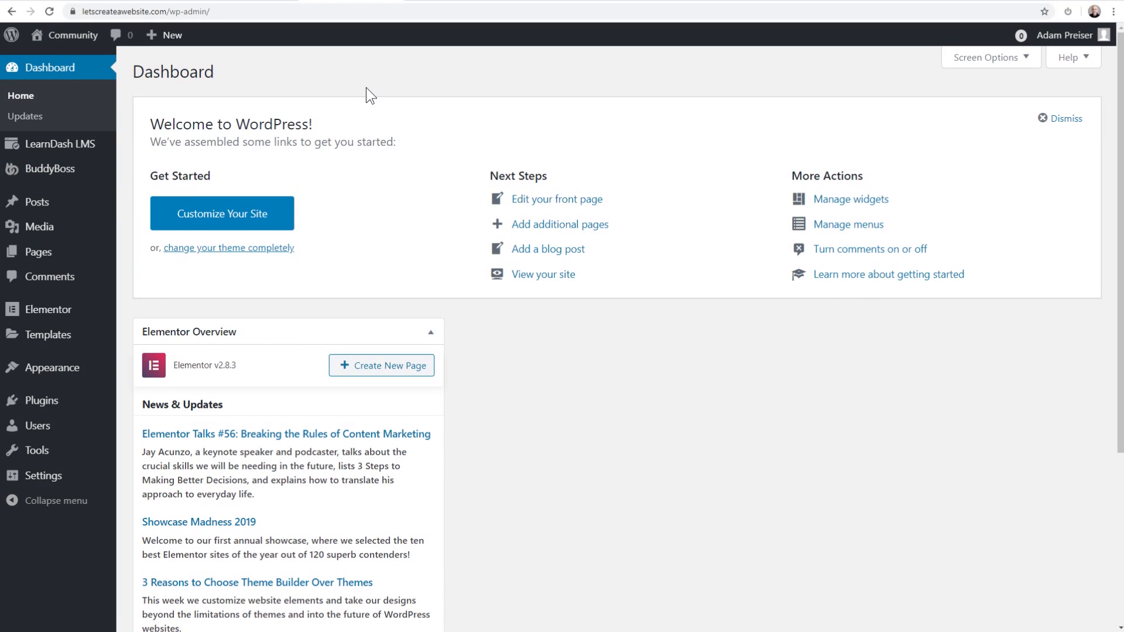
left_click(48, 176)
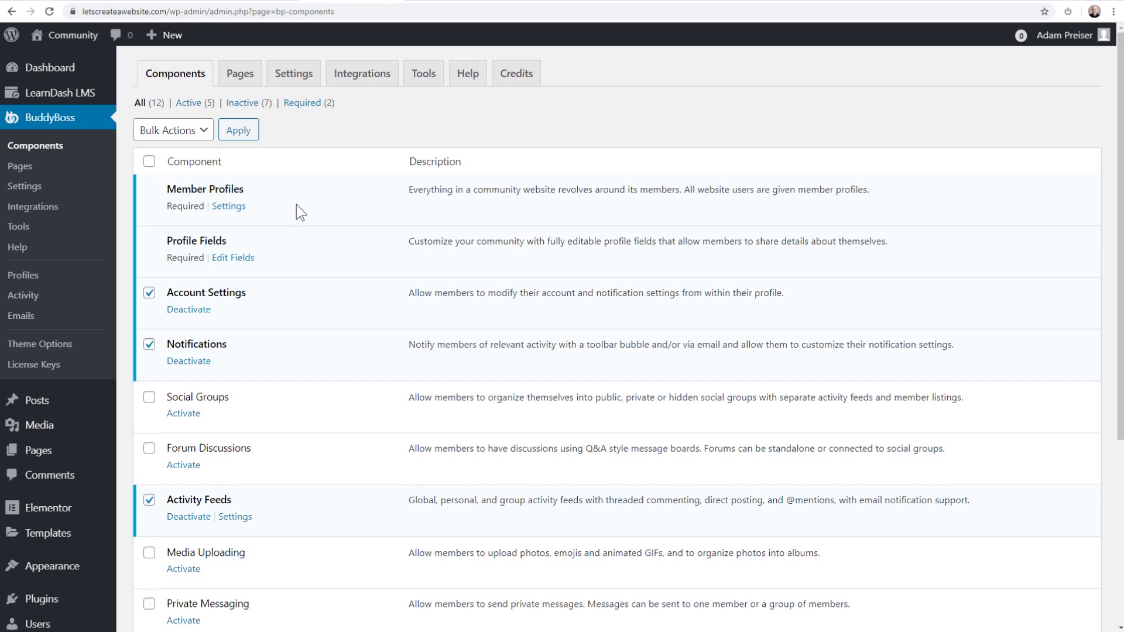
scroll(296, 205, "down", 1)
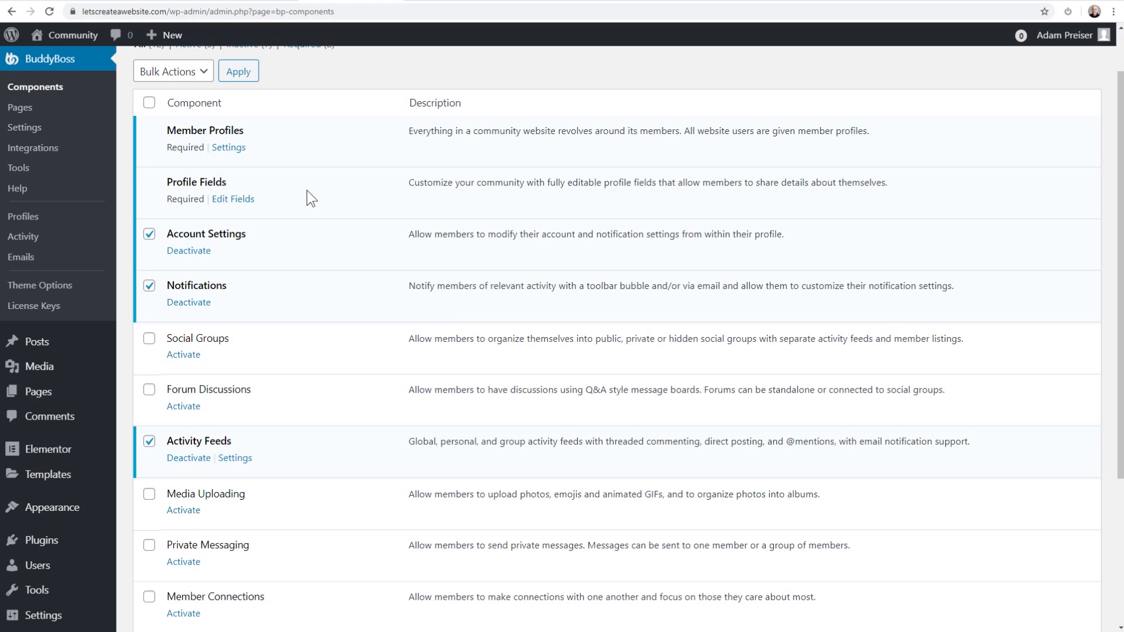
scroll(310, 198, "down", 1)
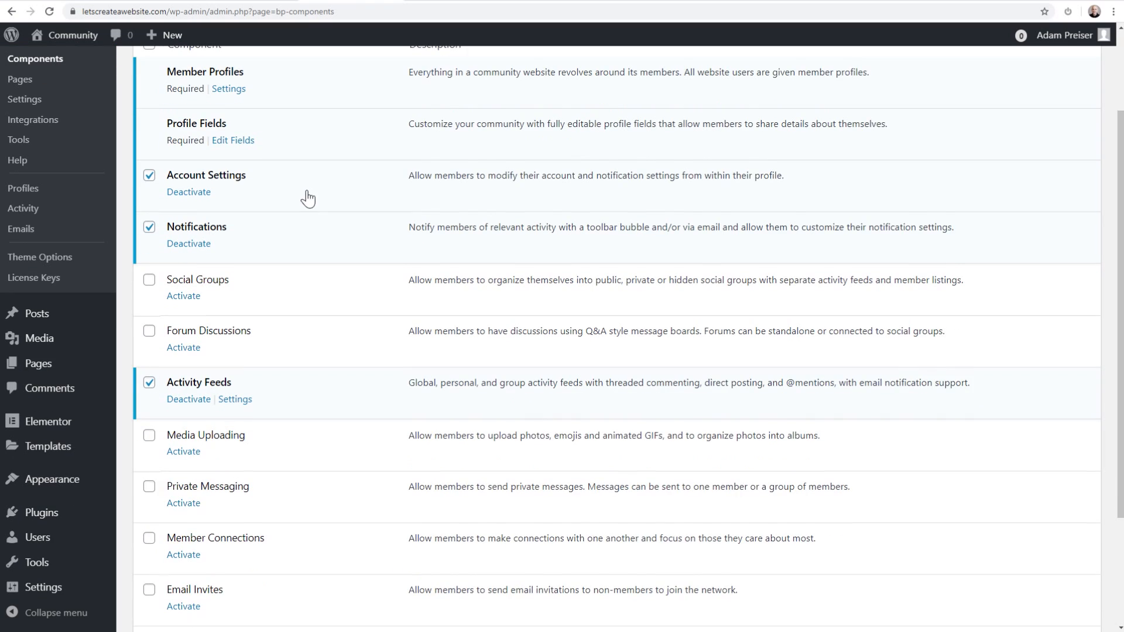
scroll(307, 192, "down", 1)
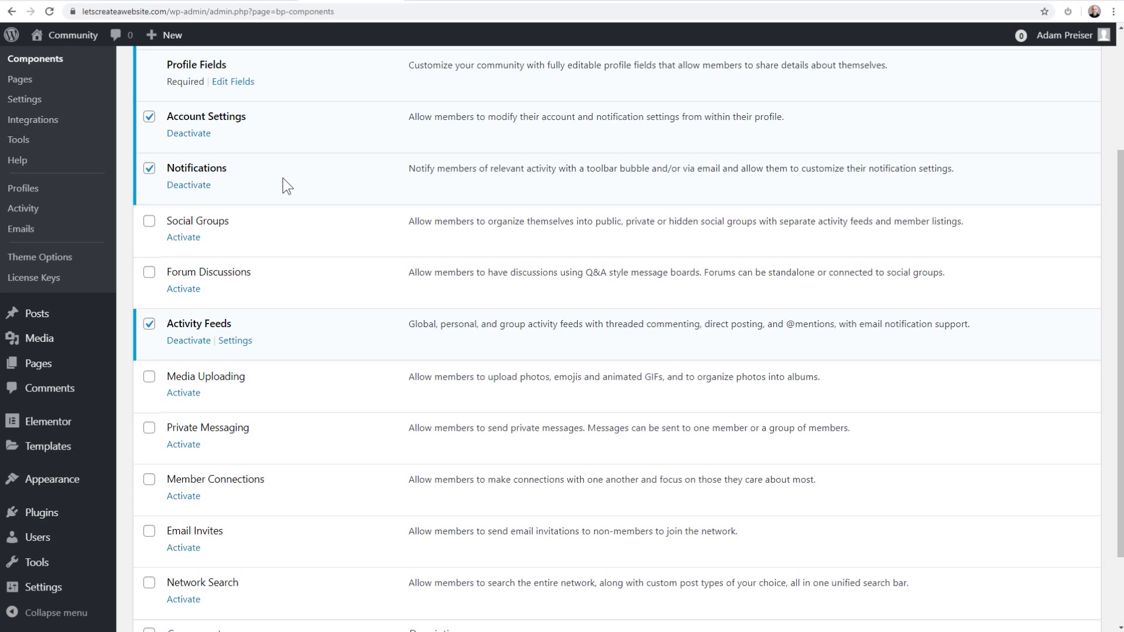
scroll(287, 186, "down", 1)
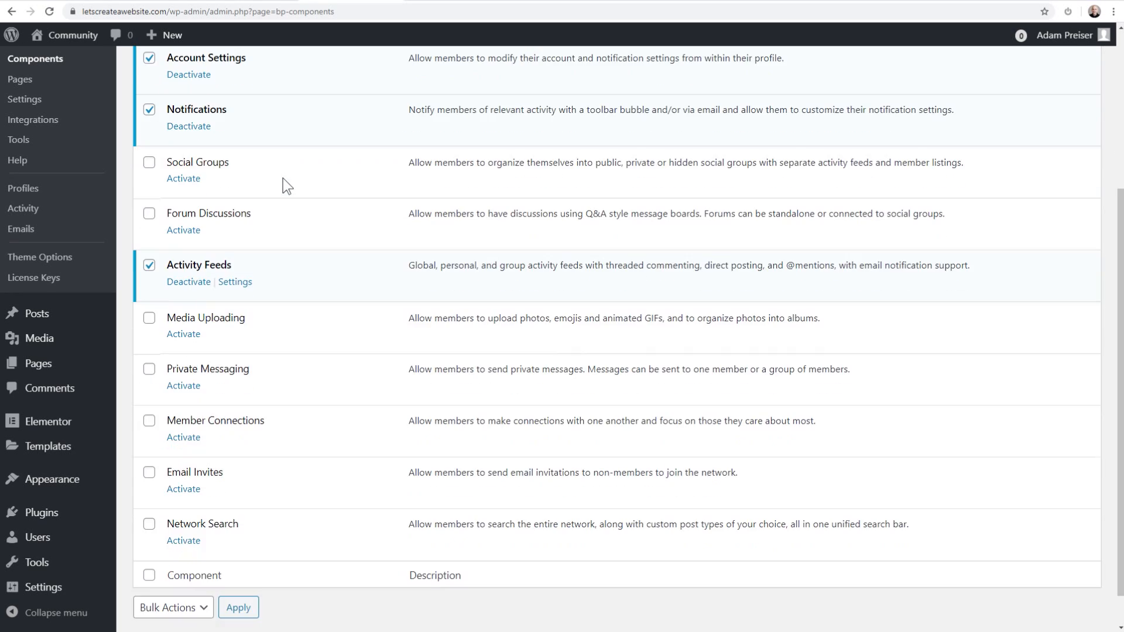
left_click(183, 177)
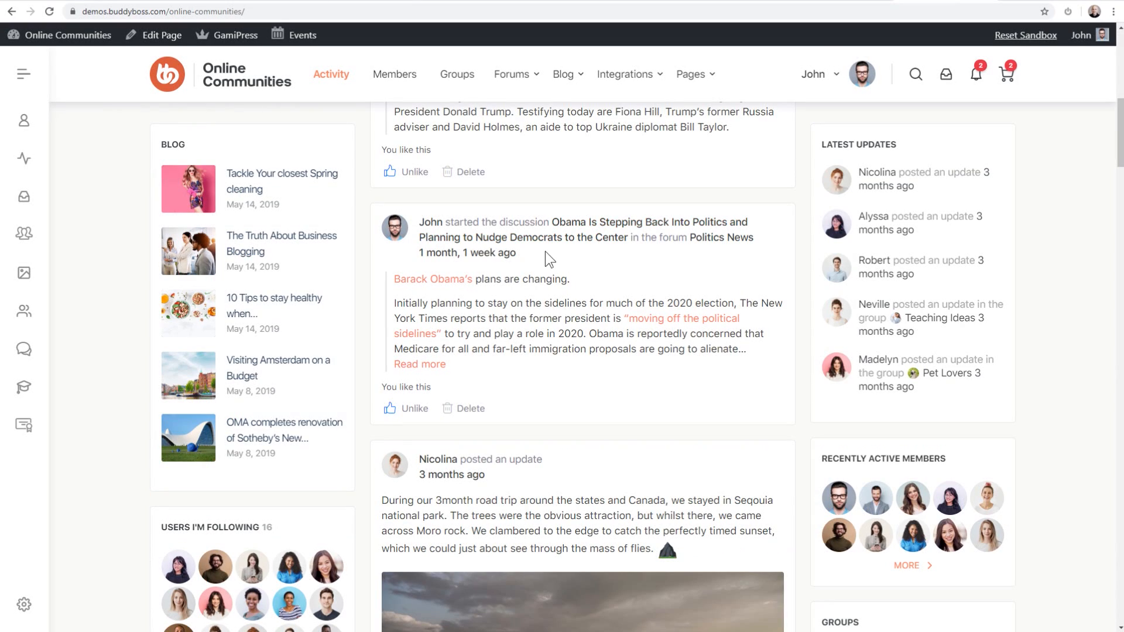
Step: Switch to the BuddyBoss demo site and review its groups directory and the Architecture group's feed
left_click(457, 77)
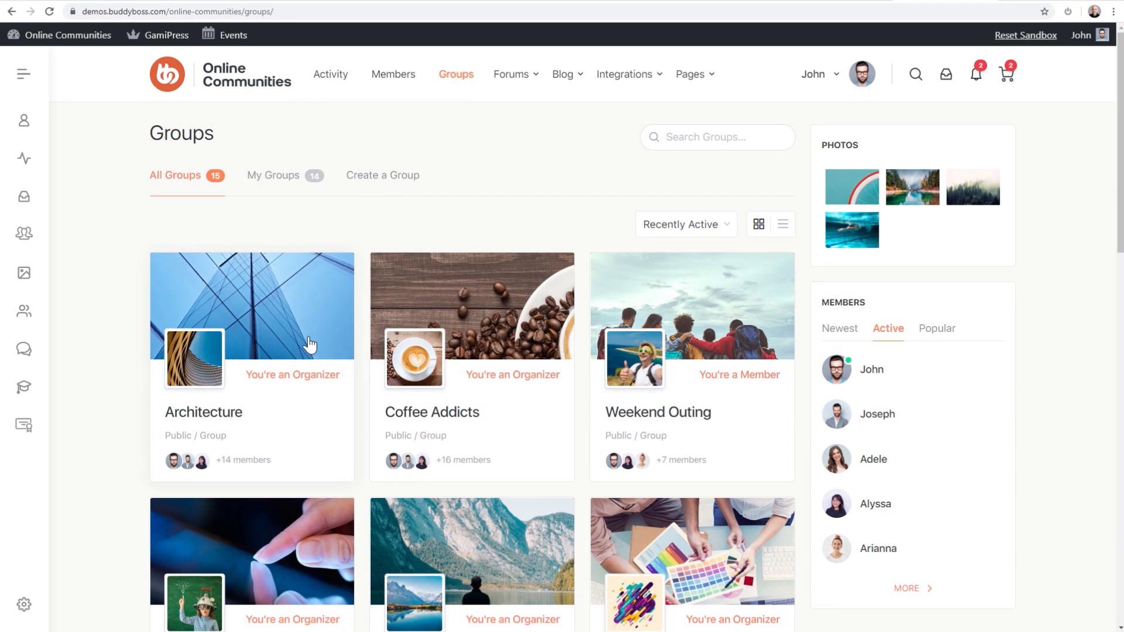
scroll(509, 270, "down", 3)
scroll(469, 252, "up", 2)
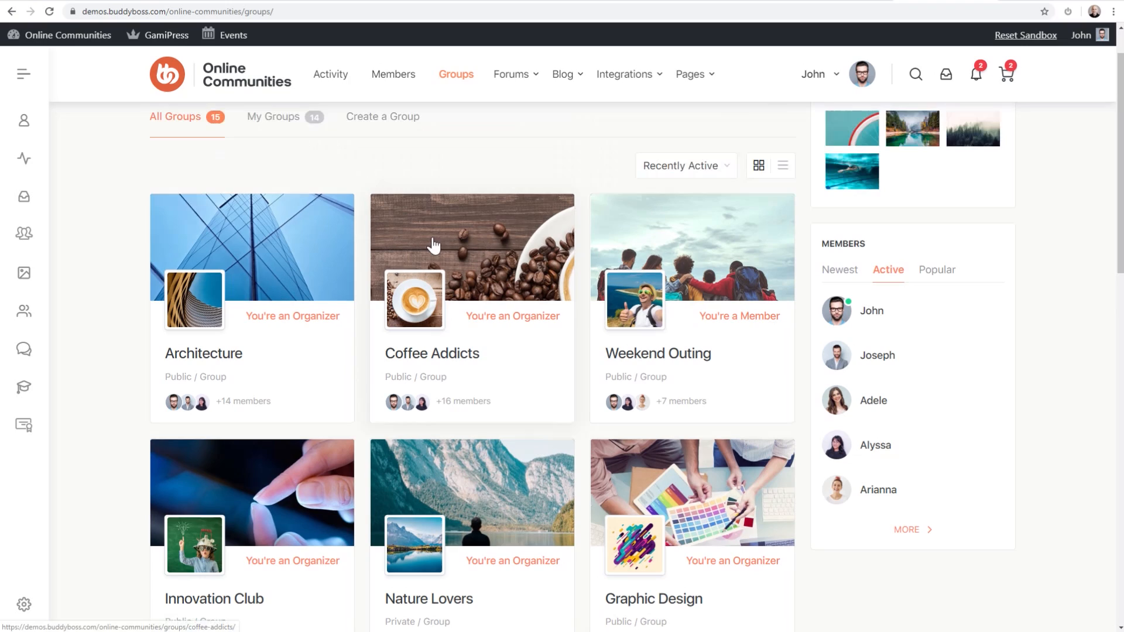
left_click(262, 247)
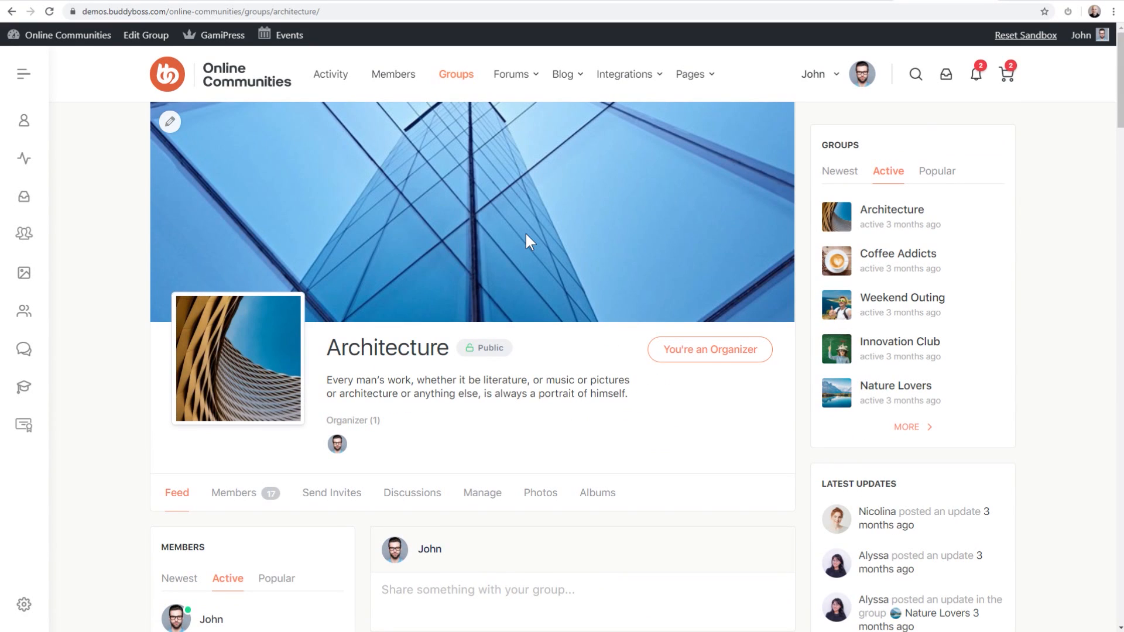
scroll(525, 234, "down", 5)
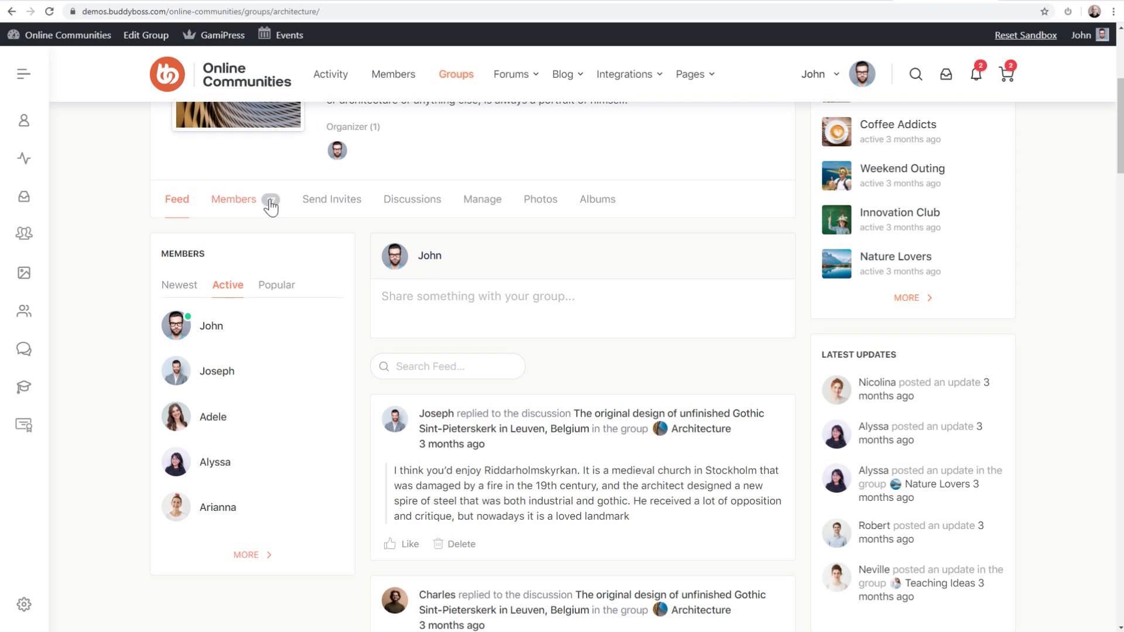
Step: Review the members and discussions of the Architecture group on the demo site
left_click(228, 202)
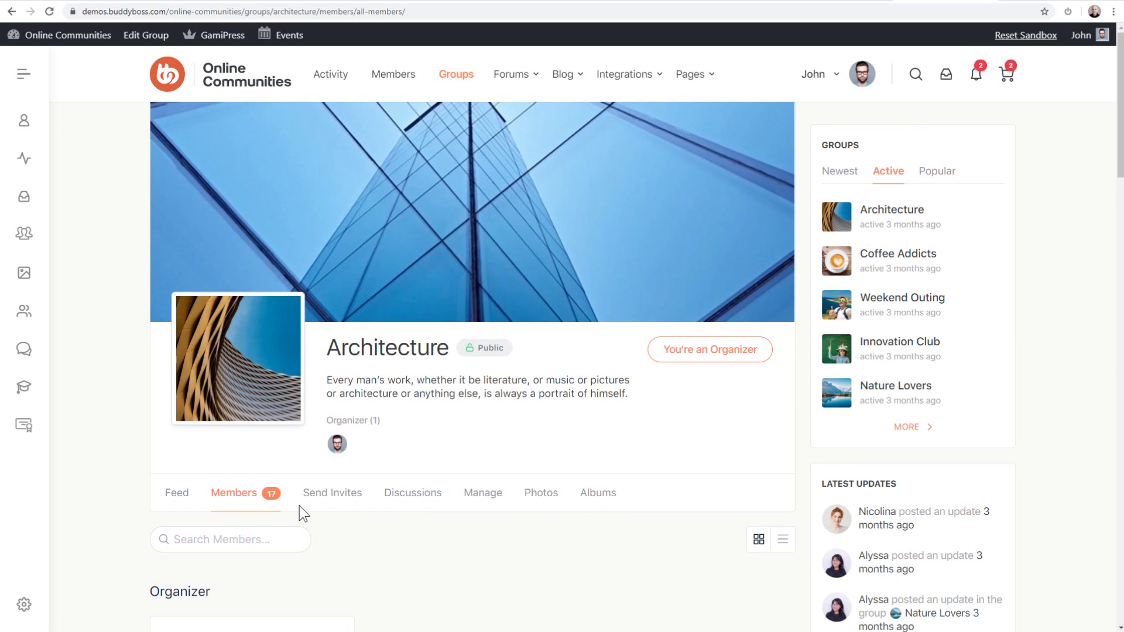
scroll(520, 402, "down", 4)
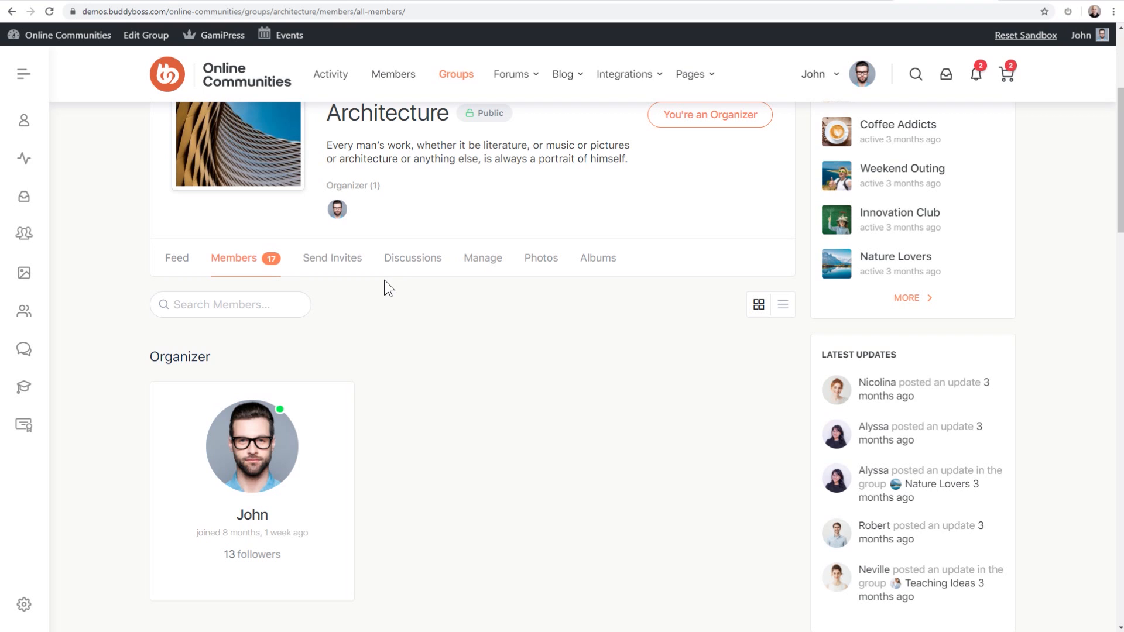
left_click(405, 266)
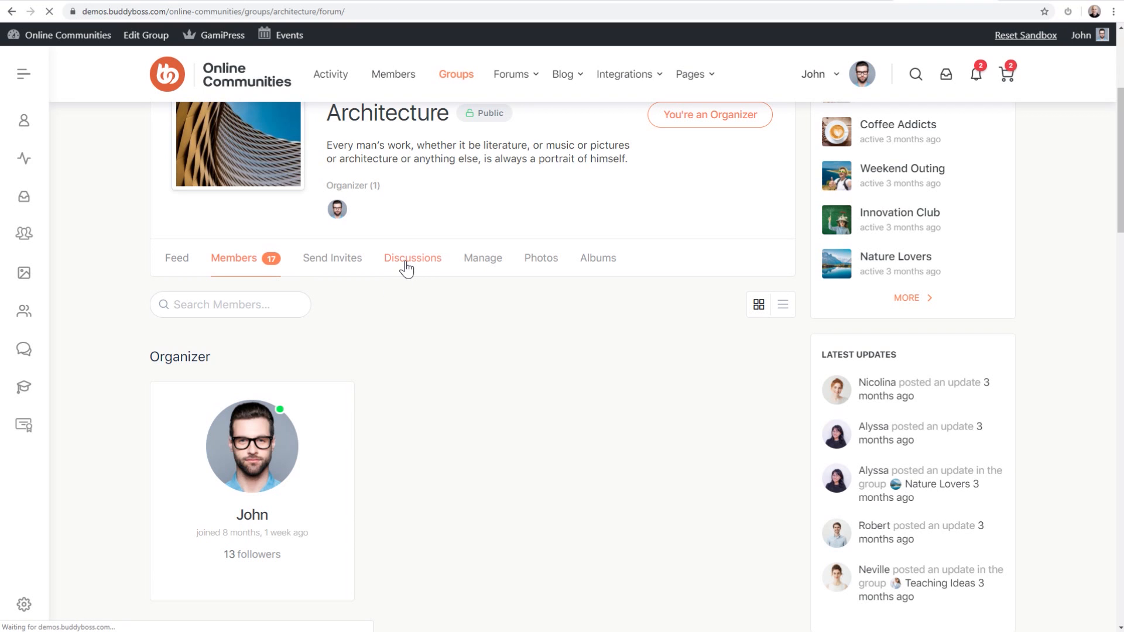
scroll(410, 269, "down", 5)
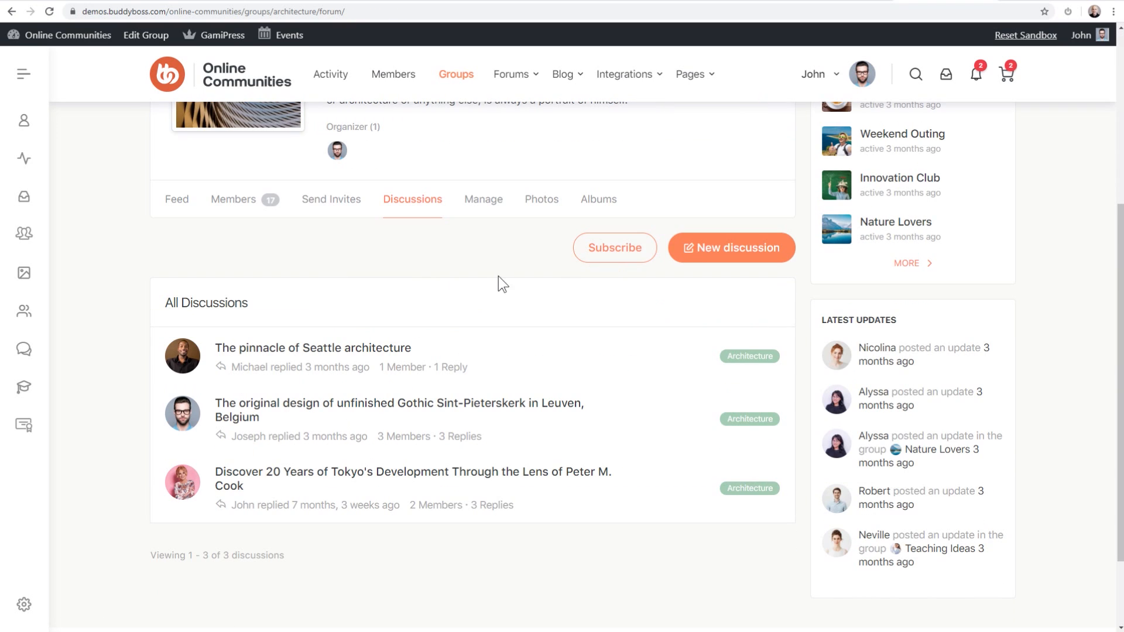
scroll(503, 273, "up", 5)
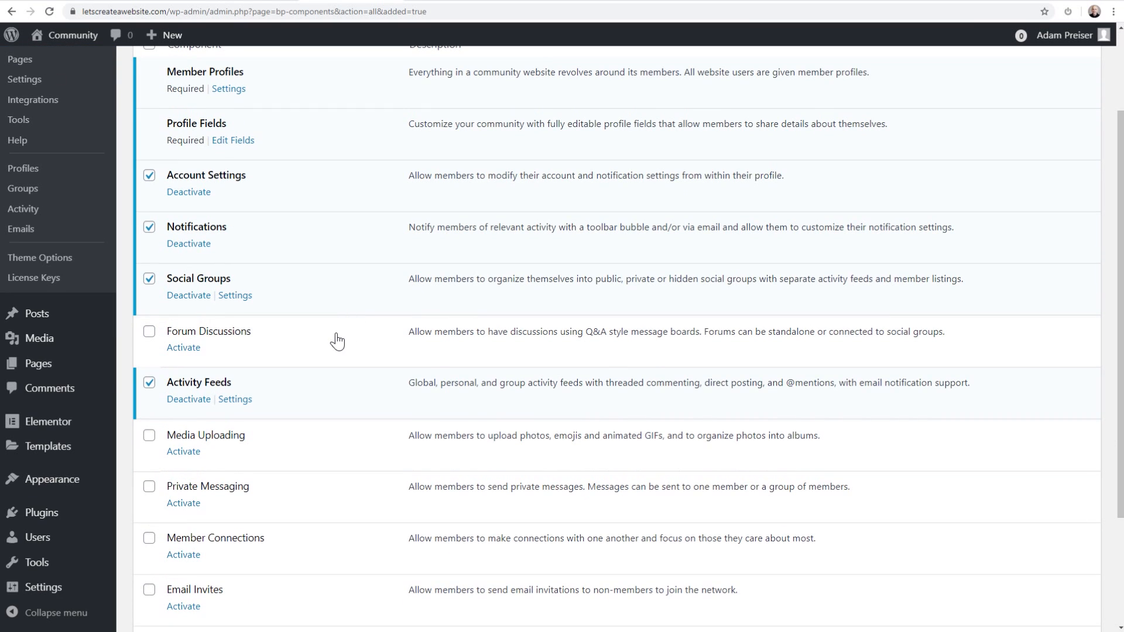
Step: On the community site, activate the Forum Discussions, Media Uploading, Private Messaging and Network Search components
left_click(191, 350)
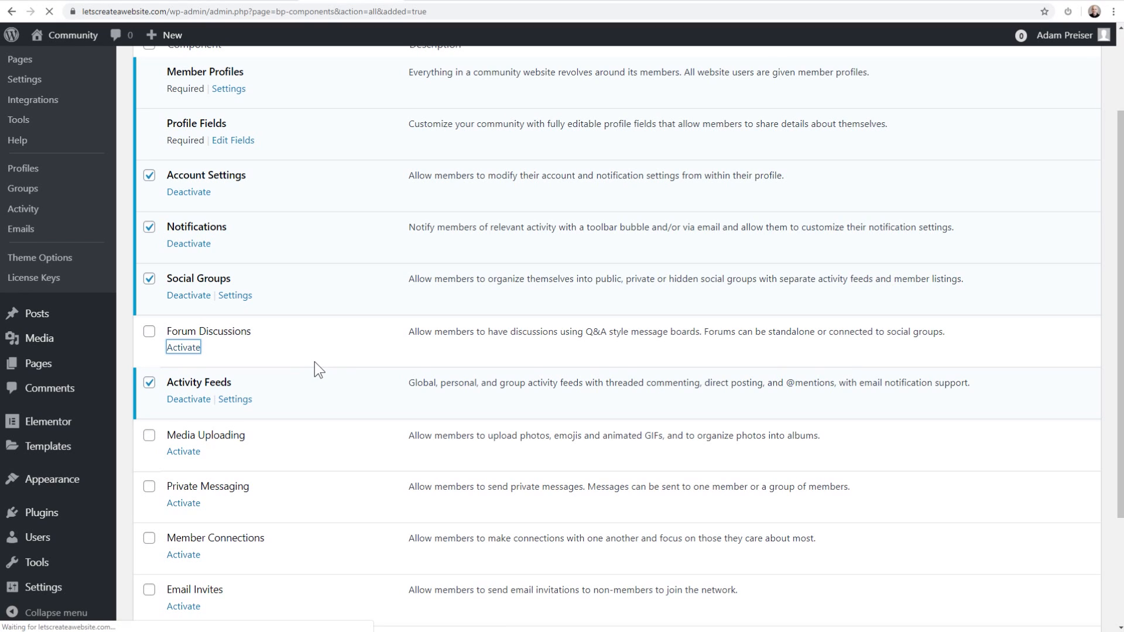
scroll(314, 360, "down", 4)
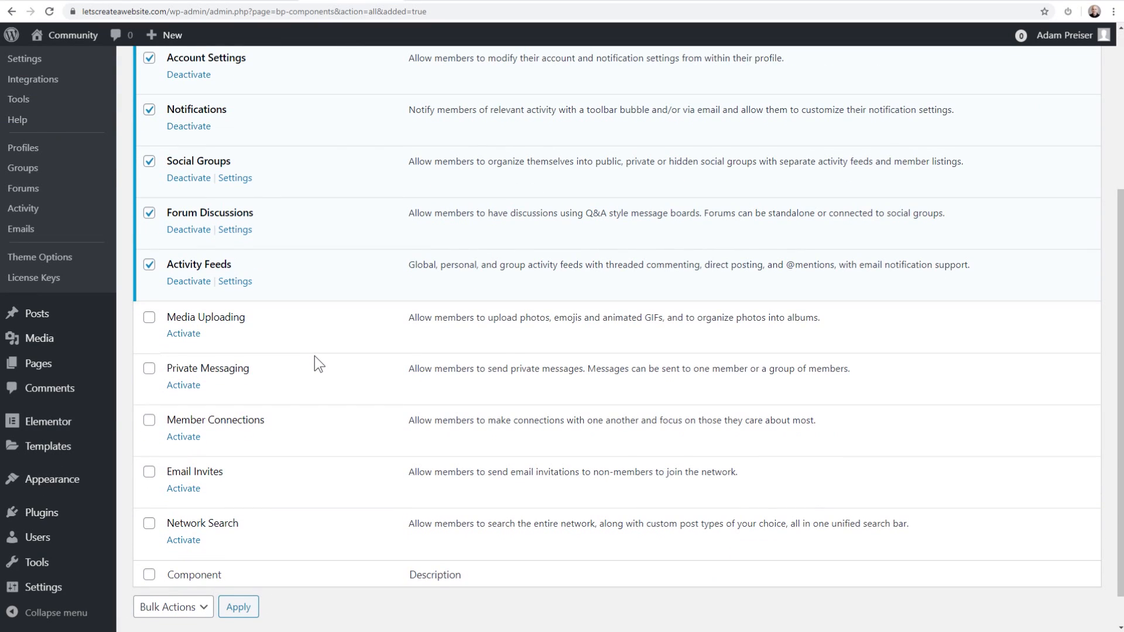
left_click(183, 333)
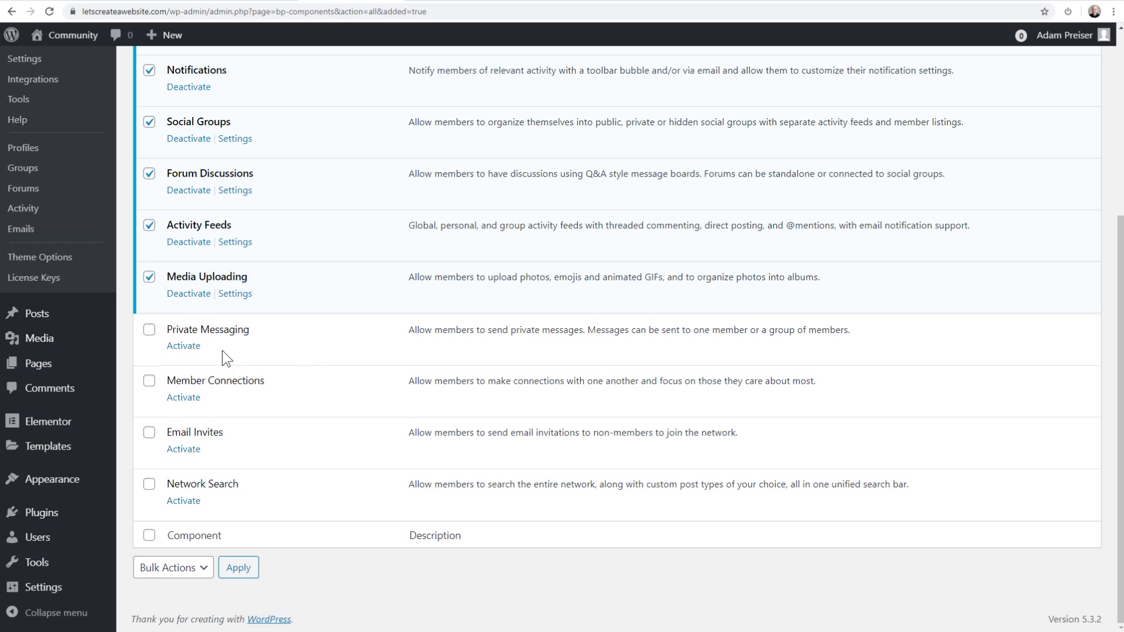
left_click(185, 347)
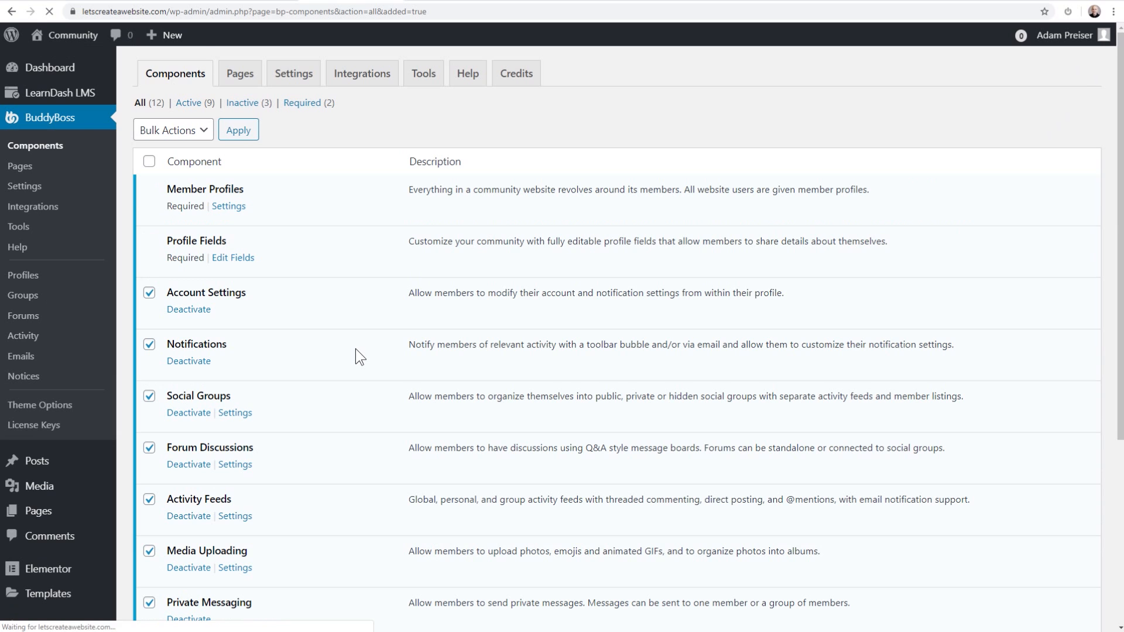
scroll(356, 350, "down", 5)
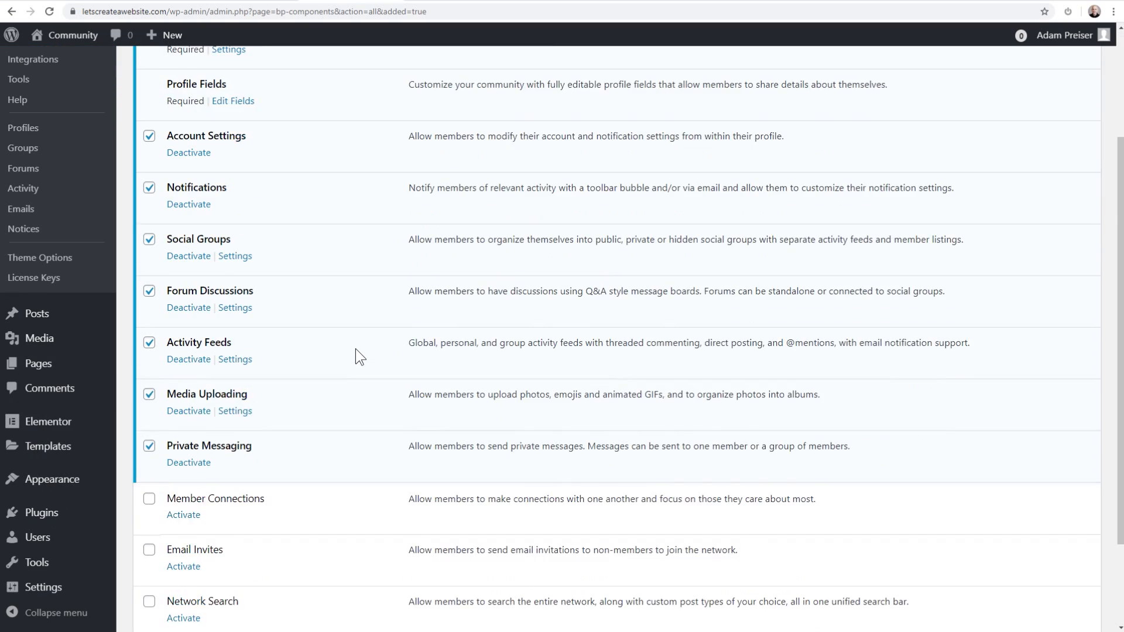
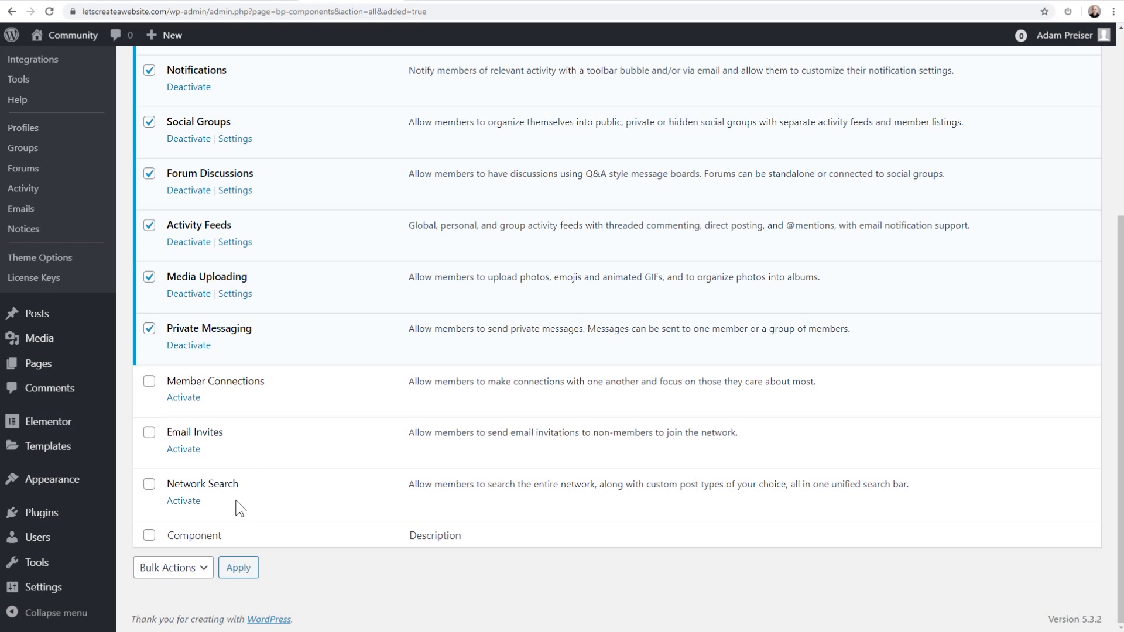
left_click(188, 502)
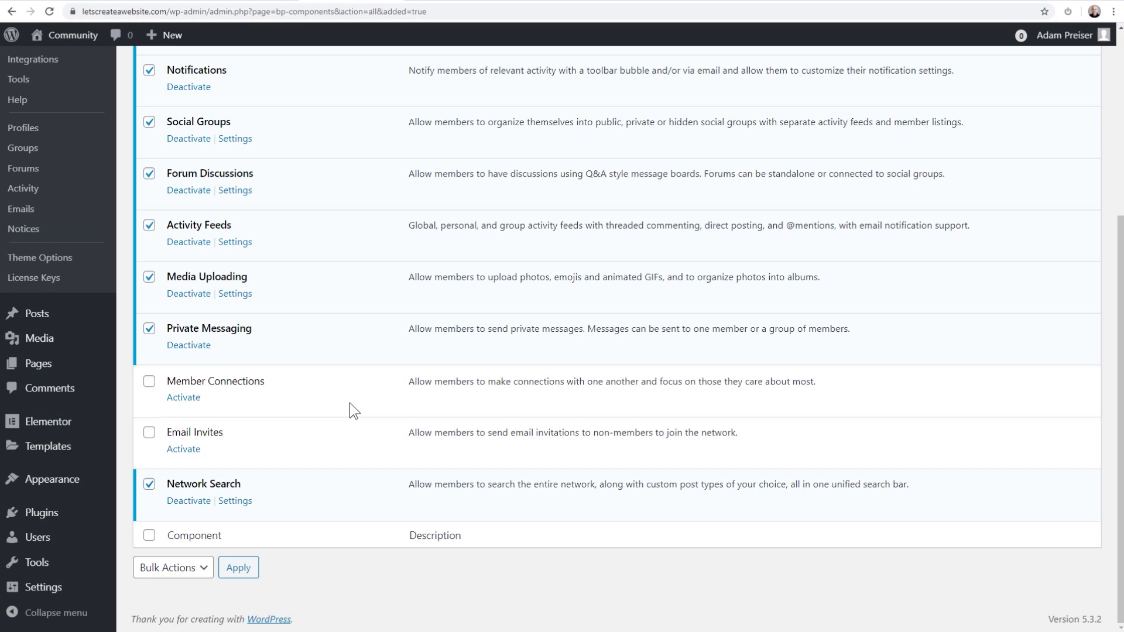
Step: Review the component list, open the site's page list, and reload the community site's front page
scroll(349, 403, "up", 4)
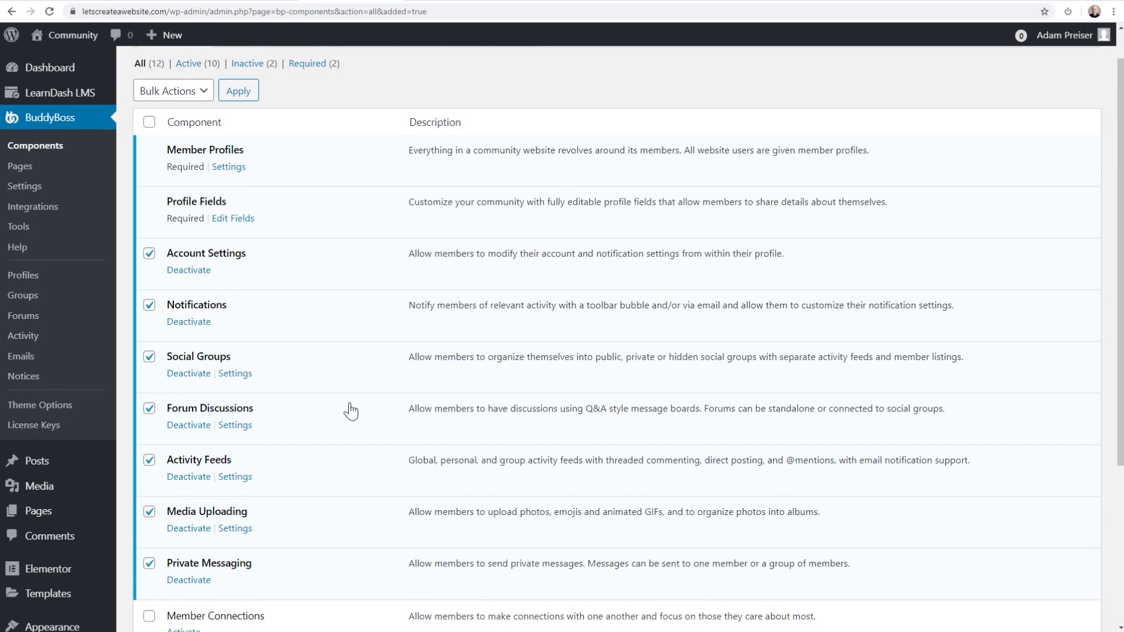
scroll(351, 412, "down", 3)
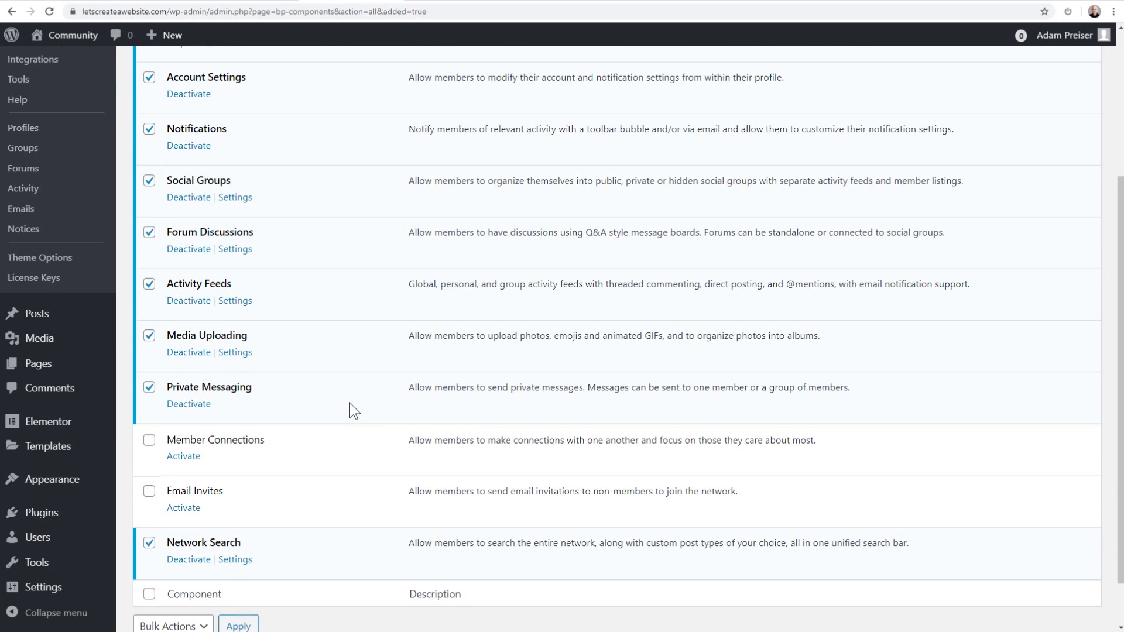
left_click(57, 360)
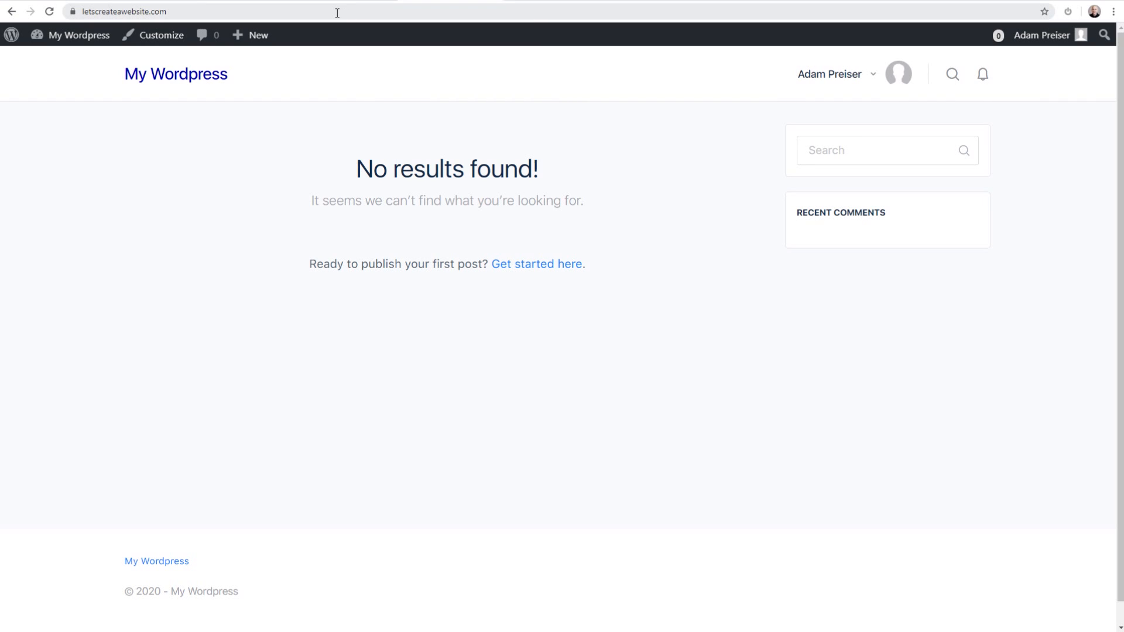
left_click(221, 71)
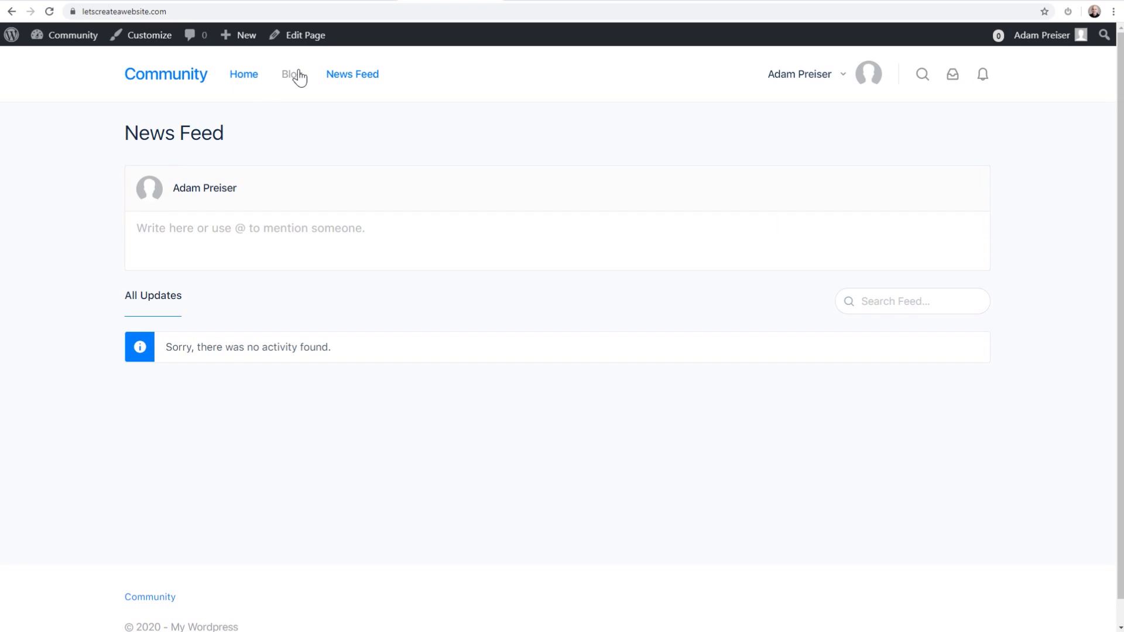
Step: Open the Main menu in the site customizer and add the Groups and Forums pages to it
left_click(146, 37)
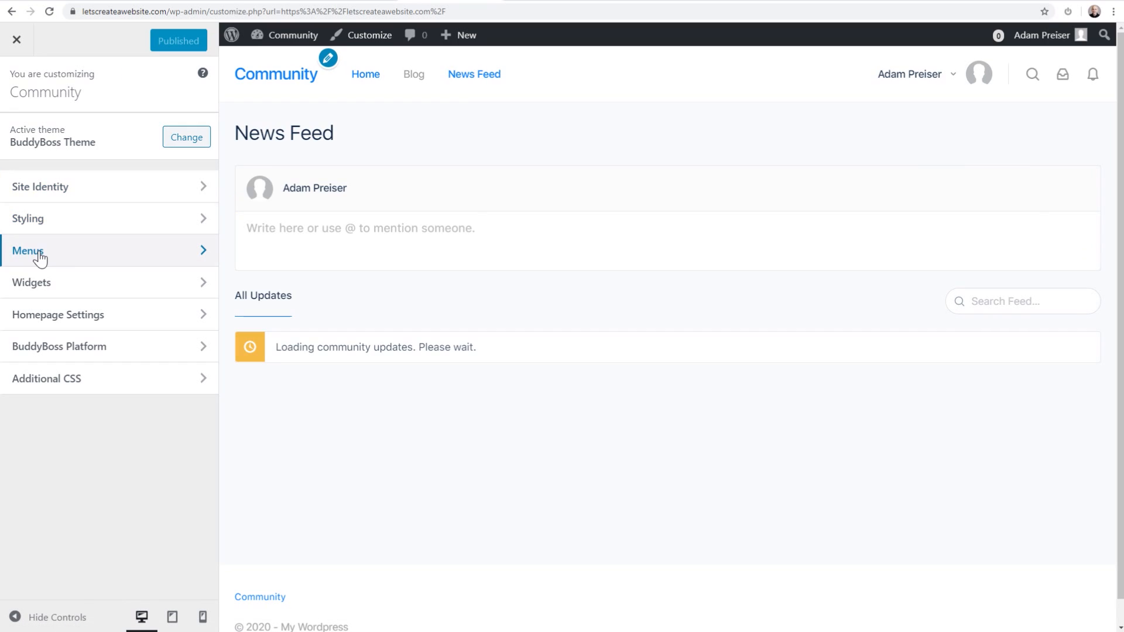
left_click(40, 257)
left_click(54, 157)
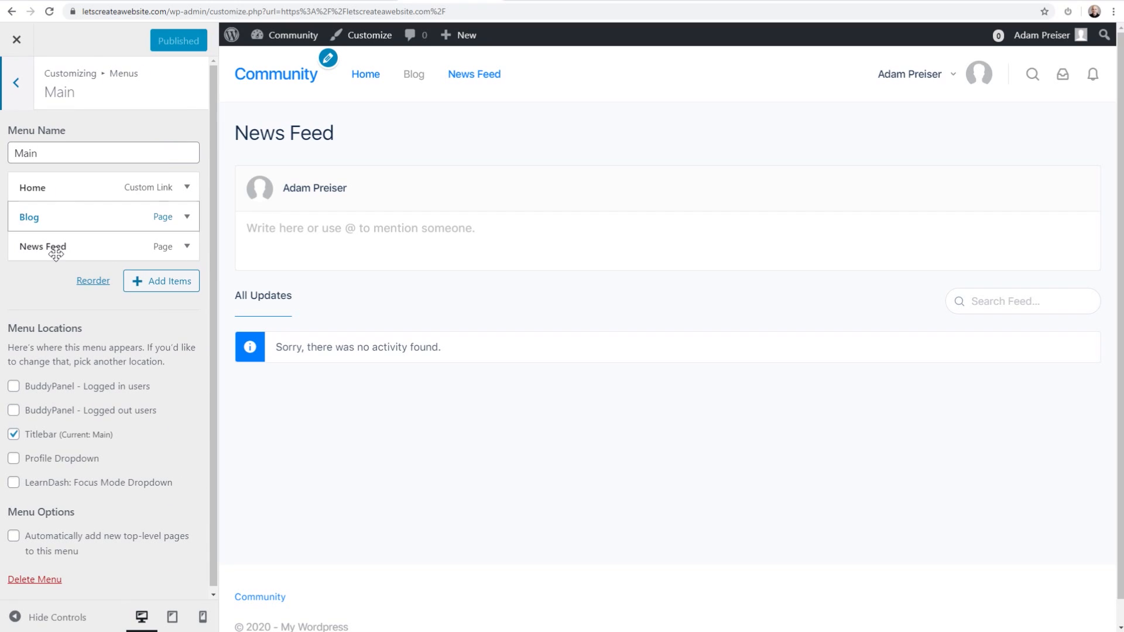
left_click(145, 281)
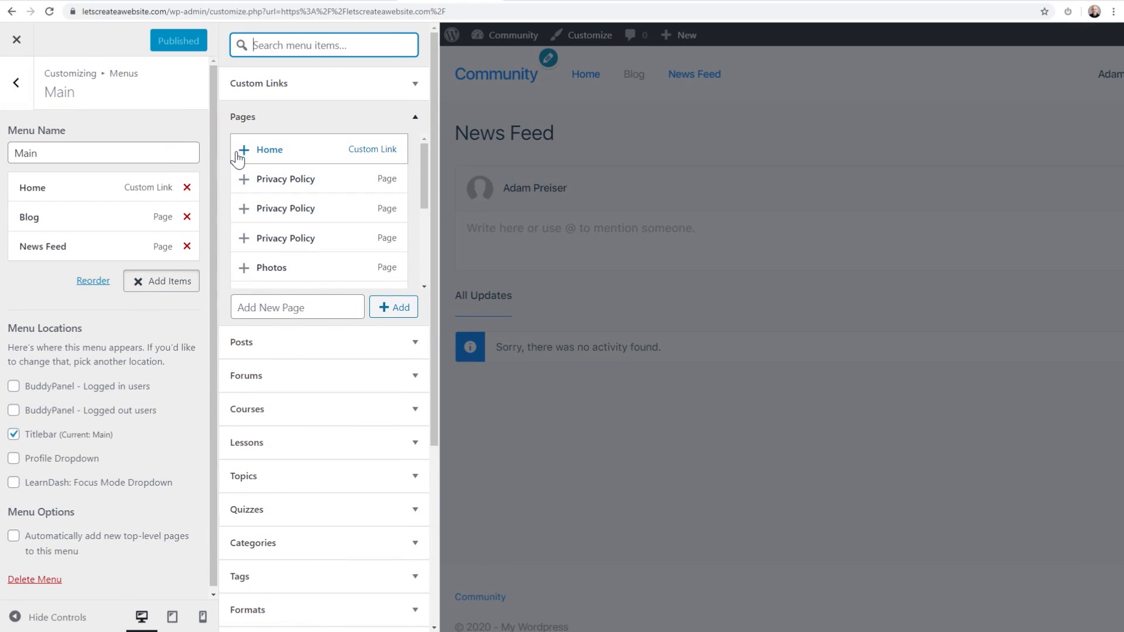
scroll(247, 264, "down", 3)
left_click(244, 209)
scroll(269, 239, "up", 2)
scroll(270, 239, "up", 2)
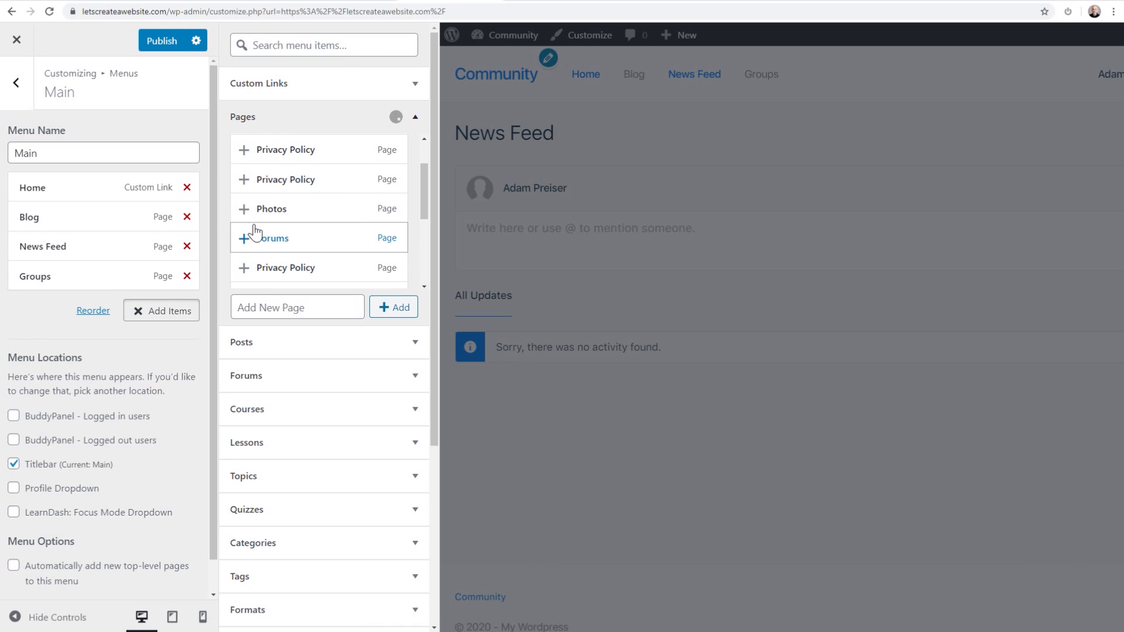
left_click(244, 238)
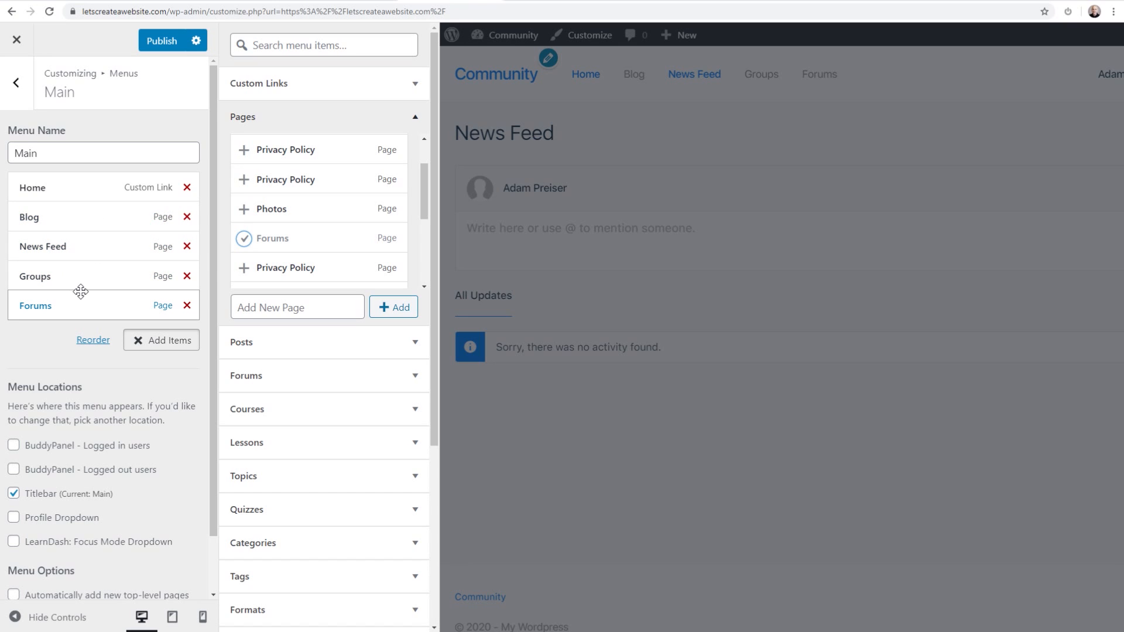
Step: Move Forums above Groups in the Main menu, publish the change and close the customizer
left_click_drag(78, 304, 83, 275)
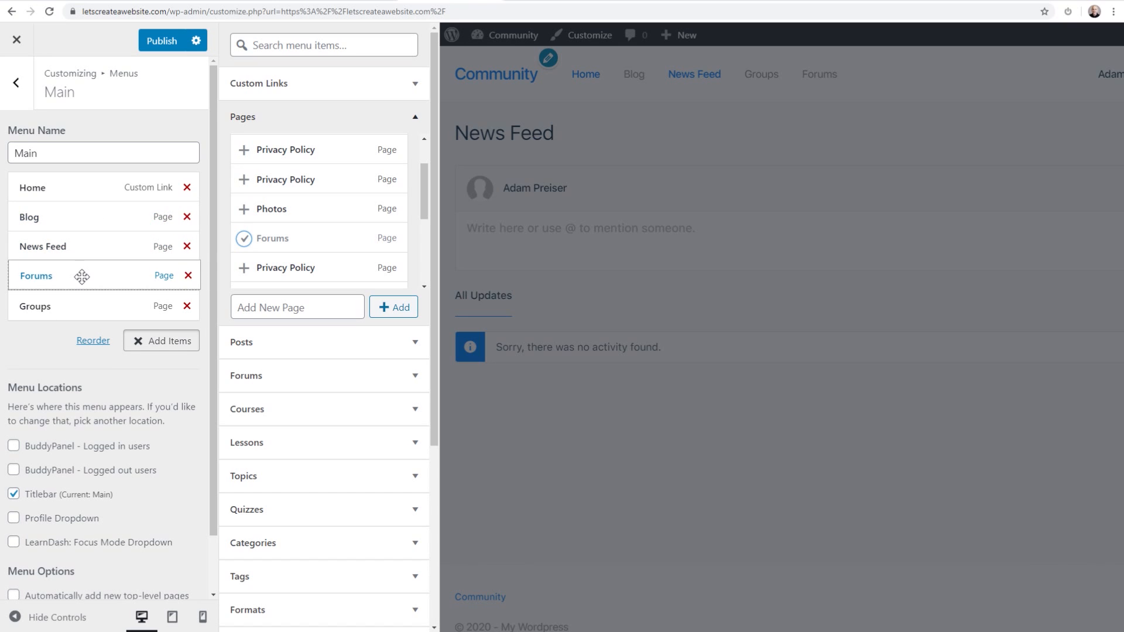
left_click(156, 42)
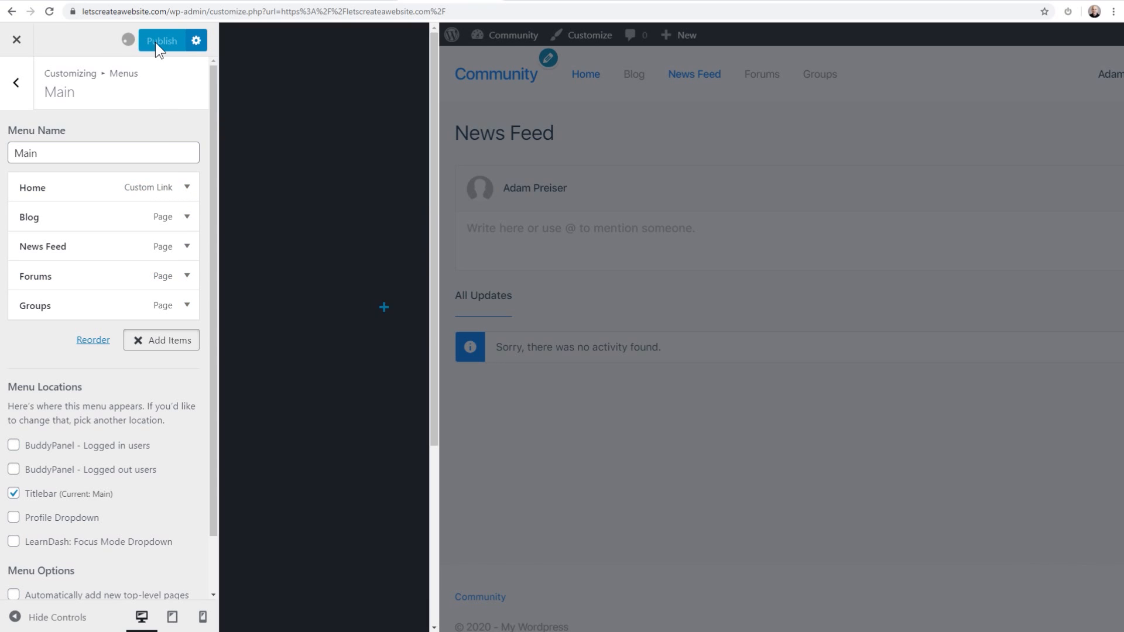
left_click(16, 43)
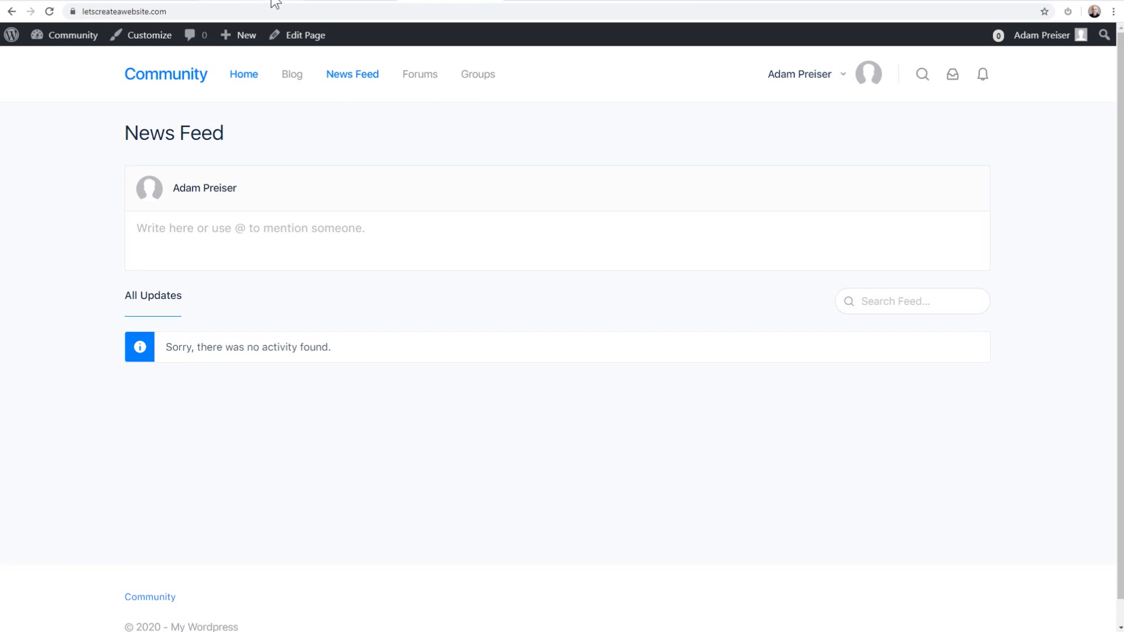
Step: Check the site's page list and front page, and return to the BuddyBoss components in the admin dashboard
left_click(341, 3)
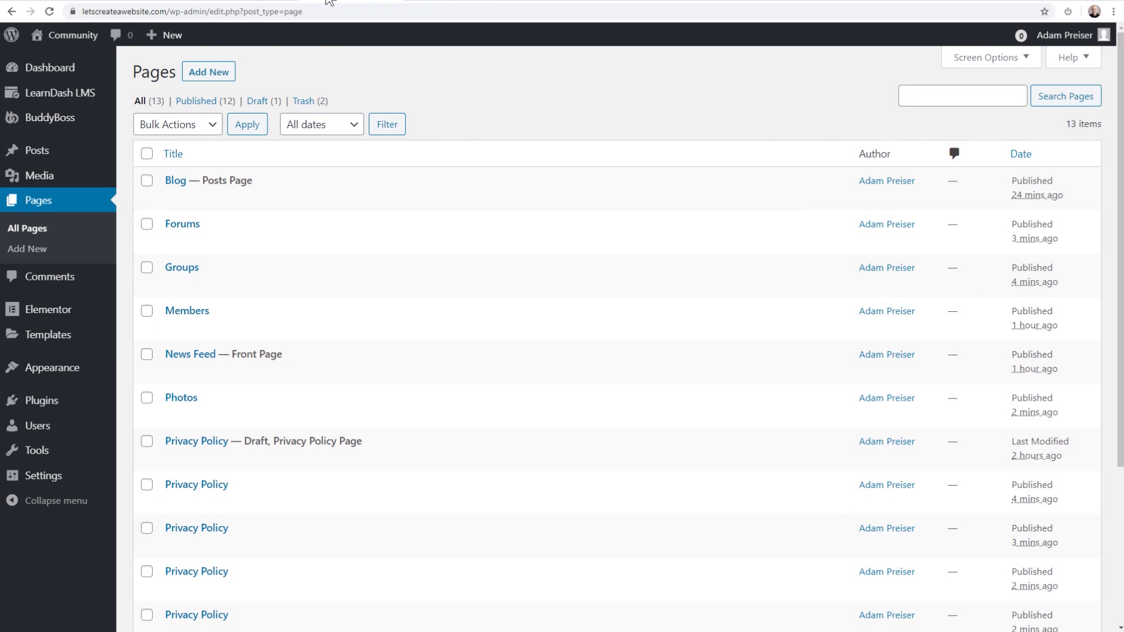
left_click(389, 1)
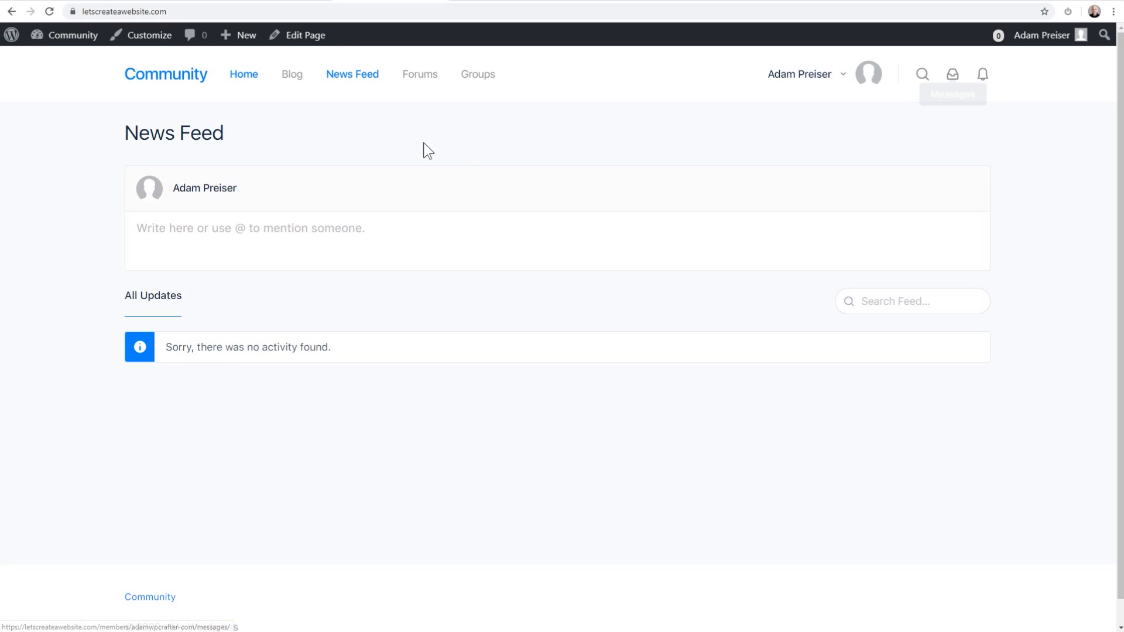
left_click(270, 2)
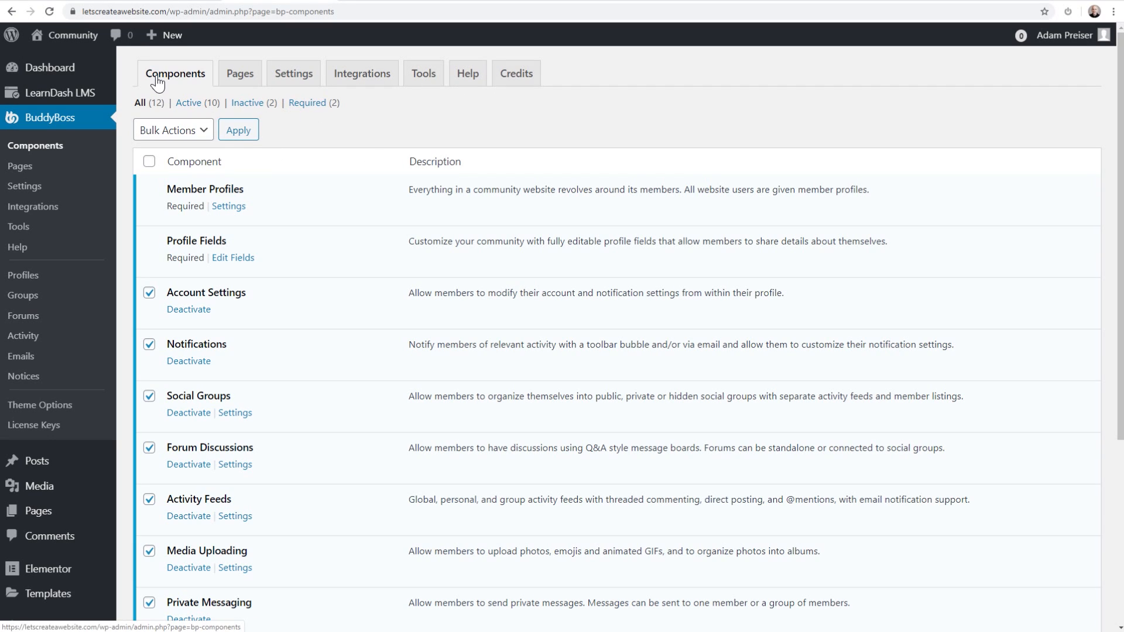
Step: Open the BuddyBoss page assignments and create a page for the Register Form
left_click(236, 76)
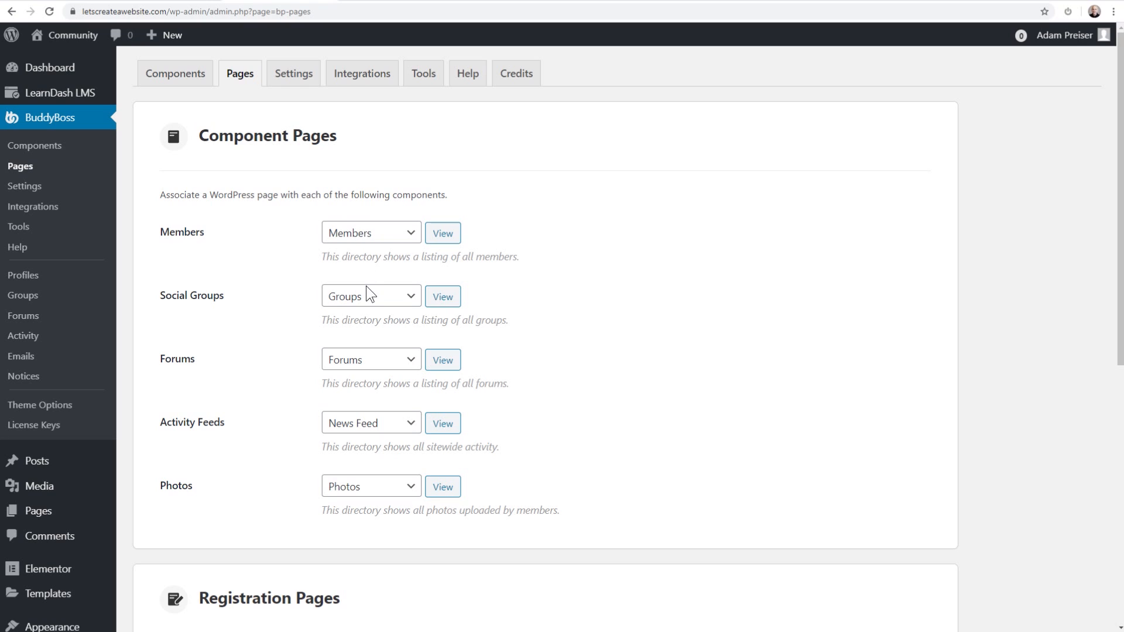
scroll(286, 238, "down", 8)
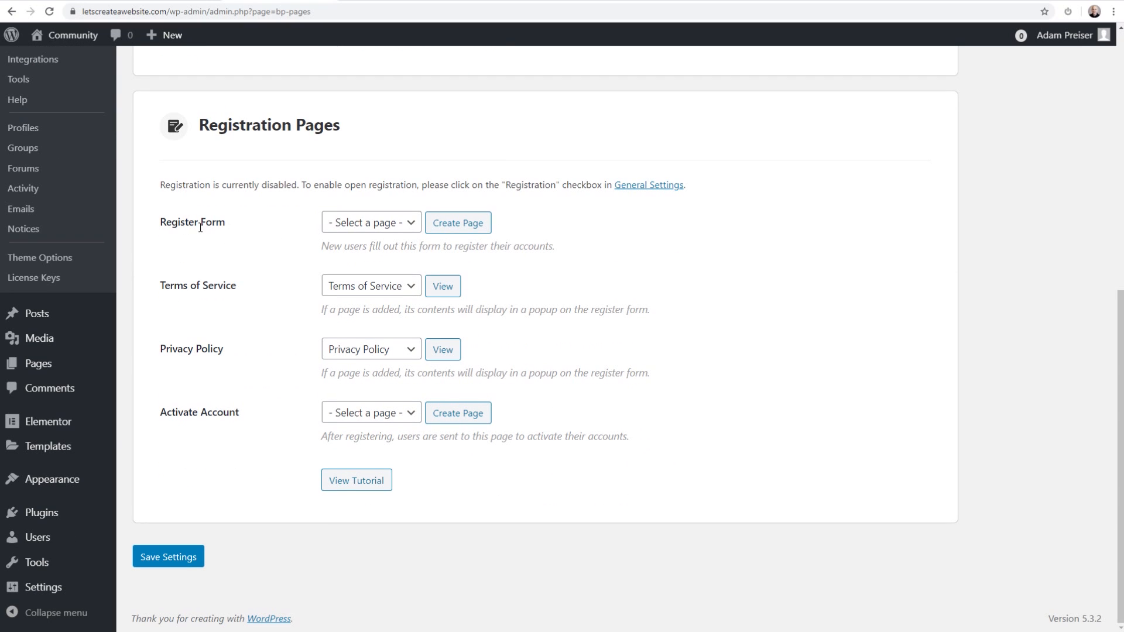
left_click_drag(159, 223, 220, 225)
left_click(454, 224)
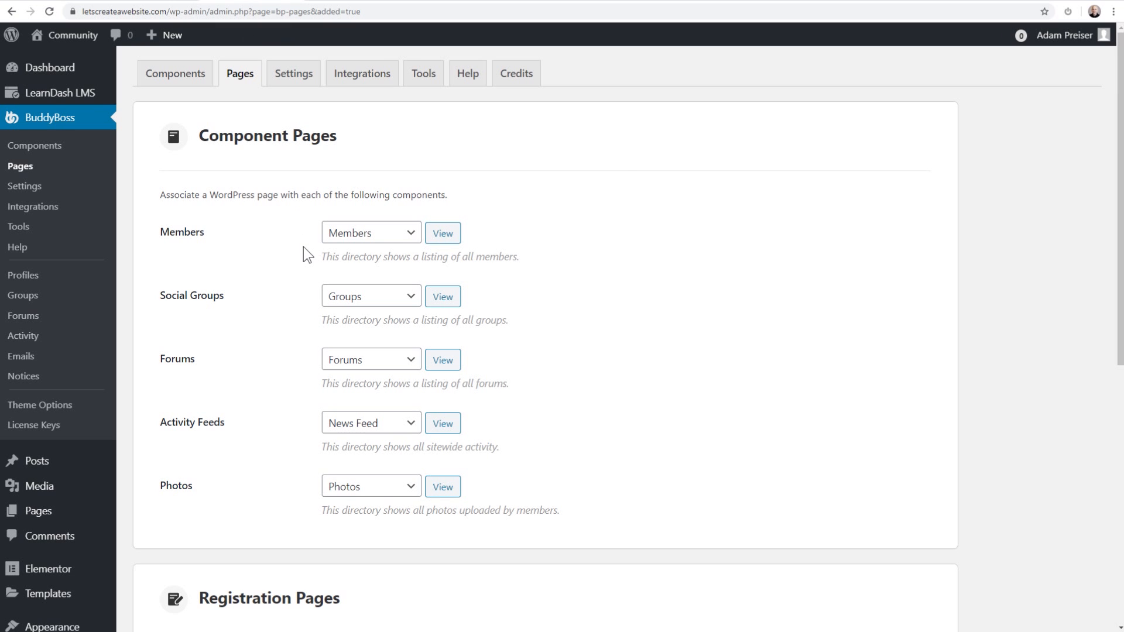
Step: Create a page for Activate Account under Registration Pages and return to the BuddyBoss page assignments
scroll(304, 252, "down", 7)
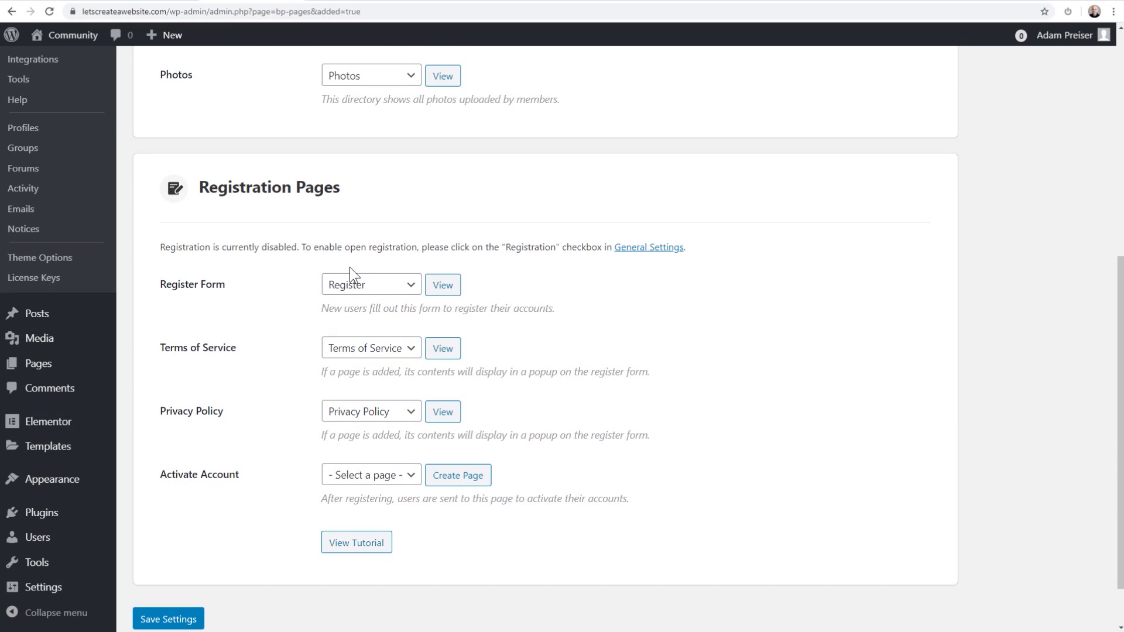
scroll(278, 289, "down", 1)
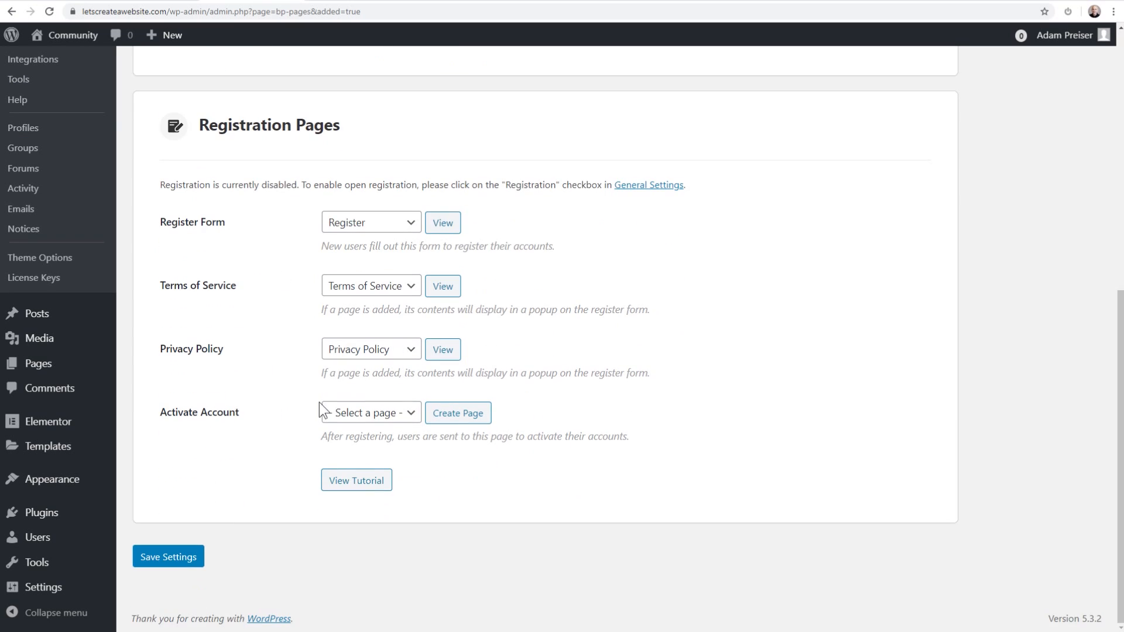
left_click_drag(159, 413, 247, 416)
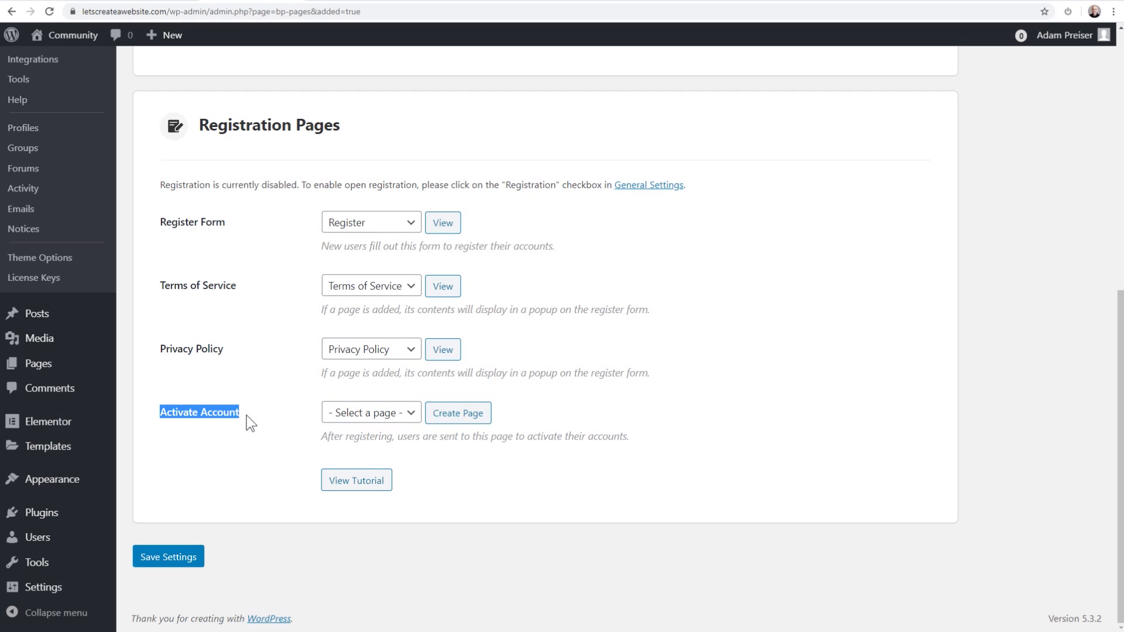
left_click(460, 416)
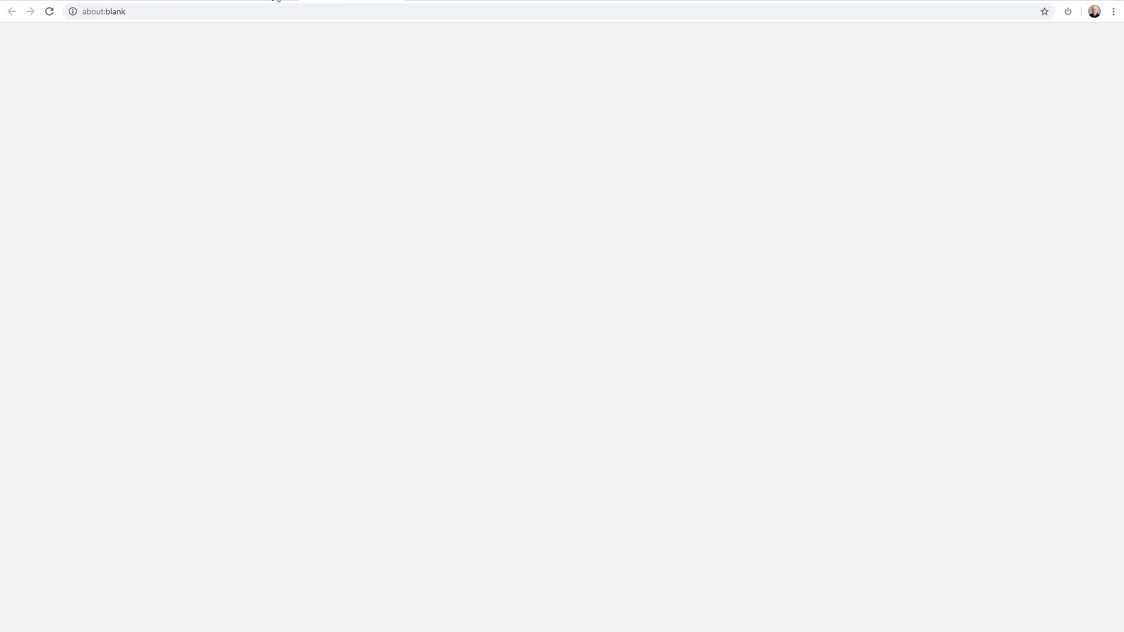
left_click(272, 5)
scroll(293, 398, "down", 8)
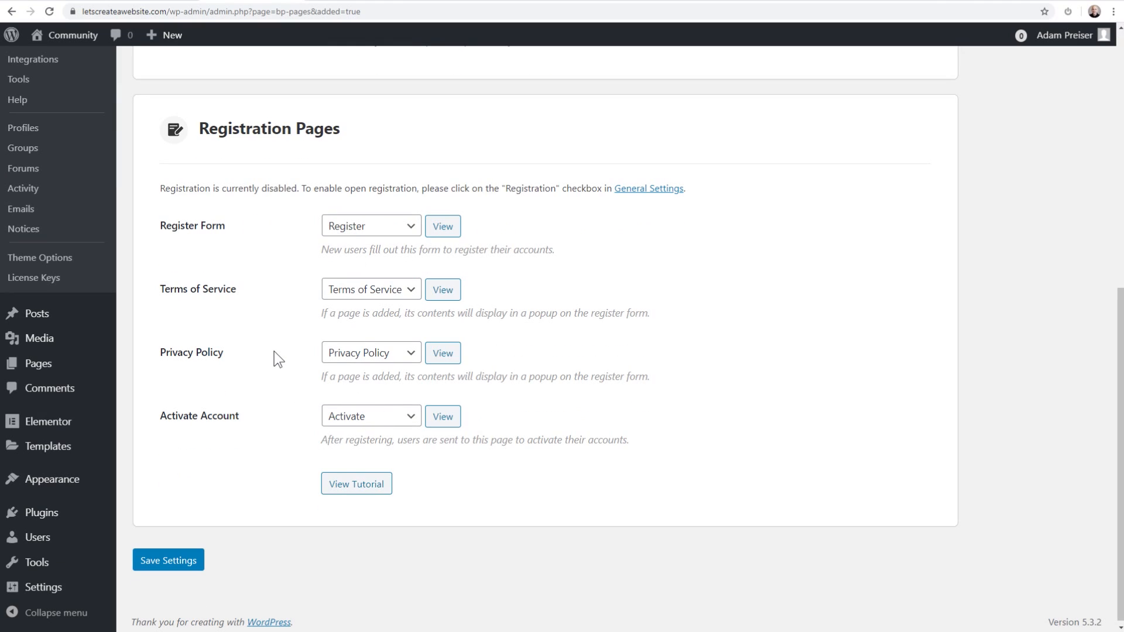
Step: Review the component and registration page assignments and save them
scroll(274, 352, "up", 8)
scroll(272, 349, "up", 8)
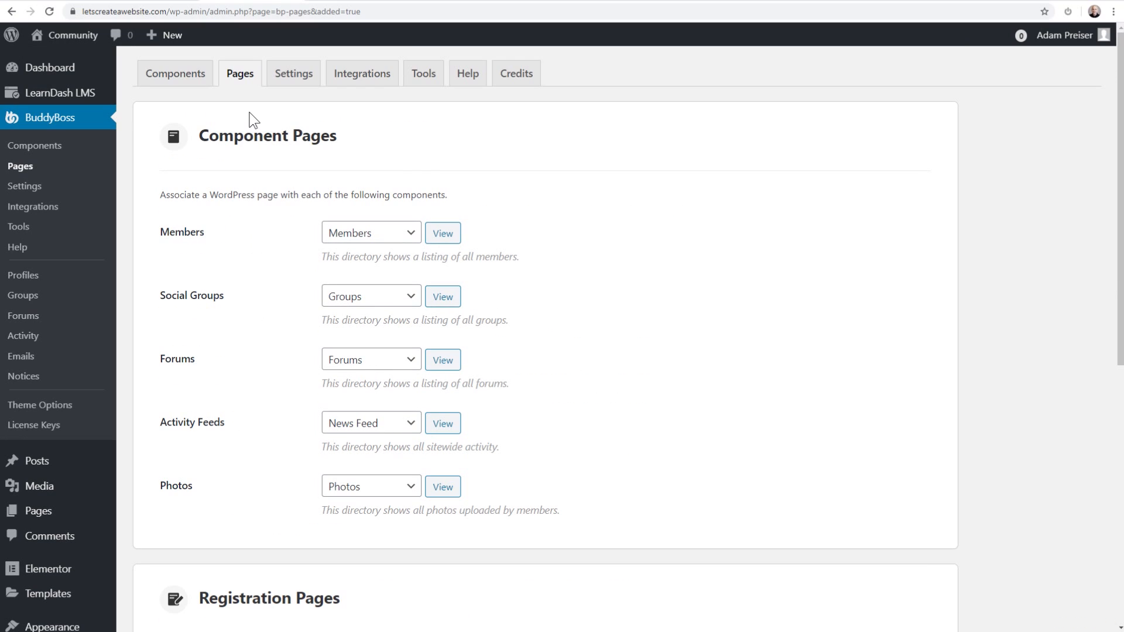
scroll(275, 218, "down", 8)
left_click(171, 553)
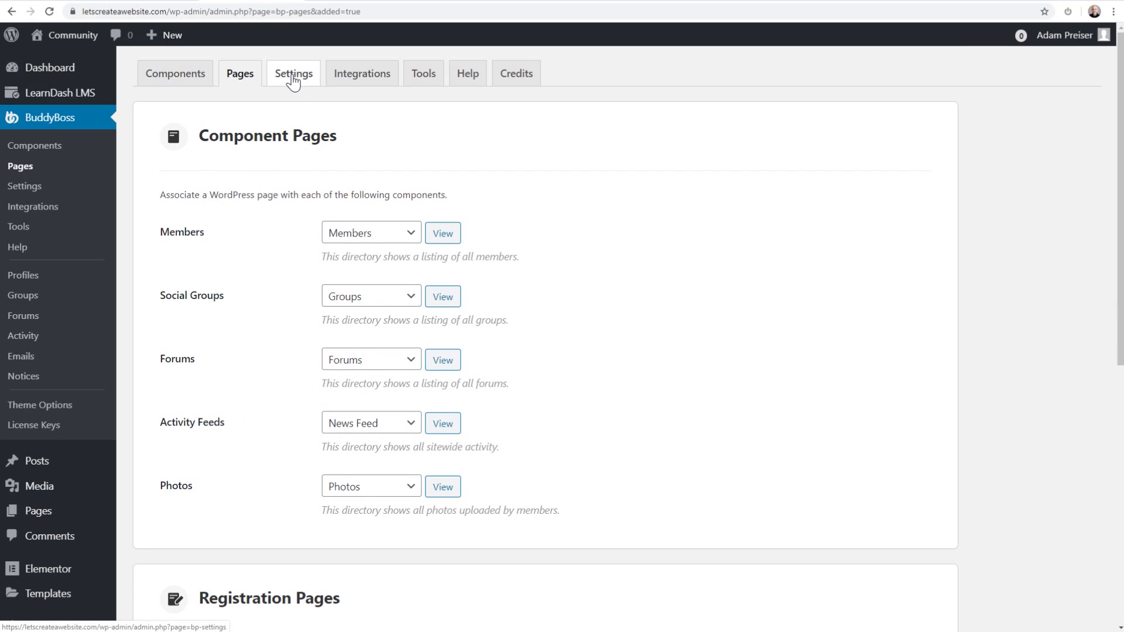
Step: In the BuddyBoss general settings, enable allowing non-members to register new accounts
left_click(293, 80)
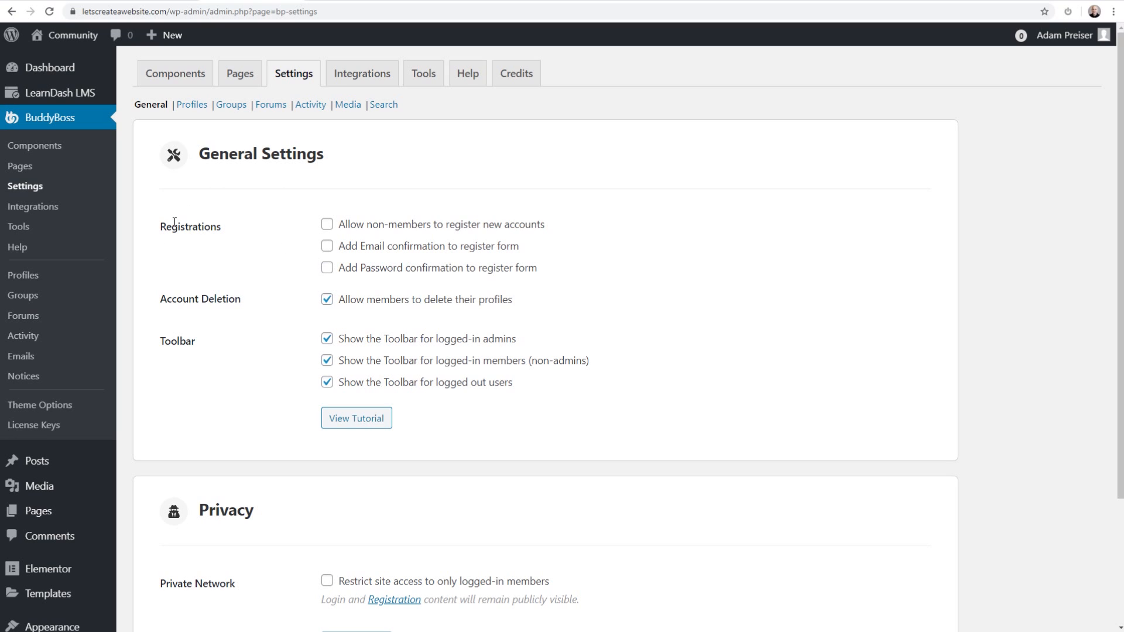
left_click_drag(159, 226, 247, 228)
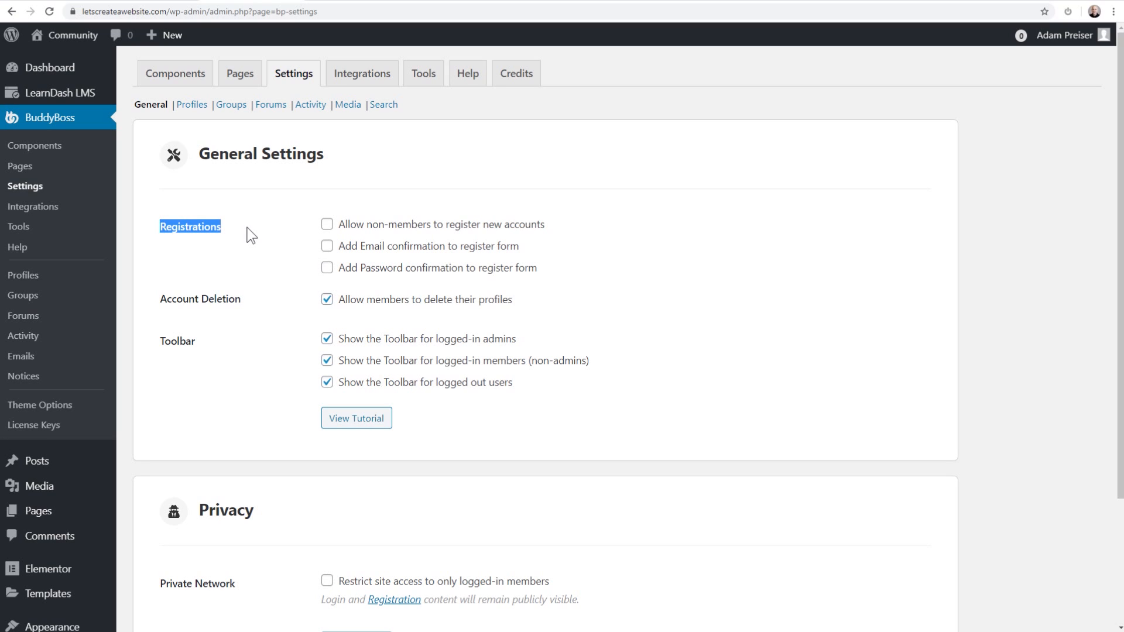
left_click(247, 228)
left_click(326, 226)
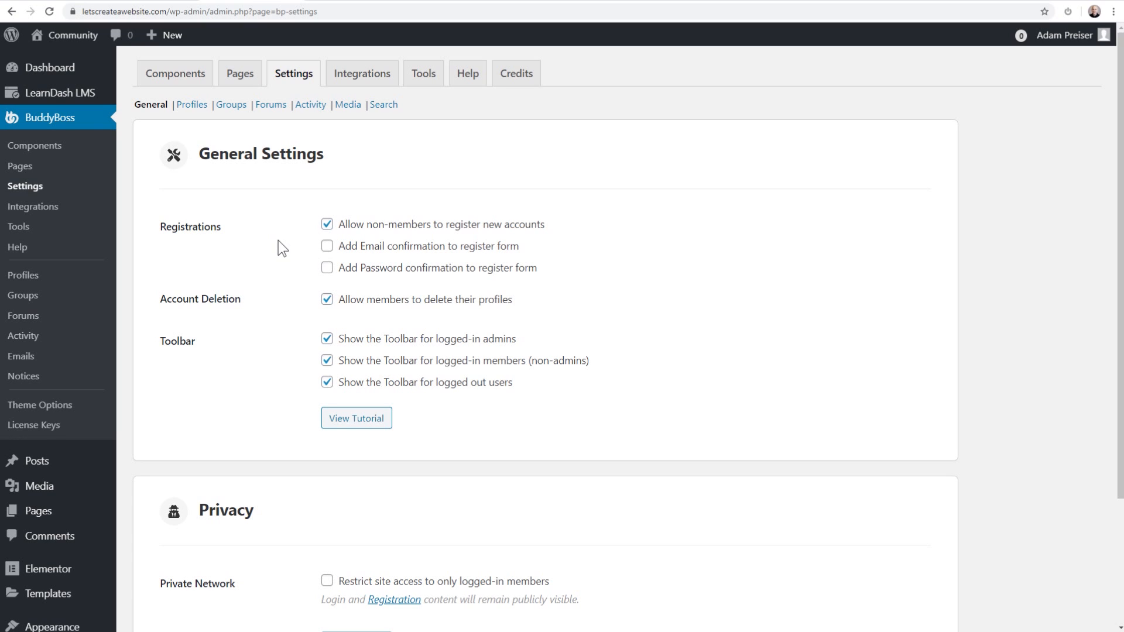
Step: Check the toolbar on the site's front end, disable it for logged-in non-admin members and logged out users, and save the settings
scroll(278, 241, "down", 3)
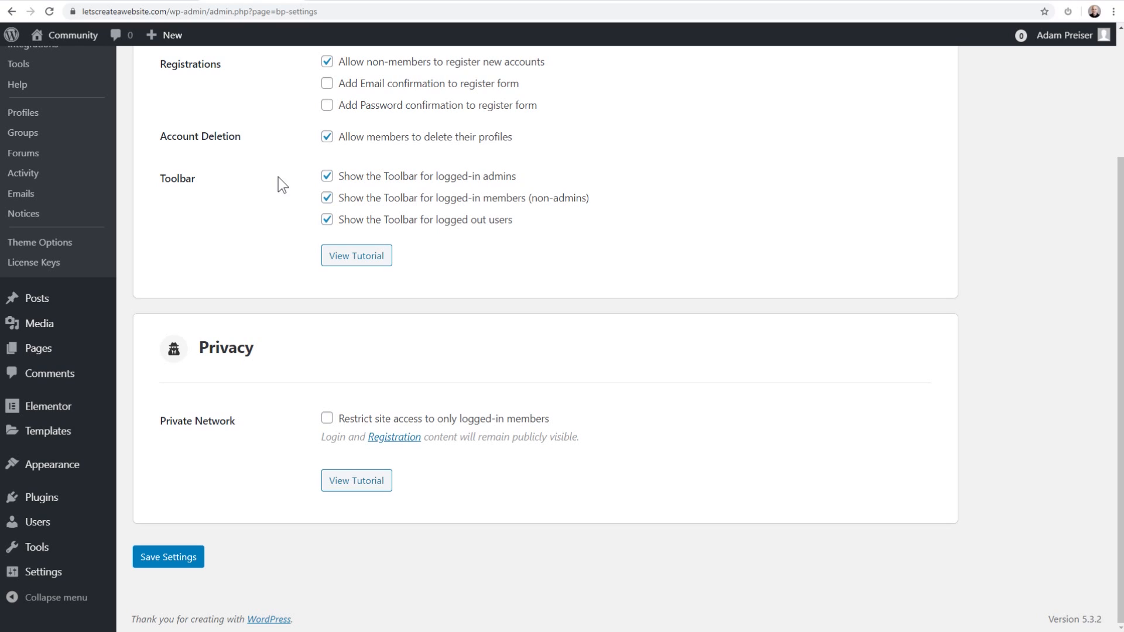
left_click(454, 1)
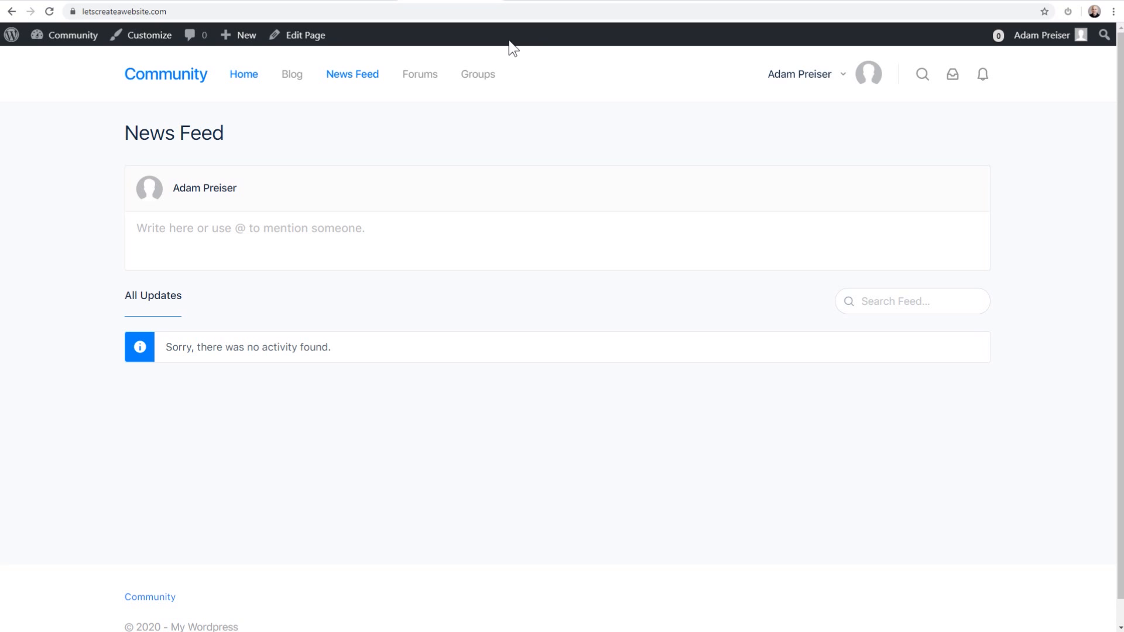
left_click(260, 3)
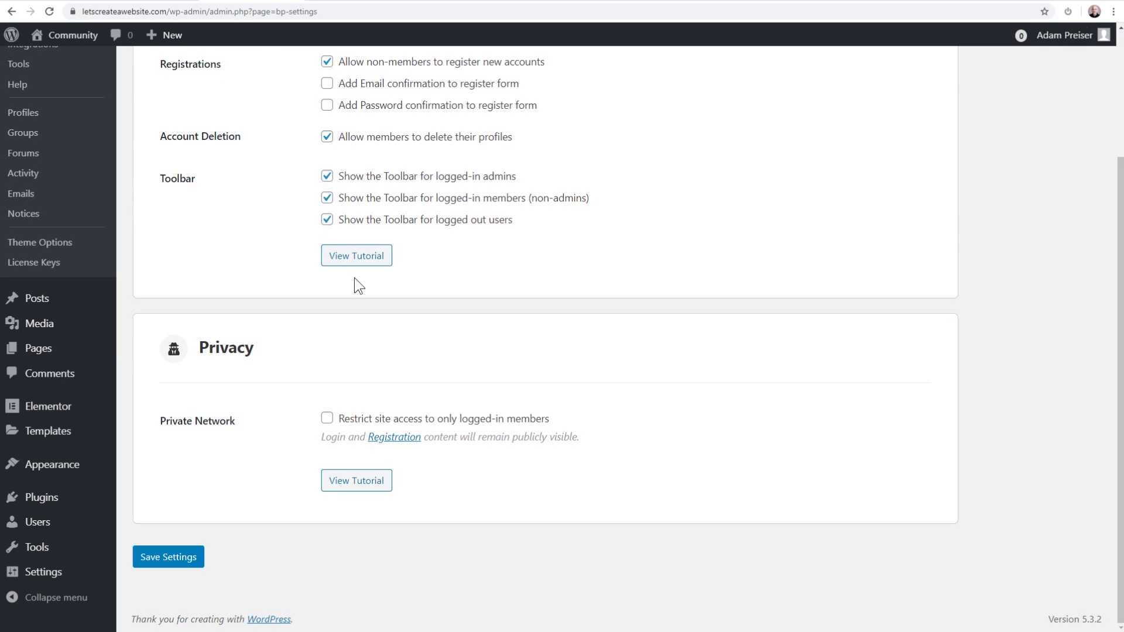
left_click(328, 201)
left_click(328, 220)
left_click(293, 196)
left_click(196, 561)
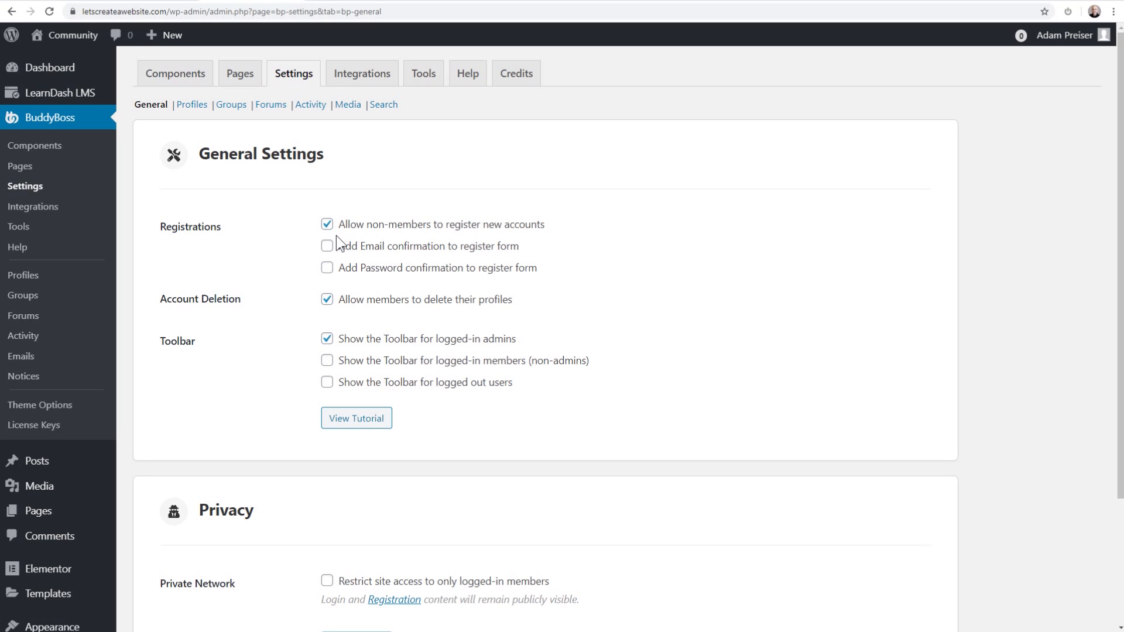
Step: Open the BuddyBoss profile settings and examine the Display Name Format options
left_click(325, 223)
left_click(197, 109)
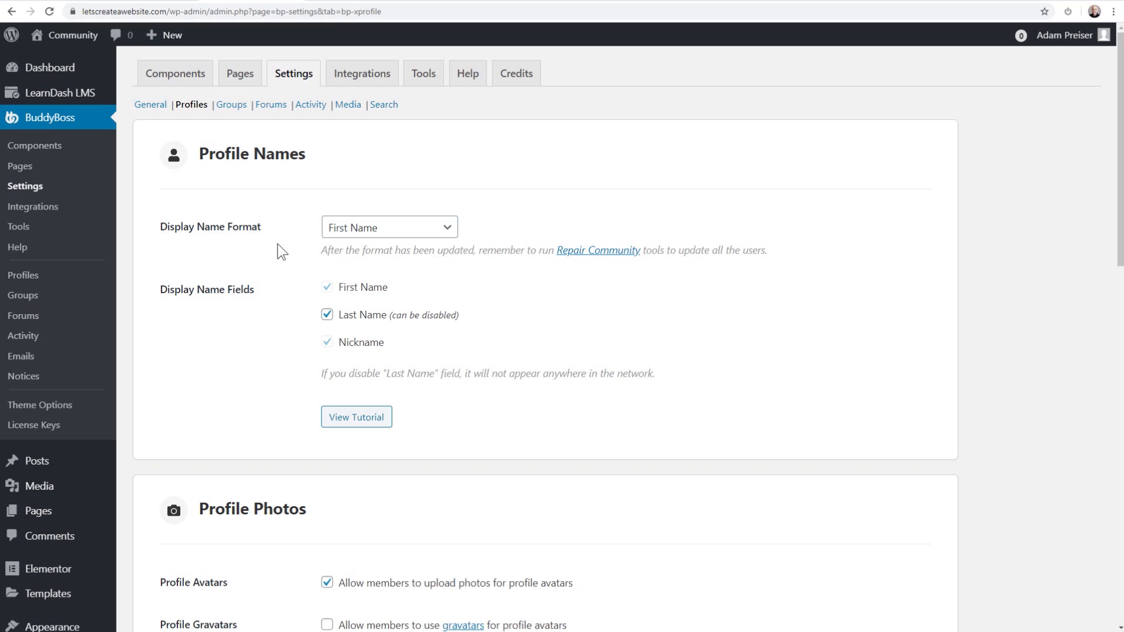
left_click(396, 239)
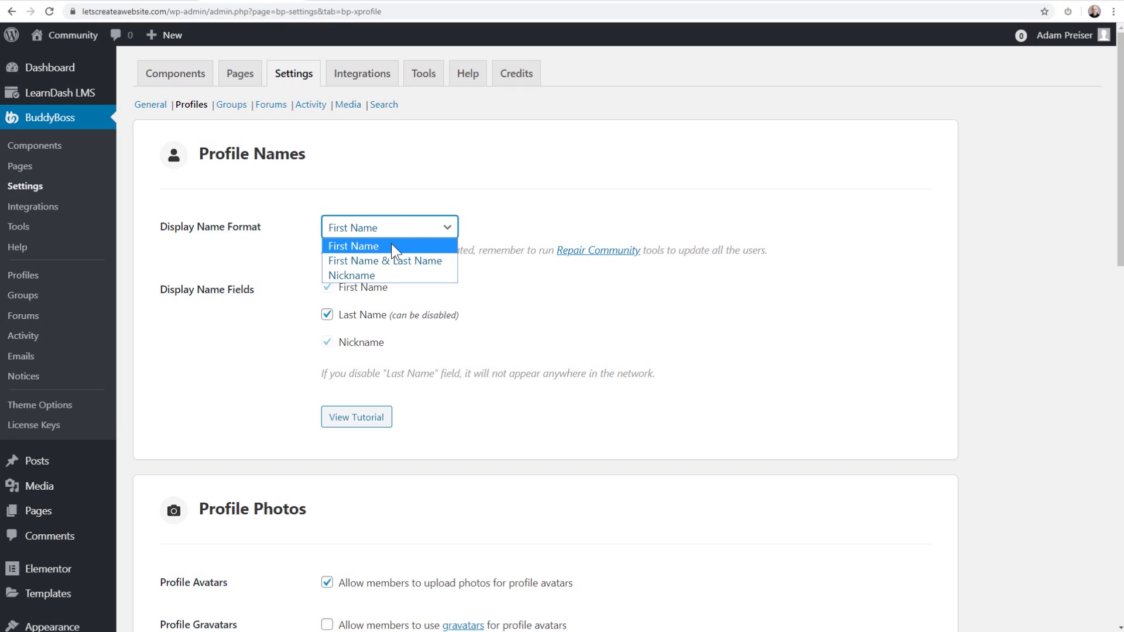
left_click(290, 239)
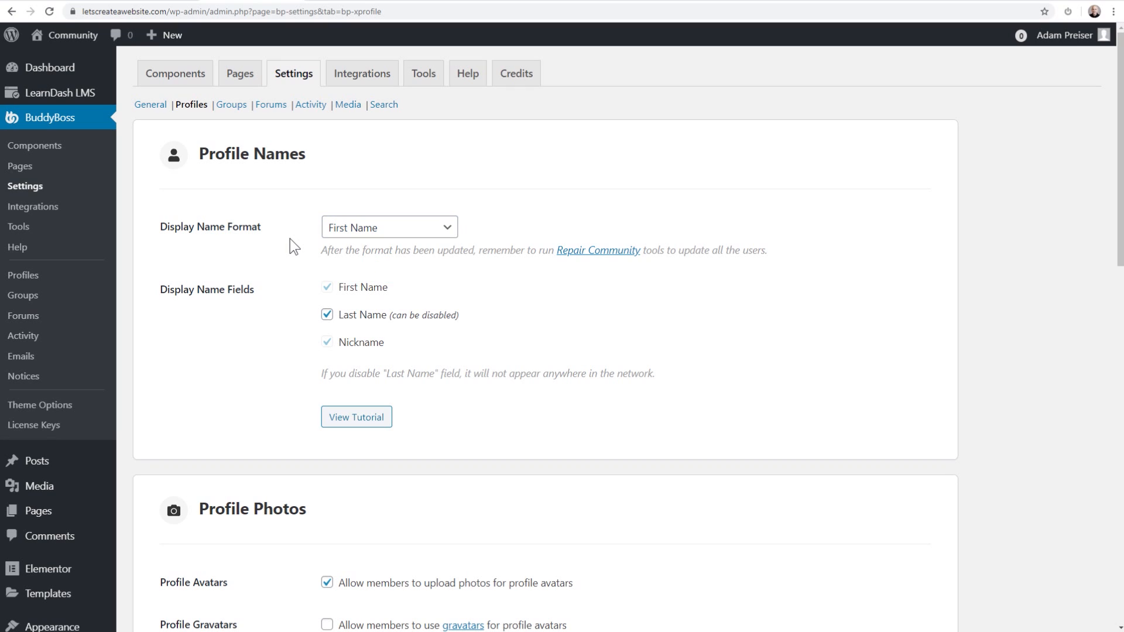
Step: Review the available Display Name Format choices and the Display Name Fields in the profile names settings
left_click(352, 232)
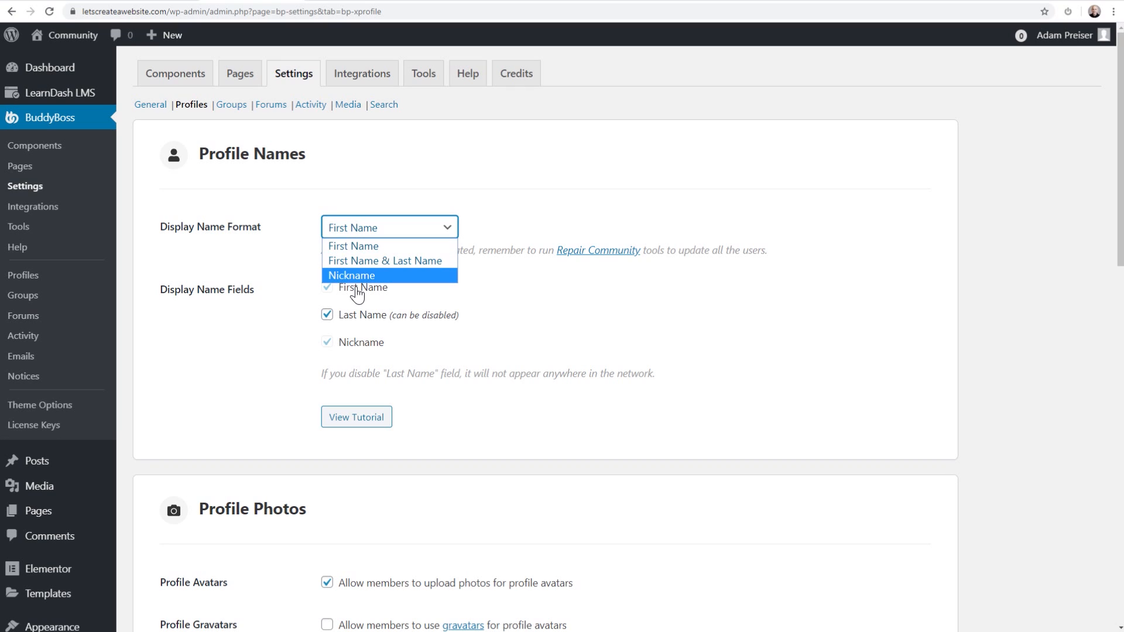
left_click(272, 267)
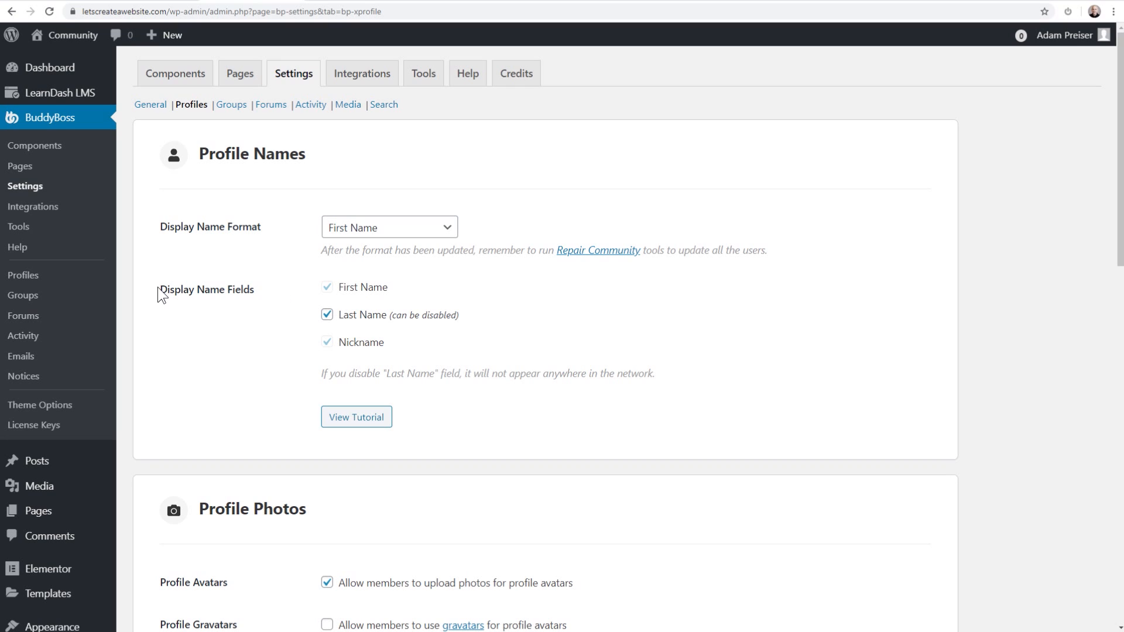
left_click_drag(159, 290, 258, 293)
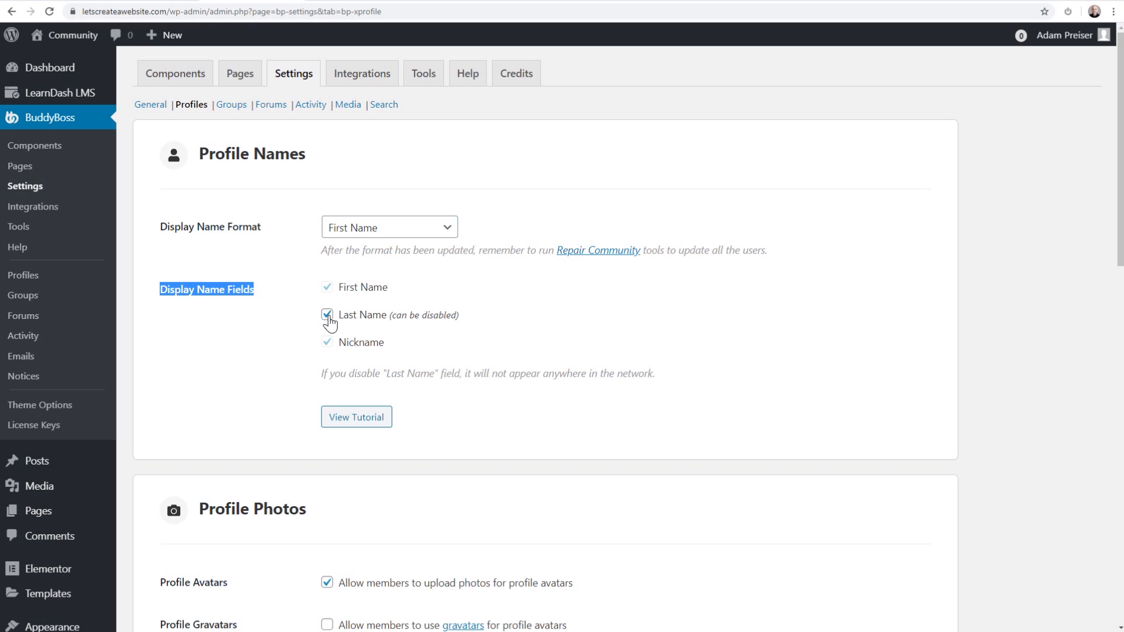
left_click(294, 319)
Step: In the profile photos settings, allow members to use gravatars for profile avatars and review the avatar and cover image options
scroll(293, 319, "down", 5)
scroll(293, 321, "down", 2)
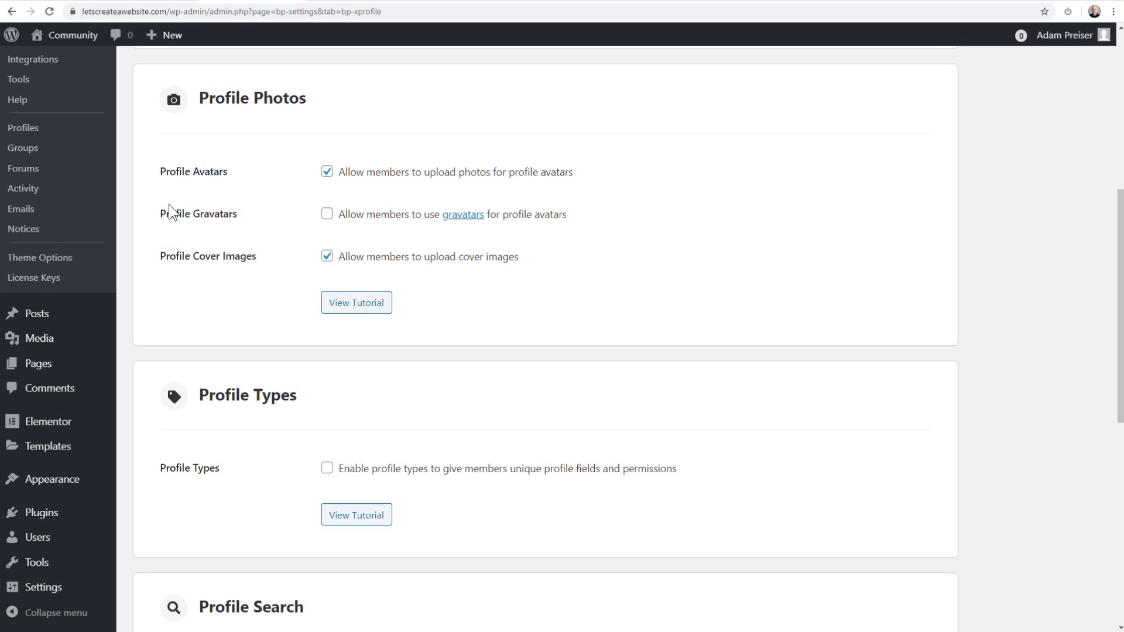
left_click_drag(161, 213, 244, 220)
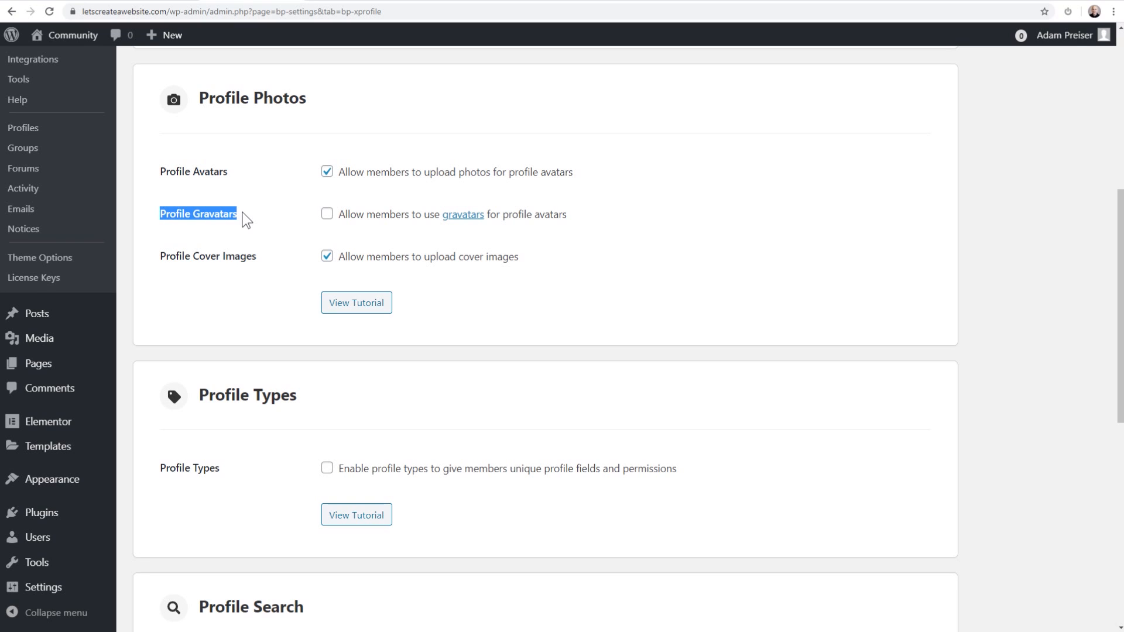
left_click(327, 217)
left_click(326, 193)
left_click_drag(229, 171, 157, 173)
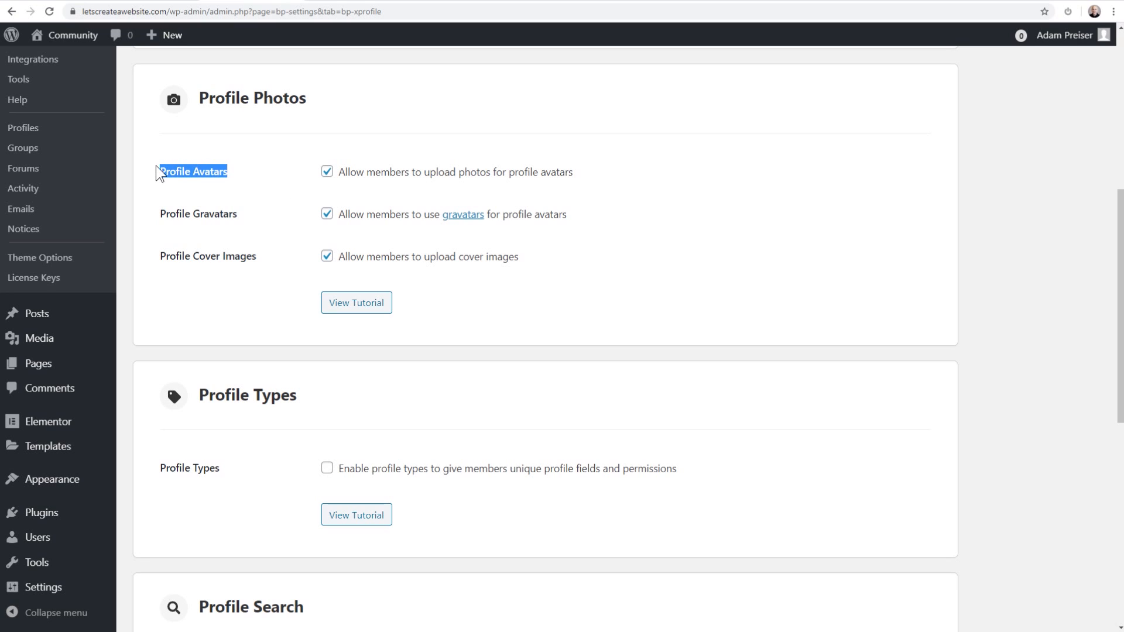
left_click_drag(257, 257, 160, 258)
left_click(160, 258)
triple_click(179, 256)
Step: Review the profile types, profile search and profile directory view options, and save the profile settings
scroll(260, 249, "down", 5)
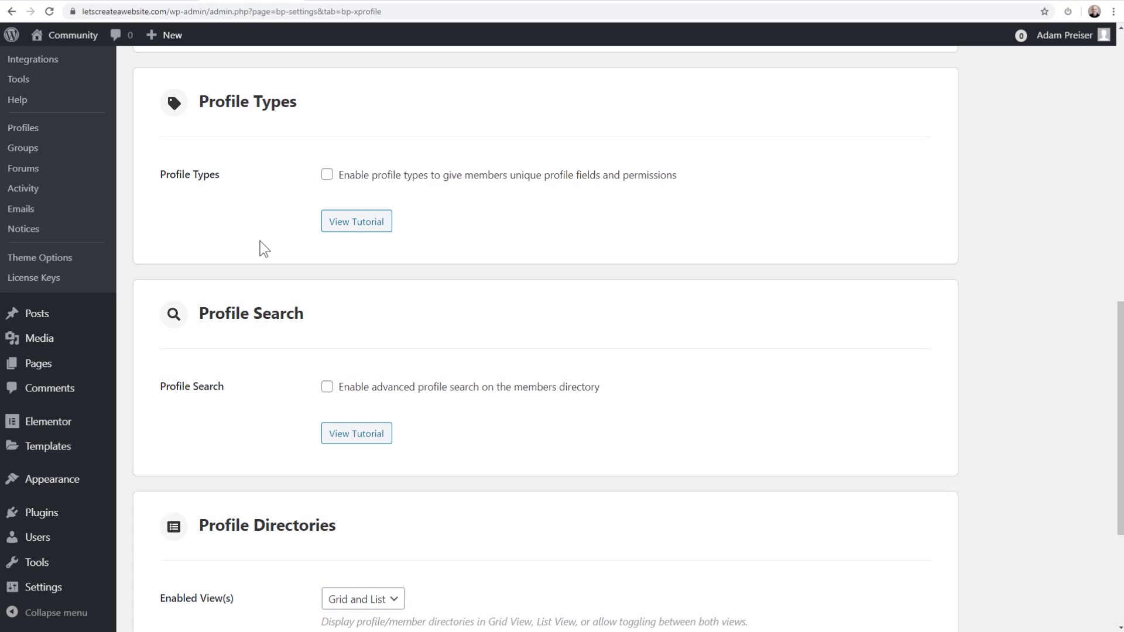
scroll(260, 241, "down", 3)
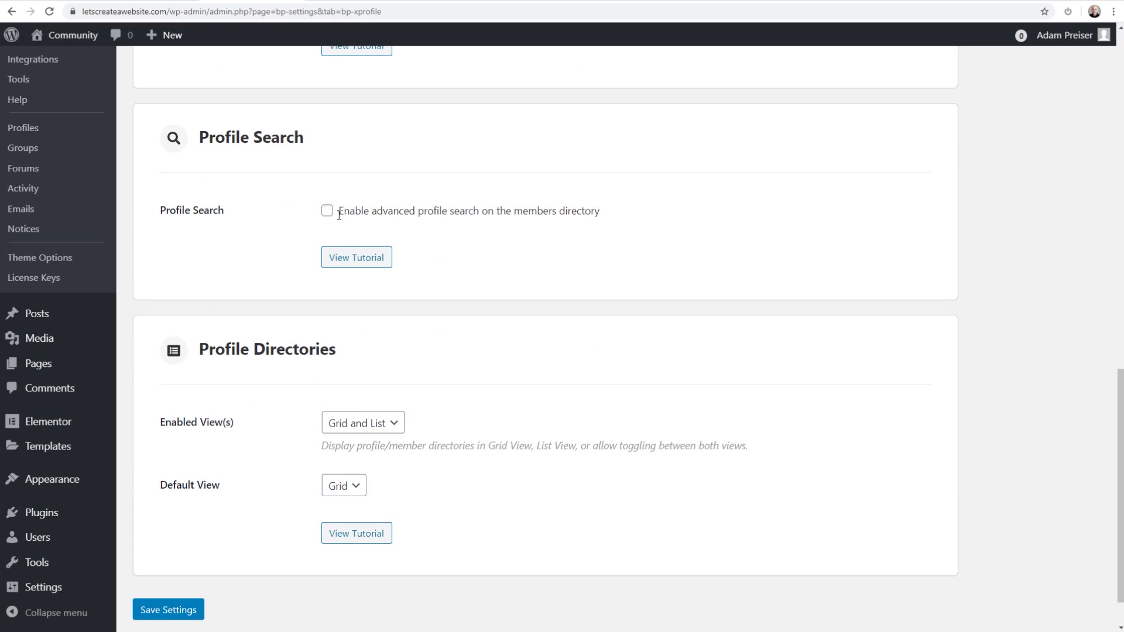
scroll(264, 228, "down", 1)
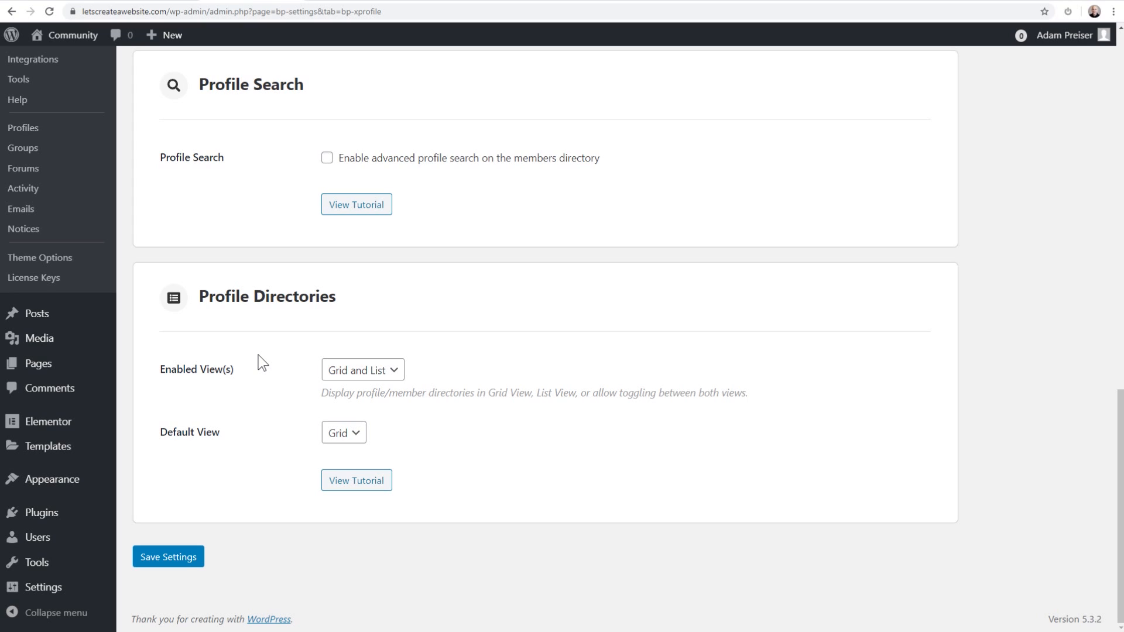
left_click(352, 375)
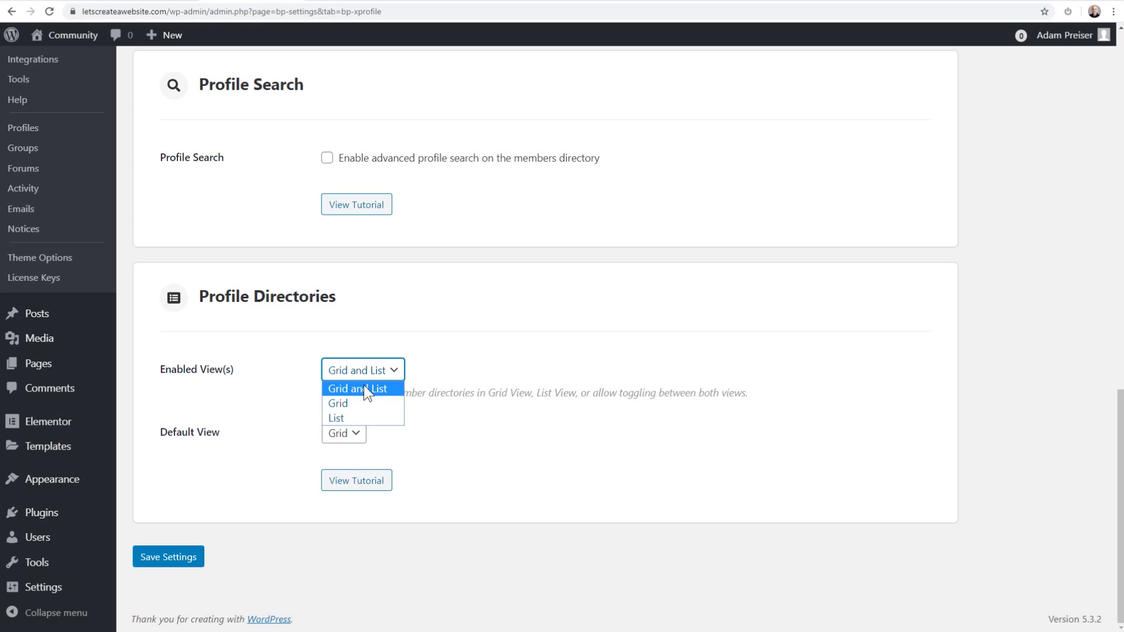
left_click(285, 402)
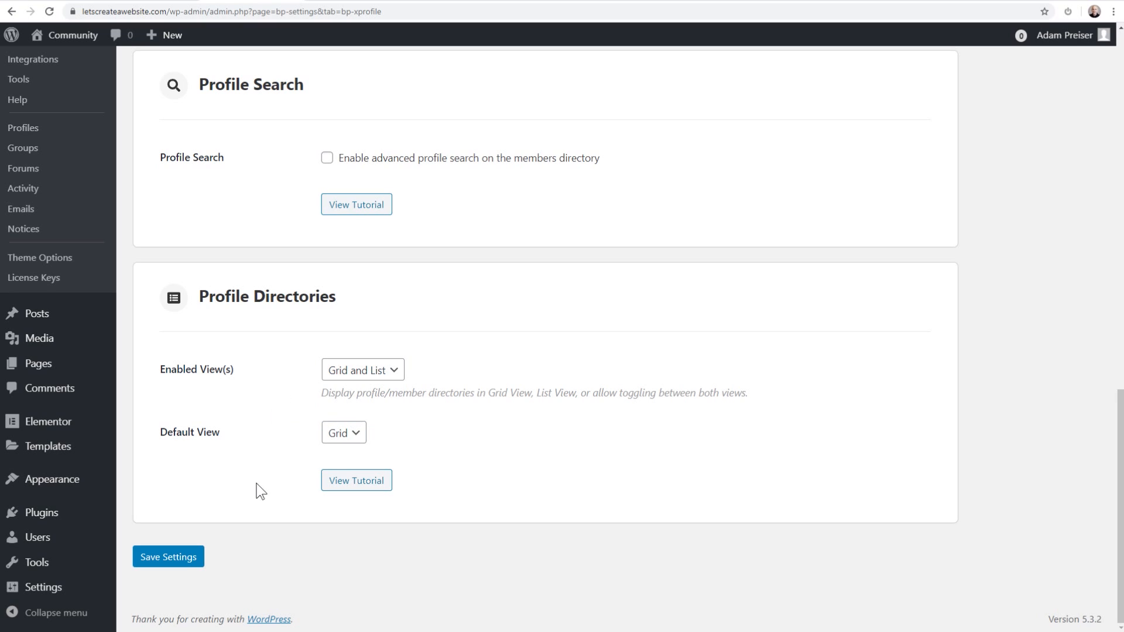
left_click(186, 559)
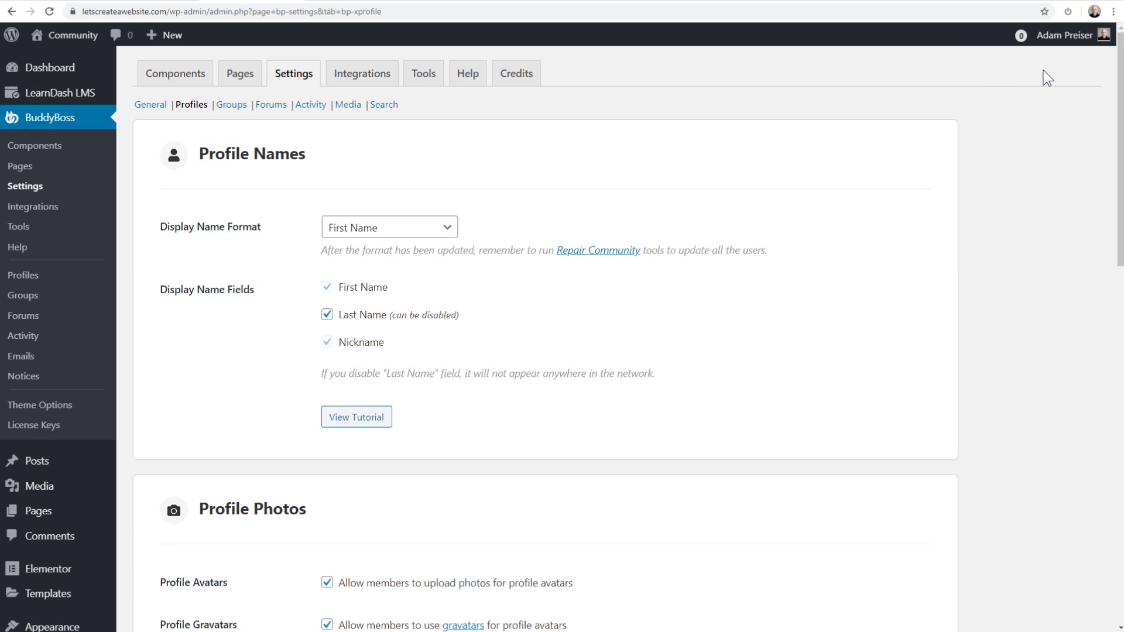
Step: Reload the site's front-end news feed to check the member's gravatar
mouse_move(1103, 46)
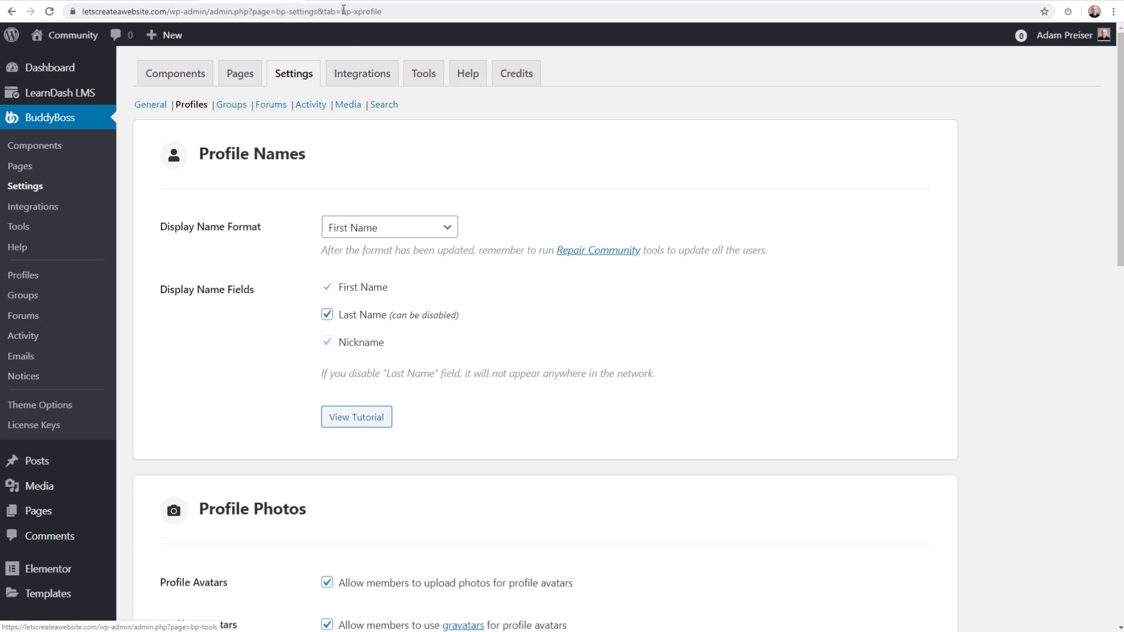
left_click(57, 29)
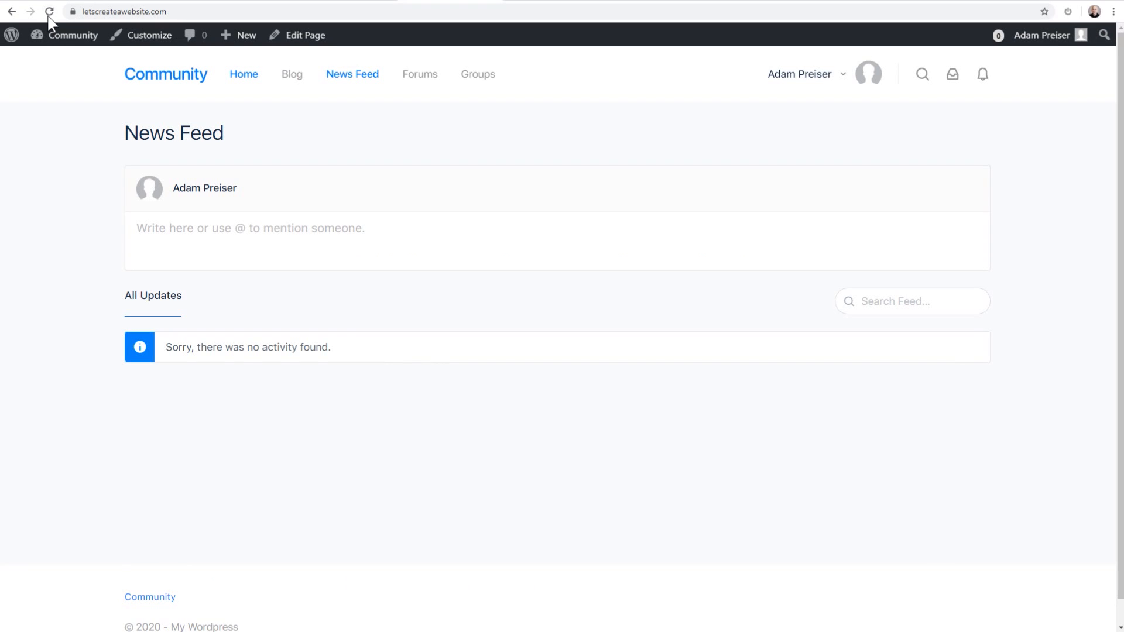
left_click(49, 15)
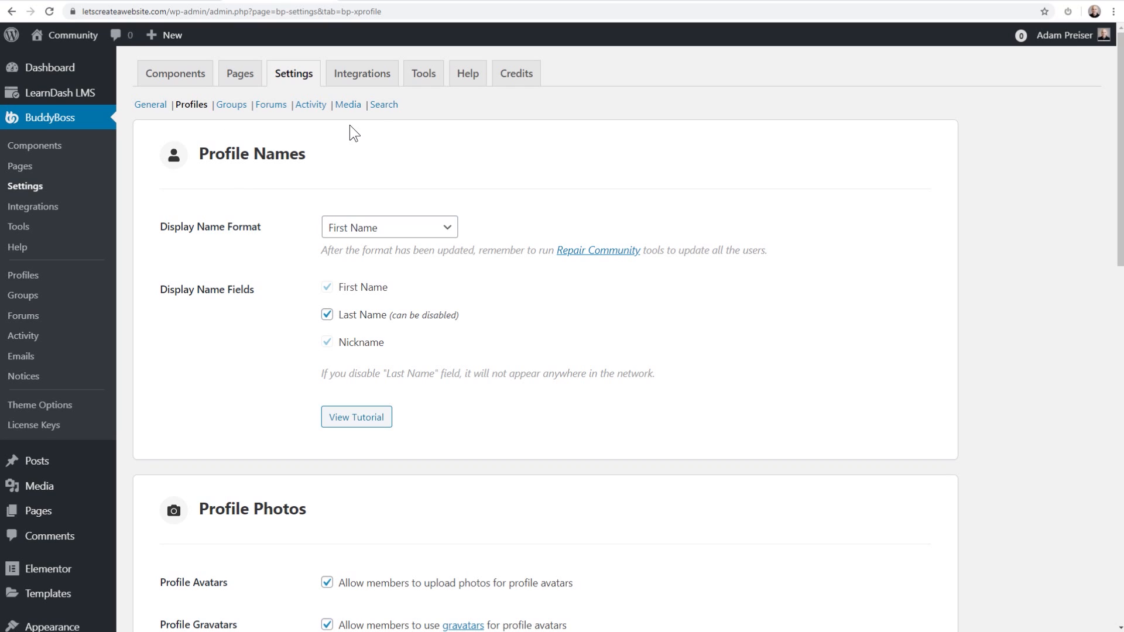
Step: In the BuddyBoss group settings, disable social group creation by all users and check the cover photo on the demo's Architecture group
left_click(233, 108)
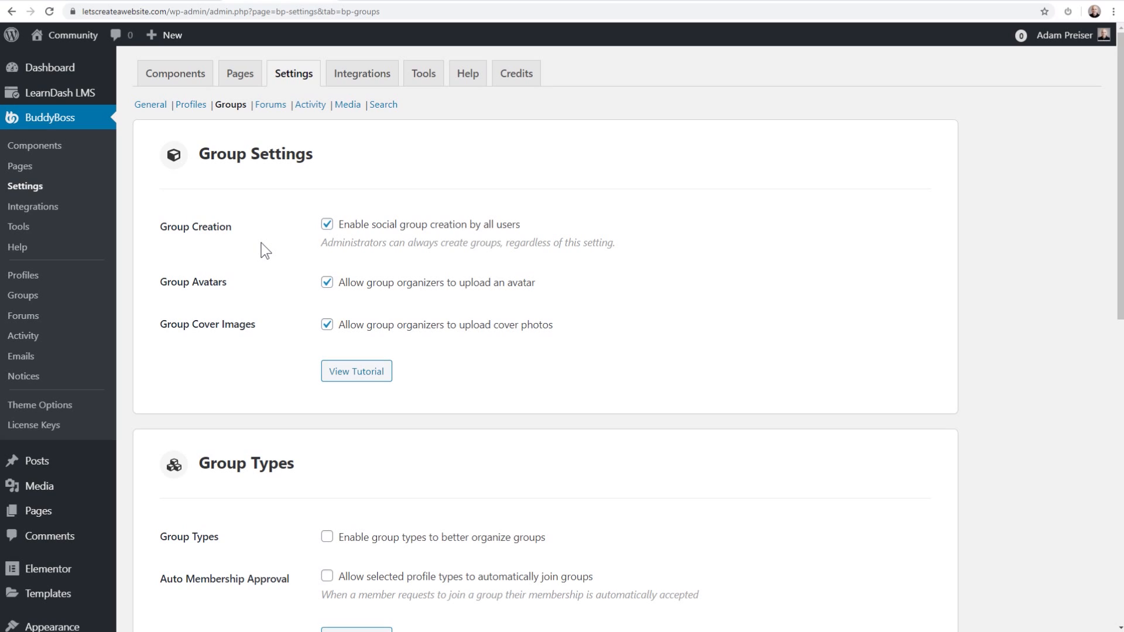
left_click(326, 228)
scroll(282, 281, "down", 2)
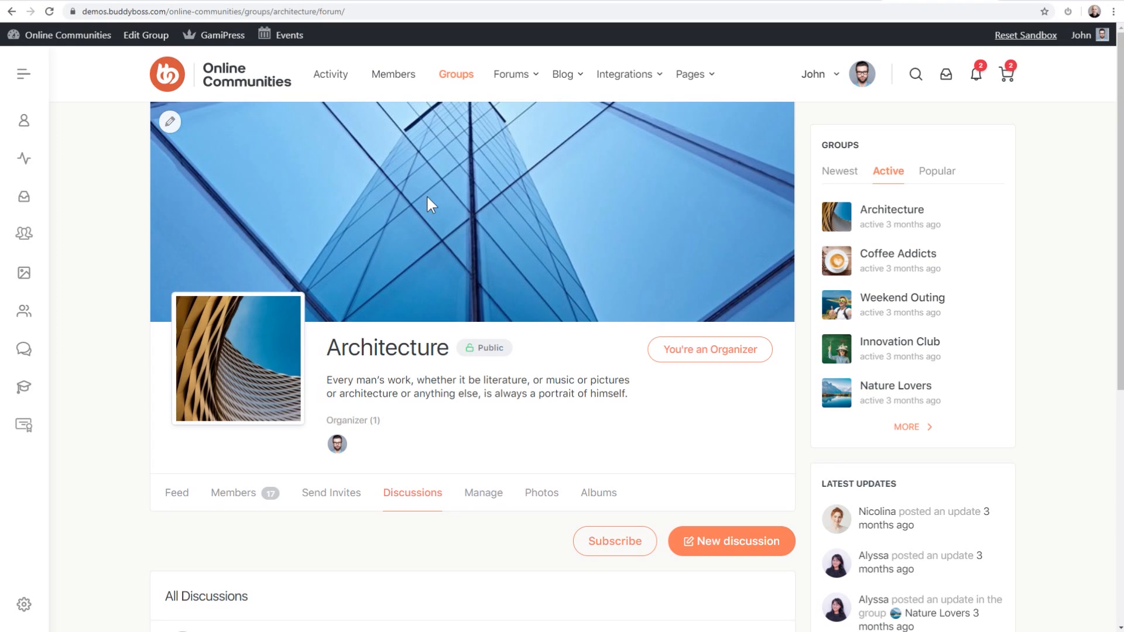
left_click(277, 2)
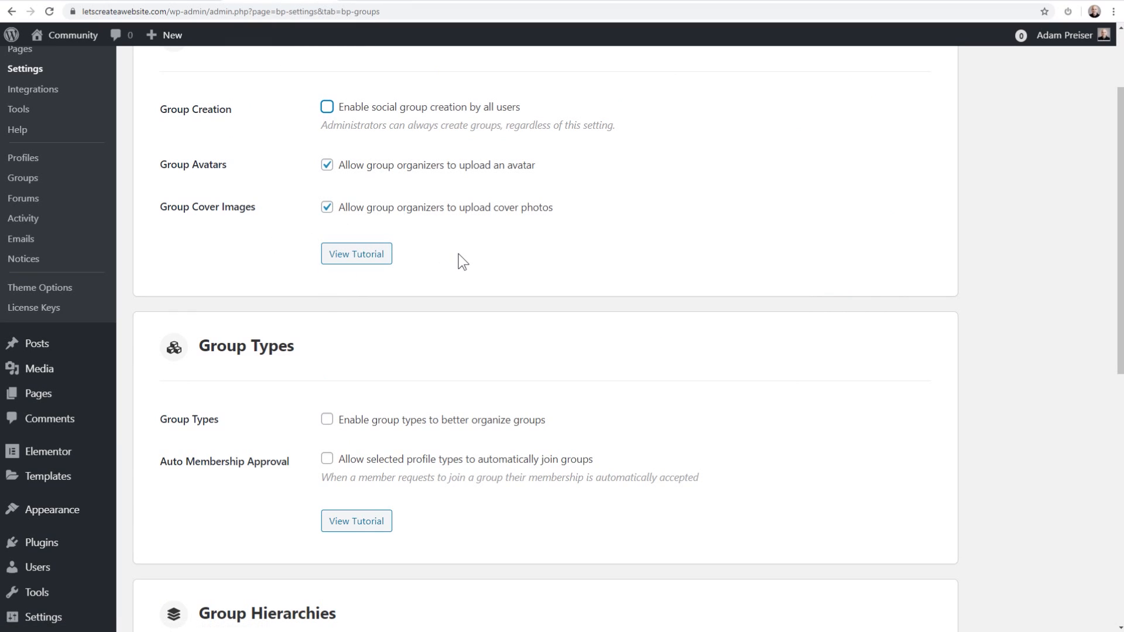
Step: Enable Auto Membership Approval so that selected profile types can automatically join groups
scroll(458, 260, "down", 4)
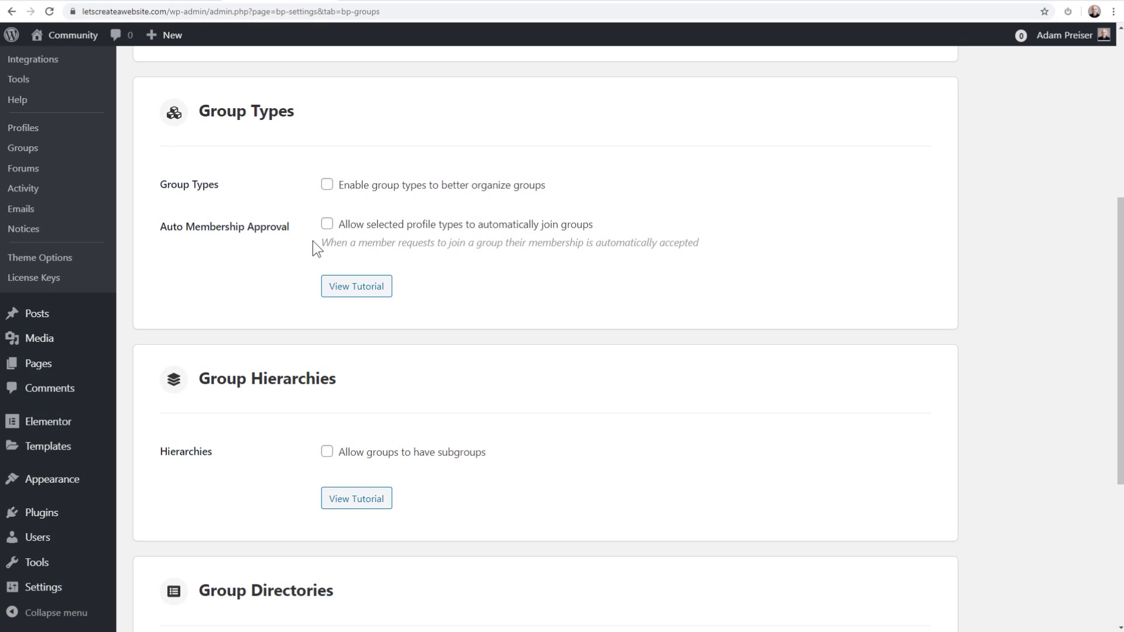
left_click(325, 224)
scroll(307, 246, "down", 4)
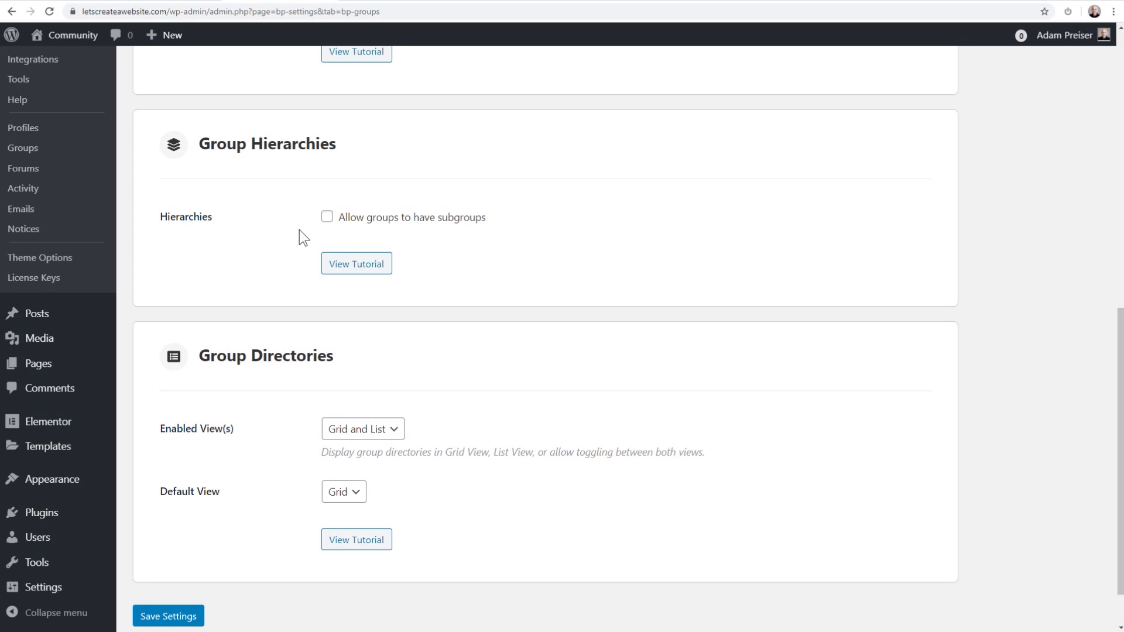
Step: Compare the group directory's list and grid views on the demo community's Groups page, and save the group settings
scroll(299, 230, "down", 1)
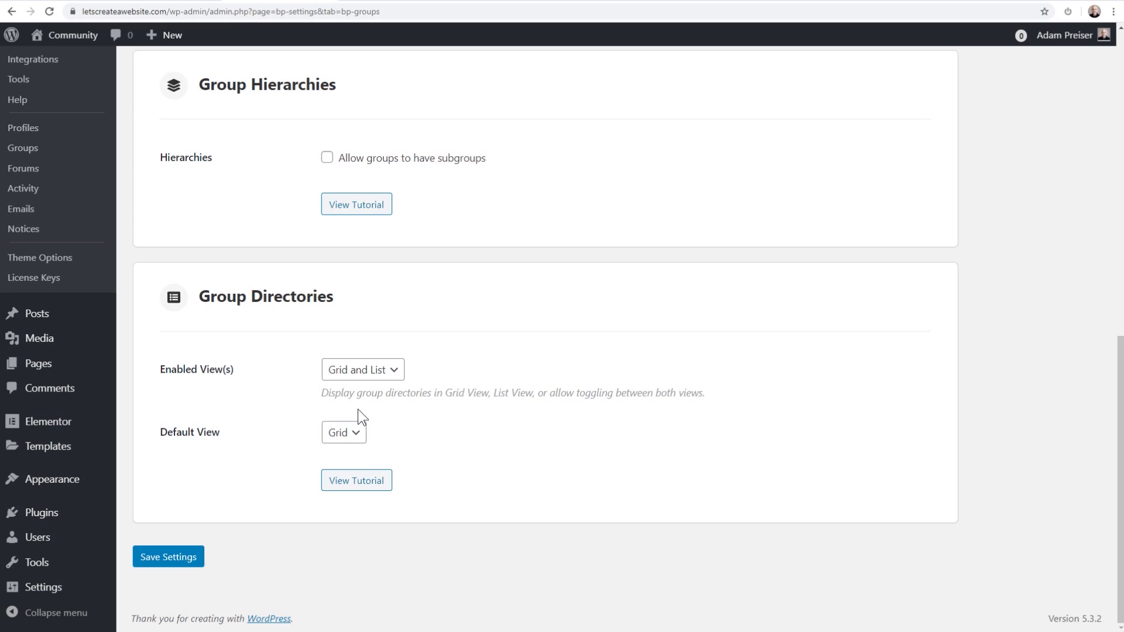
left_click(369, 374)
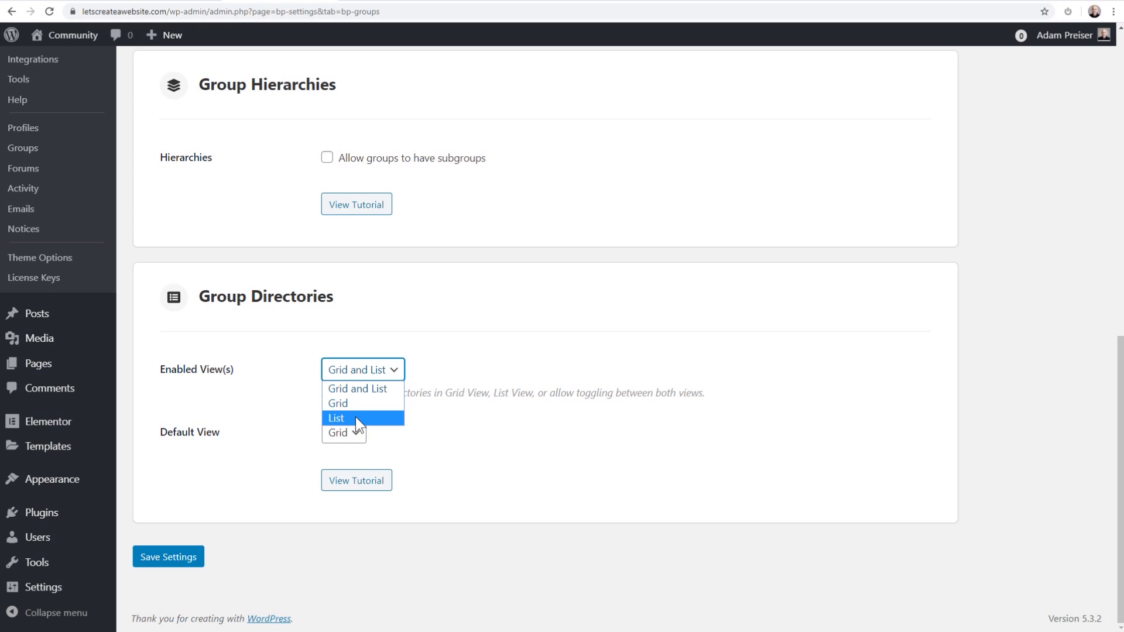
left_click(301, 391)
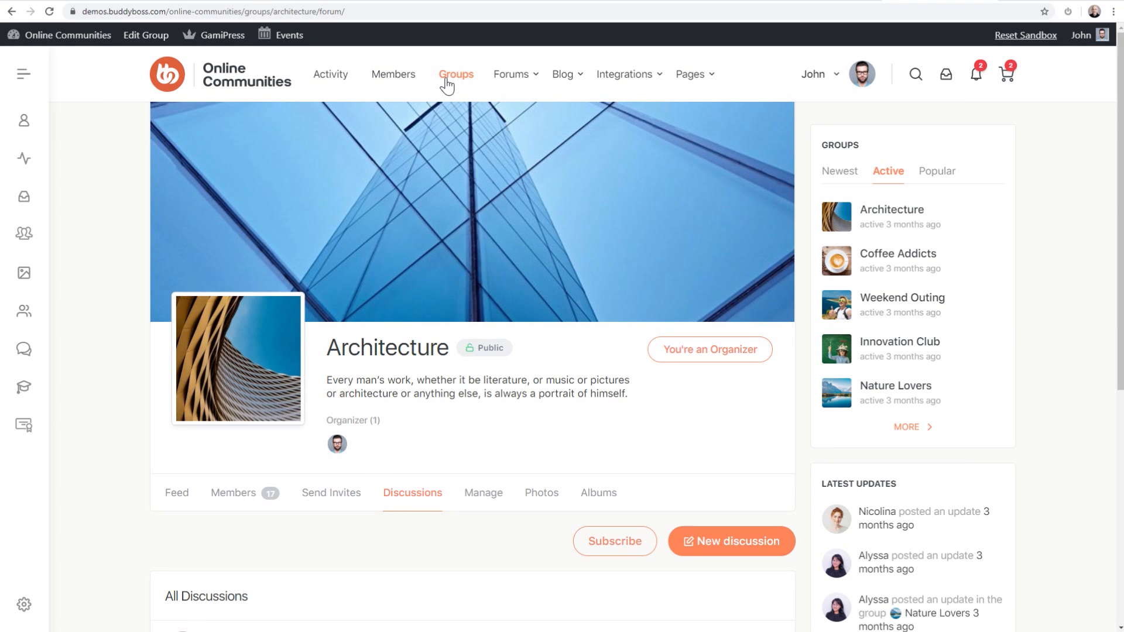
left_click(451, 84)
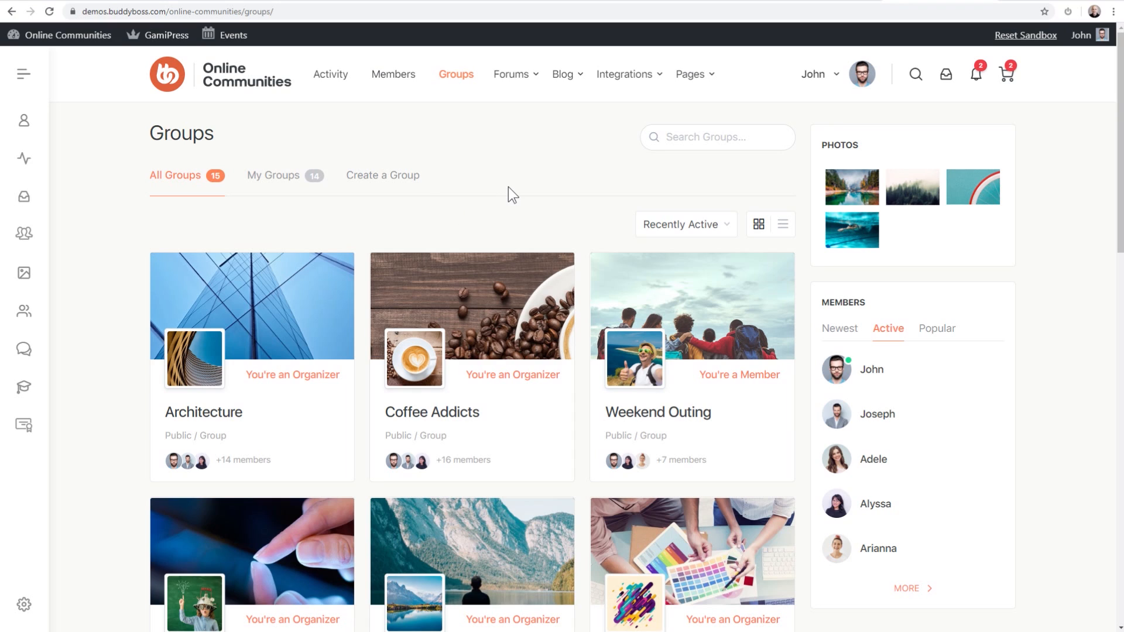
left_click(785, 226)
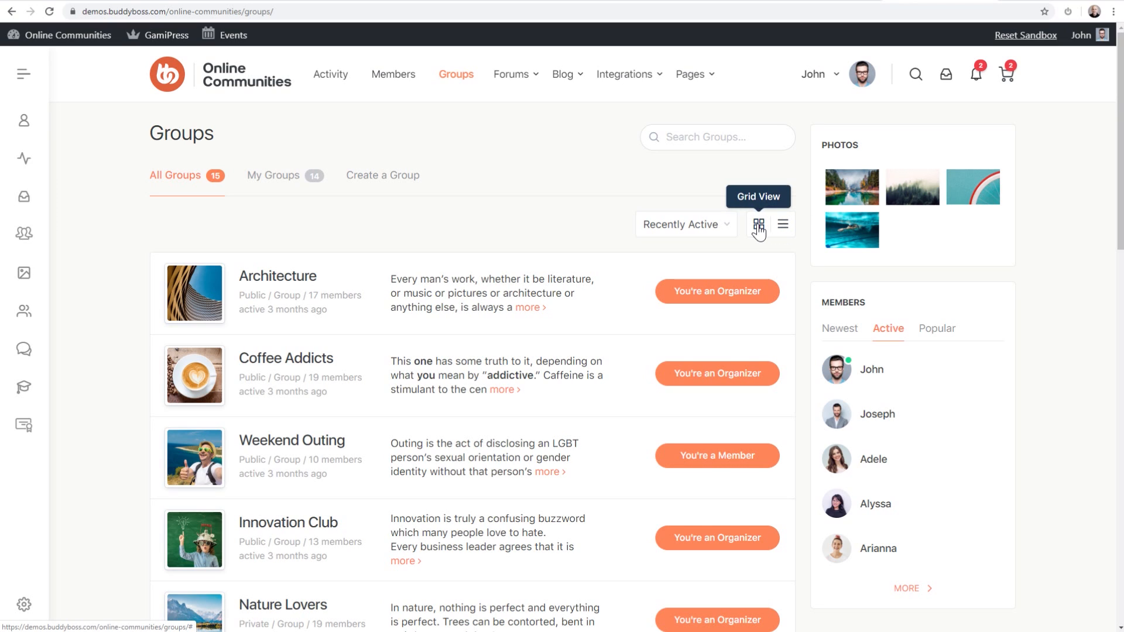
left_click(759, 228)
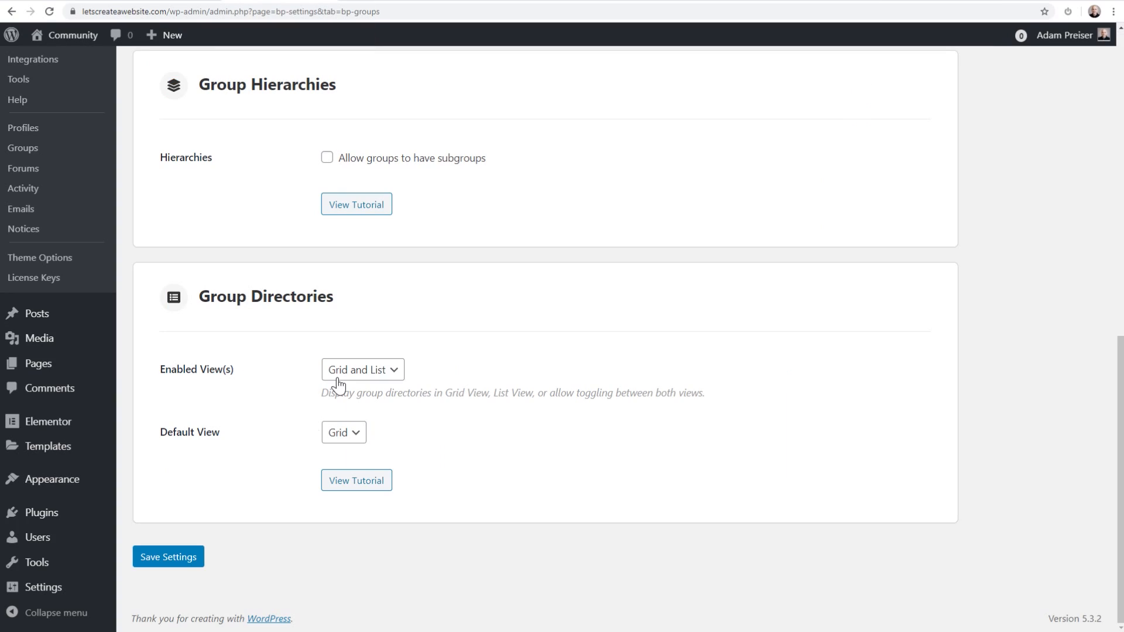
left_click(193, 566)
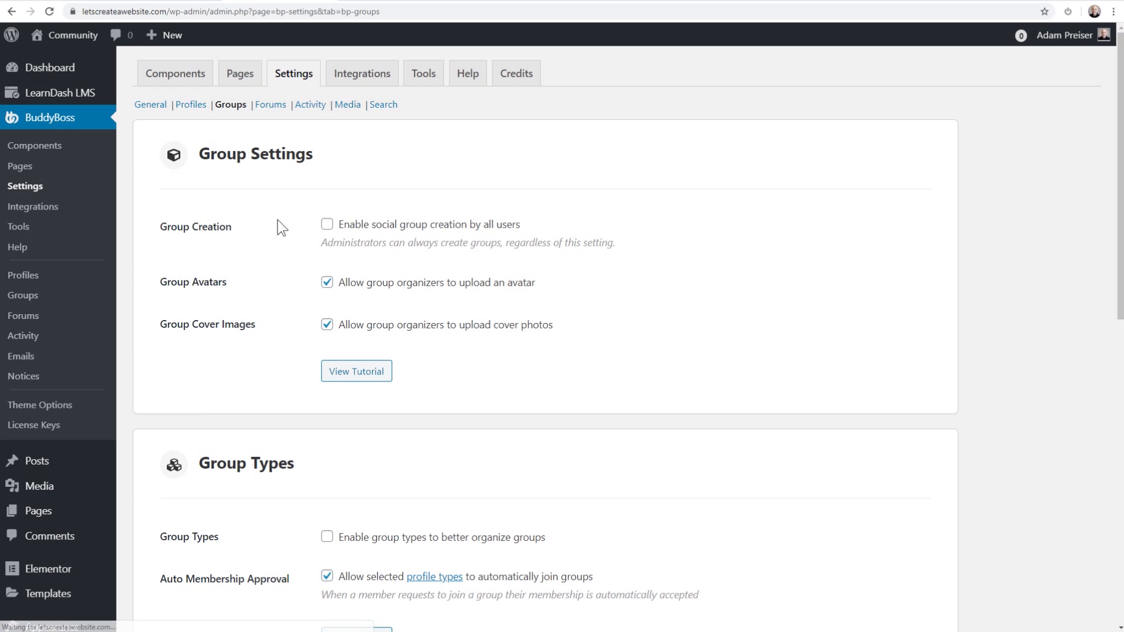
Step: Open the BuddyBoss forum settings and review the Forum User Settings and Forum Features options
left_click(270, 107)
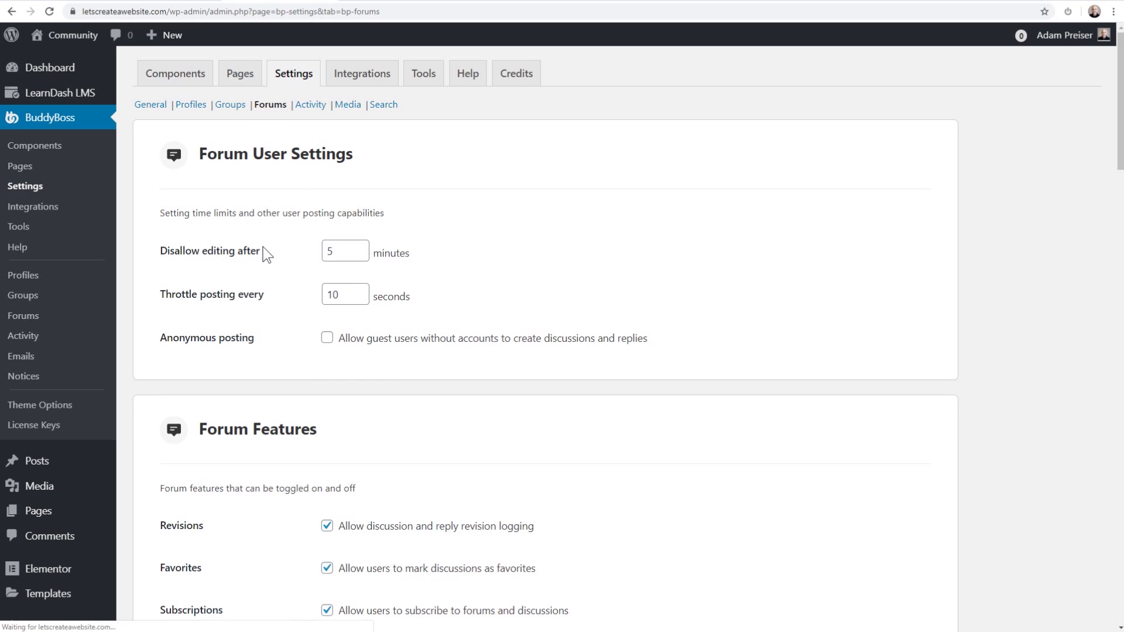
scroll(292, 257, "down", 1)
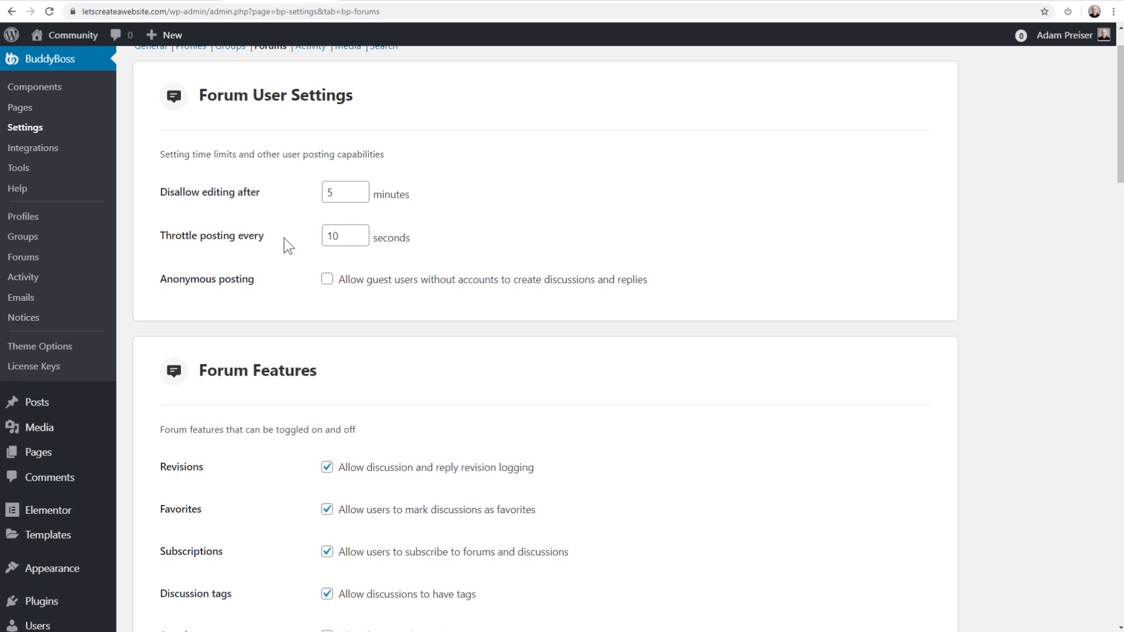
scroll(284, 244, "down", 1)
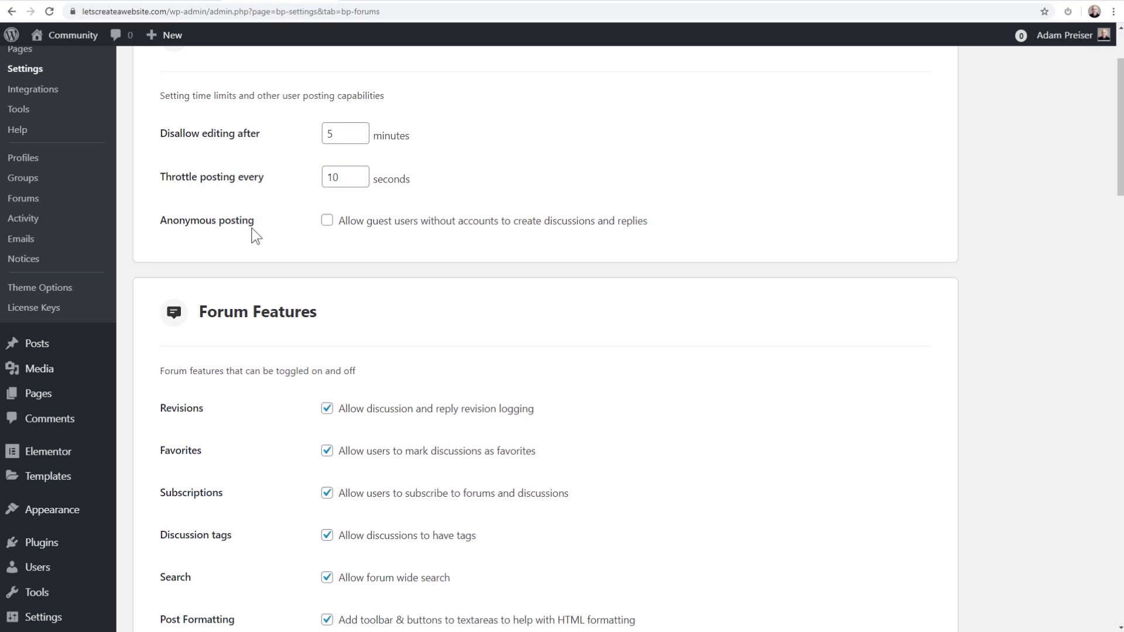
scroll(283, 250, "down", 4)
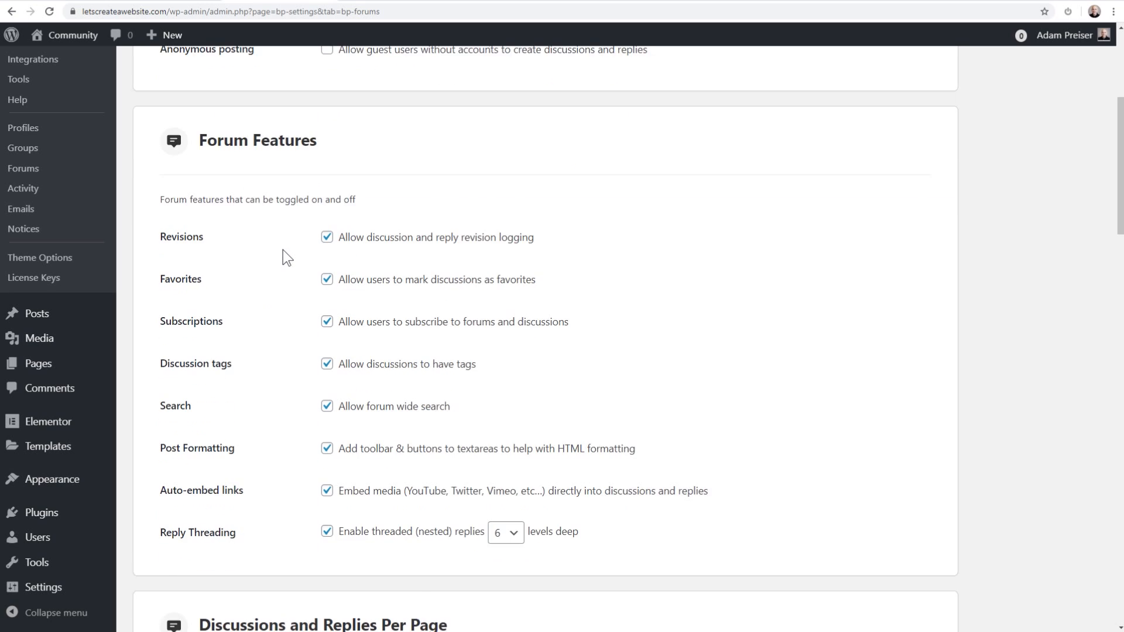
scroll(283, 250, "up", 1)
scroll(283, 250, "down", 1)
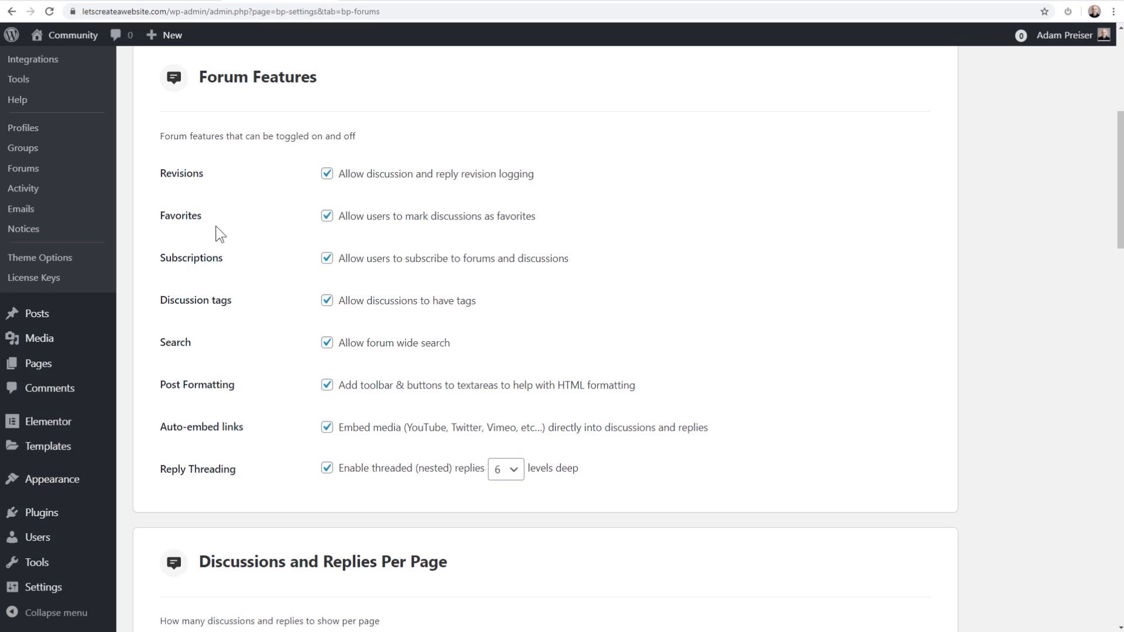
scroll(238, 243, "down", 2)
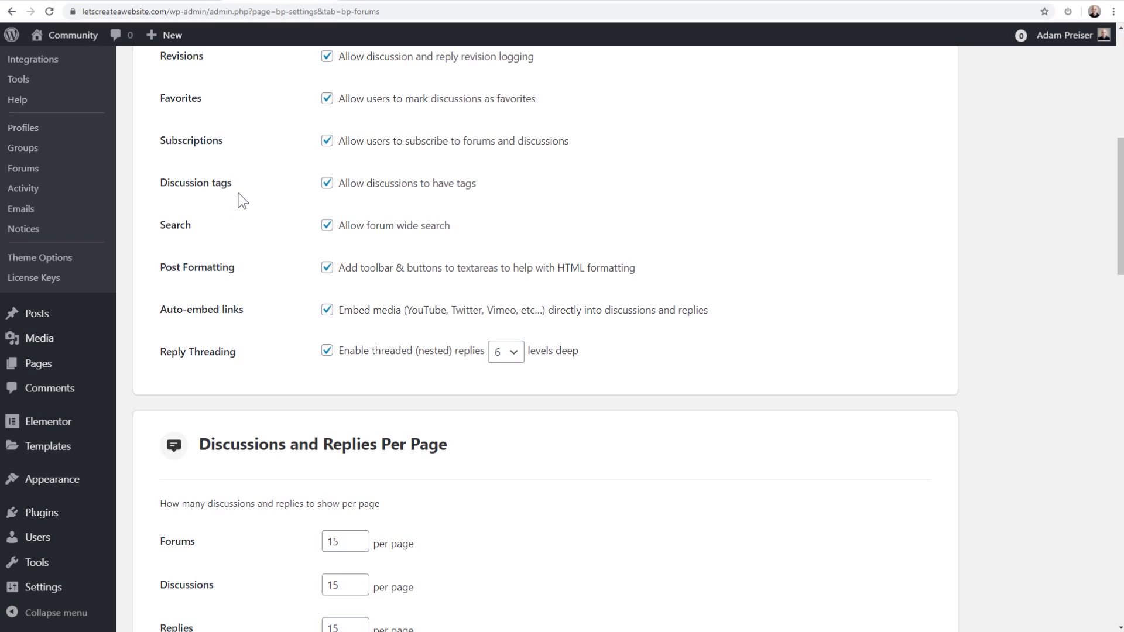
scroll(213, 230, "down", 1)
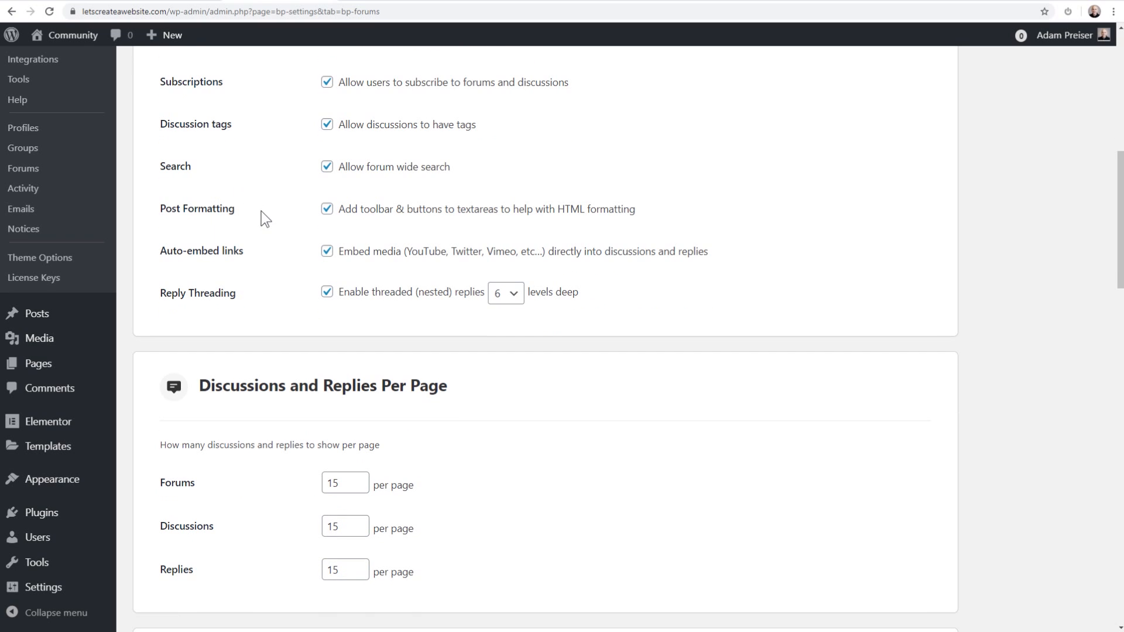
scroll(261, 212, "down", 1)
scroll(268, 203, "down", 1)
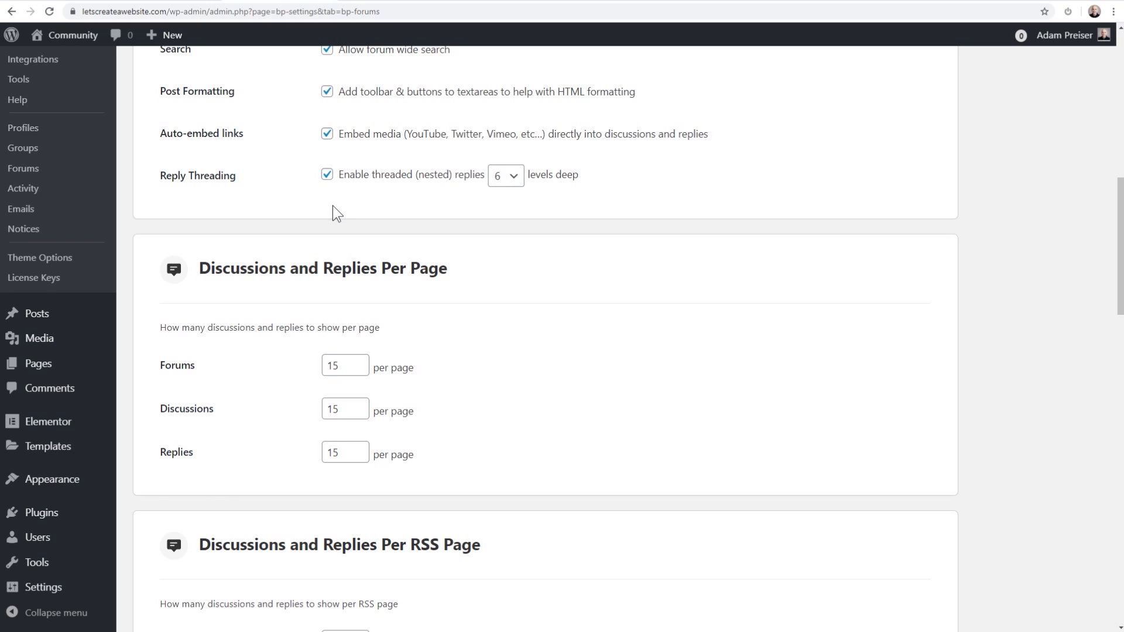
Step: Review the forum settings for discussions and replies per page, RSS page limits, Forums Directory and Single Forum Slugs
scroll(333, 206, "down", 1)
scroll(315, 206, "down", 2)
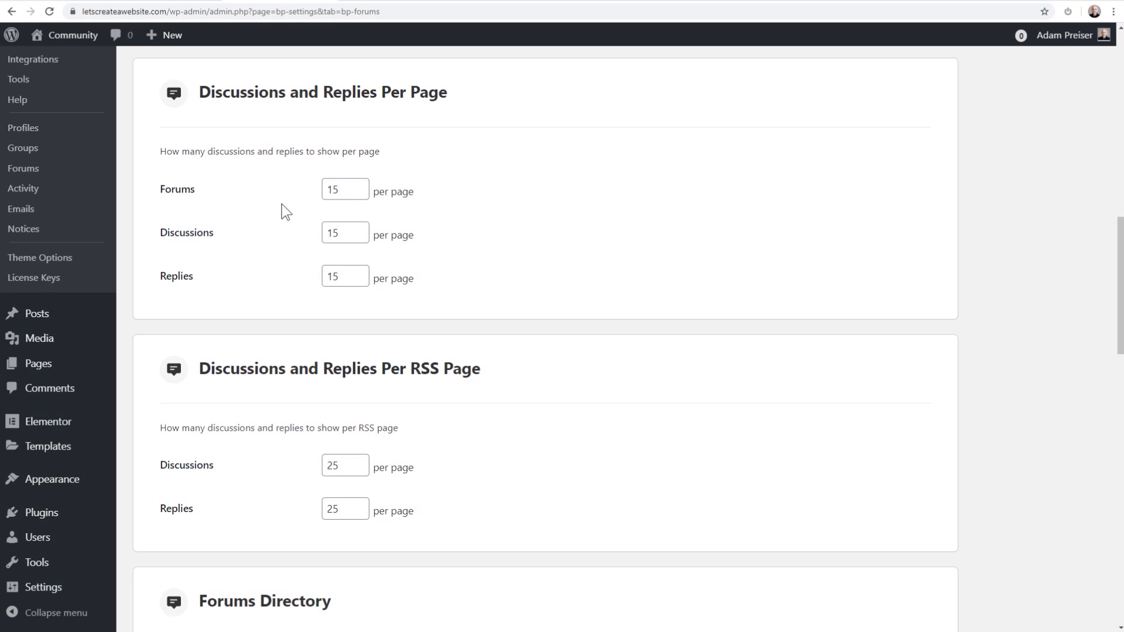
left_click_drag(343, 190, 316, 195)
left_click(284, 195)
scroll(276, 194, "down", 4)
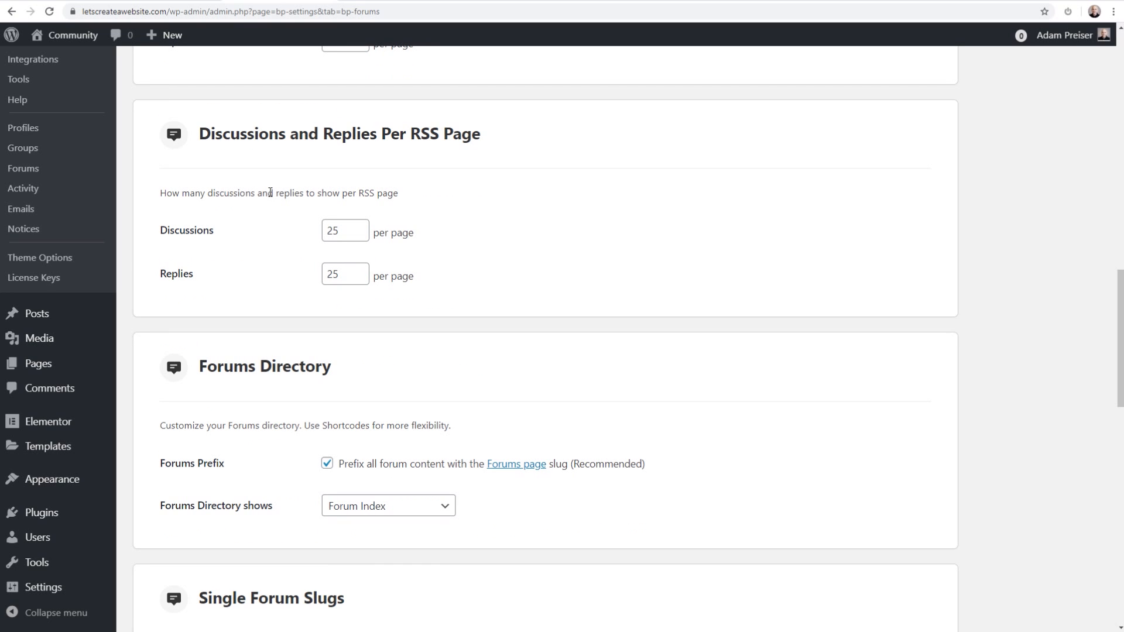
scroll(270, 192, "down", 2)
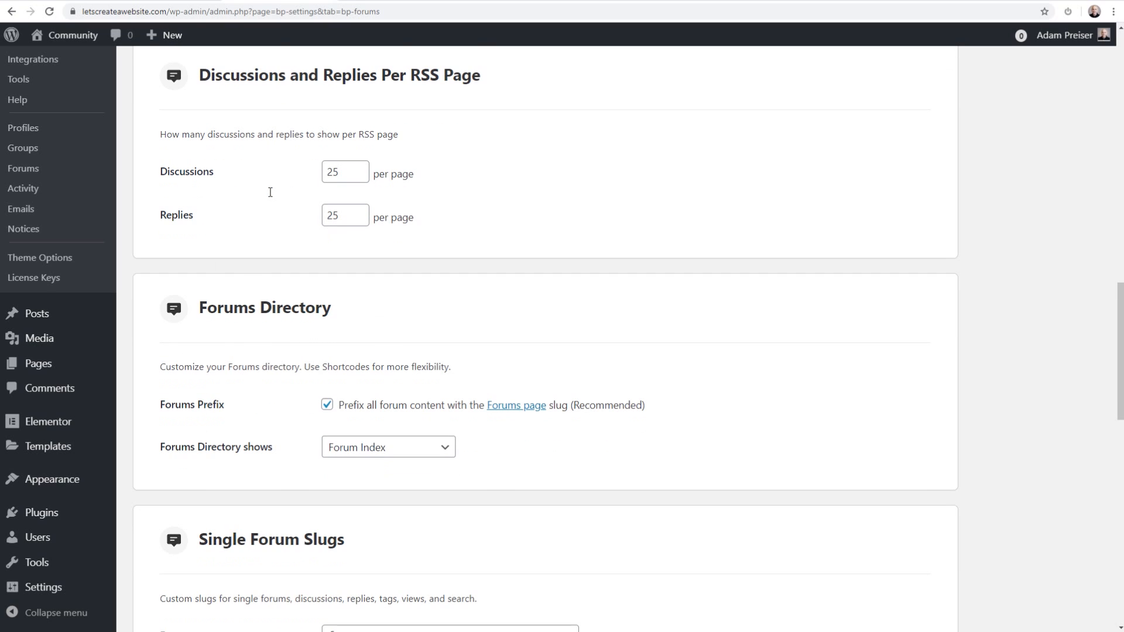
scroll(270, 192, "down", 2)
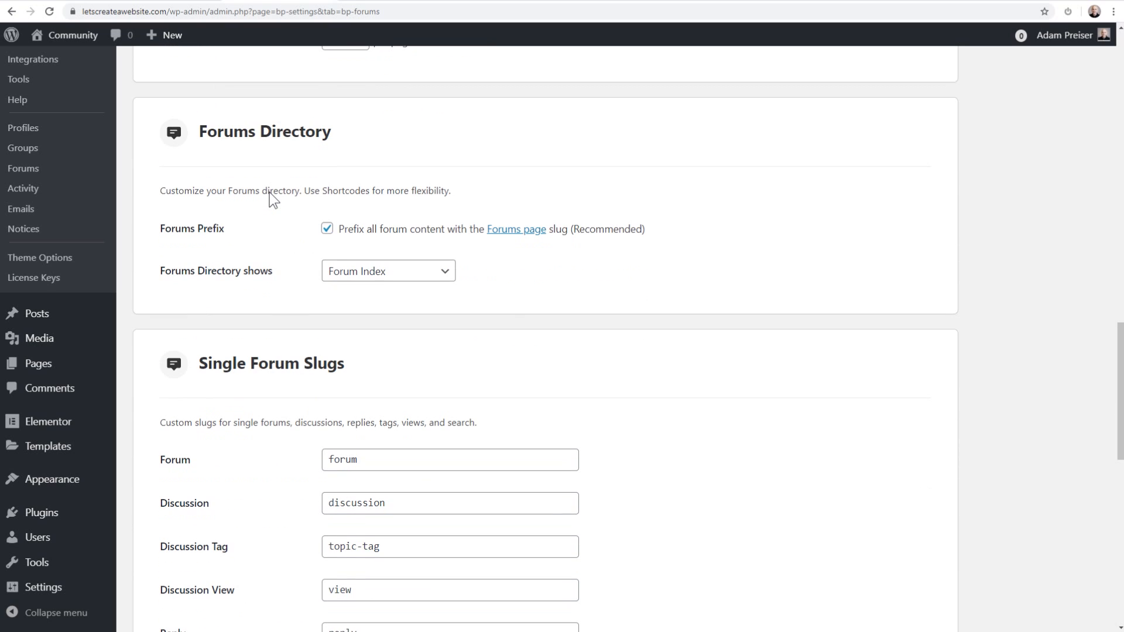
scroll(270, 192, "down", 1)
scroll(270, 192, "up", 1)
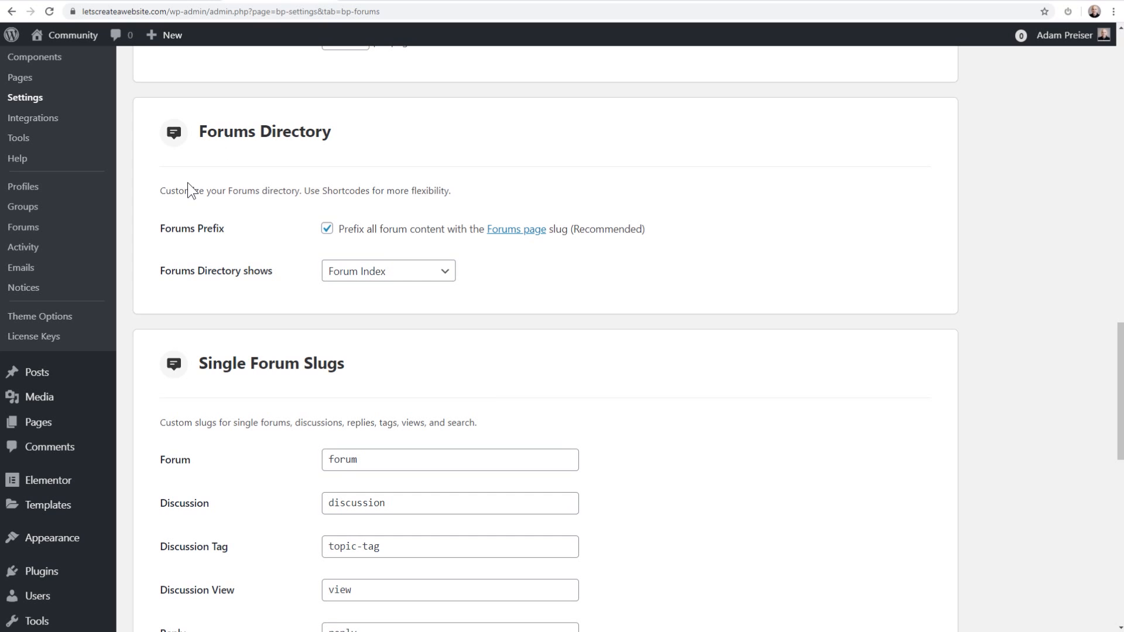
left_click_drag(159, 190, 548, 183)
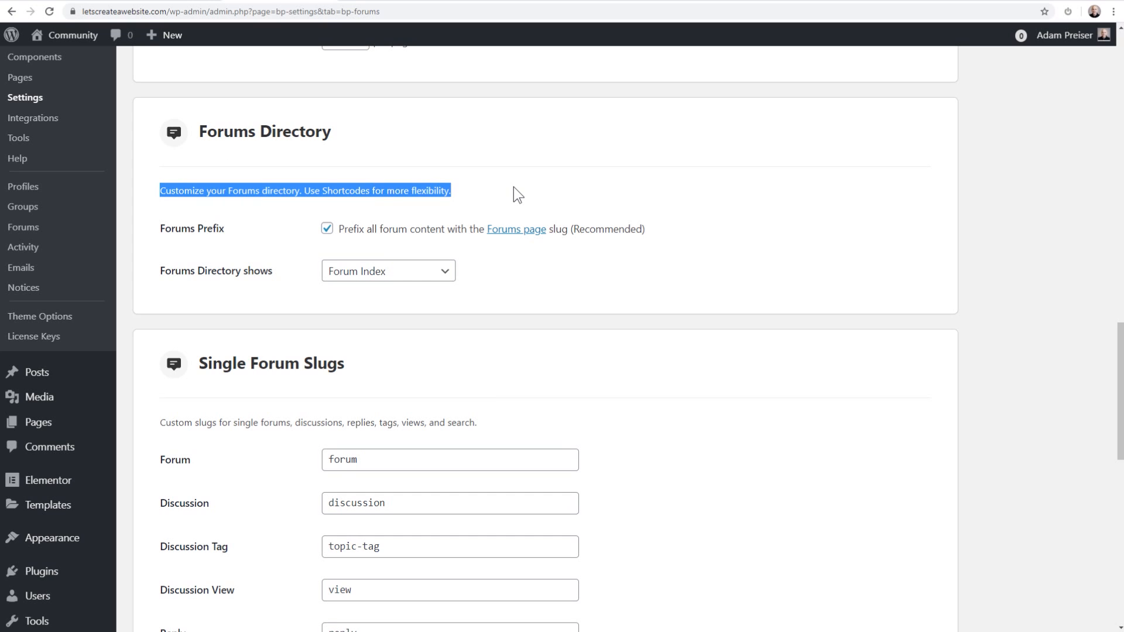
scroll(518, 195, "down", 1)
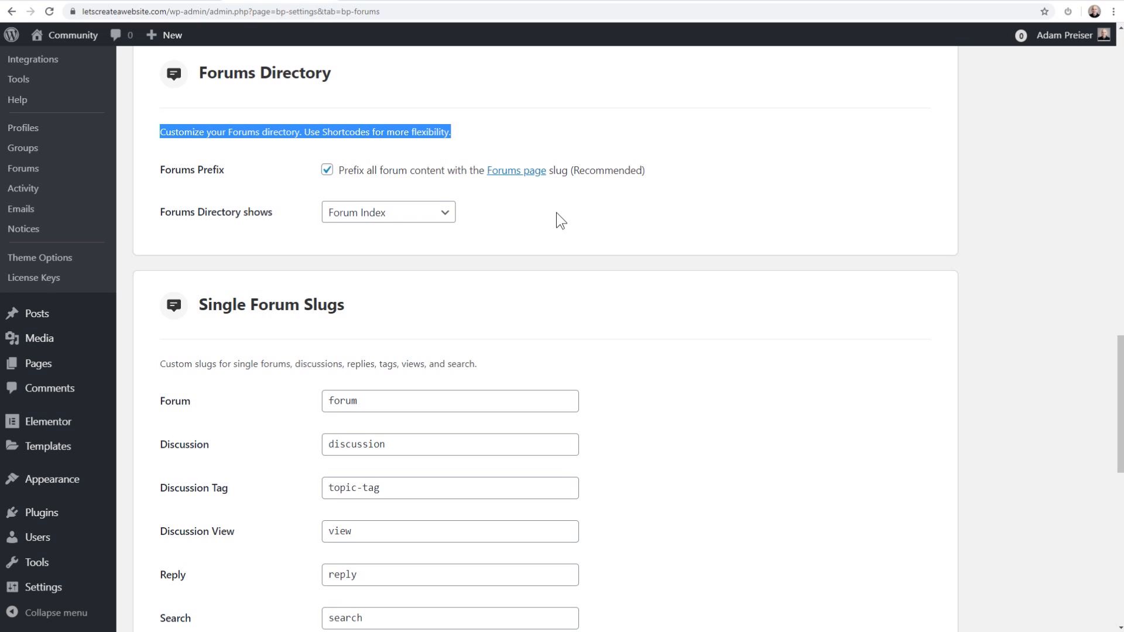
scroll(556, 213, "down", 1)
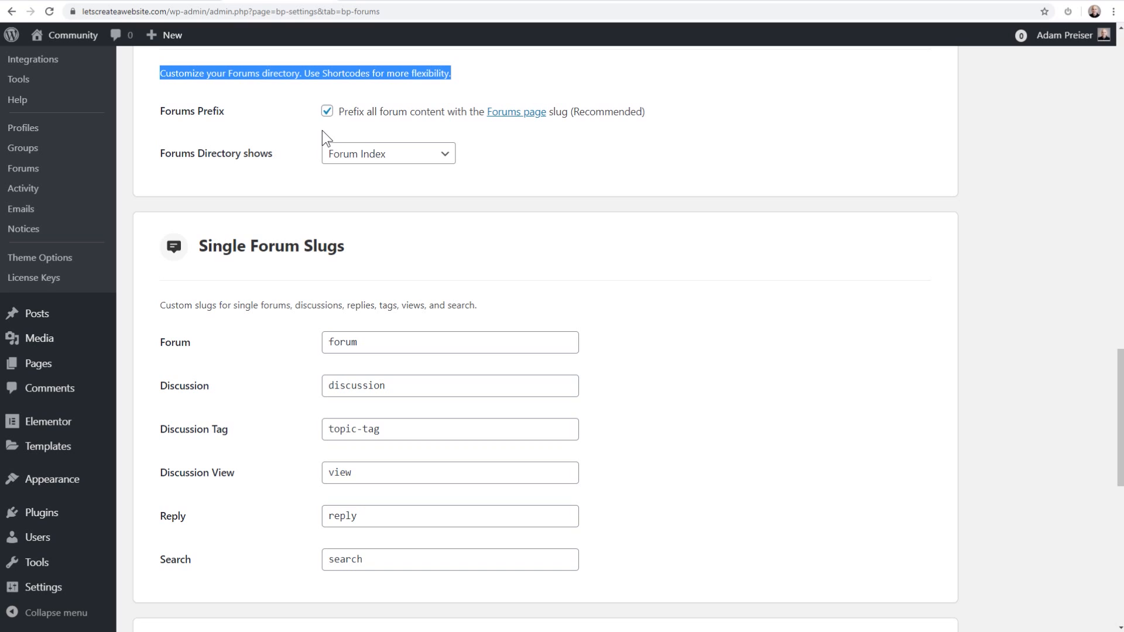
scroll(293, 206, "down", 3)
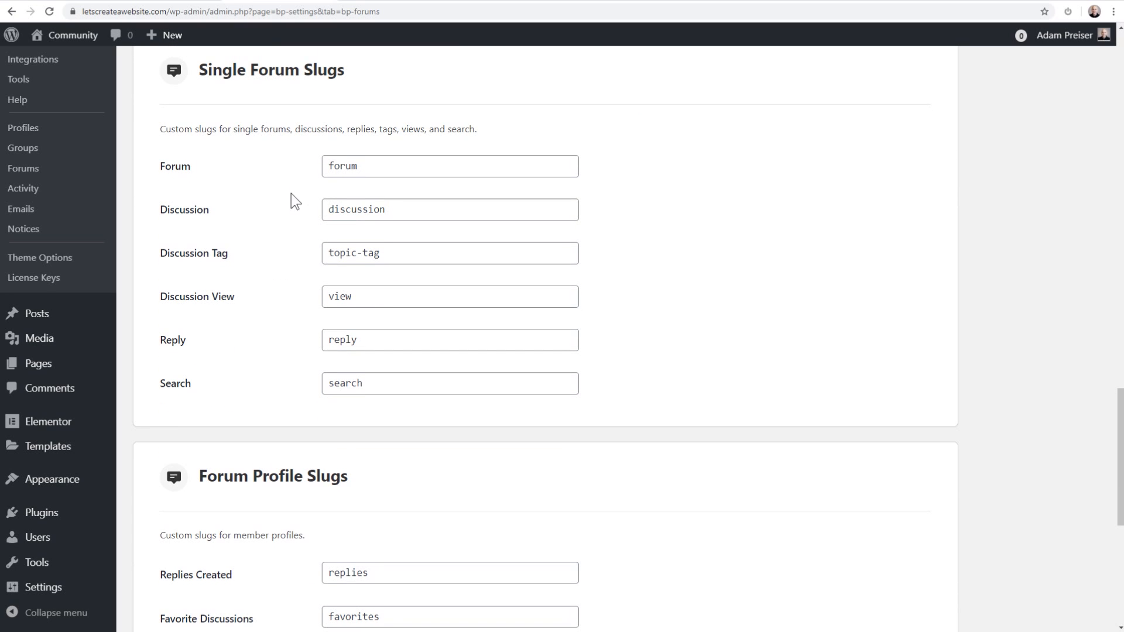
scroll(274, 158, "up", 1)
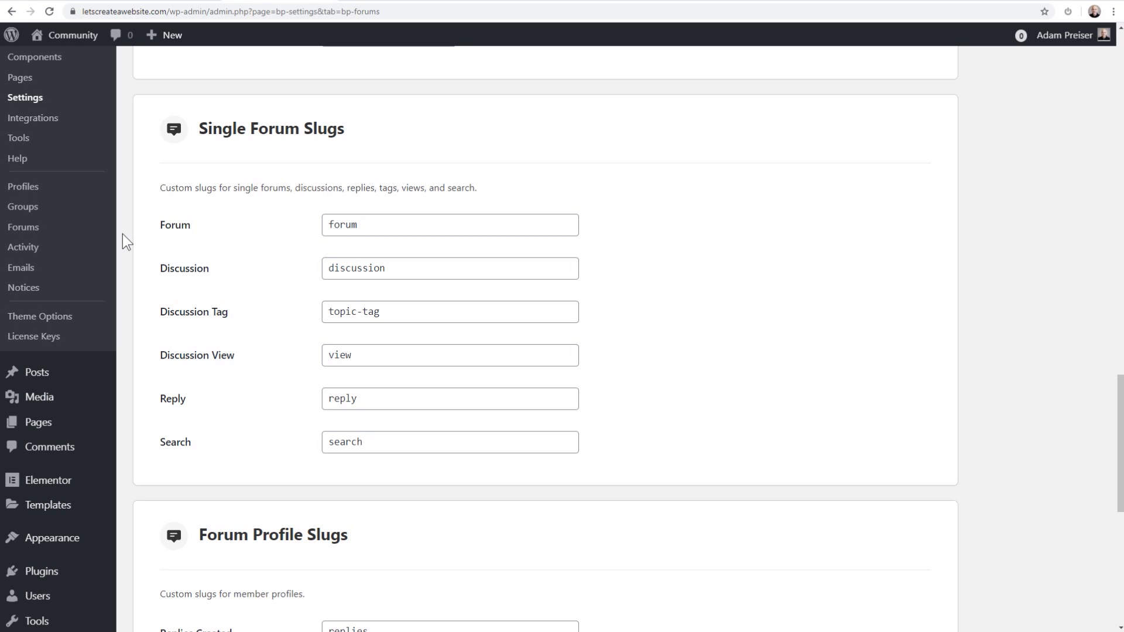
Step: Open the BuddyBoss forums list in a new tab and start a new forum titled General
right_click(33, 234)
left_click(64, 239)
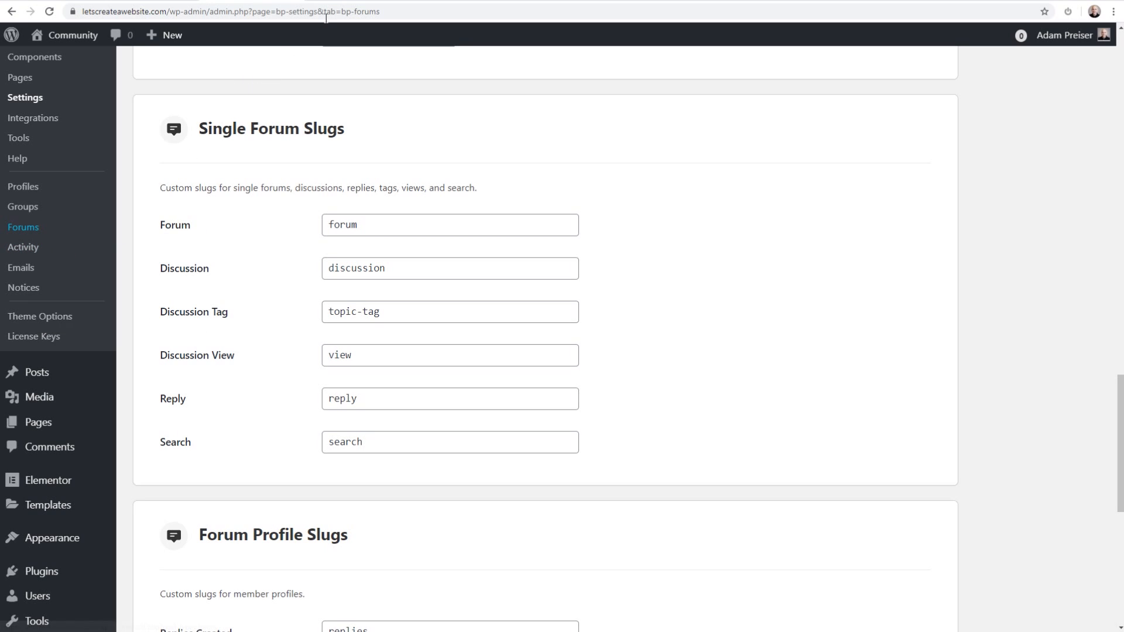
left_click(351, 3)
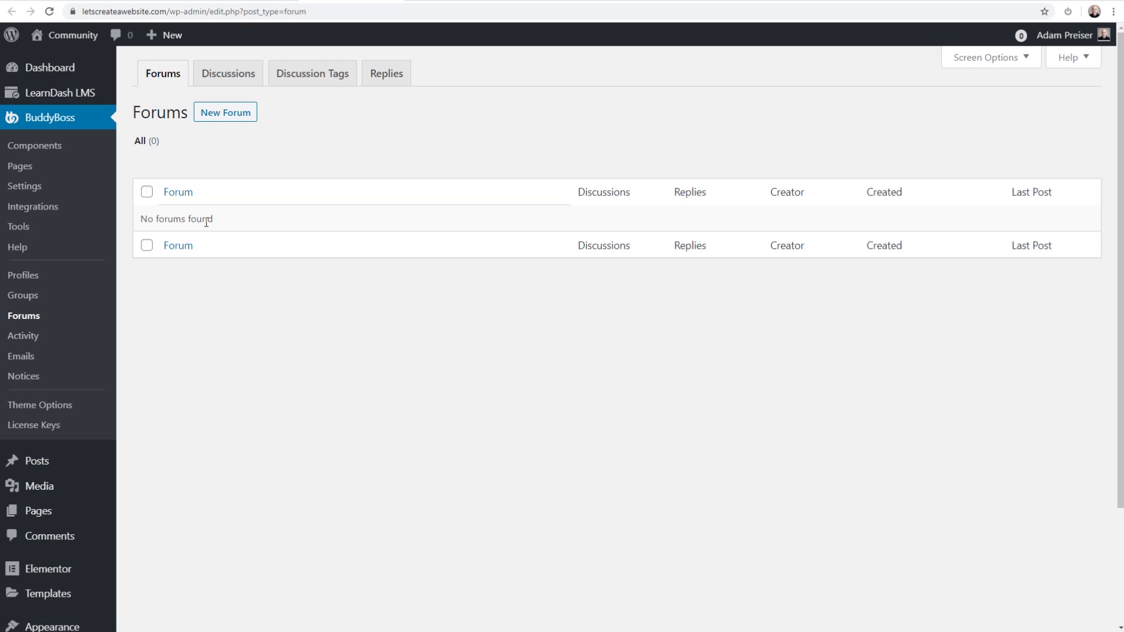
left_click(228, 113)
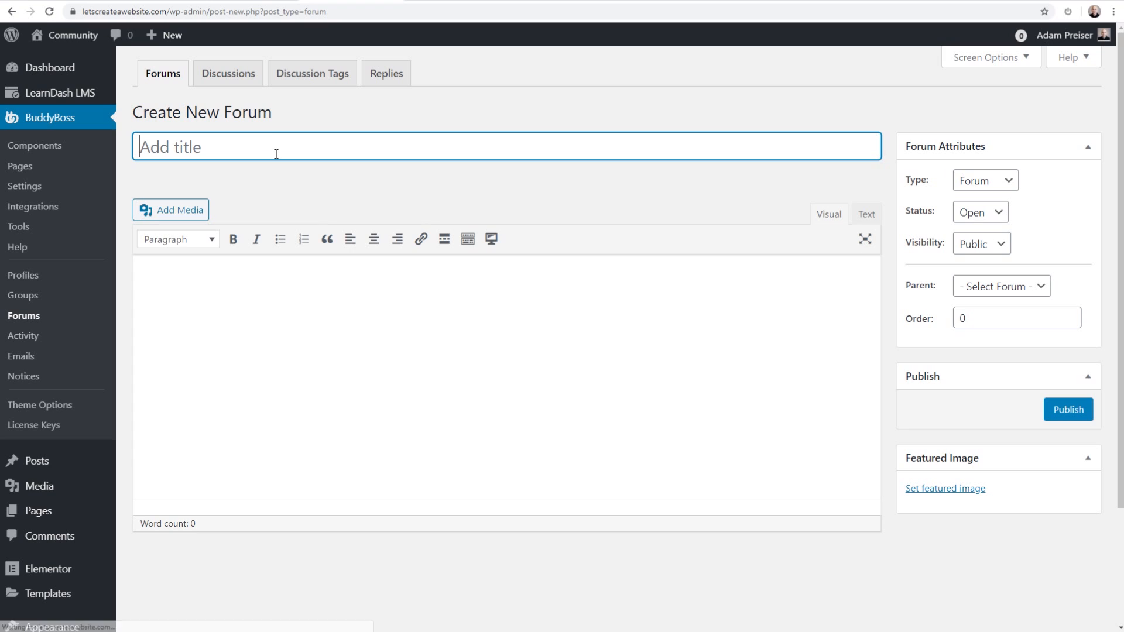
type("General")
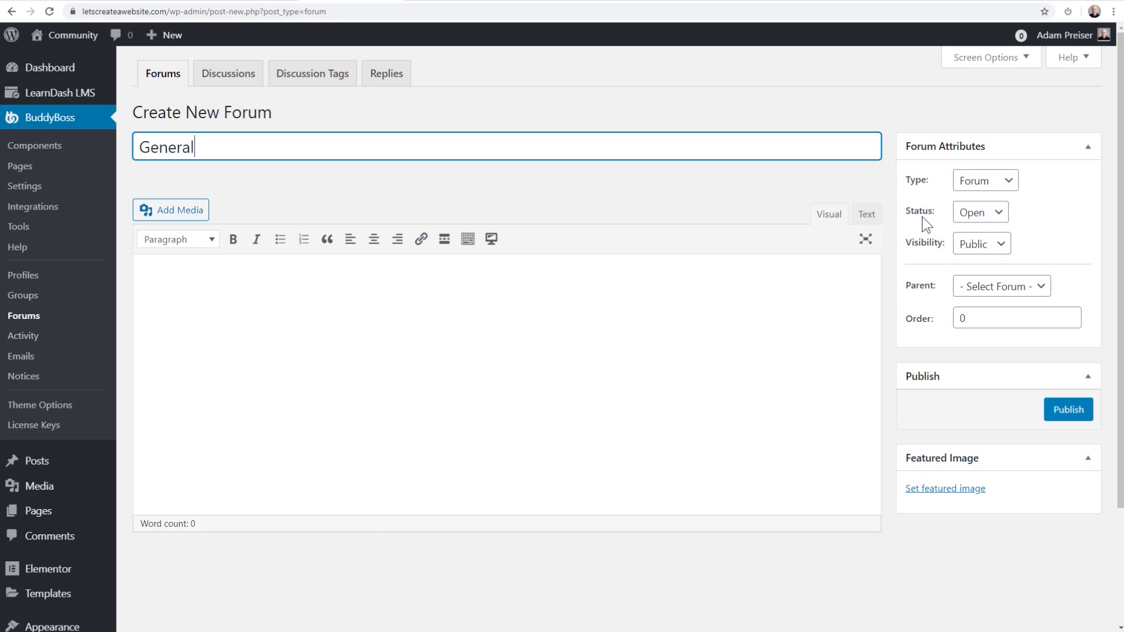
Step: Check the General forum's type, status, visibility and parent choices, keep it an open, public forum without a parent, and publish it
left_click(1014, 181)
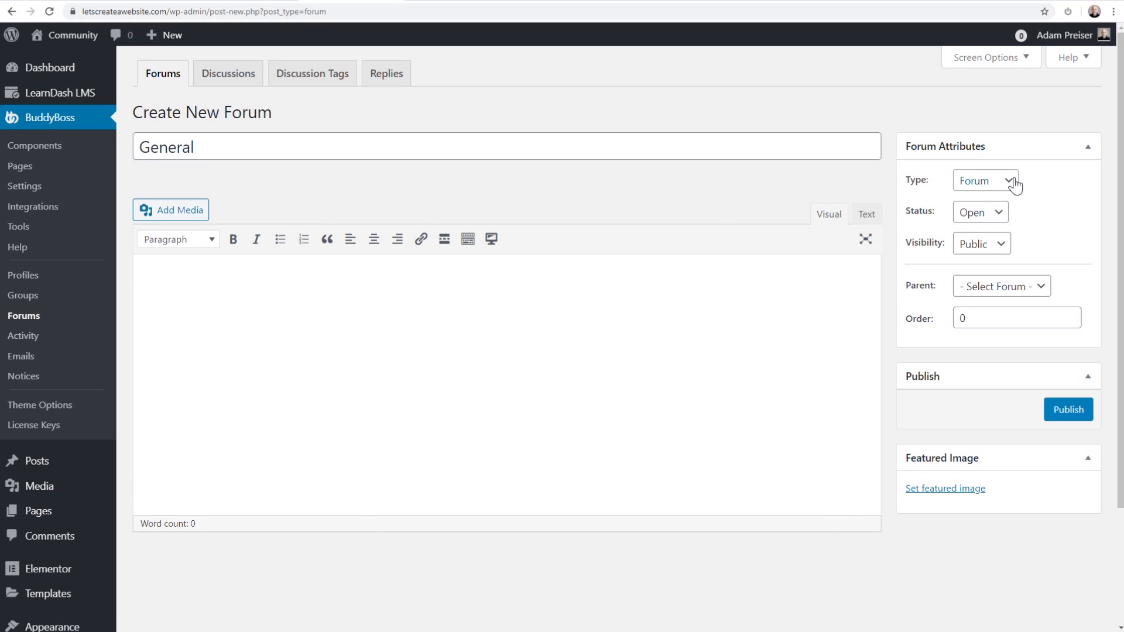
left_click(1015, 183)
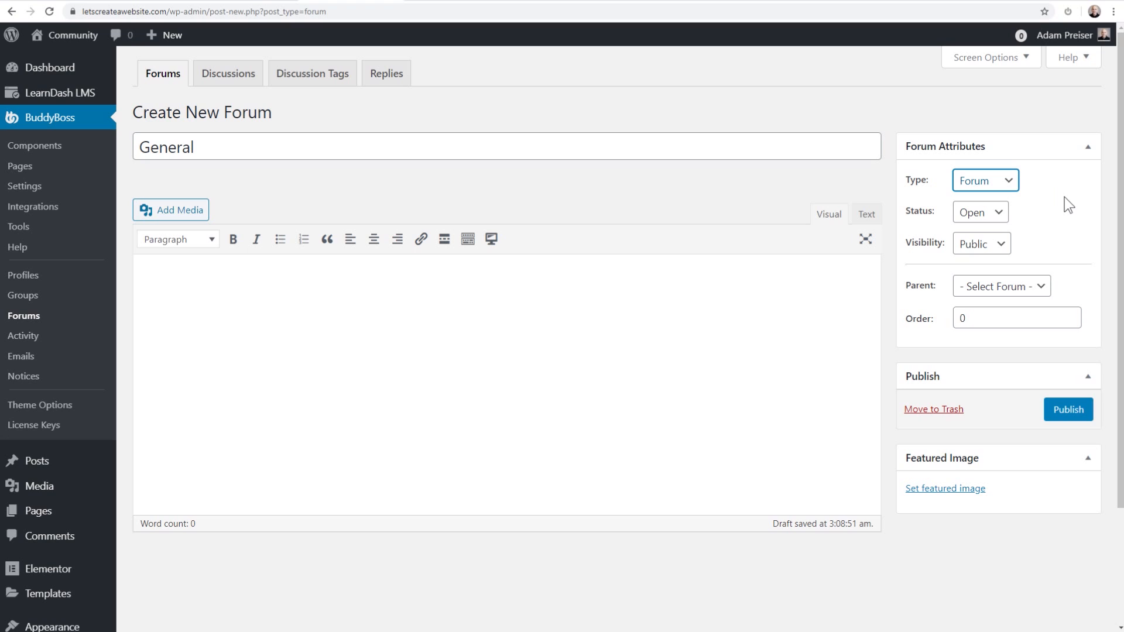
left_click(1004, 217)
left_click(1004, 216)
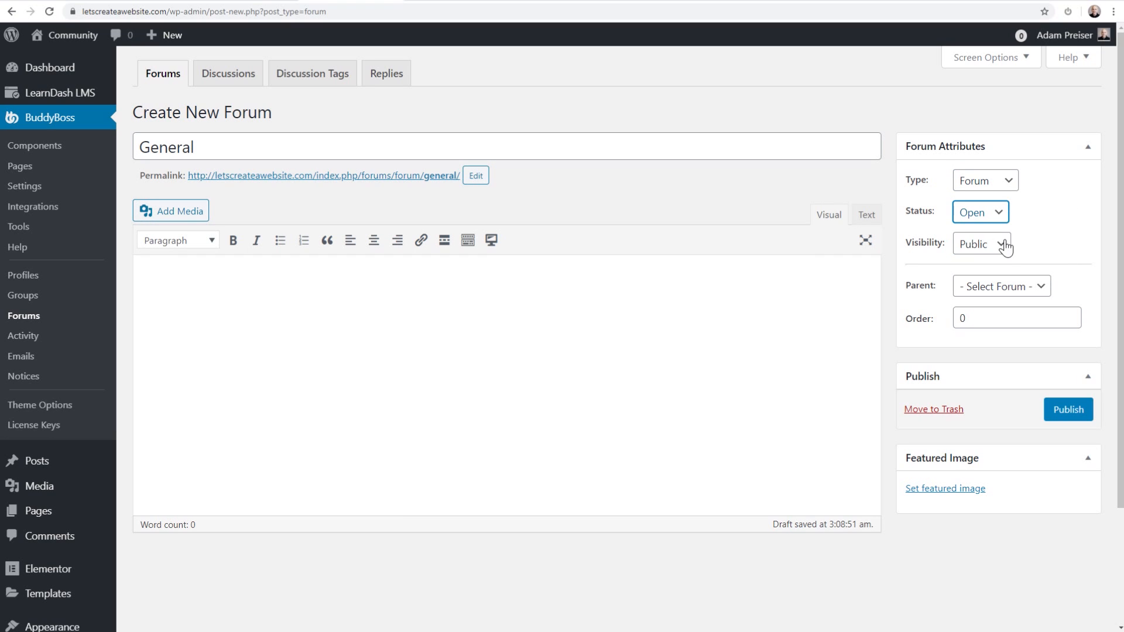
left_click(1002, 247)
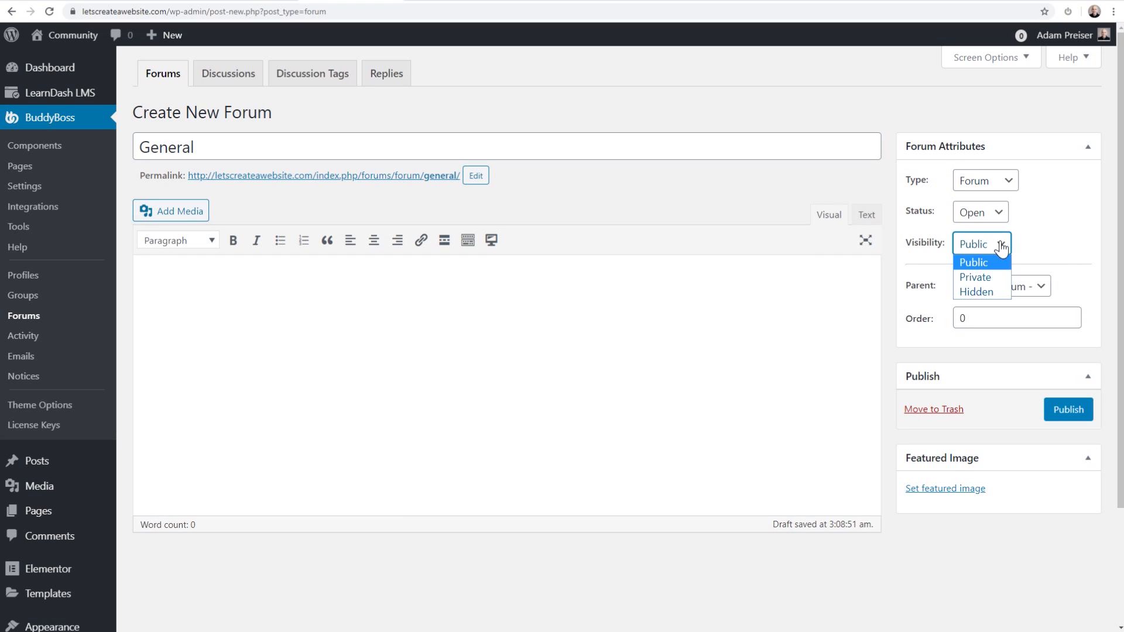
left_click(1002, 248)
left_click(1017, 293)
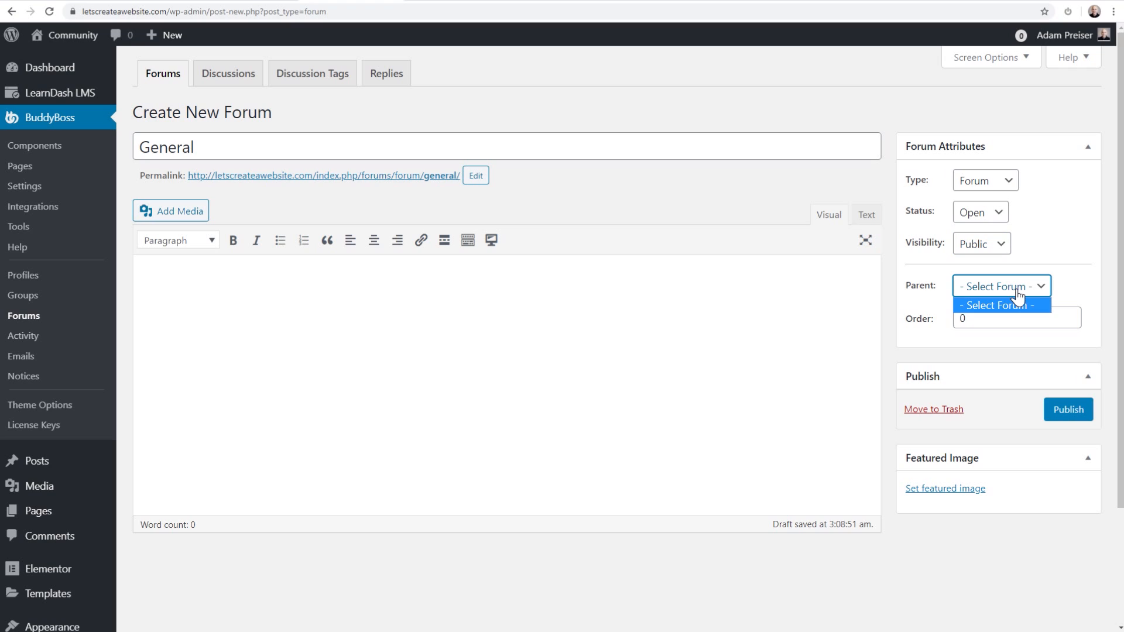
left_click(1030, 253)
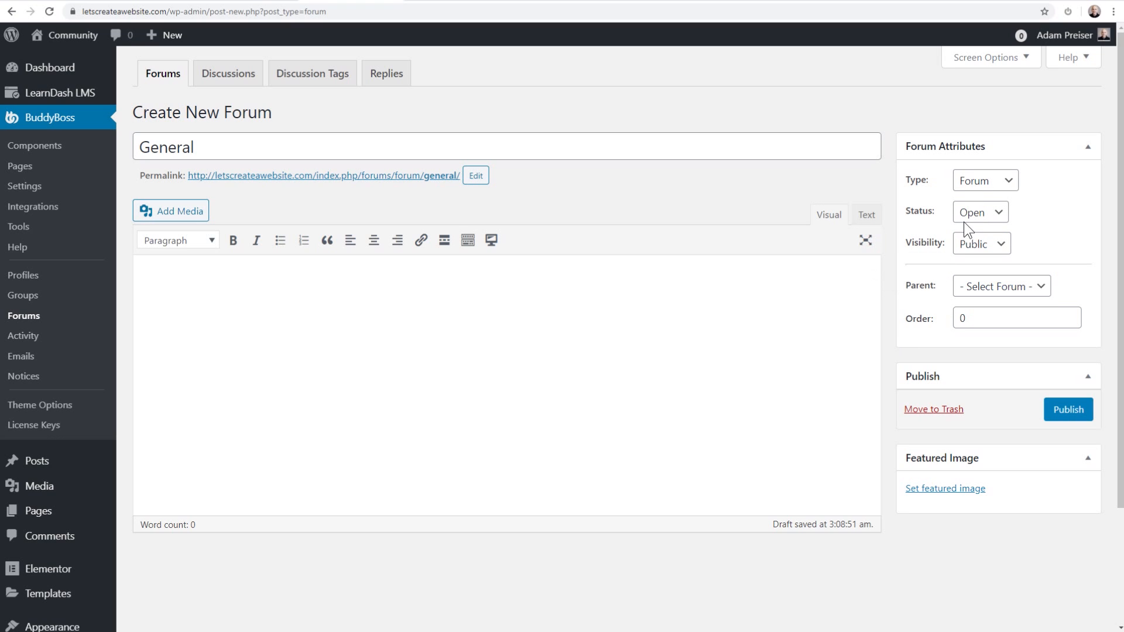
left_click(1058, 412)
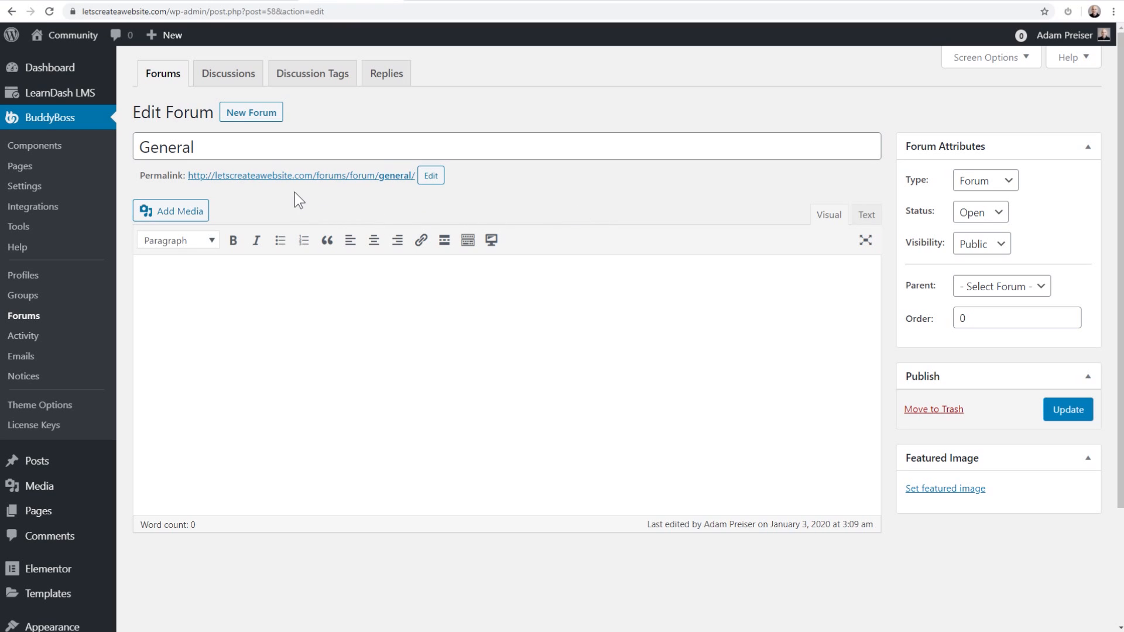
Step: Open the General forum's permalink in a new tab to view its front-end page
left_click(295, 174)
left_click(341, 182)
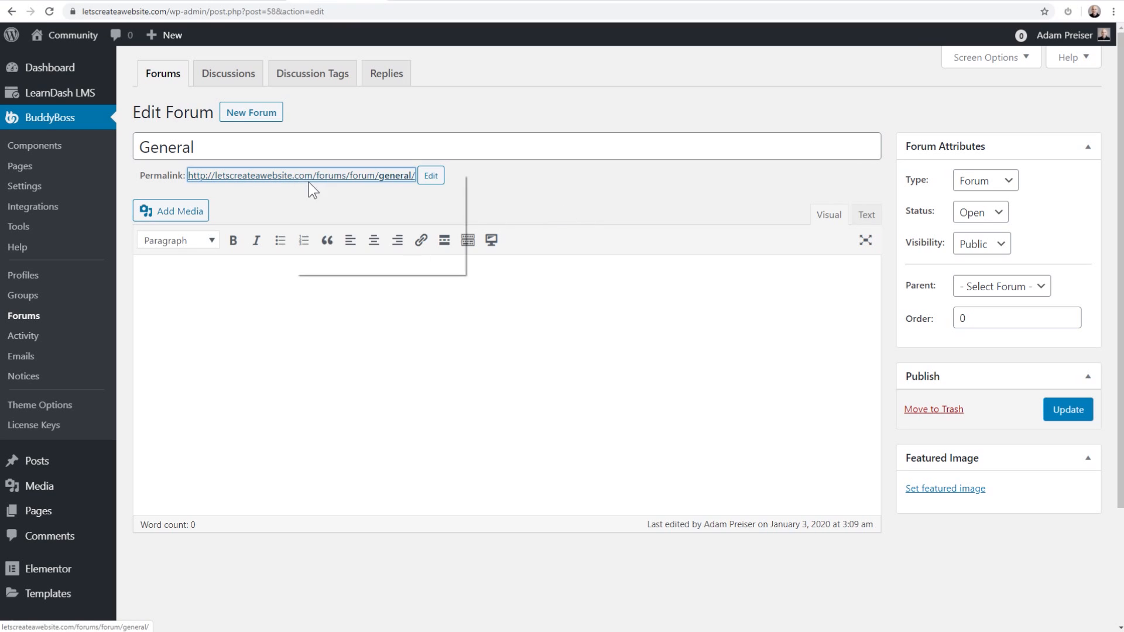
left_click(402, 3)
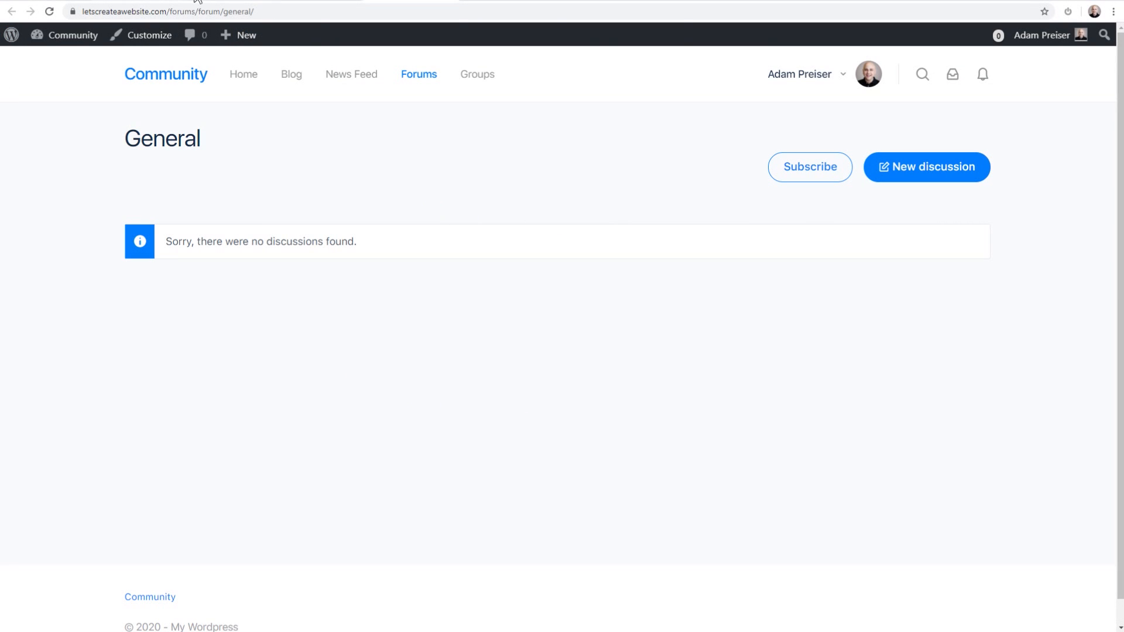
Step: Return to the forum settings and examine the Forum and Discussion slugs under Single Forum Slugs
left_click(229, 2)
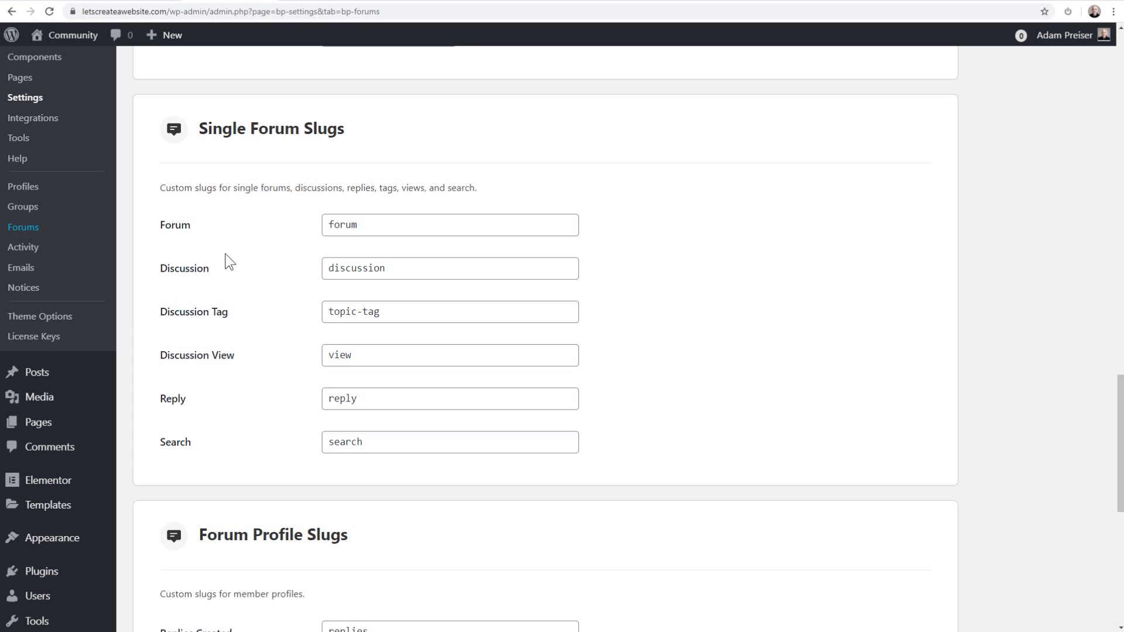
double_click(367, 225)
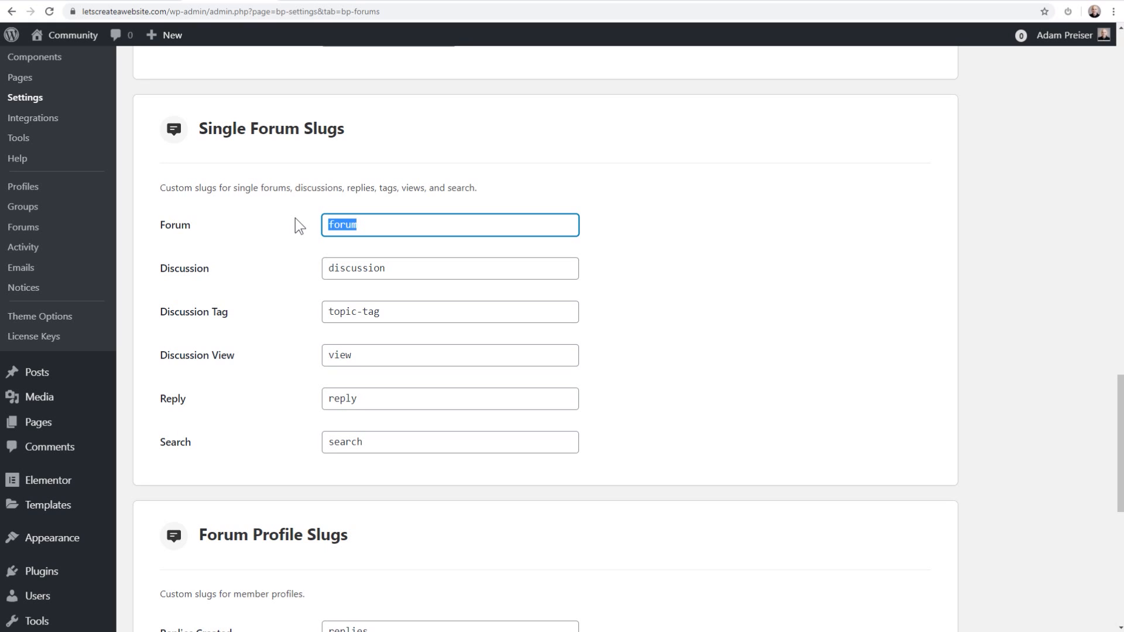
double_click(364, 268)
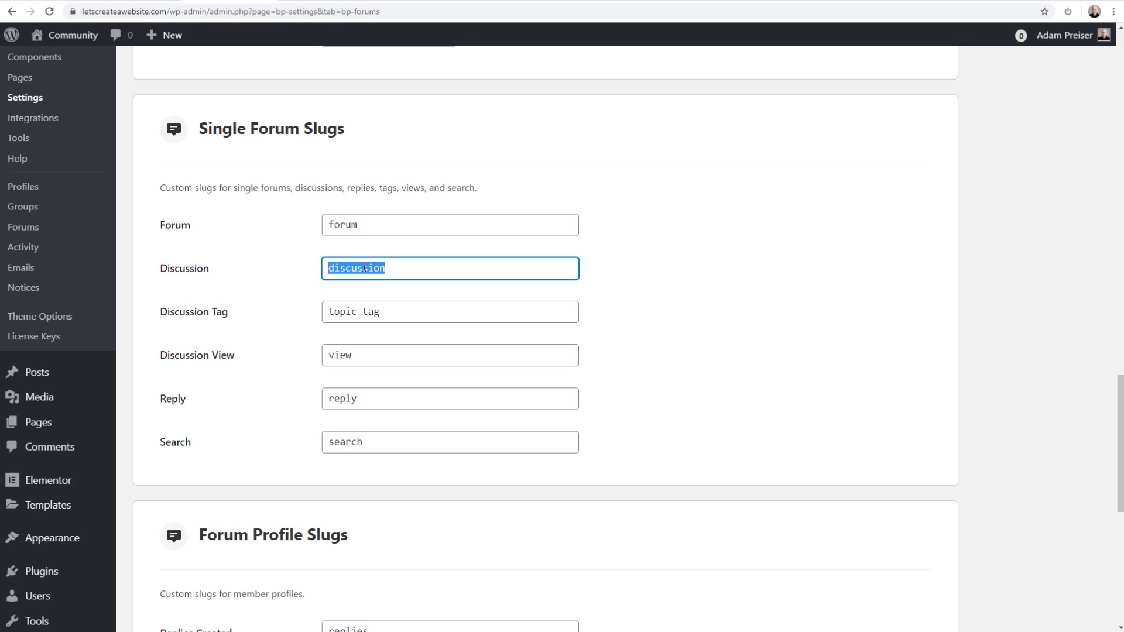
left_click(283, 241)
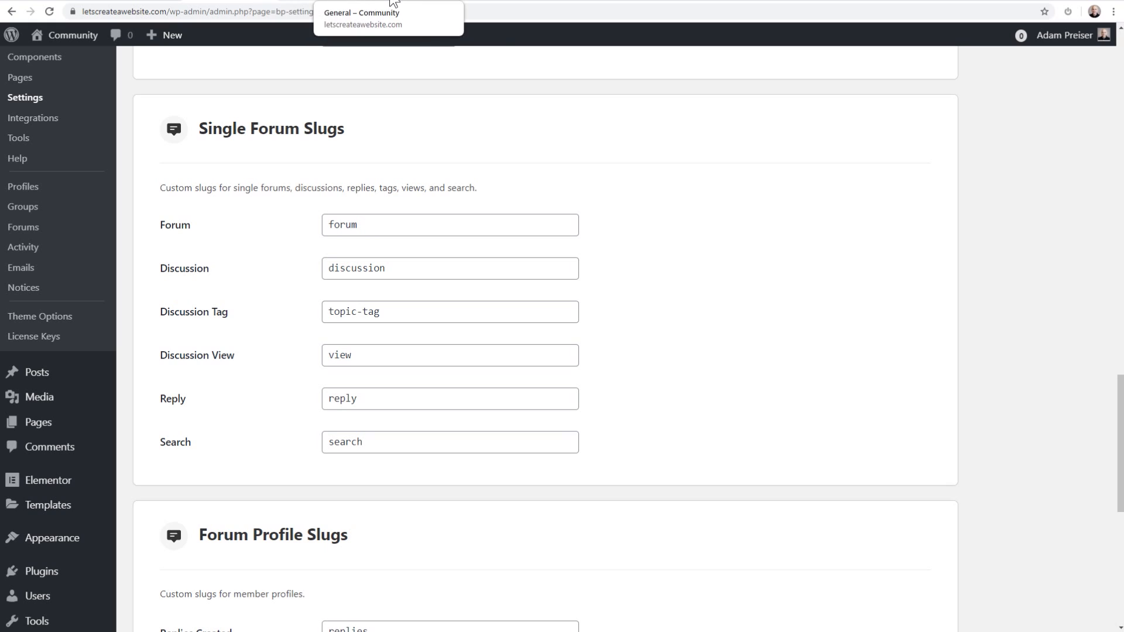
Step: In the General forum, post a discussion titled "Welcome To The New Forum" with the text "Please feel free to post anything you like."
left_click(406, 2)
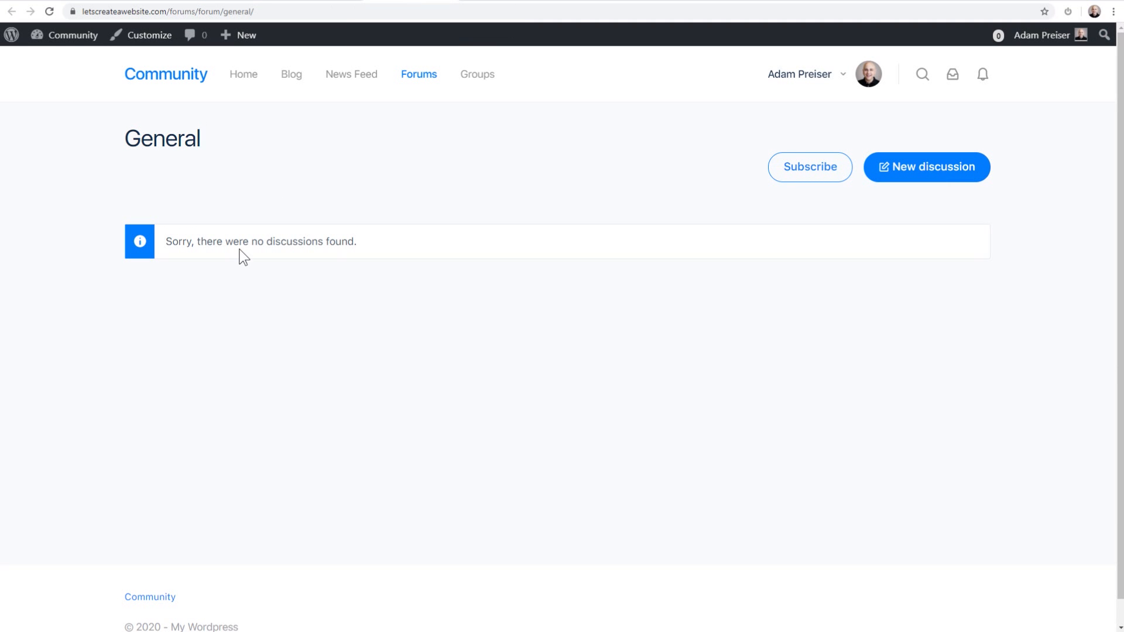
left_click(905, 178)
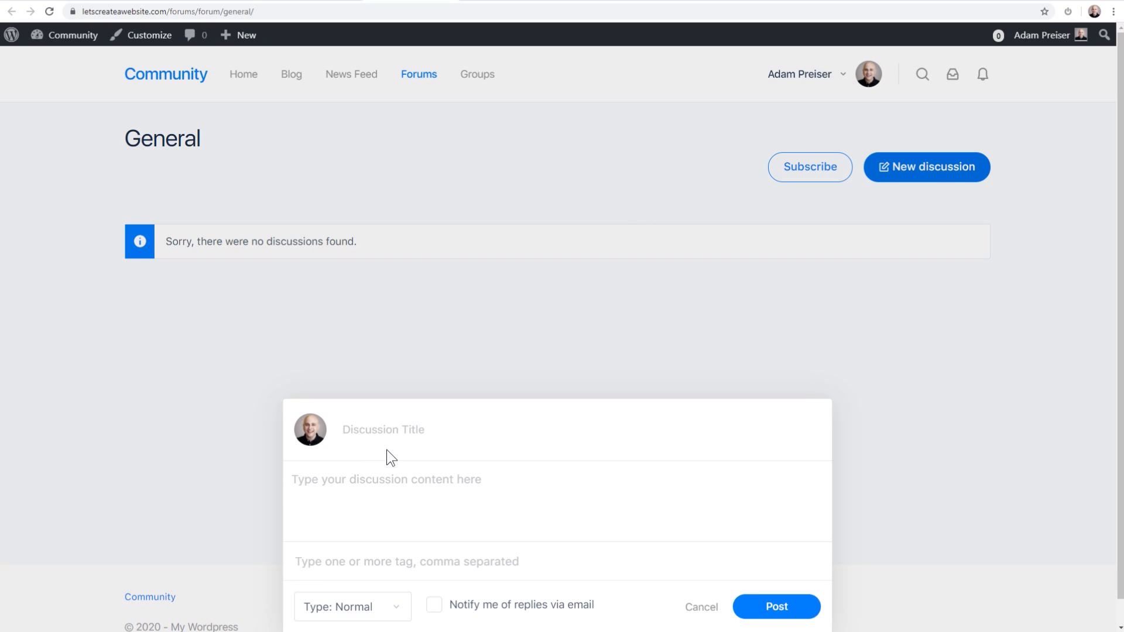
left_click(363, 483)
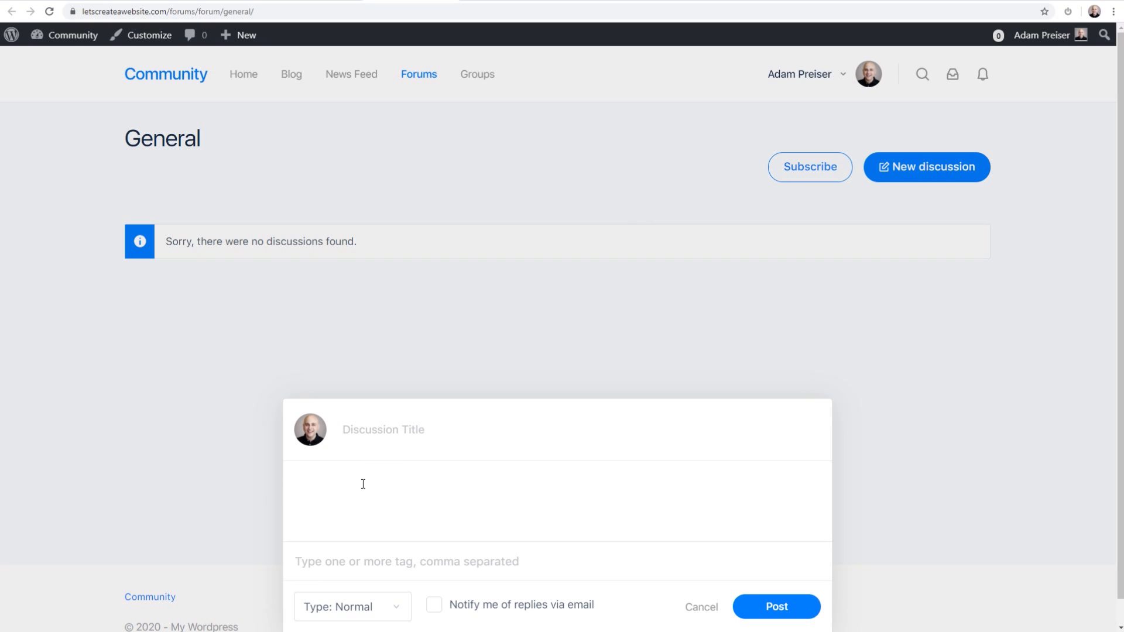
left_click(386, 431)
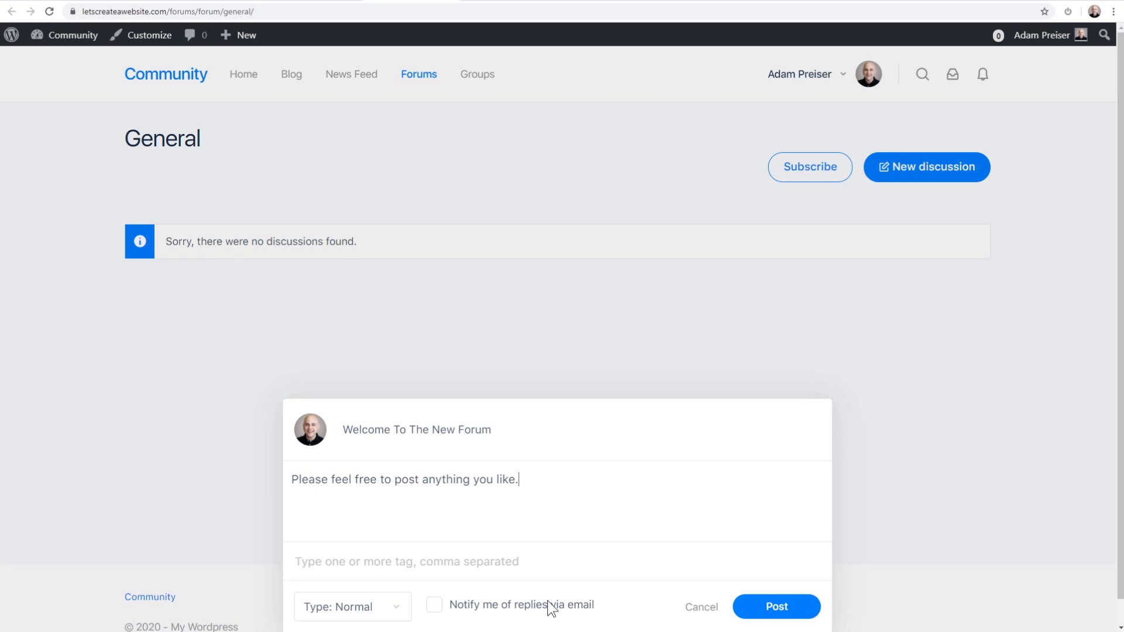
left_click(760, 607)
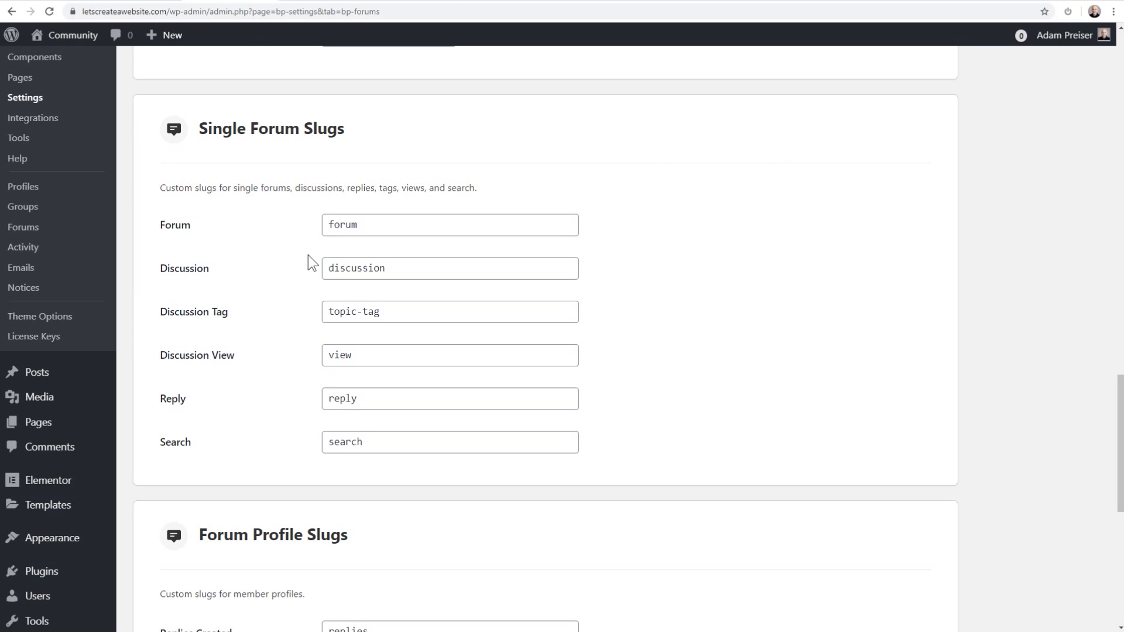
Step: Compare the Discussion slug in the forum settings with the new discussion's page address
left_click_drag(394, 267, 333, 267)
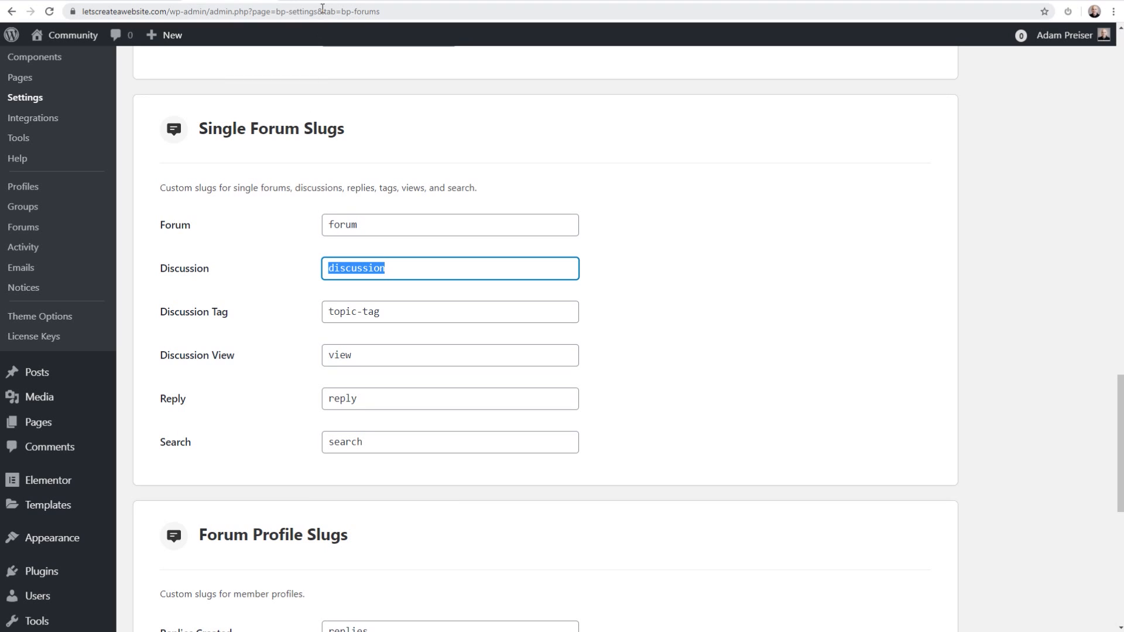
left_click(415, 2)
left_click(268, 263)
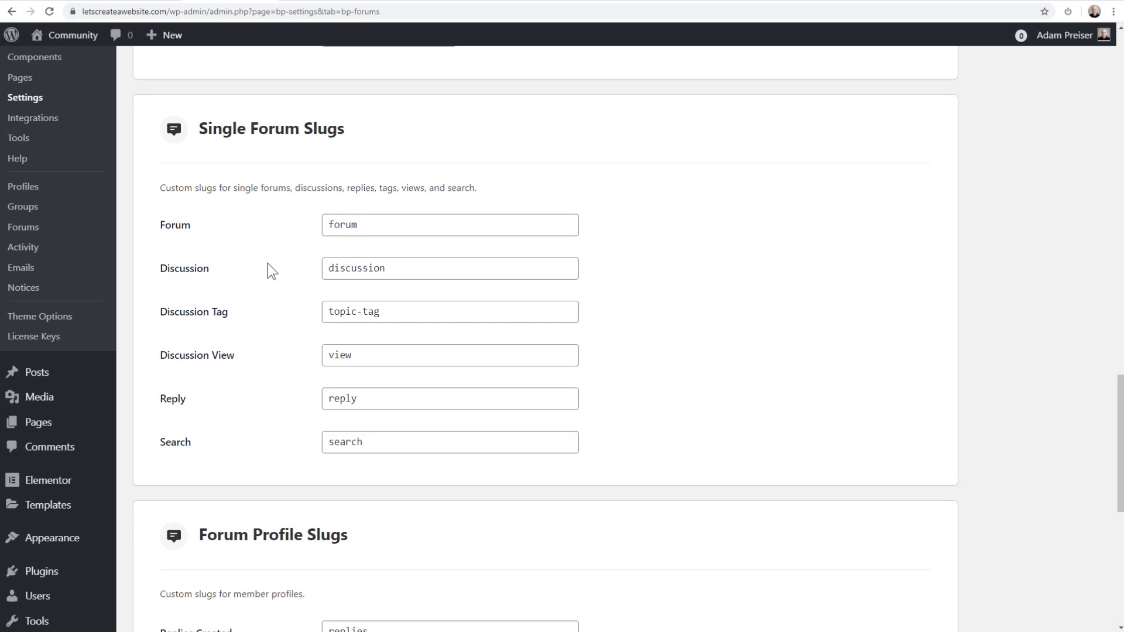
Step: Review the Forum Profile Slugs and Group Forums options, keep them as they are, and save the forum settings
scroll(268, 263, "down", 6)
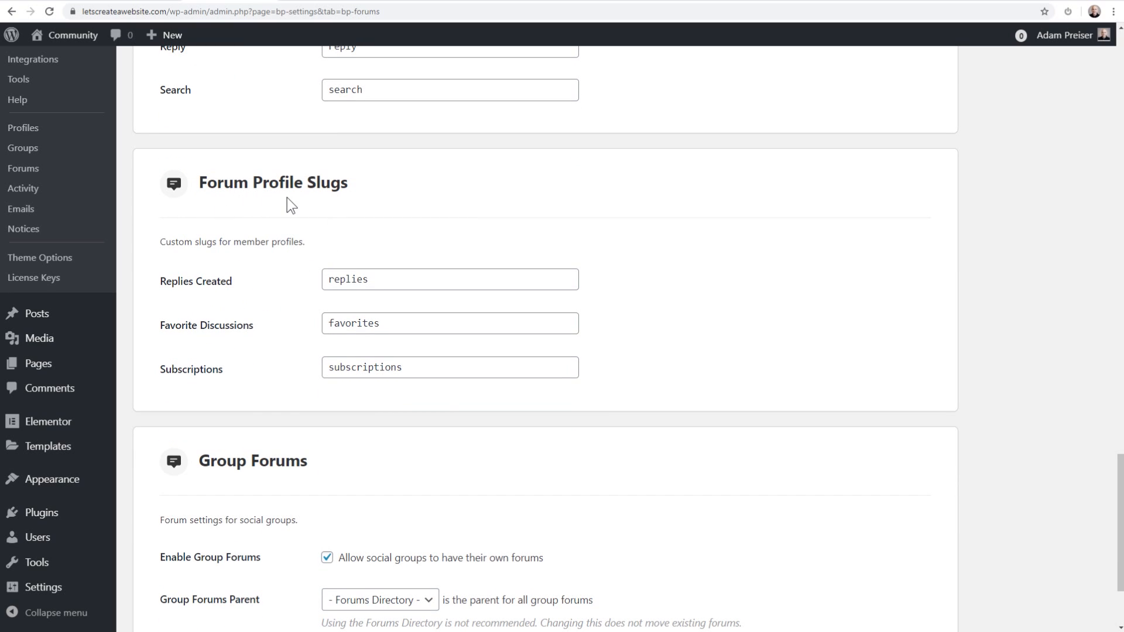
scroll(287, 198, "down", 3)
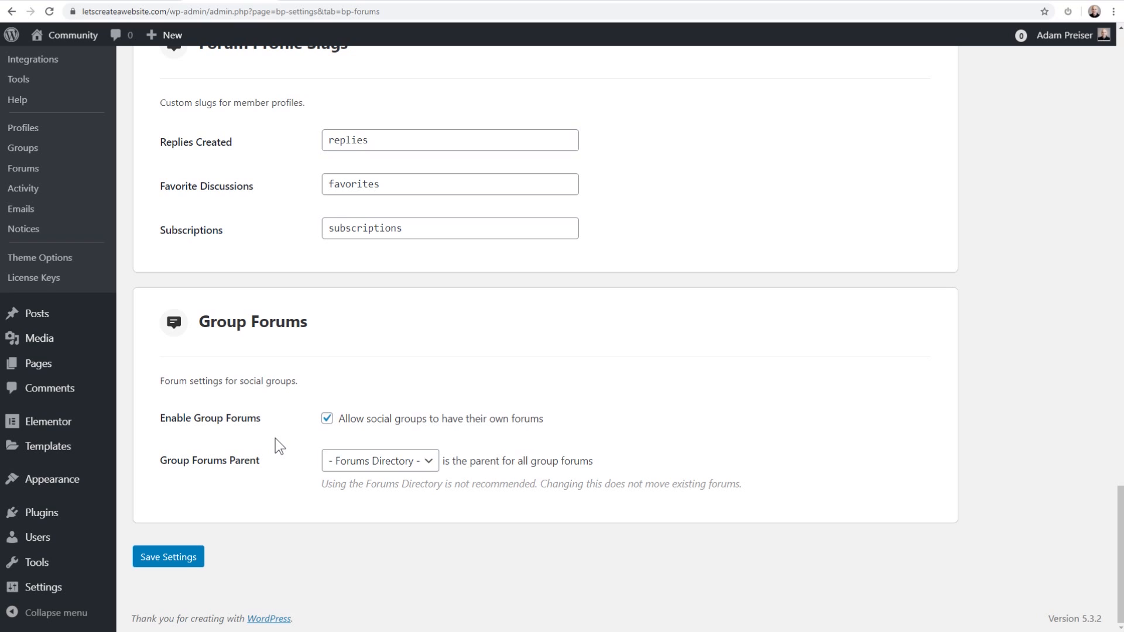
left_click(183, 555)
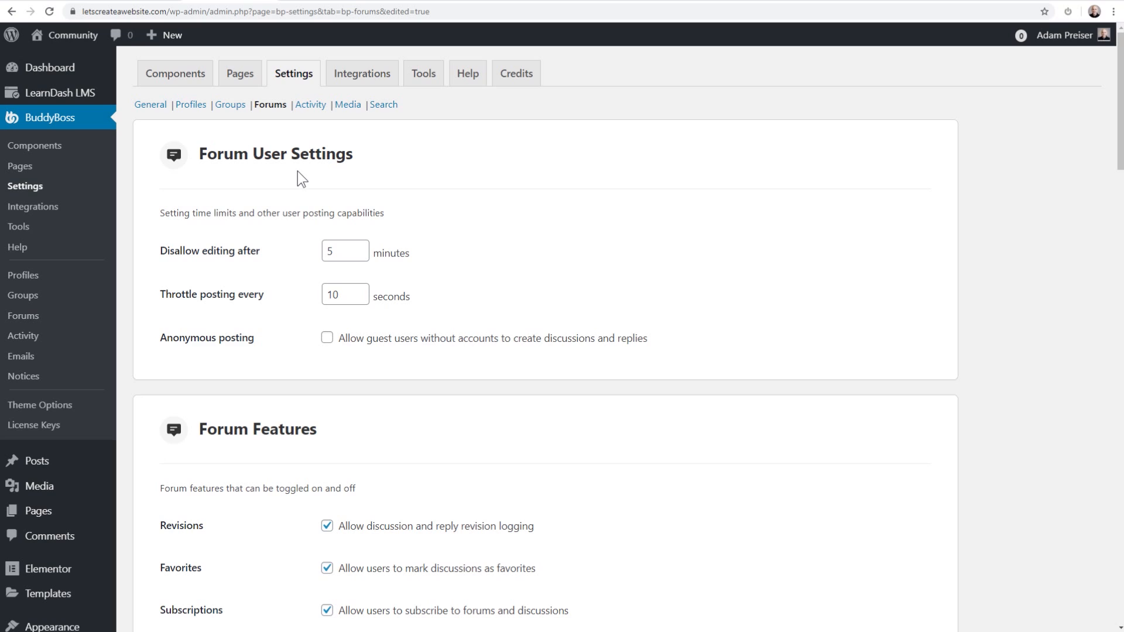
Step: Open the BuddyBoss Activity settings and examine the activity options and the Posts in Activity Feeds list
left_click(309, 107)
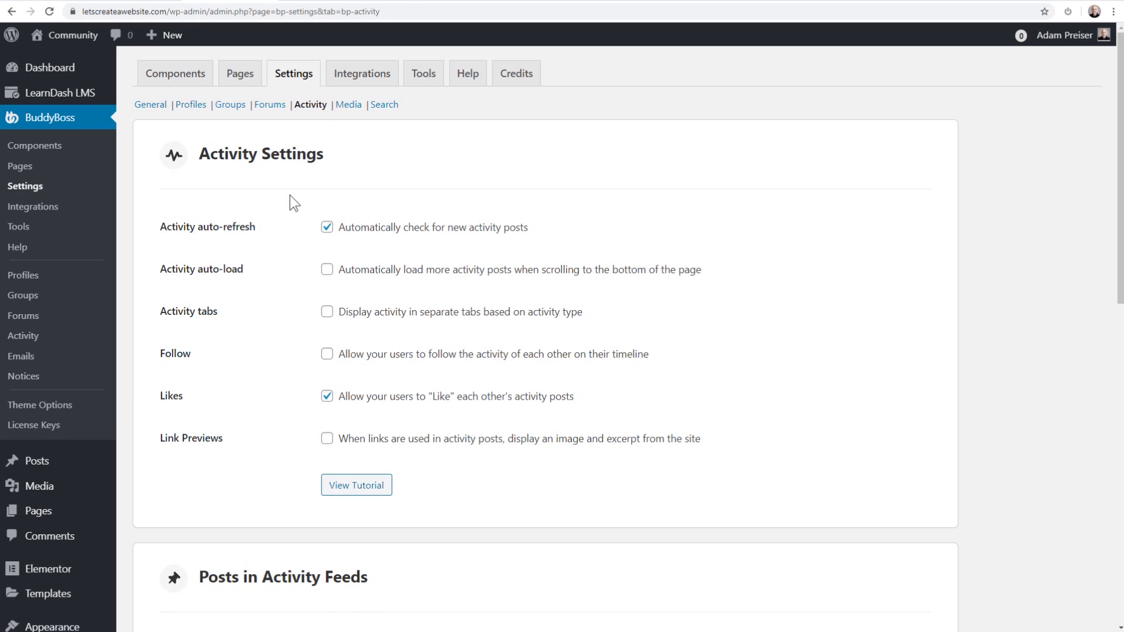
scroll(293, 217, "down", 1)
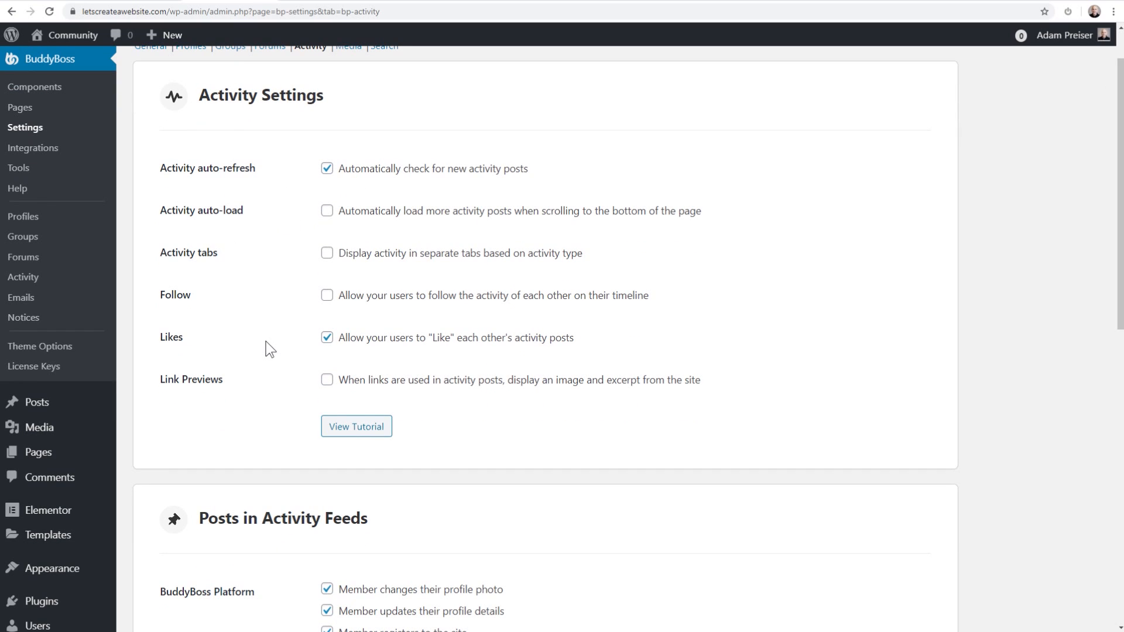
scroll(270, 350, "down", 7)
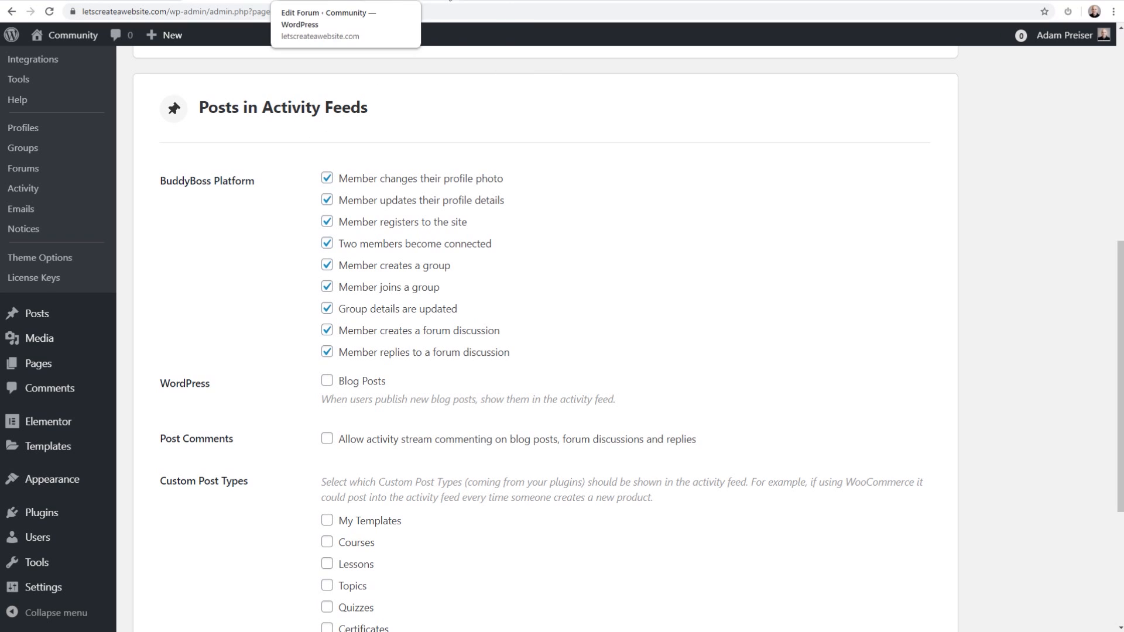
Step: View the front-end News Feed and examine the activity entry for the new forum discussion
left_click(426, 2)
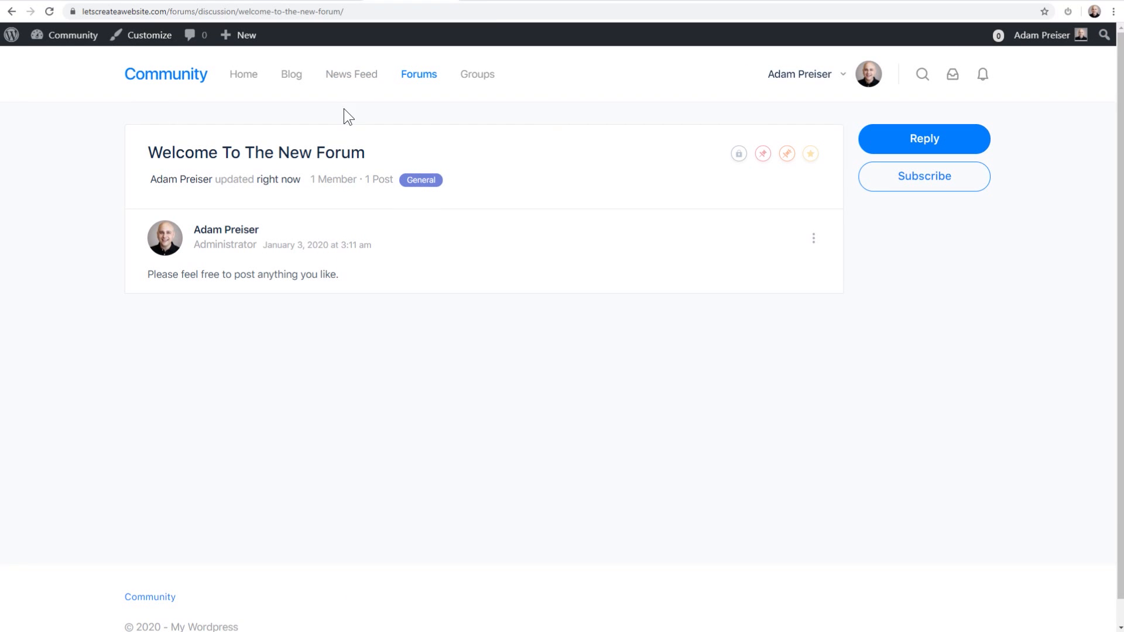
left_click(342, 82)
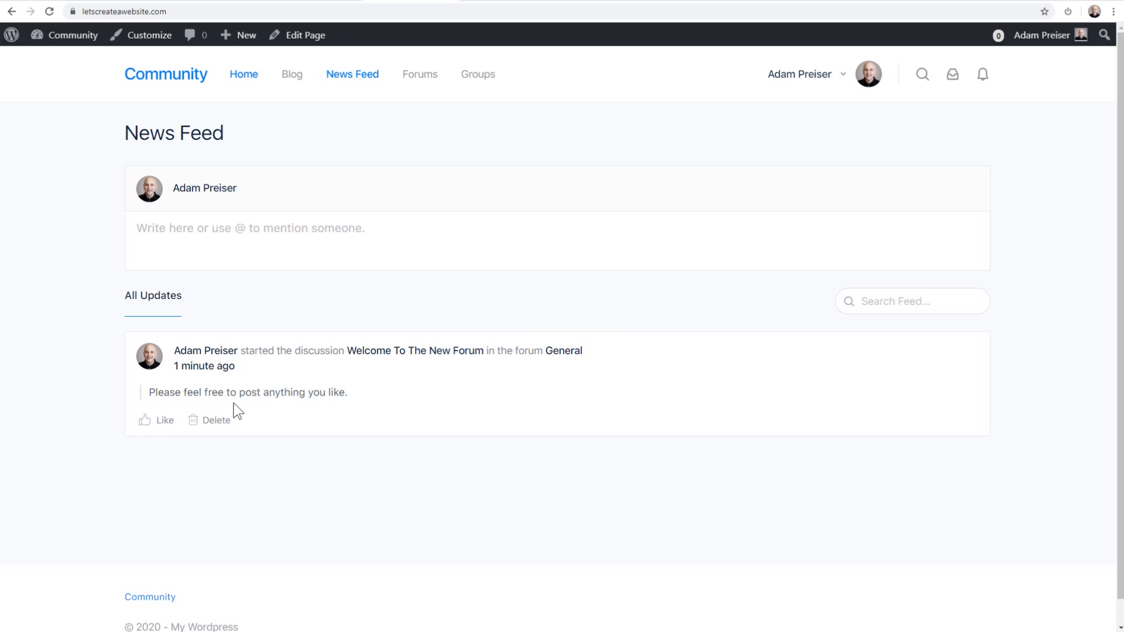
left_click_drag(146, 393, 376, 391)
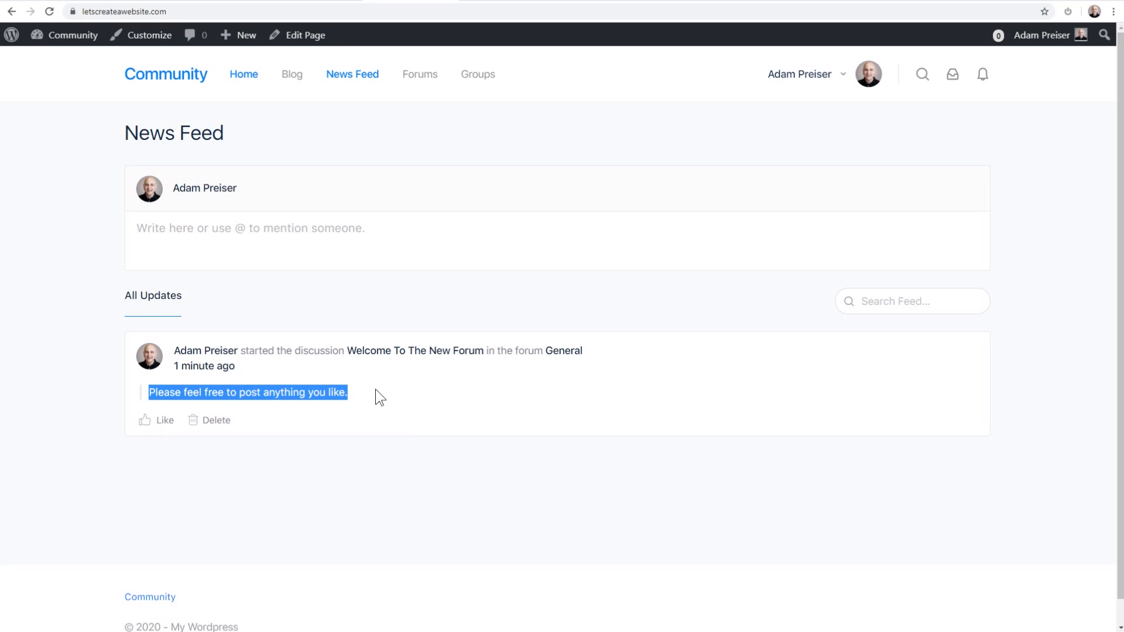
left_click(357, 391)
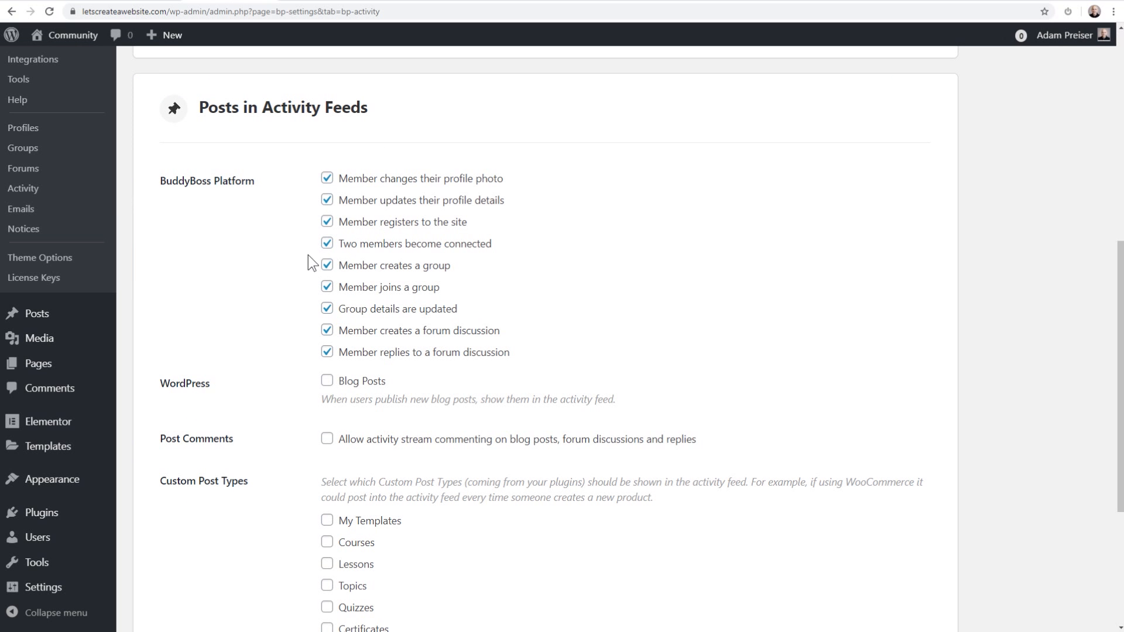
Step: Enable Blog Posts in the activity feed and save the activity settings
scroll(267, 264, "down", 1)
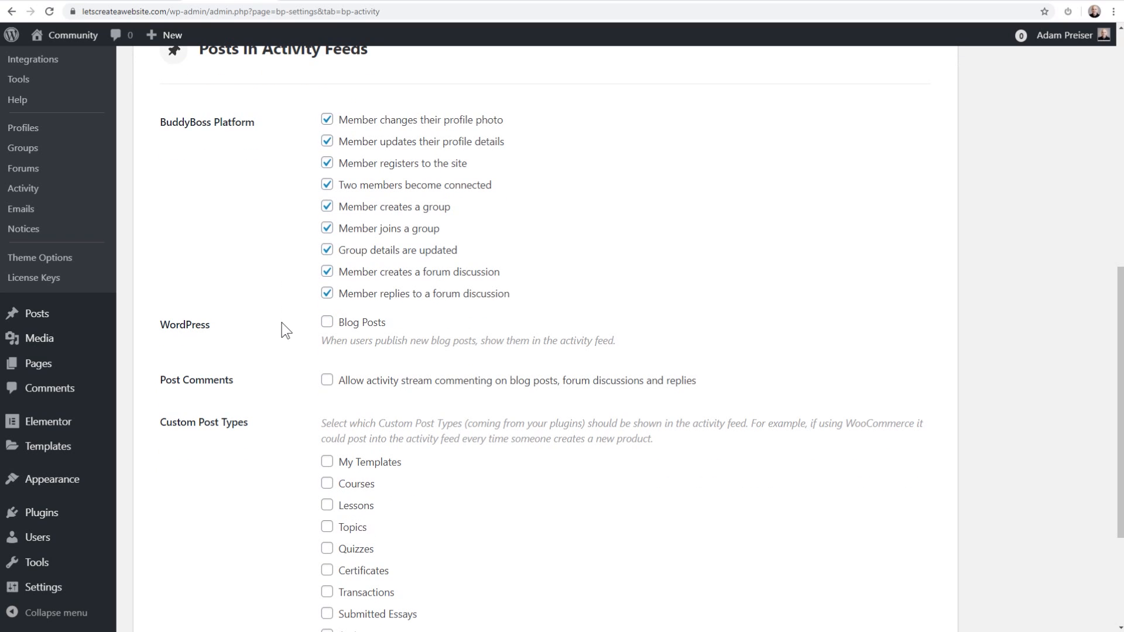
left_click(325, 323)
scroll(297, 355, "down", 3)
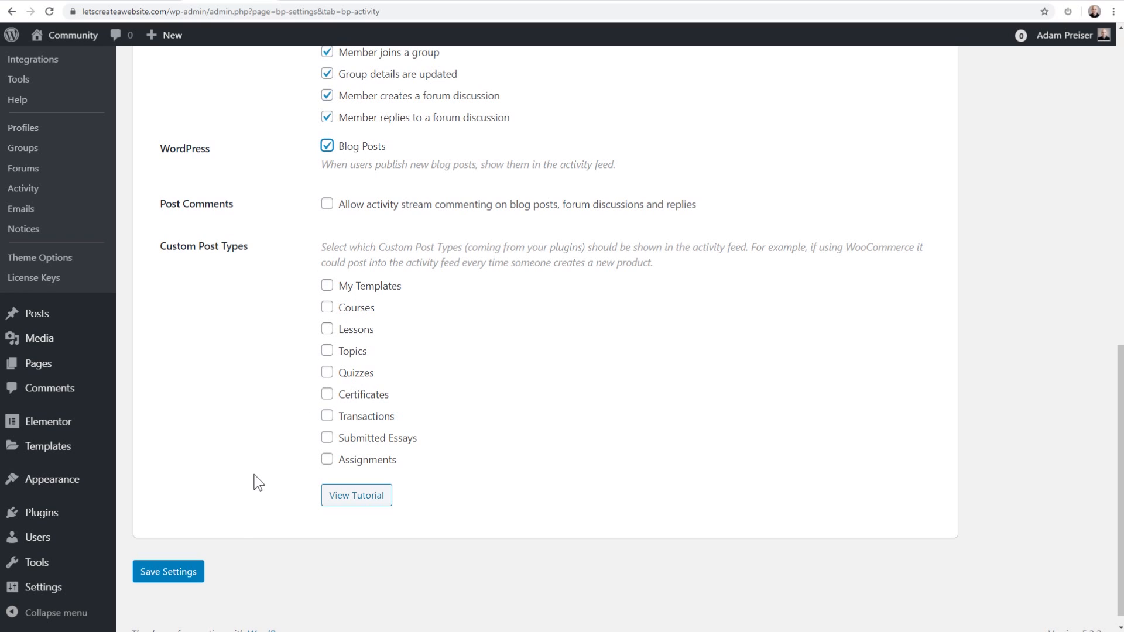
left_click(157, 573)
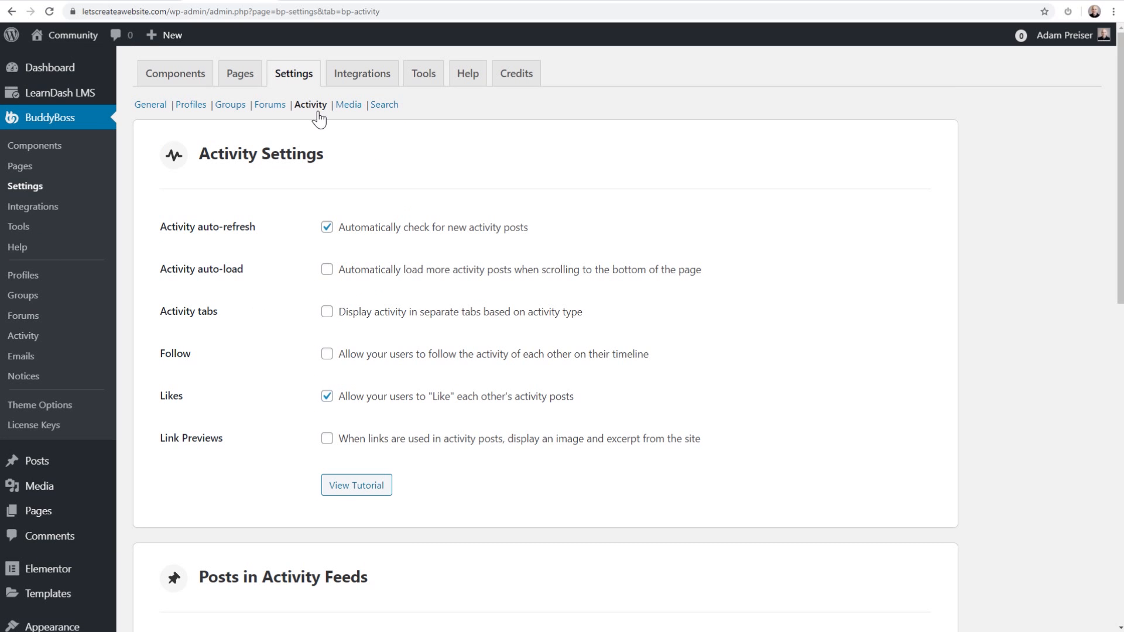
Step: Open the Media settings and allow members to upload photos in forum discussions
left_click(348, 107)
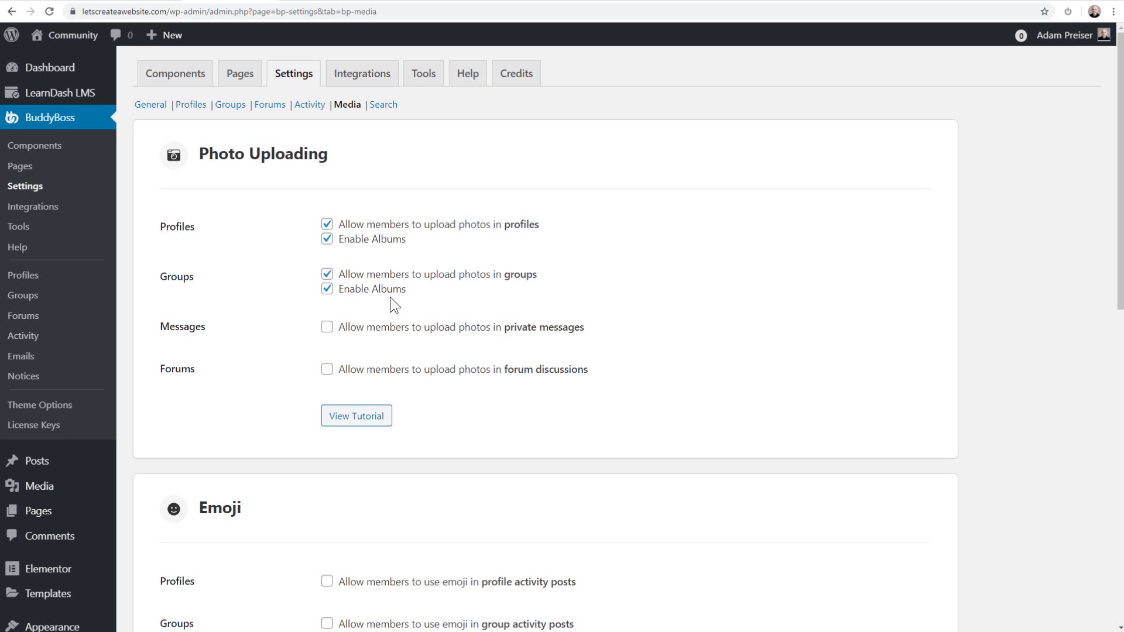
scroll(390, 297, "down", 1)
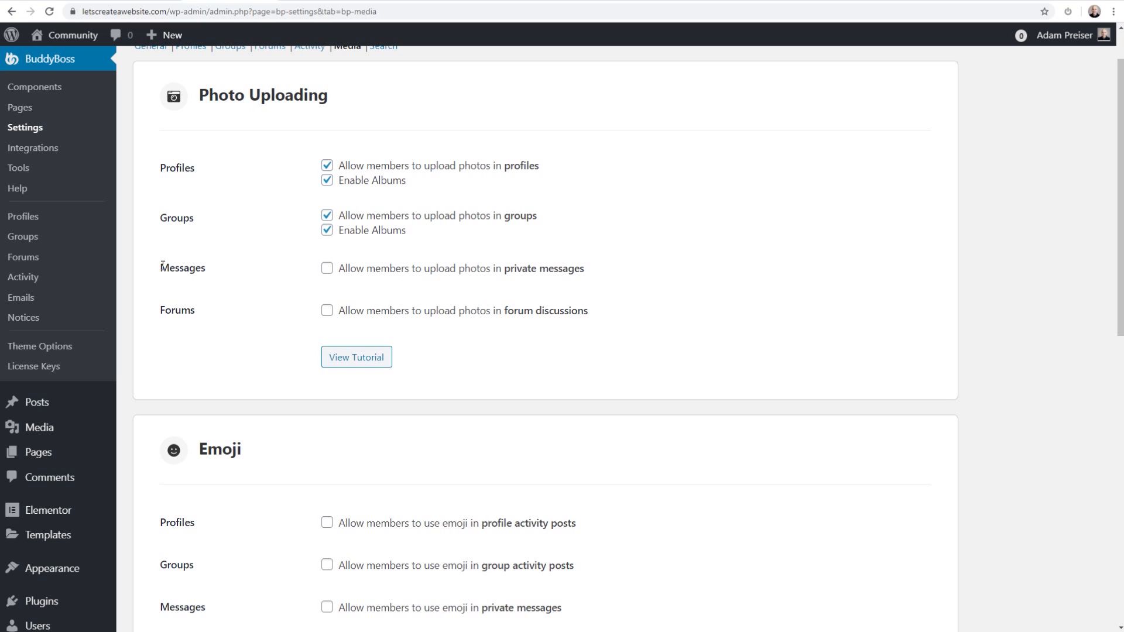
scroll(262, 287, "down", 1)
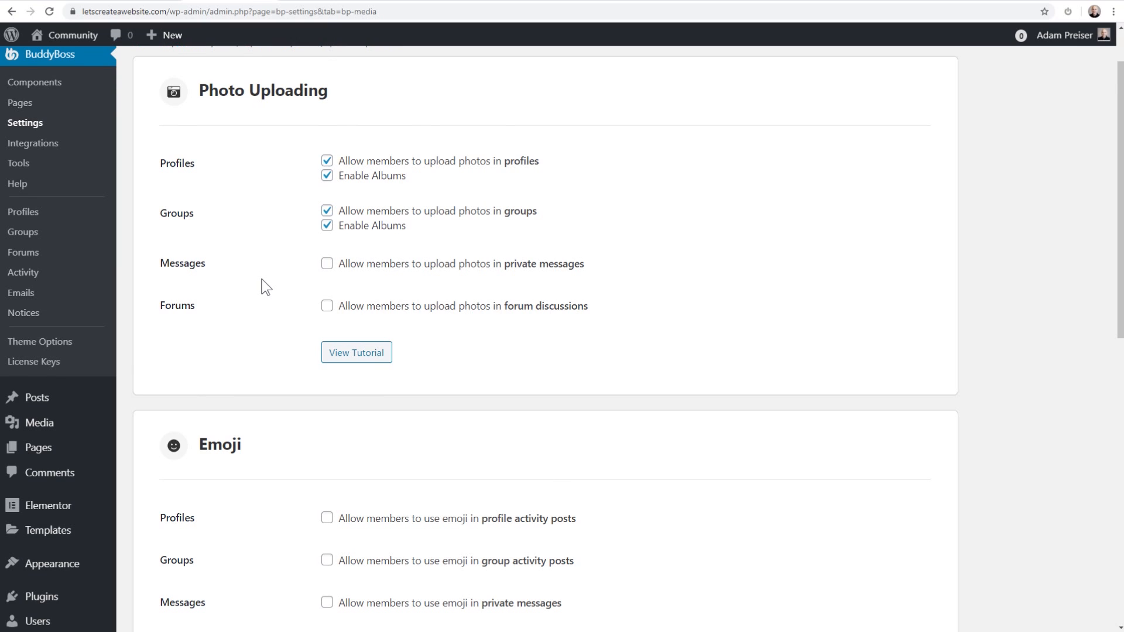
left_click(326, 256)
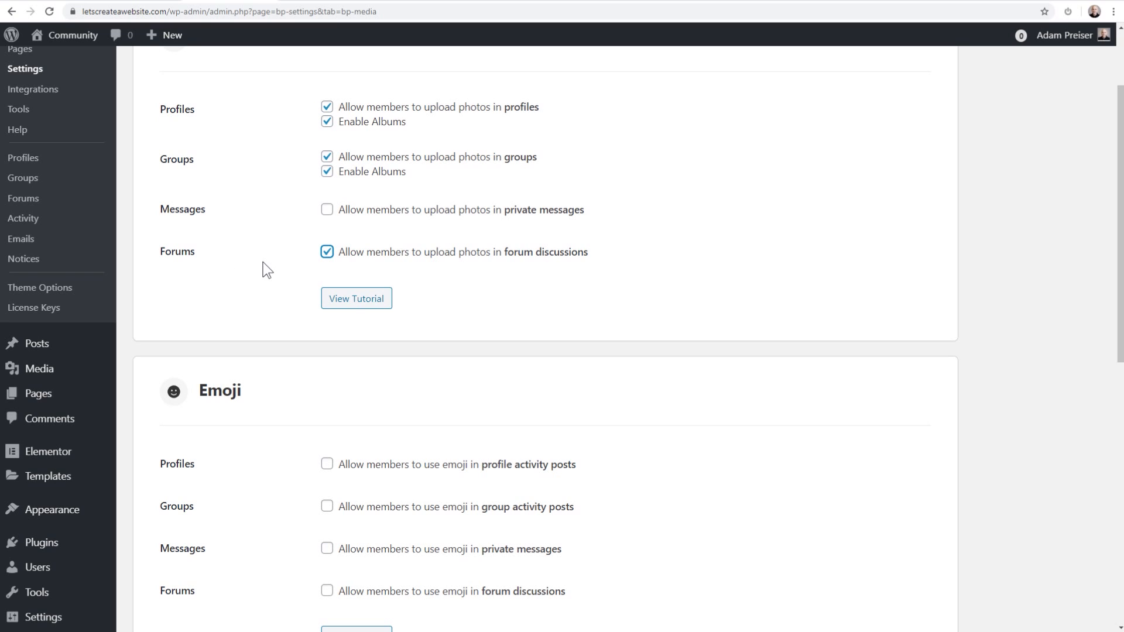
Step: Allow members to use emoji in profile activity posts, group activity posts, private messages and forum discussions
scroll(264, 272, "down", 4)
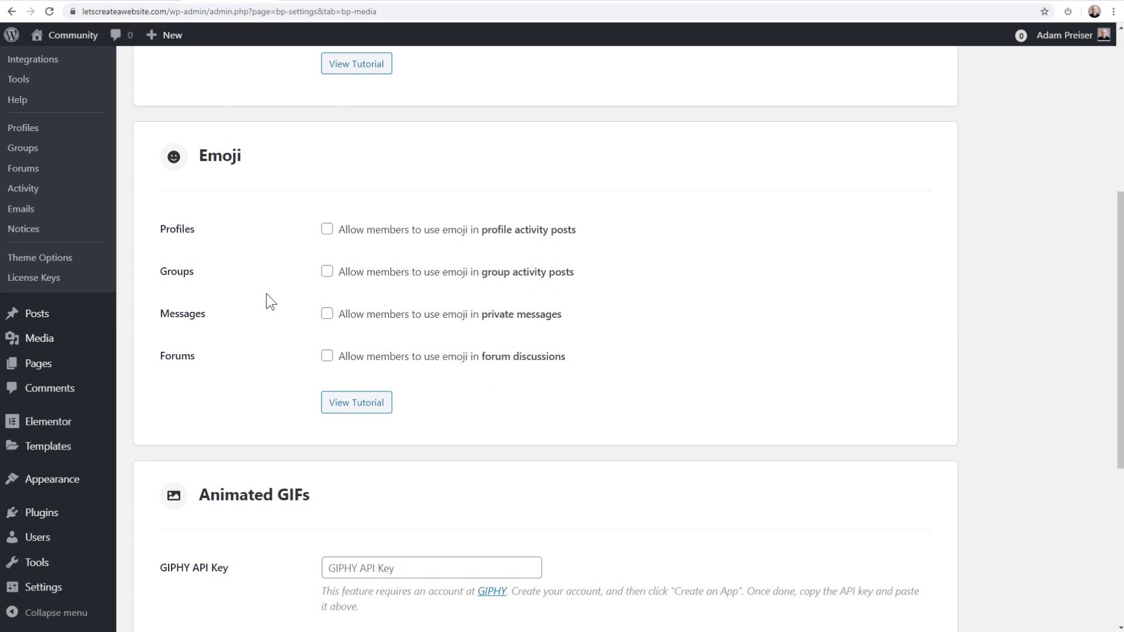
scroll(270, 302, "down", 1)
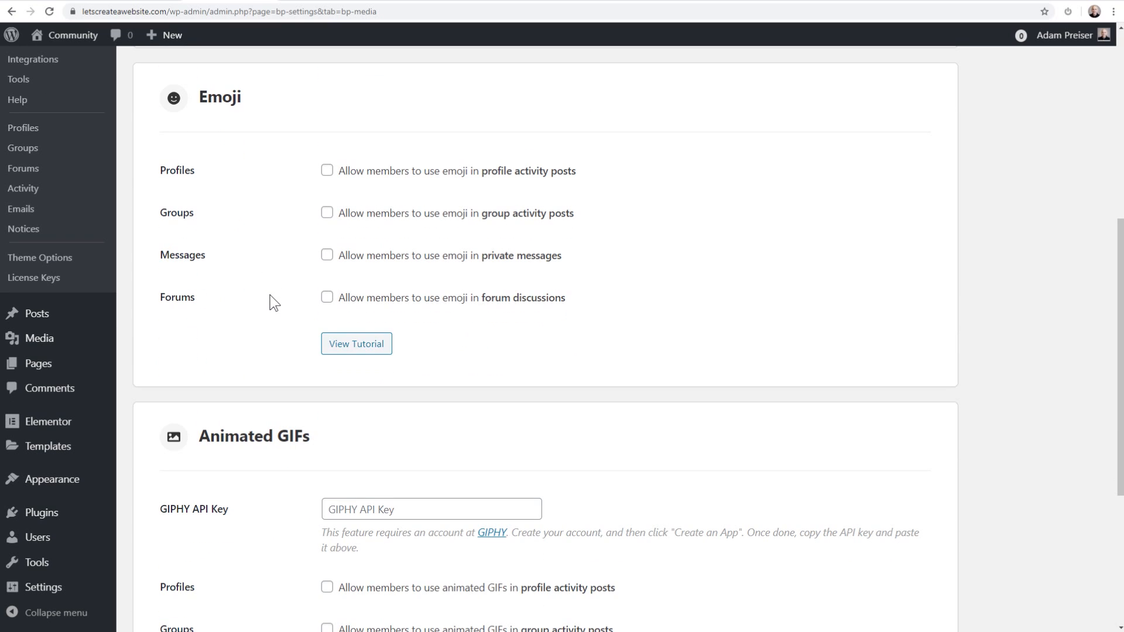
left_click(327, 297)
left_click(326, 255)
left_click(326, 213)
left_click(326, 171)
Step: Allow members to use animated GIFs in profile activity posts, group activity posts, private messages and forum discussions
scroll(293, 244, "down", 4)
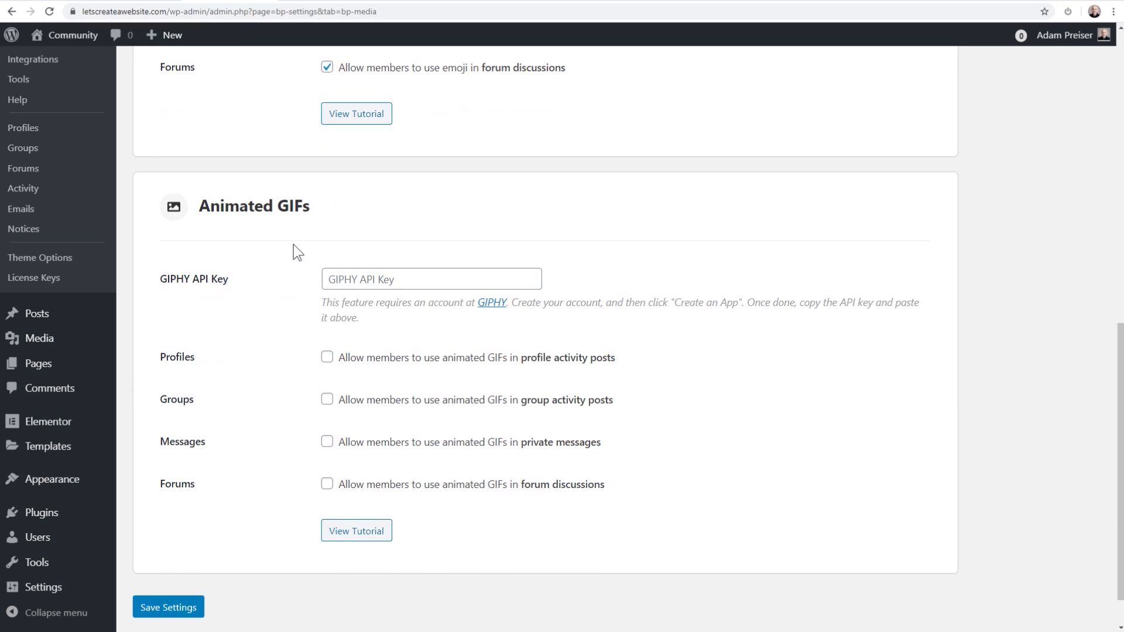
scroll(293, 244, "down", 1)
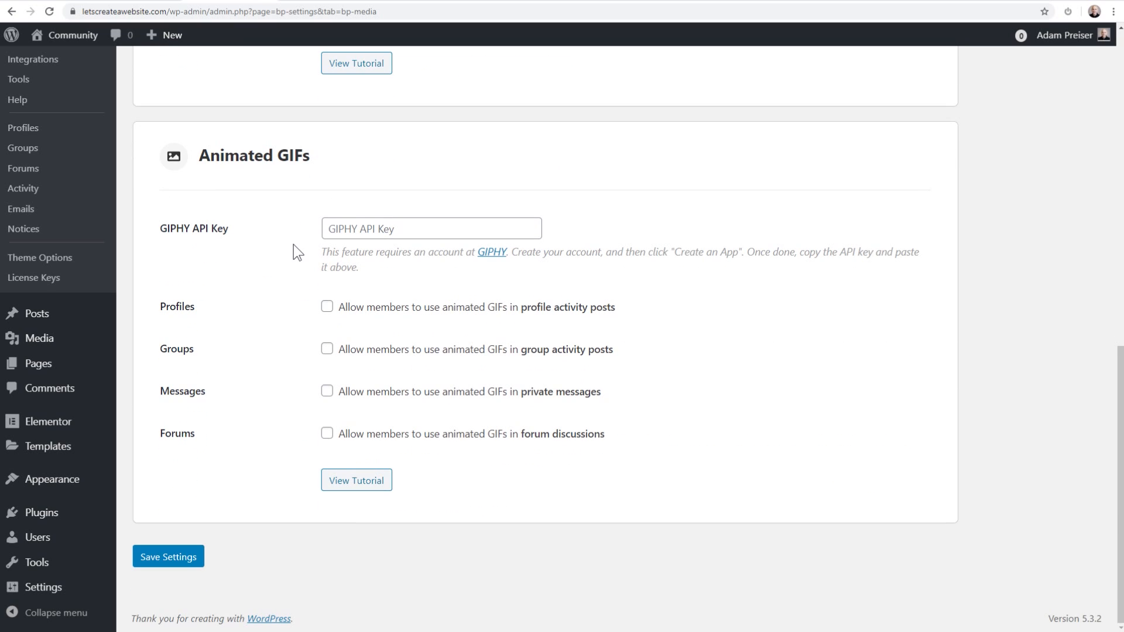
left_click(326, 349)
left_click(327, 391)
left_click(326, 434)
Step: Open the GIPHY developers site in a new tab and find where to create an app for an API key
right_click(493, 261)
left_click(505, 264)
left_click(294, 2)
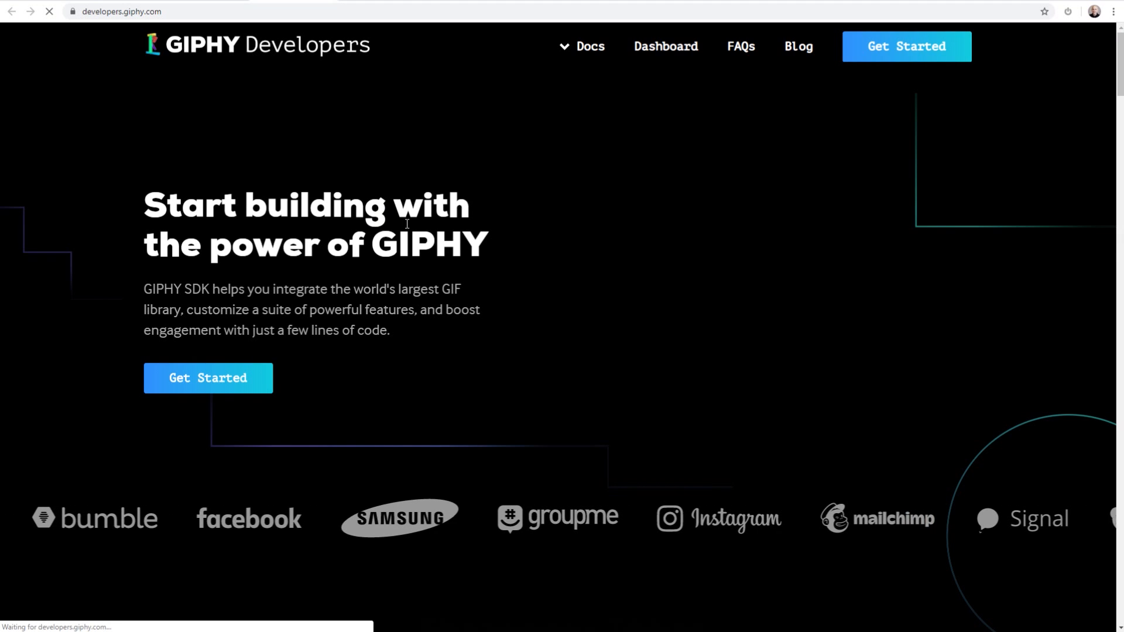
left_click(267, 366)
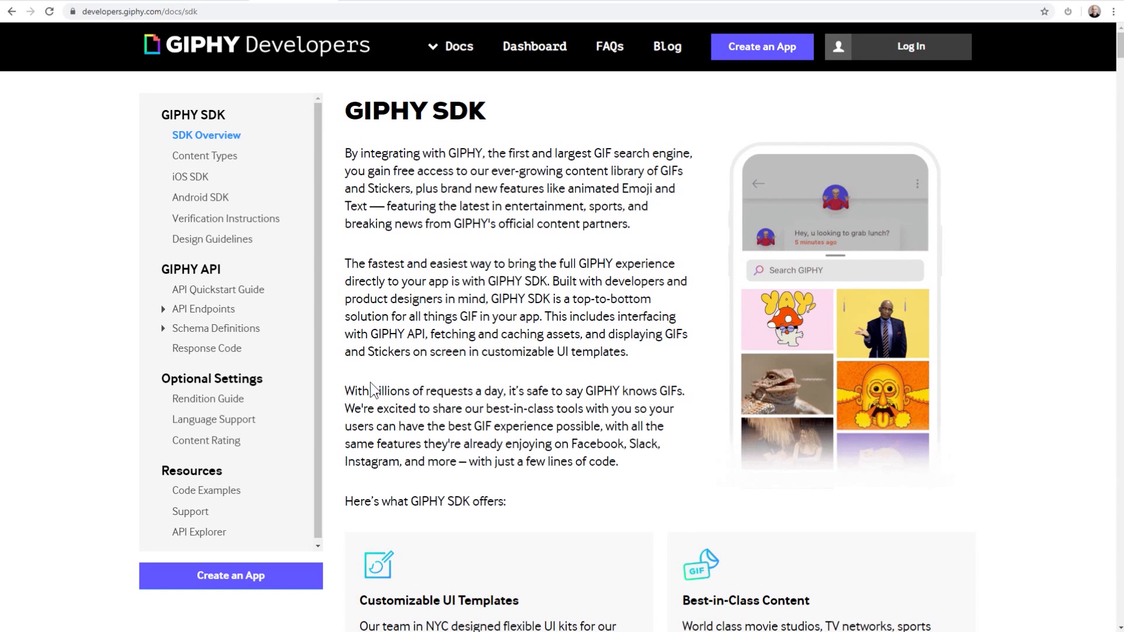
left_click(234, 573)
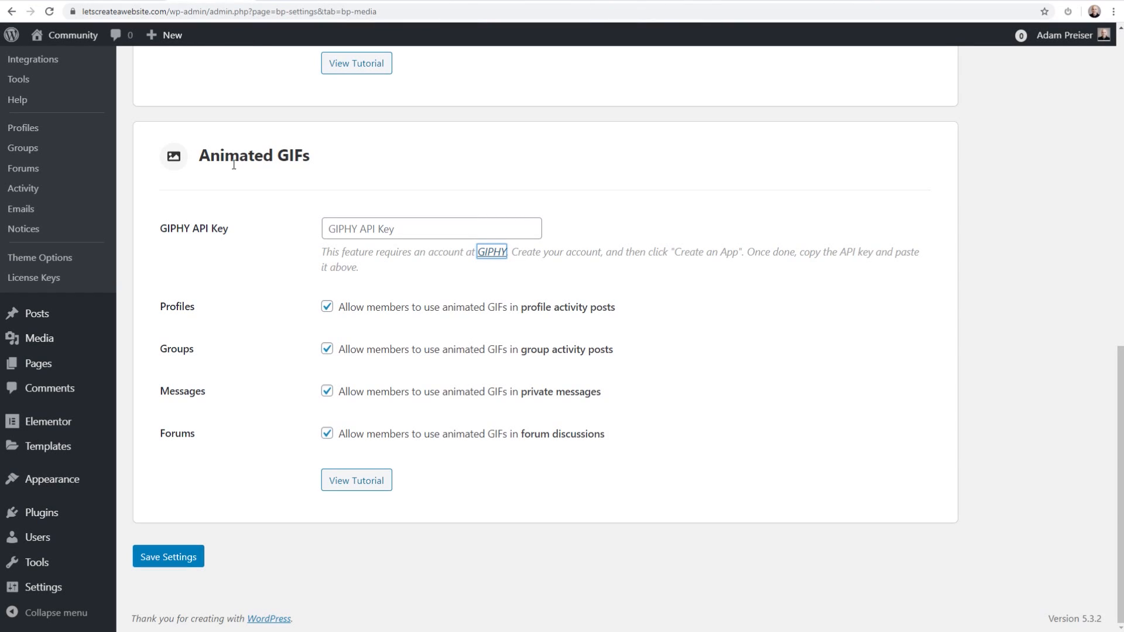
Step: Leave the GIPHY API key blank, save the media settings, and check the saved Animated GIFs options
left_click(325, 228)
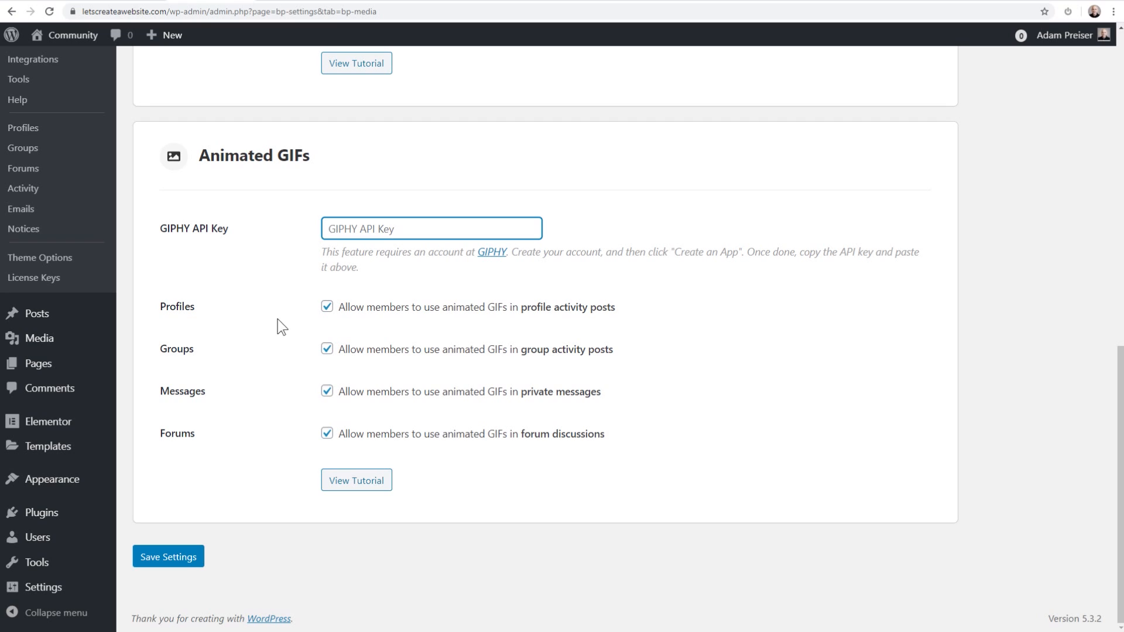
left_click(166, 555)
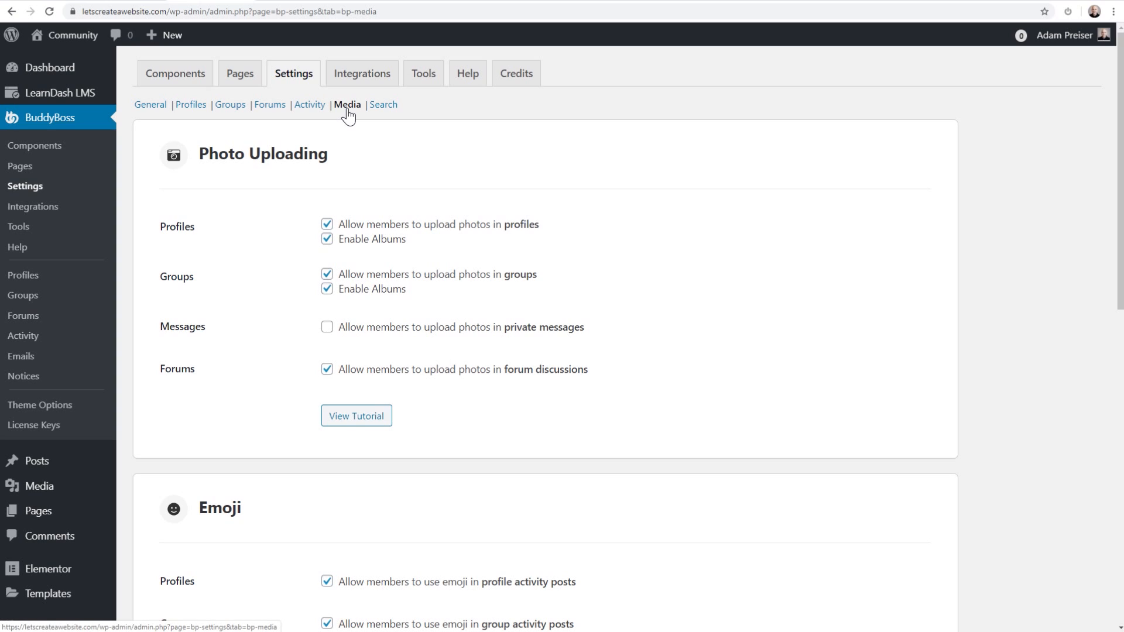
scroll(337, 166, "down", 10)
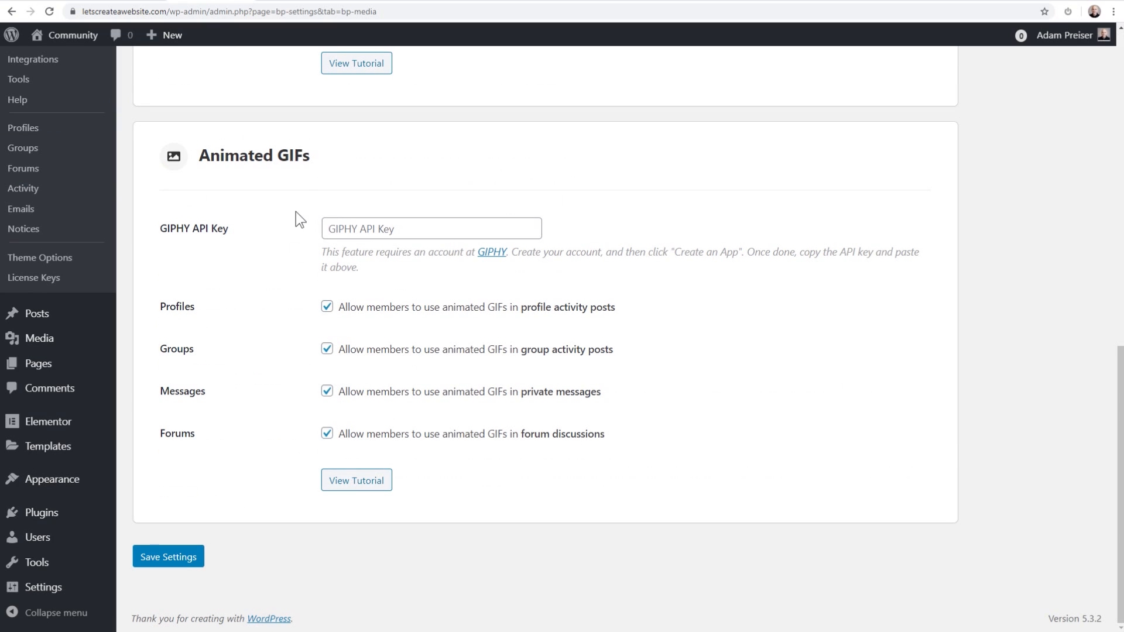
scroll(296, 213, "up", 10)
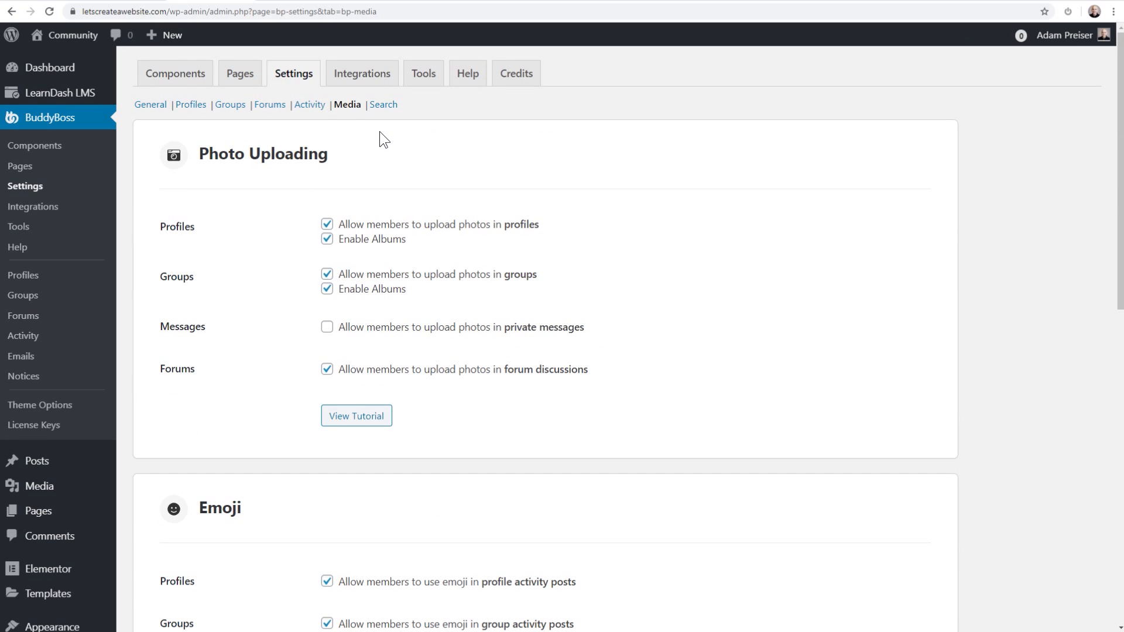
Step: Open the BuddyBoss Search settings and show the search field on the front-end News Feed page
left_click(383, 105)
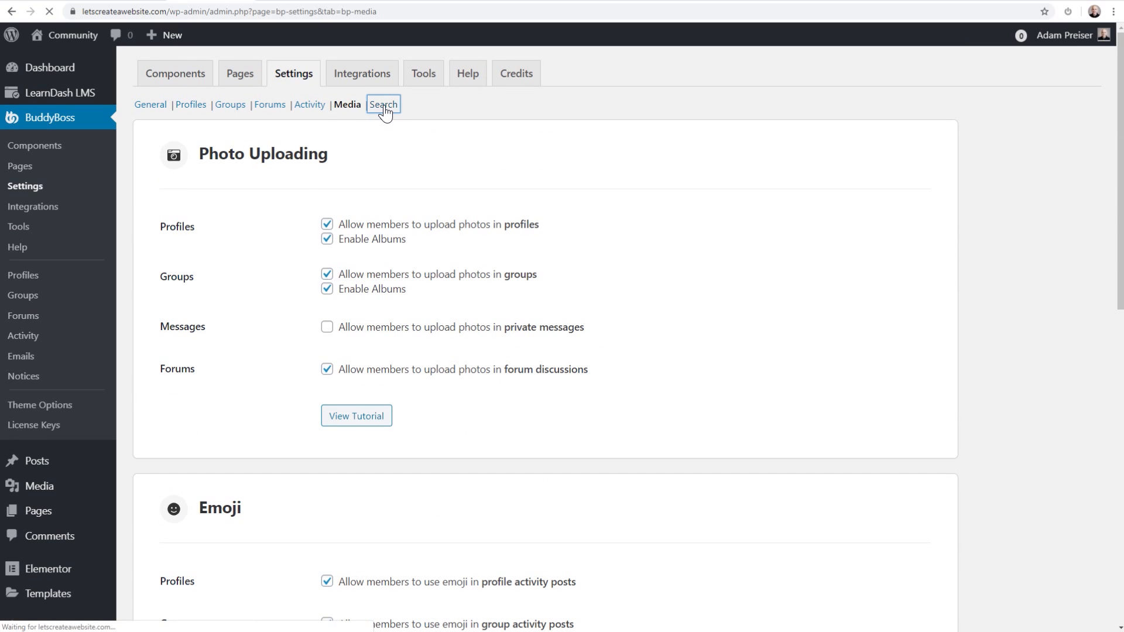
left_click(447, 1)
left_click(923, 74)
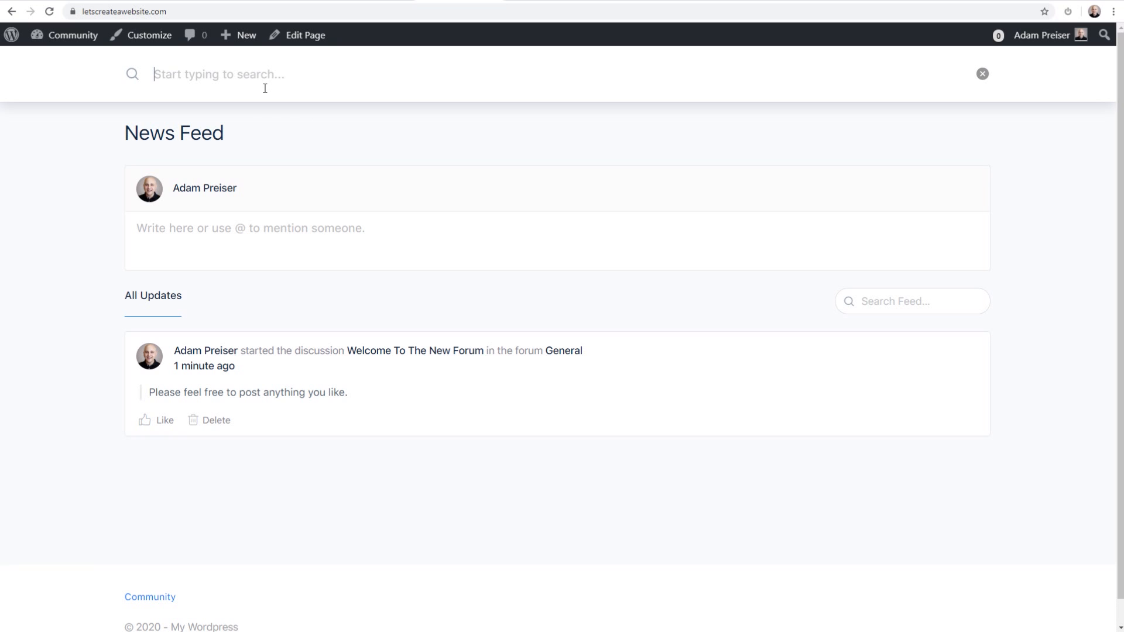
Step: Return to the Search settings and examine the member, forum, group and activity components under Network Search
left_click(231, 1)
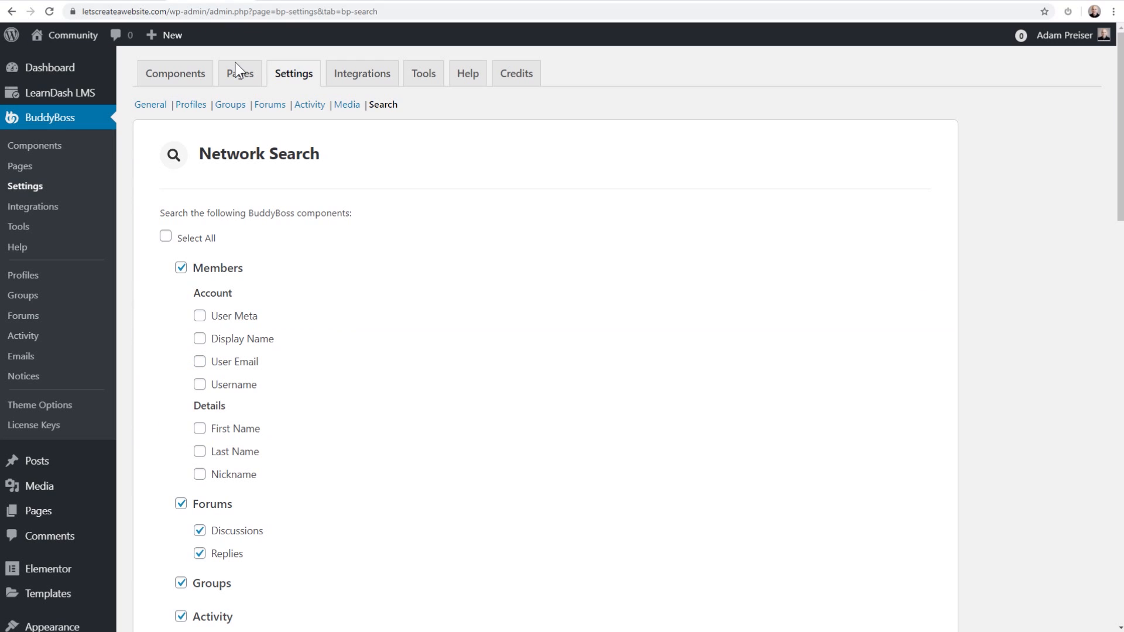
scroll(345, 255, "down", 2)
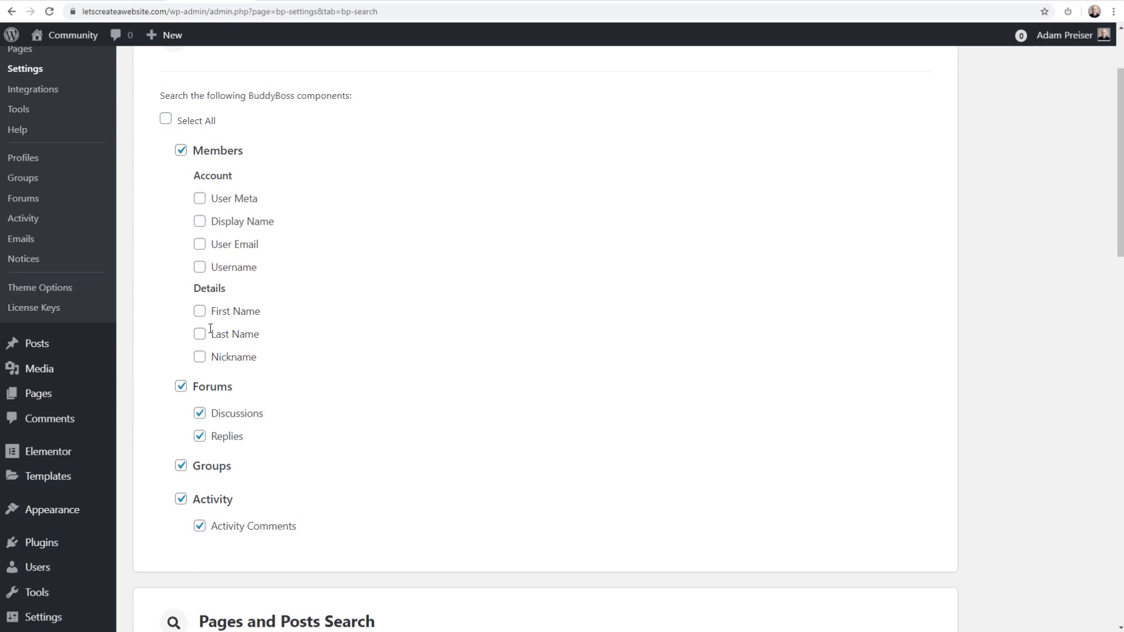
scroll(203, 334, "down", 2)
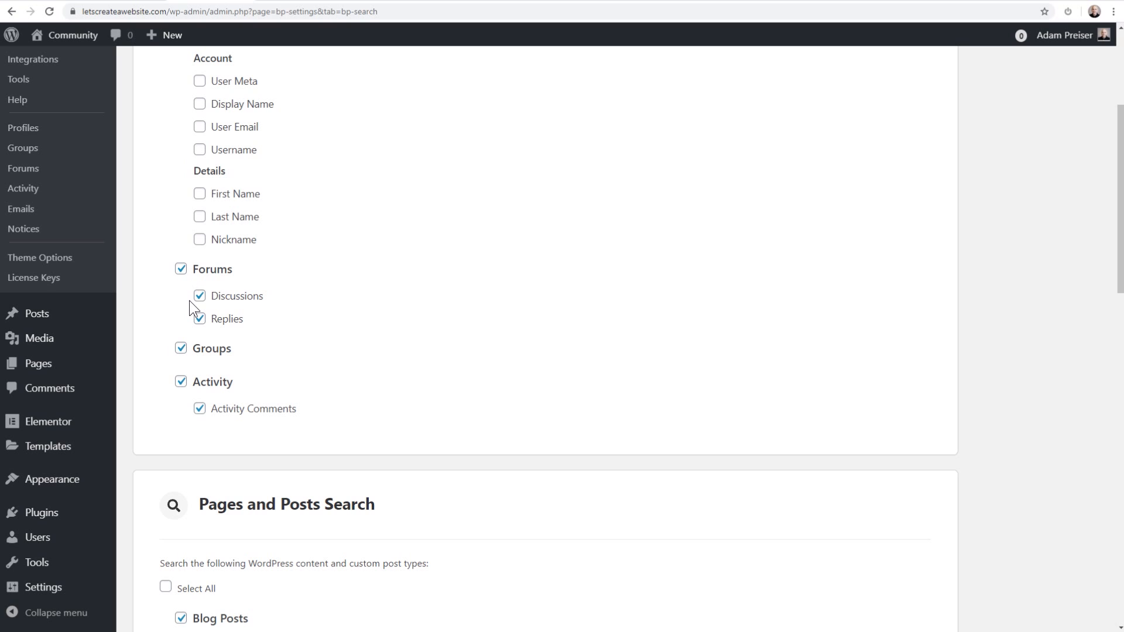
Step: Exclude Media and My Templates from the content types covered by the Pages and Posts Search
scroll(178, 385, "down", 7)
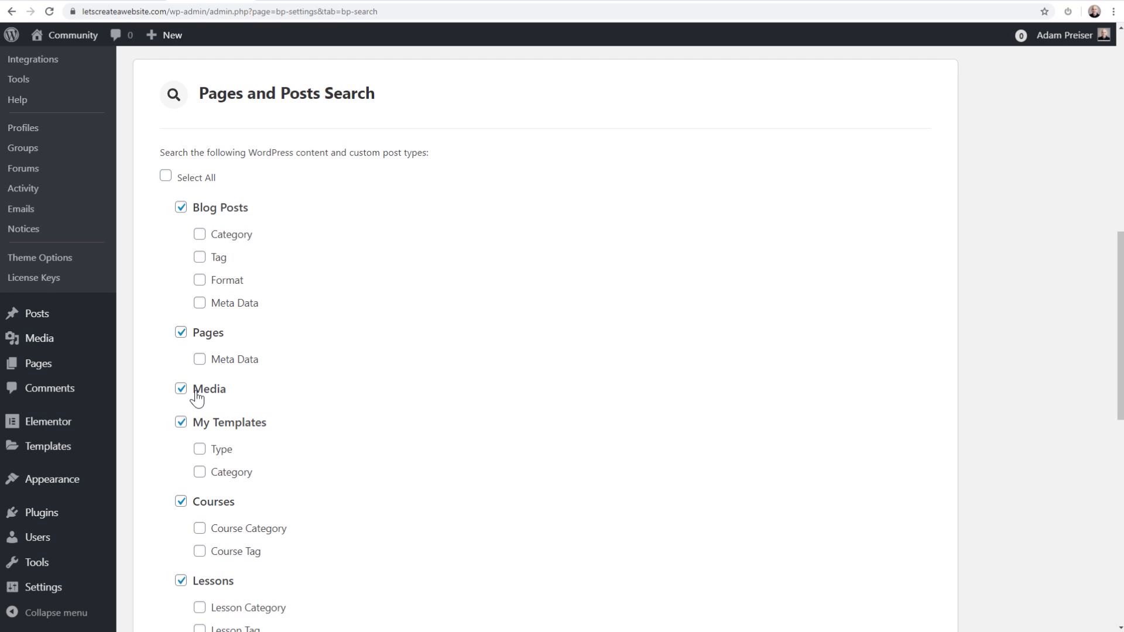
scroll(196, 402, "down", 2)
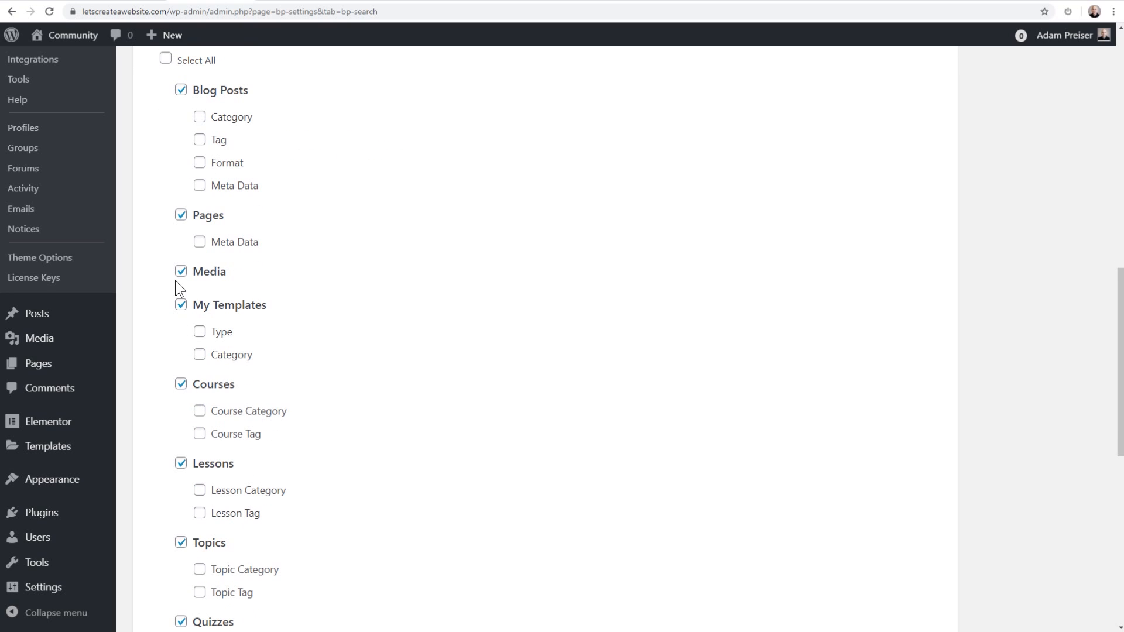
left_click(181, 271)
left_click(180, 305)
scroll(181, 391, "down", 2)
left_click(180, 346)
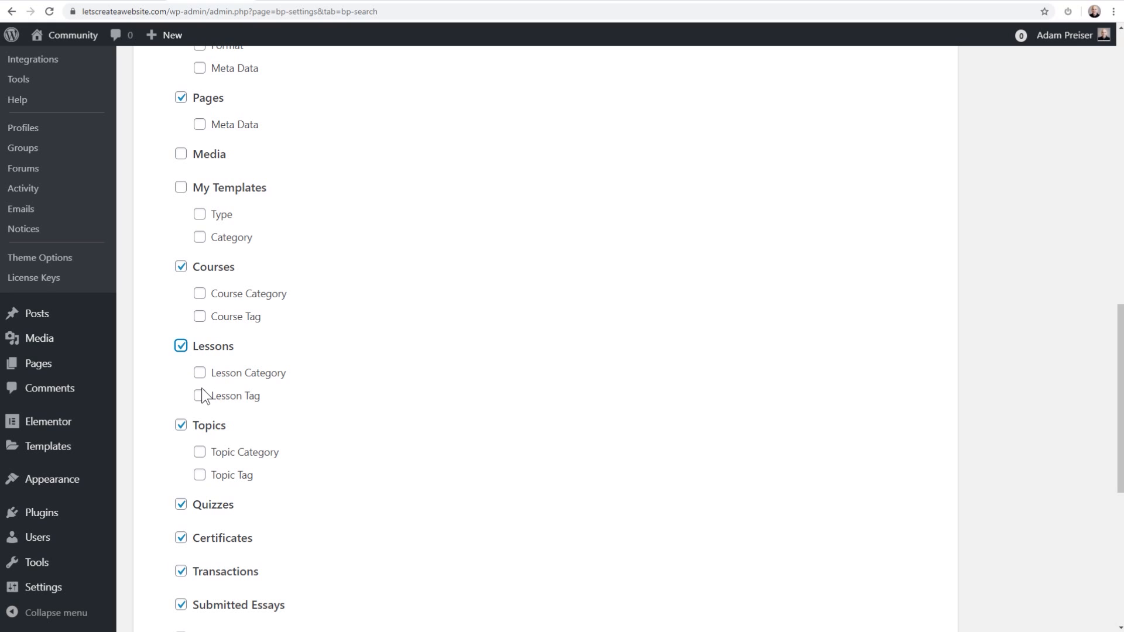
Step: Check the Autocomplete Settings and try the dropdown by searching the community site for "welcome"
scroll(210, 436, "down", 4)
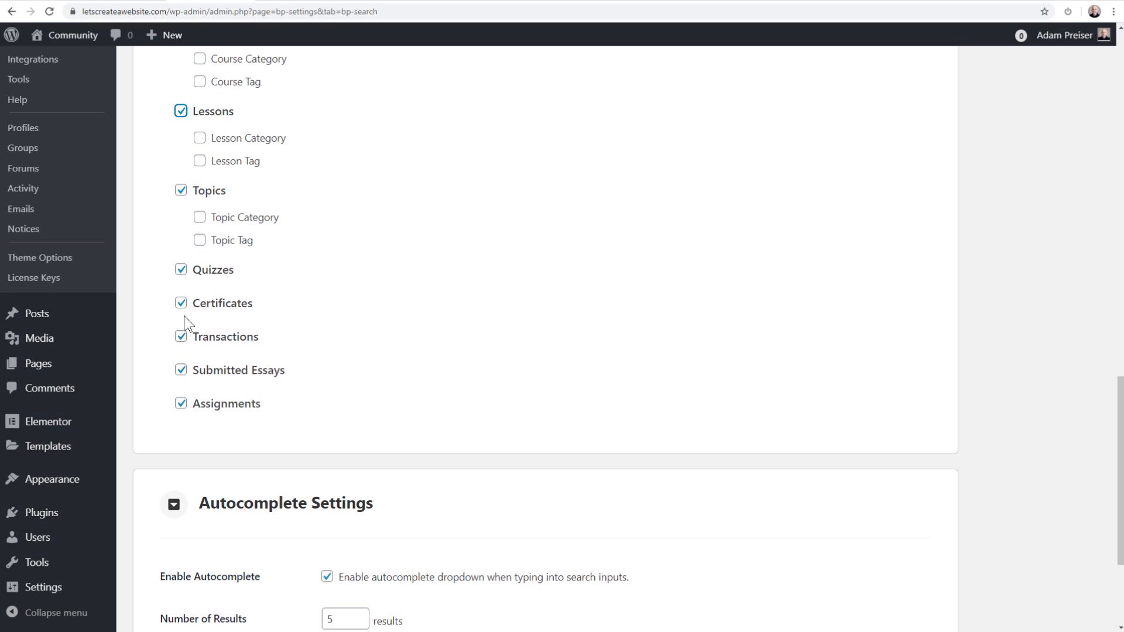
scroll(372, 369, "down", 3)
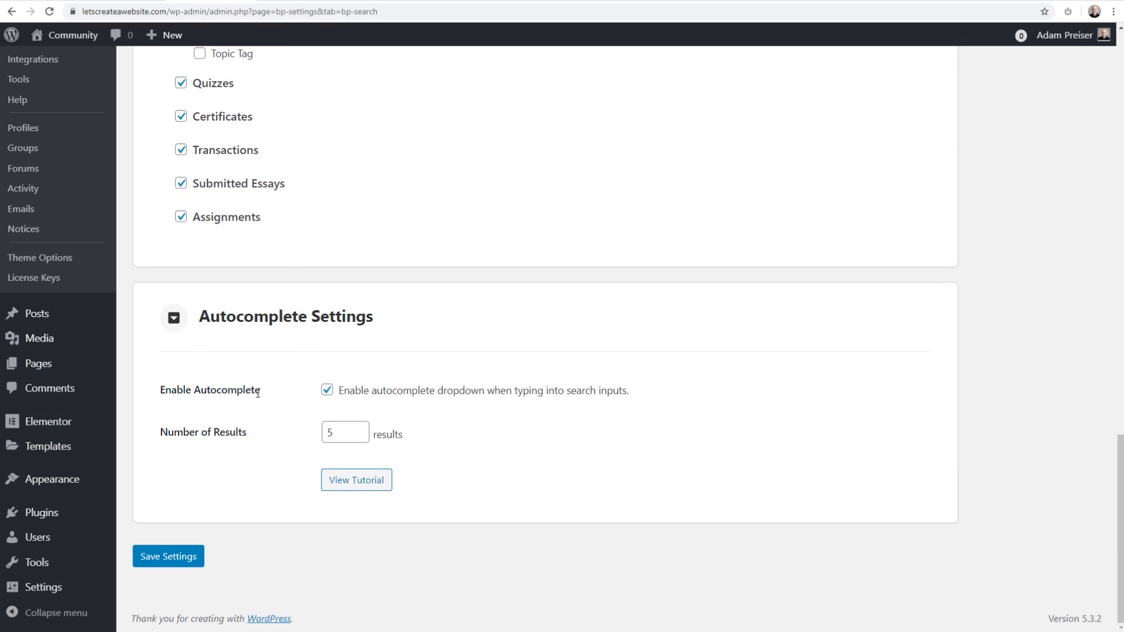
left_click(445, 2)
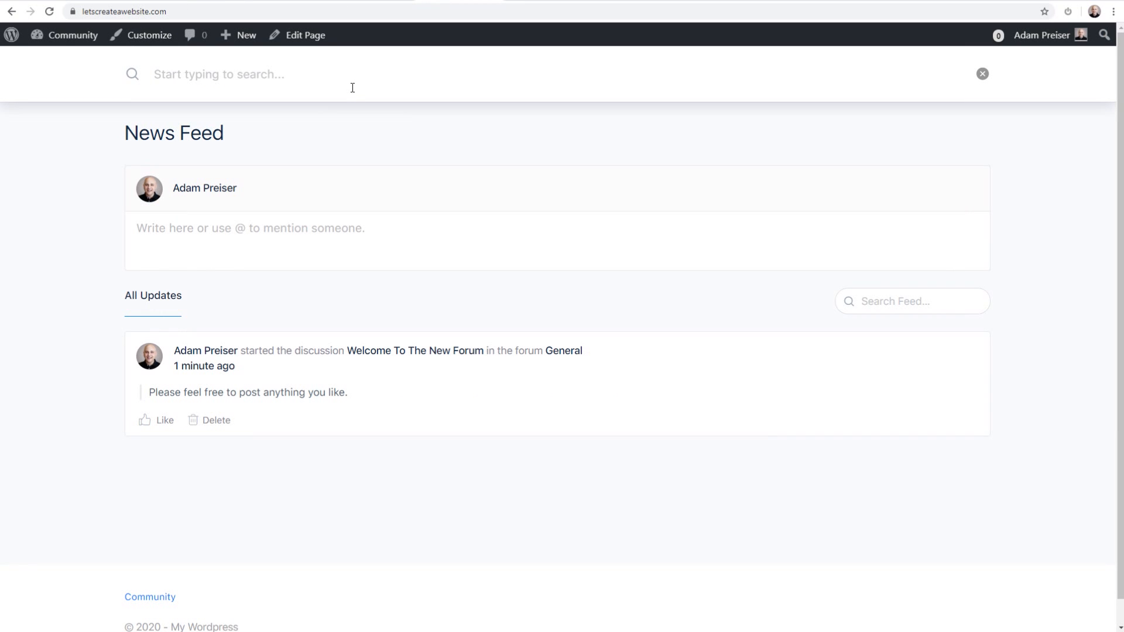
type("welc")
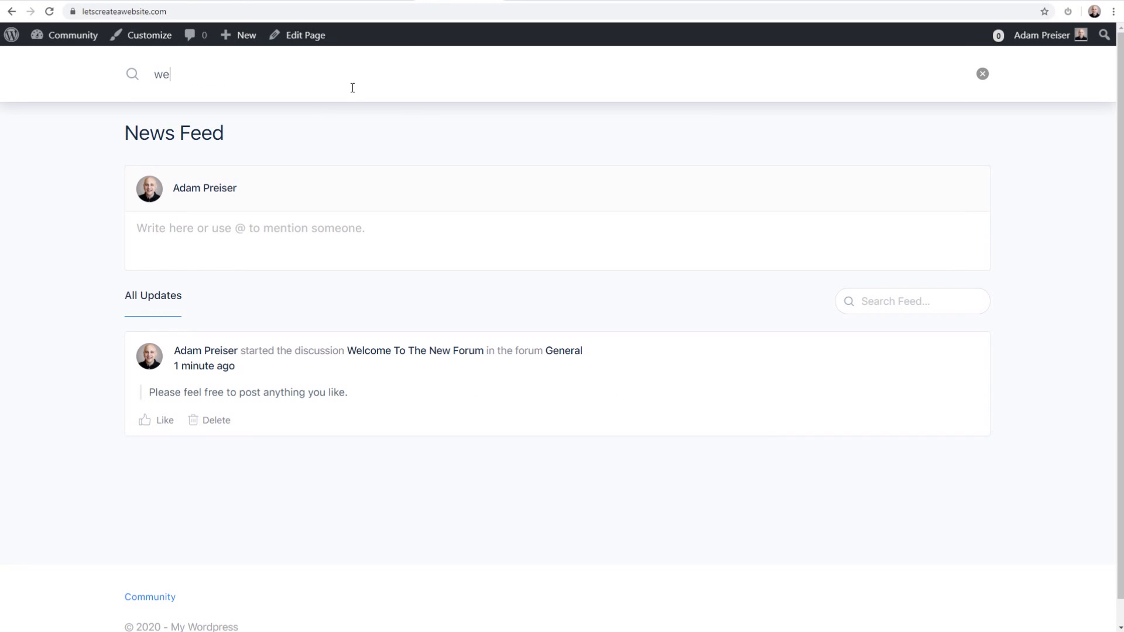
type("ome")
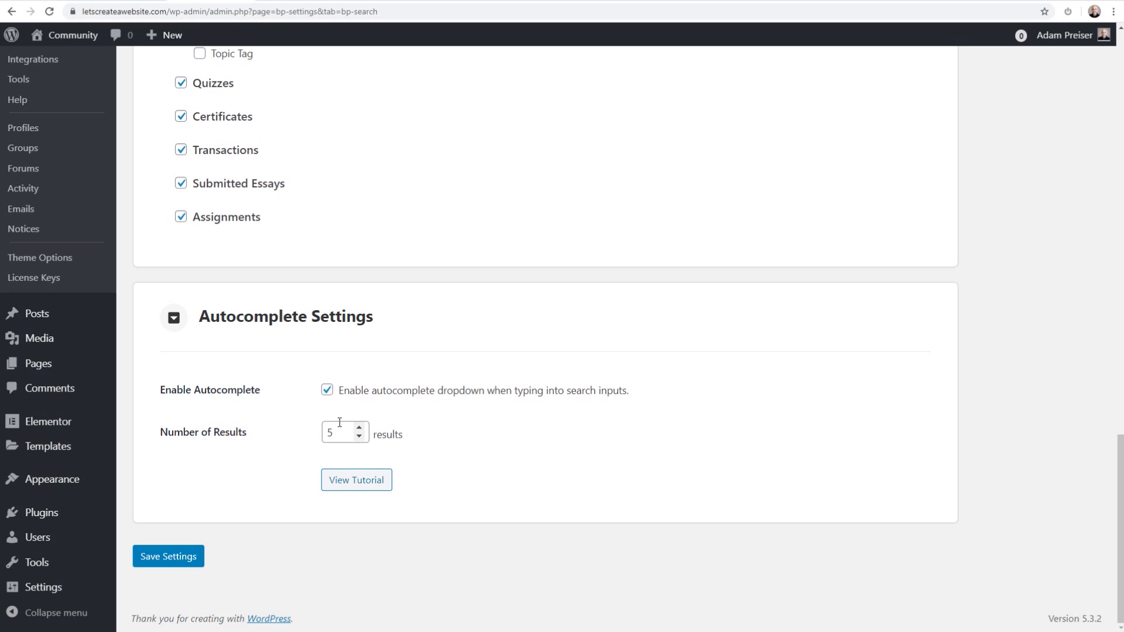
Step: Save the search settings and open the LearnDash integration settings
left_click(193, 557)
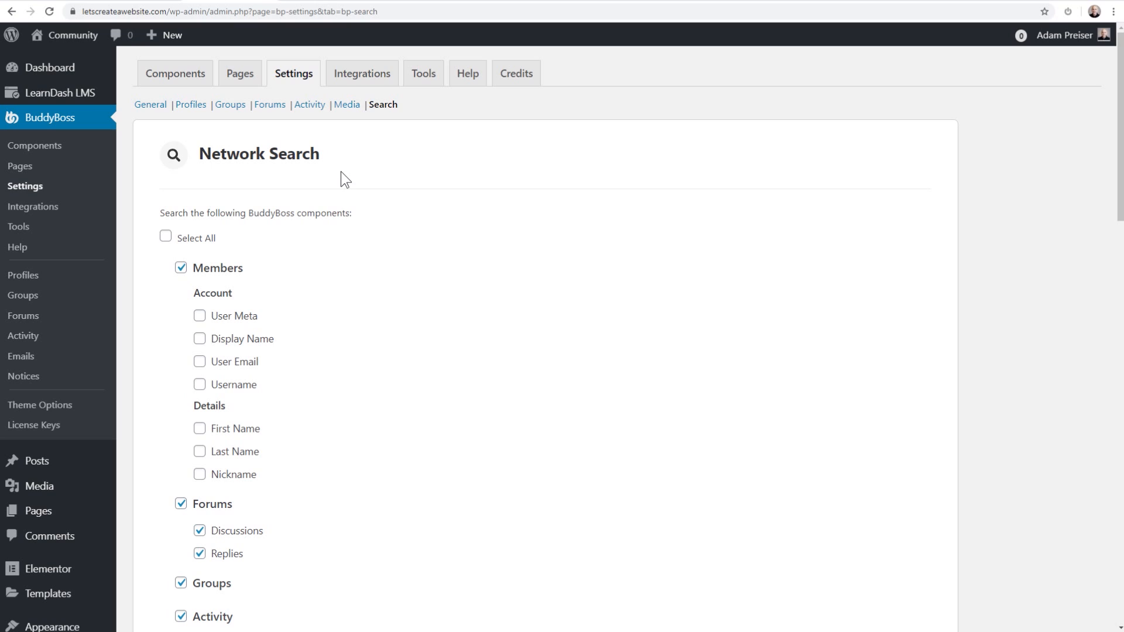
left_click(369, 79)
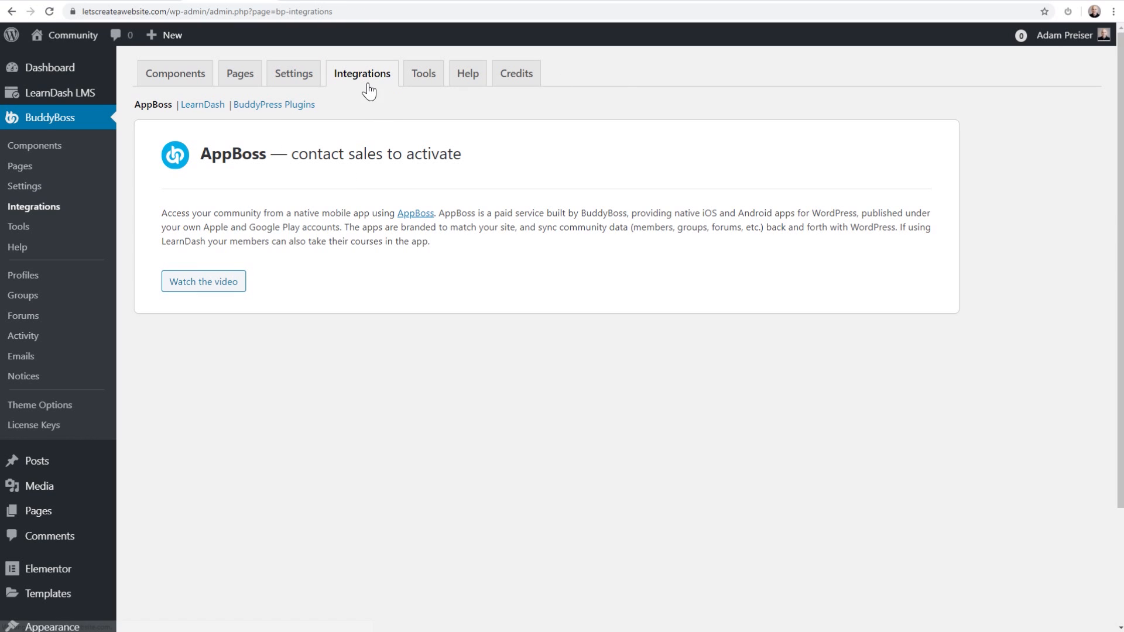
left_click(199, 107)
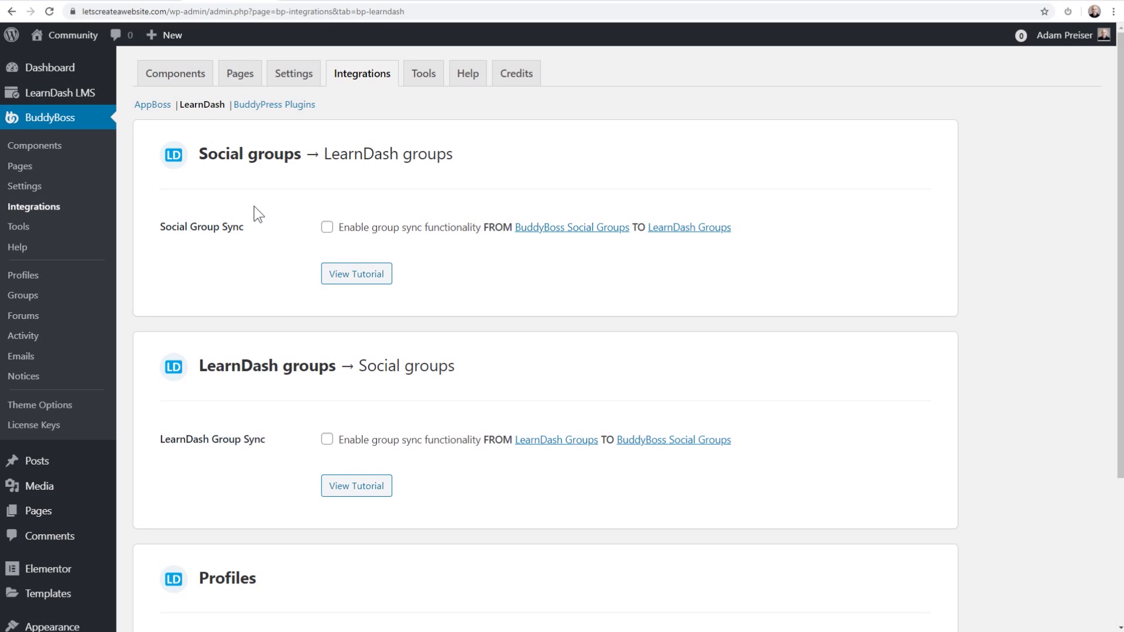
Step: Try selecting Members, Groups and Forums in the Default Data import tool, and clear all three selections
left_click(423, 75)
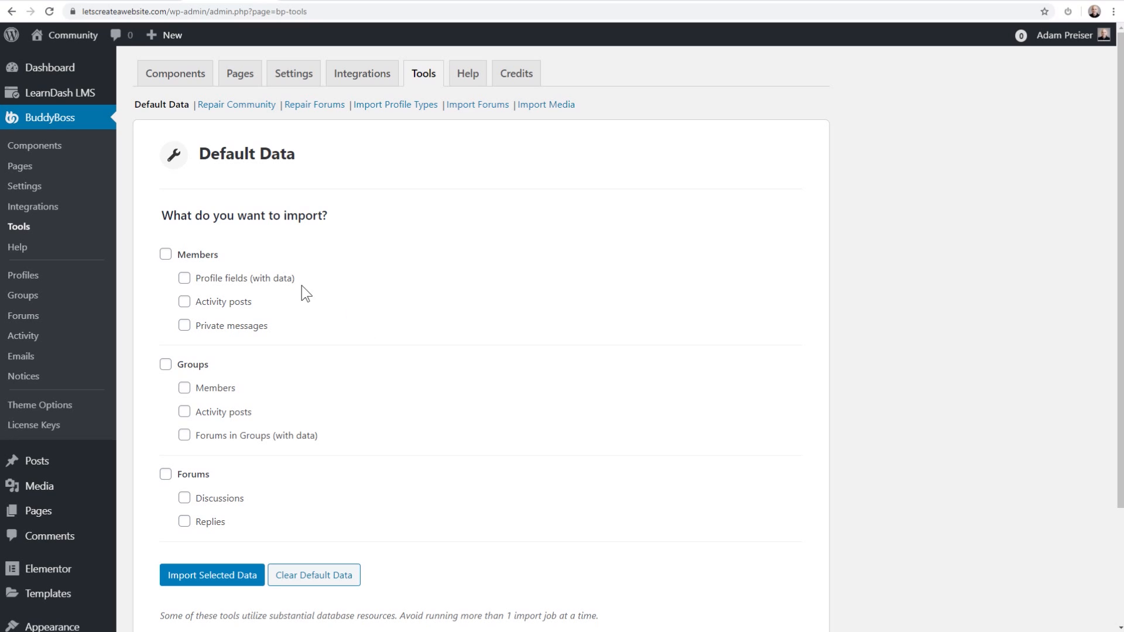
left_click(186, 259)
left_click(183, 369)
left_click(177, 475)
left_click(166, 475)
left_click(165, 366)
left_click(165, 255)
Step: Look through the Repair Community, Repair Forums, Import Profile Types, Import Forums and Import Media tools
left_click(225, 111)
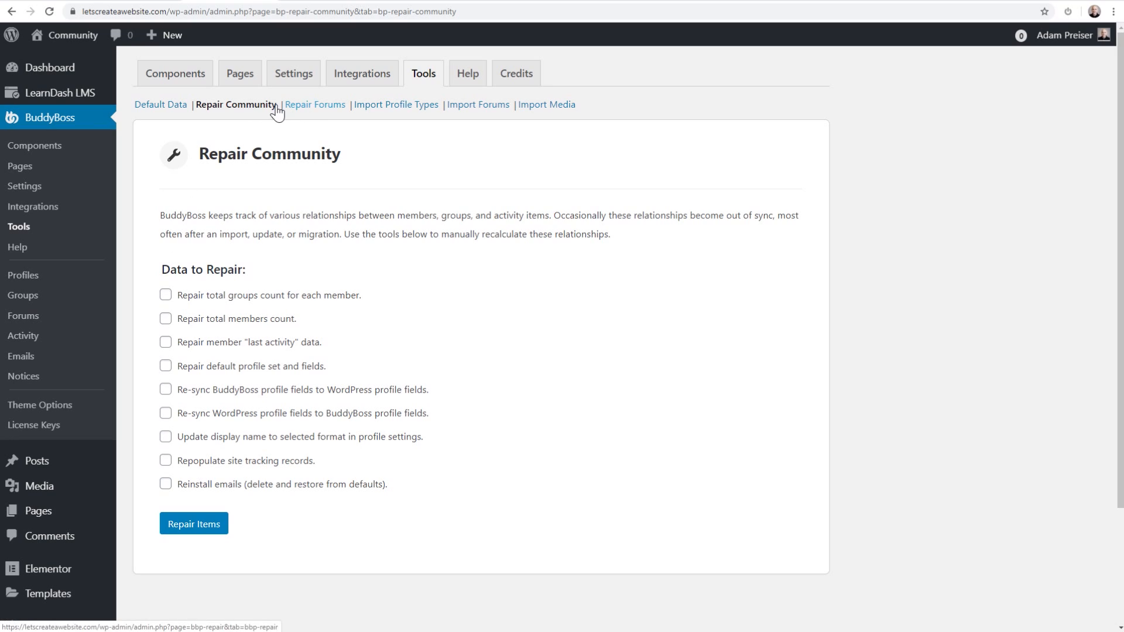
left_click(300, 112)
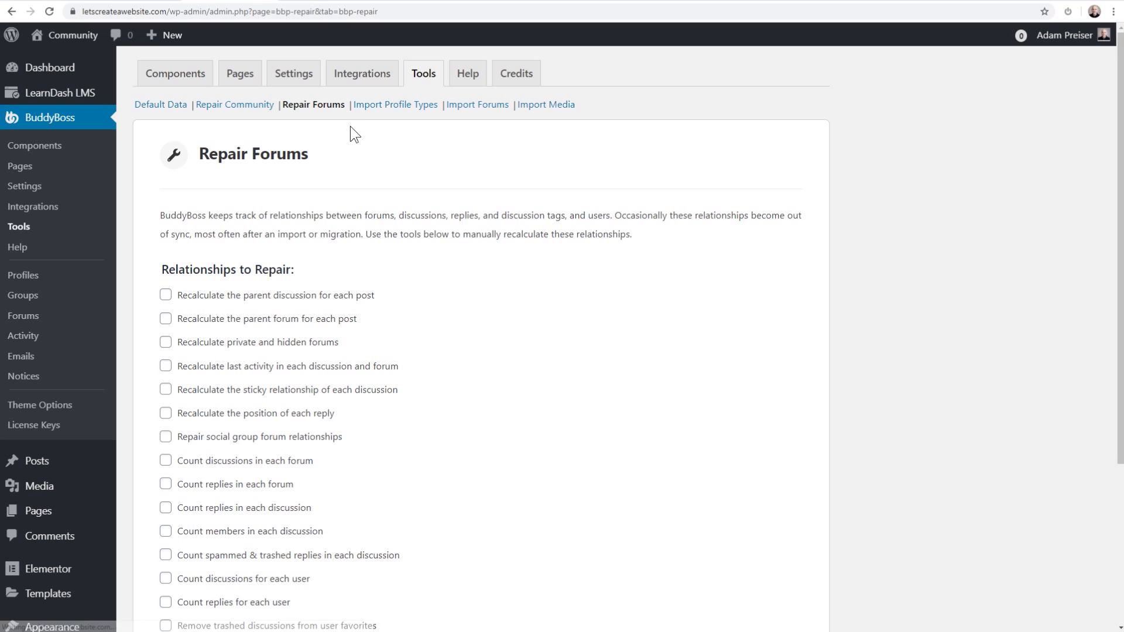
left_click(406, 115)
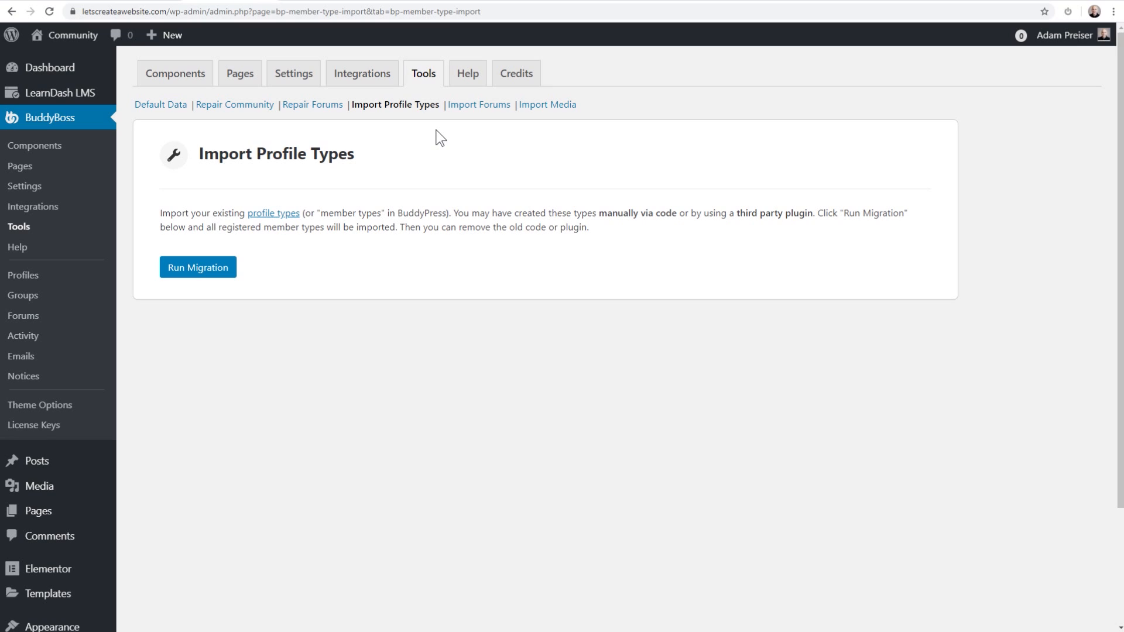
left_click(462, 108)
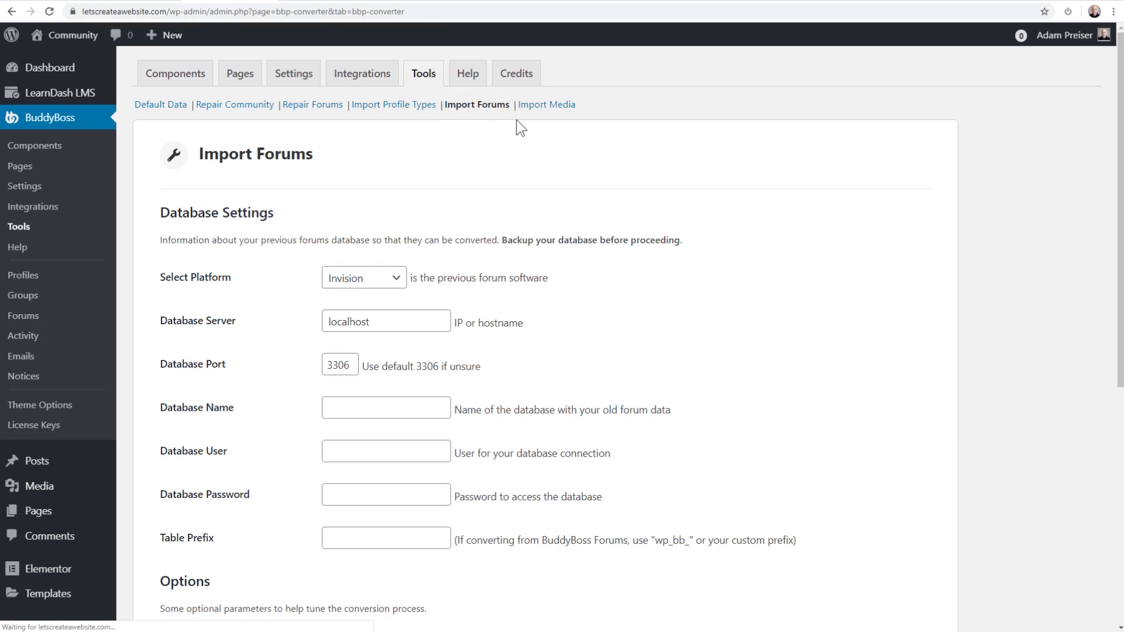
left_click(532, 105)
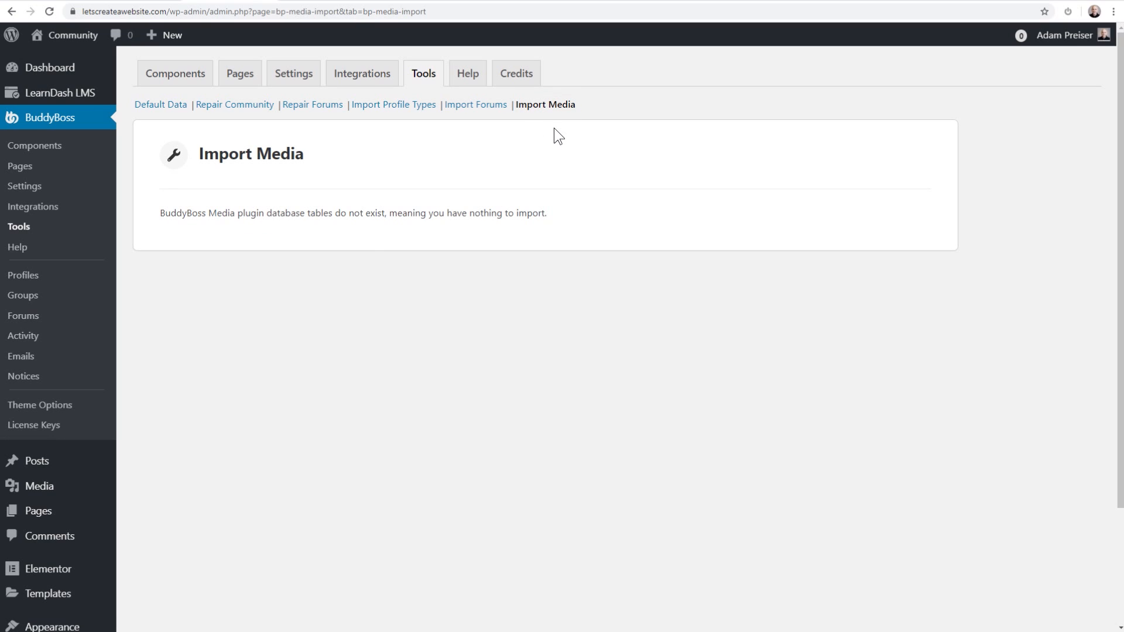
Step: Examine the source platforms, database settings and conversion options offered for importing forums
left_click(495, 109)
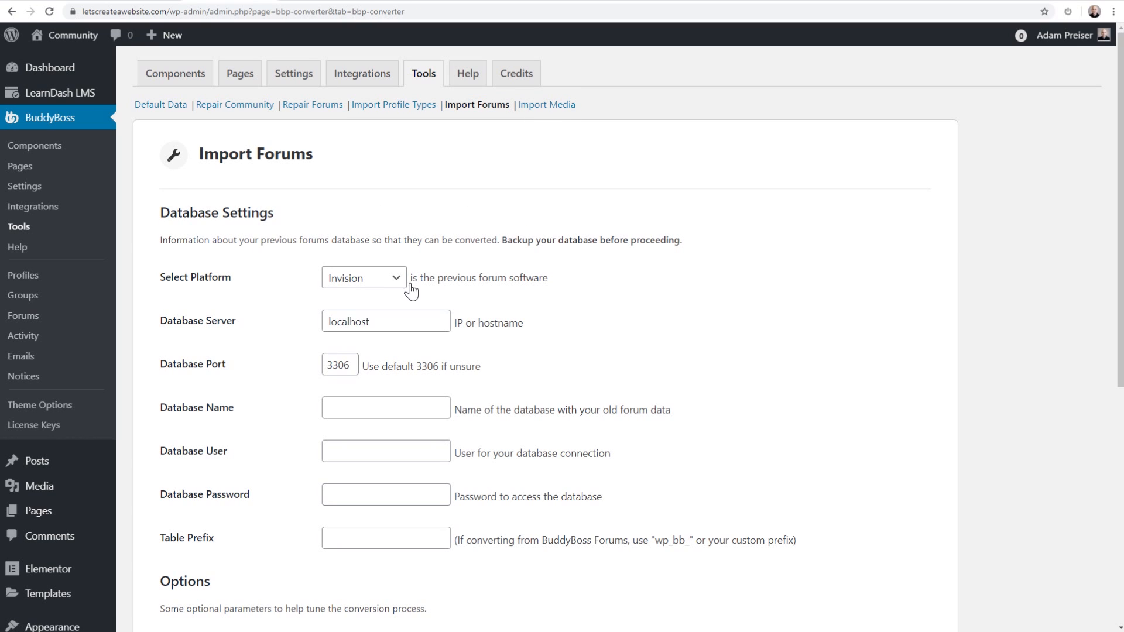
left_click(396, 279)
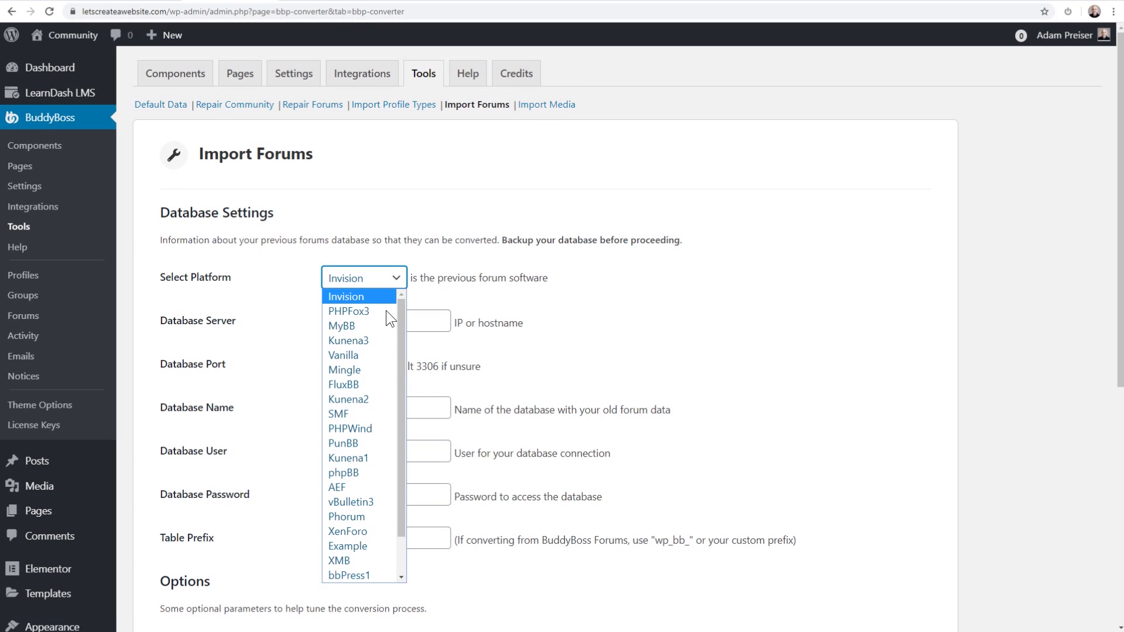
scroll(361, 376, "down", 1)
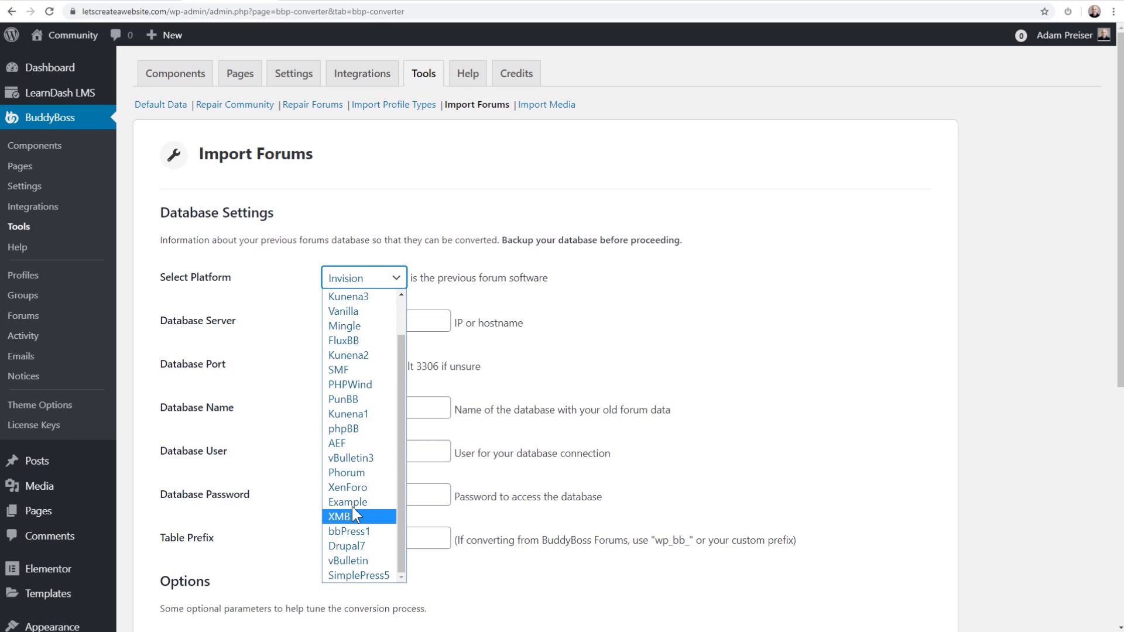
left_click(266, 255)
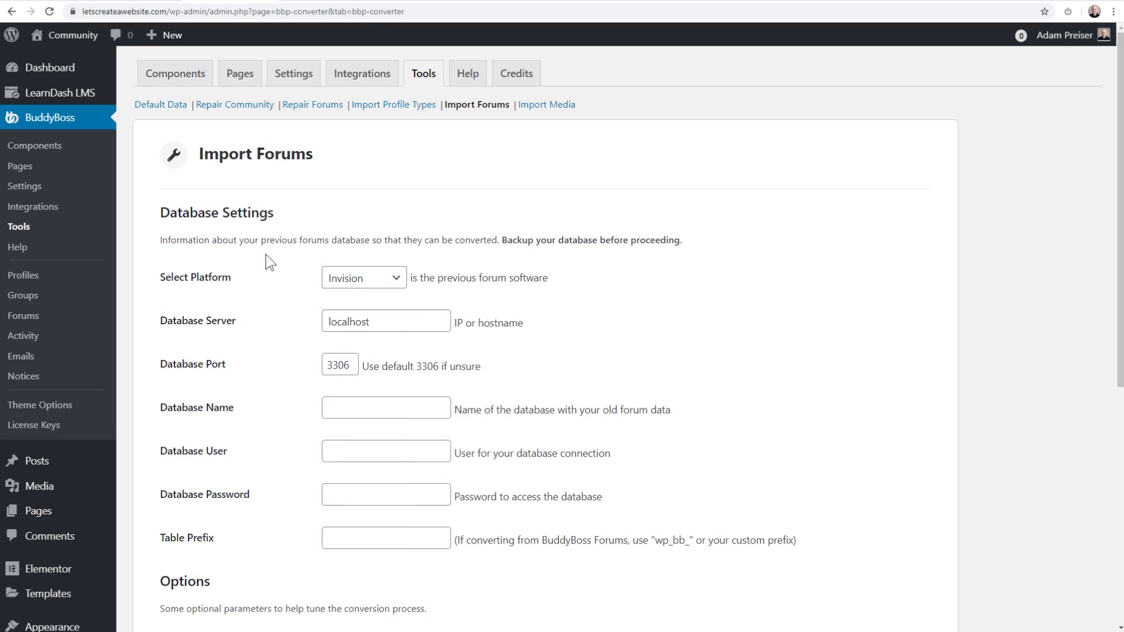
scroll(266, 255, "down", 7)
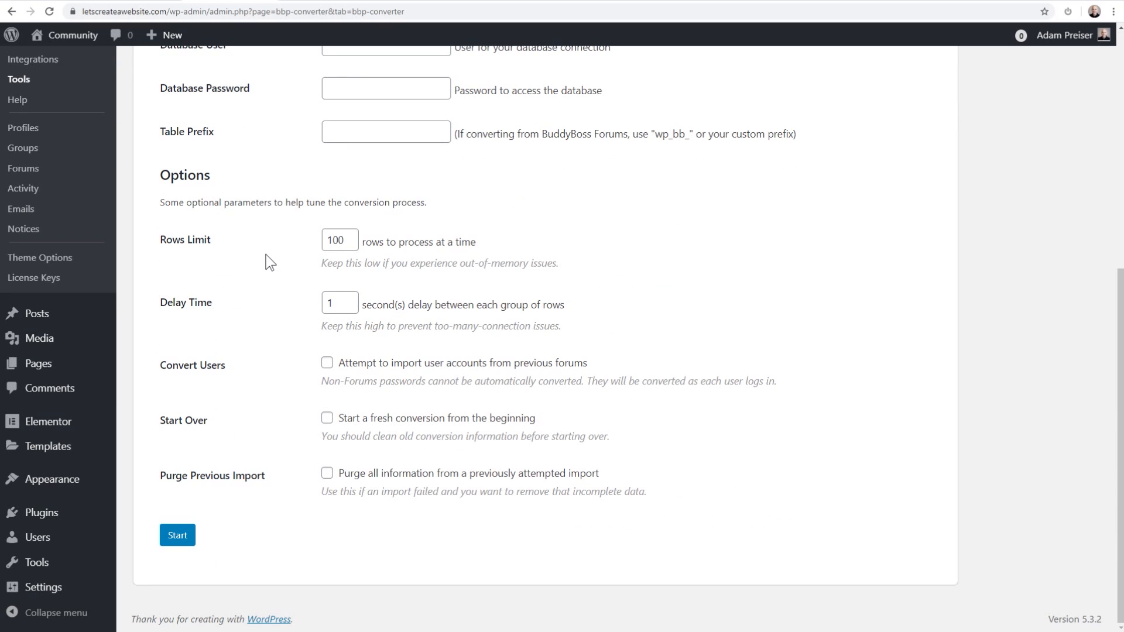
scroll(266, 254, "up", 7)
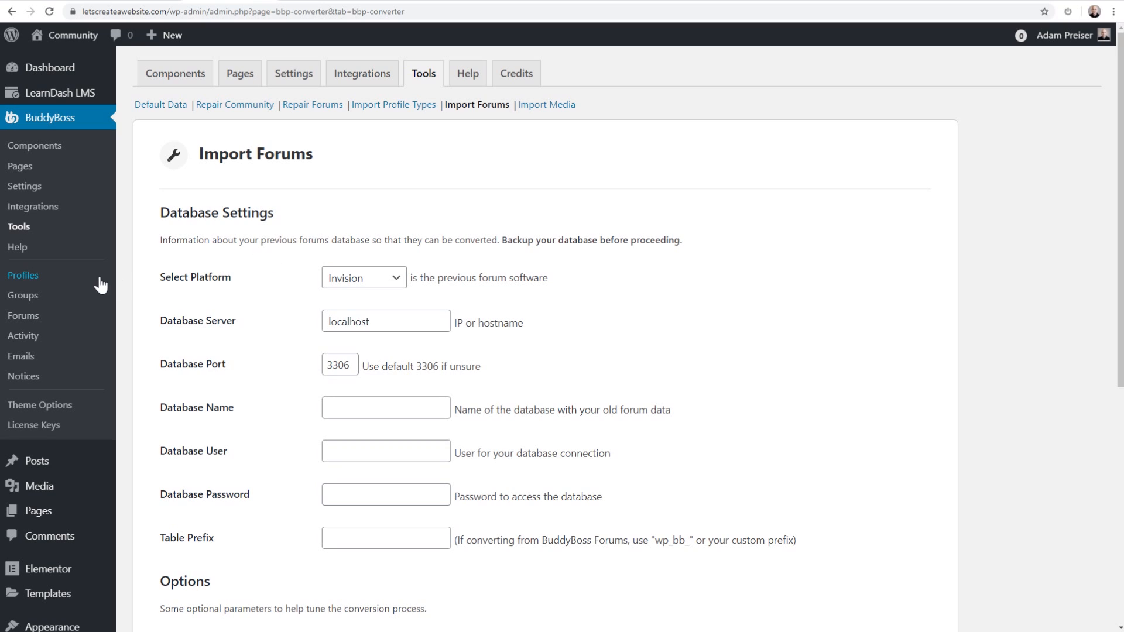
Step: Start a new profile field in the Details field set and review the available field types
left_click(26, 279)
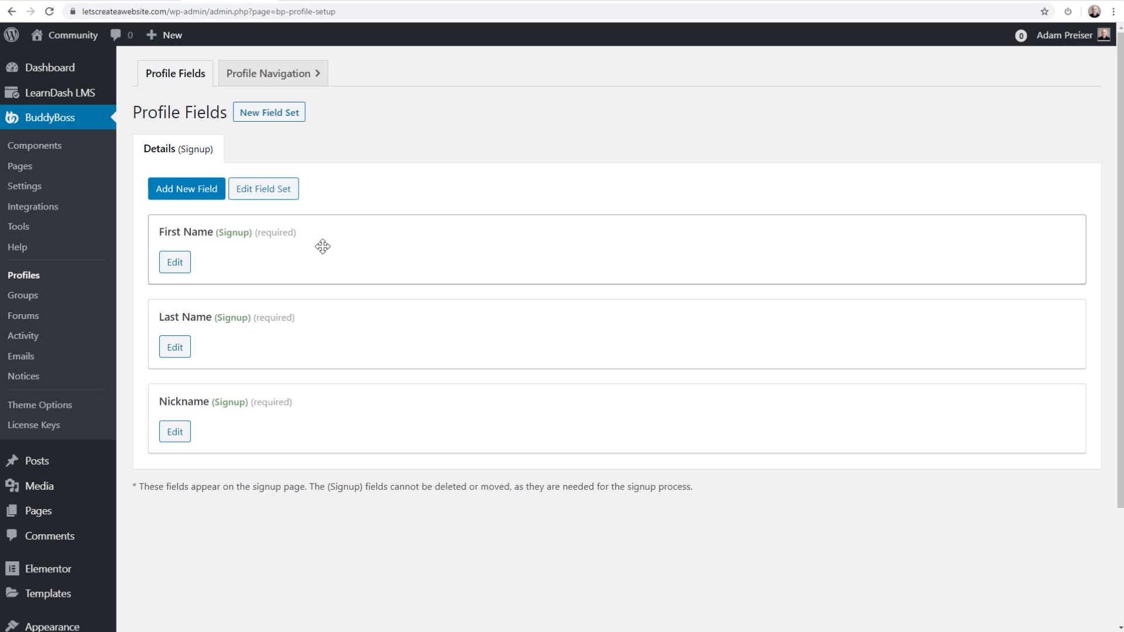
left_click(184, 194)
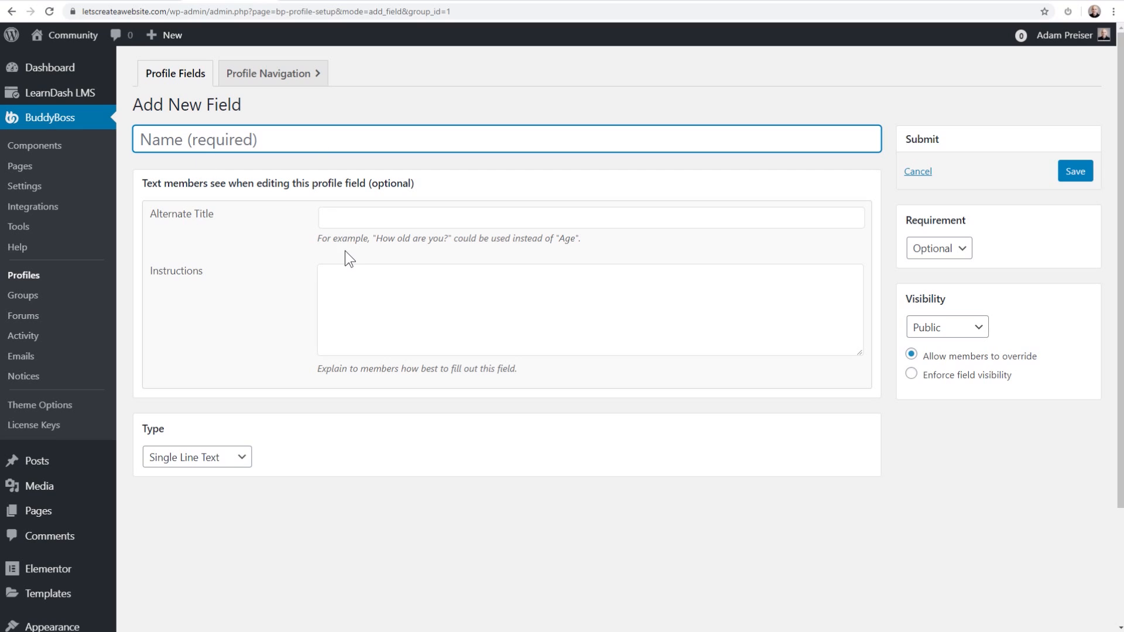
left_click(208, 459)
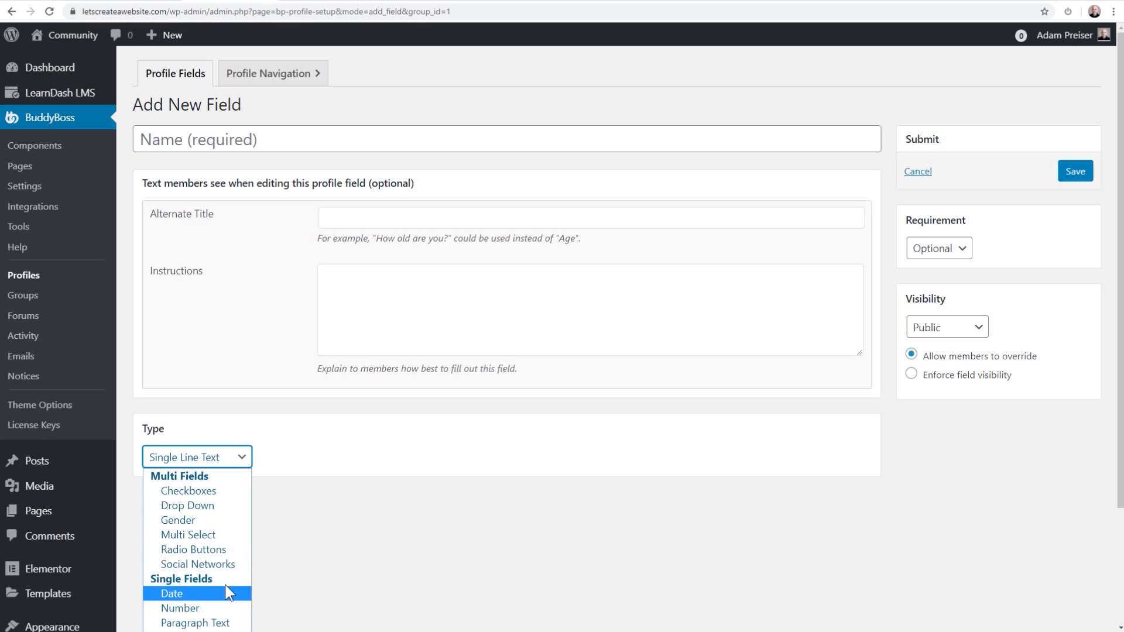
left_click(311, 501)
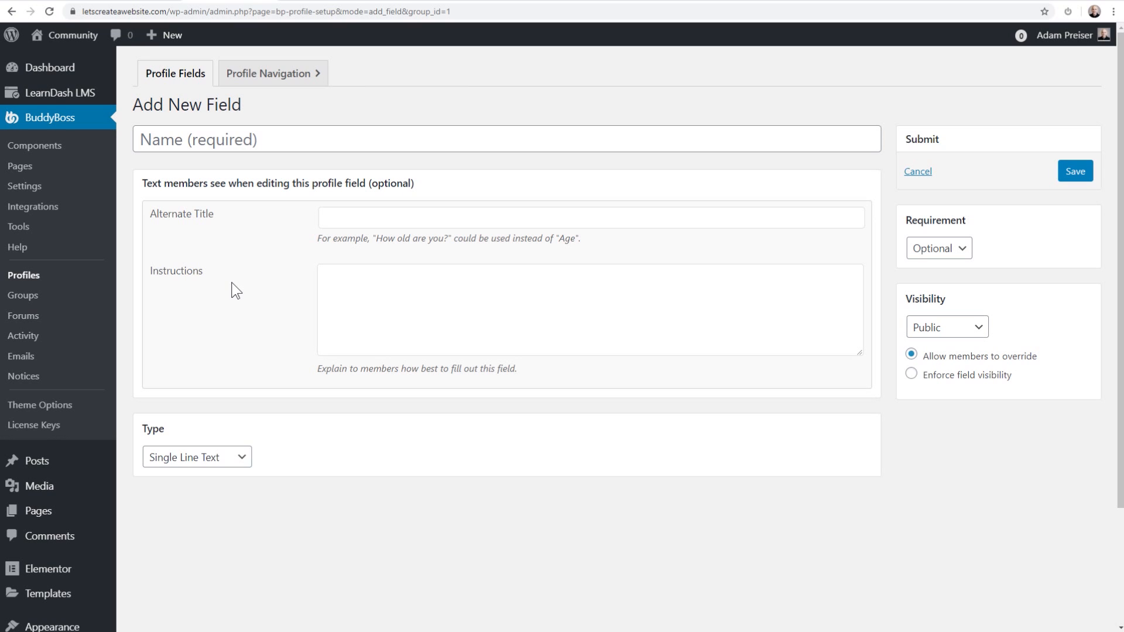
Step: Name the new profile field Industry and keep its requirement set to Optional
left_click(248, 146)
type("Industry")
left_click(651, 185)
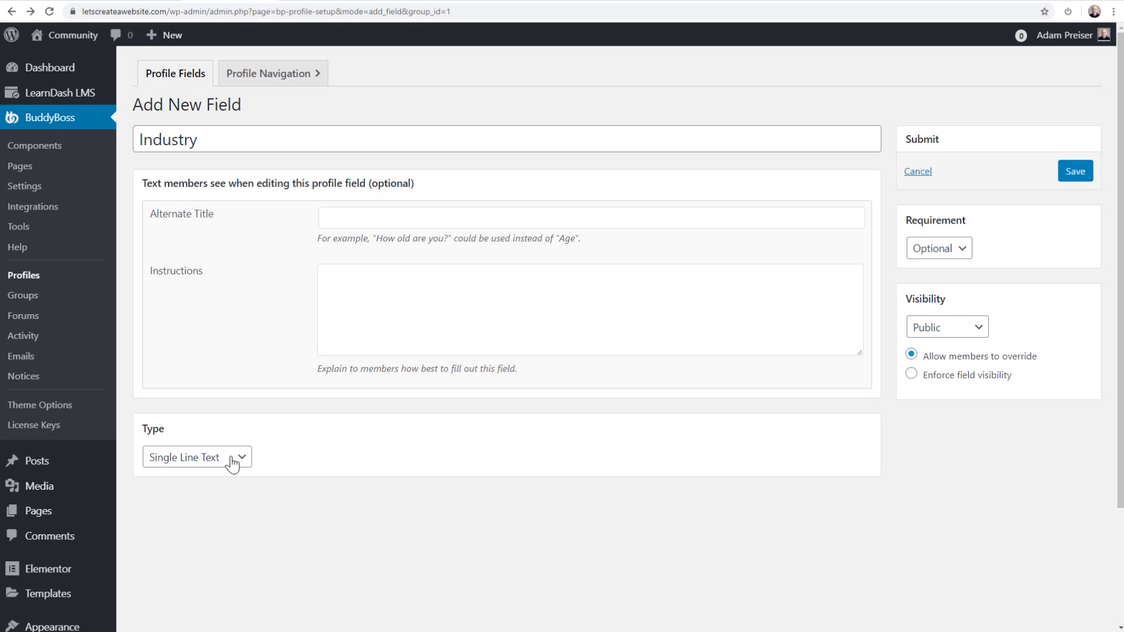
left_click(957, 255)
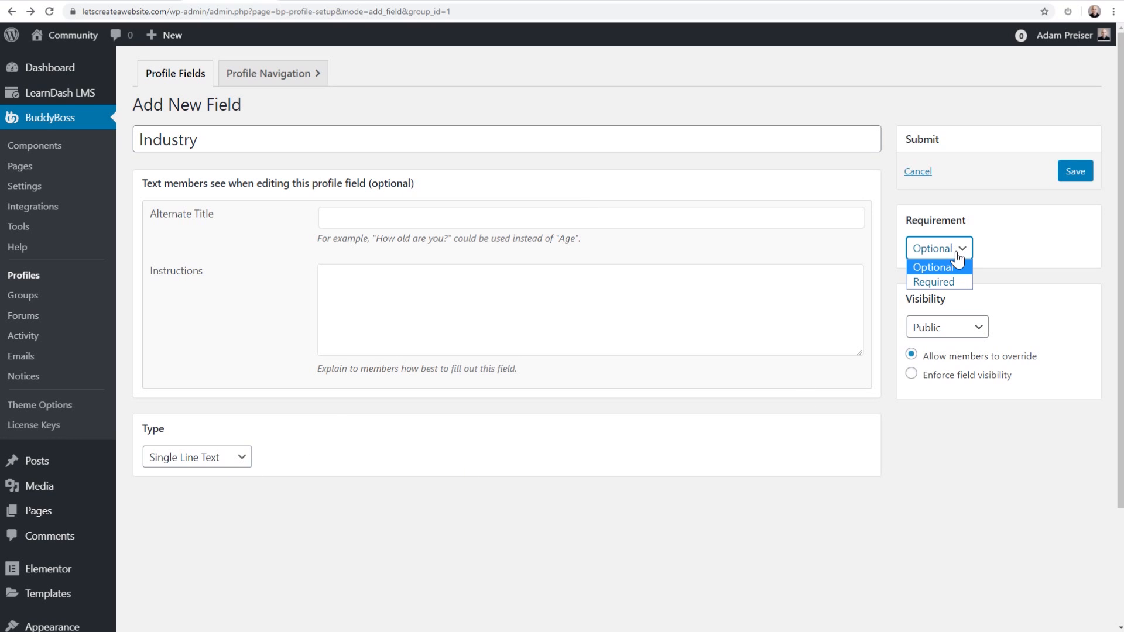
left_click(953, 263)
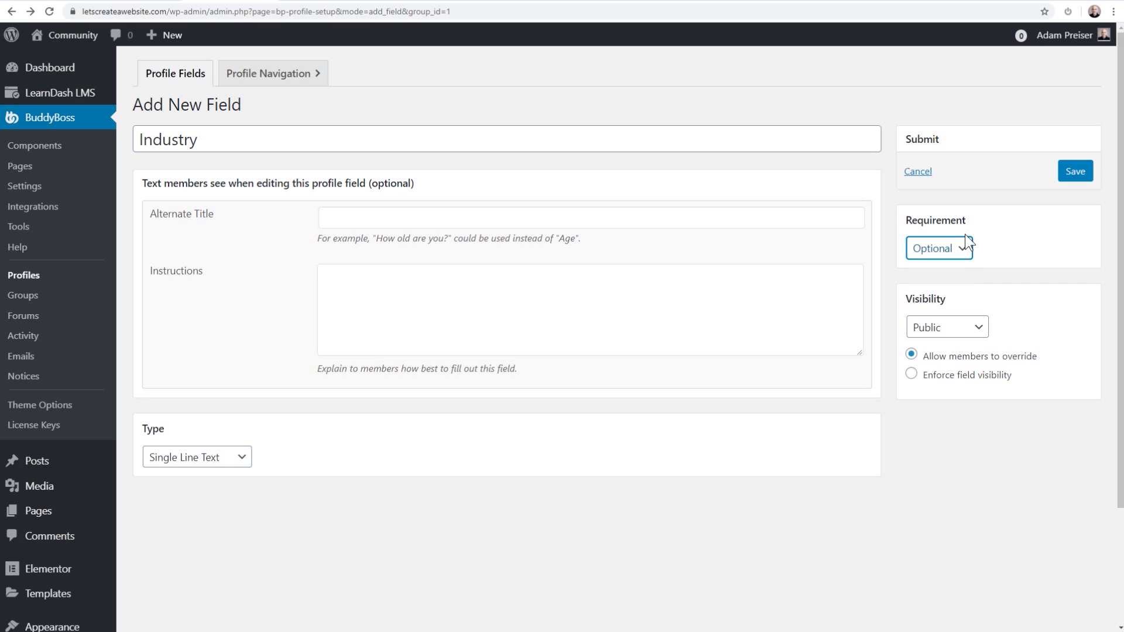
Step: Review the visibility choices, save the Industry field as Public, and return to the profile fields list
left_click(973, 329)
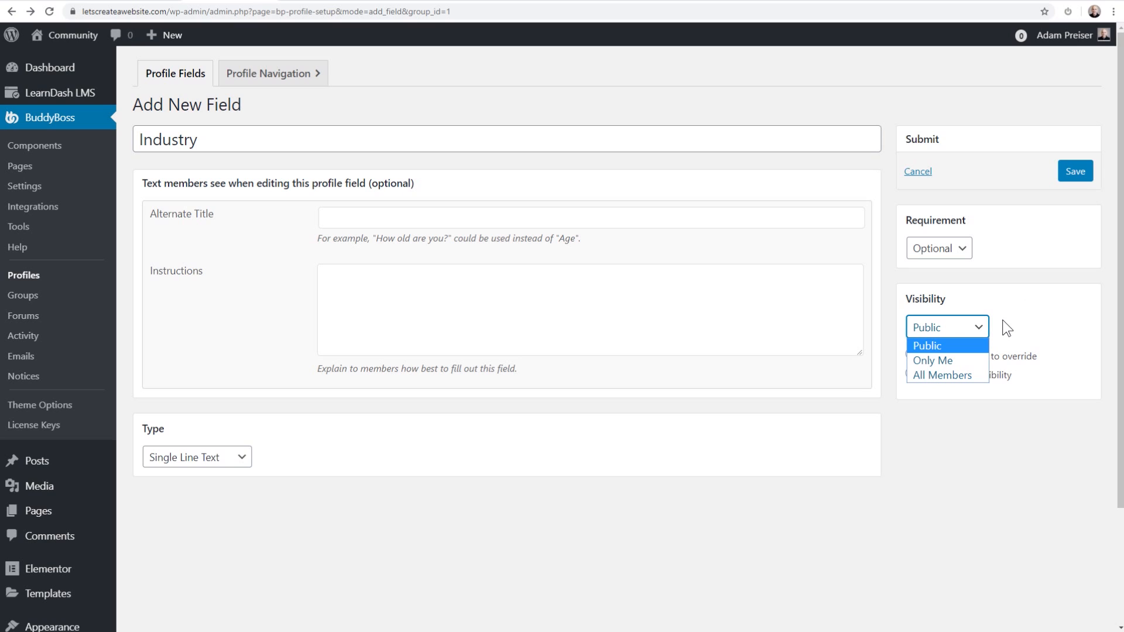
left_click(1021, 289)
left_click(975, 337)
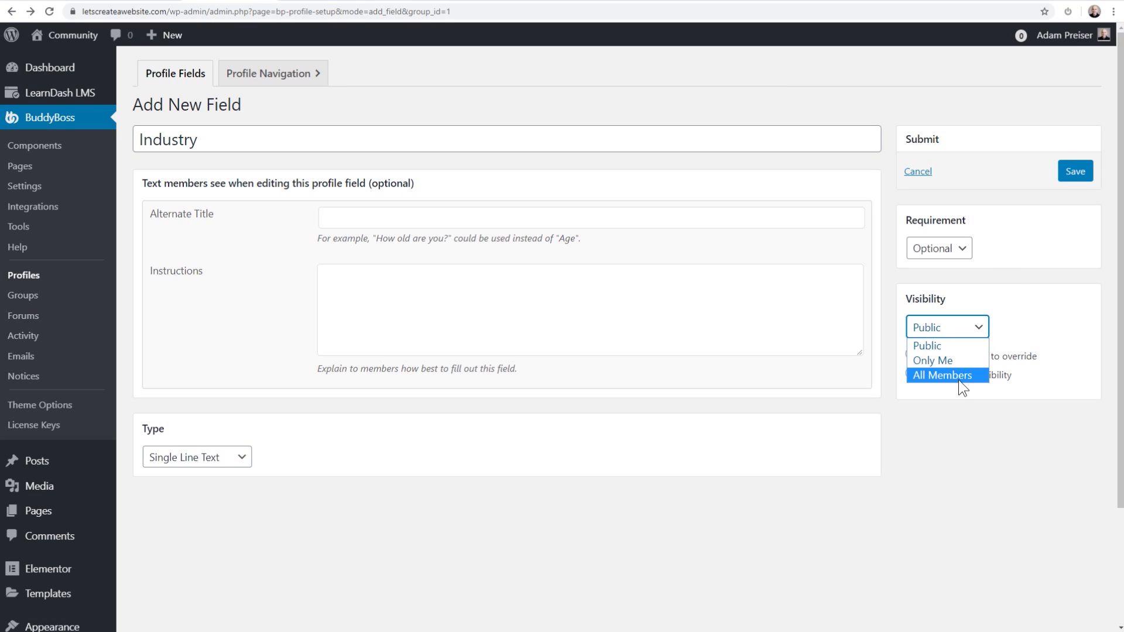
left_click(1043, 317)
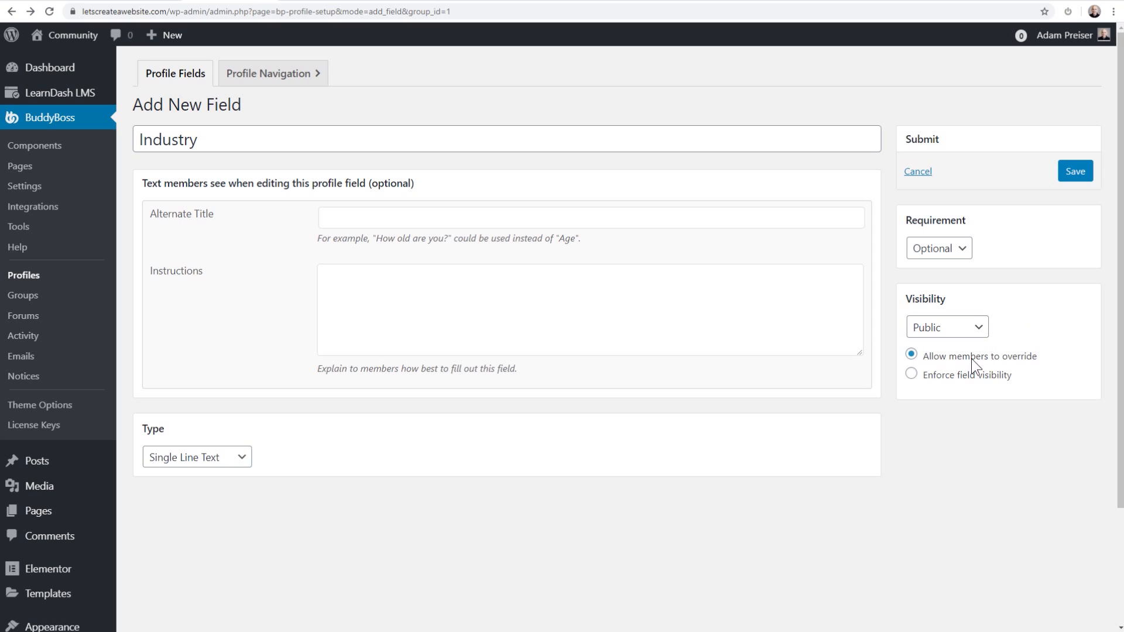
left_click(1073, 176)
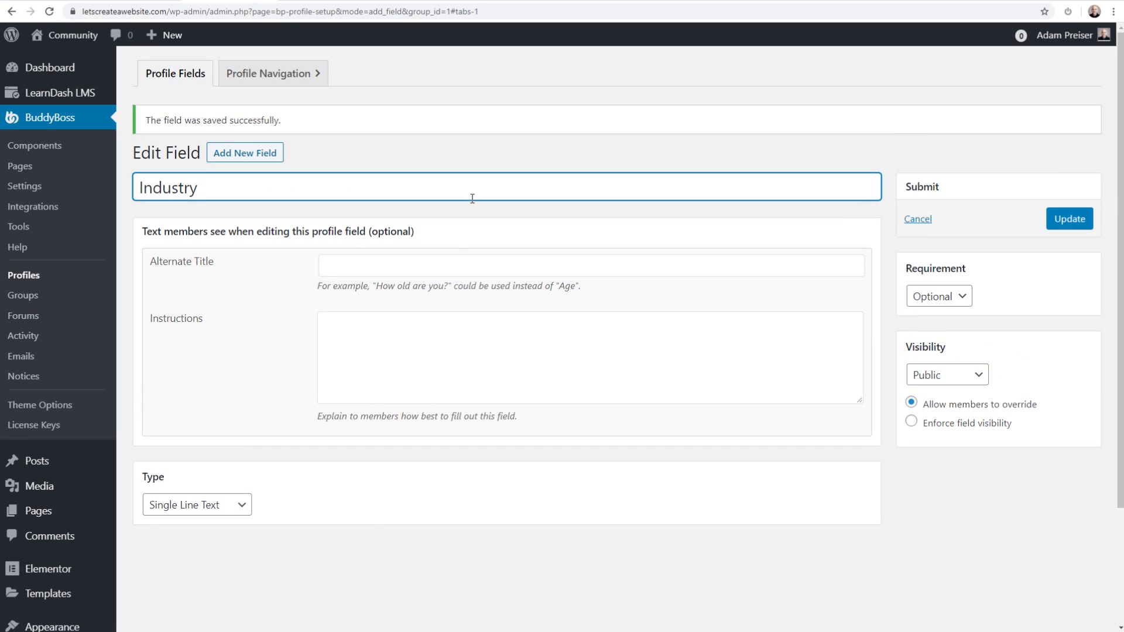
left_click(179, 79)
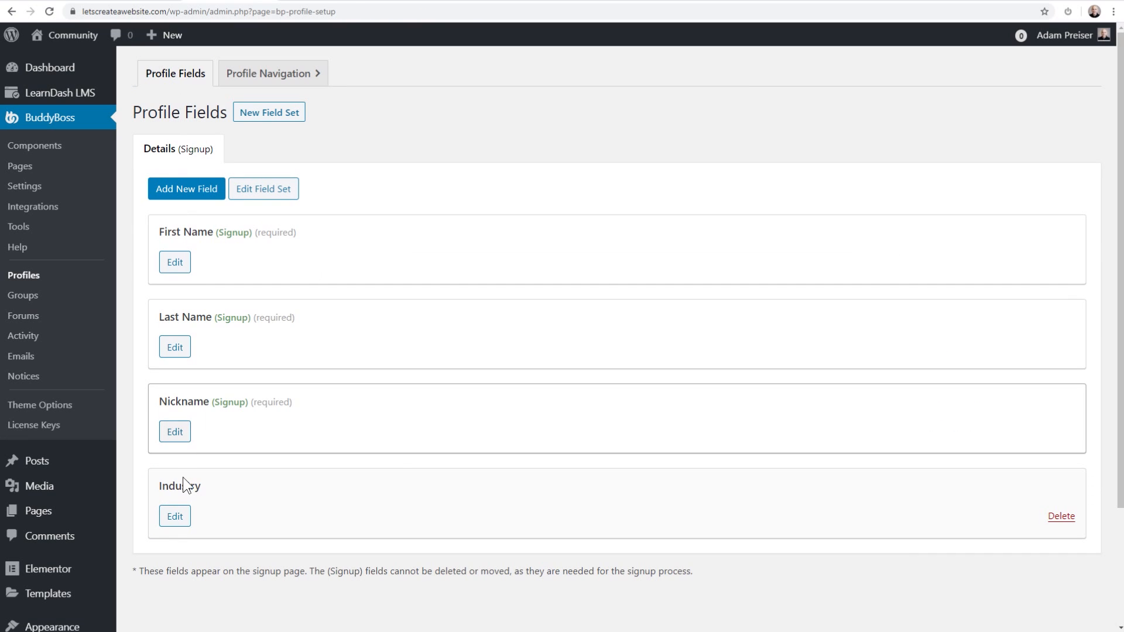
Step: In the profile navigation settings, move Forums directly after Profile and check the Forums tab in a member profile preview
mouse_move(275, 512)
left_mouse_down()
mouse_move(276, 204)
mouse_move(268, 504)
left_mouse_up()
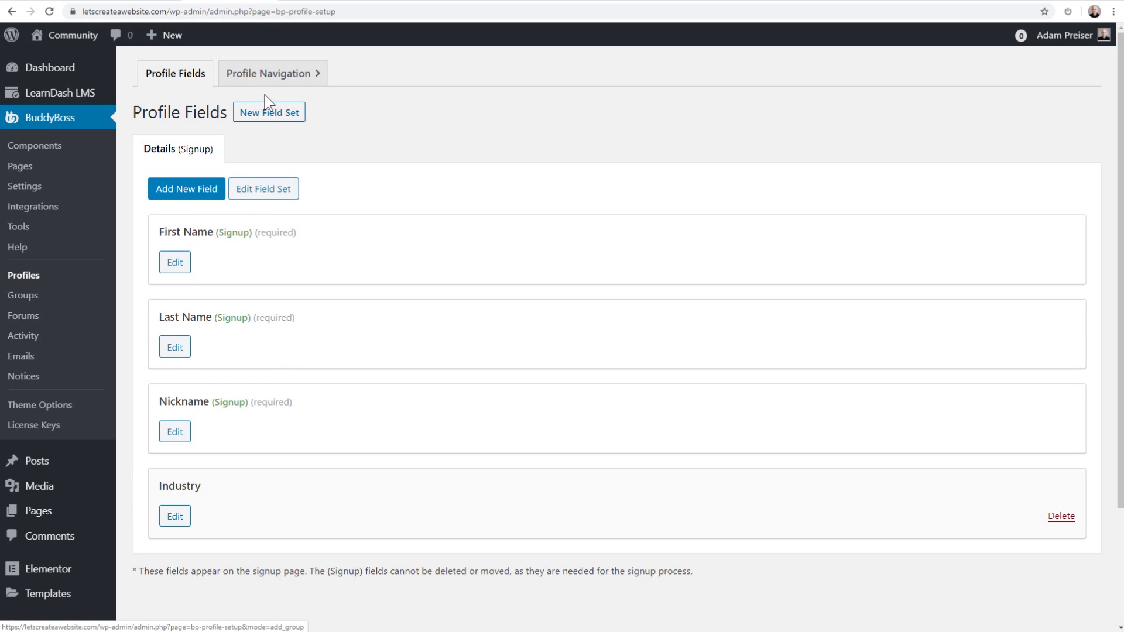
left_click(252, 82)
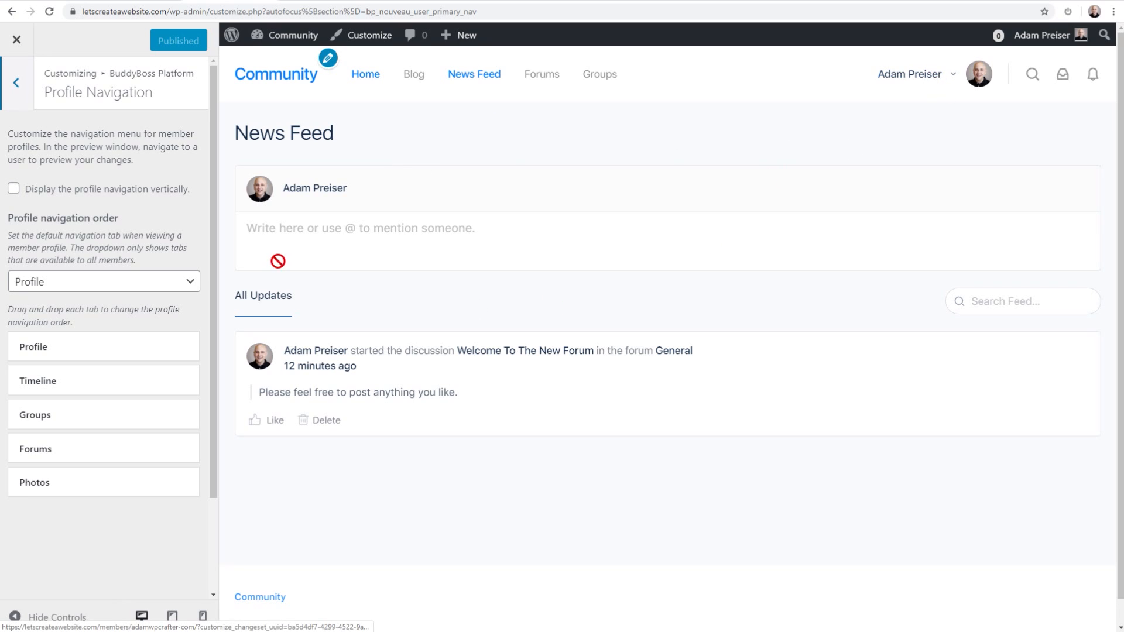
left_click(294, 188)
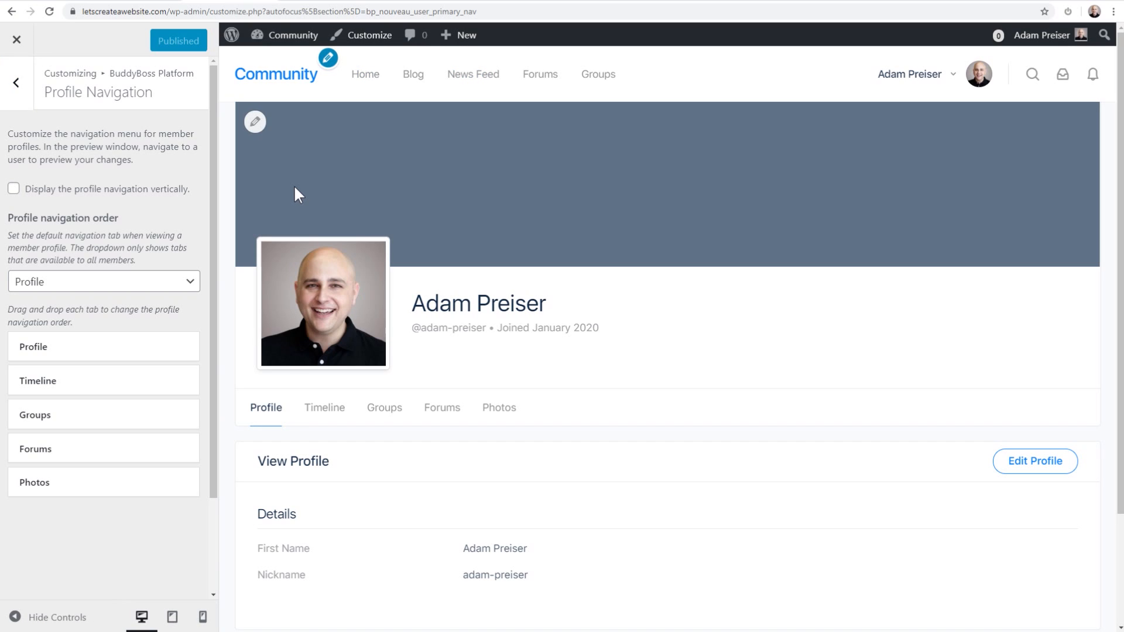
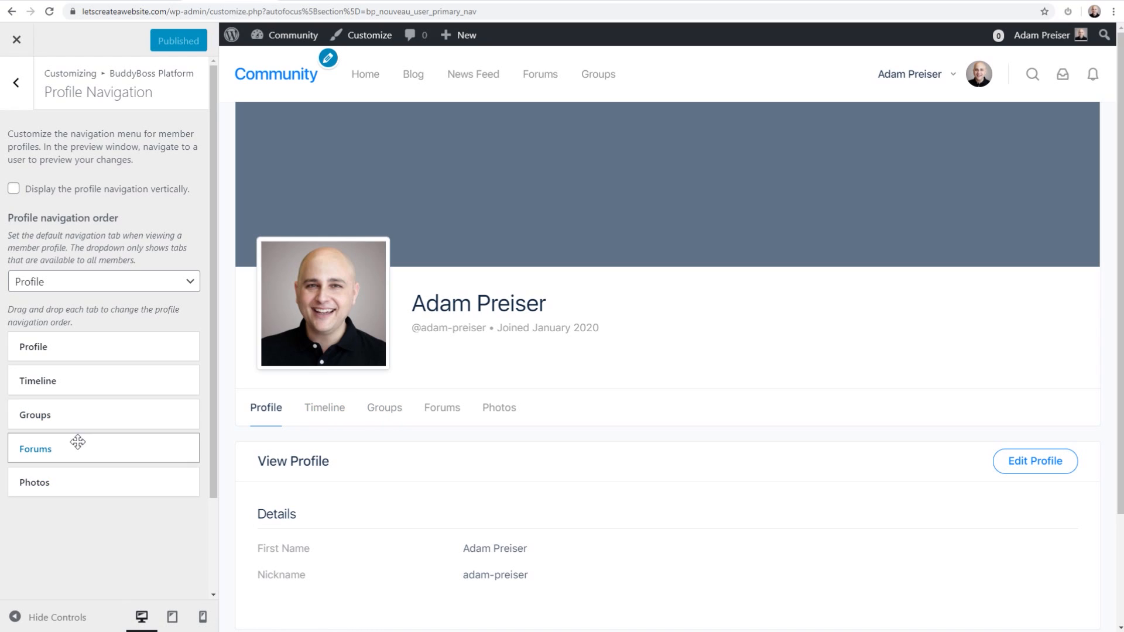
left_click_drag(77, 451, 86, 373)
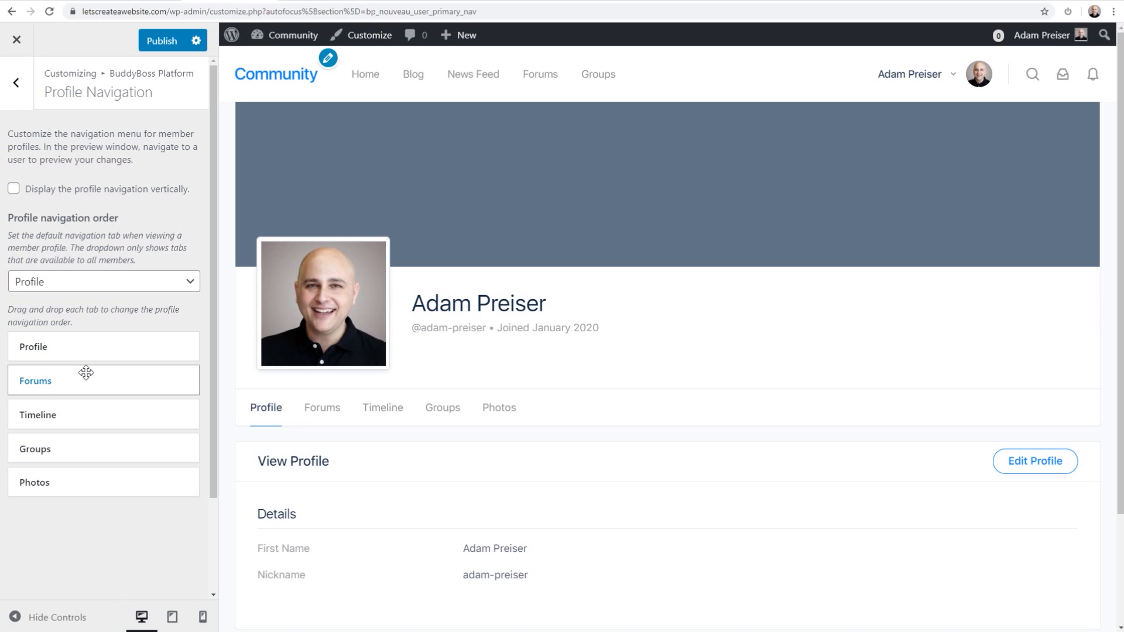
left_click(323, 410)
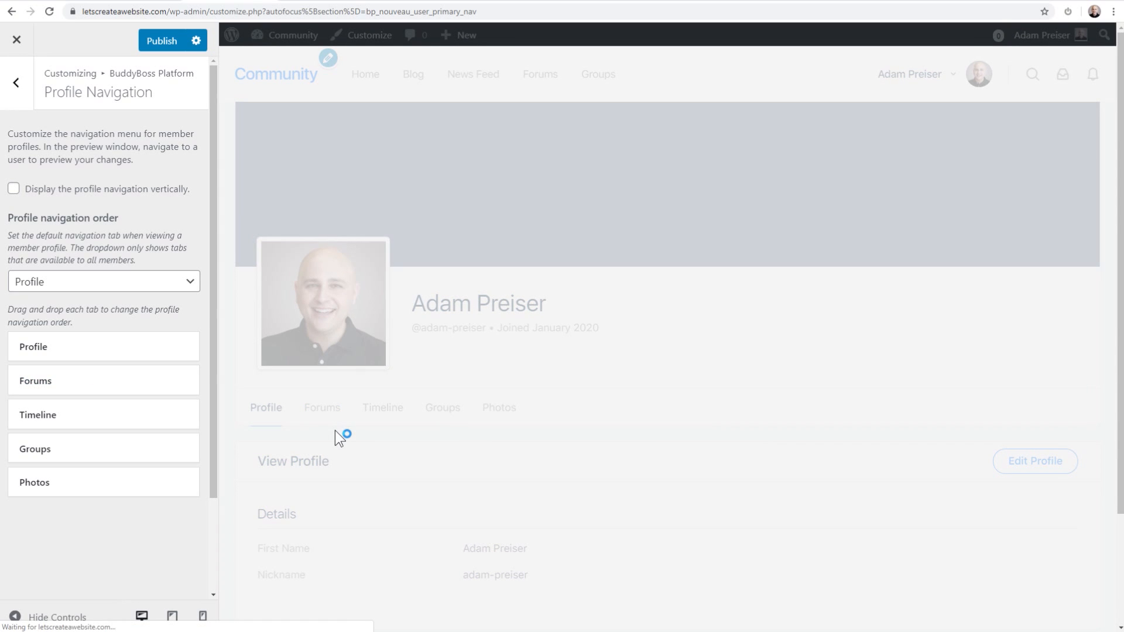
scroll(339, 430, "down", 3)
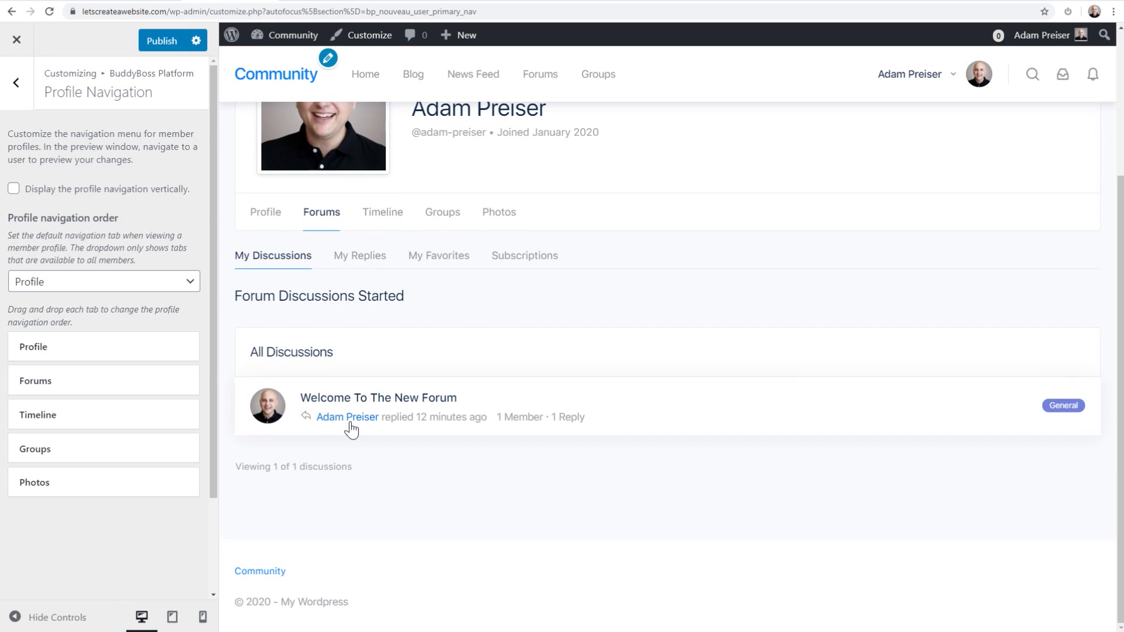
scroll(388, 451, "up", 2)
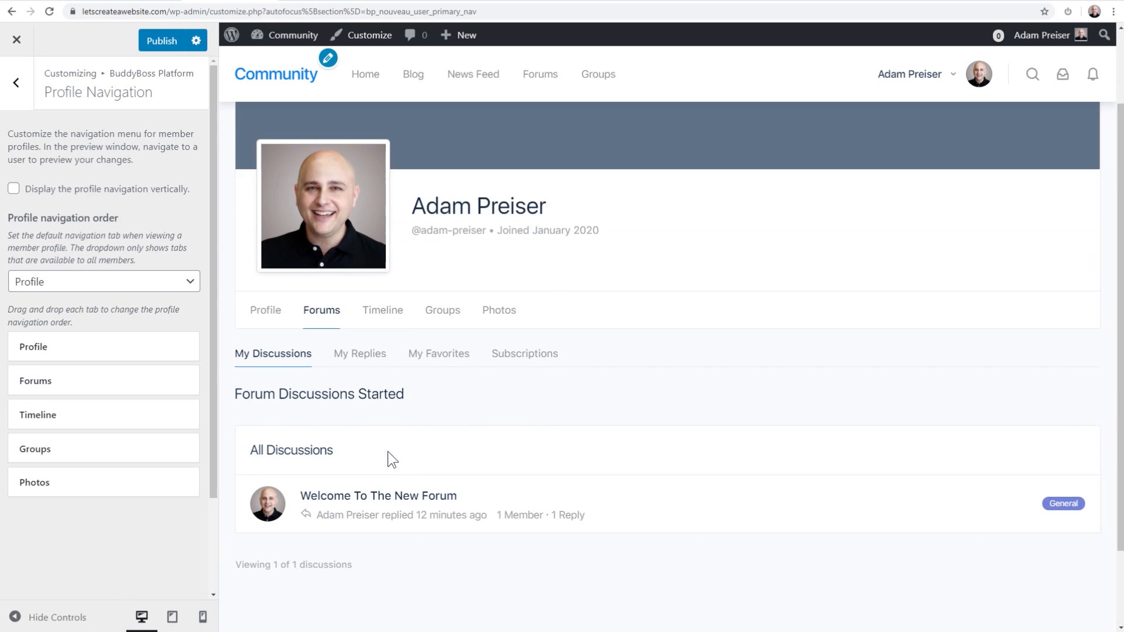
scroll(388, 451, "up", 2)
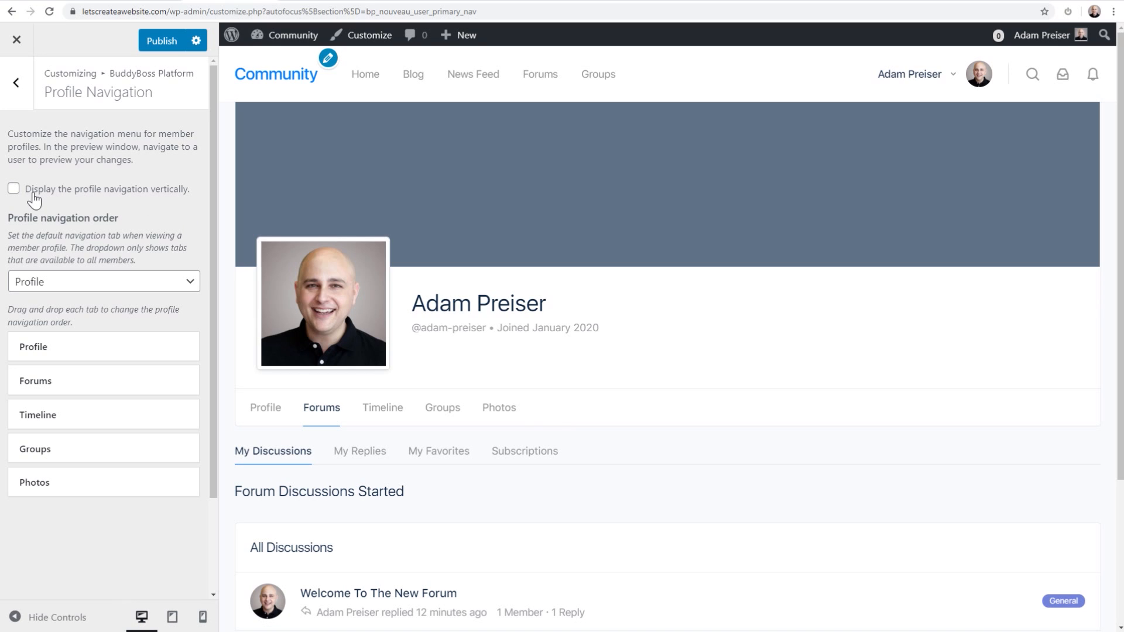
Step: Display the profile navigation vertically, try its tabs in the member profile preview, and publish the changes
left_click(14, 190)
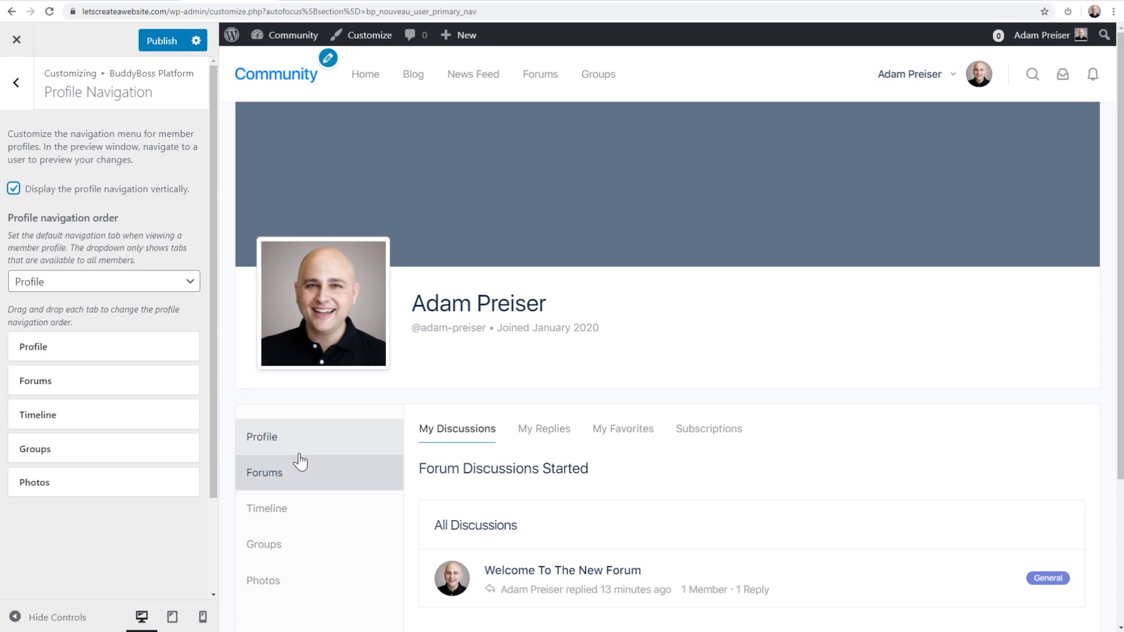
scroll(347, 455, "down", 2)
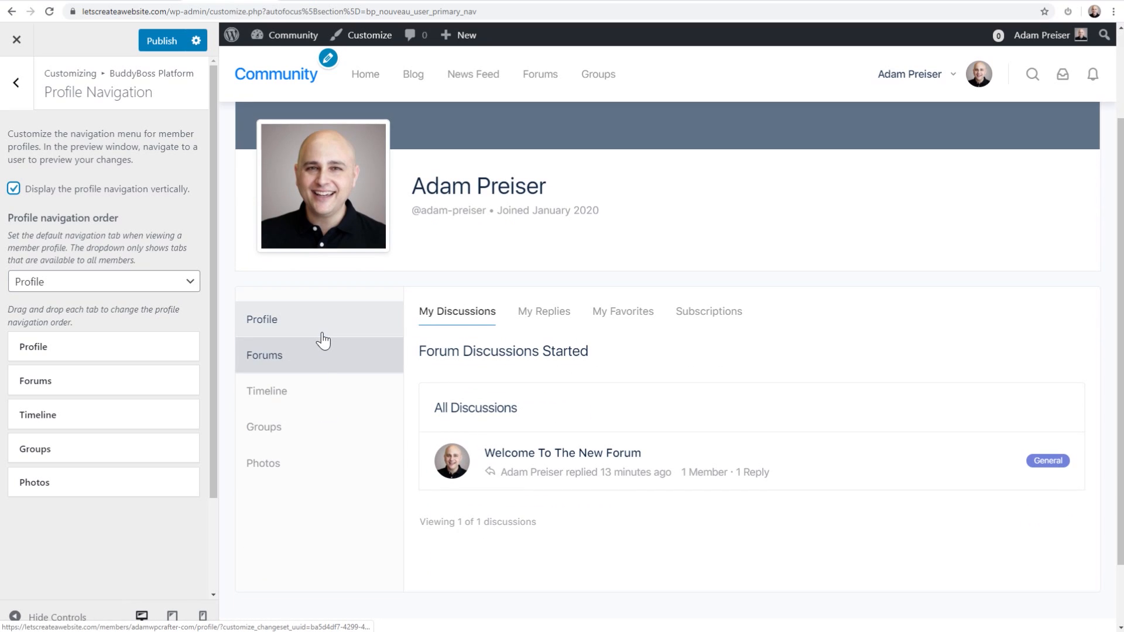
left_click(321, 391)
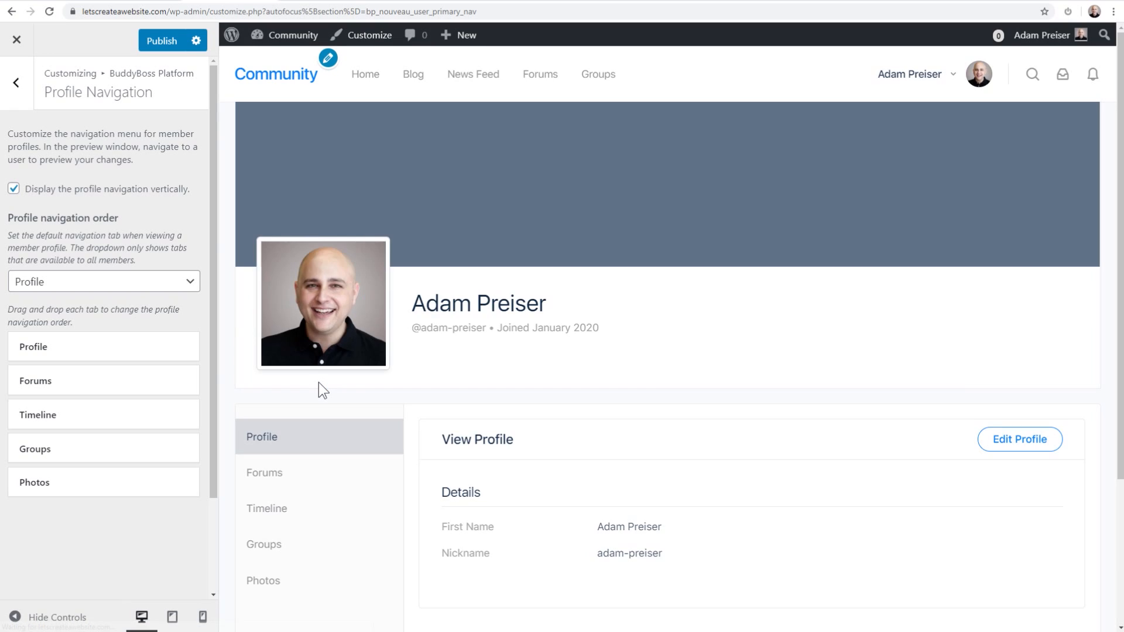
scroll(320, 389, "down", 1)
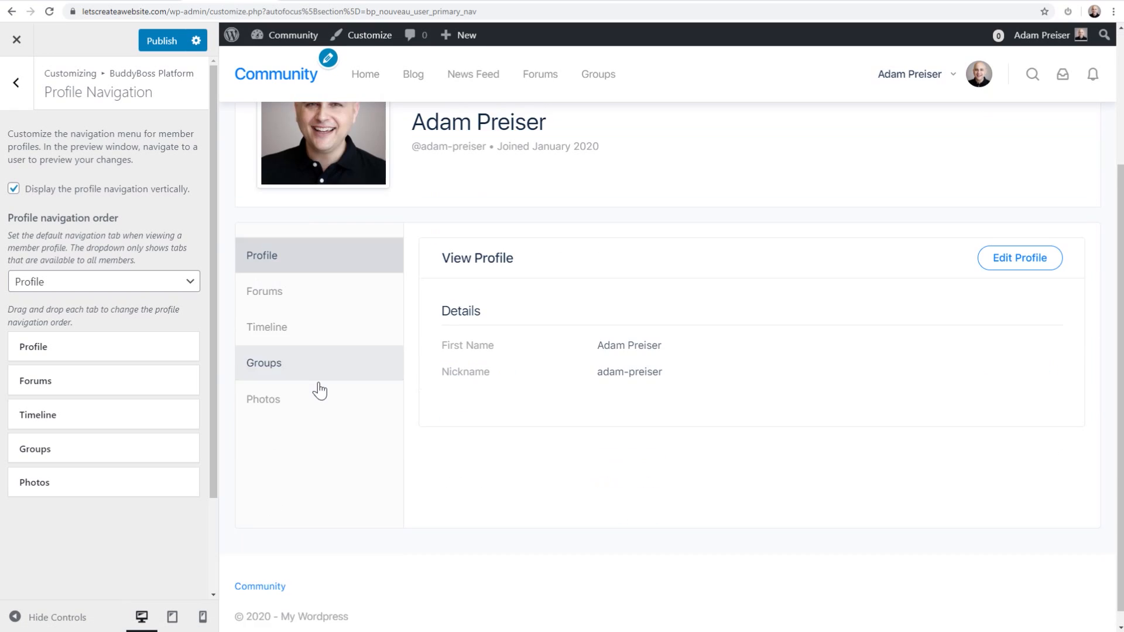
left_click(317, 288)
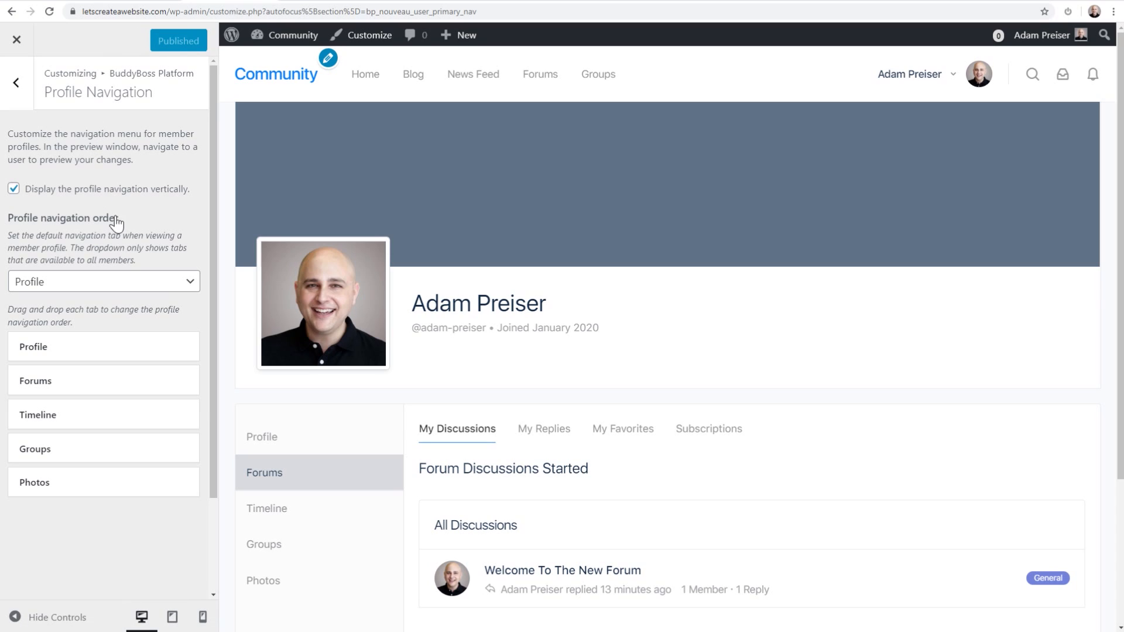
Step: Review the choices for the default profile tab, leave it on Profile, and return to the profile fields list
left_click(175, 281)
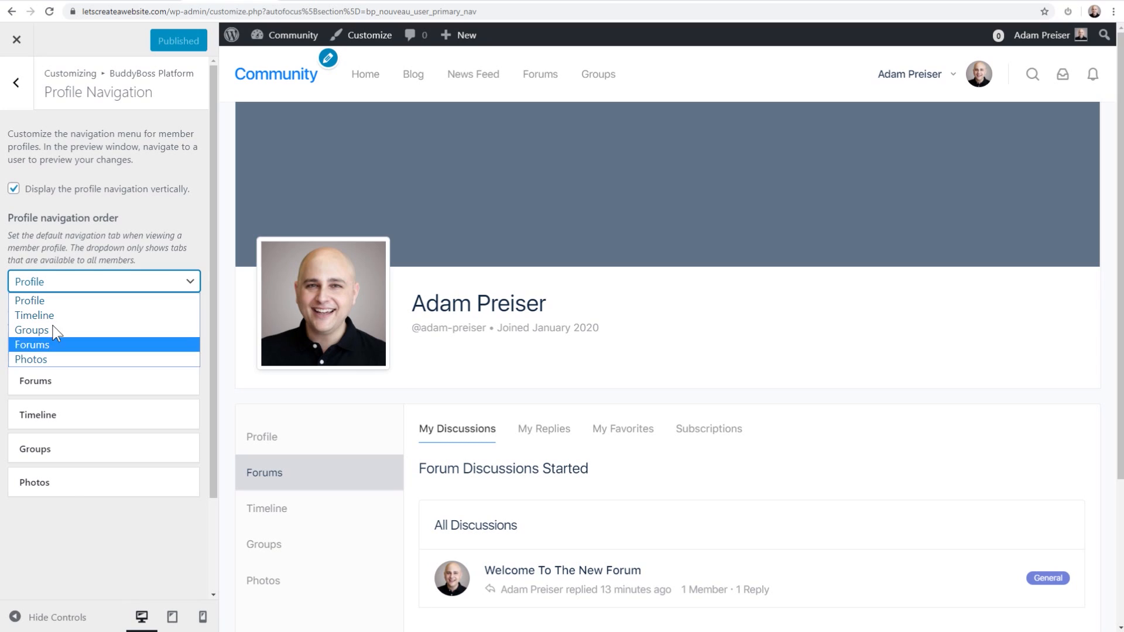
left_click(91, 224)
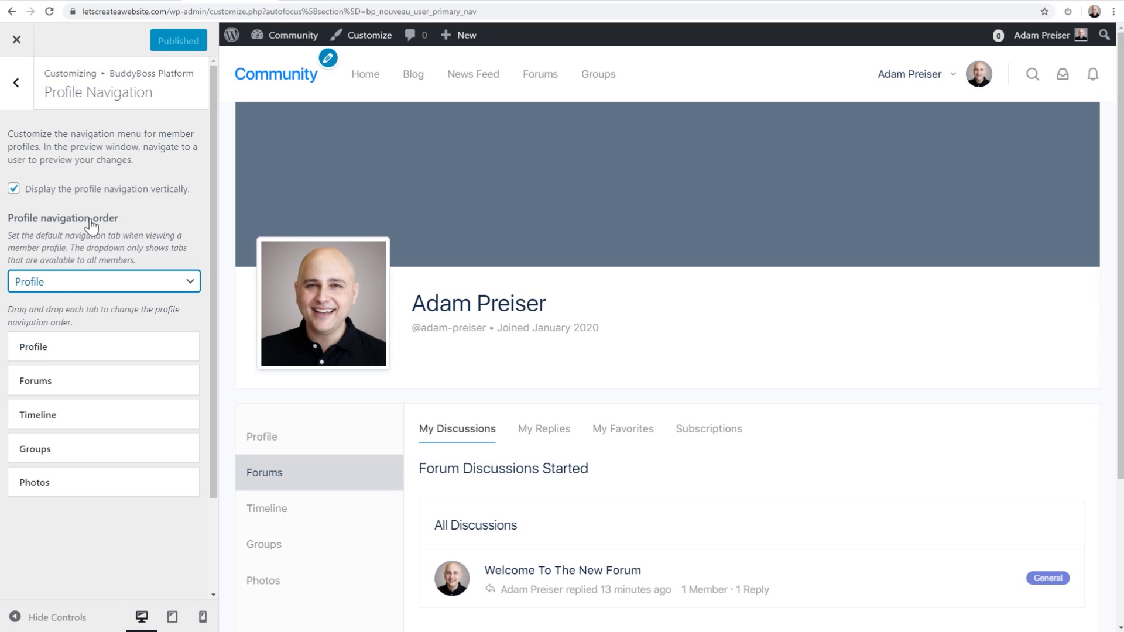
left_click(15, 38)
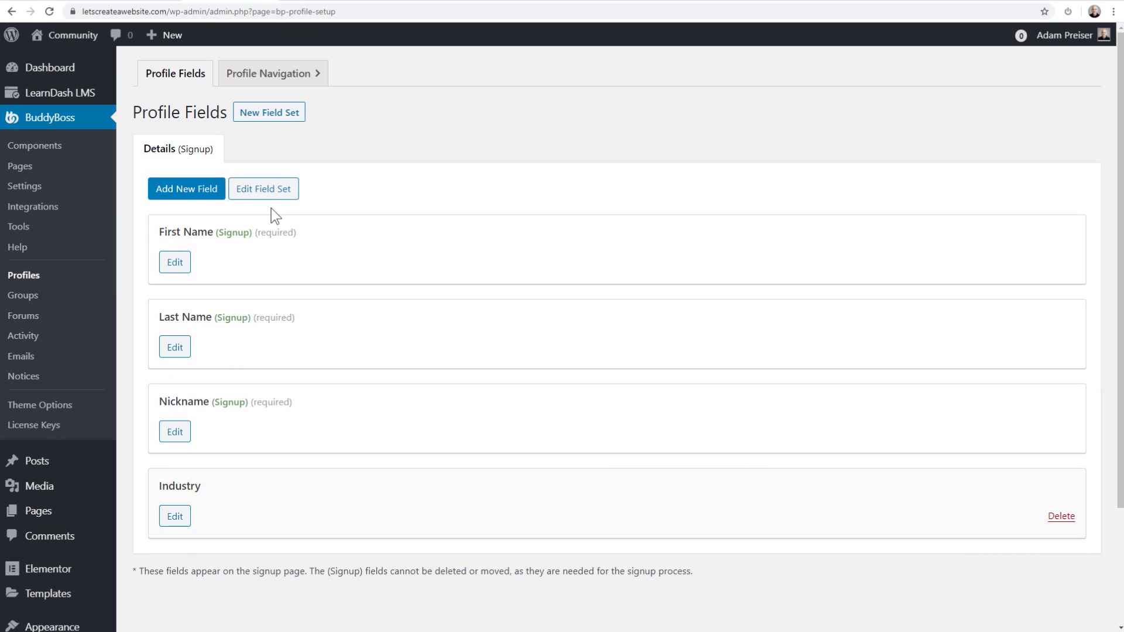
Step: Create and publish a group named Website Creators, described as "A group for website creators to share their knowledge and support each-other."
left_click(23, 296)
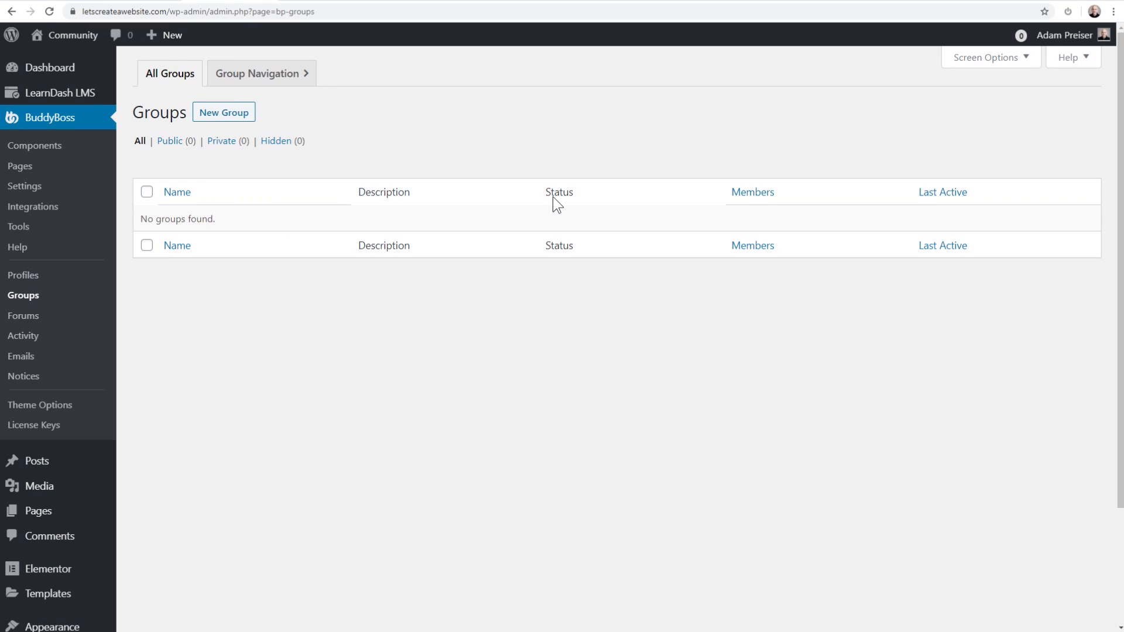
left_click(234, 116)
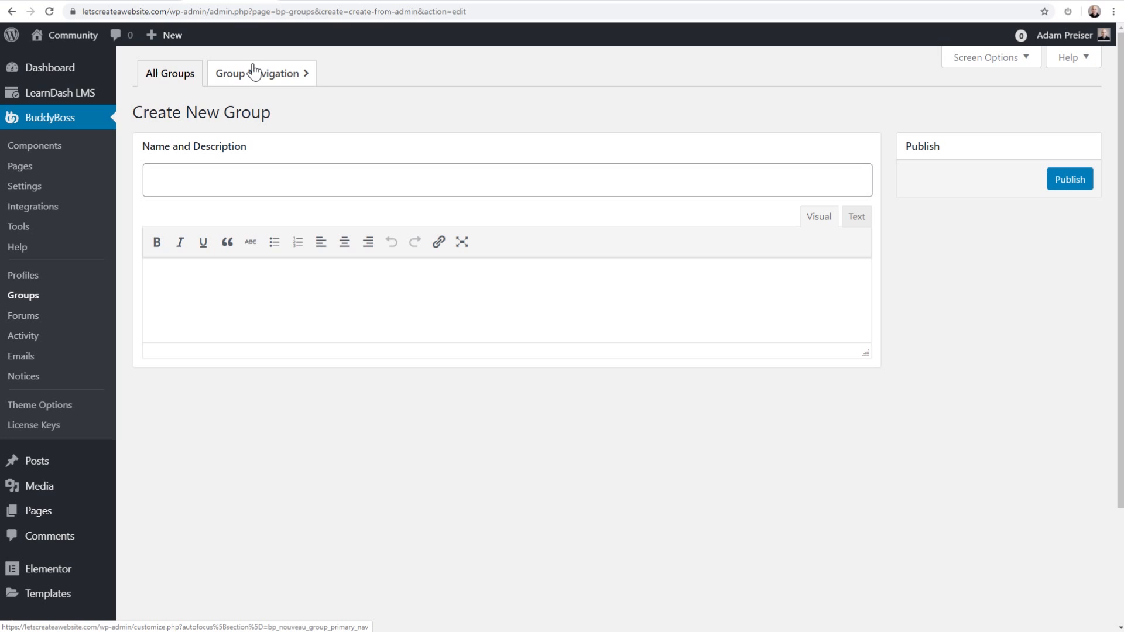
left_click(193, 173)
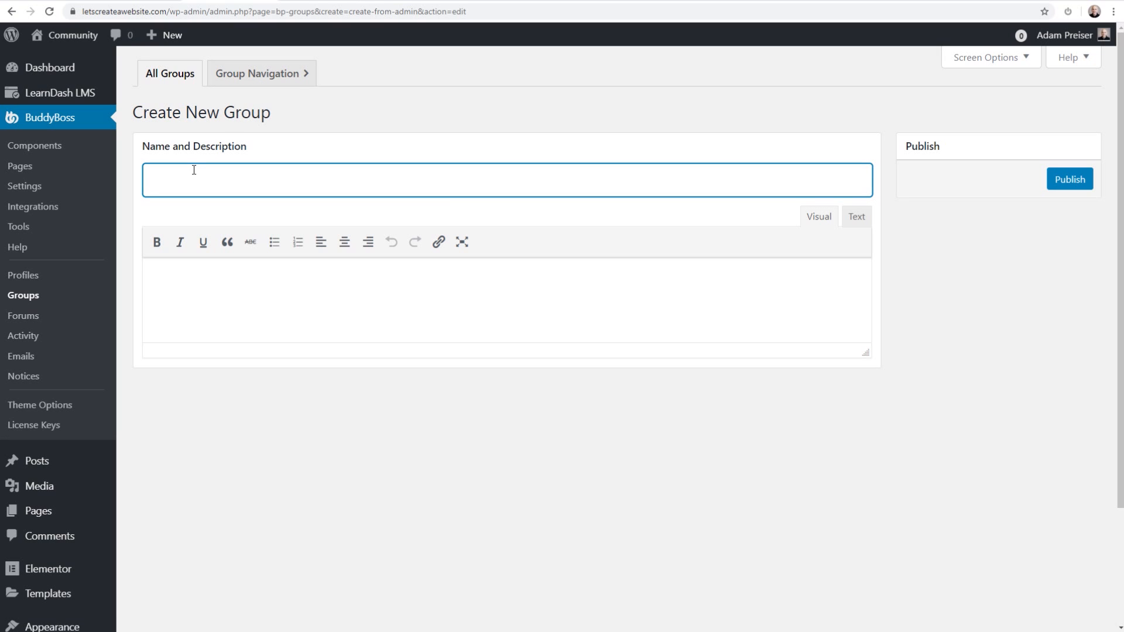
type("Website Creators")
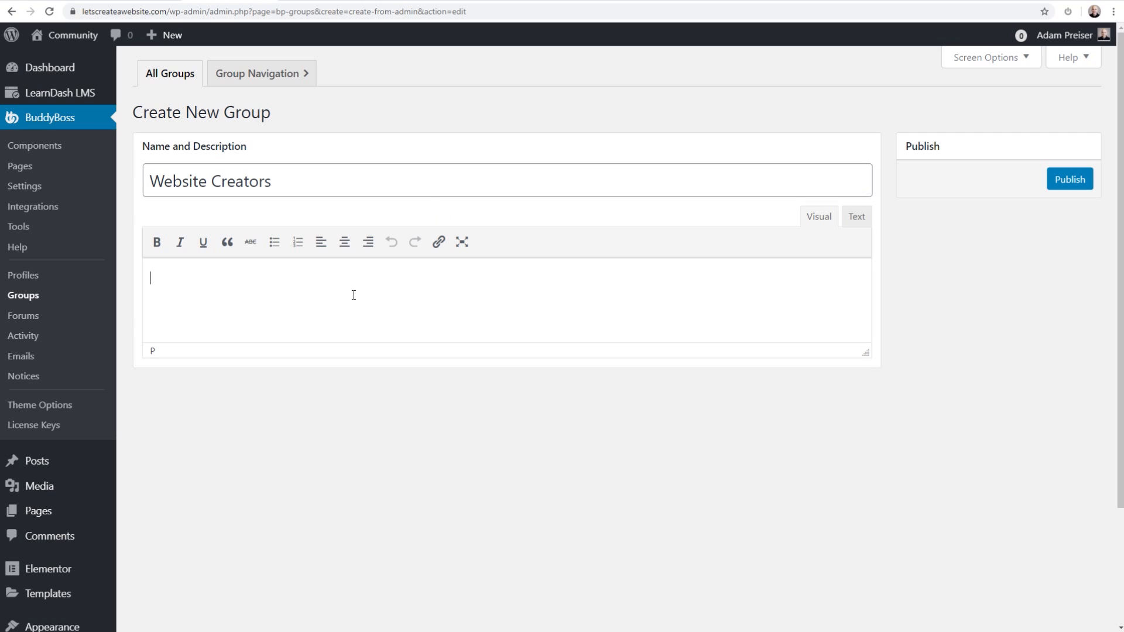
type("A group for website creators to share their knowledge and support each-other.")
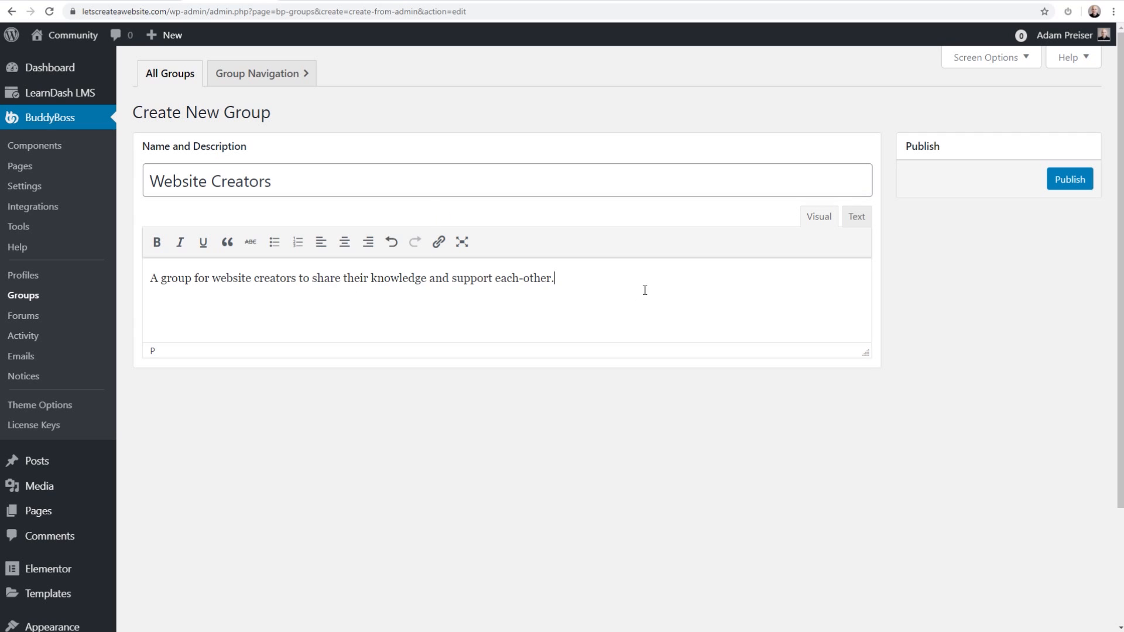
left_click(1065, 181)
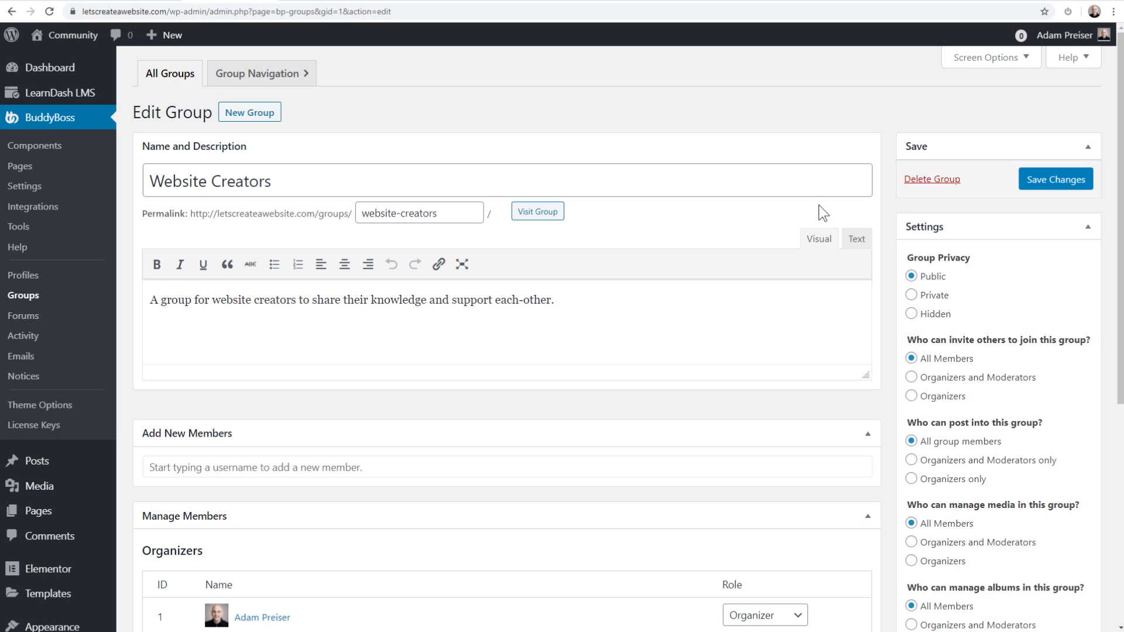
Step: Examine the Website Creators group's name, new-member entry and member management, including the roles and actions available for an organizer
left_click(282, 183)
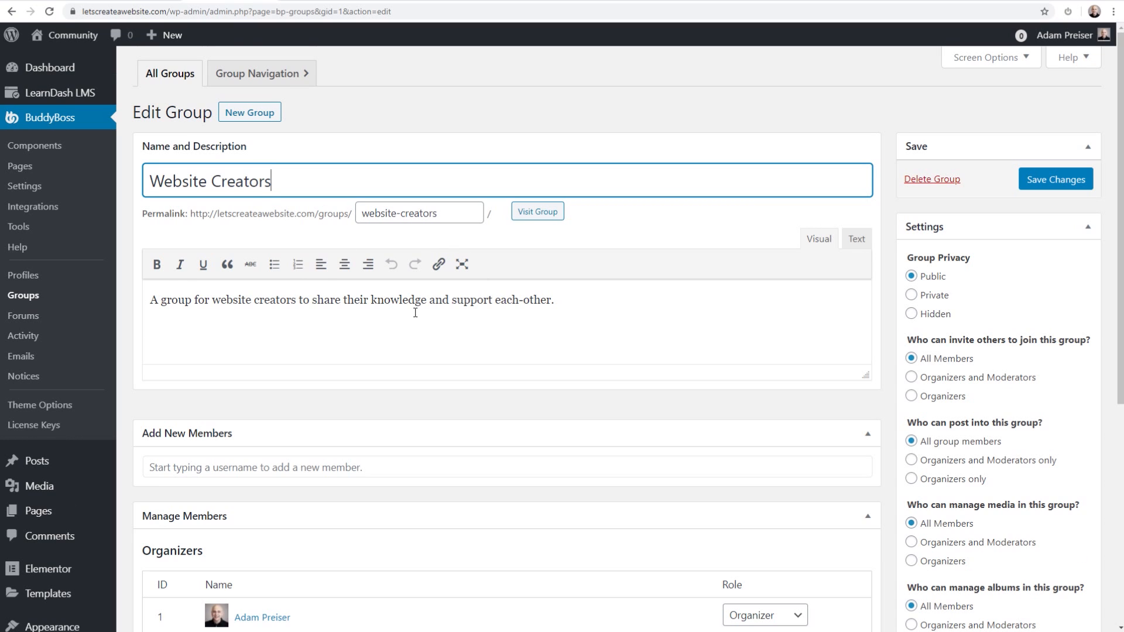
scroll(415, 312, "down", 3)
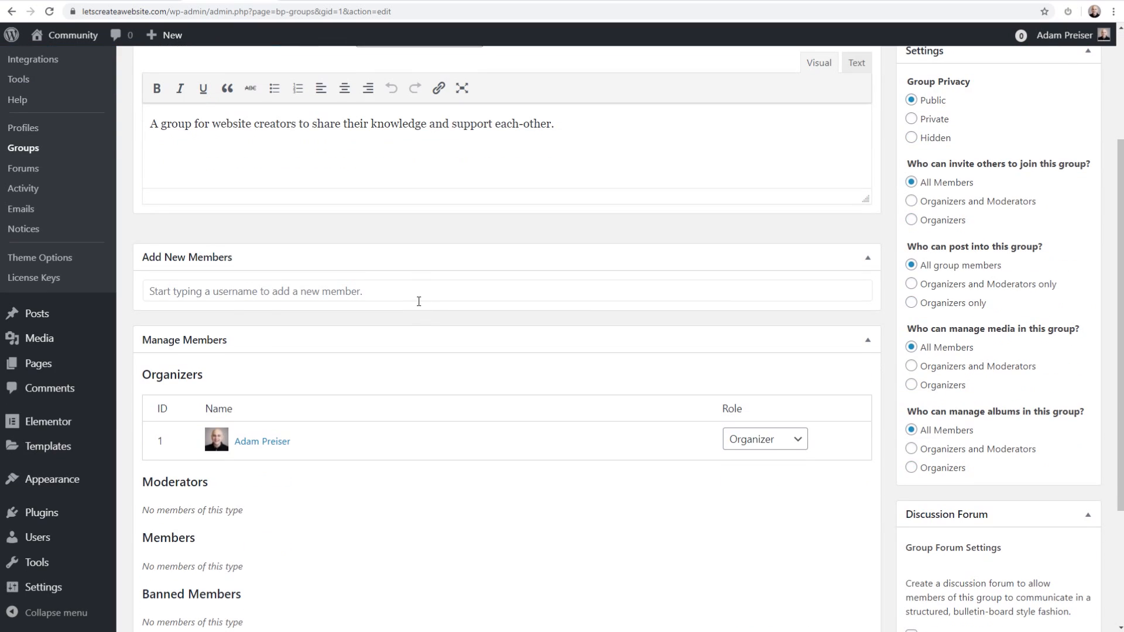
scroll(418, 300, "down", 1)
left_click(315, 231)
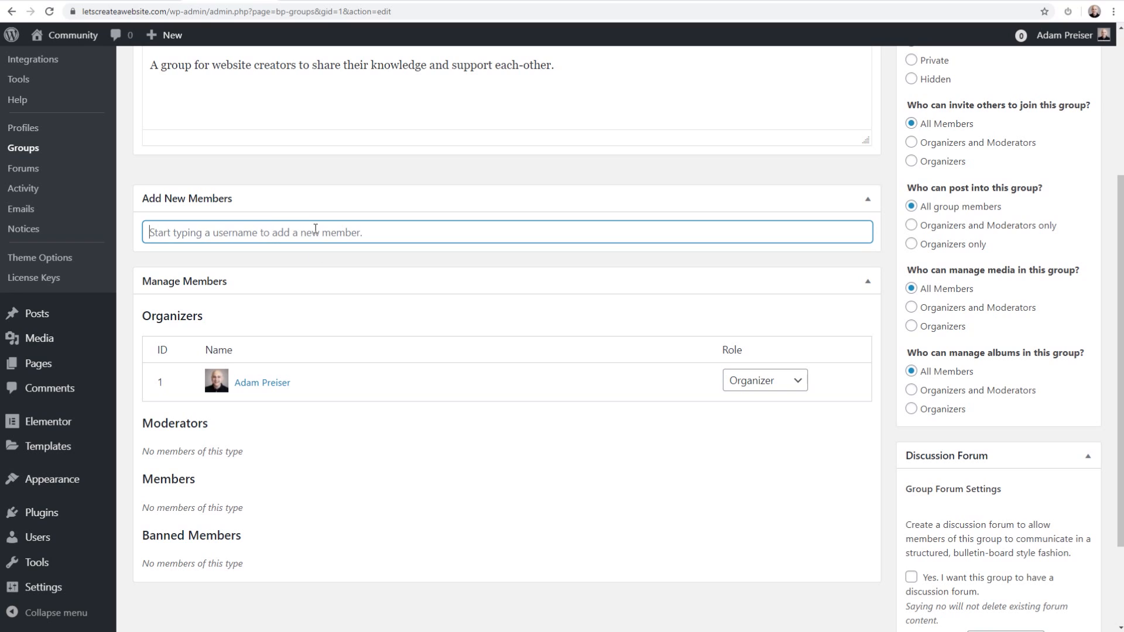
left_click(409, 278)
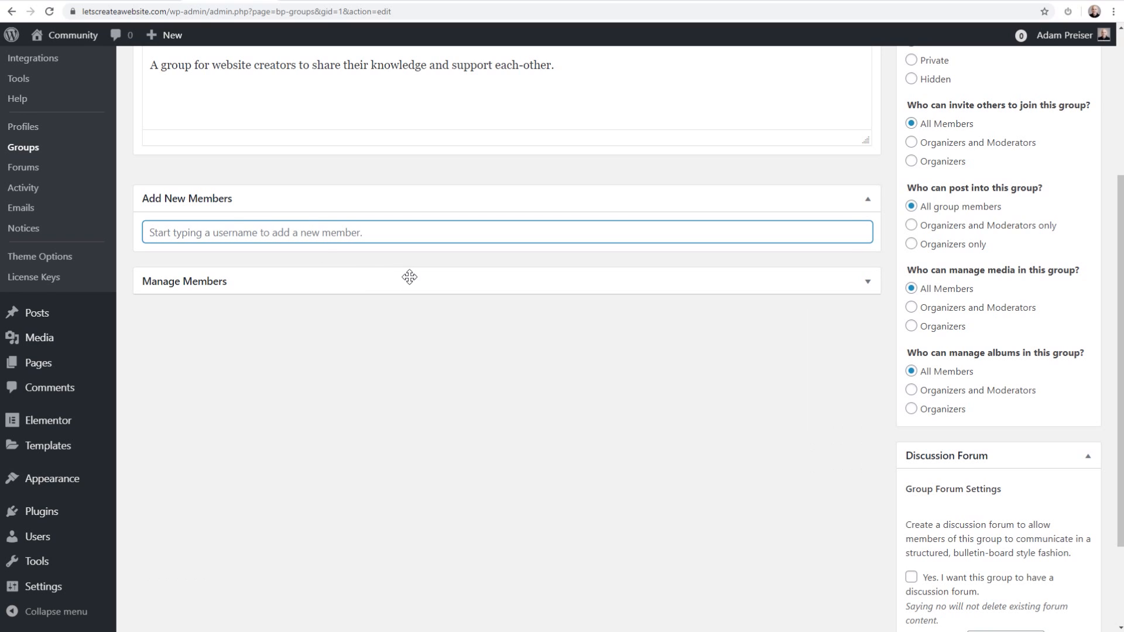
left_click(393, 271)
scroll(391, 333, "down", 2)
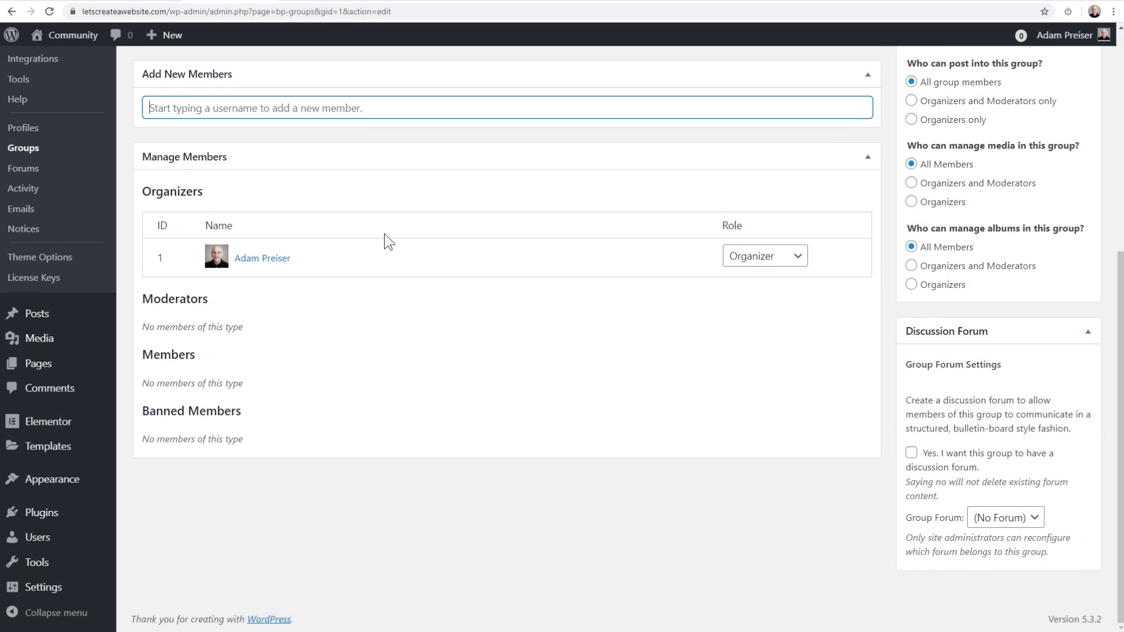
left_click(796, 261)
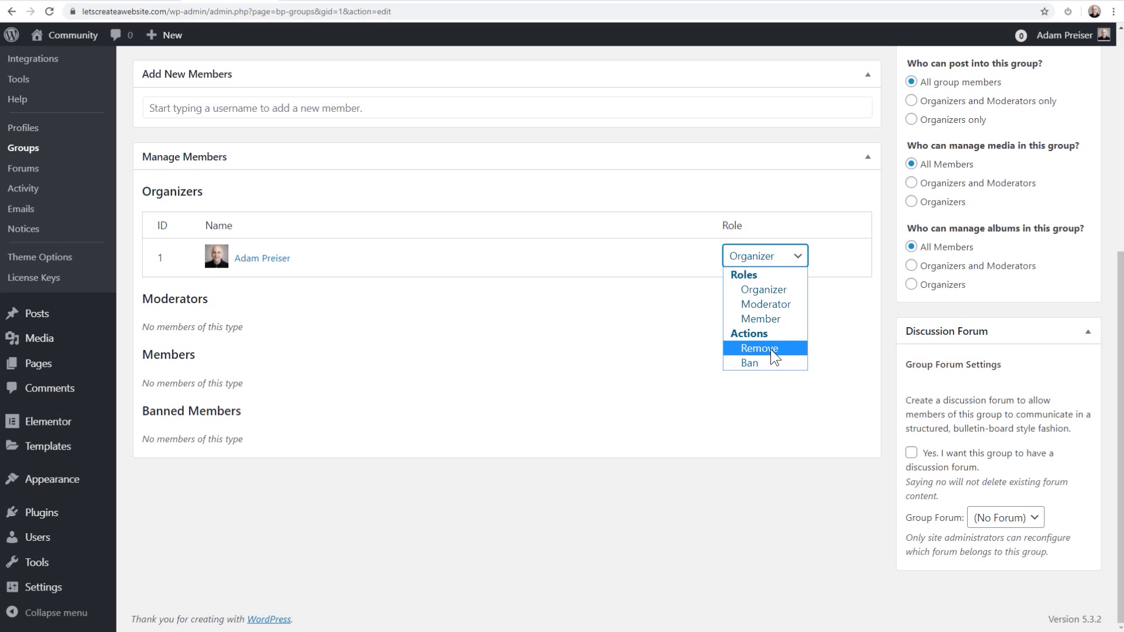
left_click(597, 336)
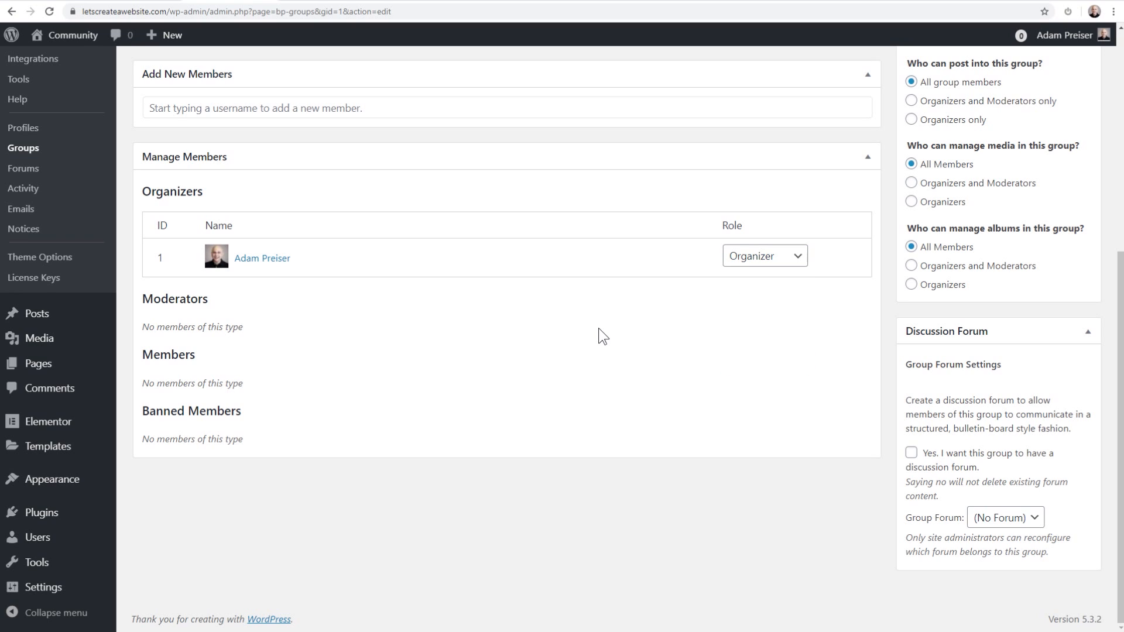
Step: Allow only Organizers to invite others to the Website Creators group, and review its privacy, posting, media and album permissions
scroll(746, 319, "up", 6)
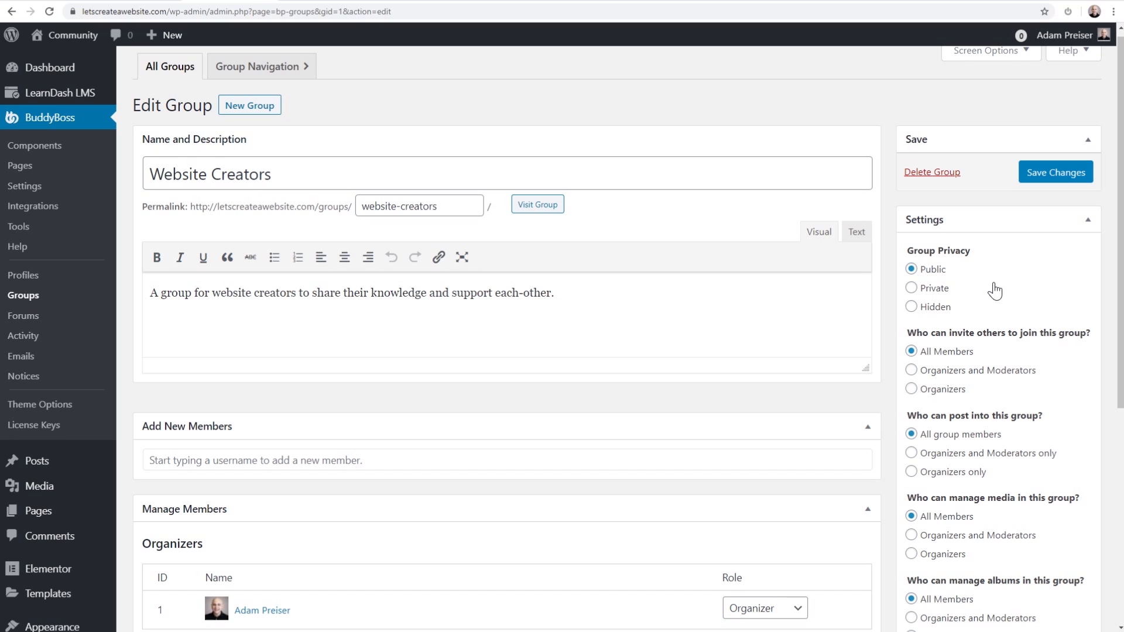
scroll(995, 291, "down", 2)
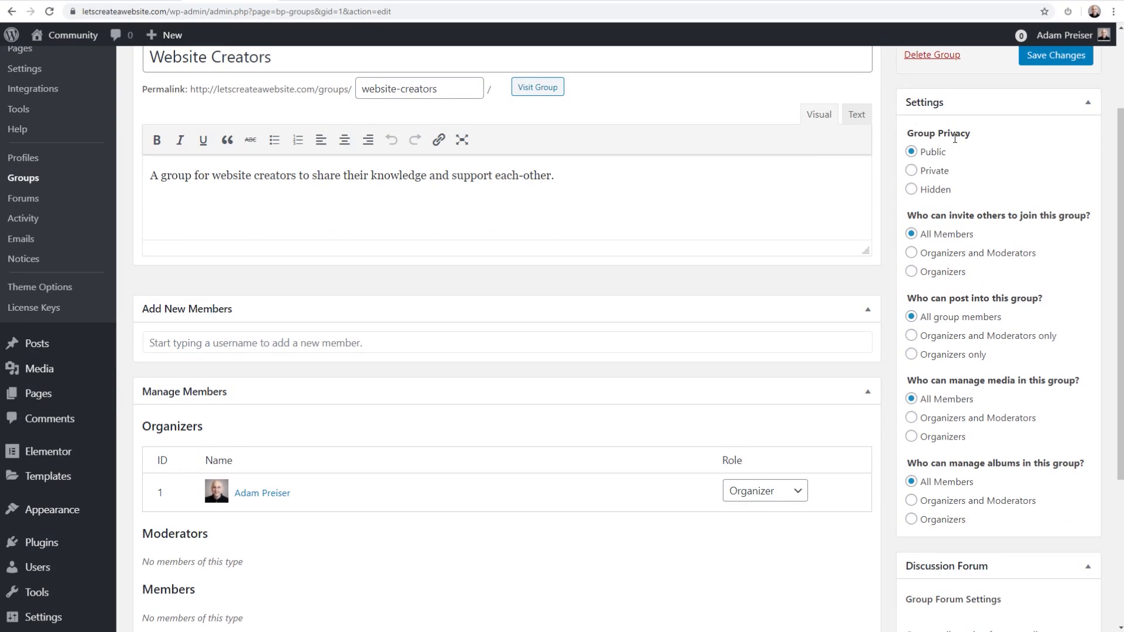
scroll(978, 215, "down", 1)
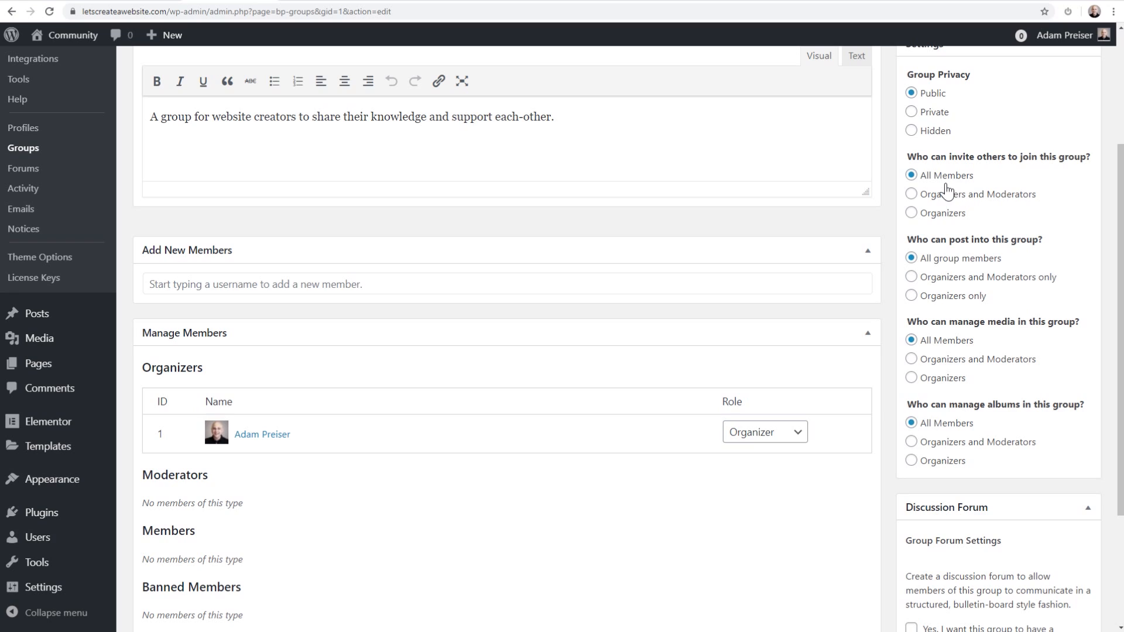
left_click(912, 216)
scroll(914, 218, "down", 2)
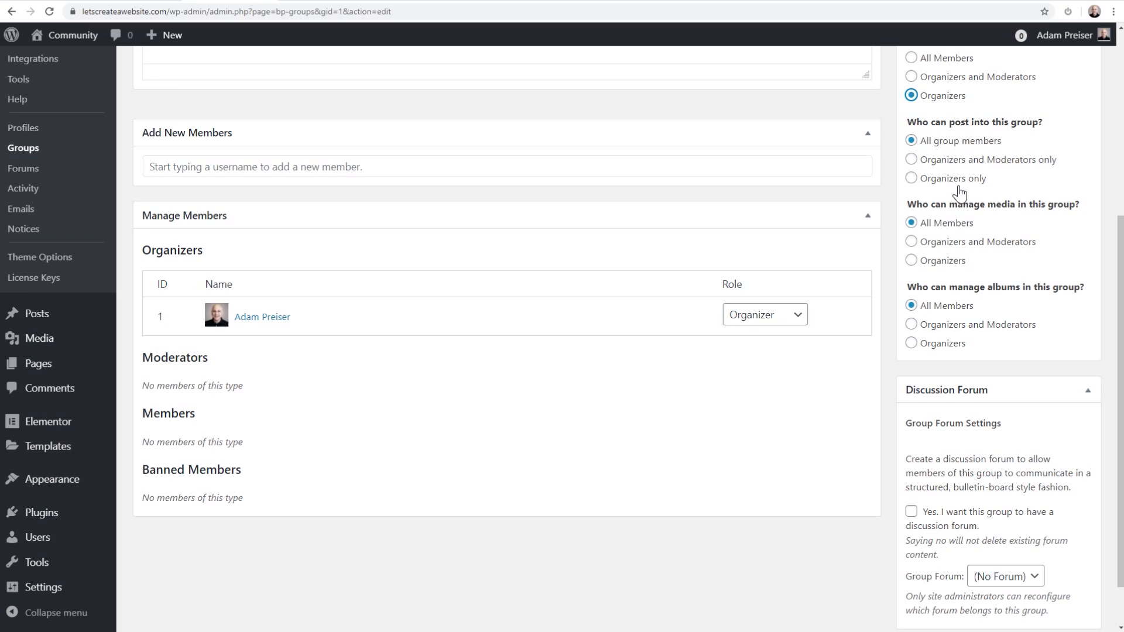
scroll(960, 182, "down", 1)
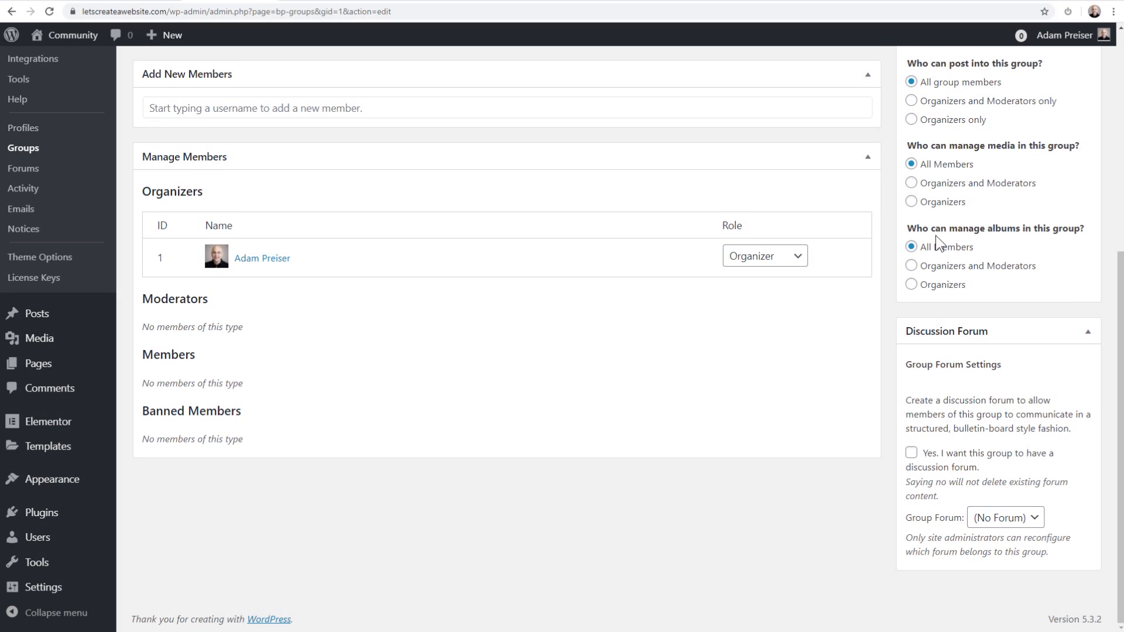
Step: Enable a discussion forum for the Website Creators group, save the changes, and check the group's forum assignment
scroll(937, 235, "up", 3)
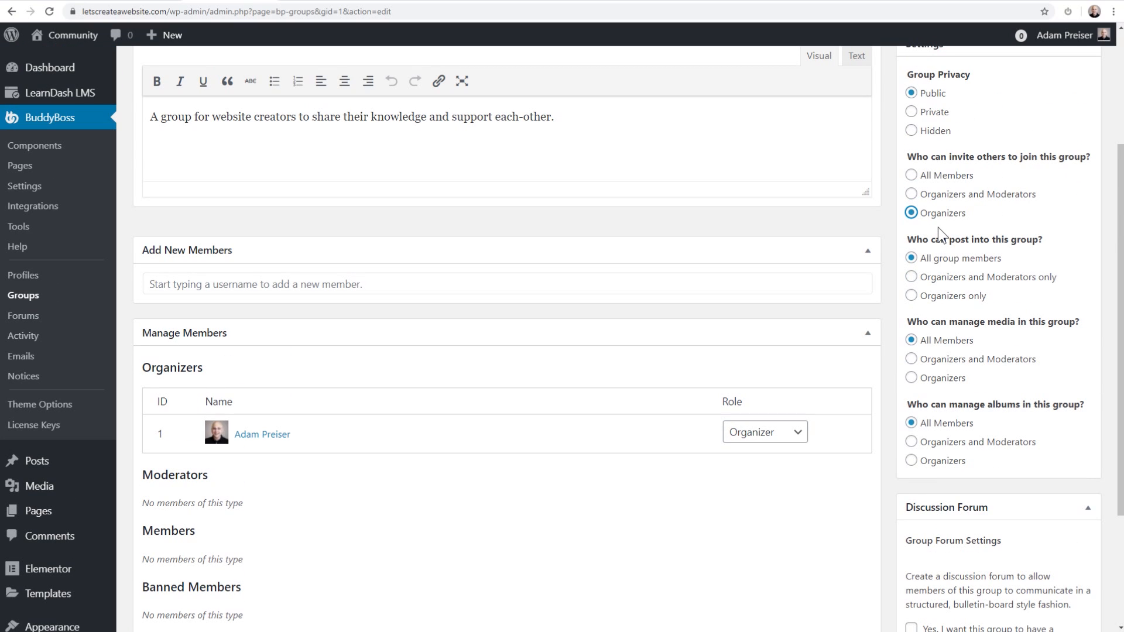
scroll(937, 228, "down", 1)
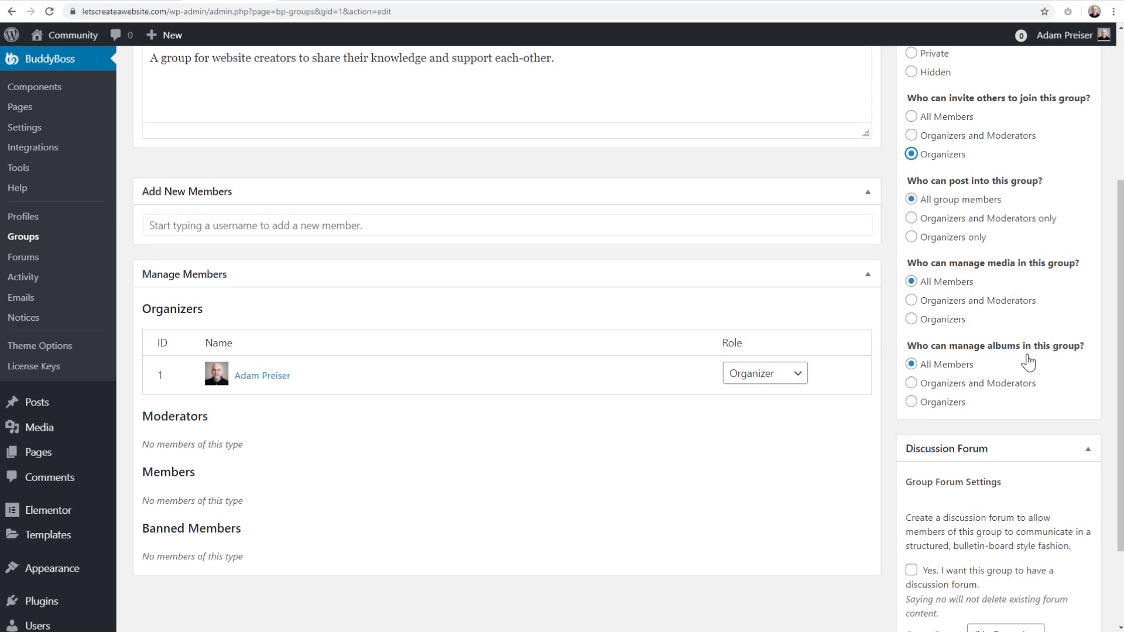
scroll(989, 328, "down", 2)
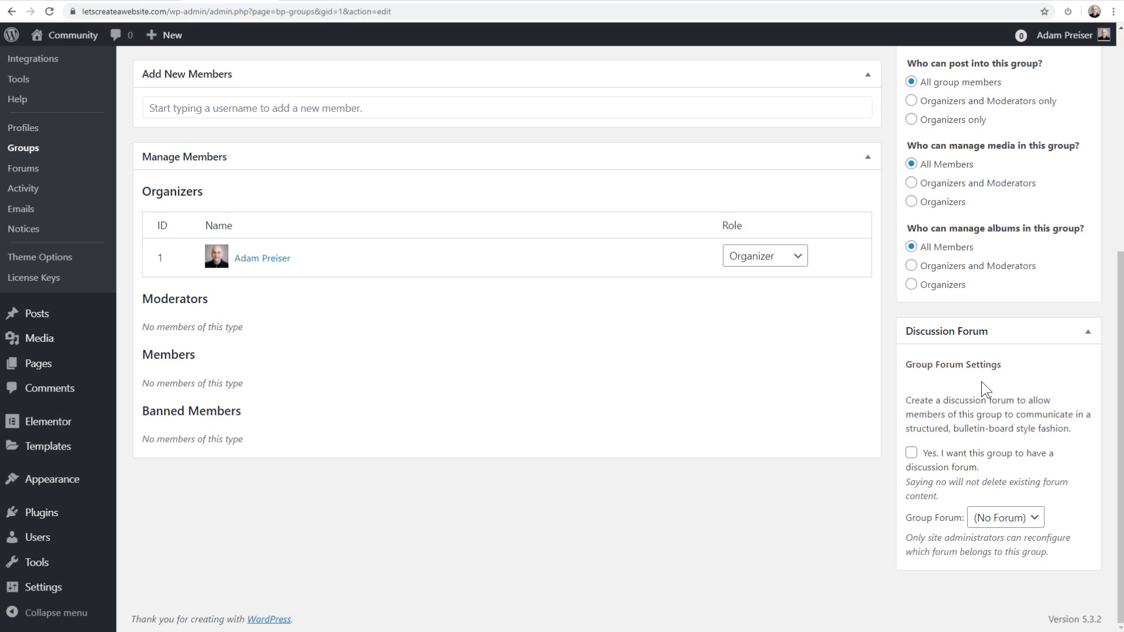
left_click(911, 453)
scroll(883, 459, "up", 6)
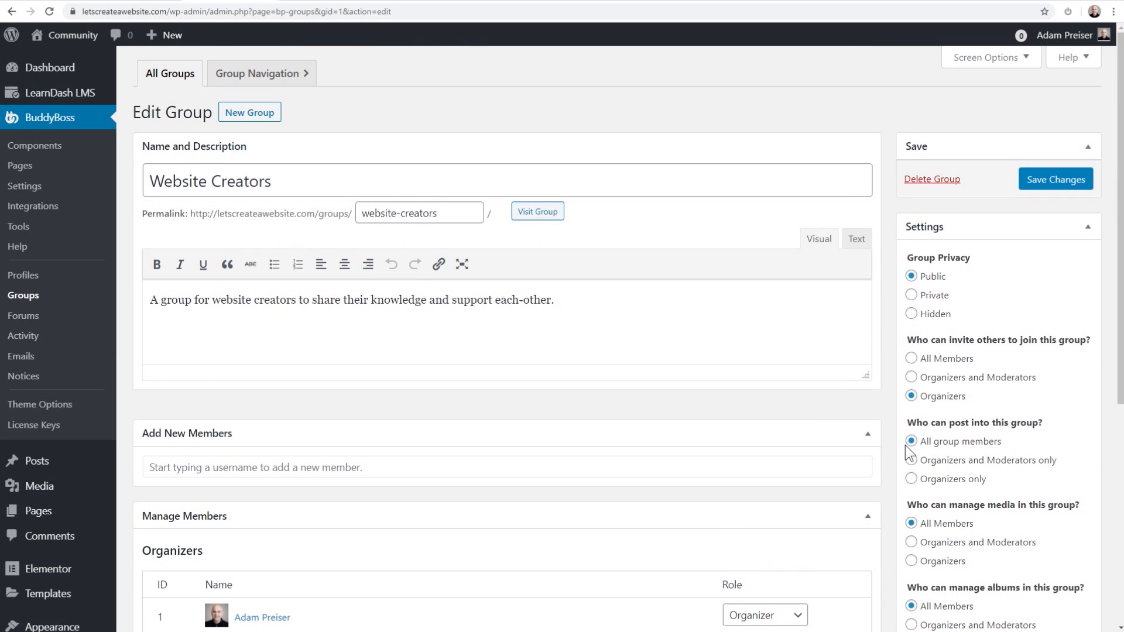
left_click(1042, 181)
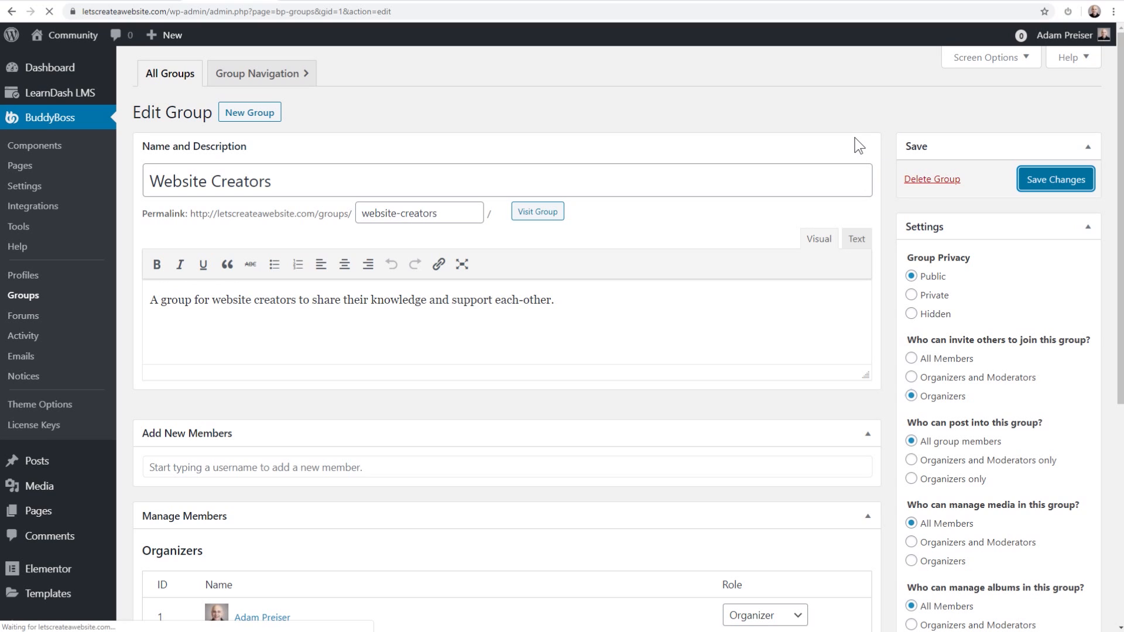
scroll(856, 115, "down", 6)
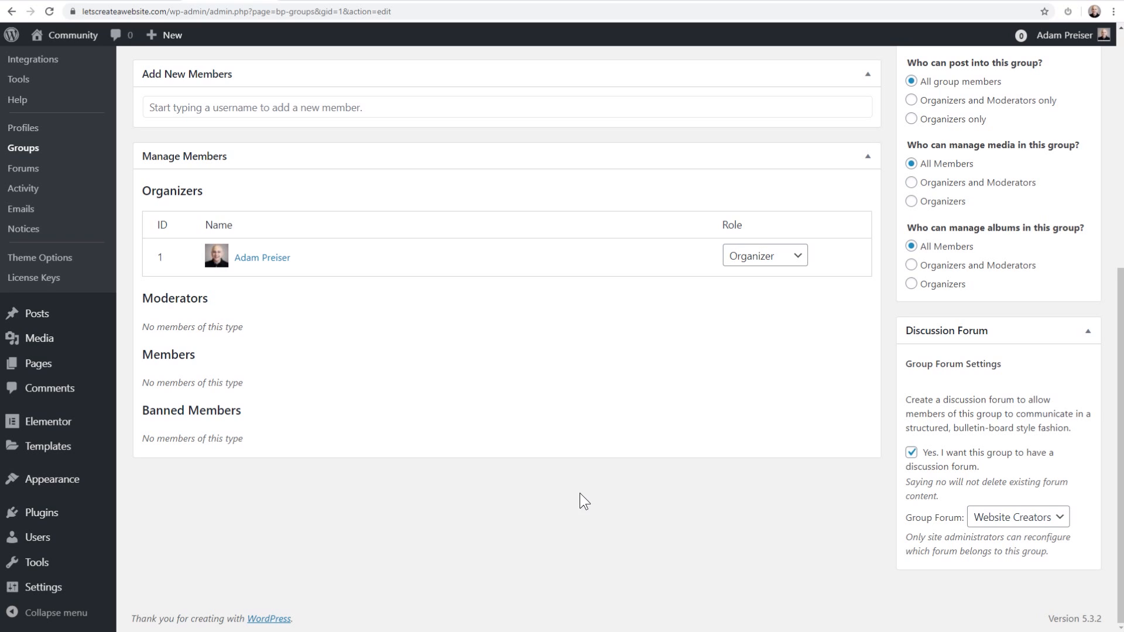
scroll(564, 487, "up", 7)
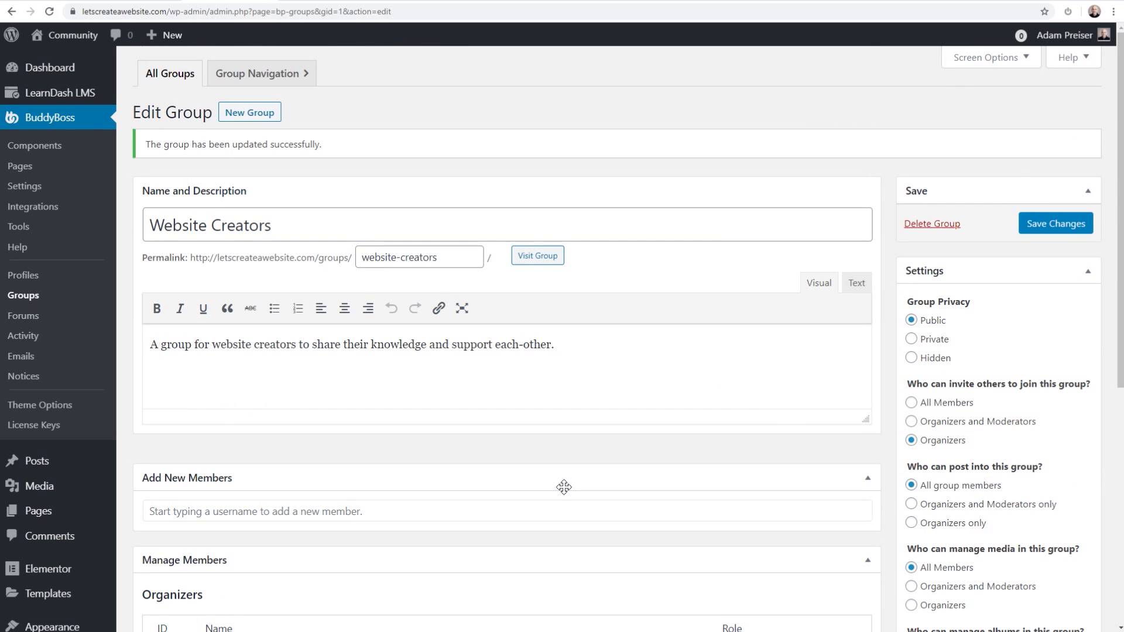
Step: On the live community site, close the search, view the groups and forums directories, and open the Website Creators group
left_click(424, 2)
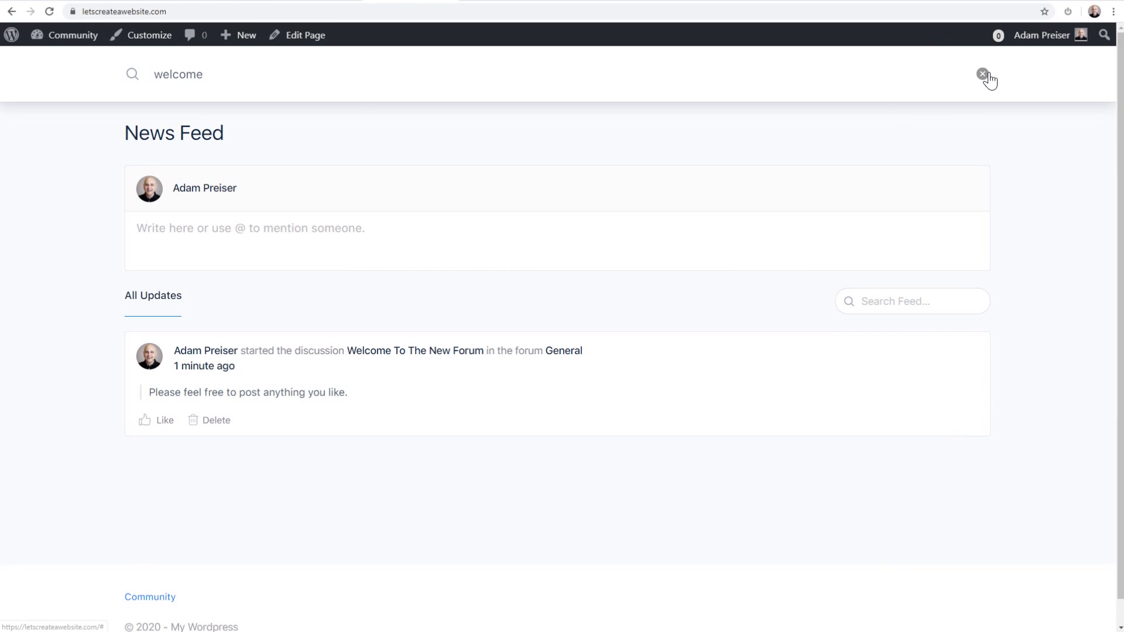
left_click(983, 74)
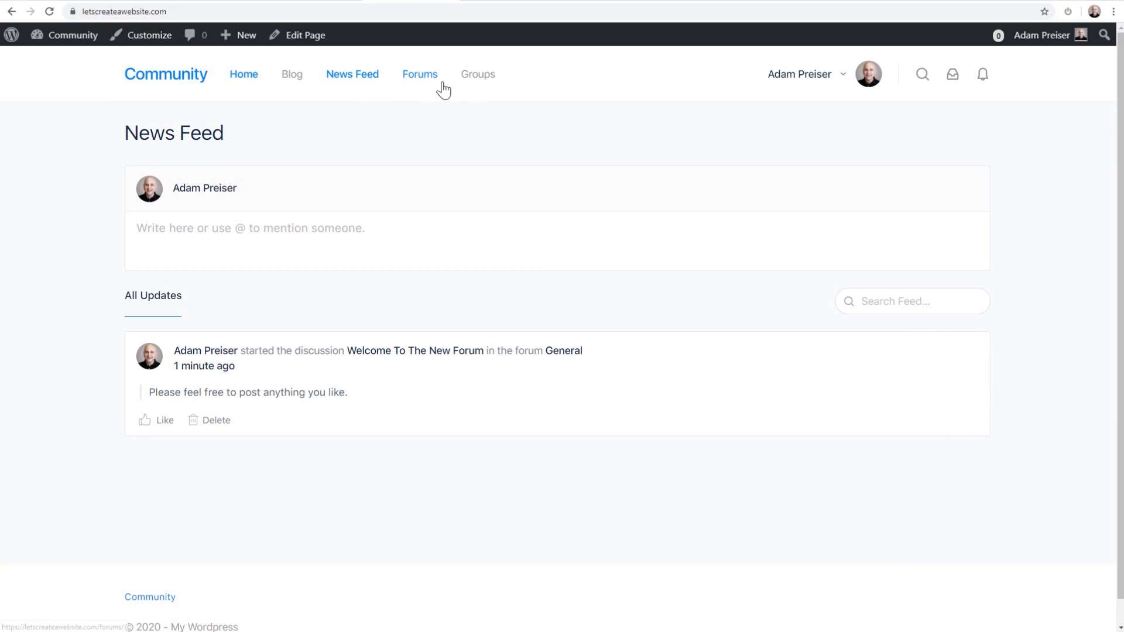
left_click(468, 85)
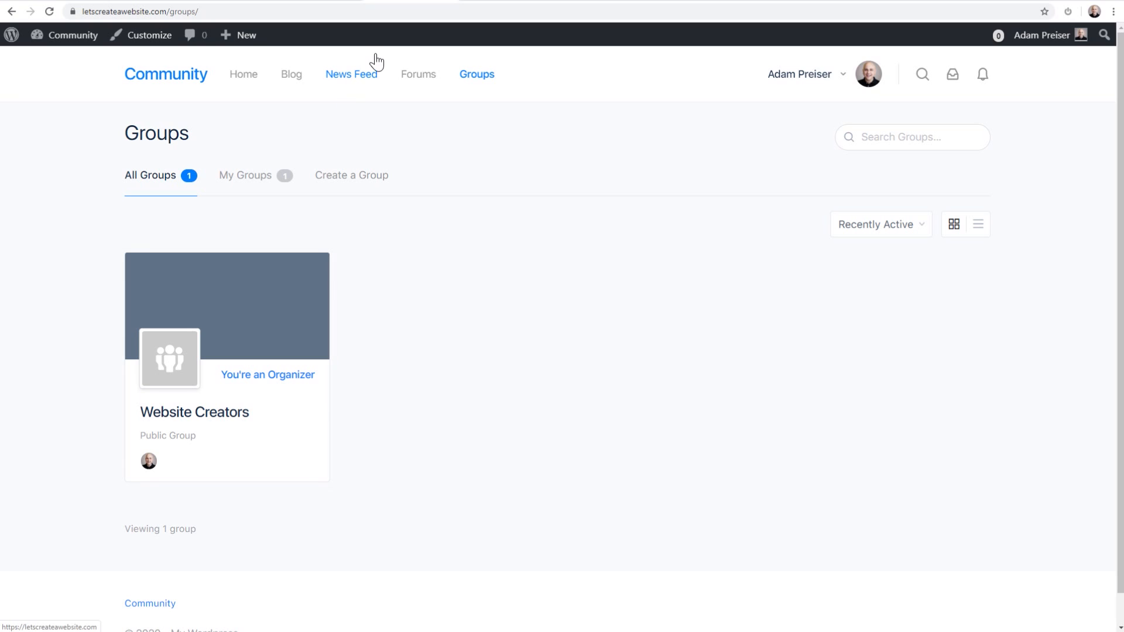
left_click(417, 75)
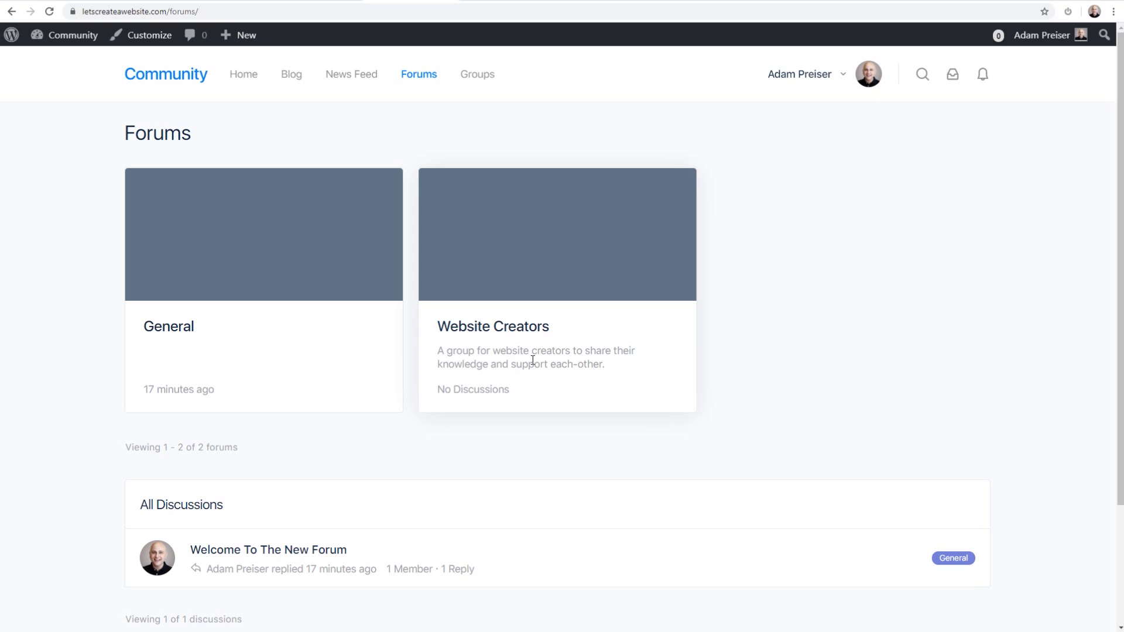
left_click(473, 79)
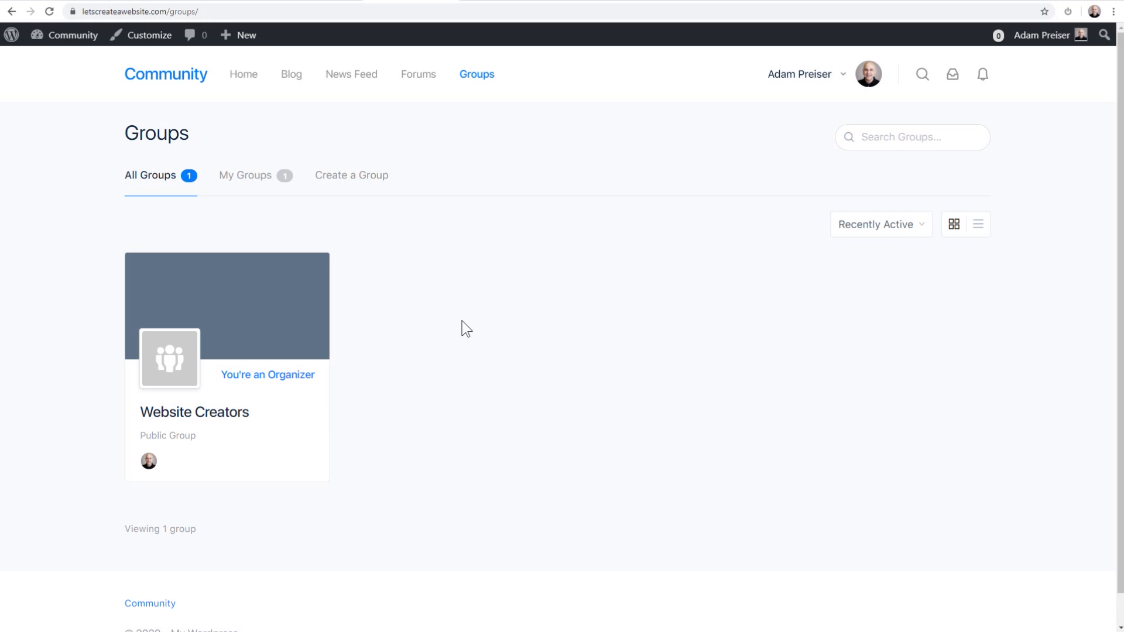
left_click(229, 308)
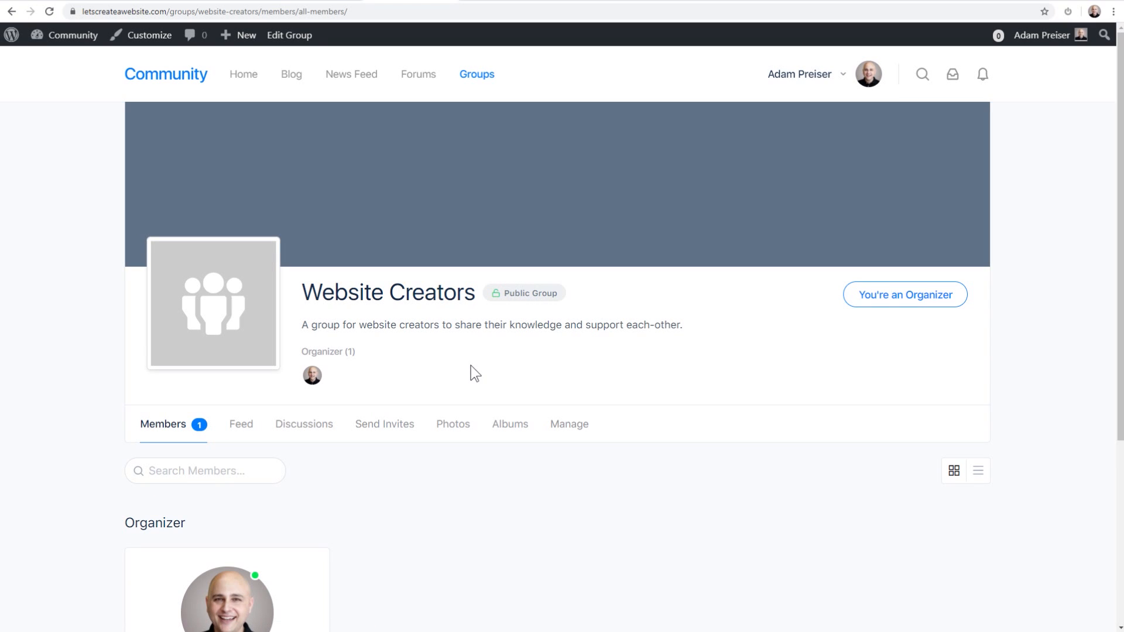
Step: Open the Website Creators group's cover photo management on the live site and compare its front-end management with the admin edit page
mouse_move(455, 190)
left_click(146, 124)
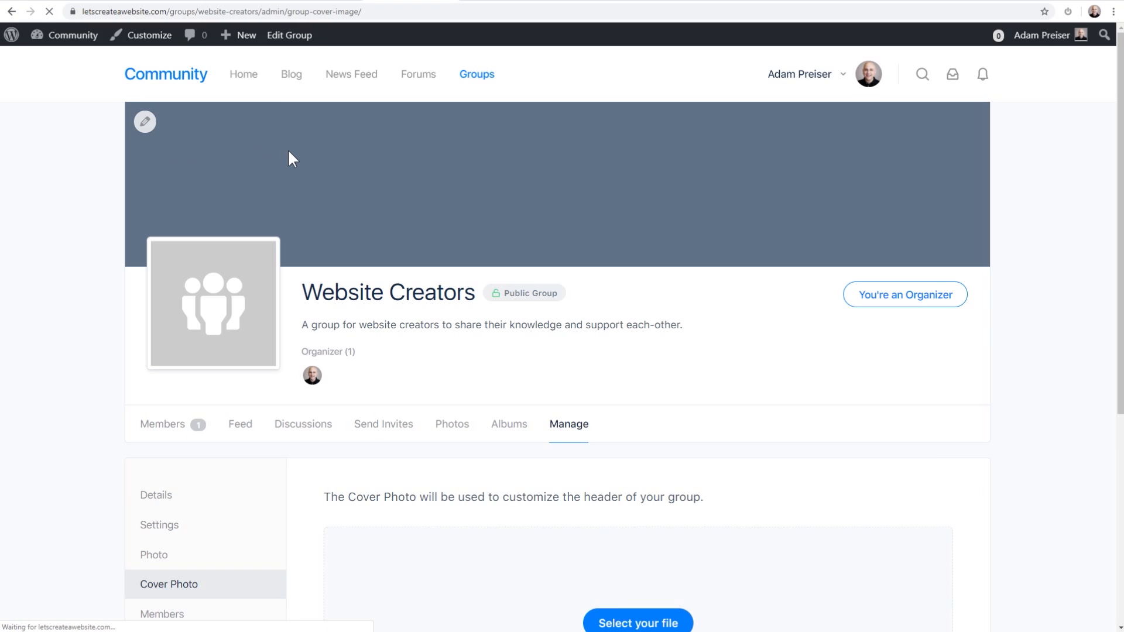
scroll(572, 212, "down", 2)
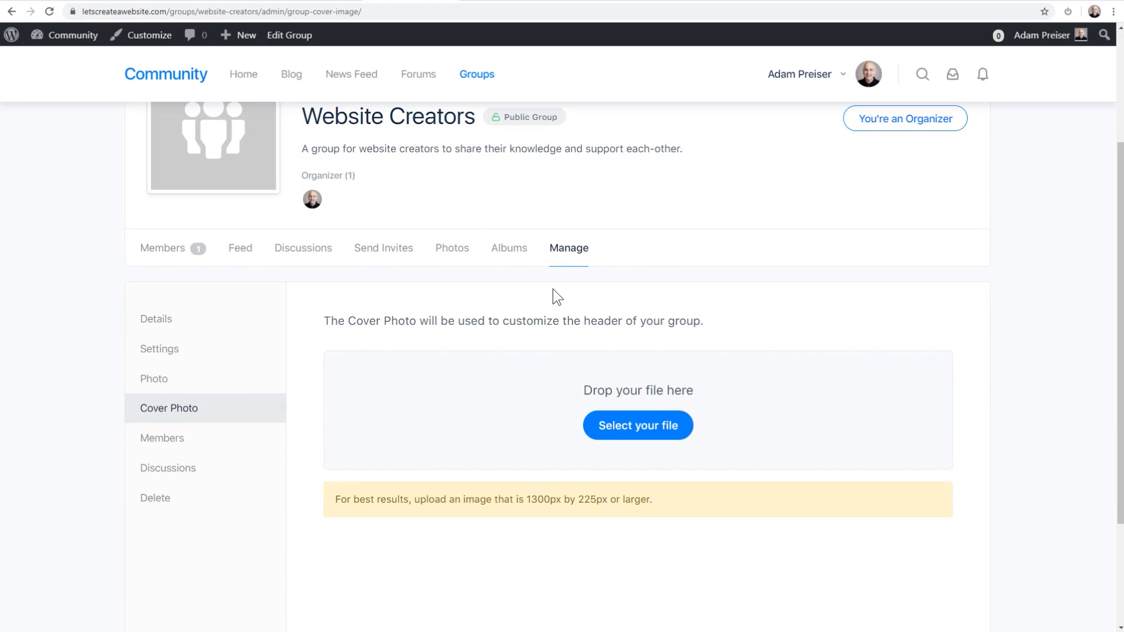
scroll(575, 220, "down", 3)
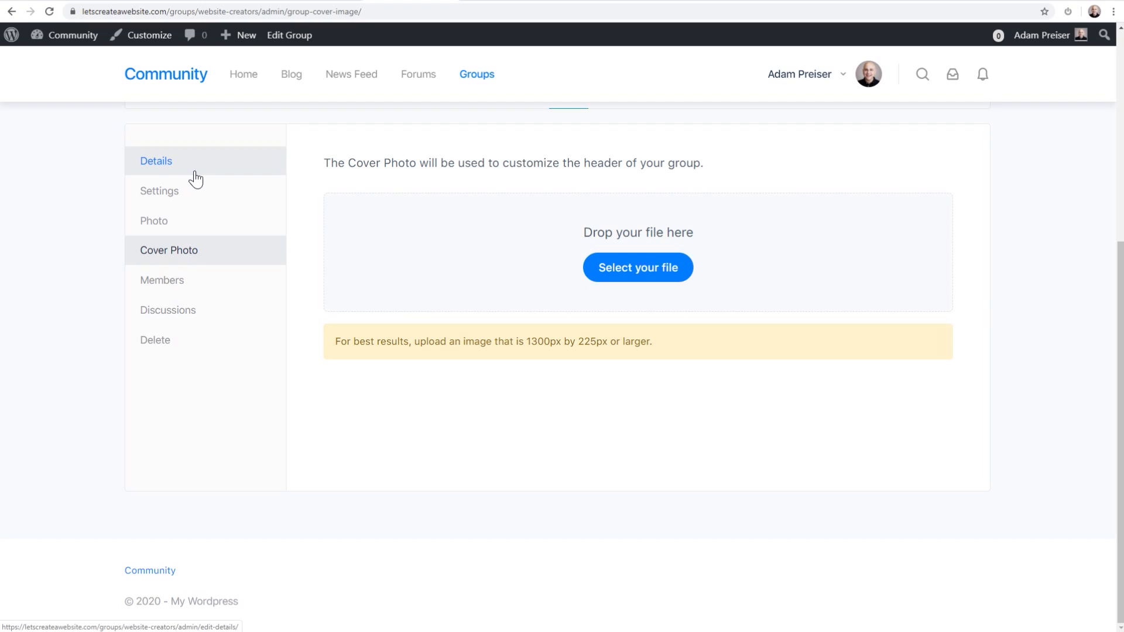
left_click(281, 35)
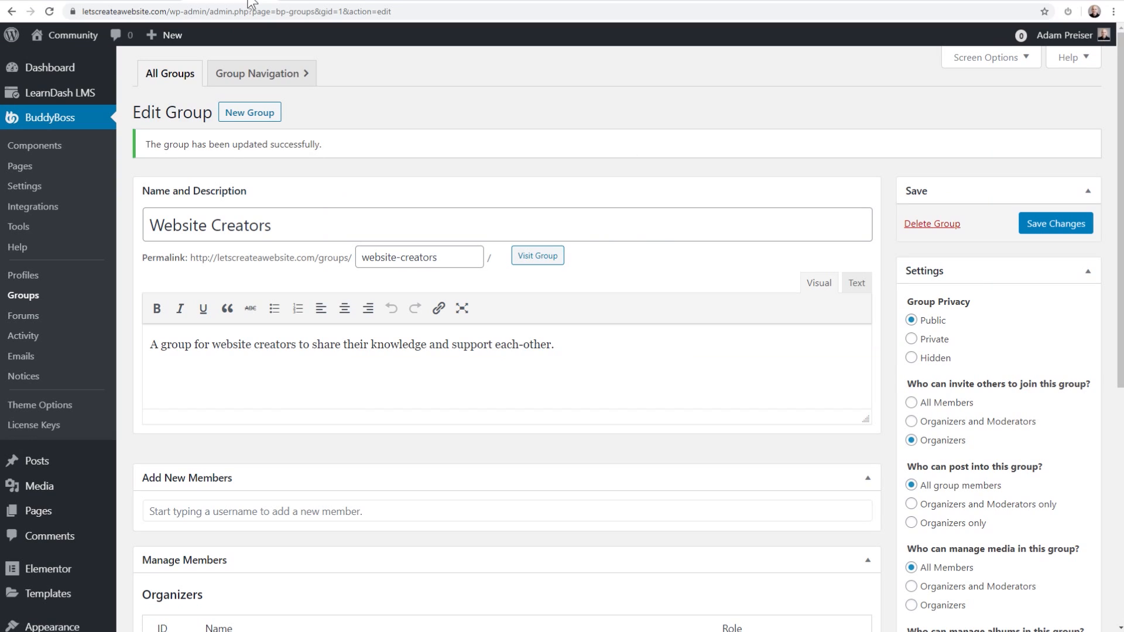
left_click(391, 1)
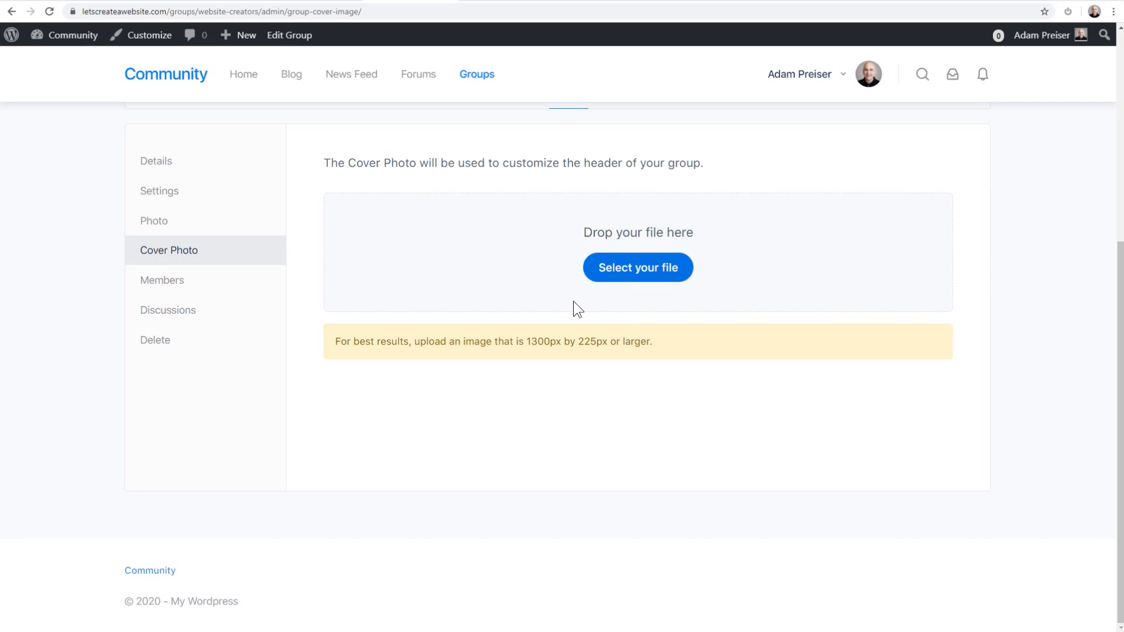
scroll(444, 234, "up", 5)
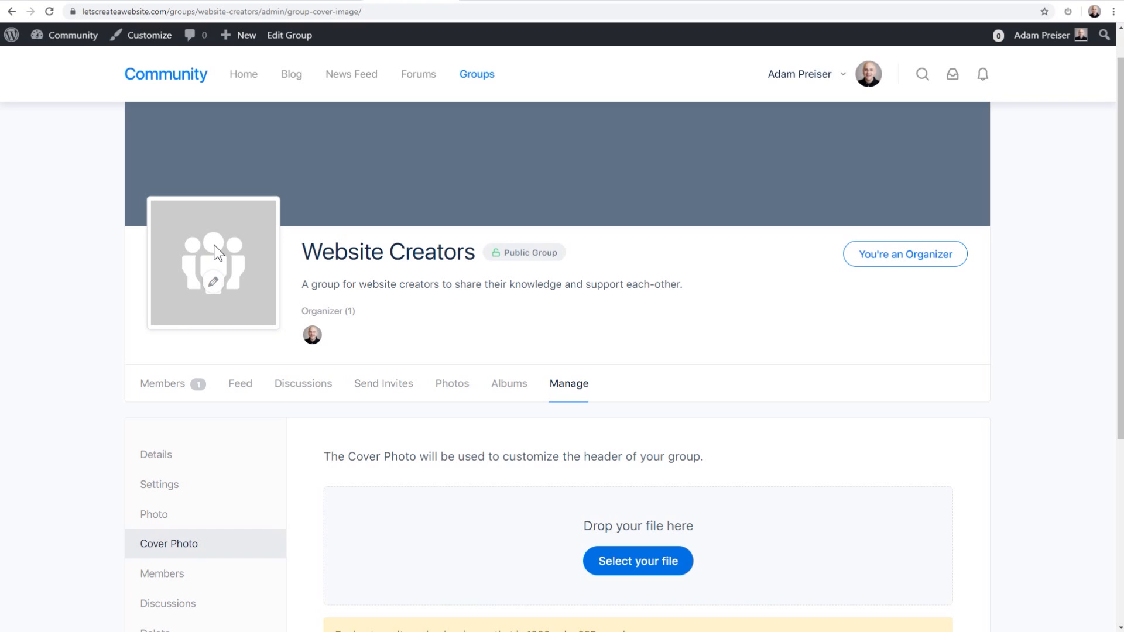
scroll(379, 276, "down", 5)
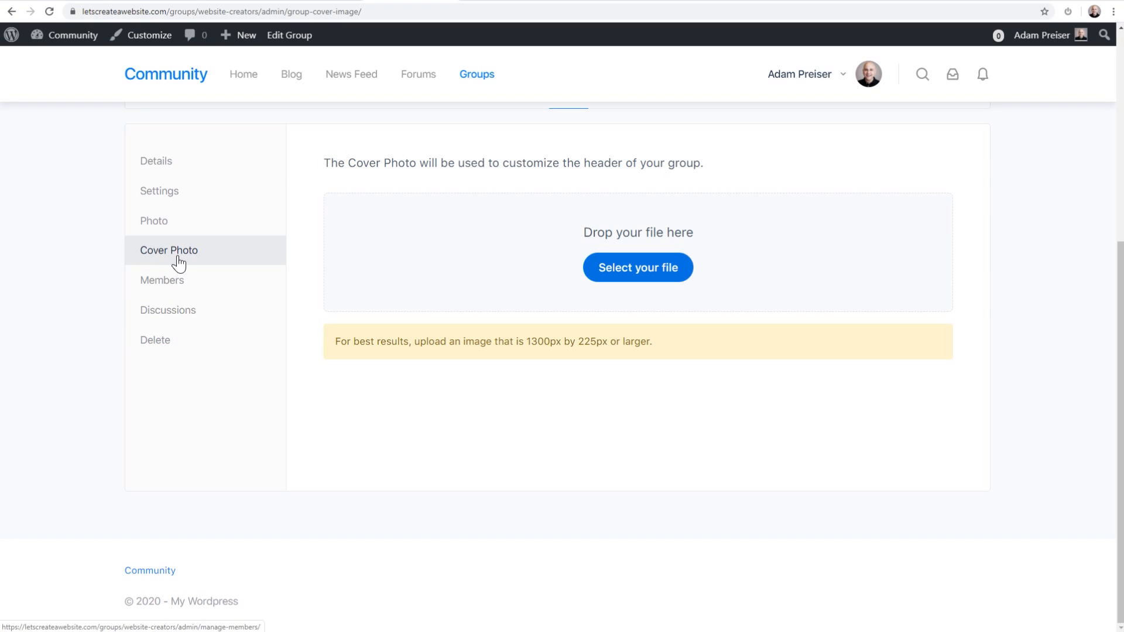
Step: View the group's front-end details form with its name, description and member notification option
left_click(188, 170)
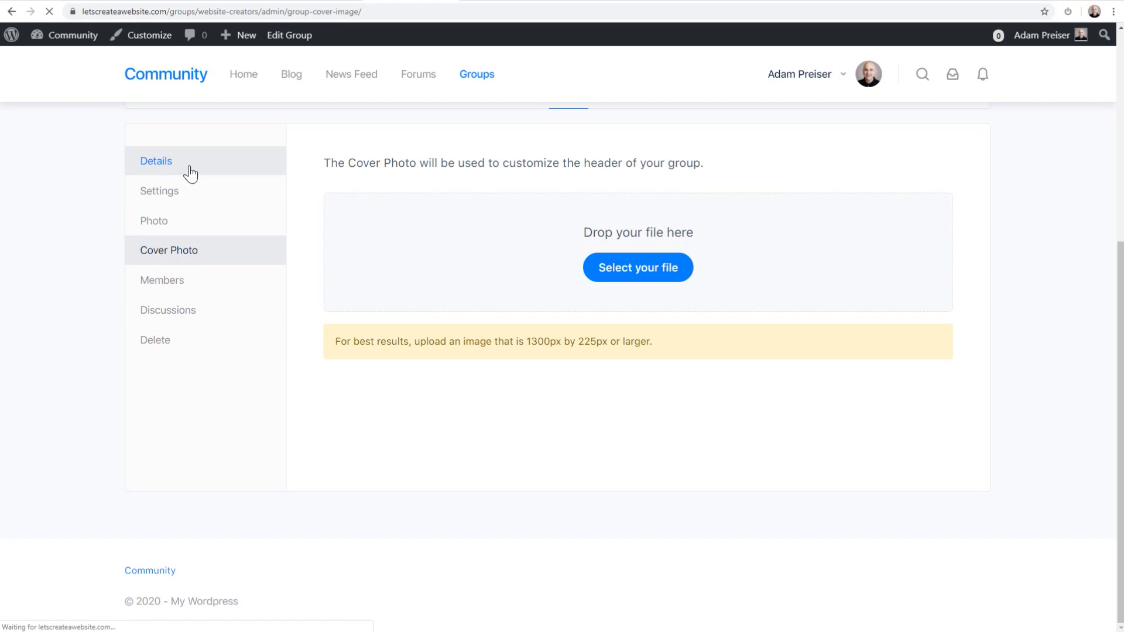
scroll(318, 206, "down", 4)
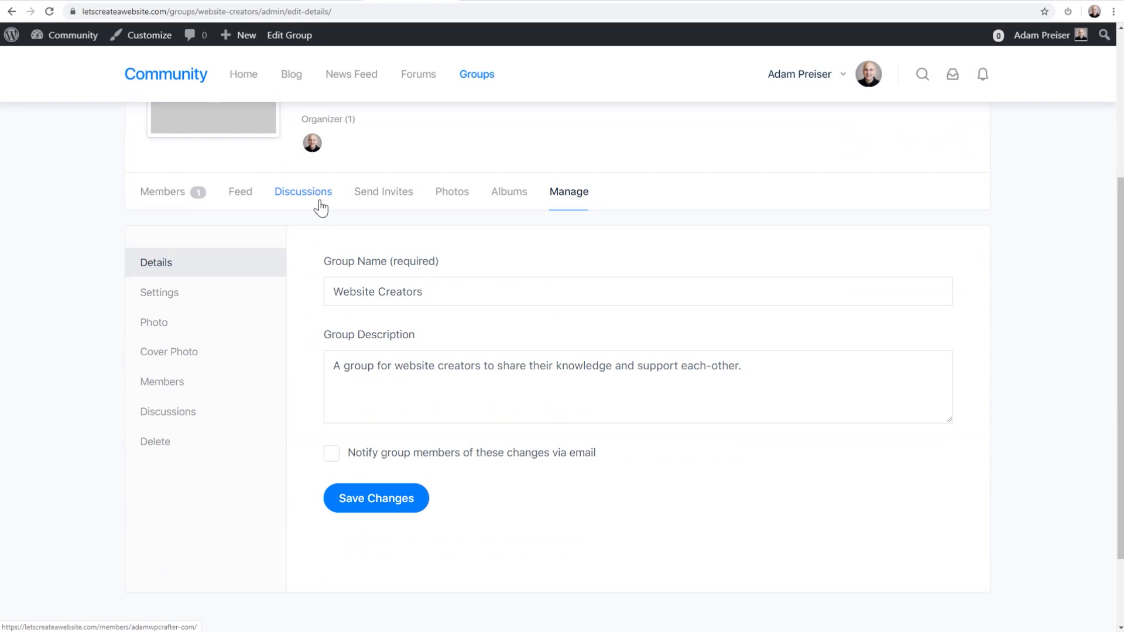
left_click(378, 364)
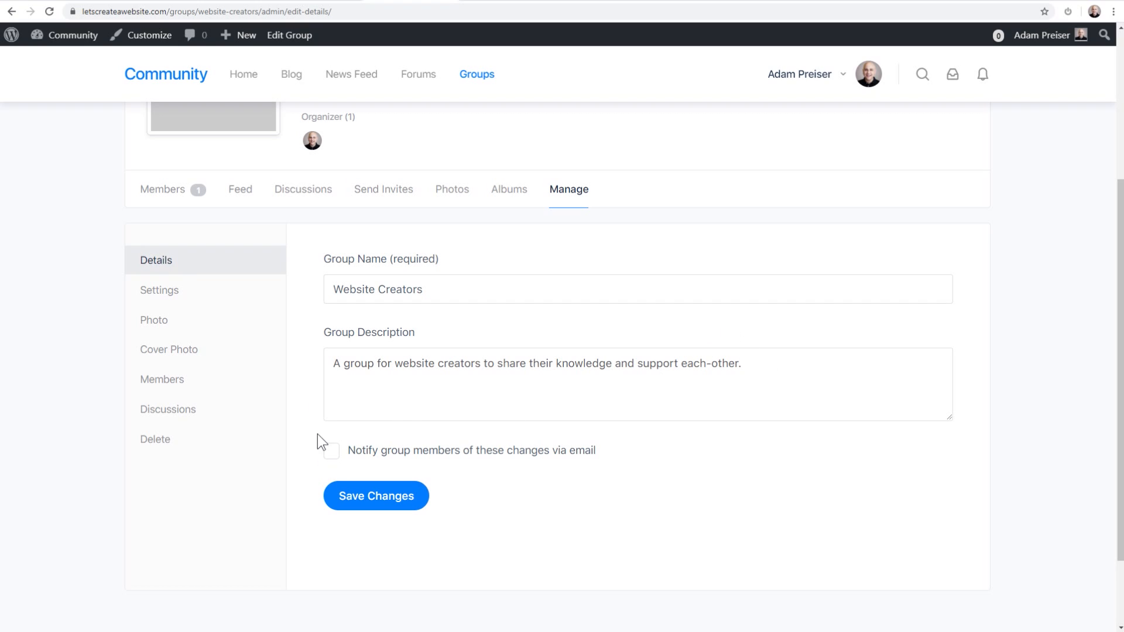
Step: Review the group's front-end settings for privacy, invitations, activity feeds, media and albums
left_click(184, 289)
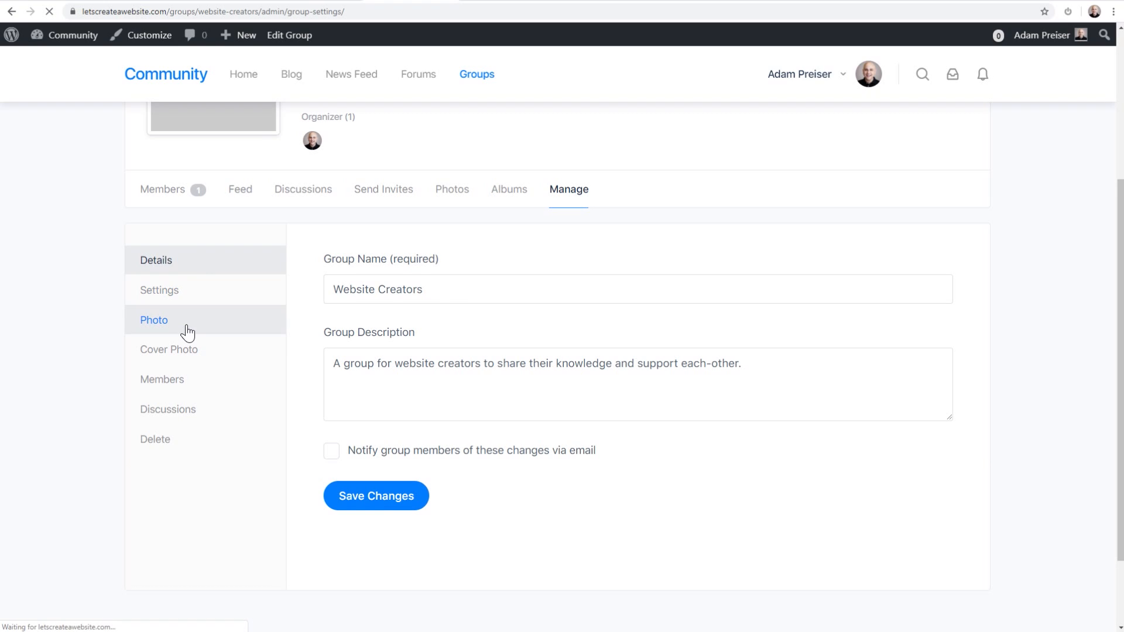
scroll(293, 389, "down", 5)
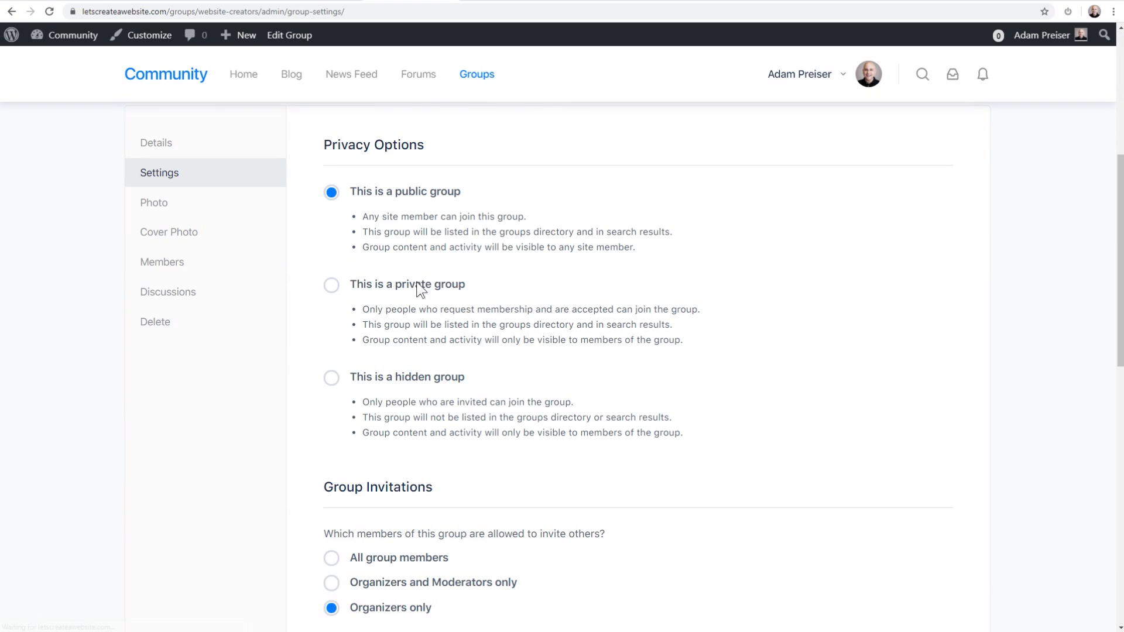
scroll(384, 334, "down", 3)
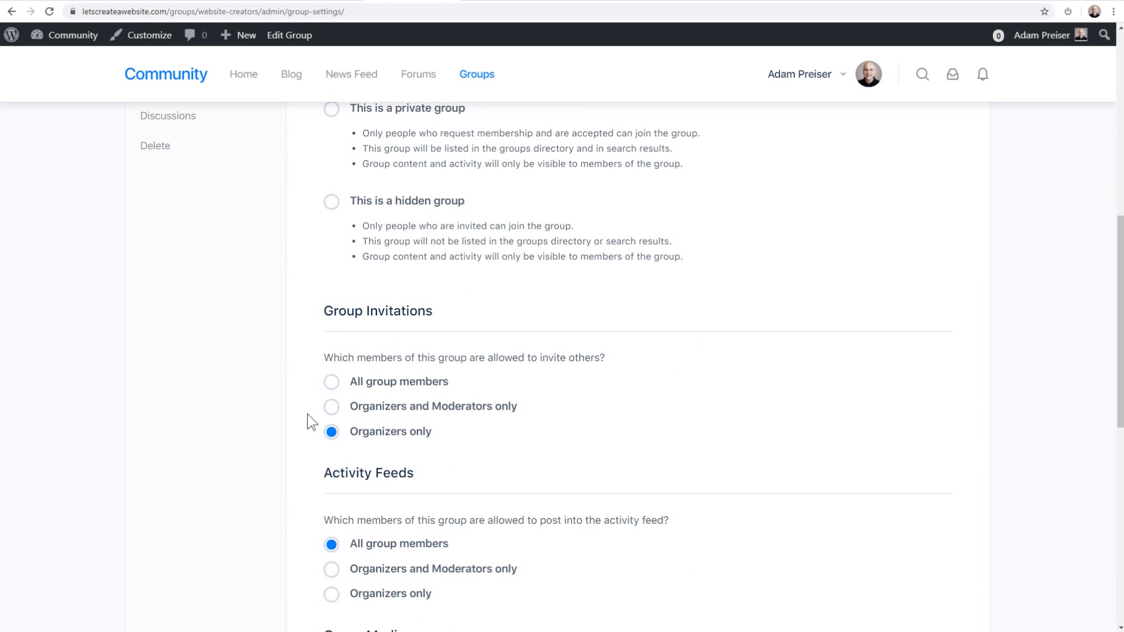
scroll(374, 402, "down", 8)
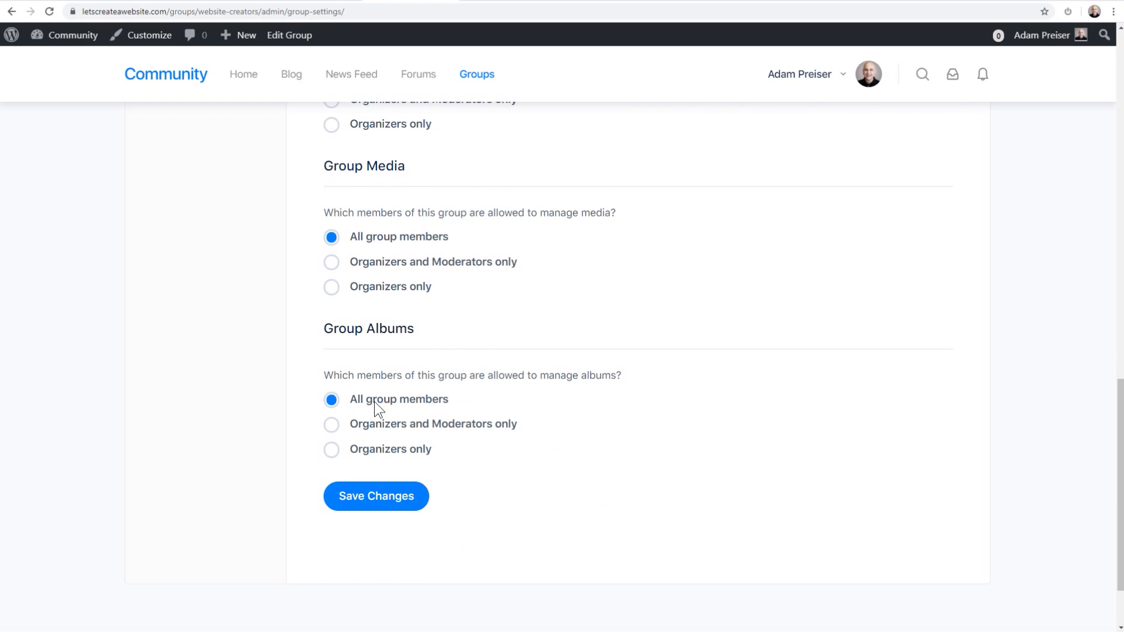
scroll(374, 401, "up", 15)
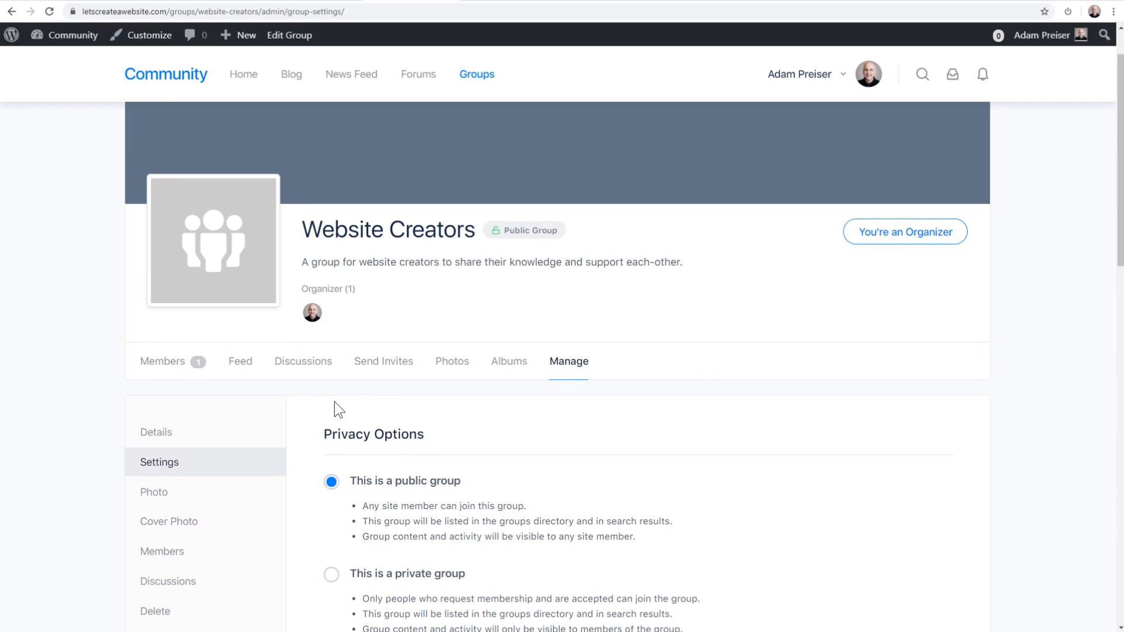
scroll(339, 408, "down", 3)
Step: View the upload pages for the group's photo and cover photo
left_click(169, 334)
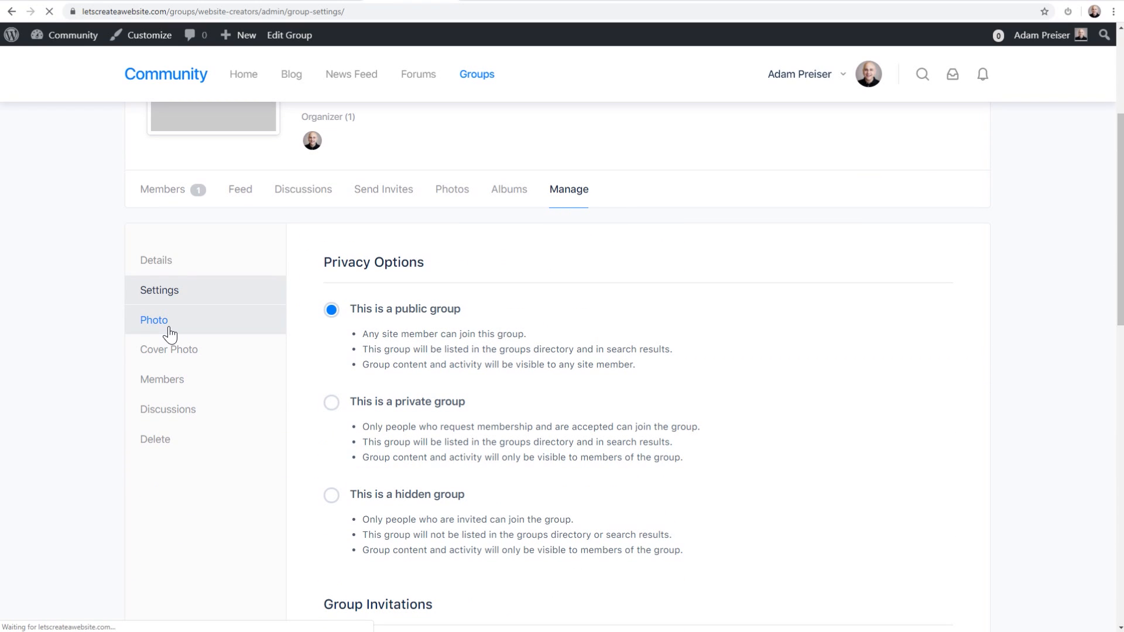
scroll(154, 393, "down", 3)
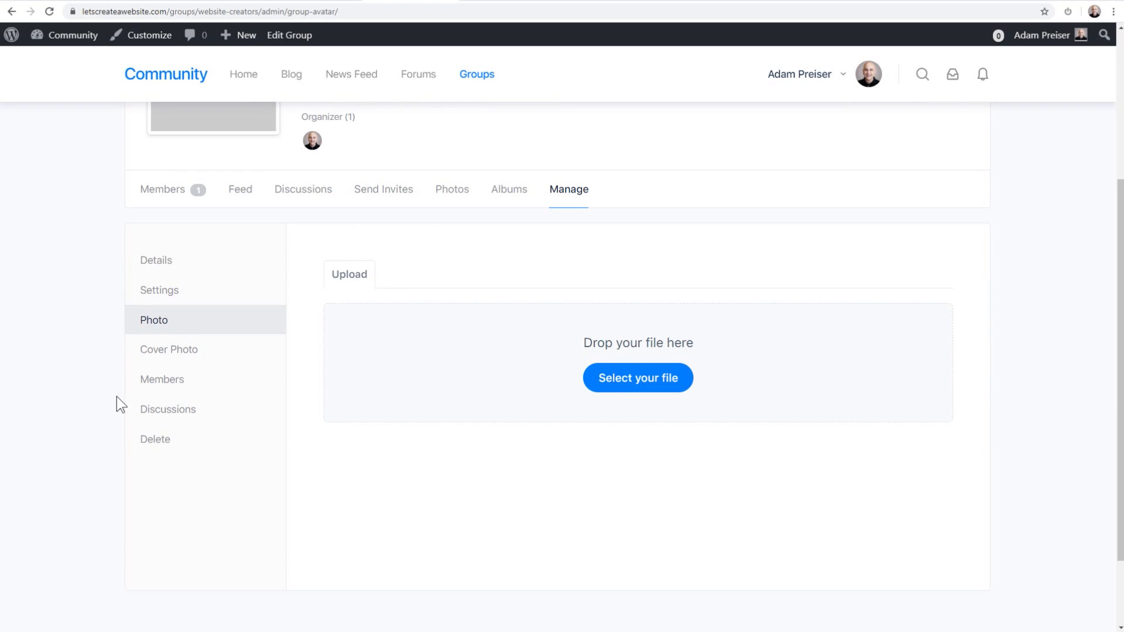
left_click(178, 358)
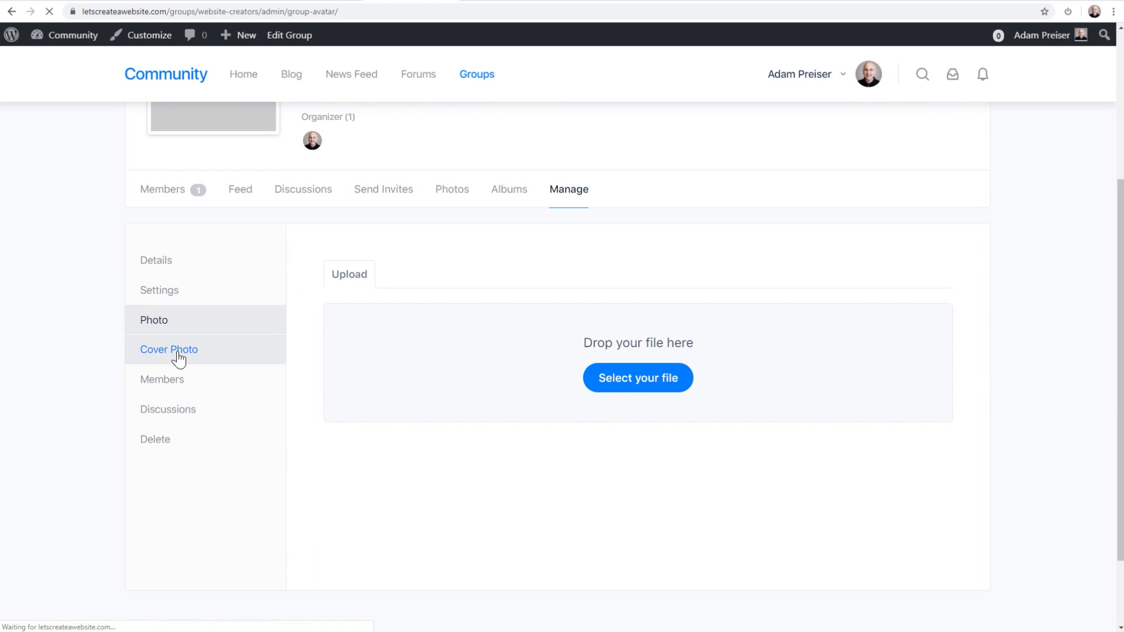
scroll(178, 358, "down", 5)
Step: Examine the group's front-end member management and discussion forum settings, and open its member list
left_click(166, 286)
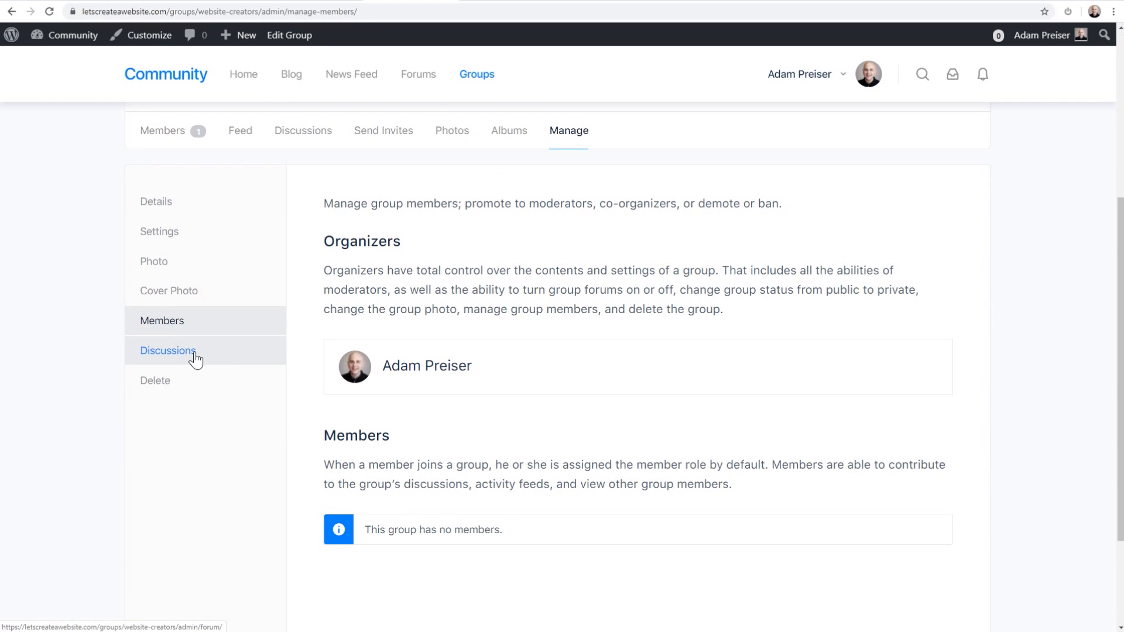
left_click(193, 359)
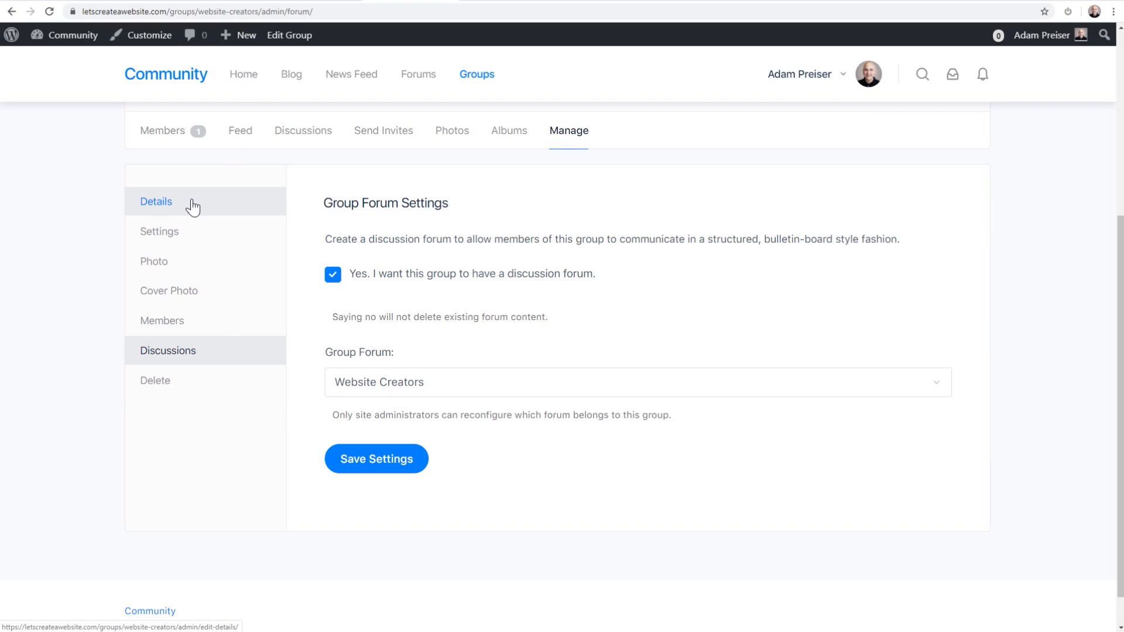
scroll(193, 205, "up", 5)
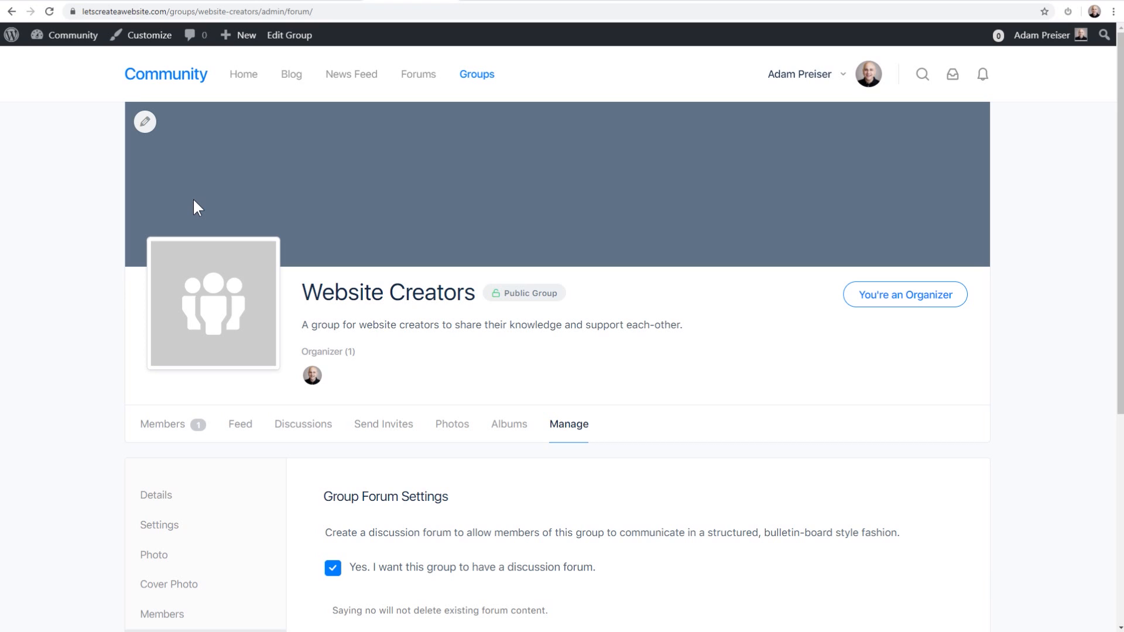
left_click(157, 425)
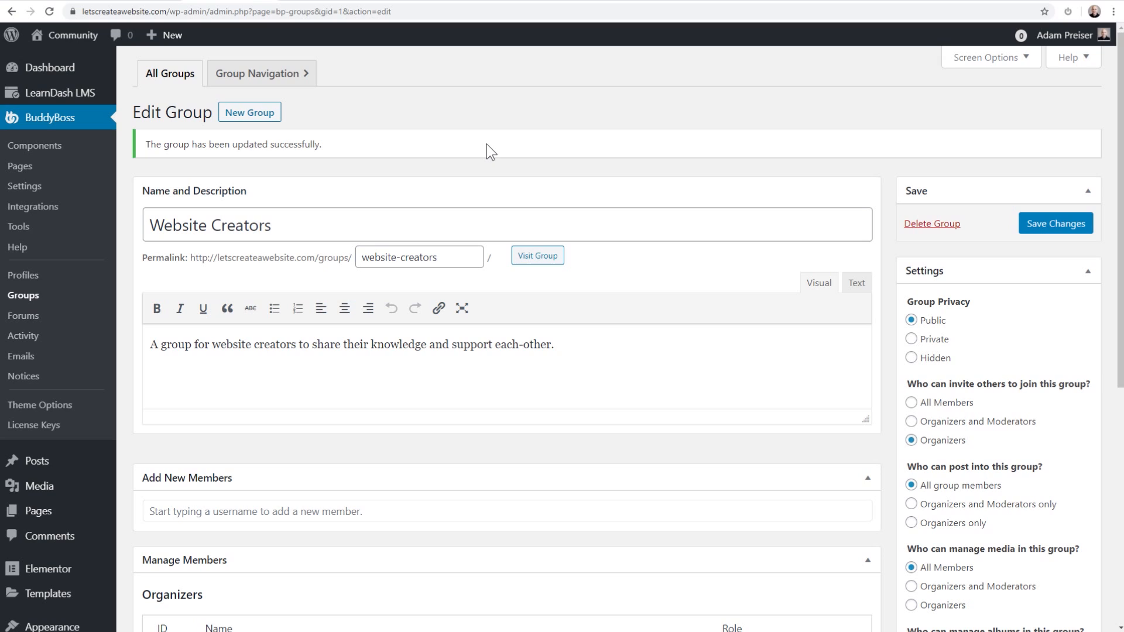
Step: Open the Group Navigation customization from the groups list and bring up the Website Creators group in the live preview
left_click(18, 297)
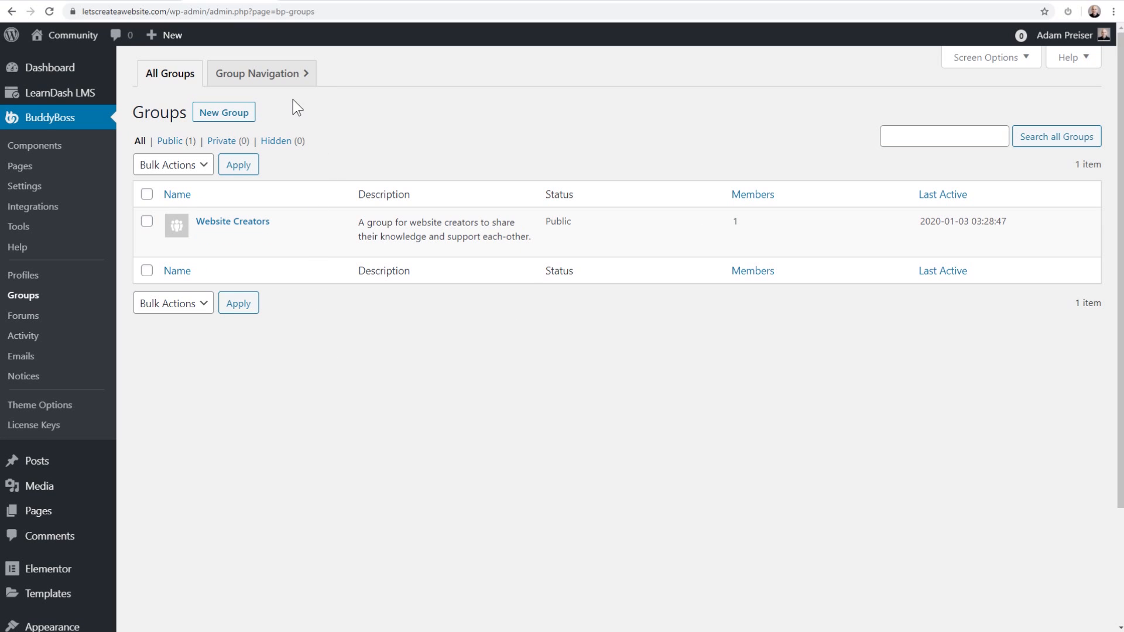
left_click(270, 75)
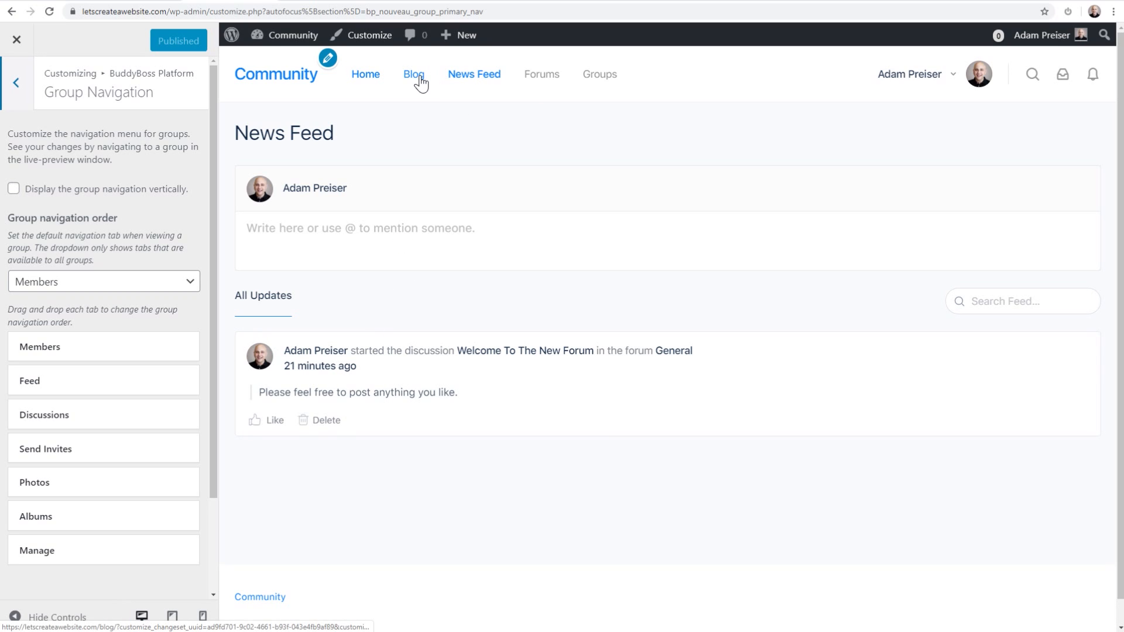
left_click(594, 82)
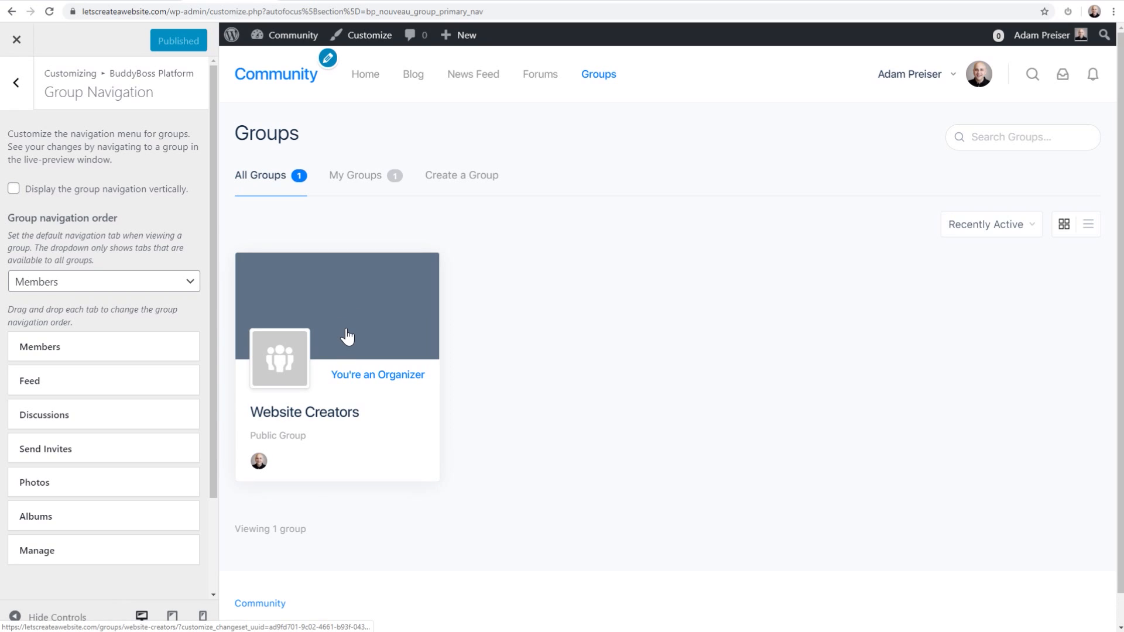
left_click(347, 336)
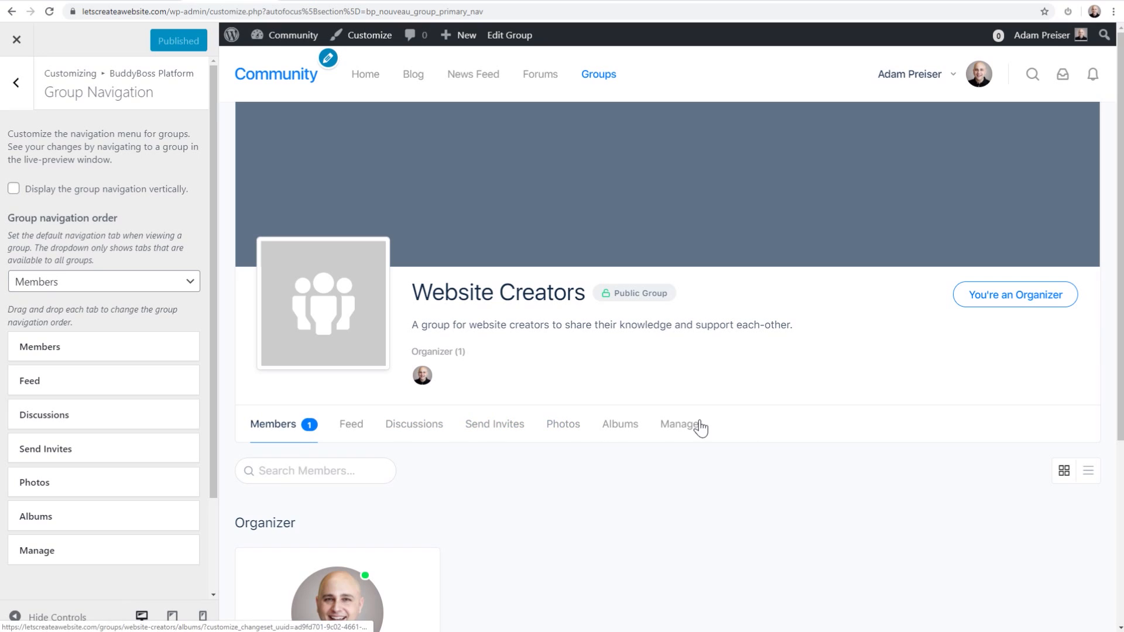
Step: Try displaying the group navigation vertically in the preview, and turn the option off again
left_click(78, 189)
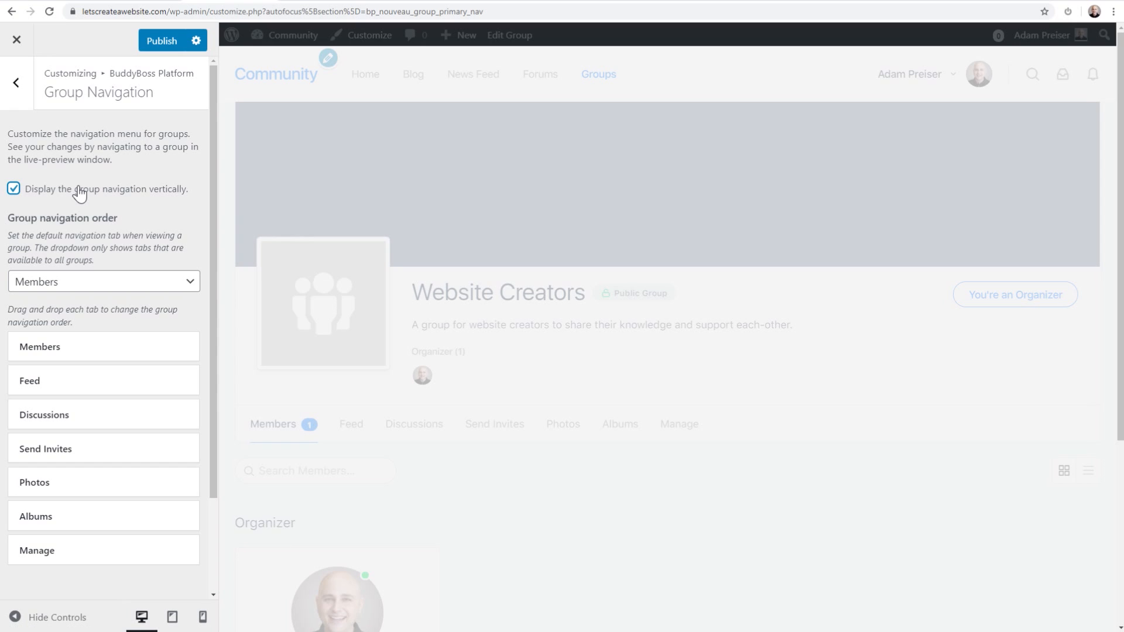
scroll(442, 404, "down", 4)
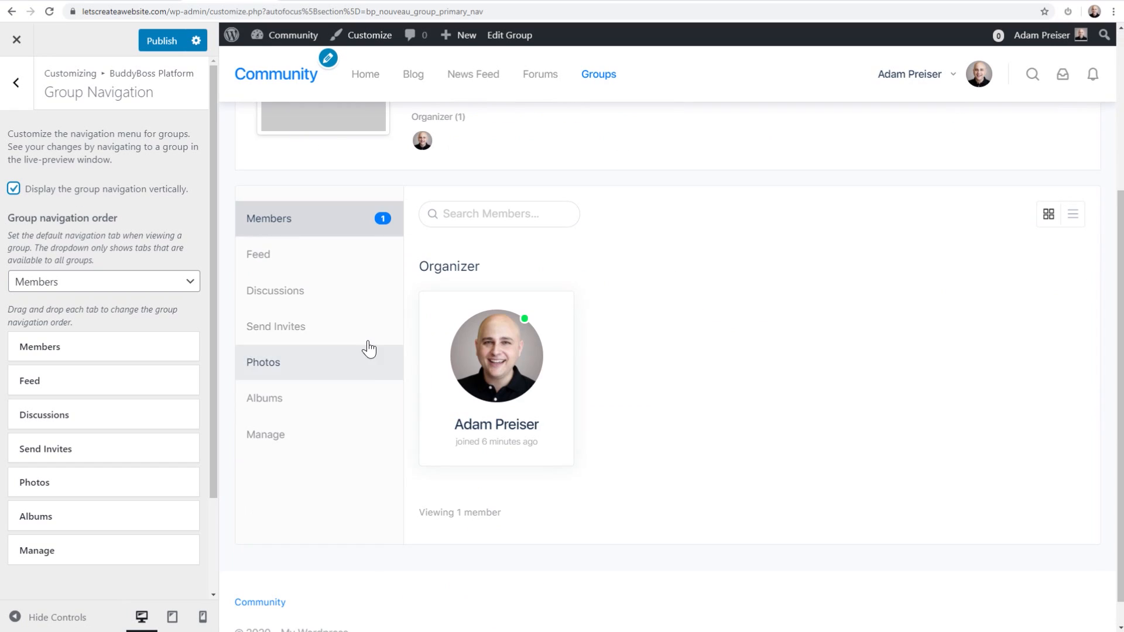
left_click(126, 189)
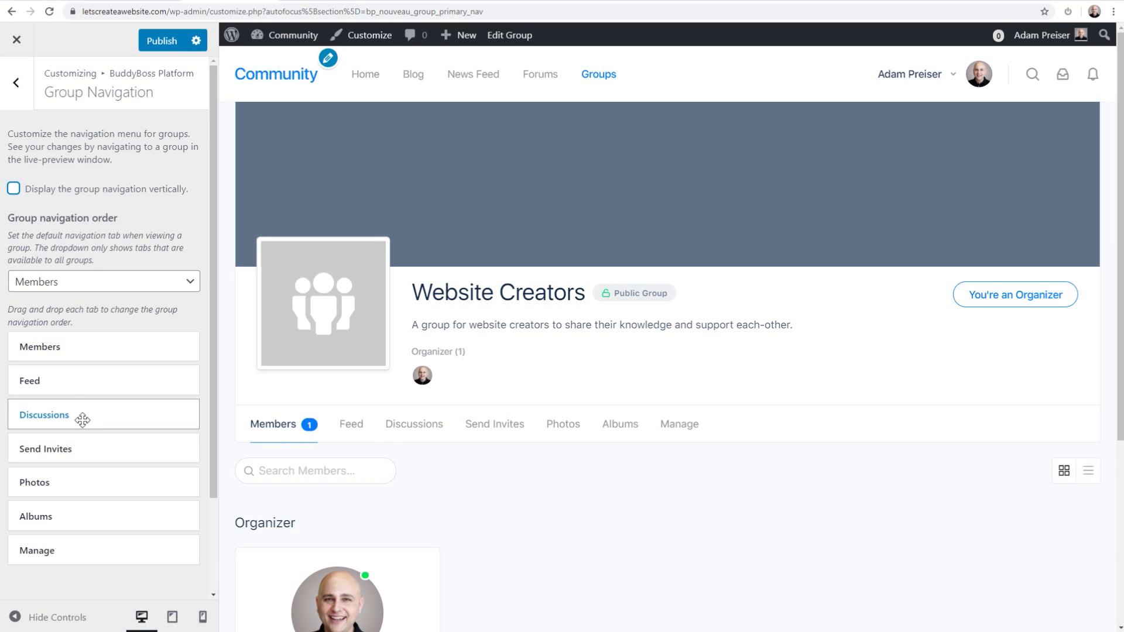
Step: Move Discussions to the first place in the group navigation order, publish the change and leave the customizer
left_click_drag(83, 417, 84, 342)
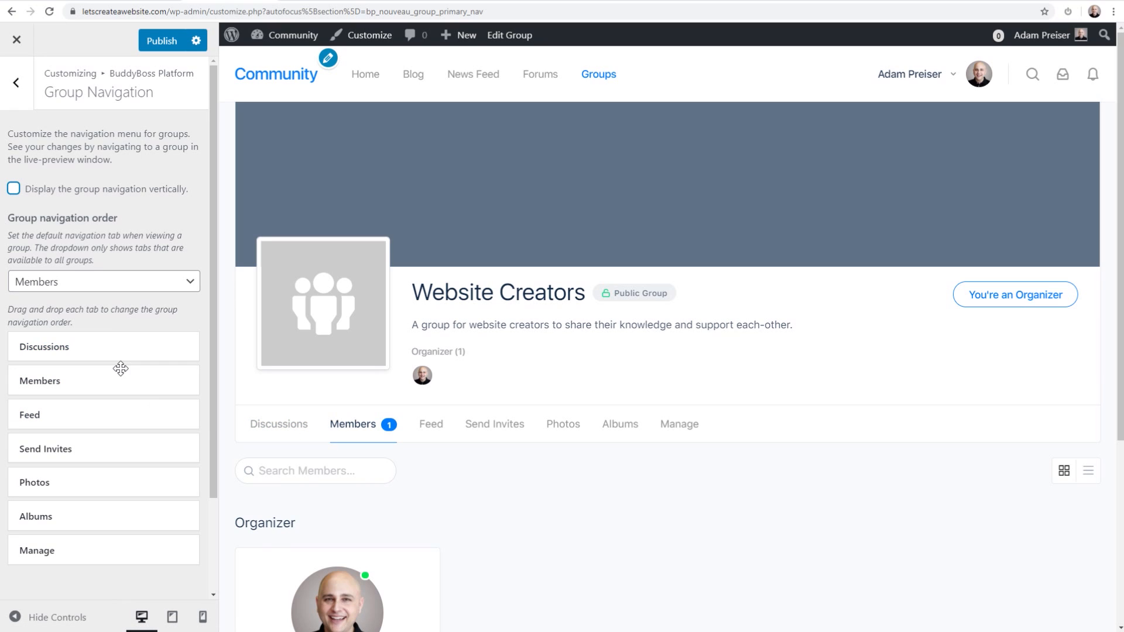
scroll(112, 392, "down", 2)
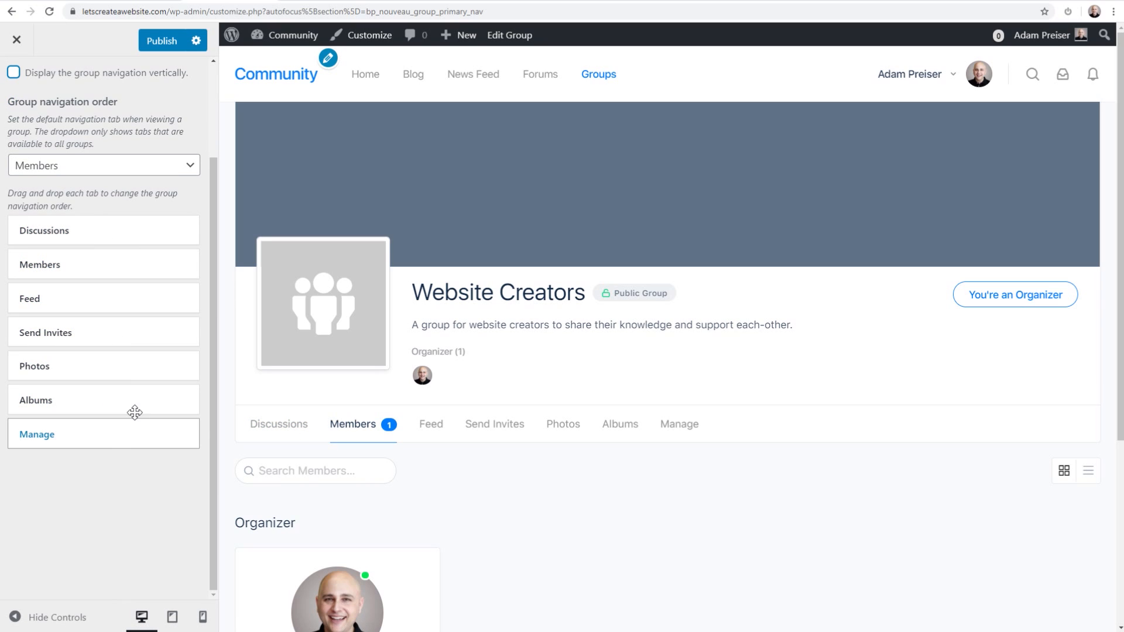
scroll(137, 252, "up", 2)
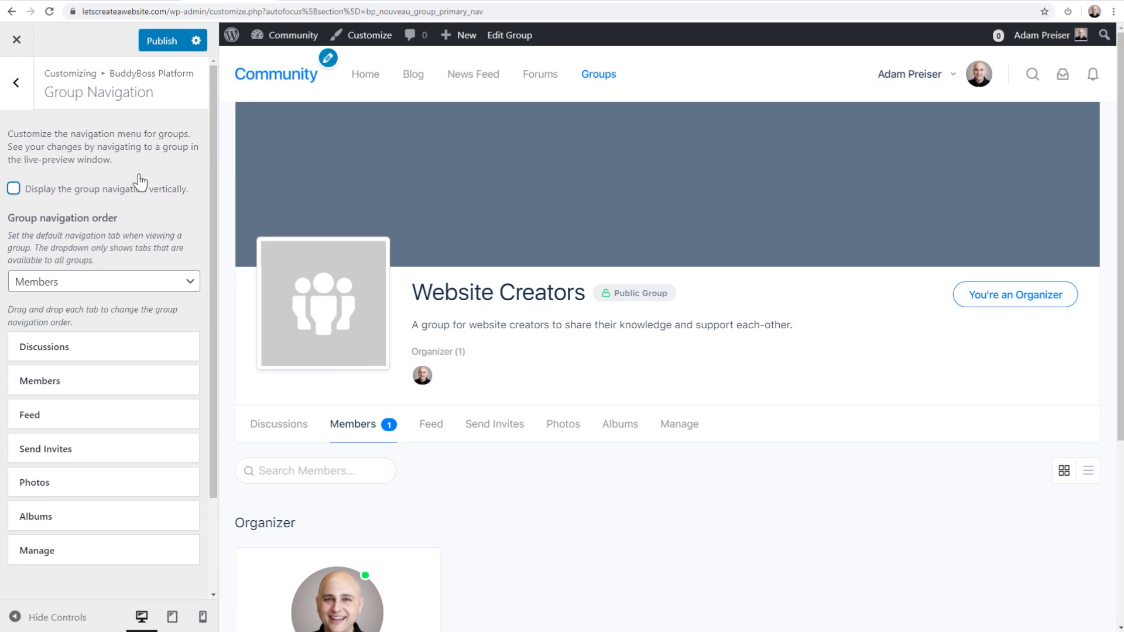
left_click(156, 51)
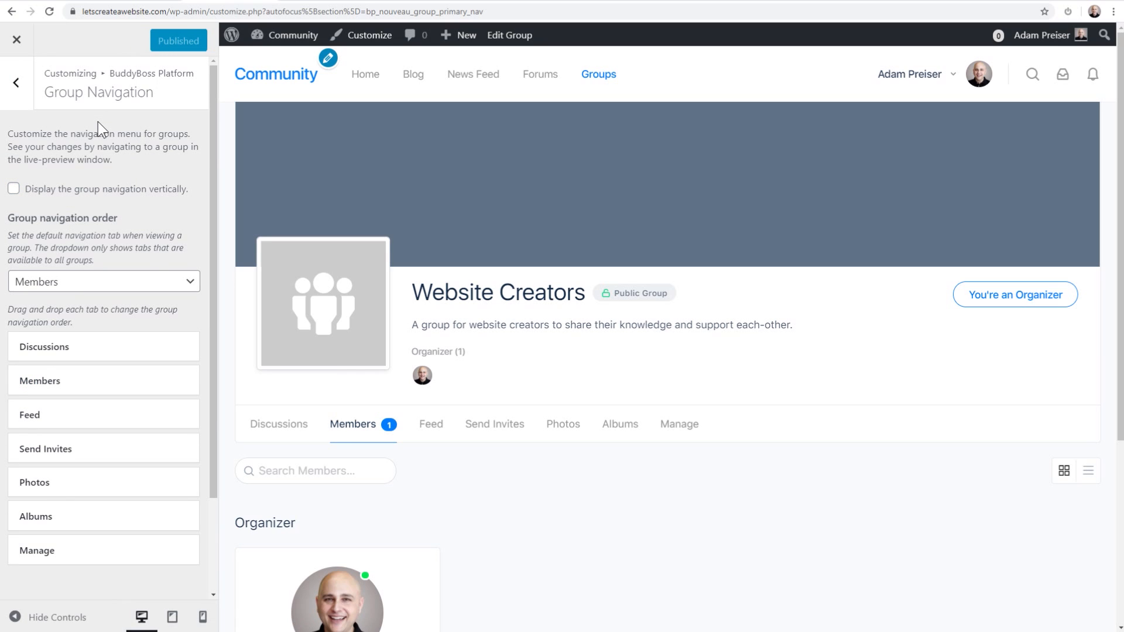
left_click(17, 42)
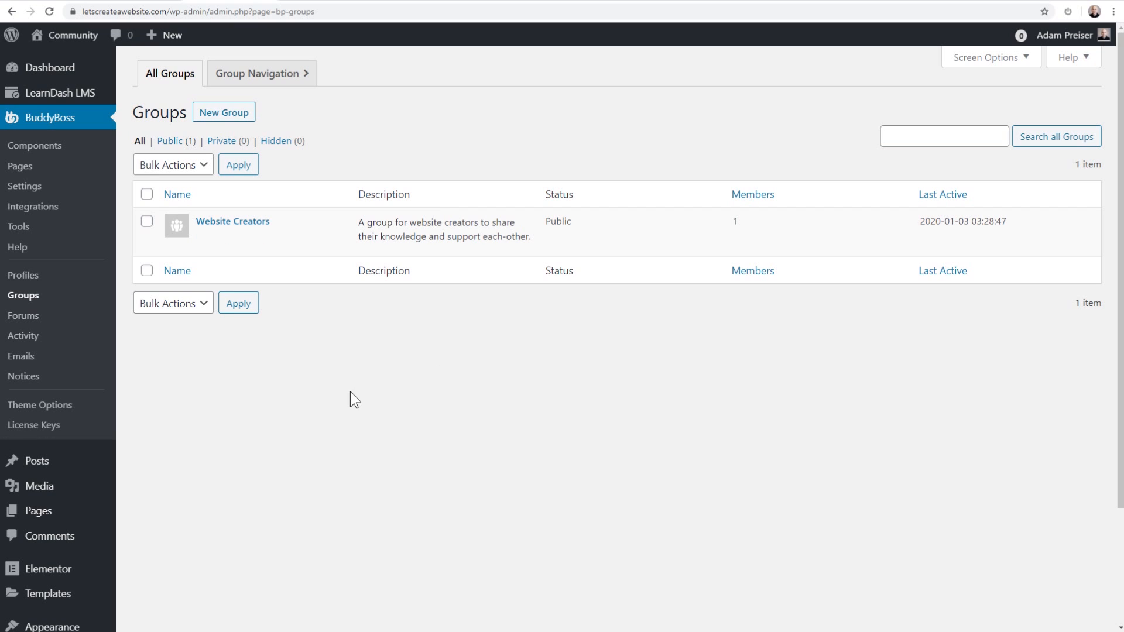
Step: Review the forum list, the General forum's edit form and the discussion list, and compare them with the front-end Forums page
left_click(23, 316)
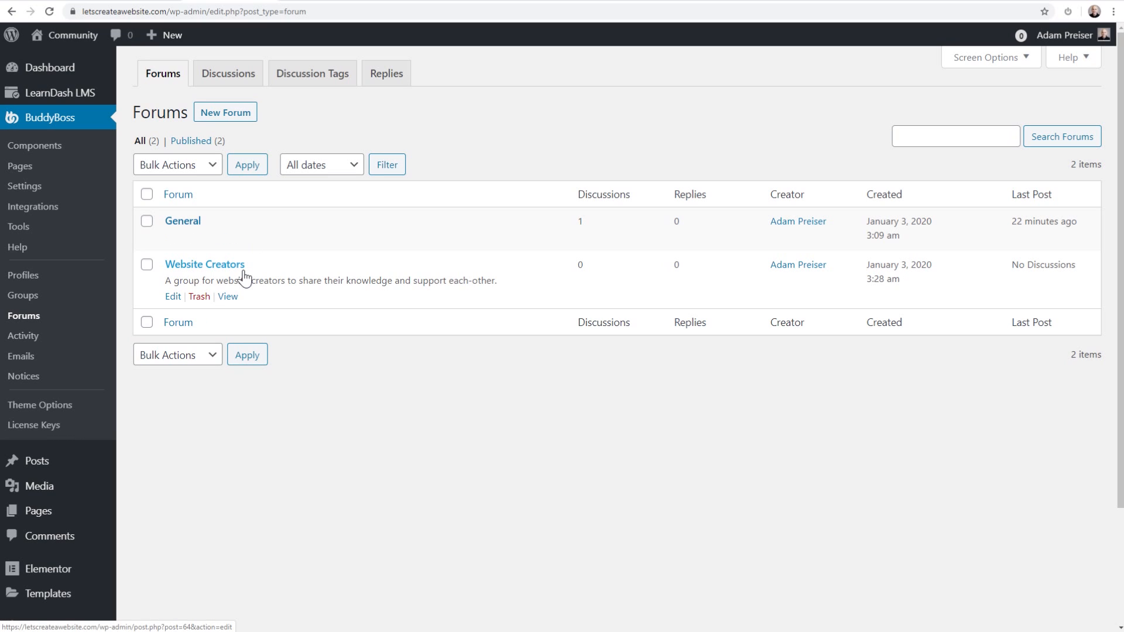
left_click(193, 225)
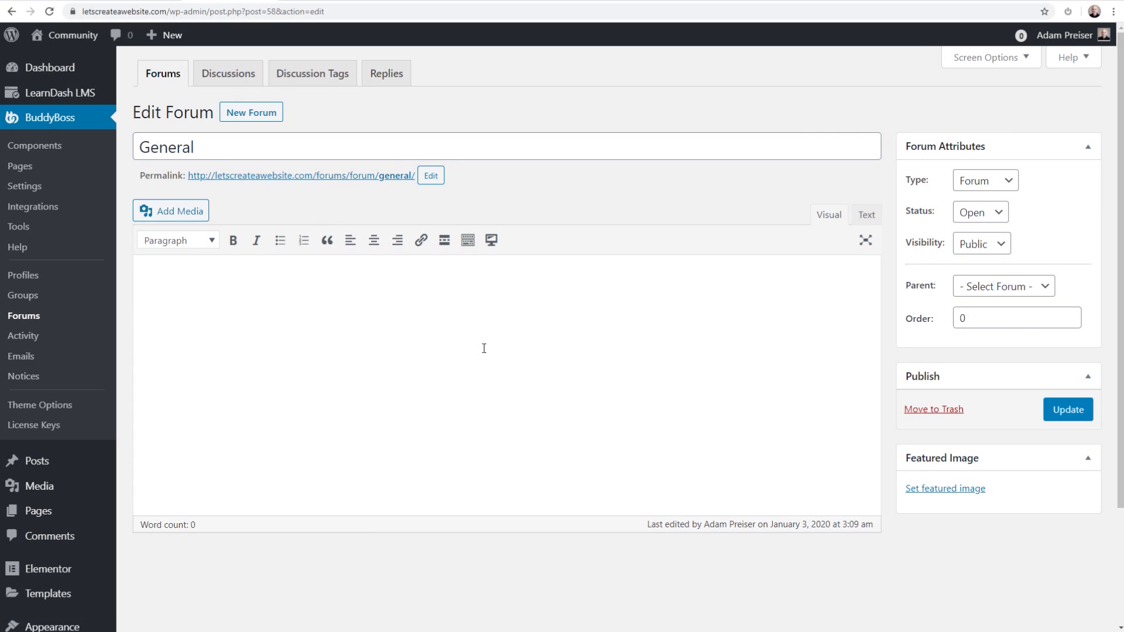
left_click(213, 76)
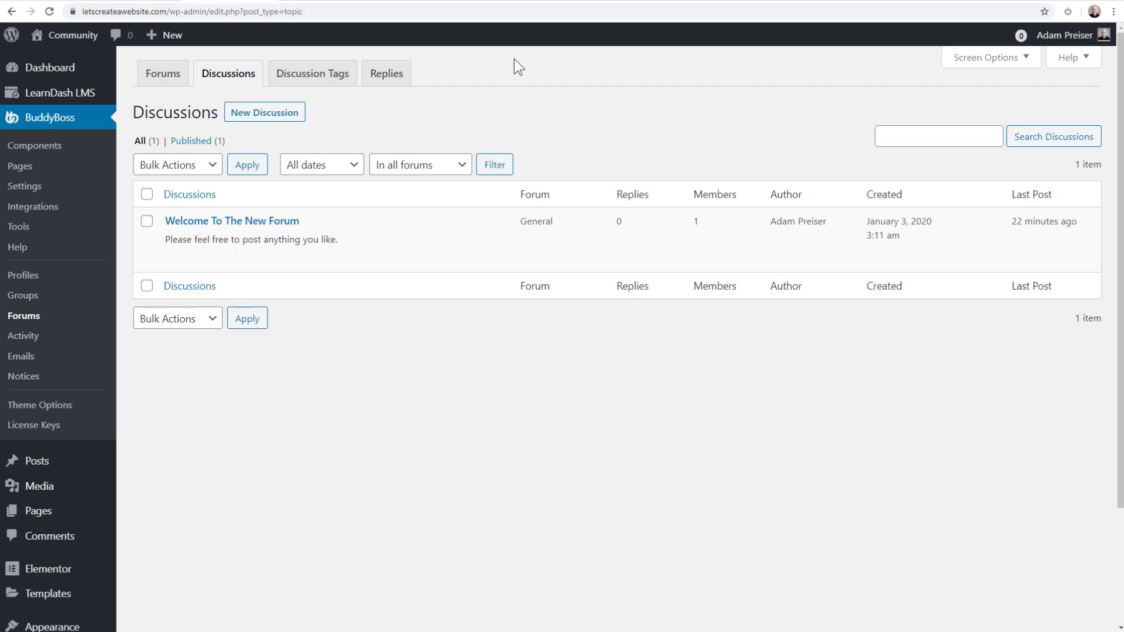
left_click(482, 1)
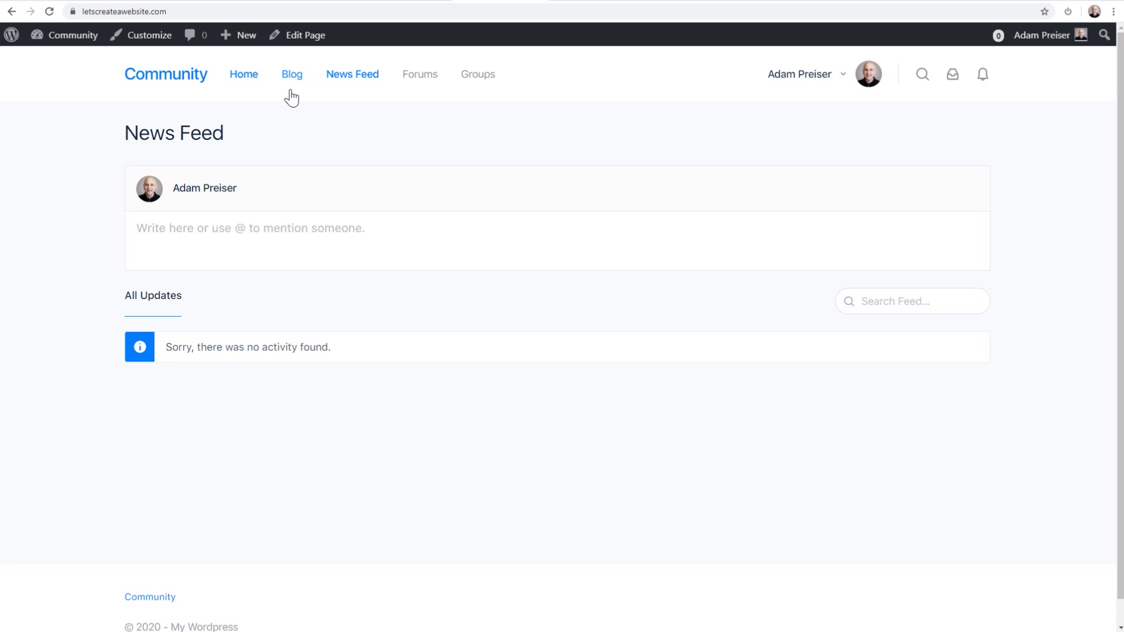
left_click(415, 76)
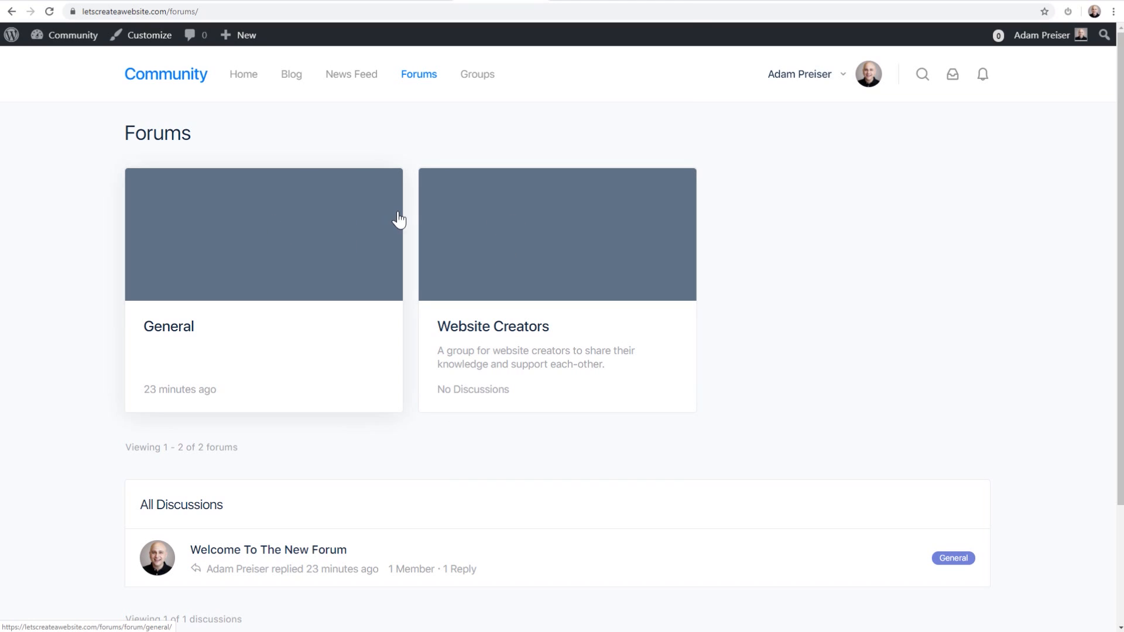
Step: Set group-of-people-enjoying-music-concert-325521.jpg from the media library as the General forum's featured image and update the forum
left_click(321, 2)
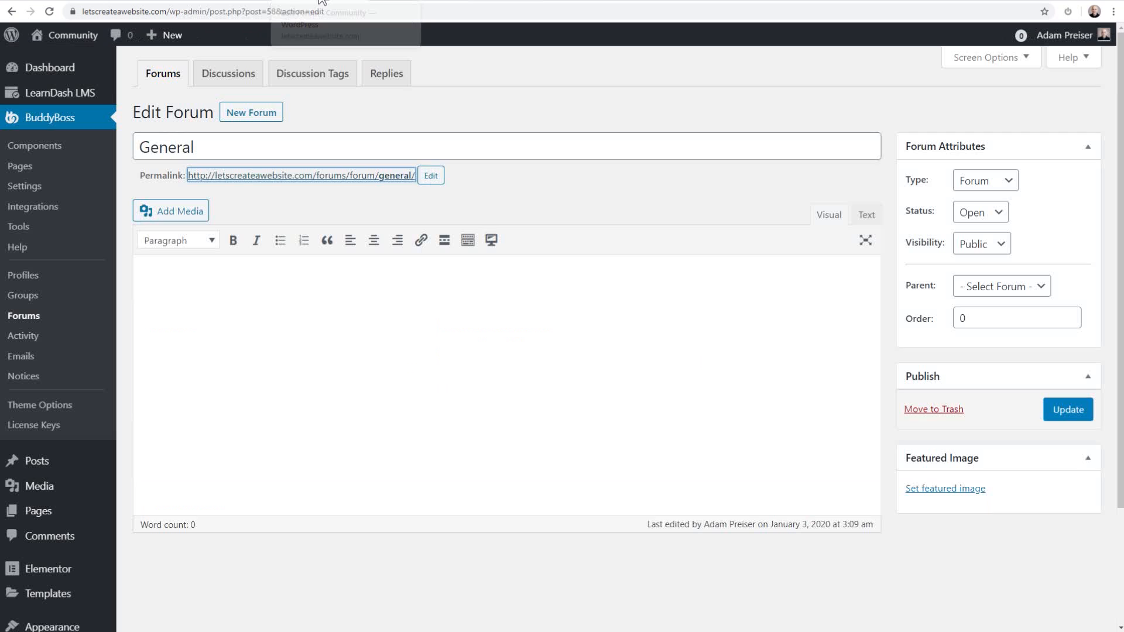
left_click(573, 219)
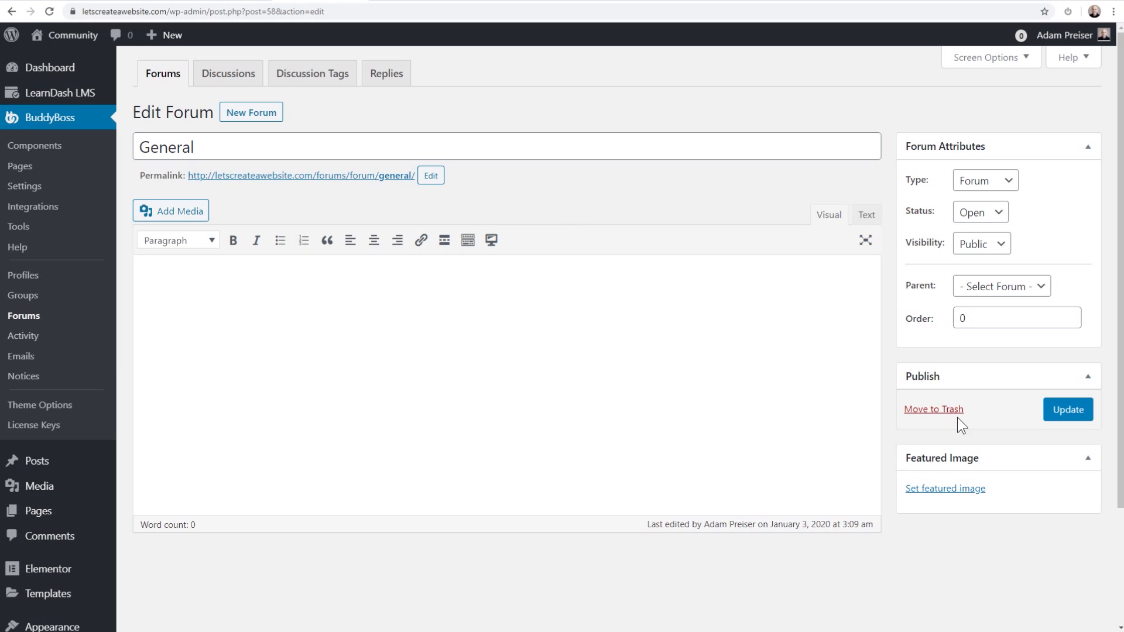
left_click(921, 490)
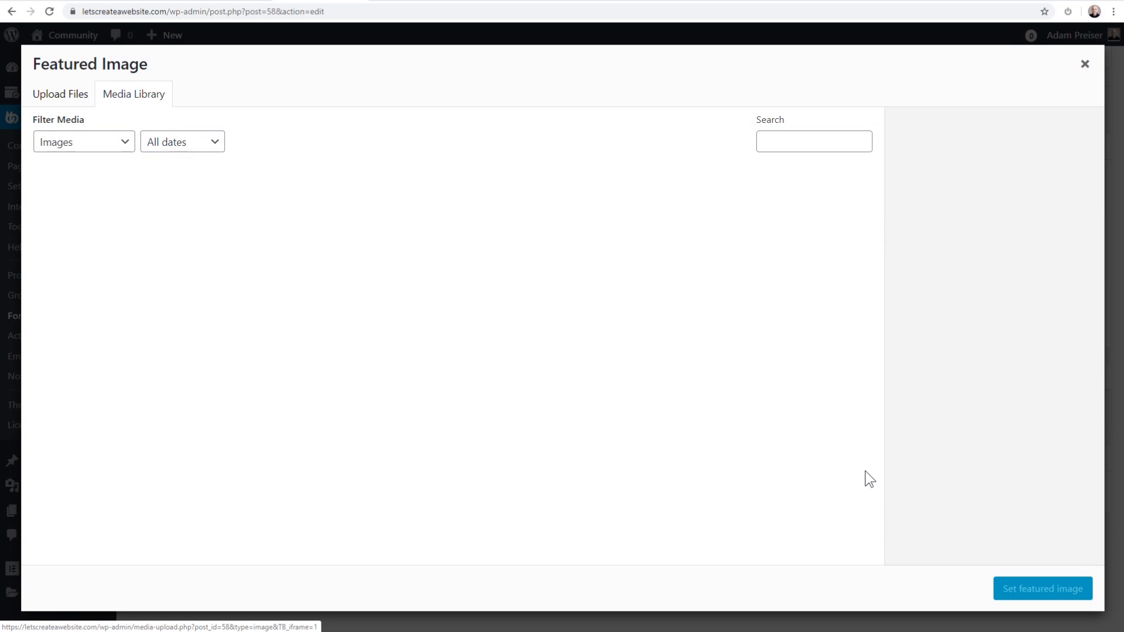
left_click(102, 222)
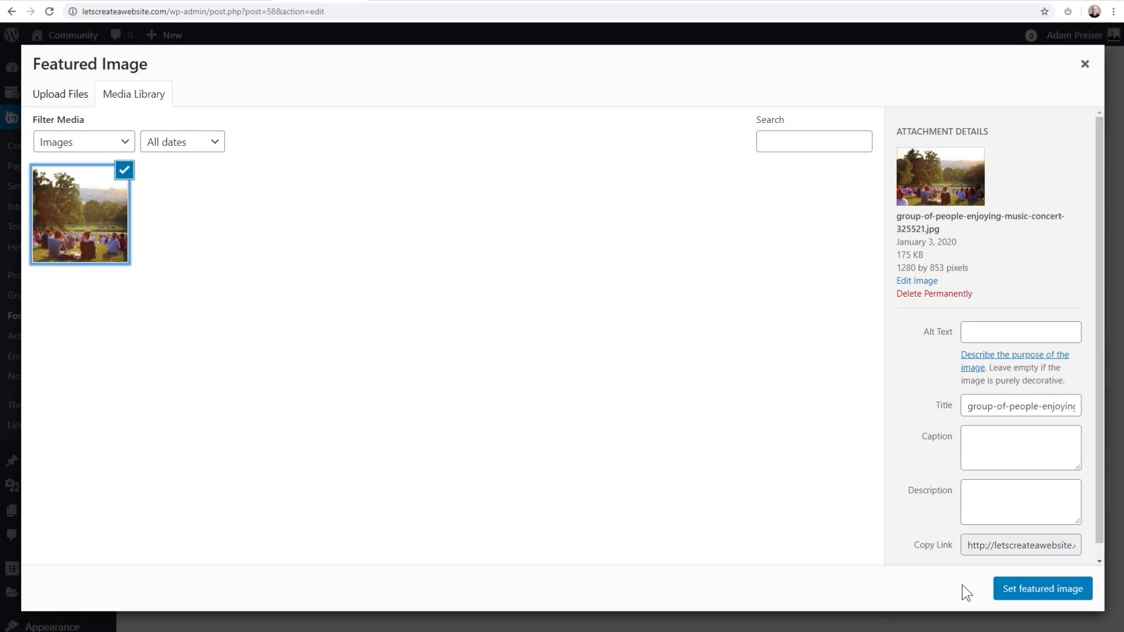
left_click(1036, 590)
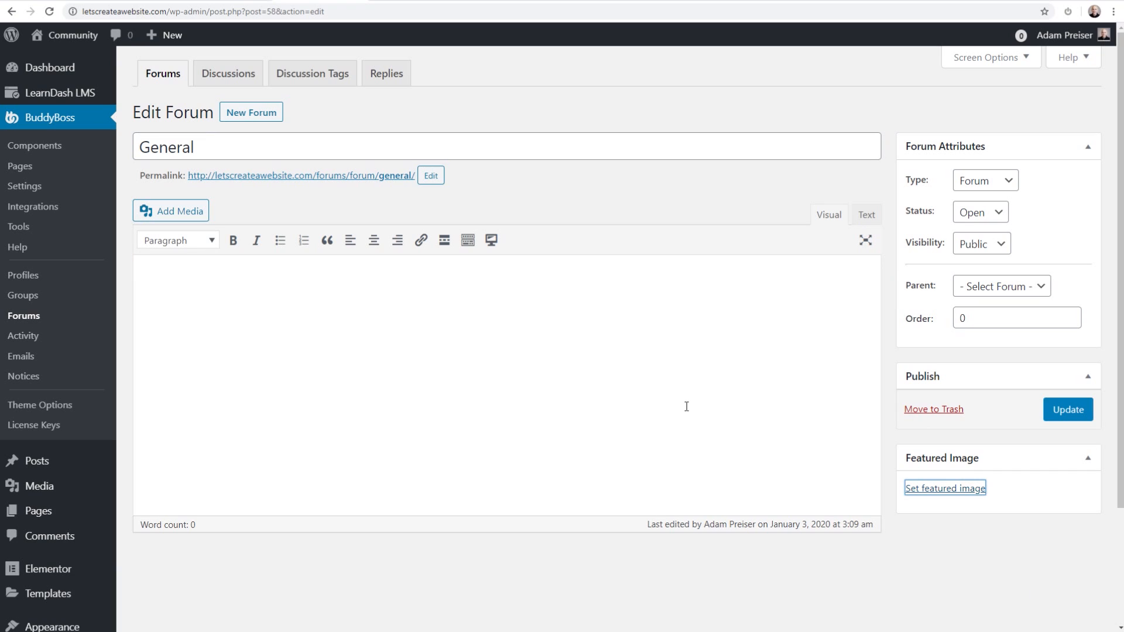
left_click(1044, 416)
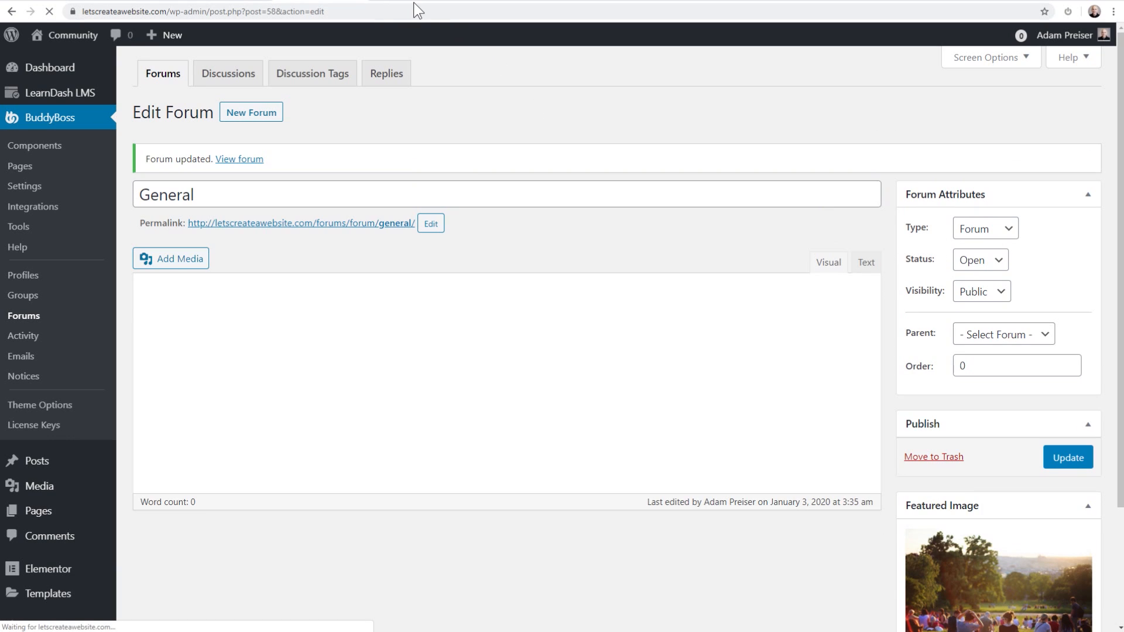
Step: Check the General forum's image on the front-end Forums page and open the Welcome To The New Forum discussion
left_click(478, 7)
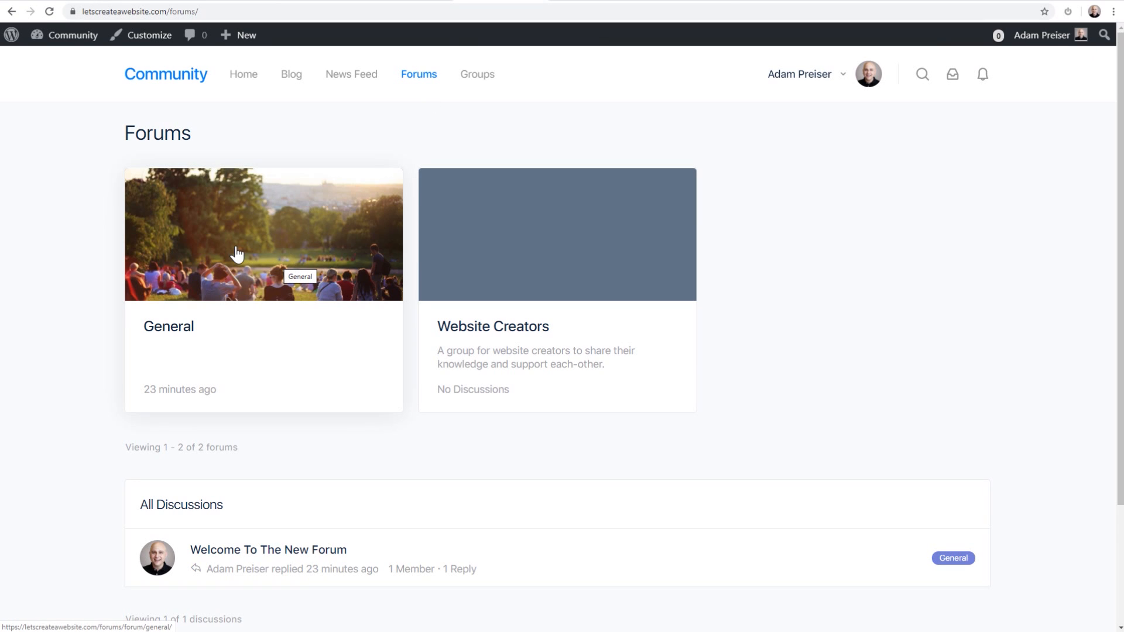
scroll(236, 254, "down", 3)
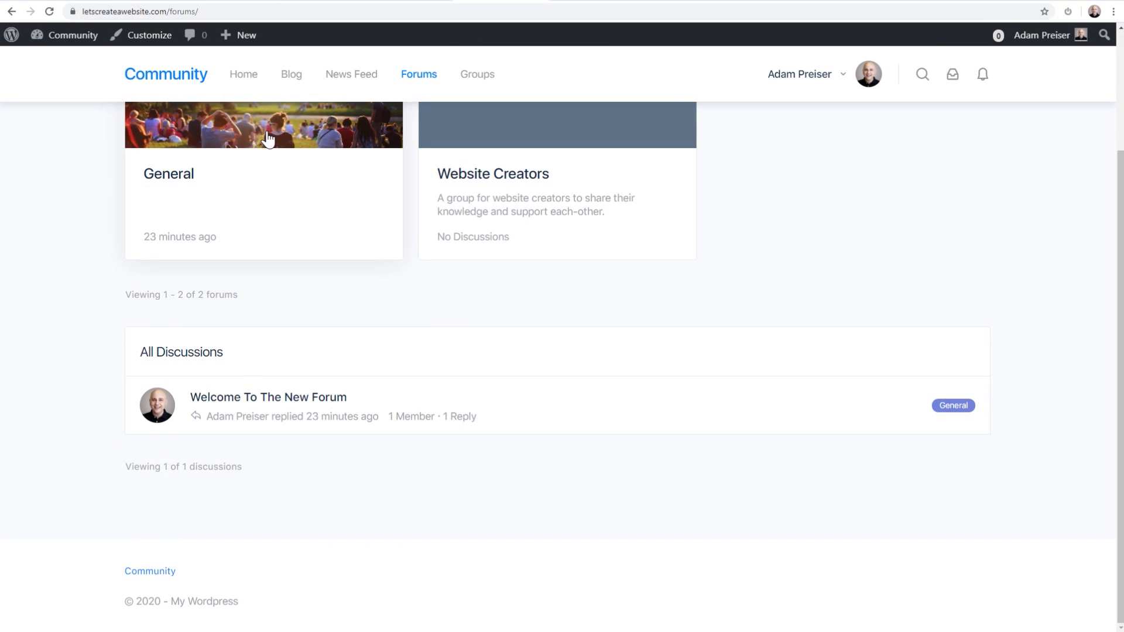
left_click(234, 259)
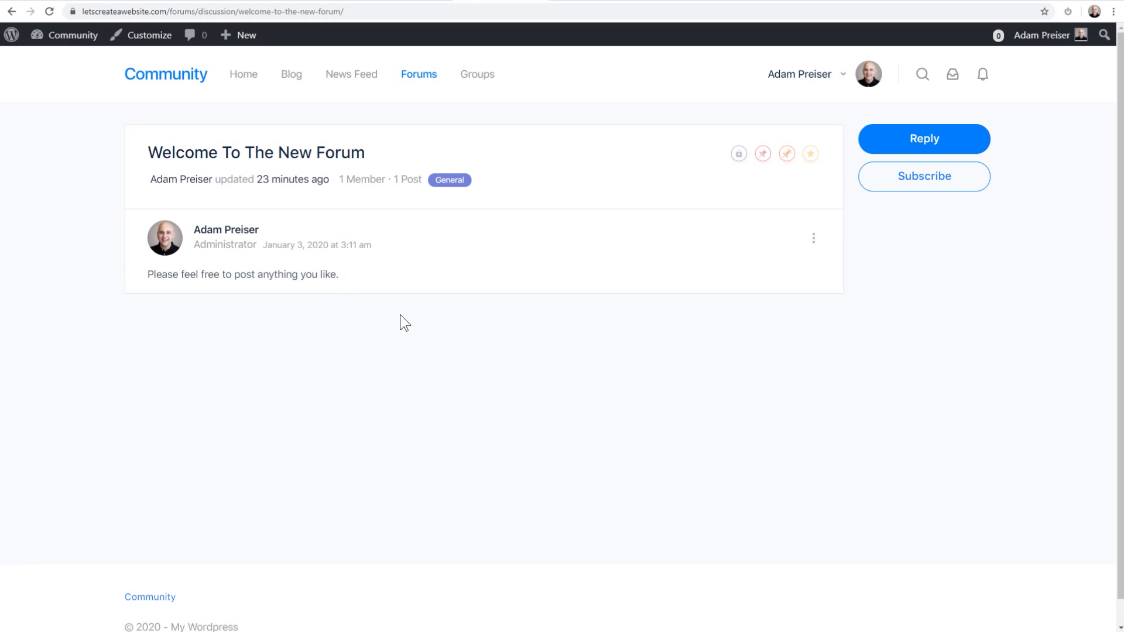
Step: Post the reply "Here is my reply" with a grinning emoji to the Welcome To The New Forum discussion
left_click(924, 141)
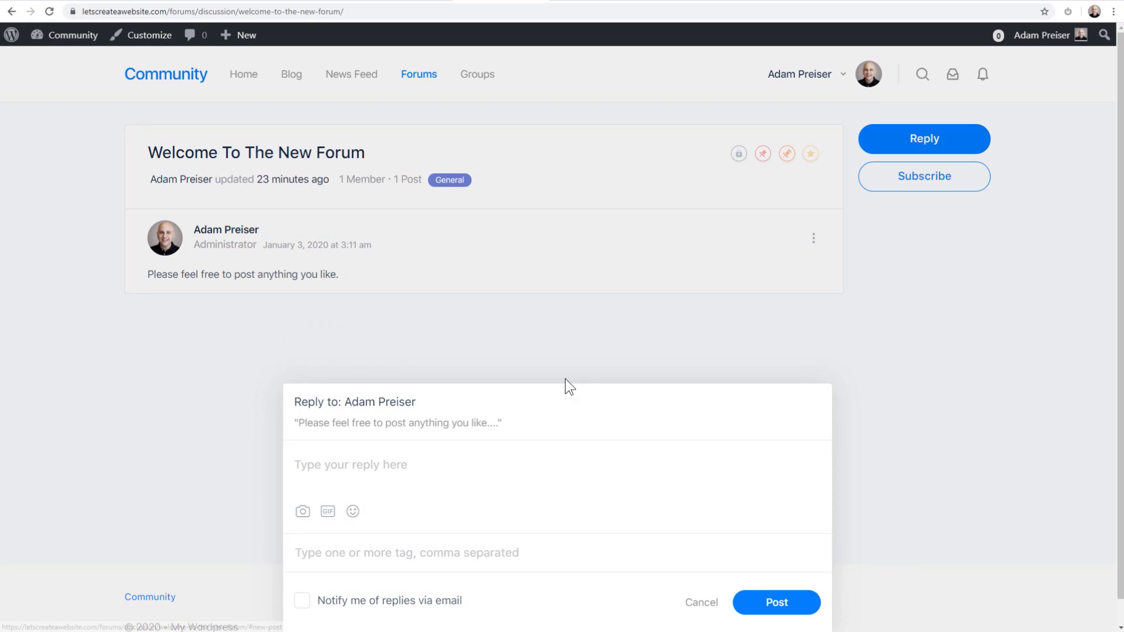
left_click(506, 482)
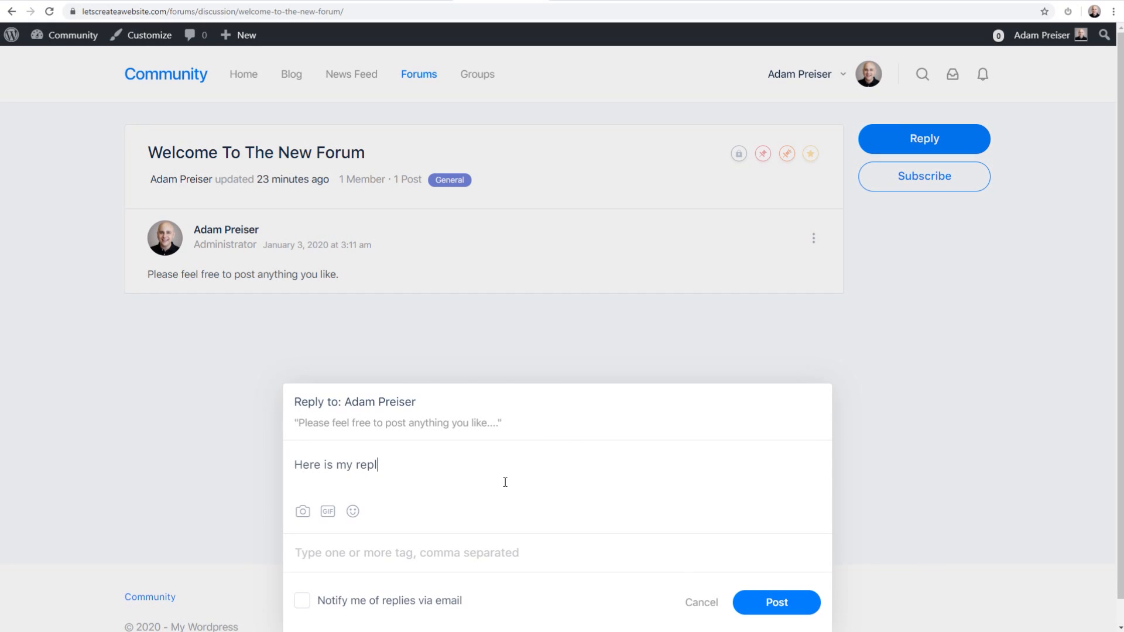
left_click(353, 512)
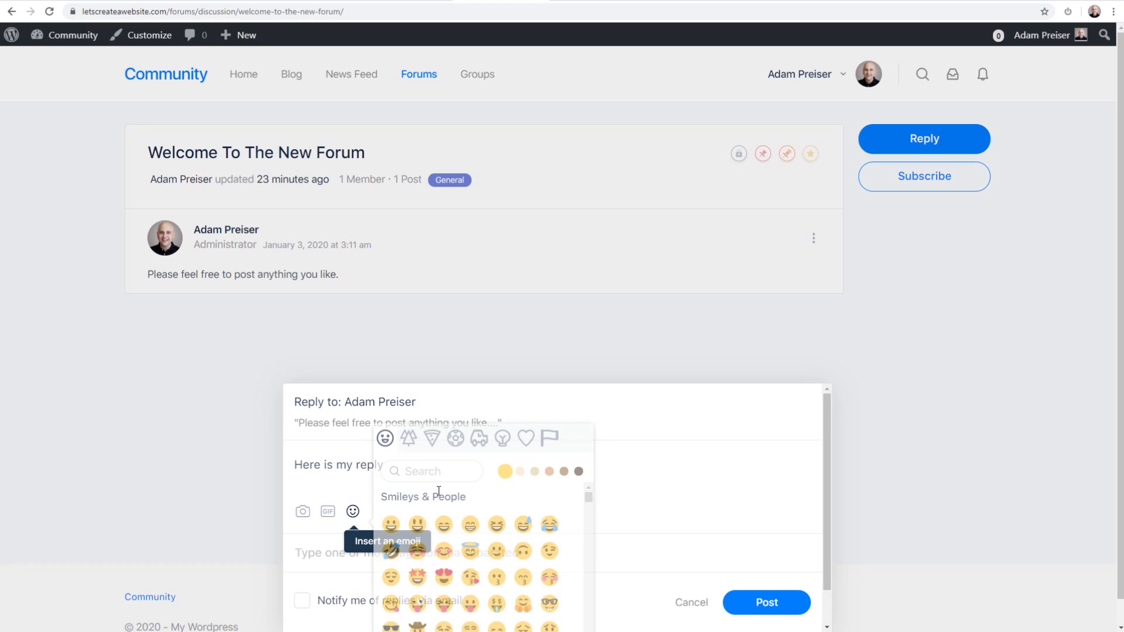
left_click(471, 513)
left_click(817, 610)
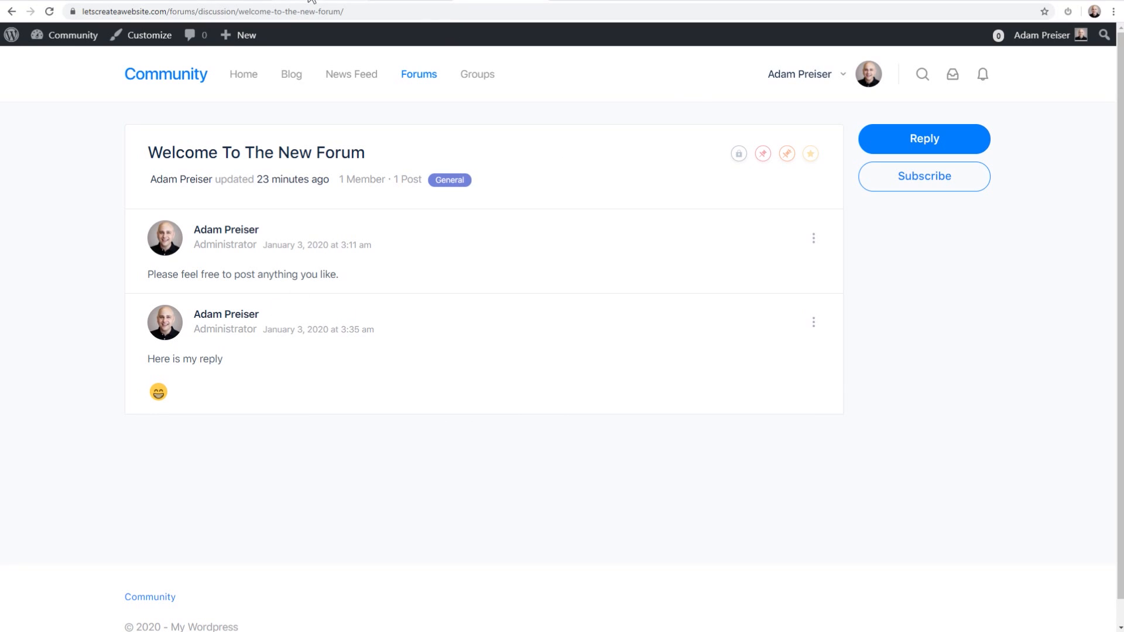
Step: Review the discussion and reply lists in the admin area, and open the community's activity list
left_click(310, 5)
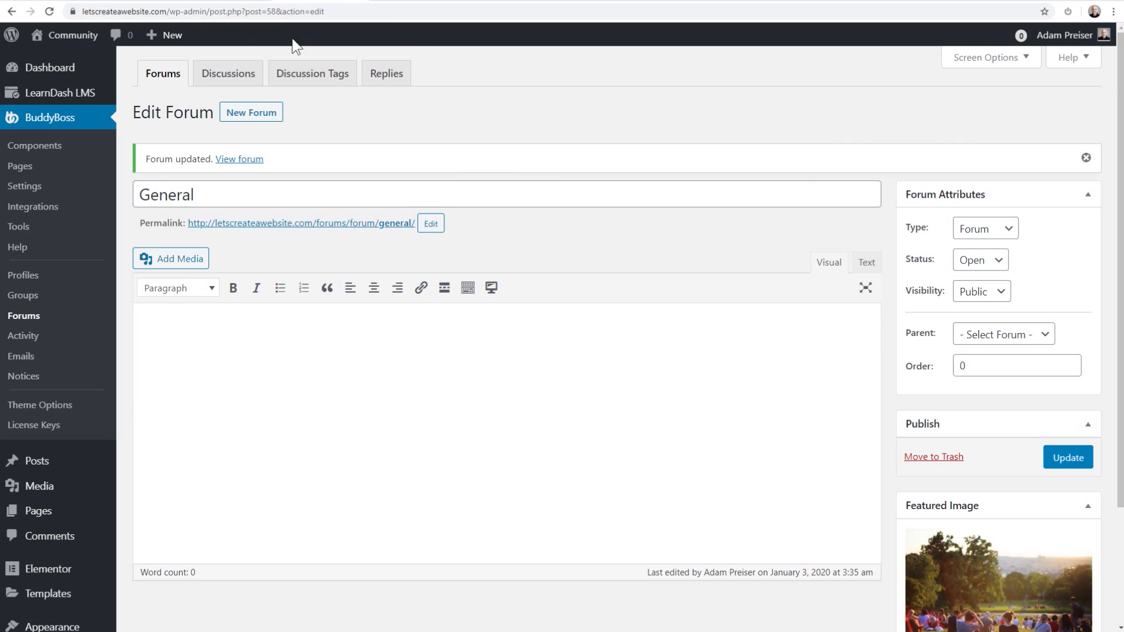
left_click(217, 81)
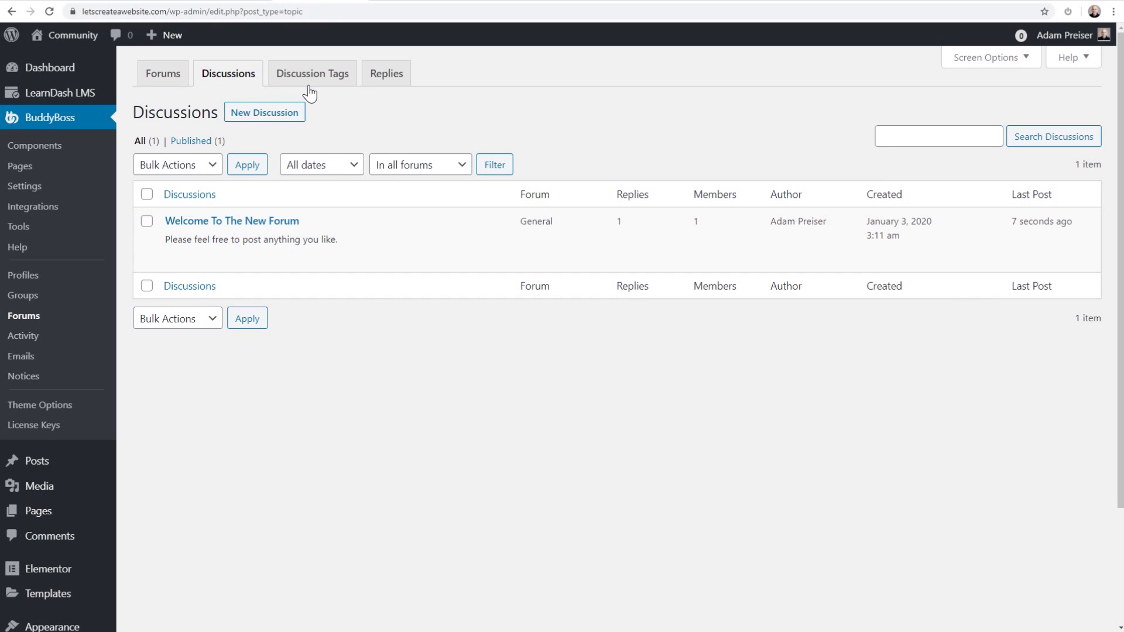
left_click(390, 89)
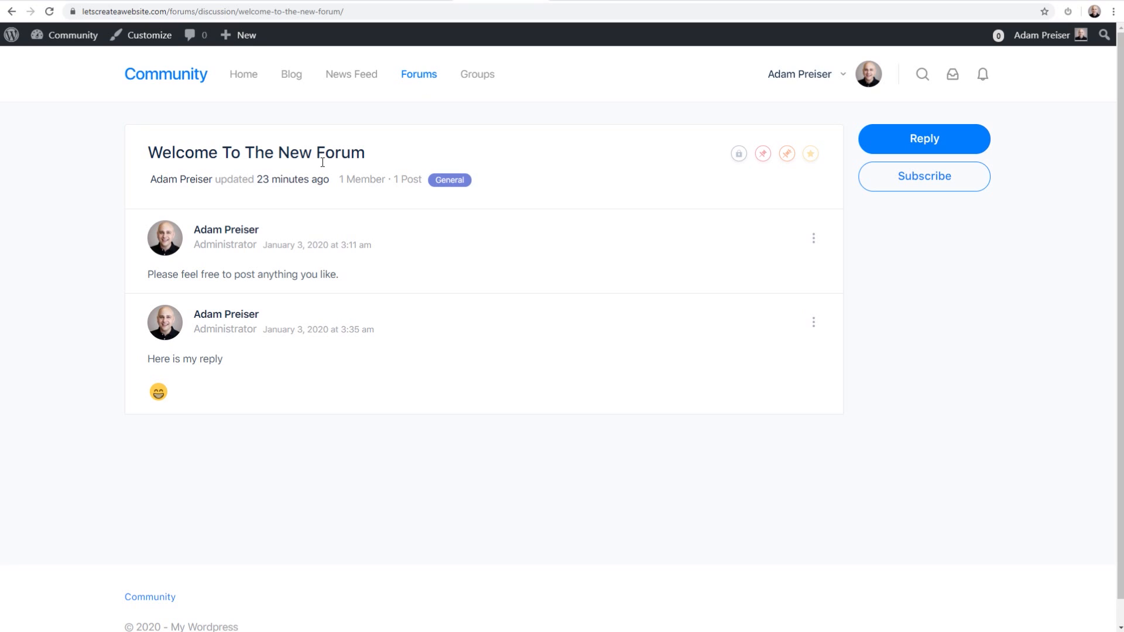
left_click(300, 0)
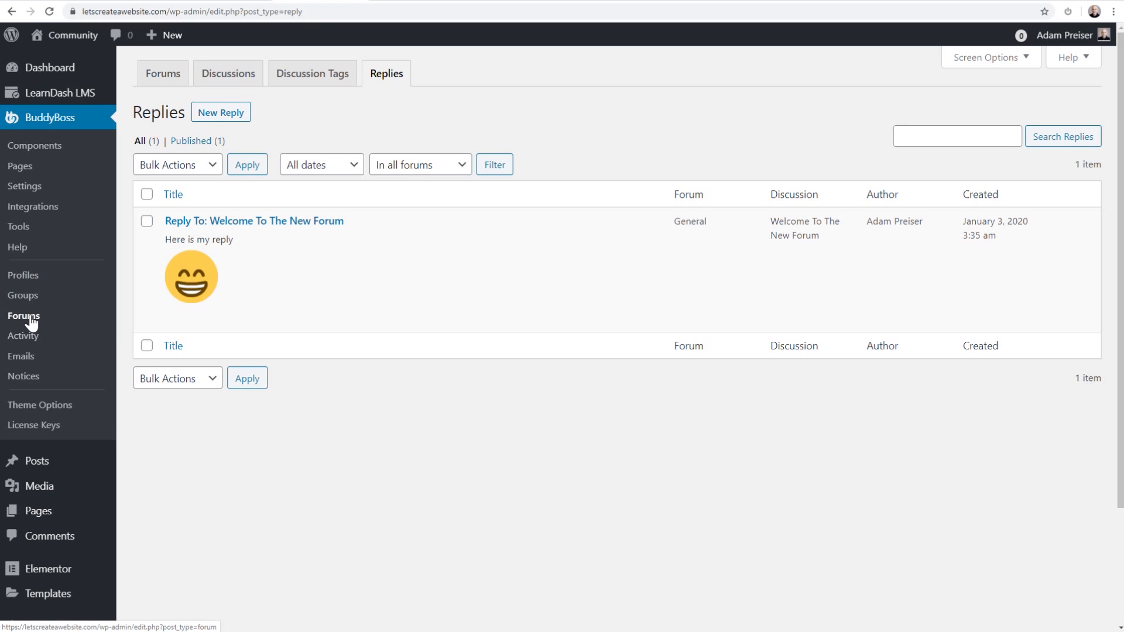
left_click(24, 336)
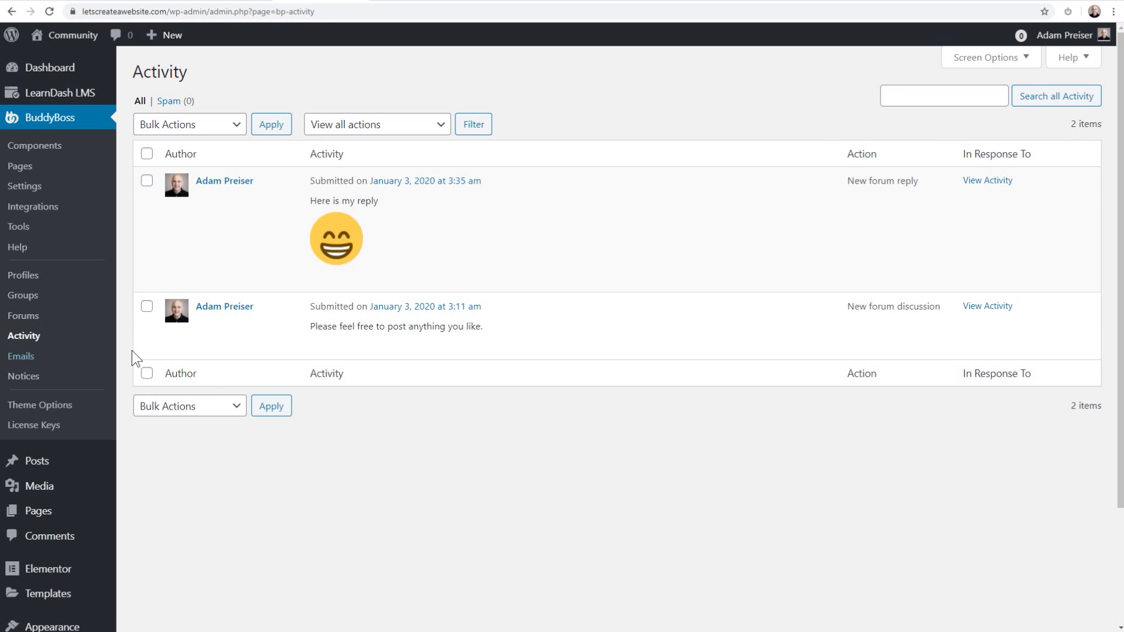
Step: Post the update "If you like this tutorial, please give it a thumbs up ... it helps allot" in the Website Creators group's feed
left_click_drag(308, 327, 556, 332)
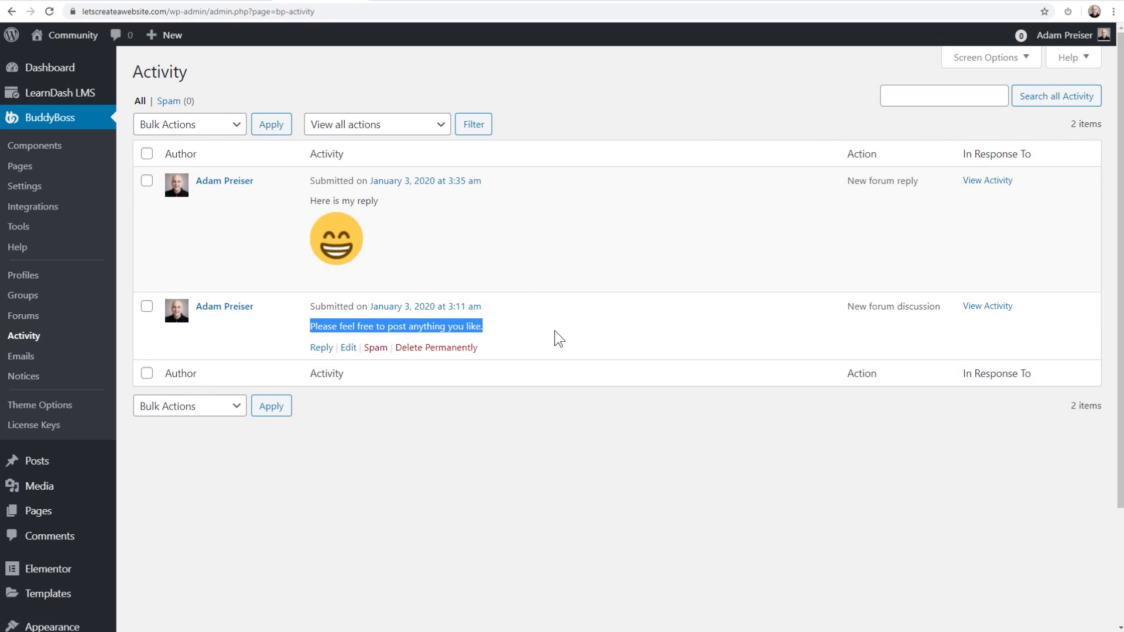
left_click(511, 2)
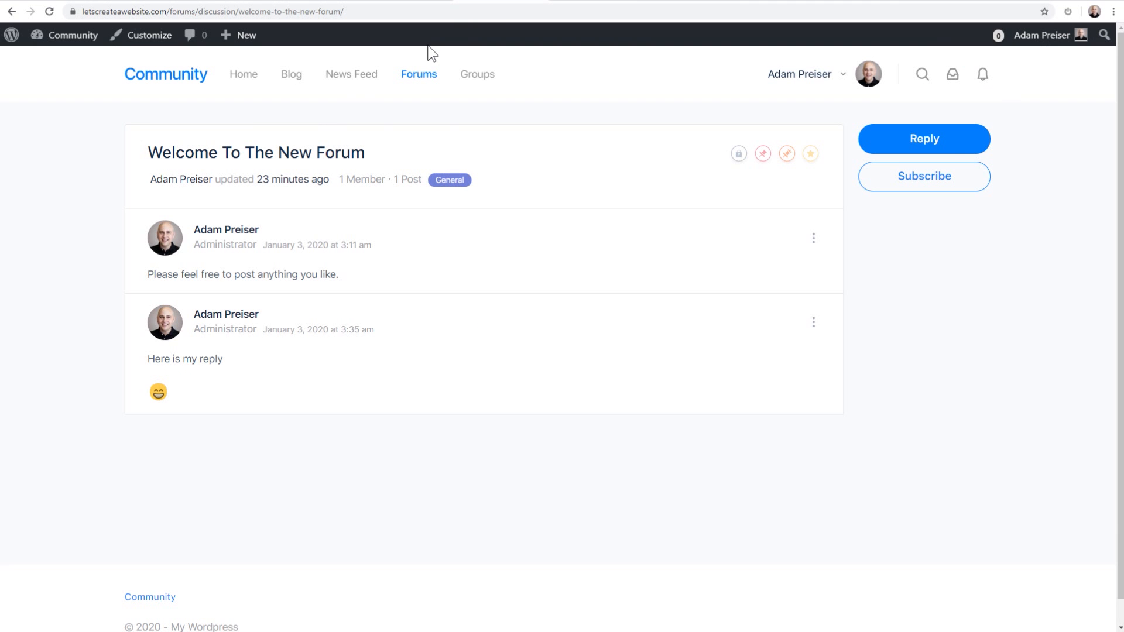
left_click(469, 75)
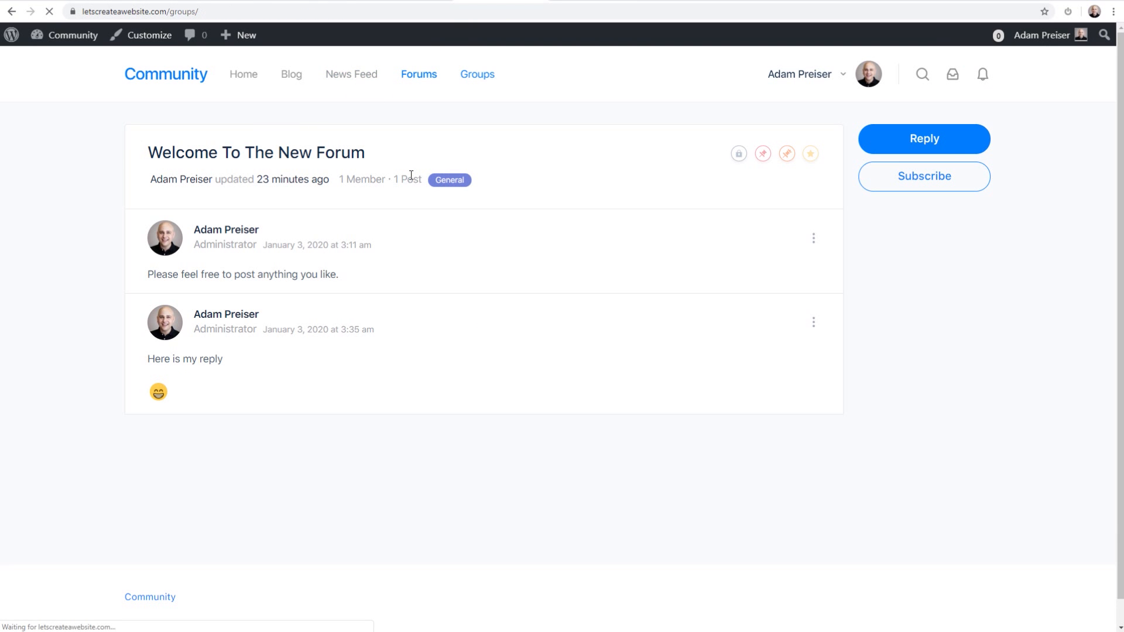
left_click(233, 286)
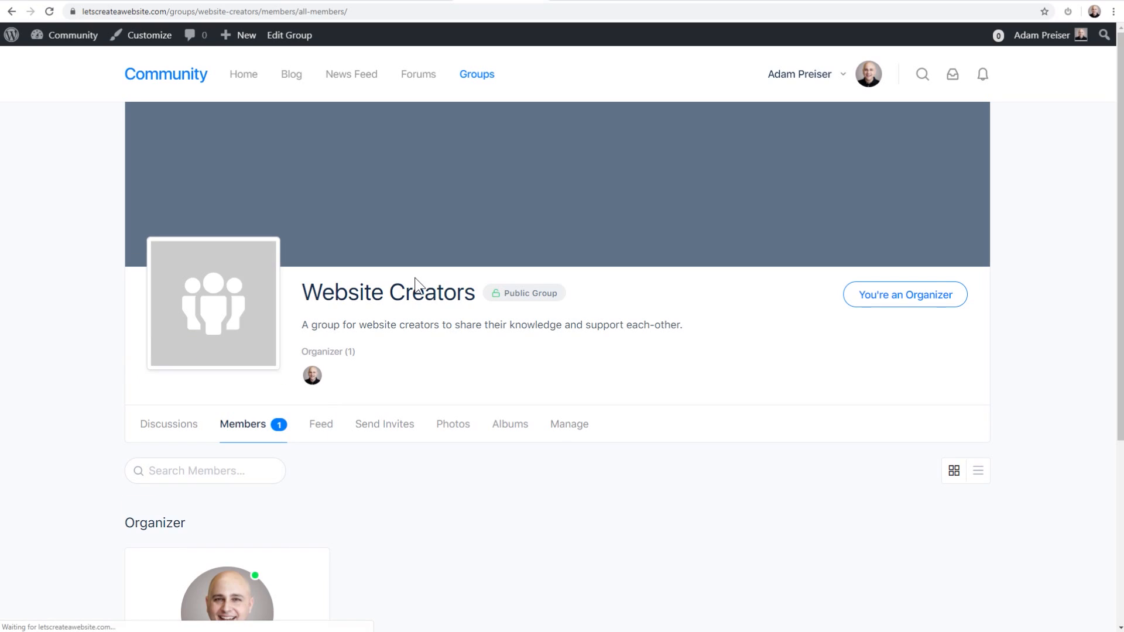
scroll(415, 278, "down", 4)
left_click(310, 192)
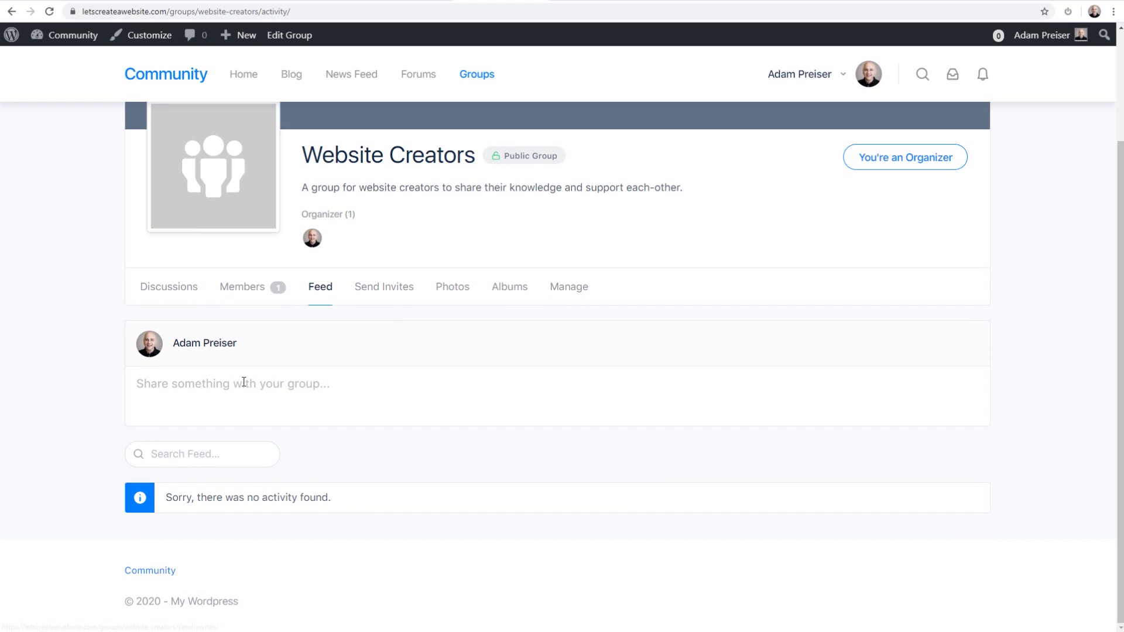
left_click(243, 383)
type("If you like this tutorial, please give it a thumbs up ... it helps allot")
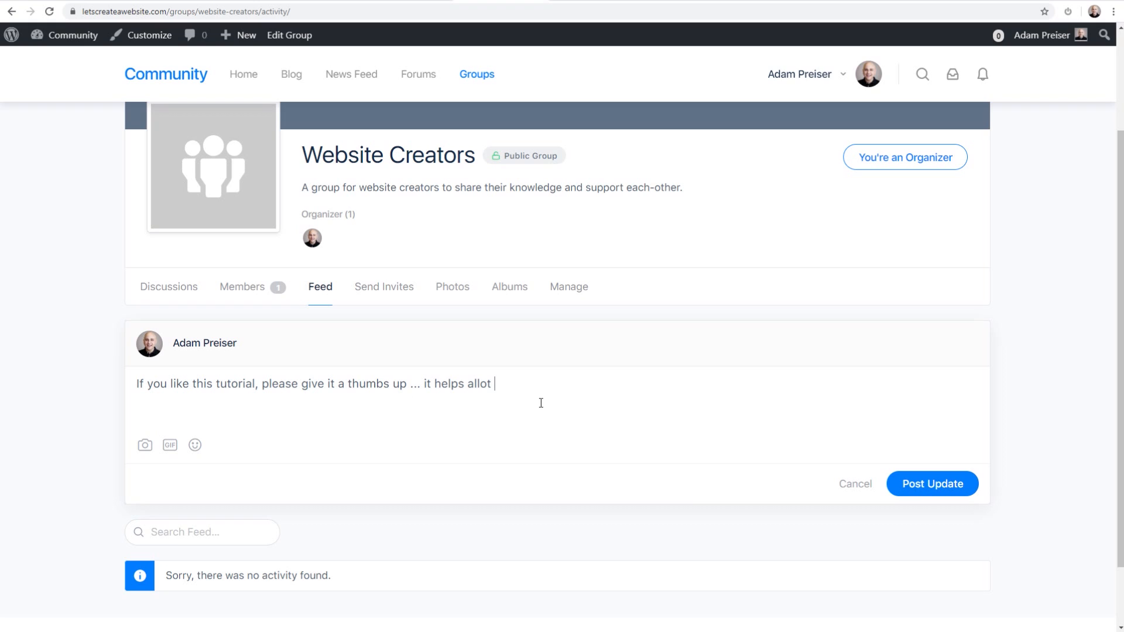
left_click(926, 494)
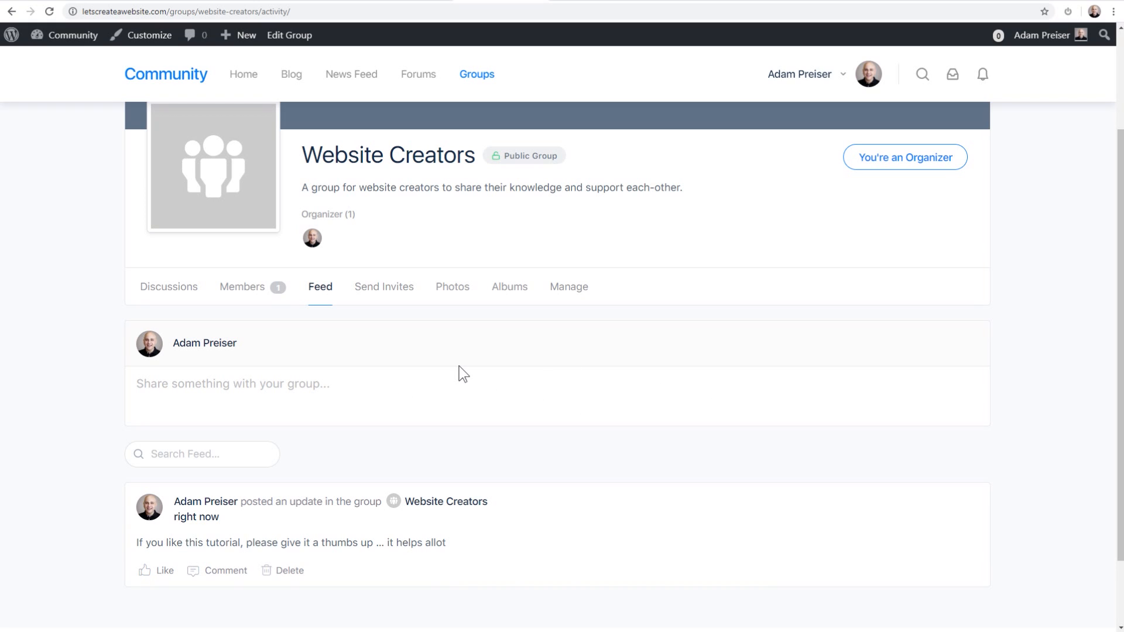
scroll(459, 369, "down", 2)
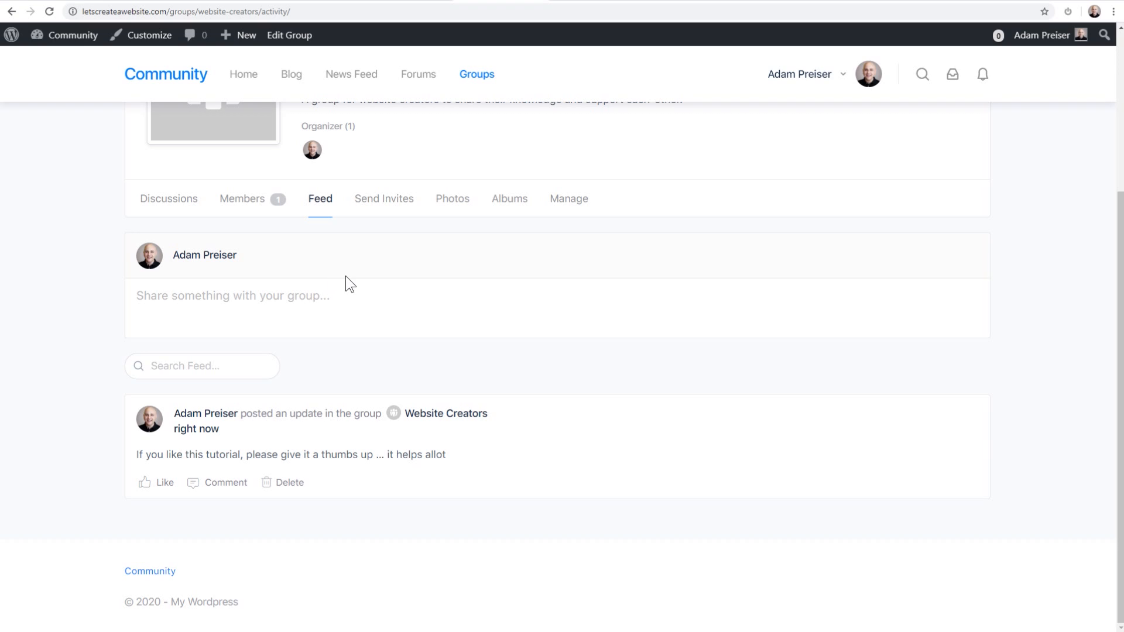
Step: Reload the admin activity list and examine the entries for the group update, forum reply and forum discussion
left_click(304, 3)
left_click(299, 13)
key("Return")
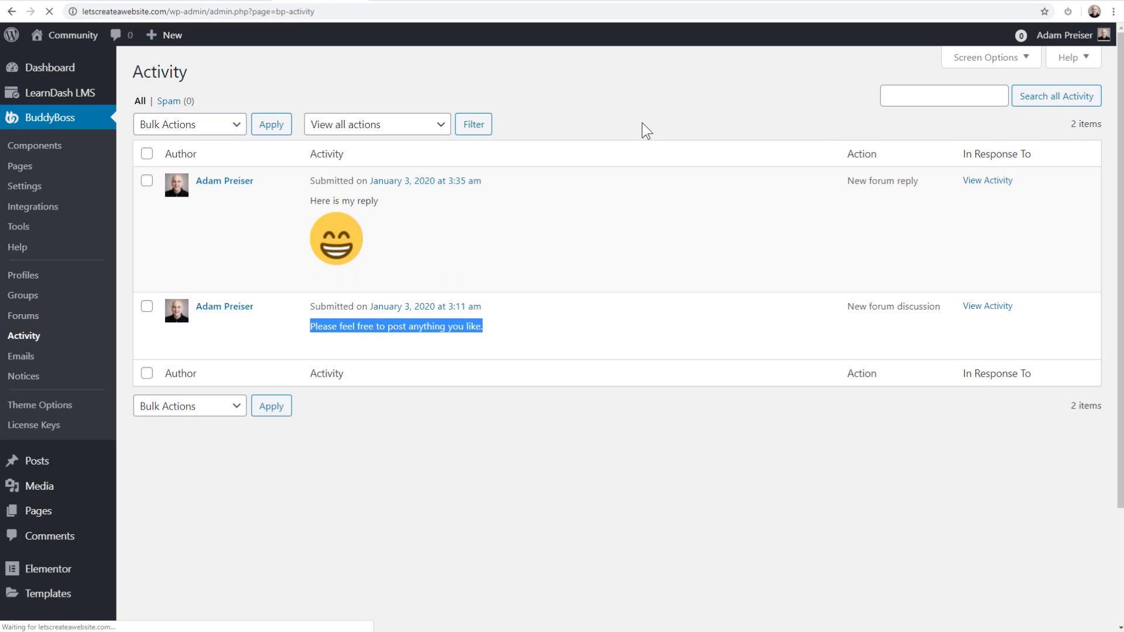
mouse_move(404, 202)
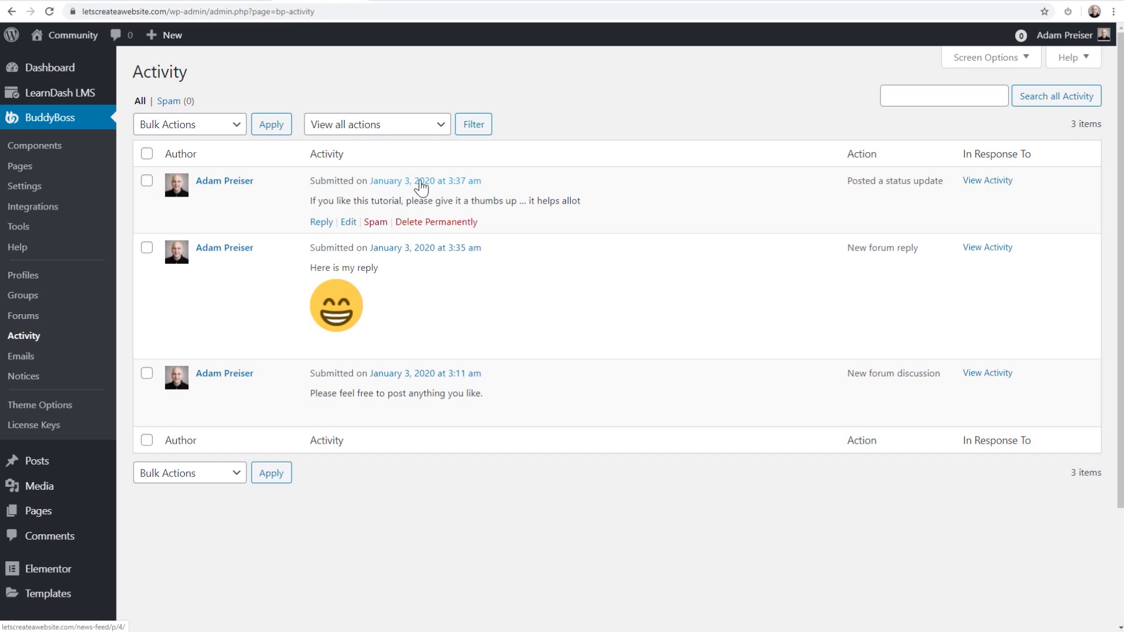
mouse_move(510, 284)
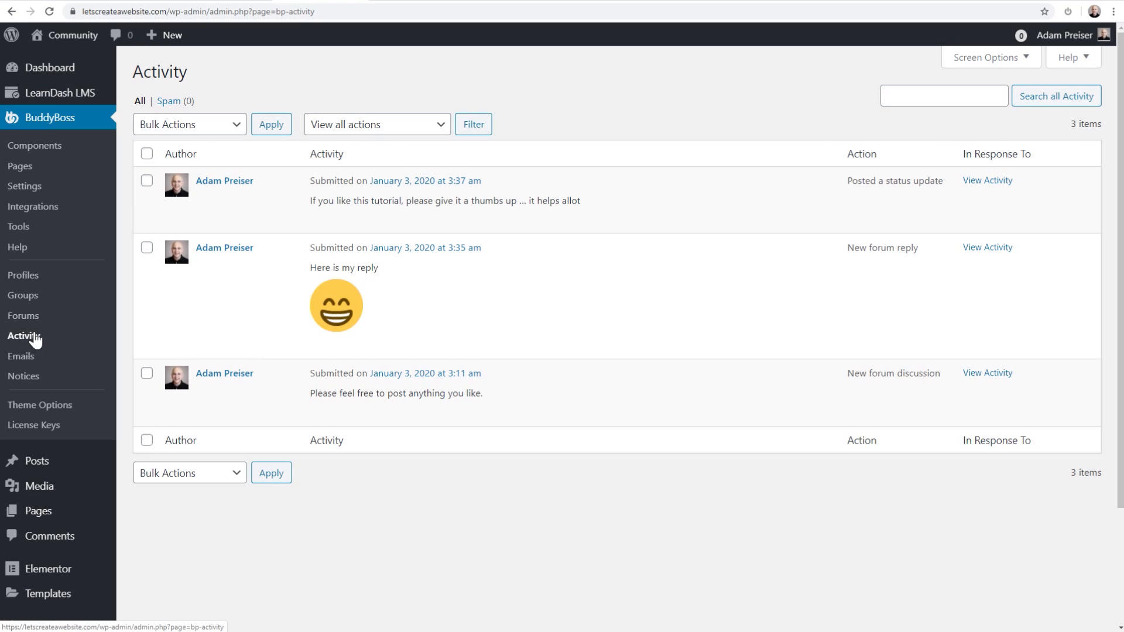
mouse_move(375, 189)
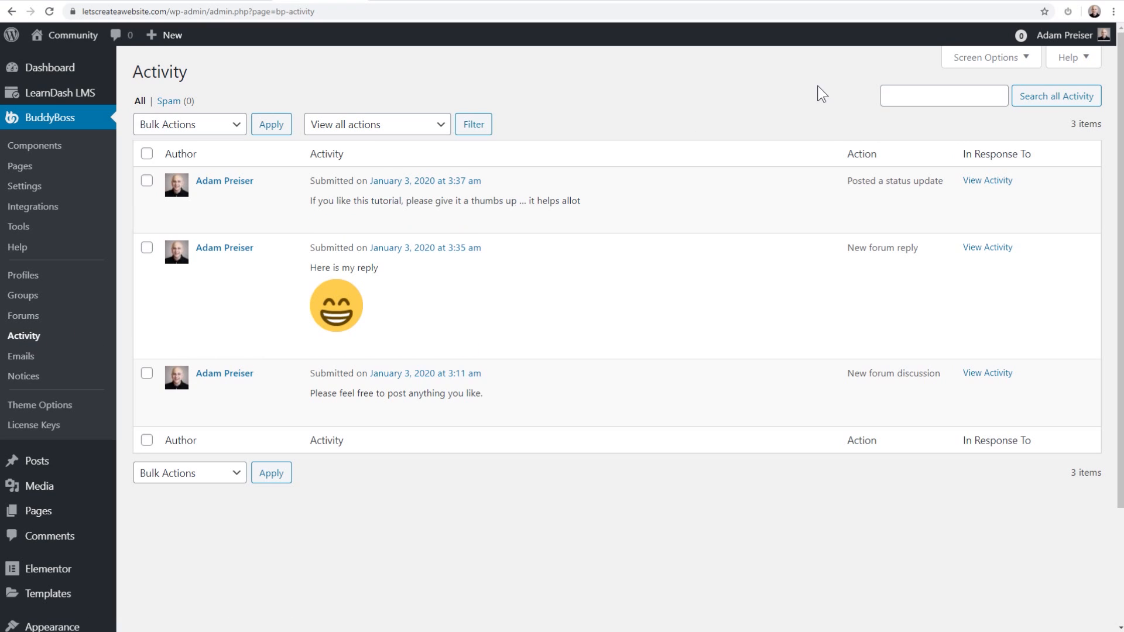
mouse_move(389, 258)
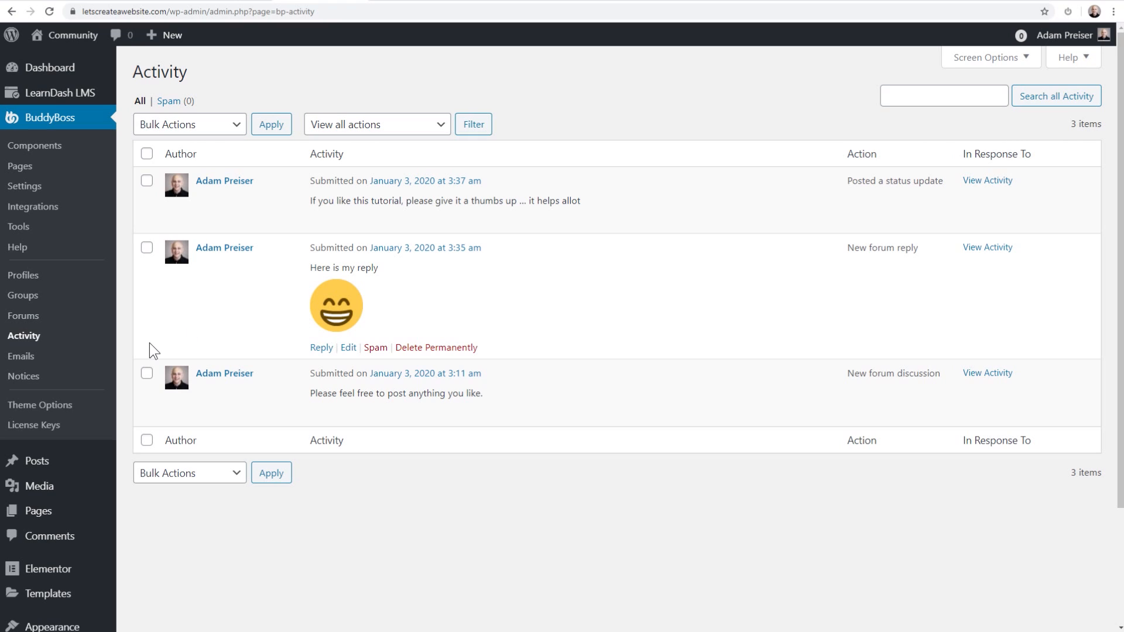
Step: Open the community's email templates and look through the list of notification emails and their situations
left_click(46, 357)
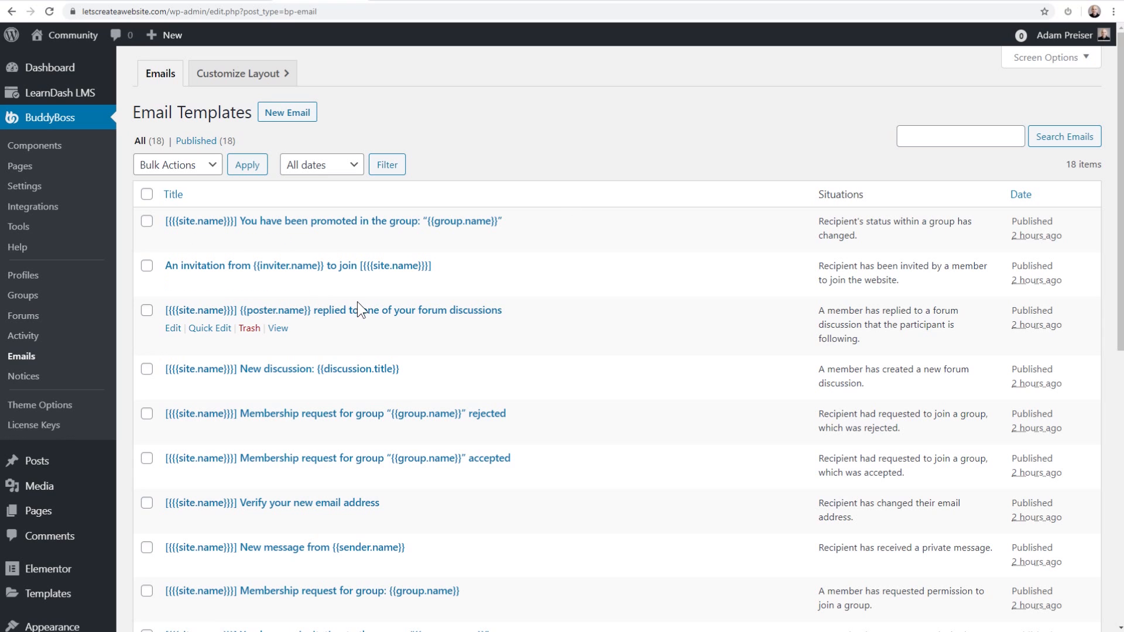
scroll(364, 310, "down", 4)
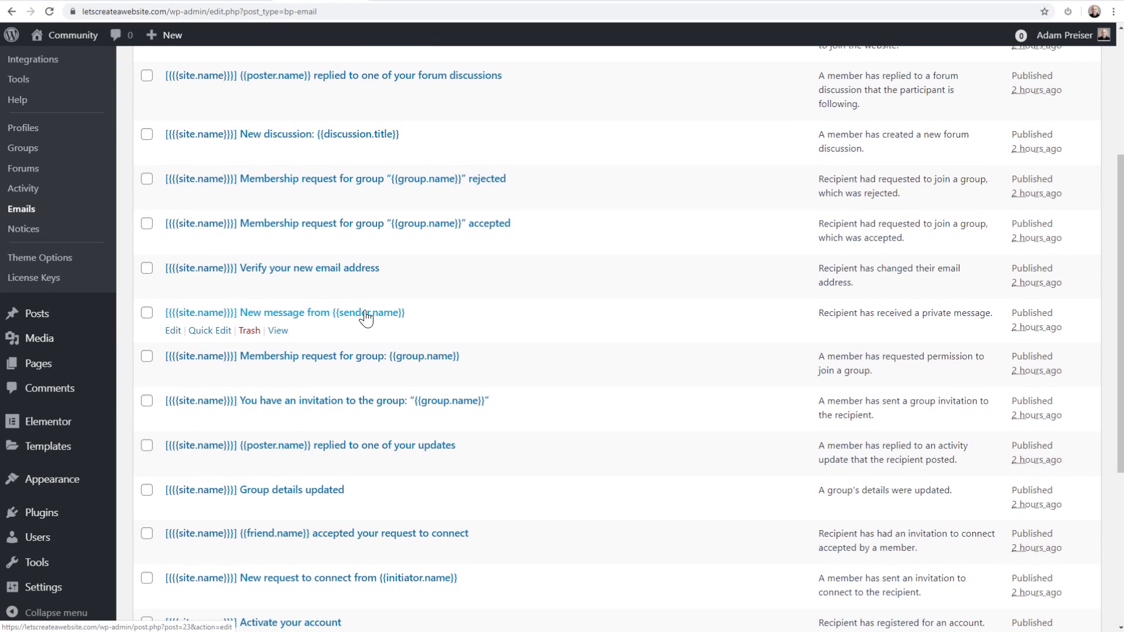
scroll(366, 317, "down", 2)
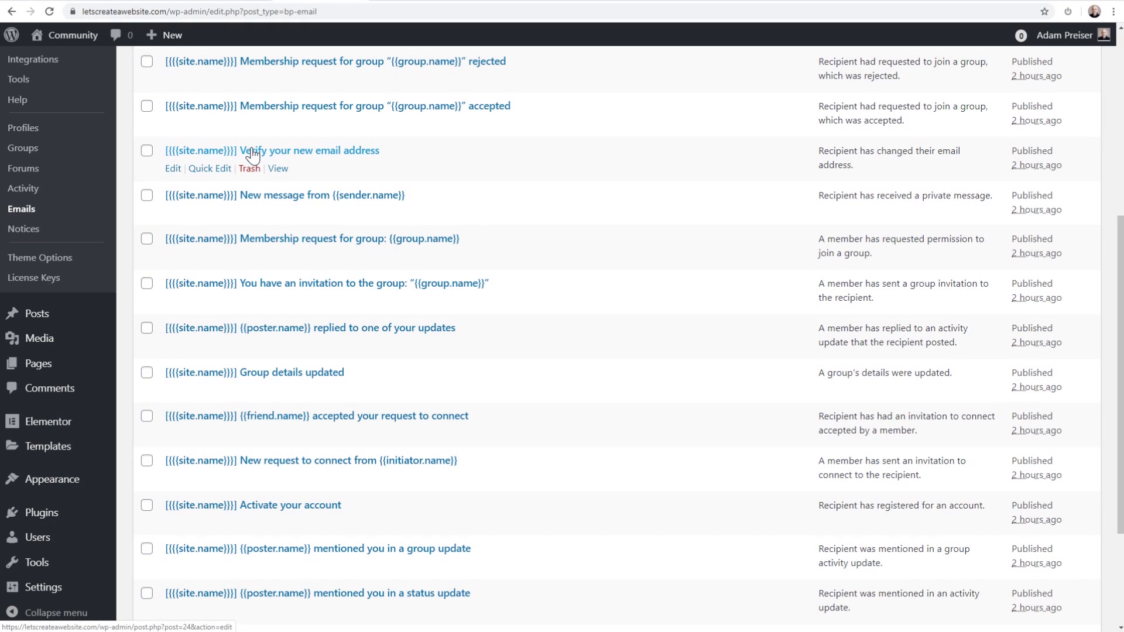
scroll(351, 141, "down", 1)
scroll(329, 244, "down", 1)
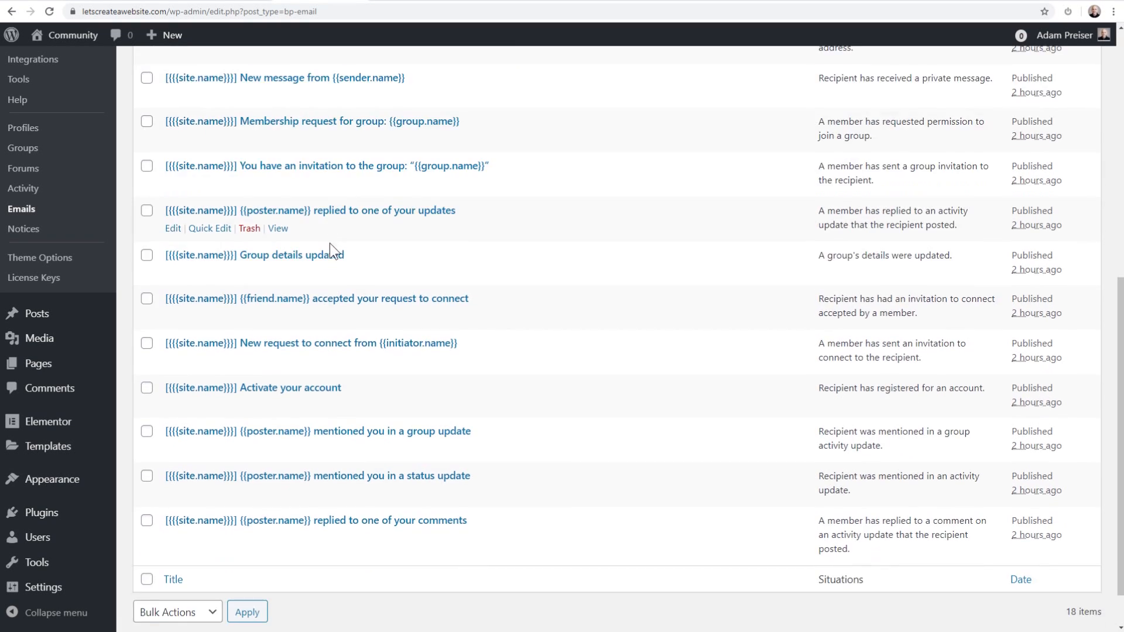
Step: Open the Activate your account email template and examine its site name and activation link tokens
left_click(287, 390)
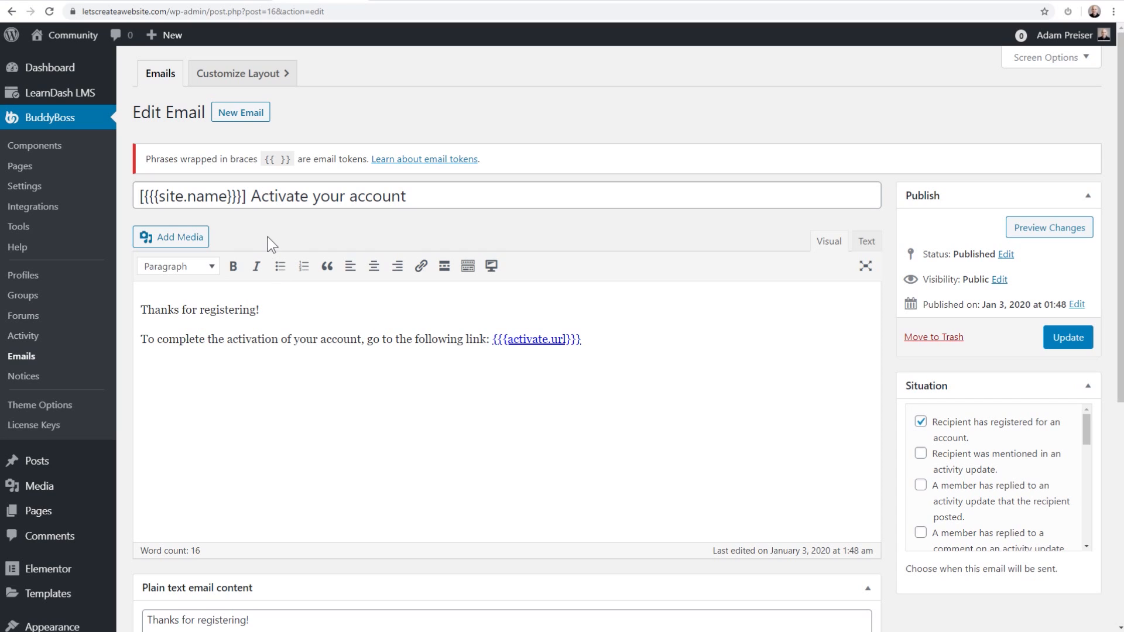
left_click_drag(246, 195, 136, 195)
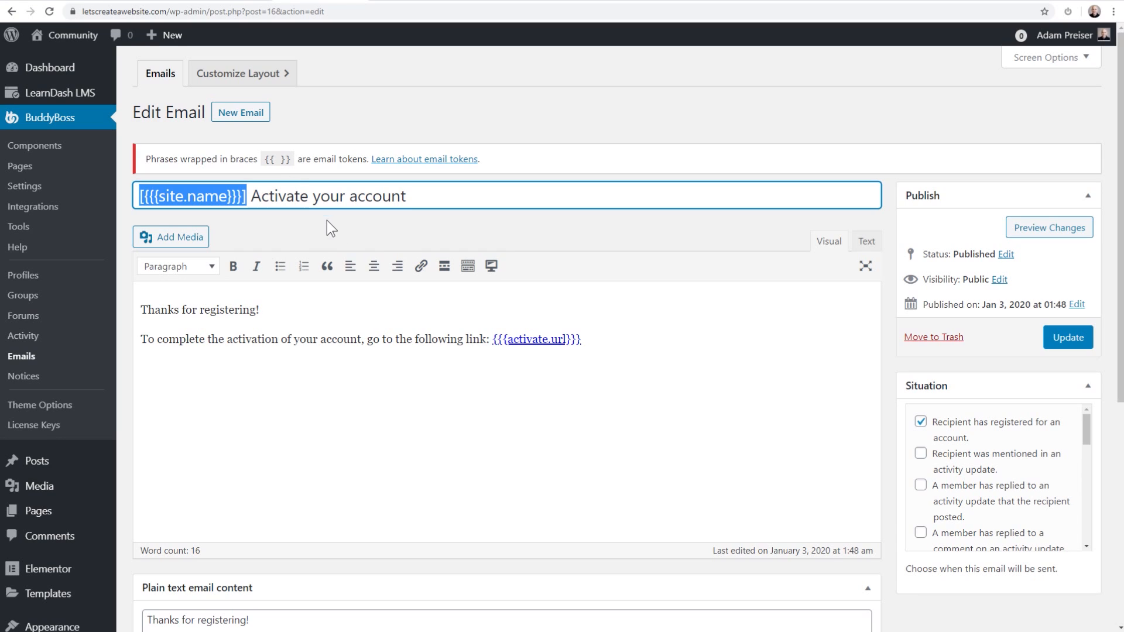
left_click(345, 241)
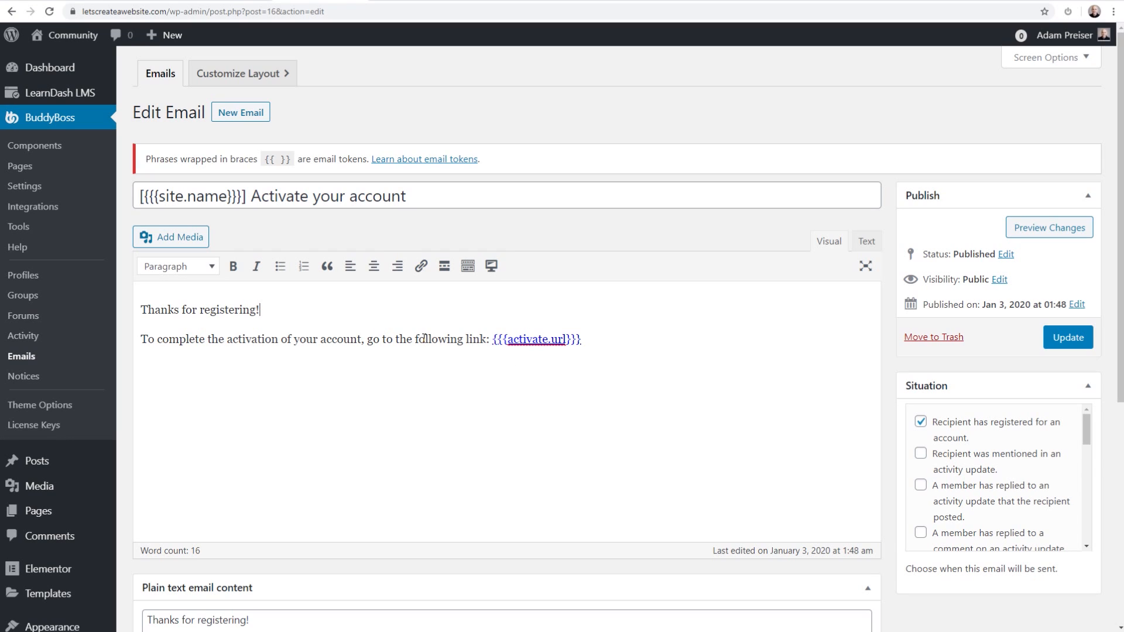
left_click(560, 338)
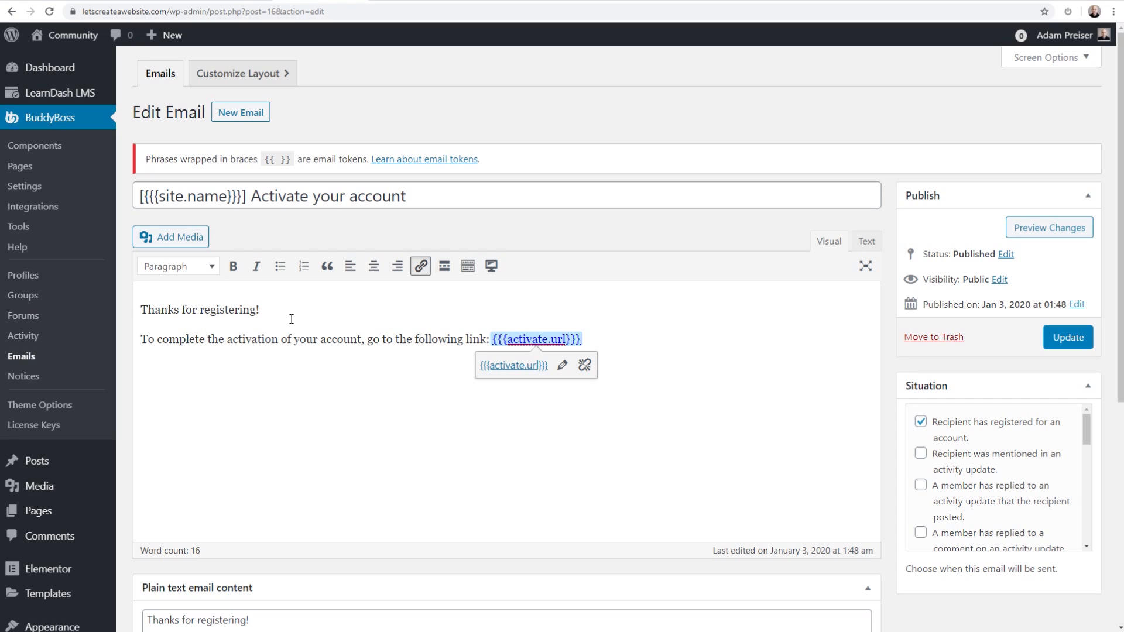
Step: Review the header, body and footer settings of the email layout, and return to the list of email templates
left_click(263, 75)
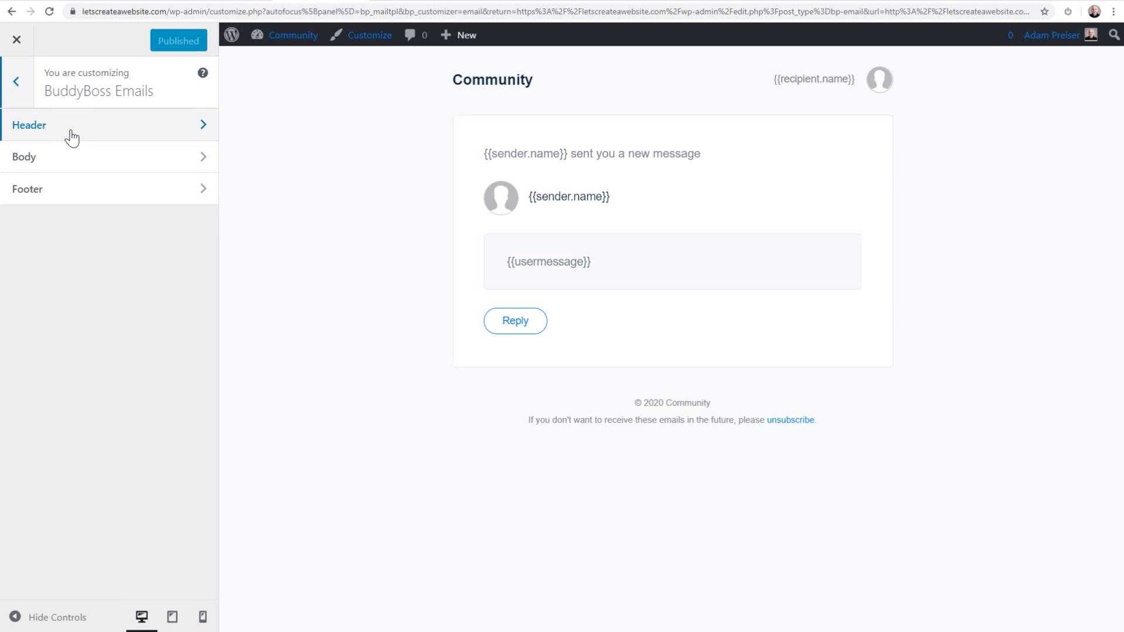
left_click(144, 137)
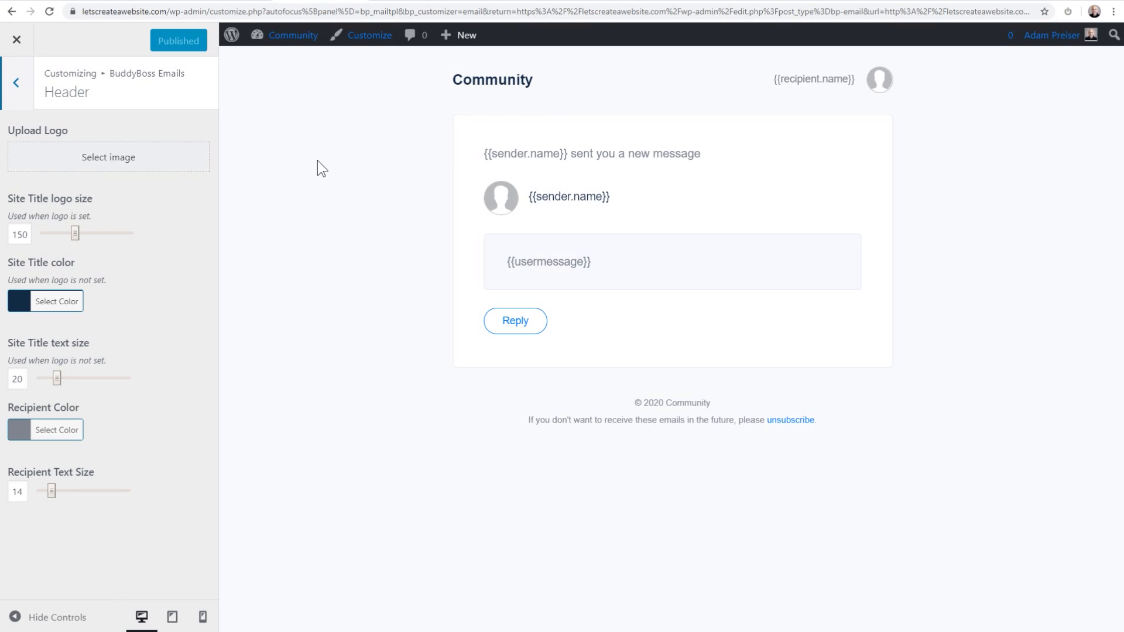
left_click(17, 84)
left_click(82, 167)
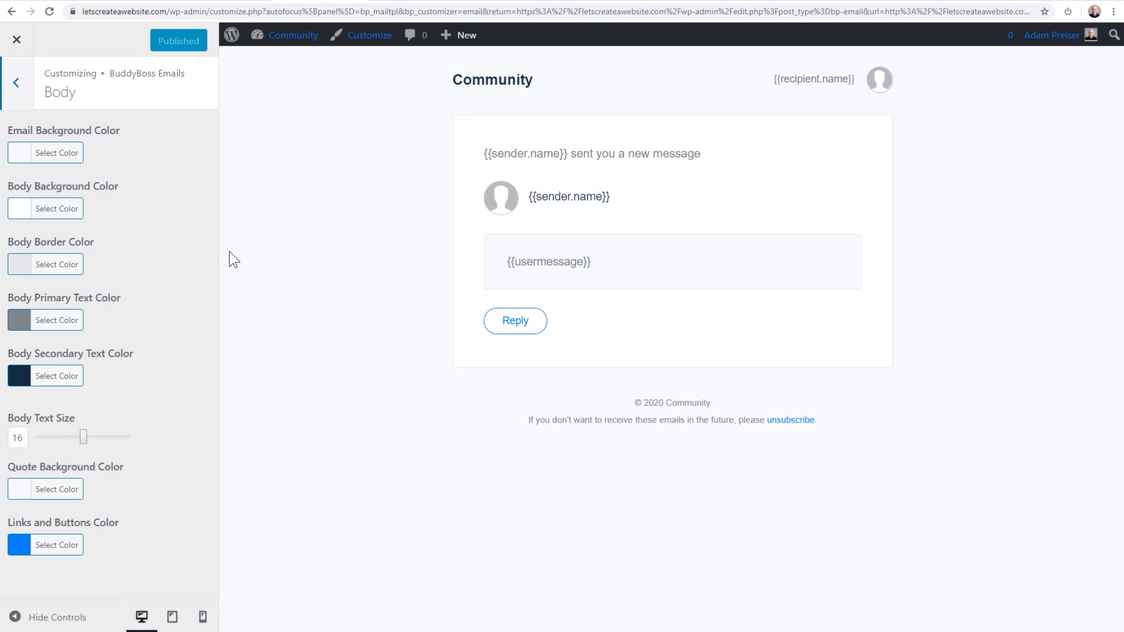
left_click(24, 94)
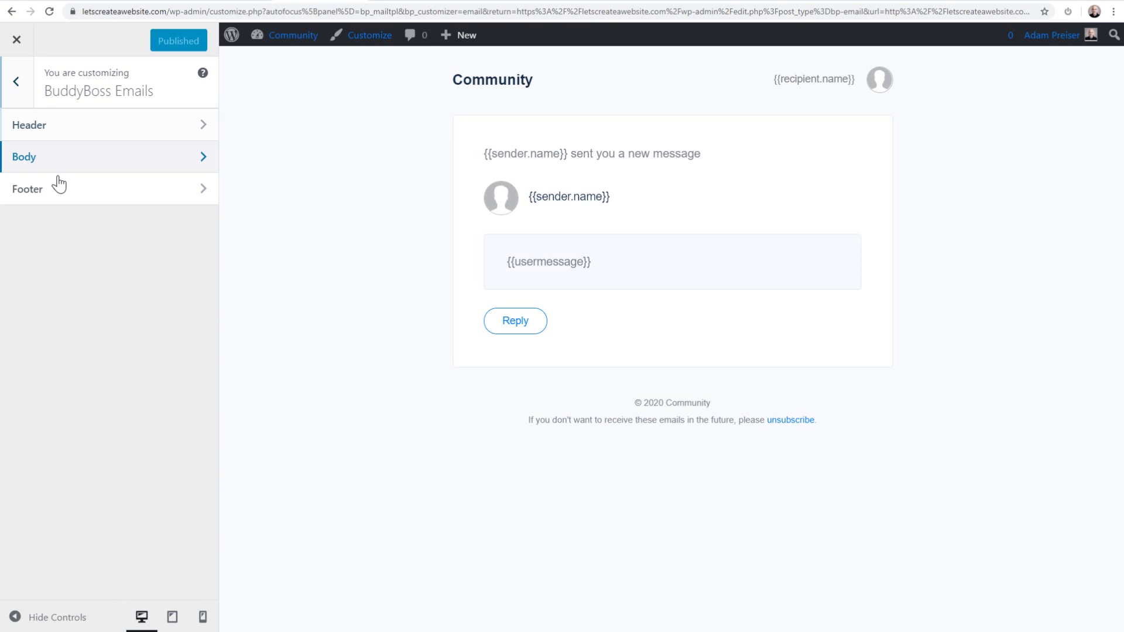
left_click(88, 189)
left_click_drag(115, 168, 16, 140)
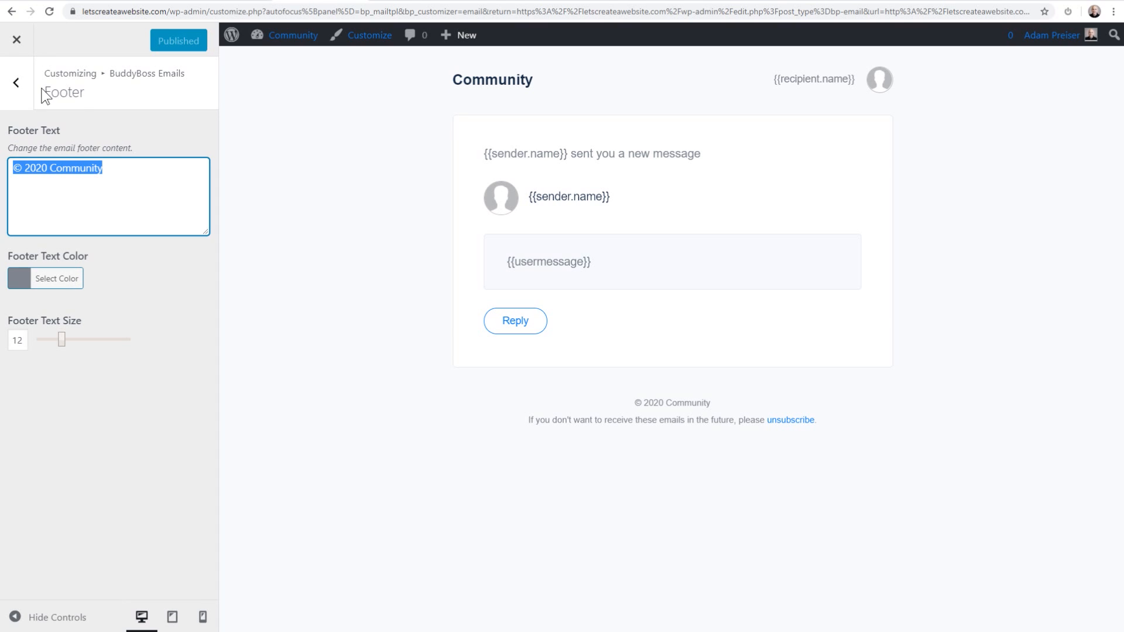
left_click(25, 91)
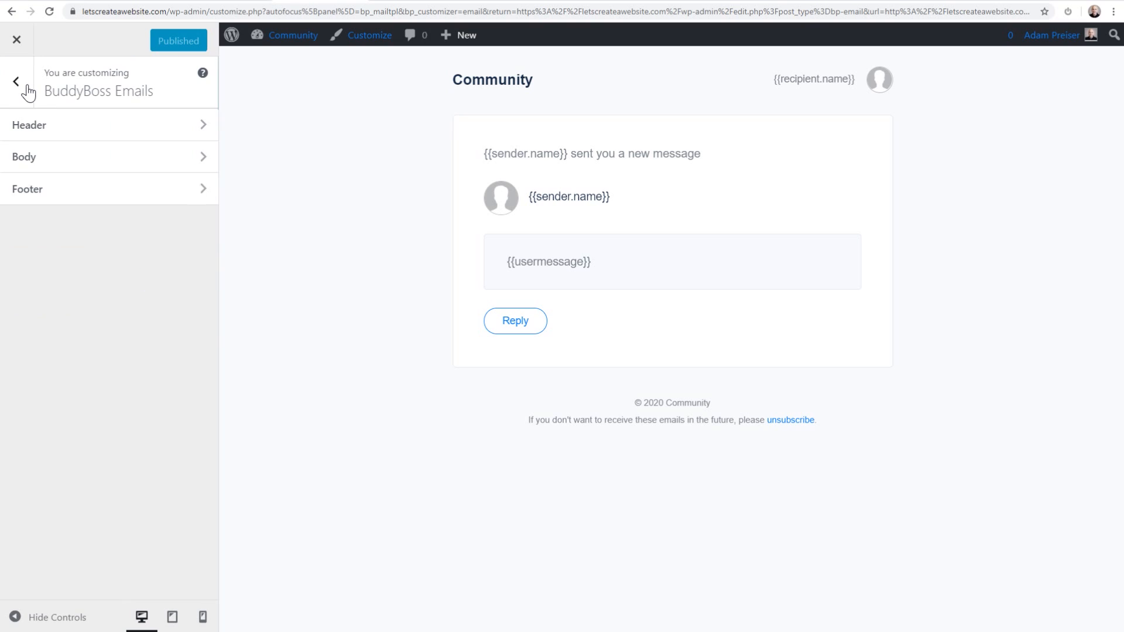
left_click(17, 40)
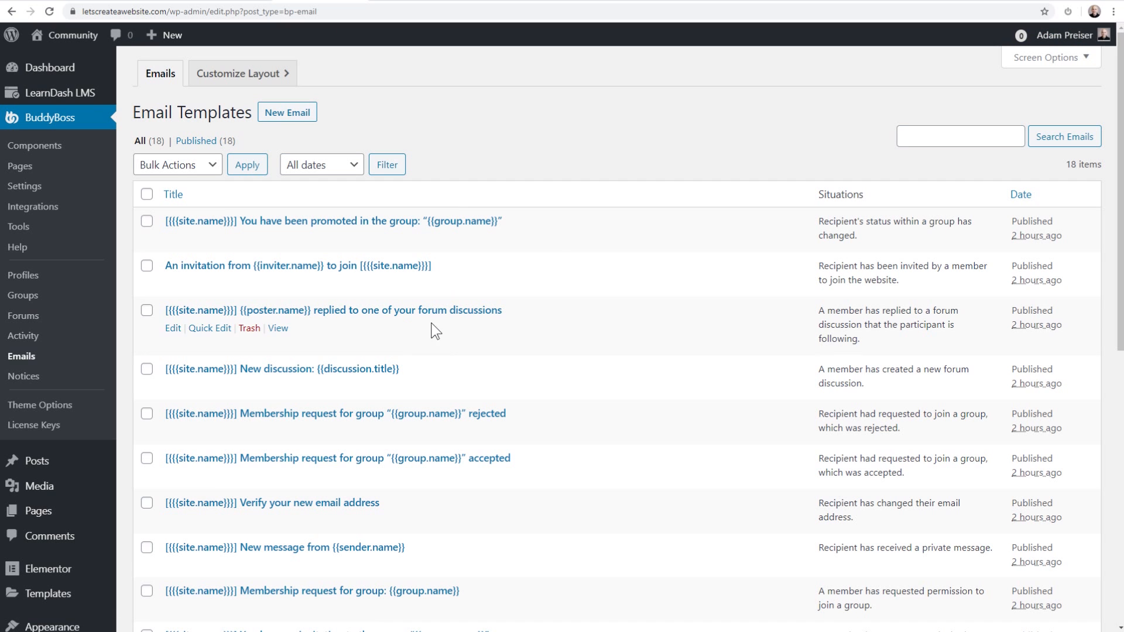
scroll(622, 374, "down", 6)
scroll(624, 371, "down", 3)
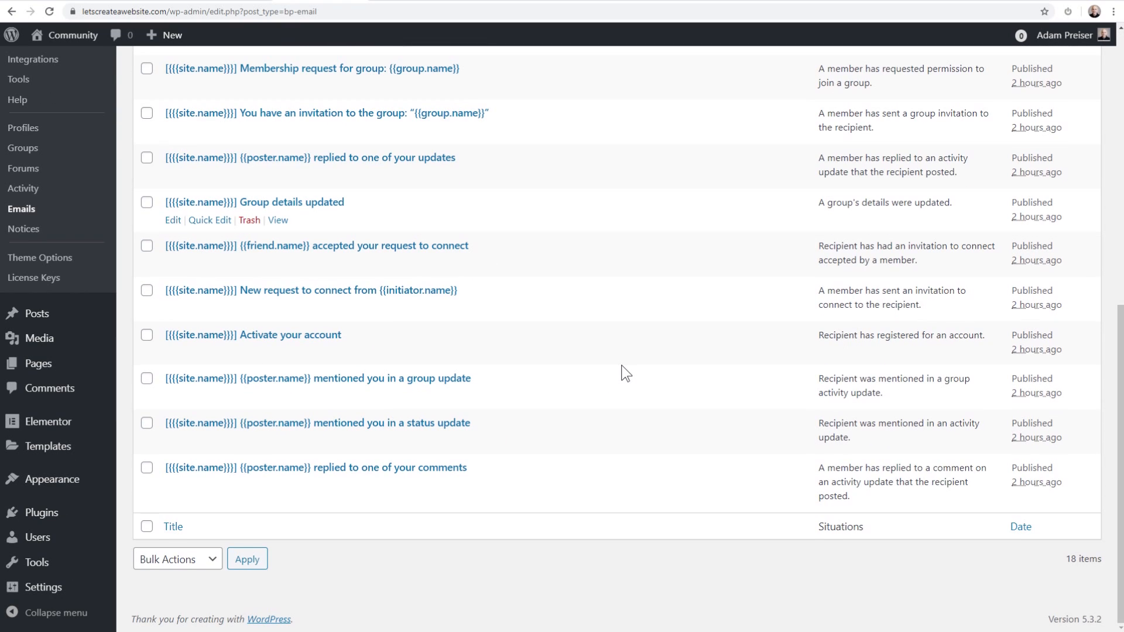
scroll(621, 371, "up", 10)
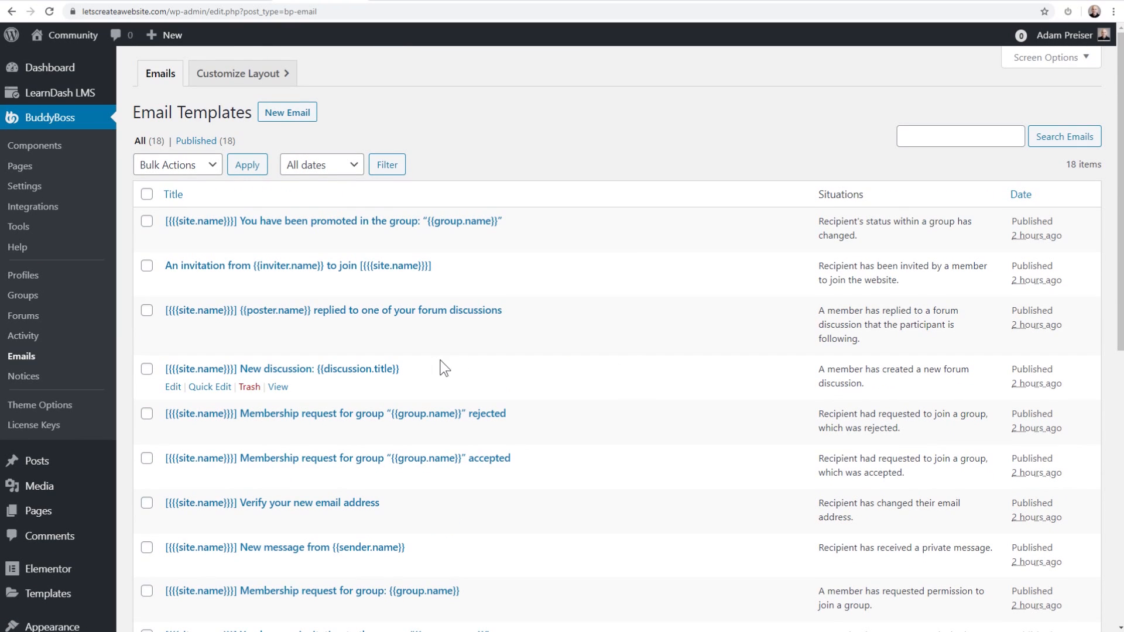
Step: Publish a site notice with subject "Urgent, Please Don't Forget" and content "To like this video and subscribe to my channel", and check it on the front-end home page
left_click(32, 380)
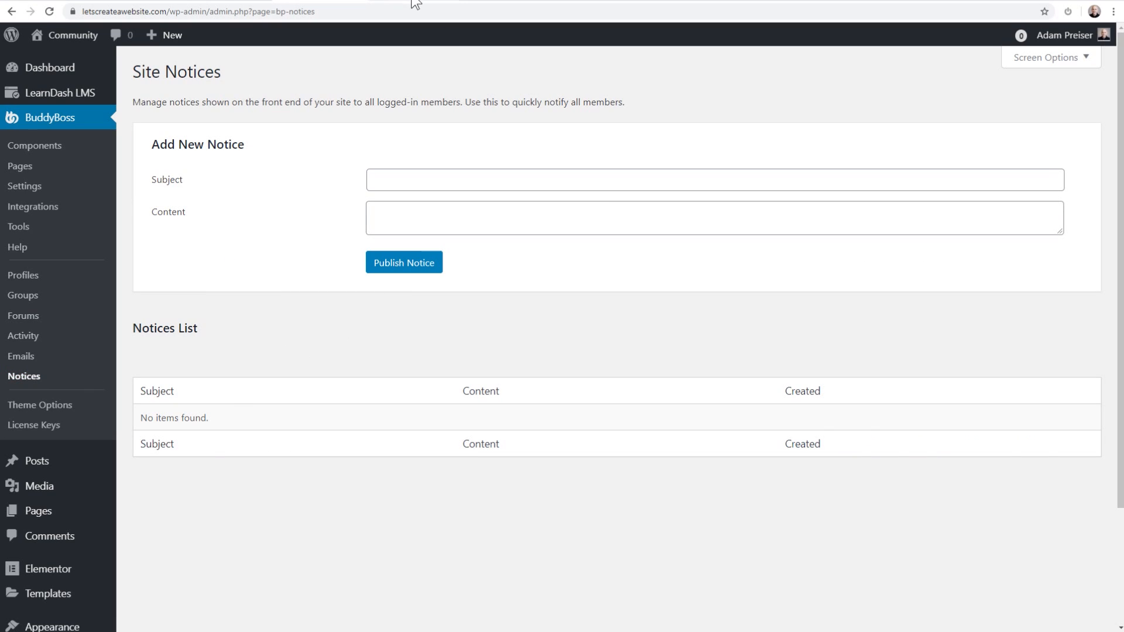
left_click(419, 217)
left_click(415, 183)
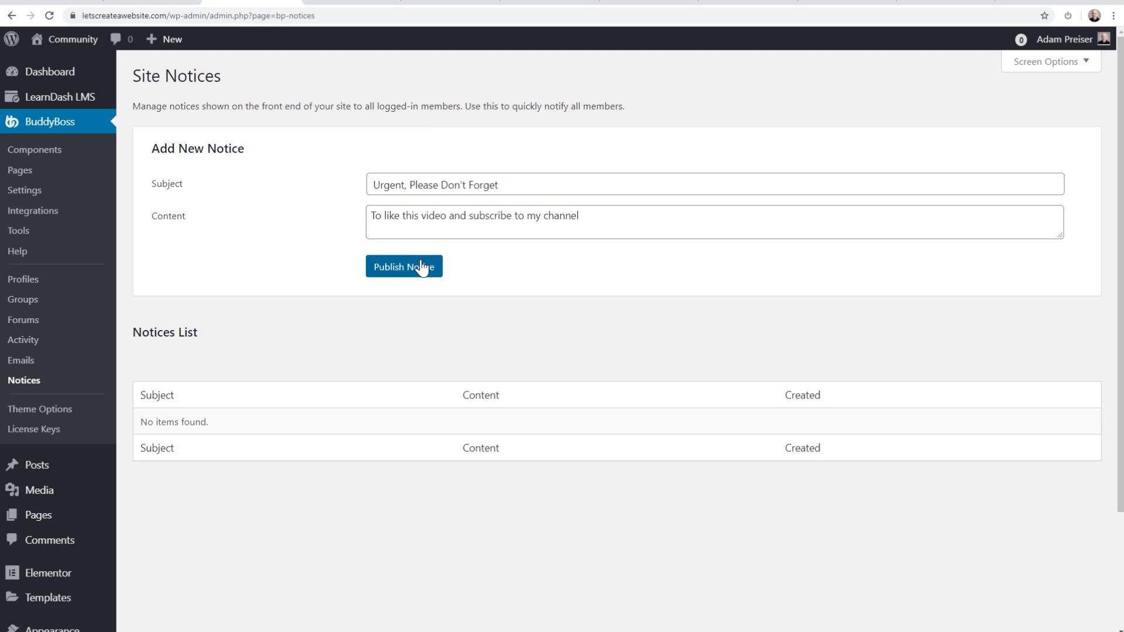
left_click(418, 267)
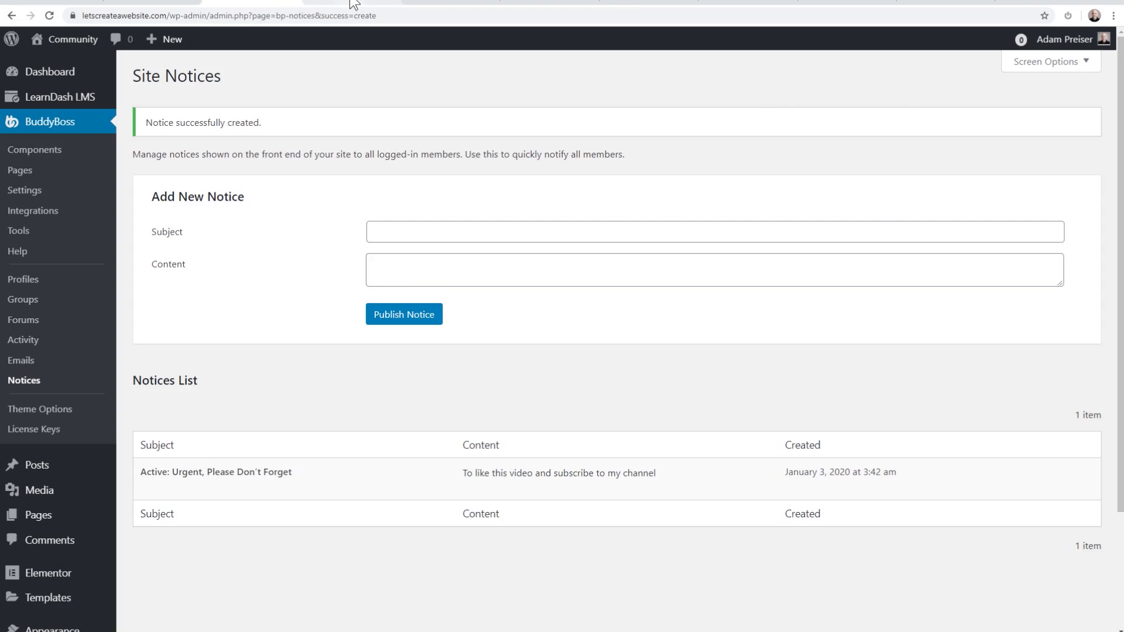
left_click(327, 3)
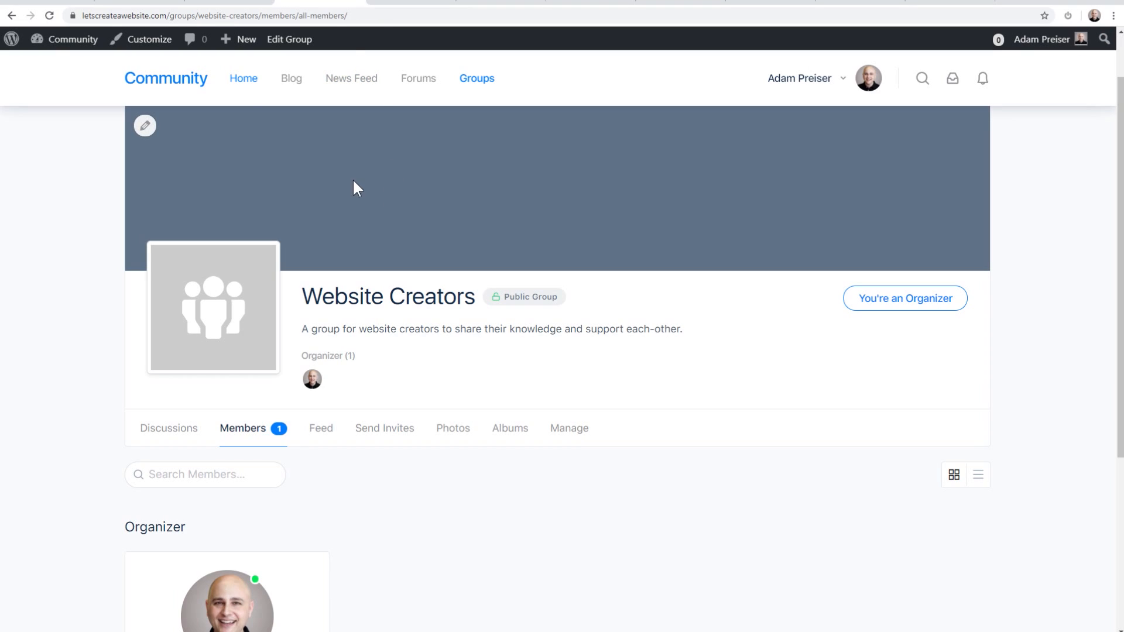
left_click(242, 80)
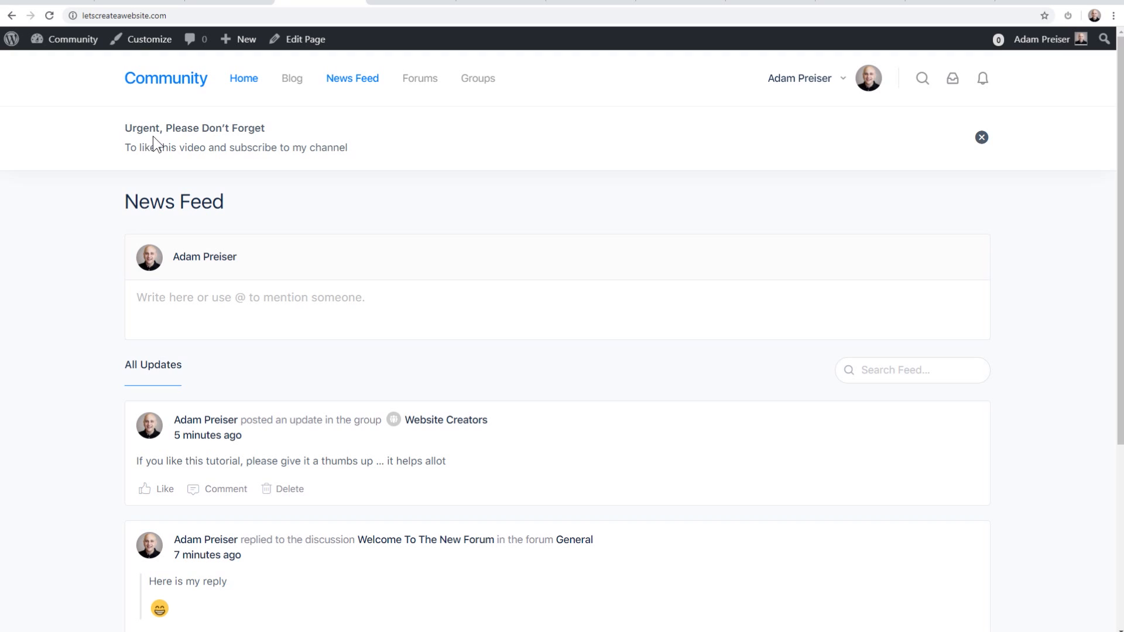
Step: Check that the site notice also shows on the front-end Blog, Forums and Website Creators group pages, and dismiss it
left_click_drag(130, 147, 366, 145)
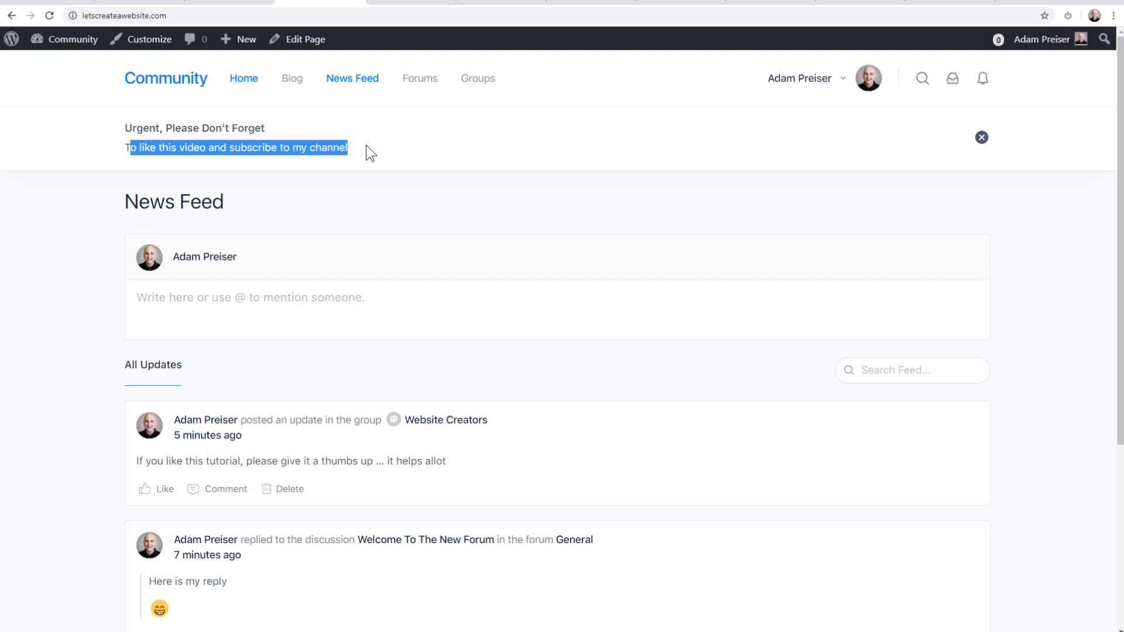
left_click(495, 136)
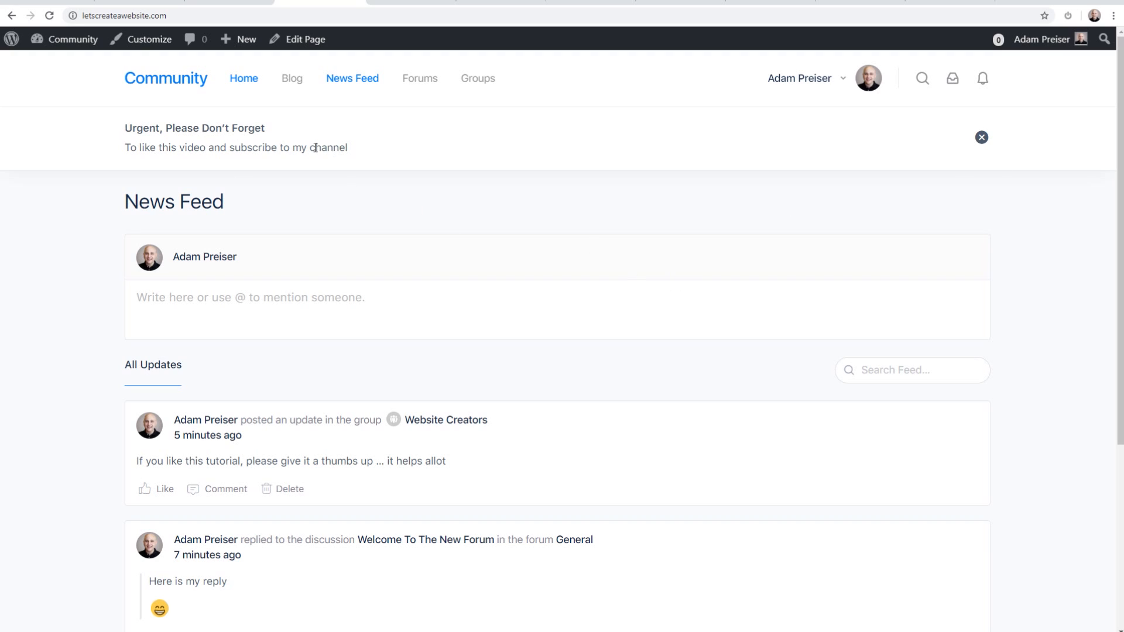
left_click(354, 80)
left_click(296, 85)
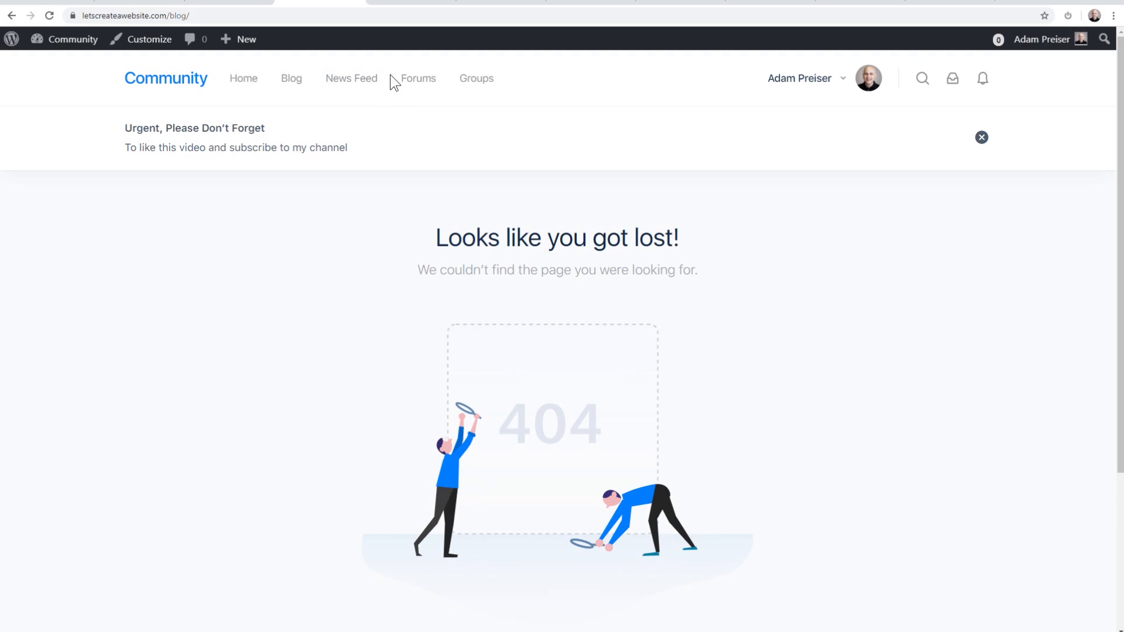
left_click(418, 82)
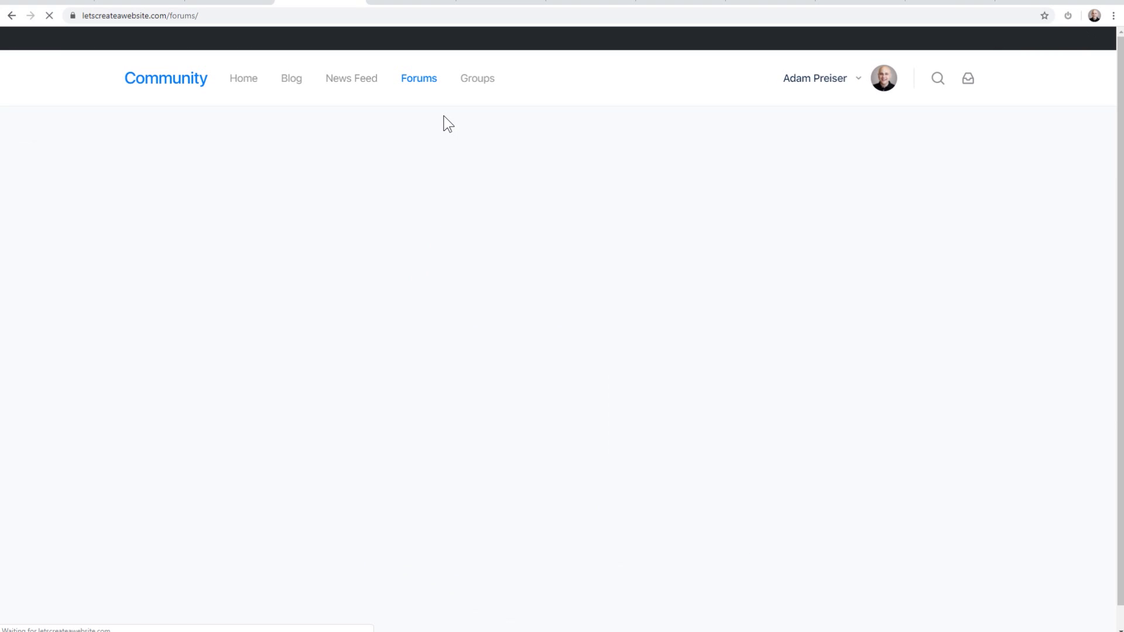
left_click(473, 78)
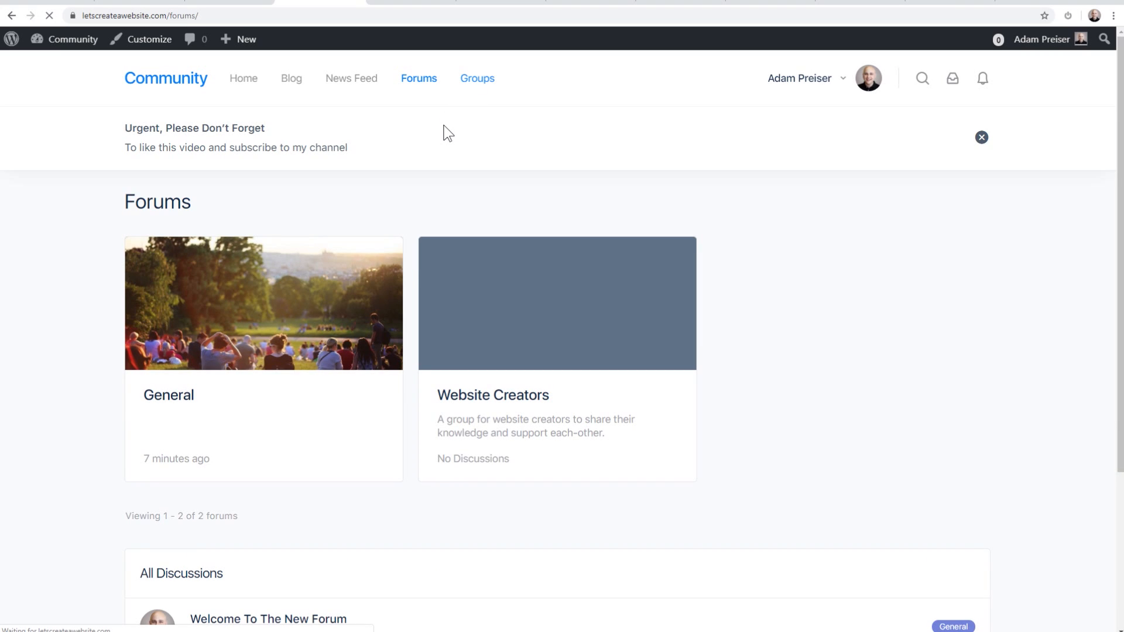
left_click(251, 356)
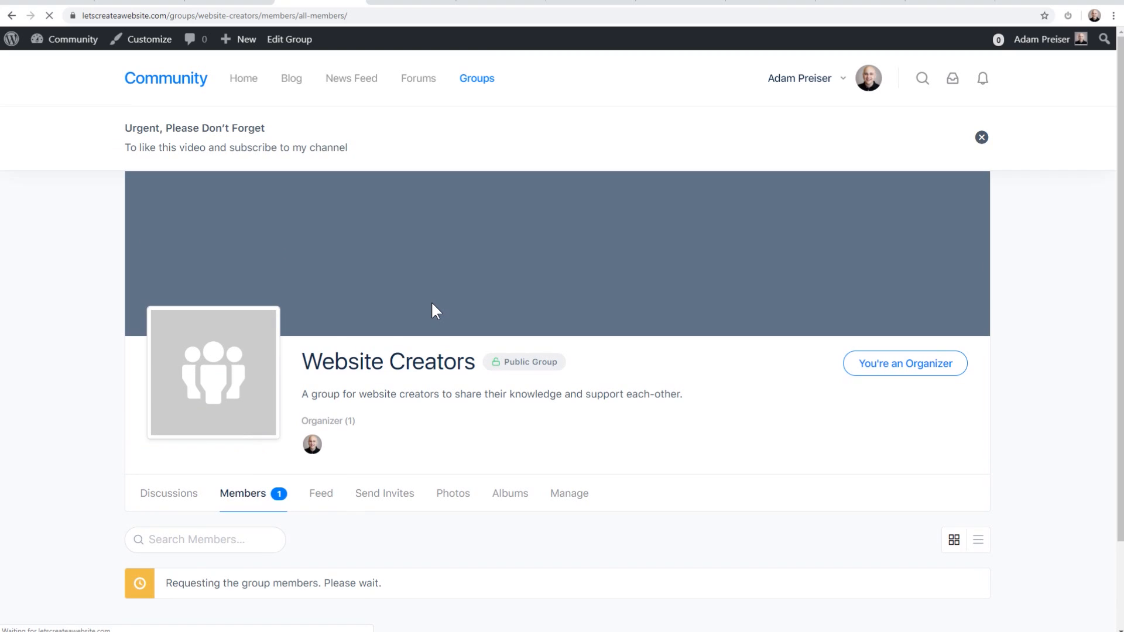
left_click(982, 137)
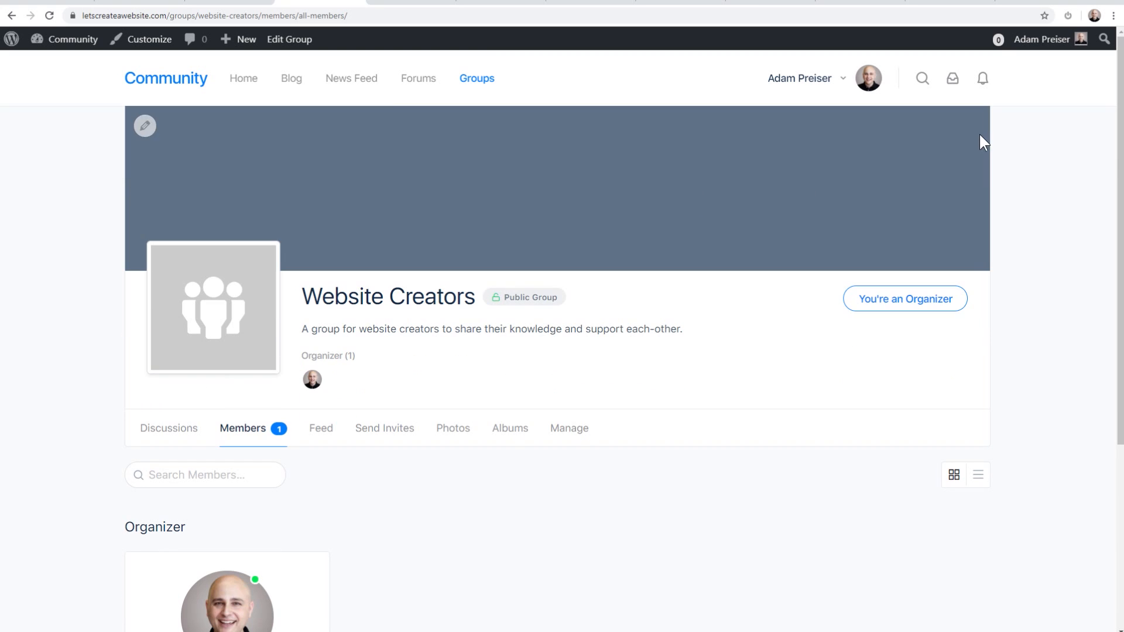
Step: Deactivate the "Urgent, Please Don't Forget" notice in the admin list of site notices
left_click(230, 3)
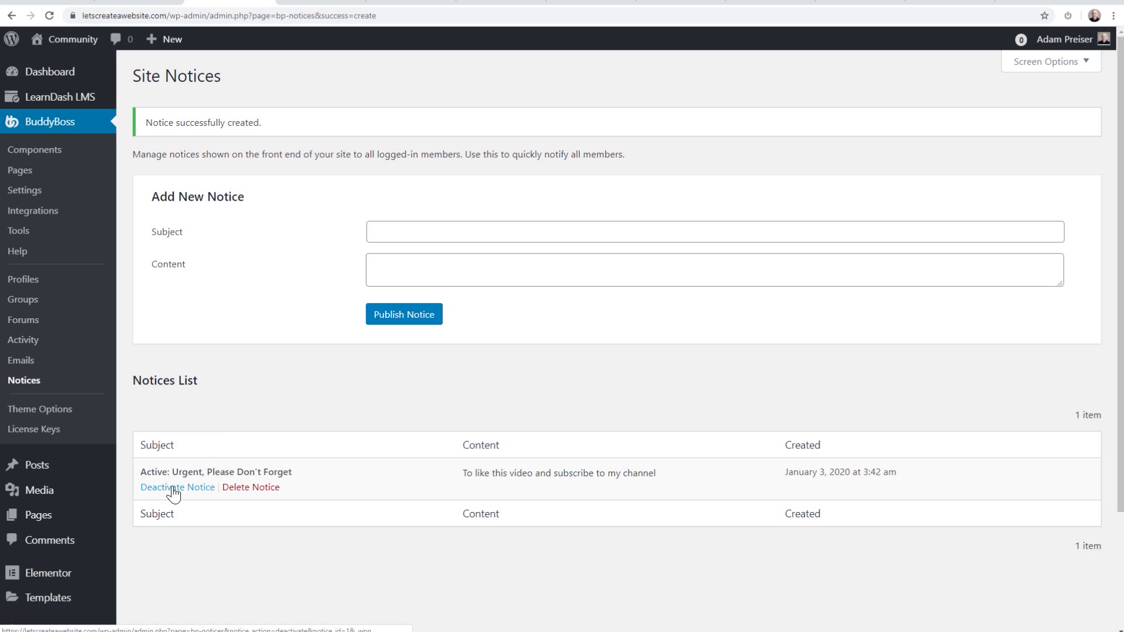
left_click(192, 489)
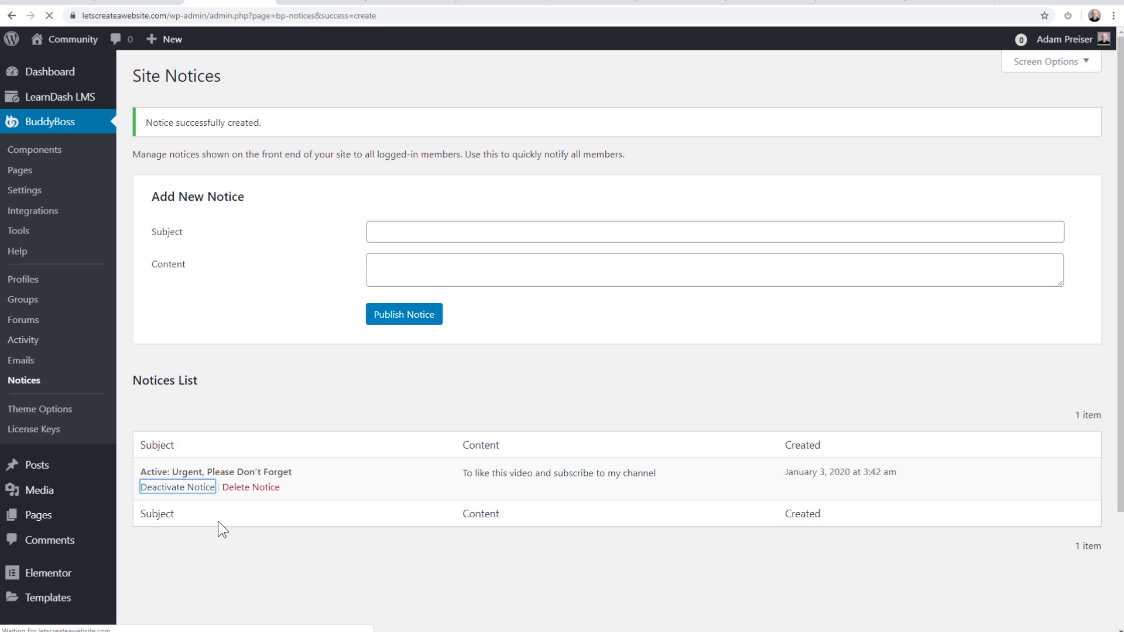
mouse_move(182, 498)
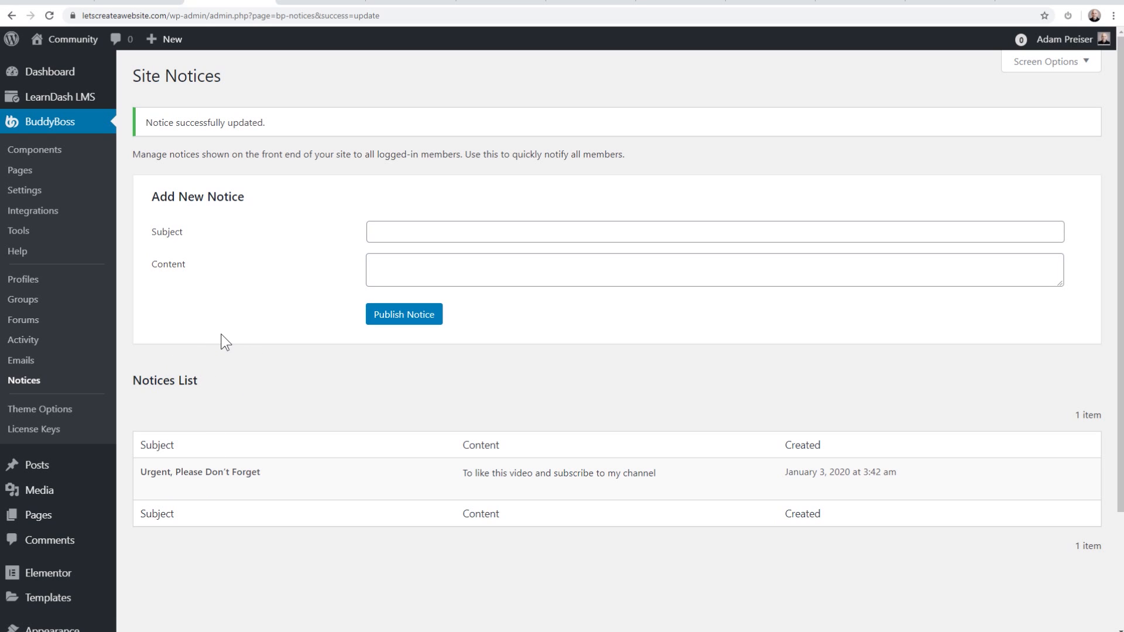
Step: In the theme's forum options, choose Card for the forum grids and check that layout on the front-end Forums page
left_click(58, 410)
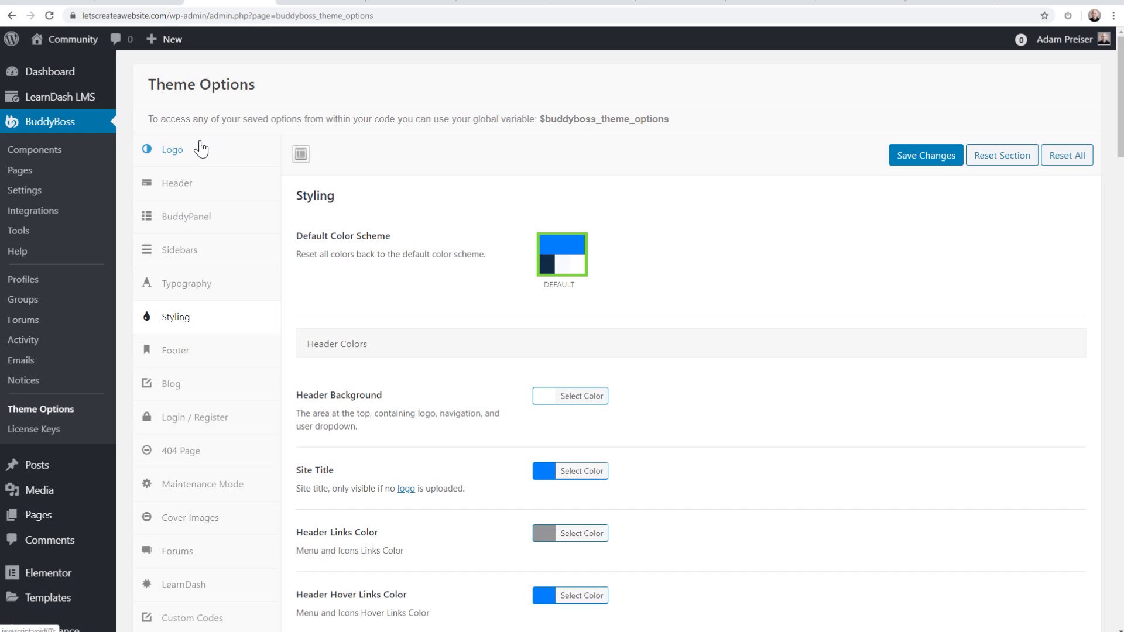
scroll(208, 426, "down", 3)
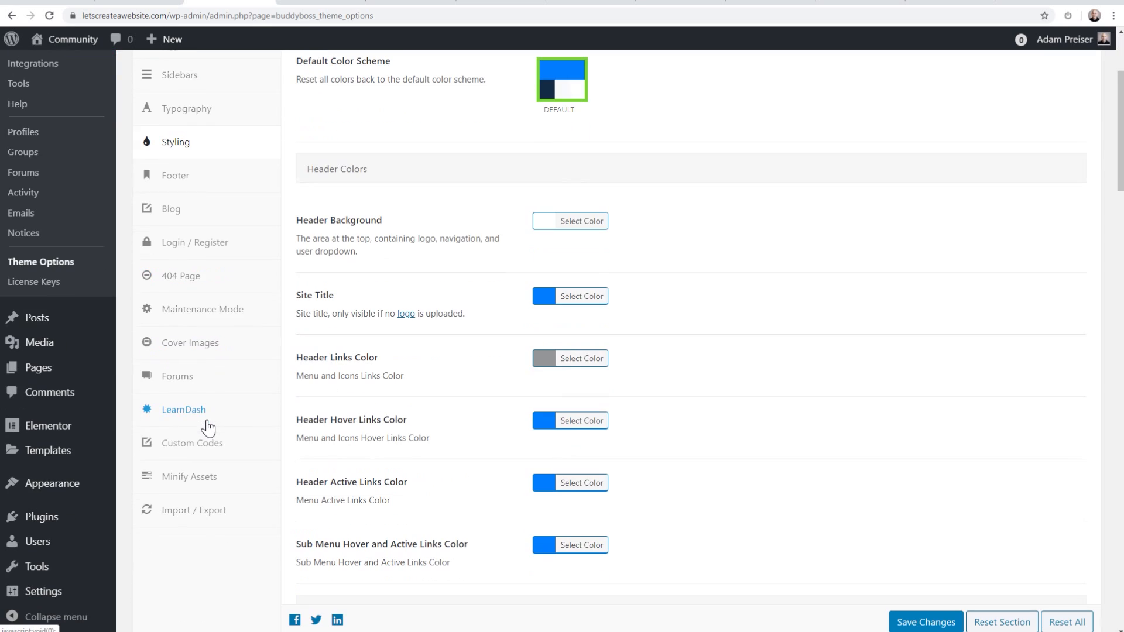
left_click(173, 386)
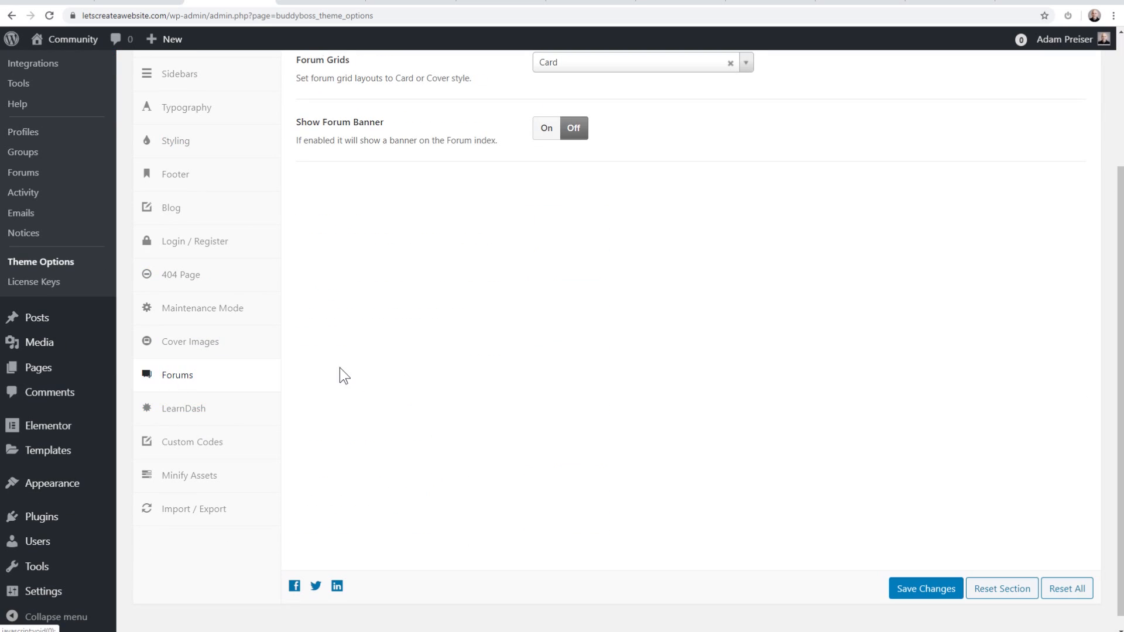
scroll(371, 359, "up", 3)
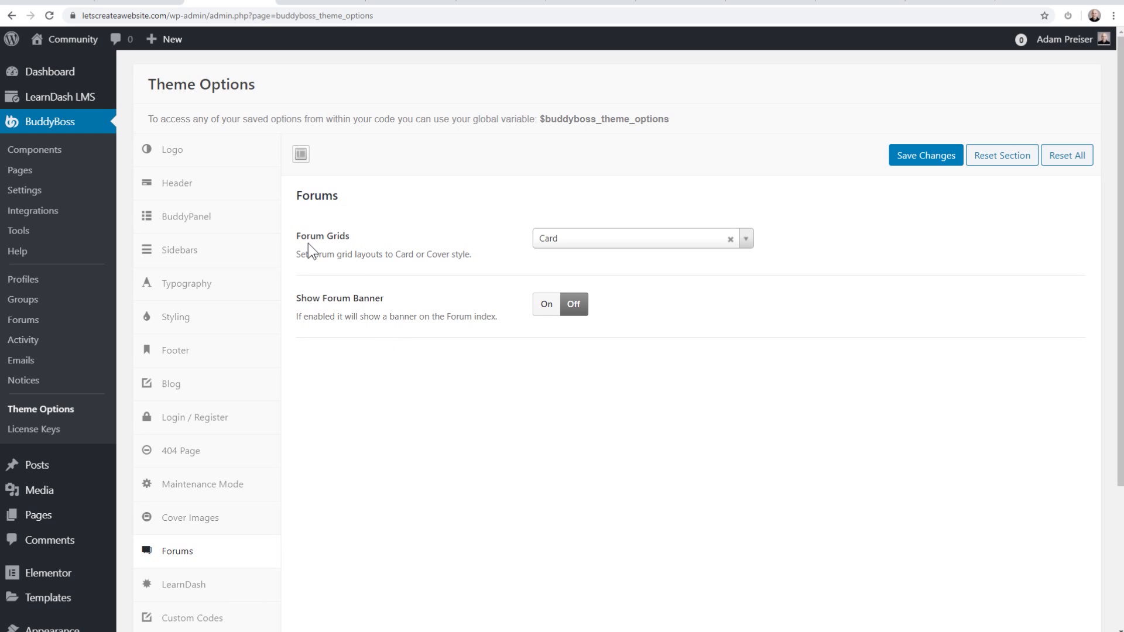
left_click(590, 242)
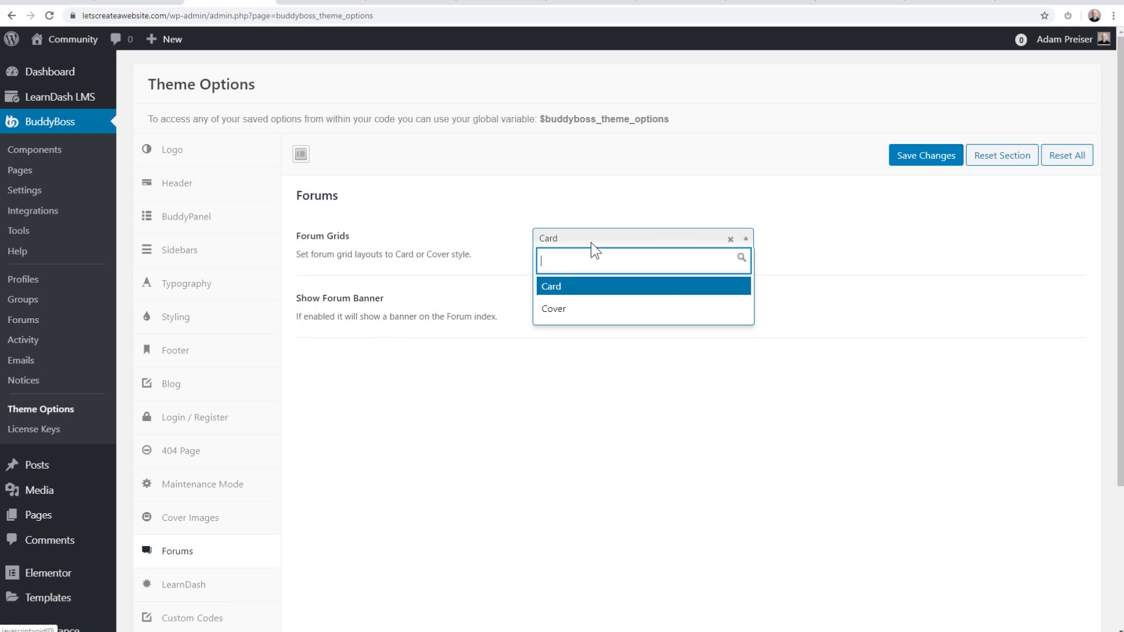
left_click(570, 287)
left_click(409, 3)
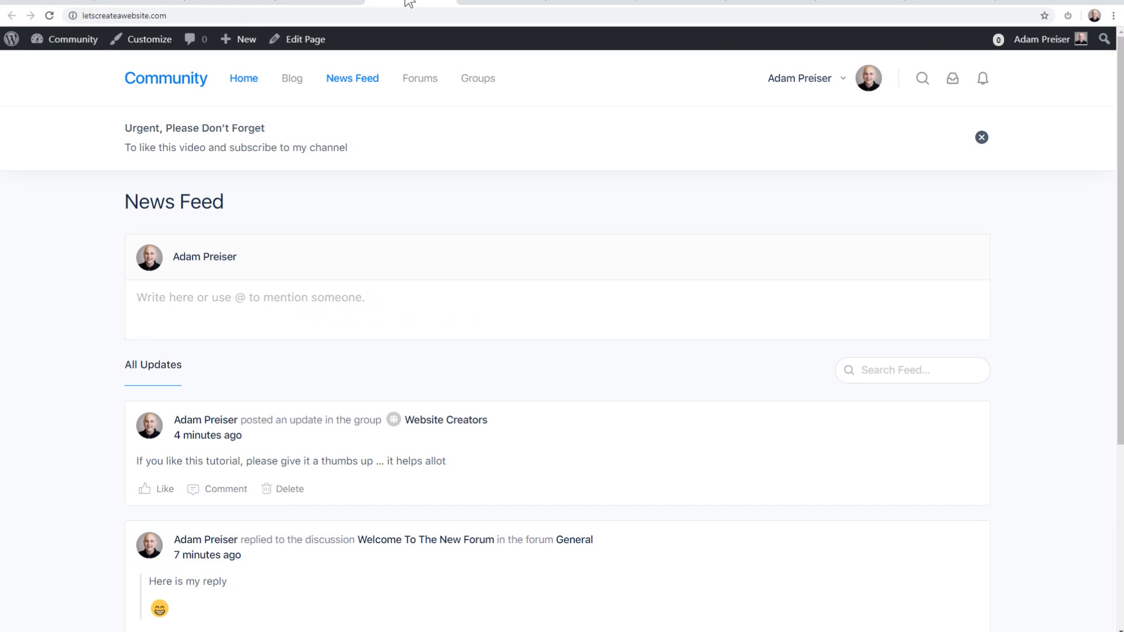
left_click(417, 76)
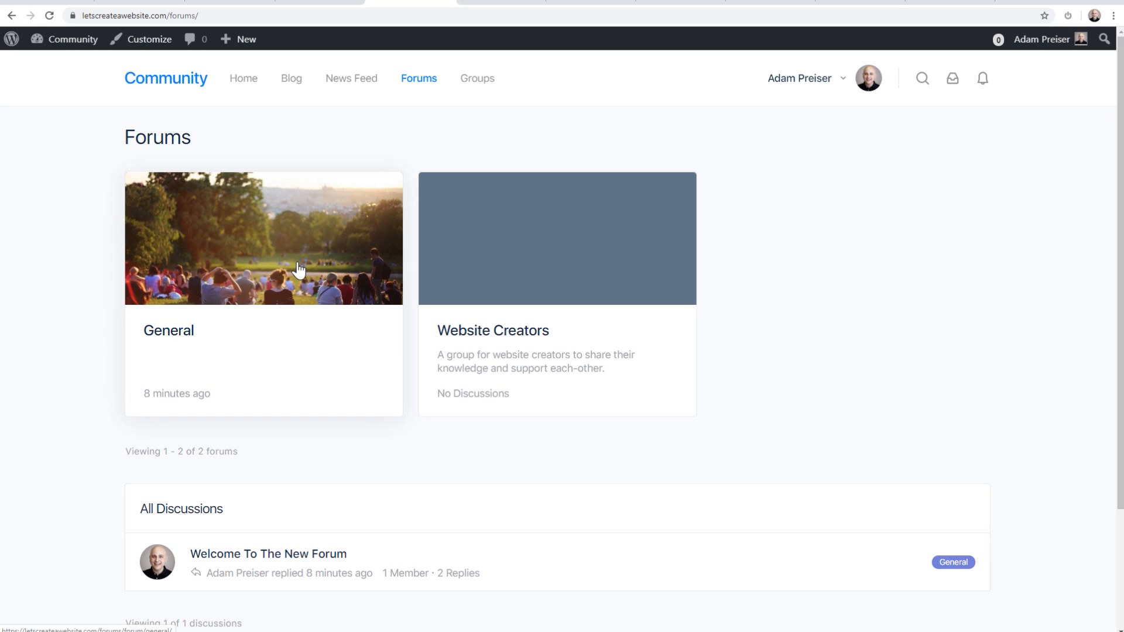
Step: Turn on the forum banner in the theme options, title it "Welcome To The Community", and save the changes
left_click(239, 5)
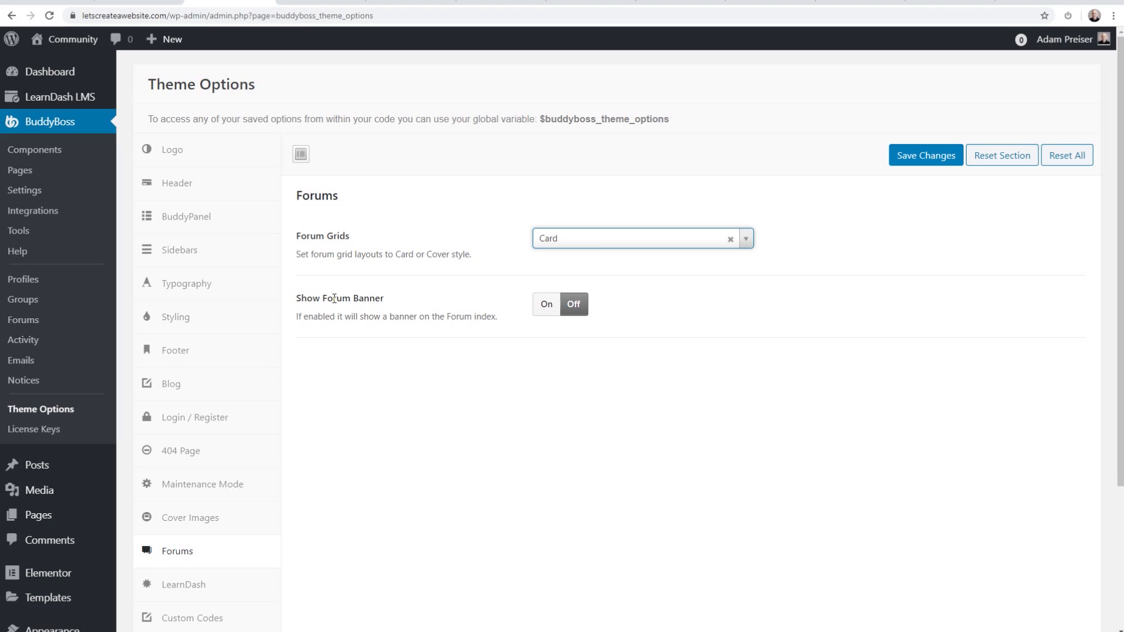
left_click(546, 307)
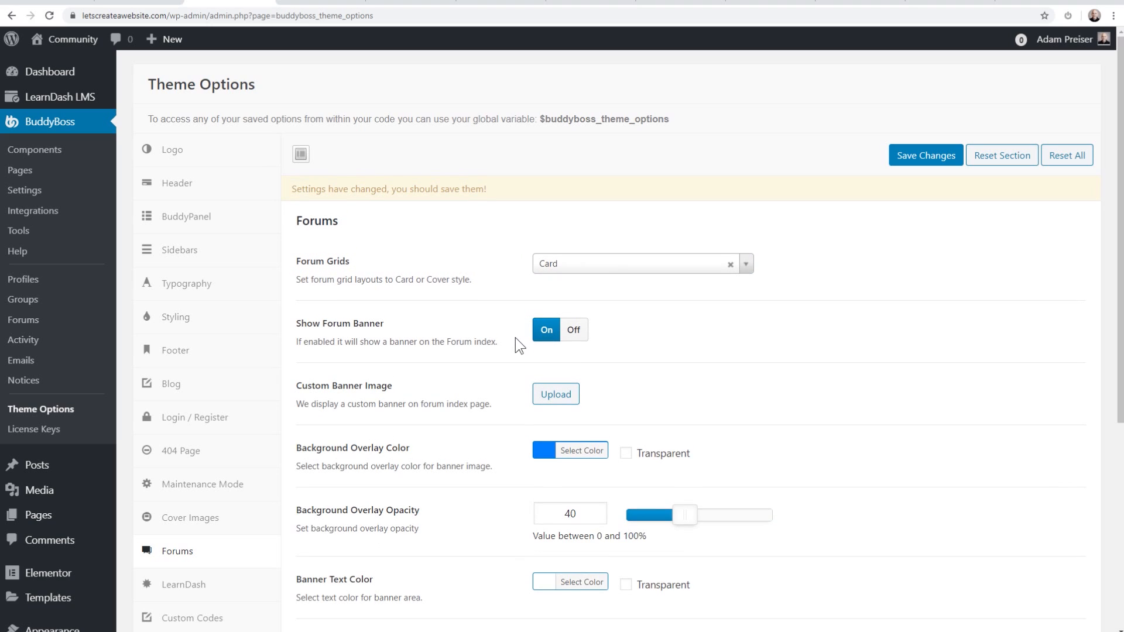
scroll(693, 323, "down", 3)
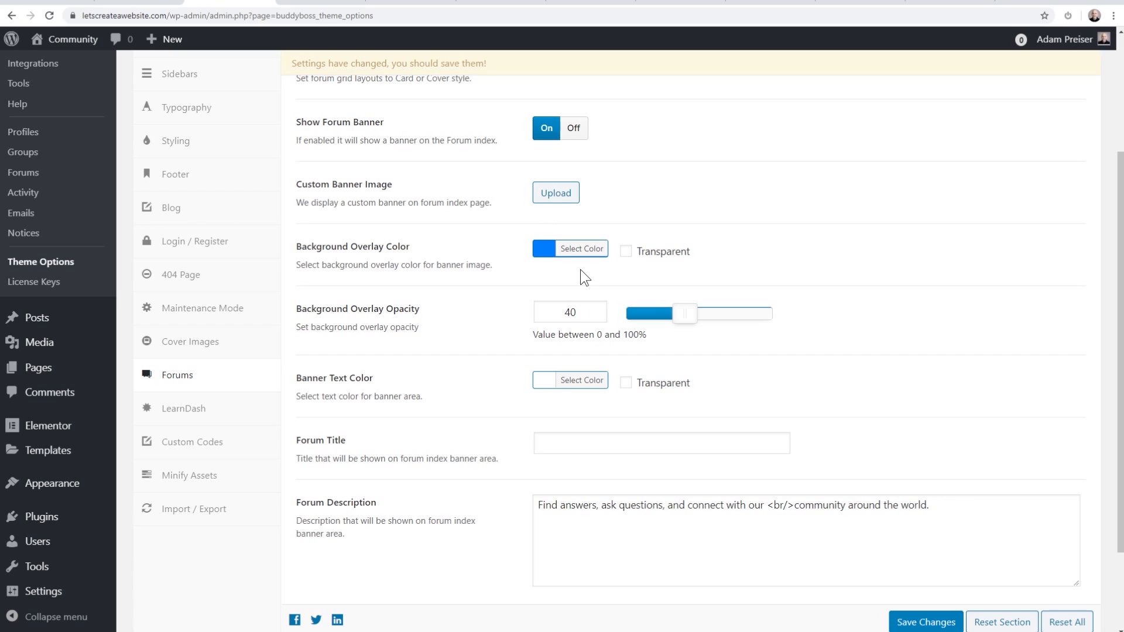
scroll(478, 298, "down", 2)
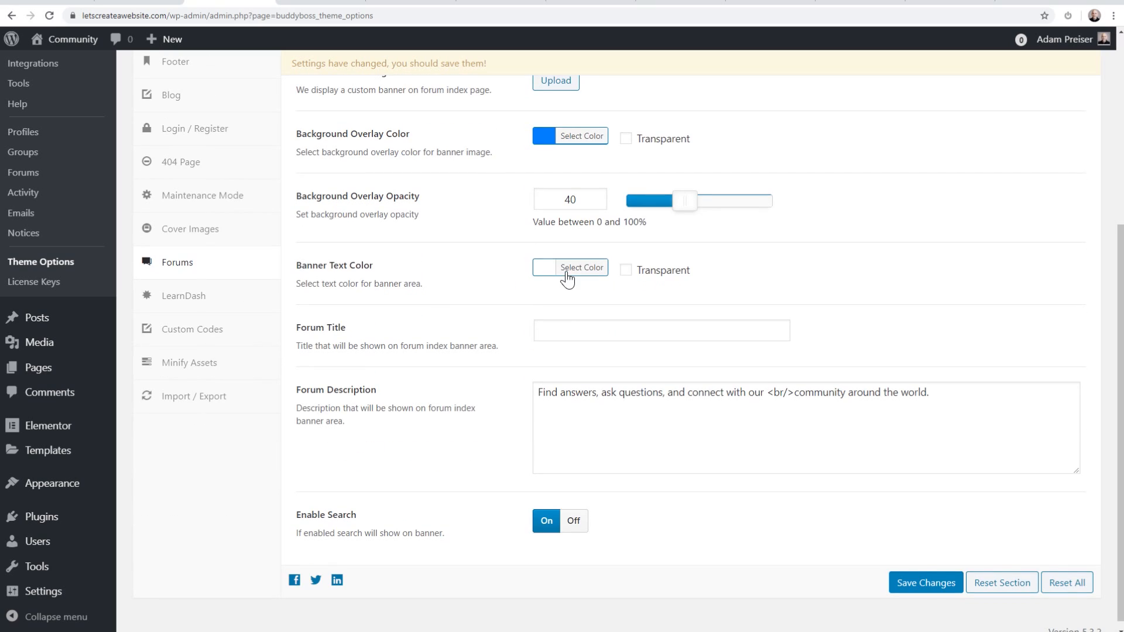
scroll(495, 291, "down", 1)
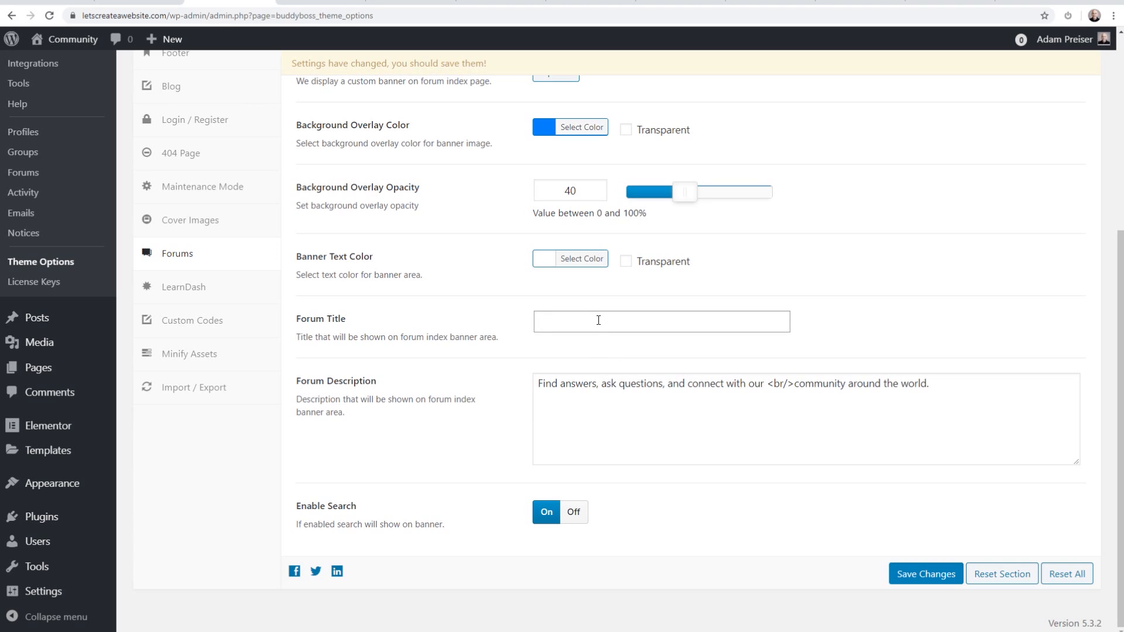
type("Welcome To The Community")
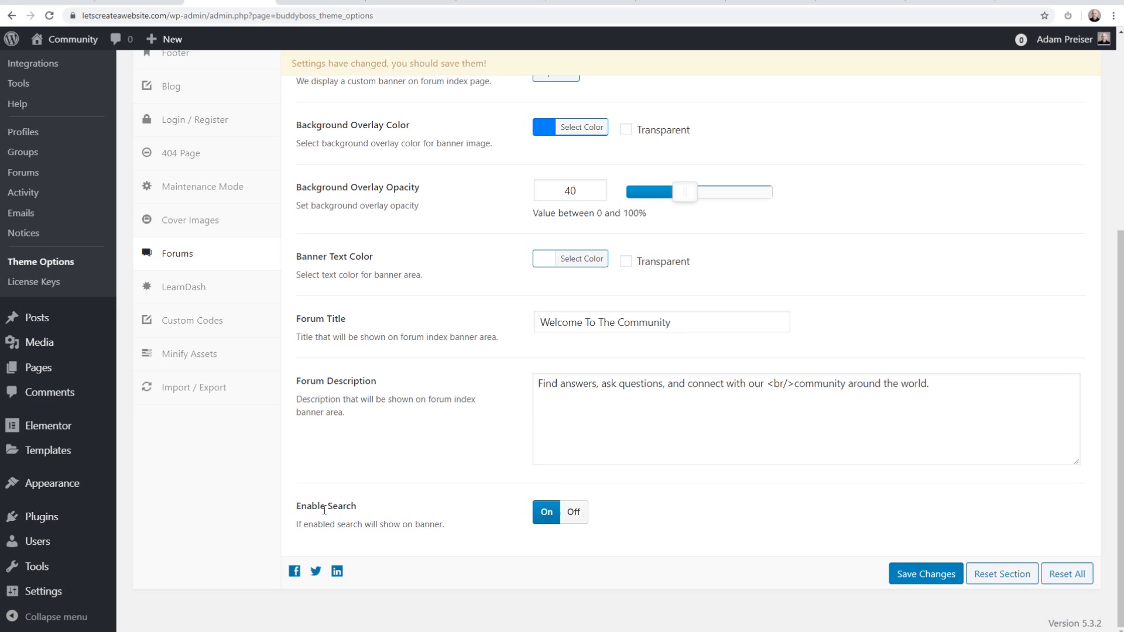
left_click(913, 573)
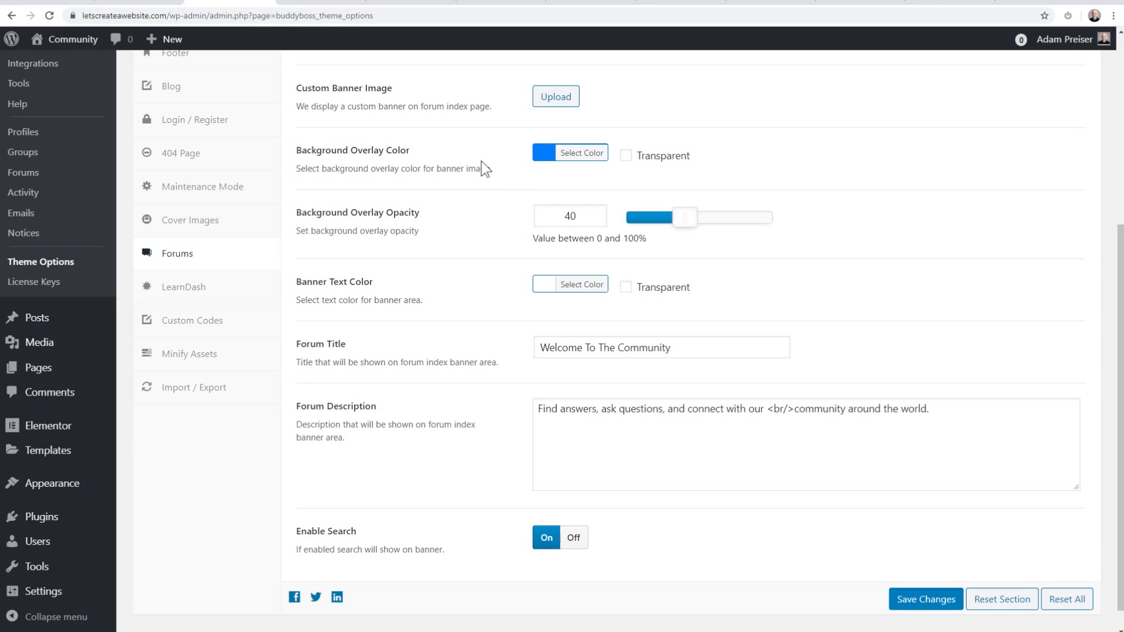
Step: Reload the front-end Forums page and look over its banner, forum cards and discussion list
left_click(410, 3)
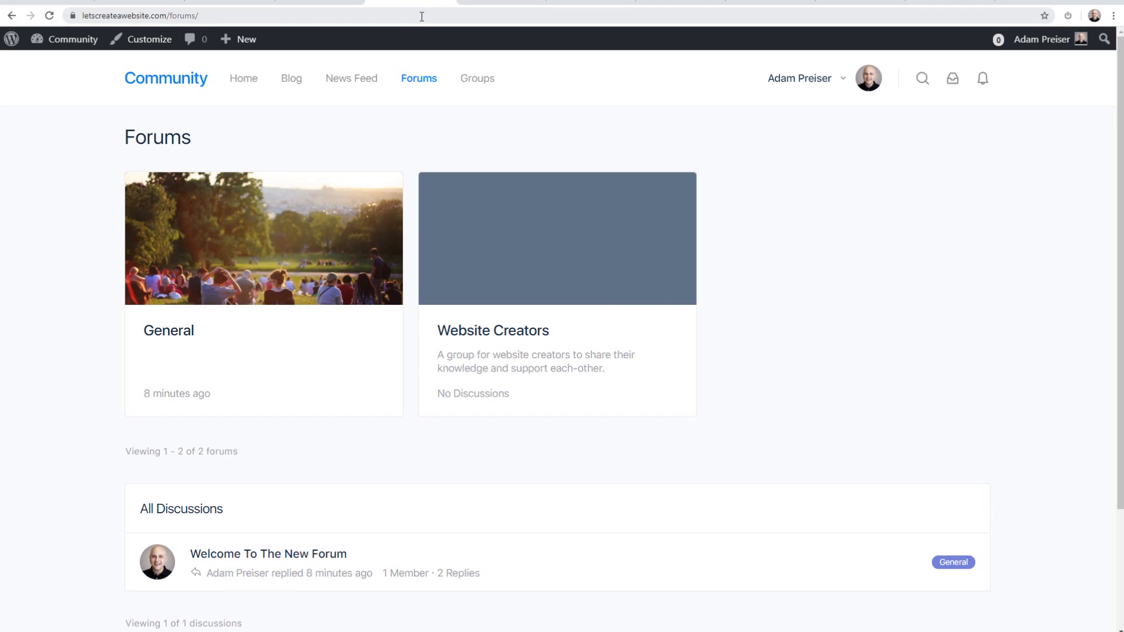
key("F5")
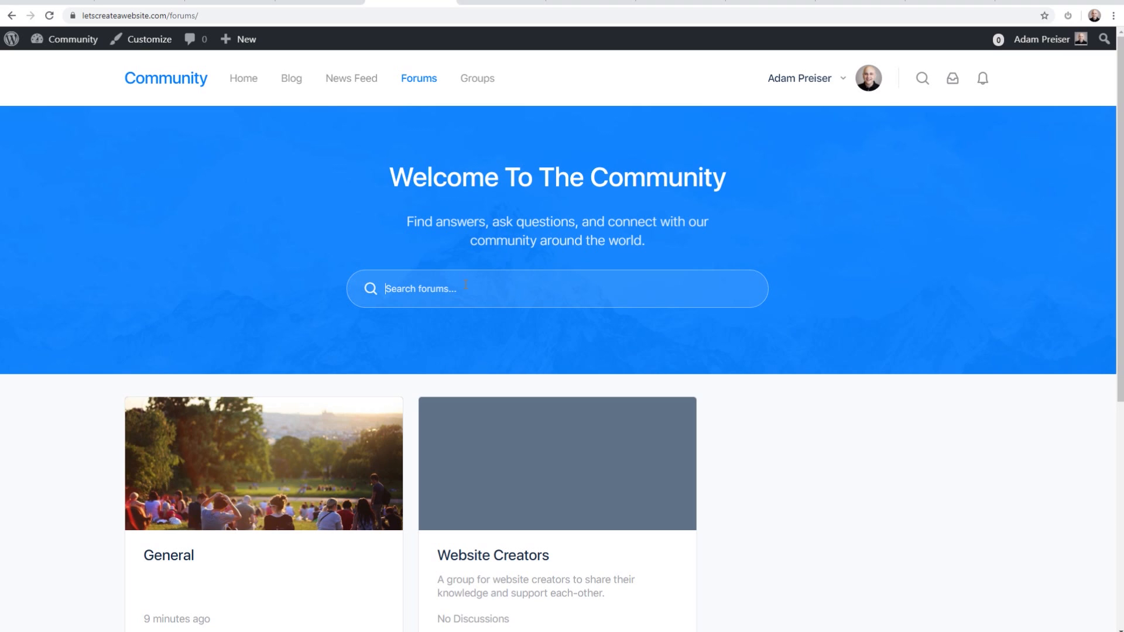
scroll(466, 285, "down", 6)
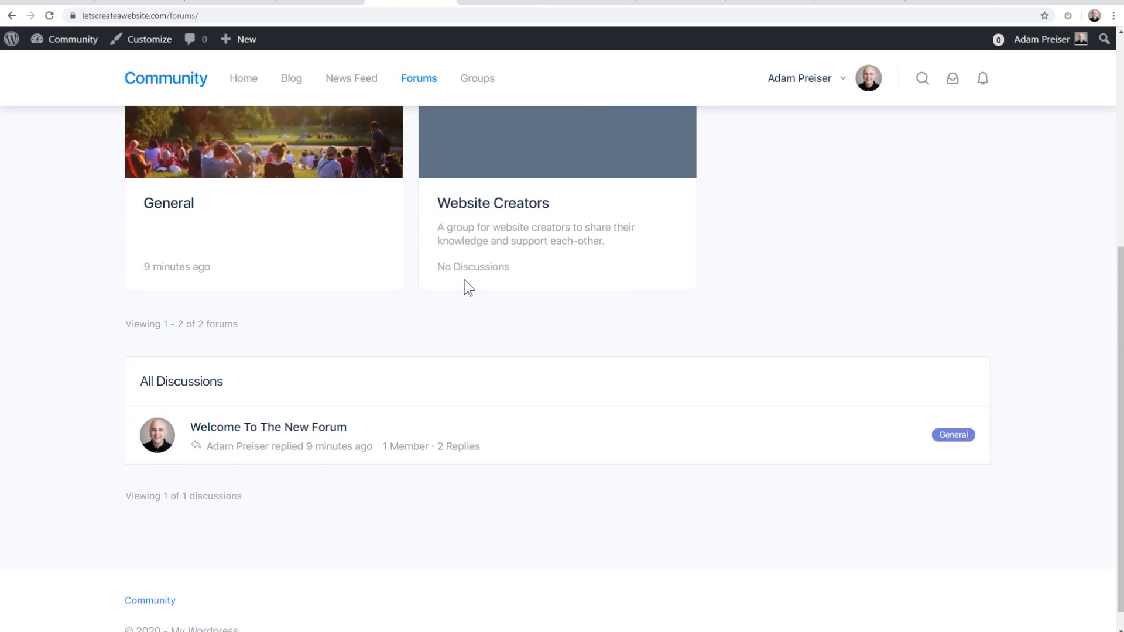
scroll(464, 287, "up", 3)
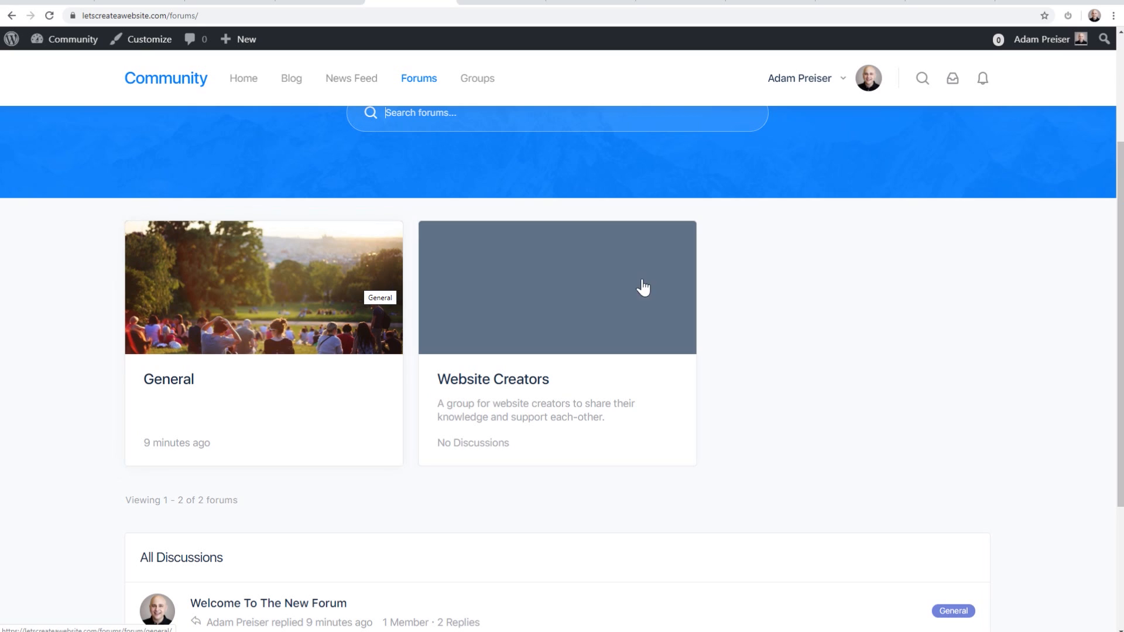
scroll(560, 305, "down", 3)
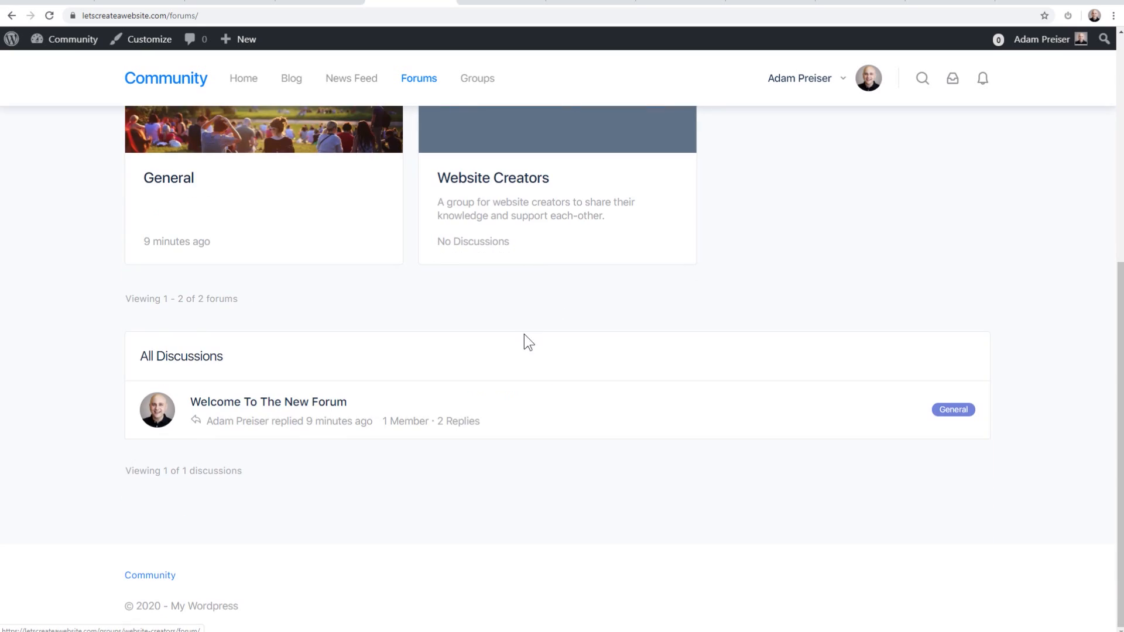
scroll(560, 356, "up", 6)
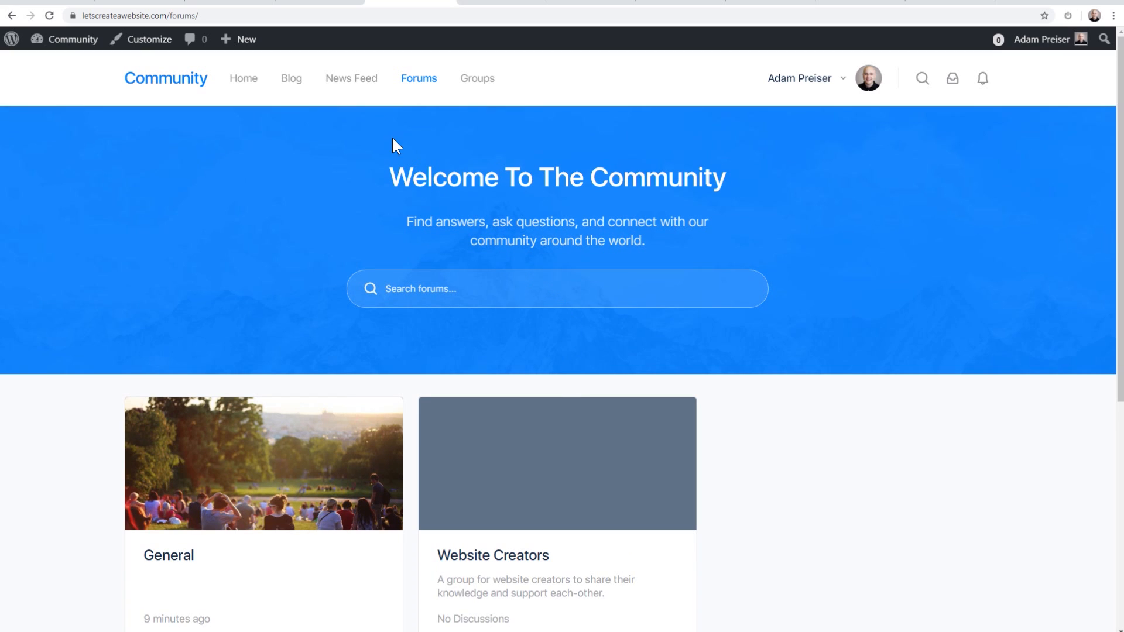
Step: Return to the site admin and open the list of BuddyBoss components
left_click(243, 3)
scroll(111, 211, "up", 5)
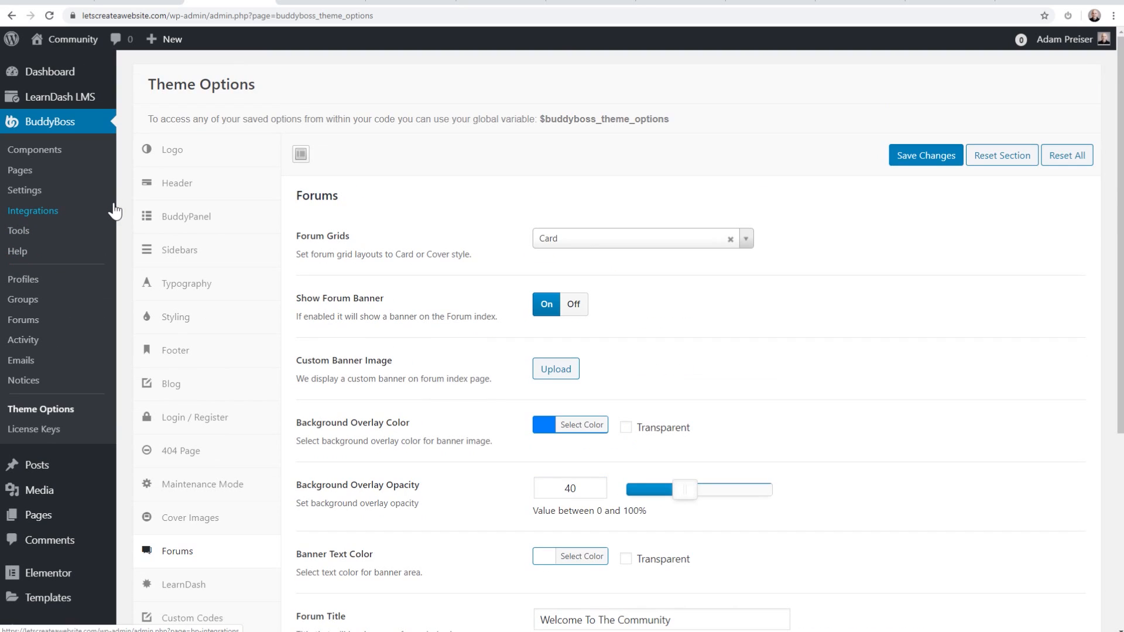
left_click(47, 153)
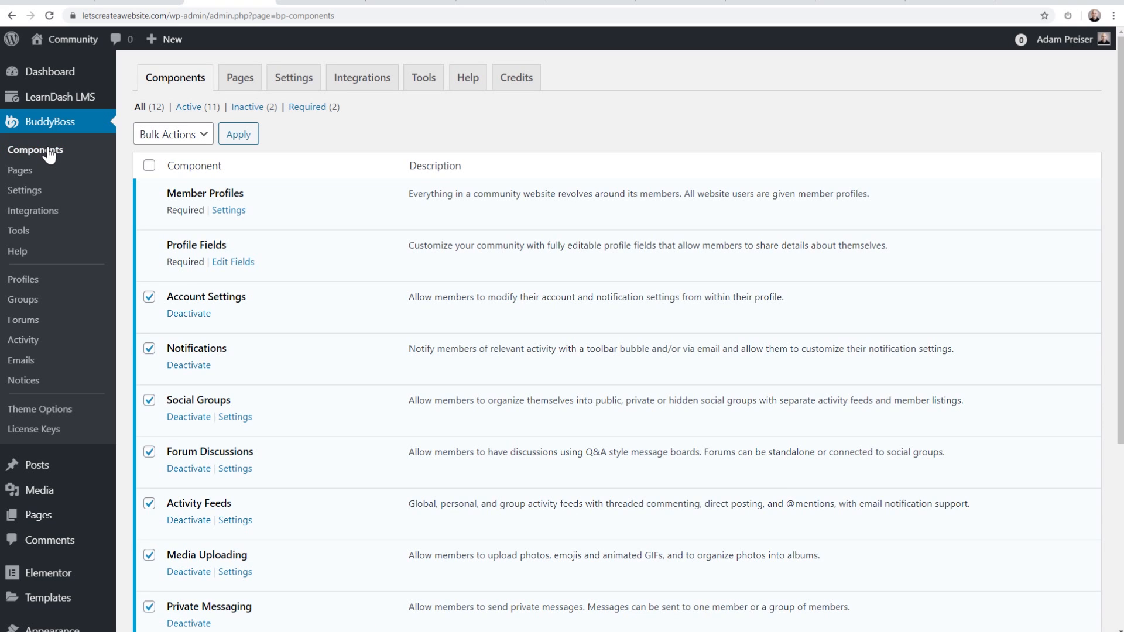
Step: Open the LearnDash LMS overview and go to its list of courses
mouse_move(53, 103)
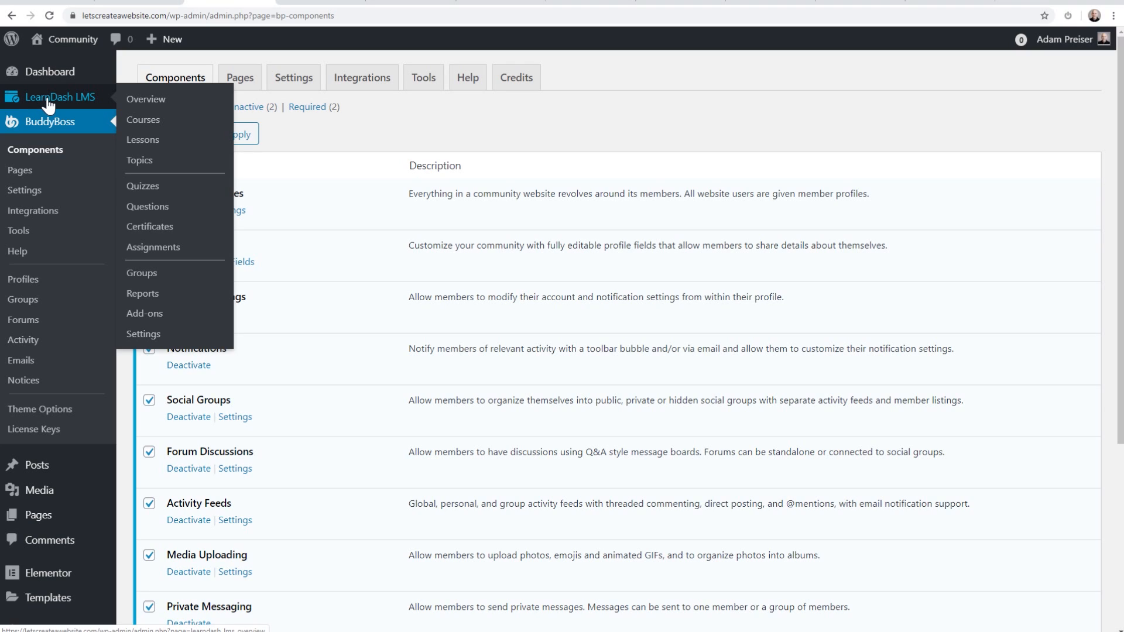
left_click(48, 102)
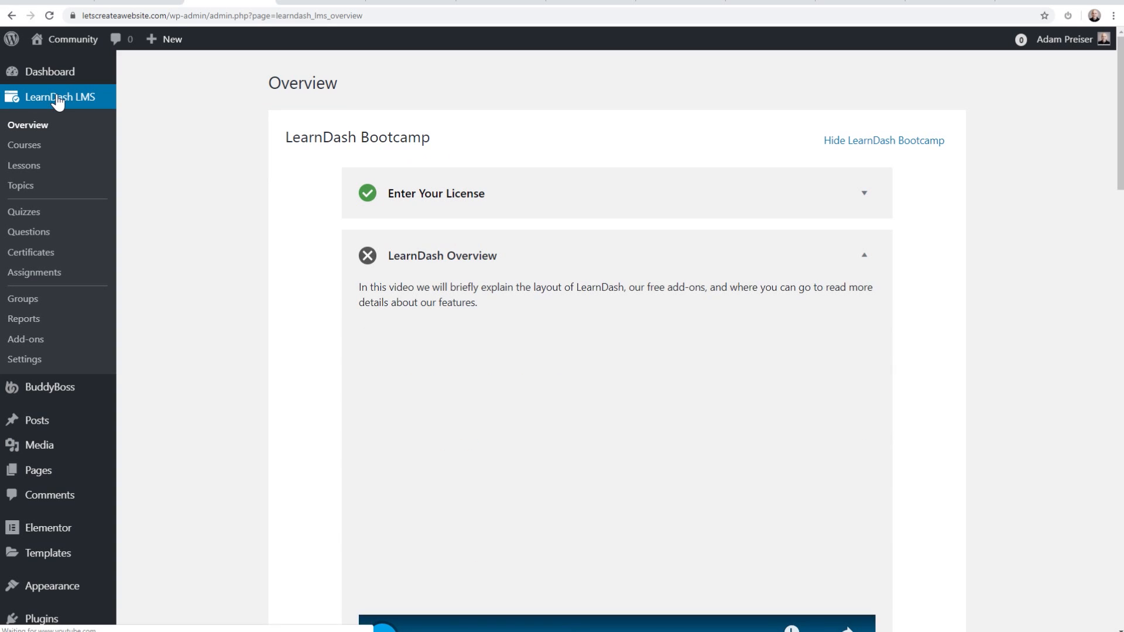
left_click(30, 147)
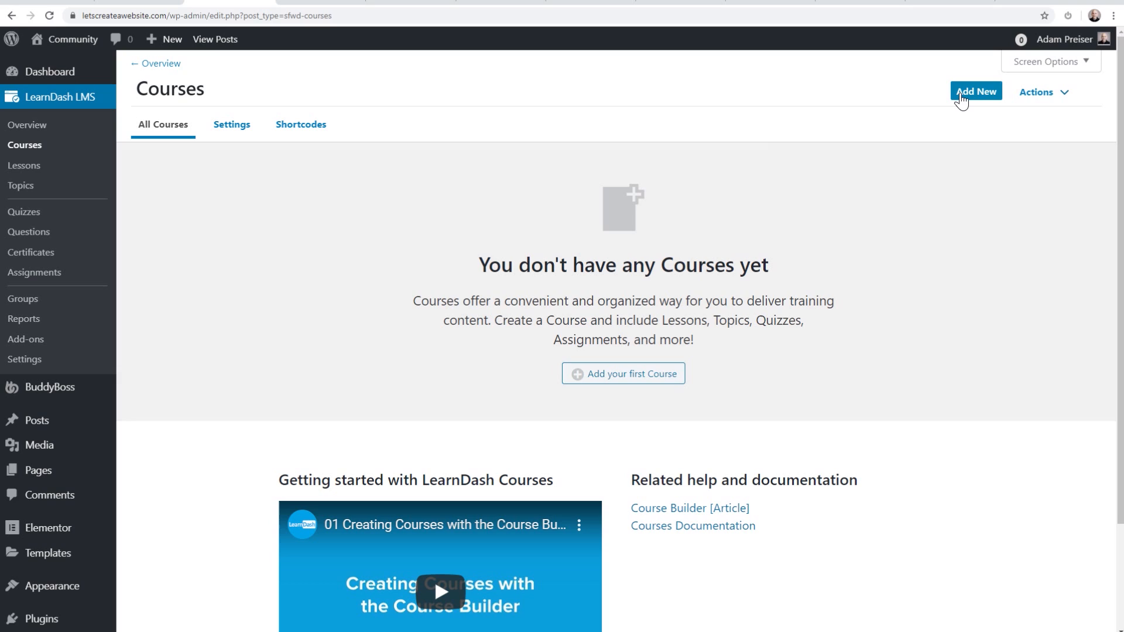
Step: Create and publish a course titled "How To Make A Website" with the text "This course covers how to make a website." and a featured image
left_click(960, 95)
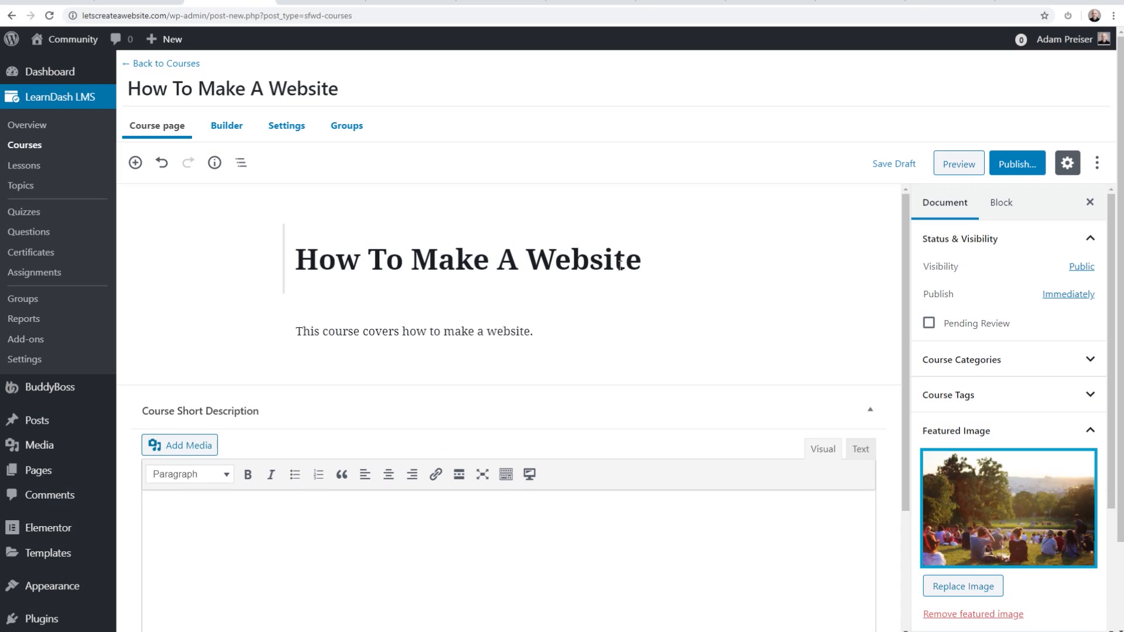
left_click(512, 333)
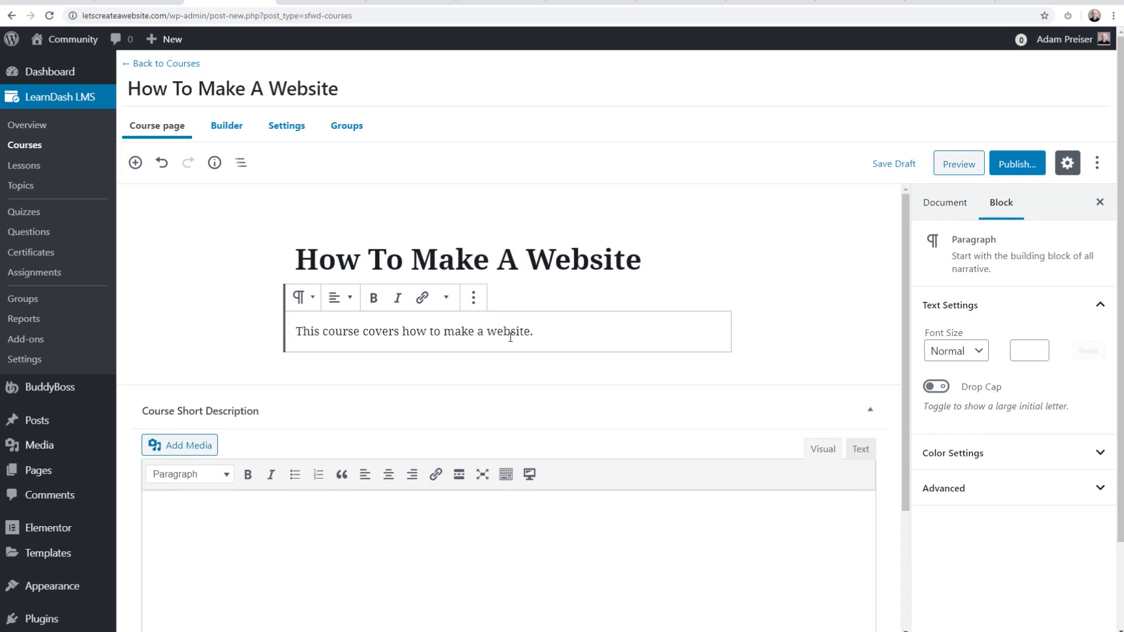
left_click(944, 202)
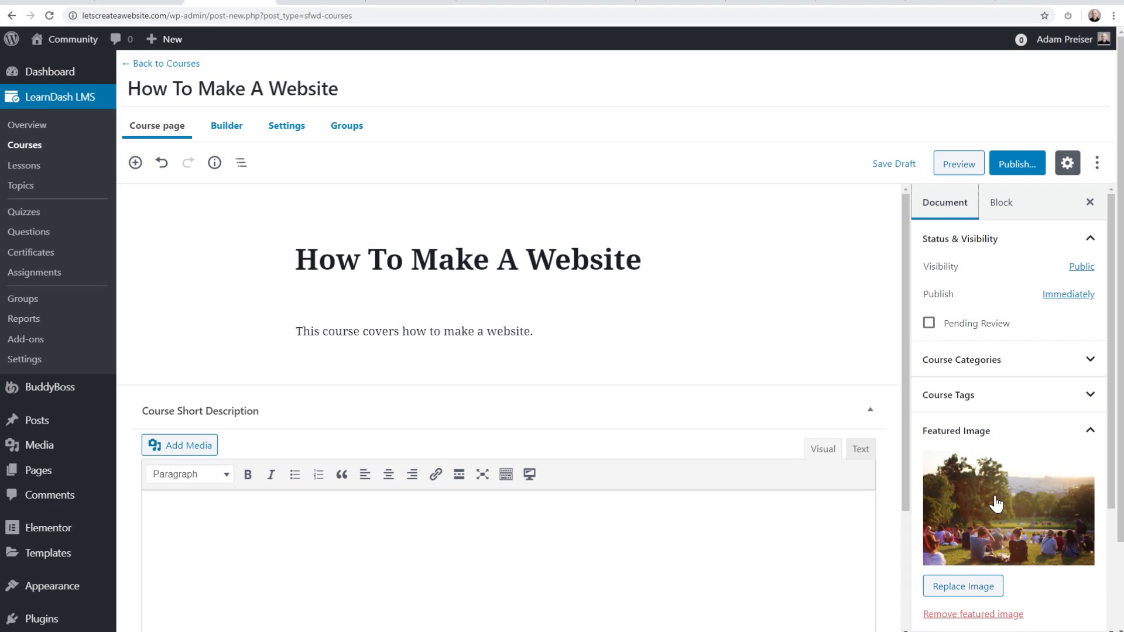
left_click(1017, 165)
left_click(1028, 164)
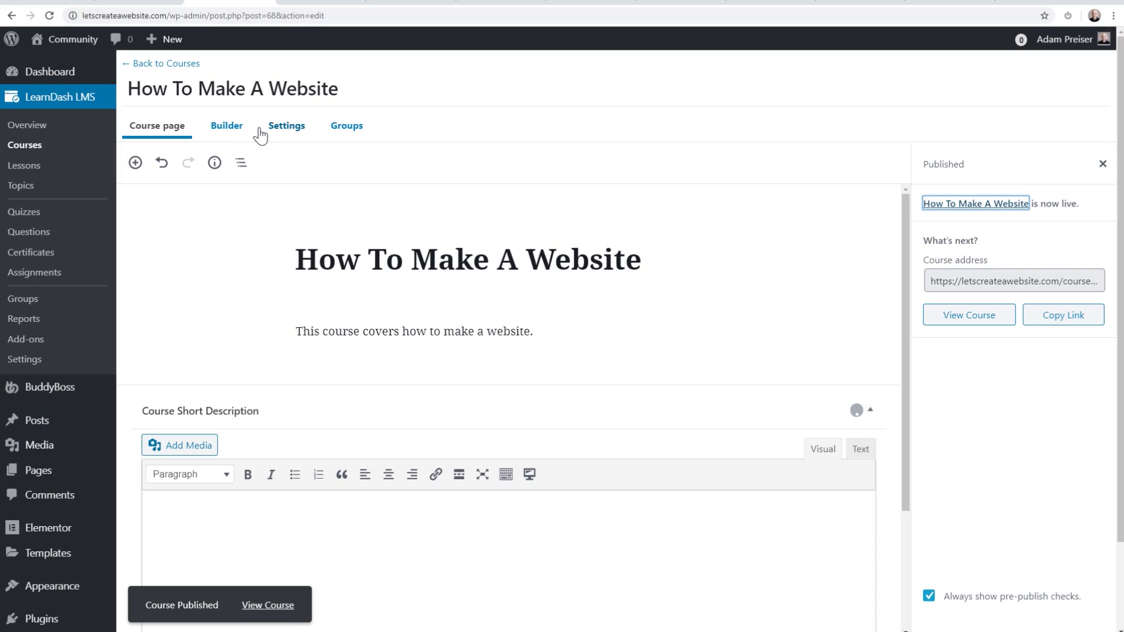
Step: Add the section heading "Getting Started" to the course content in the course builder
left_click(222, 131)
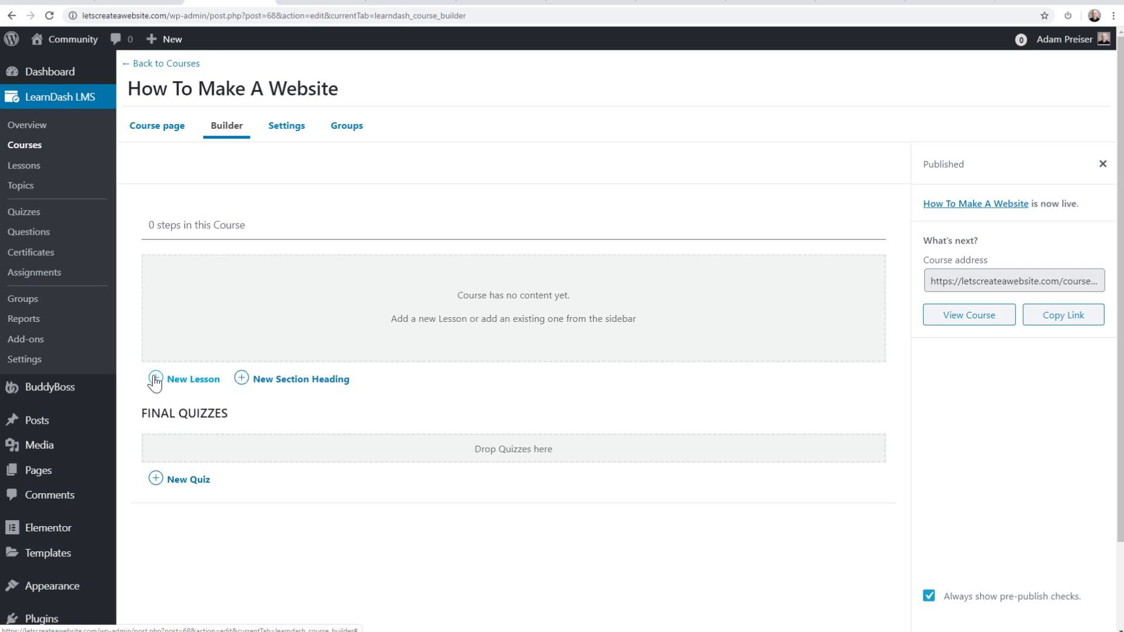
left_click(266, 380)
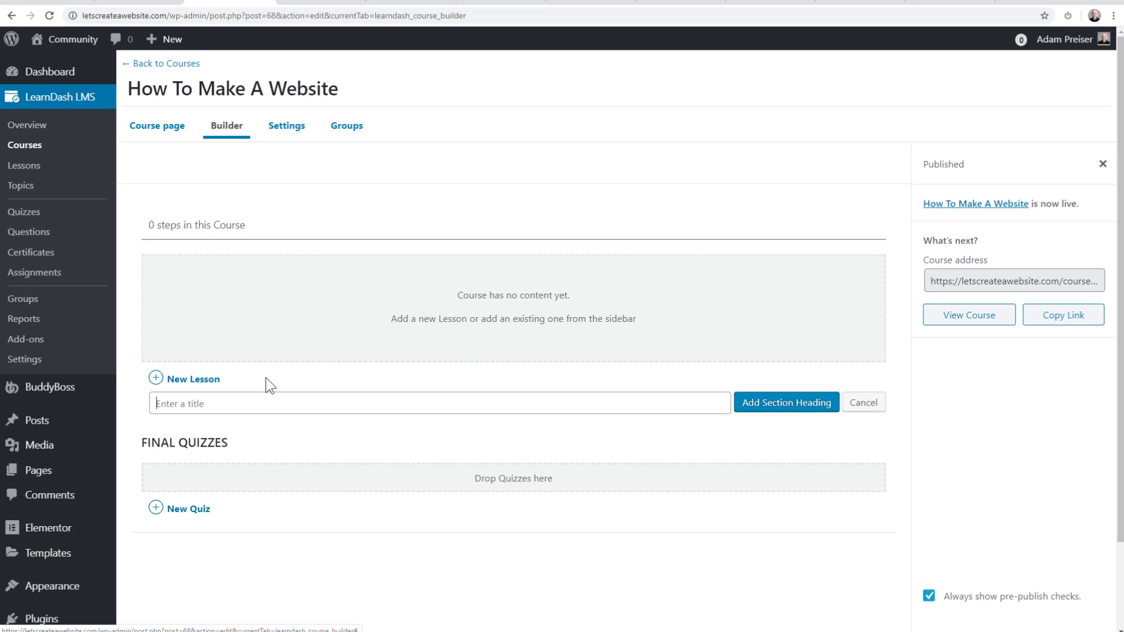
type("Getting Started")
left_click(772, 410)
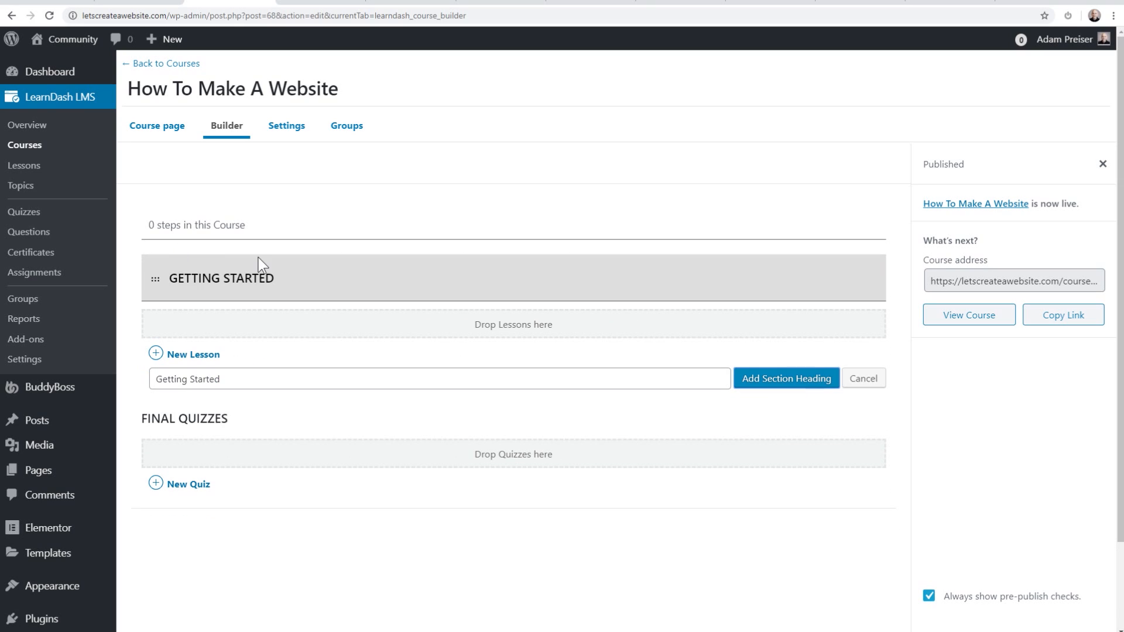
Step: Add a lesson titled "Welcome To The Course" under the Getting Started section
left_click(171, 359)
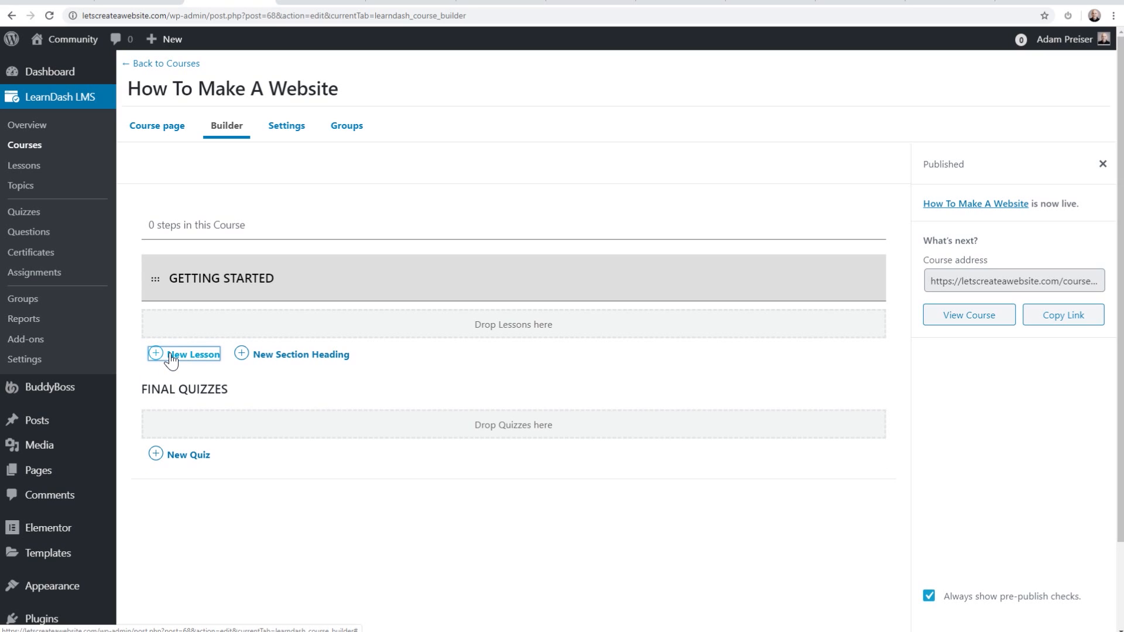
left_click(164, 361)
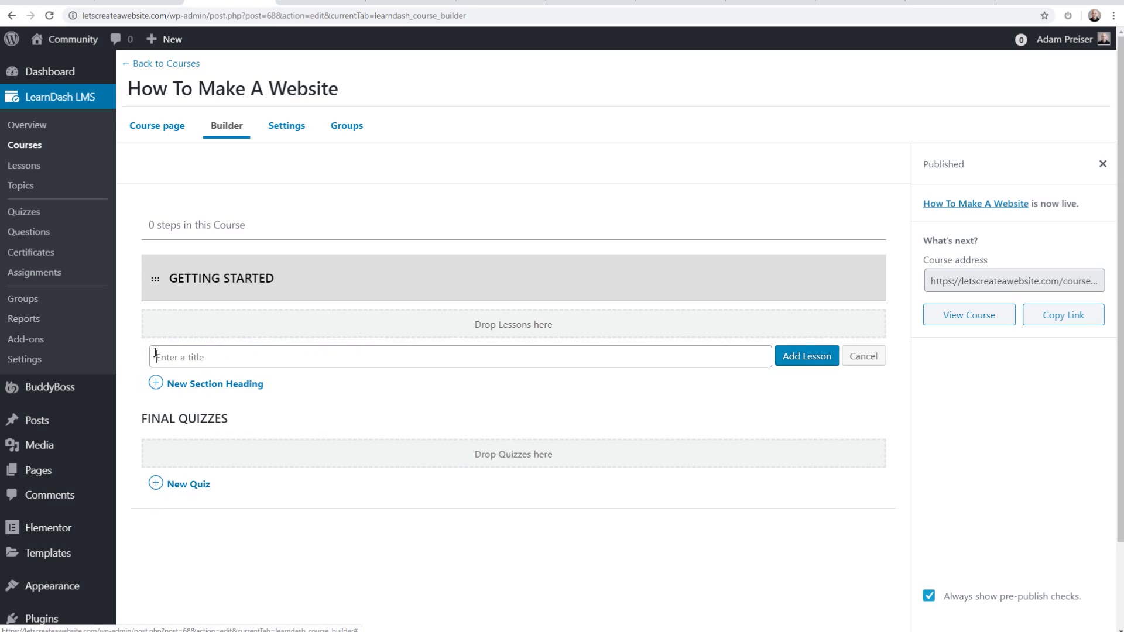
type("Welcome To The Course")
left_click(781, 360)
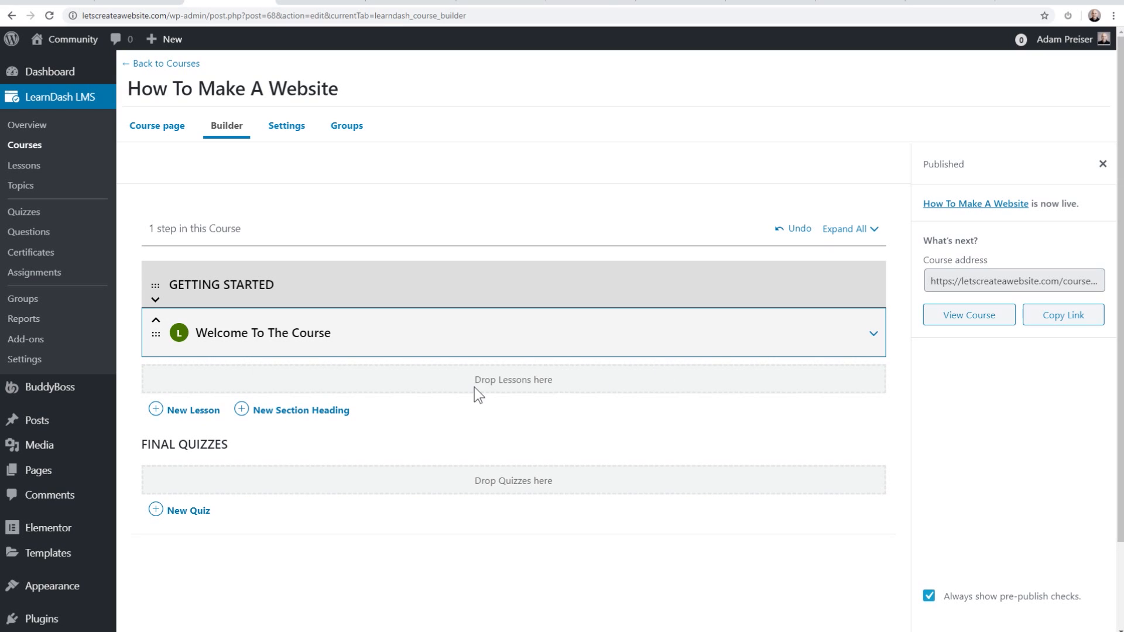
Step: Add a second lesson titled "Course Requirements" to the Getting Started section and update the course
left_click(189, 413)
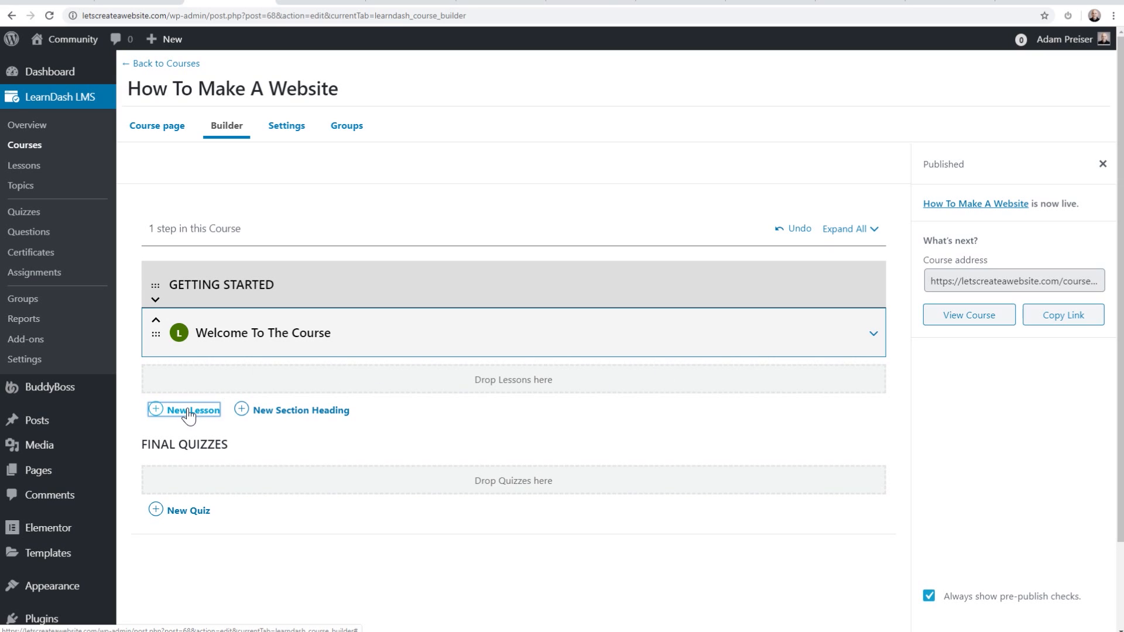
type("Course Requirements")
left_click(799, 417)
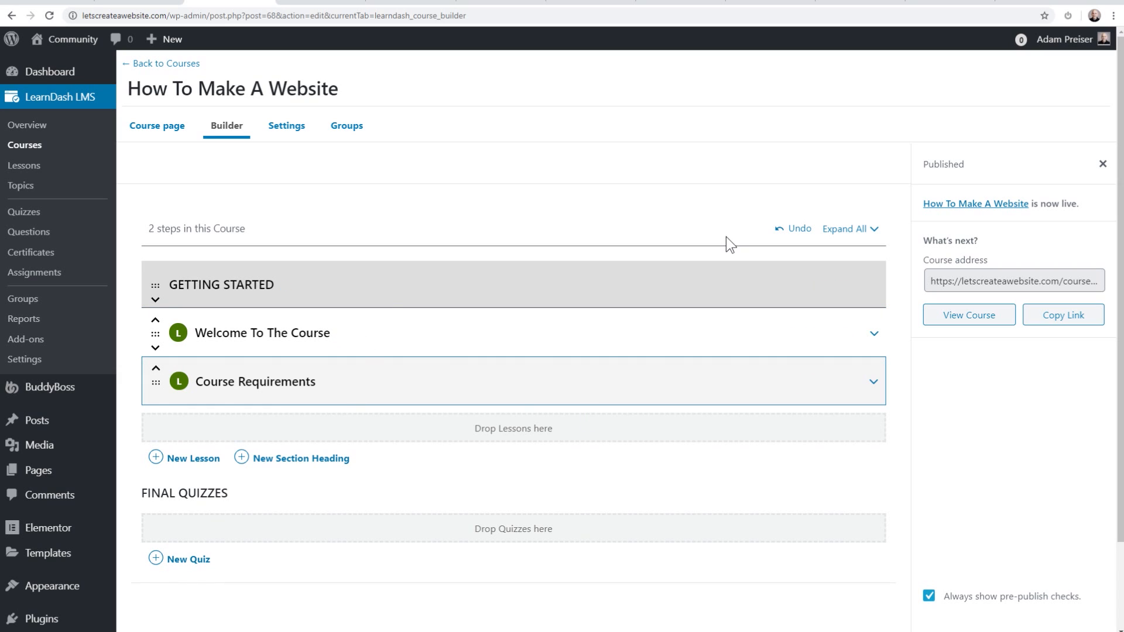
left_click(1102, 164)
left_click(1013, 164)
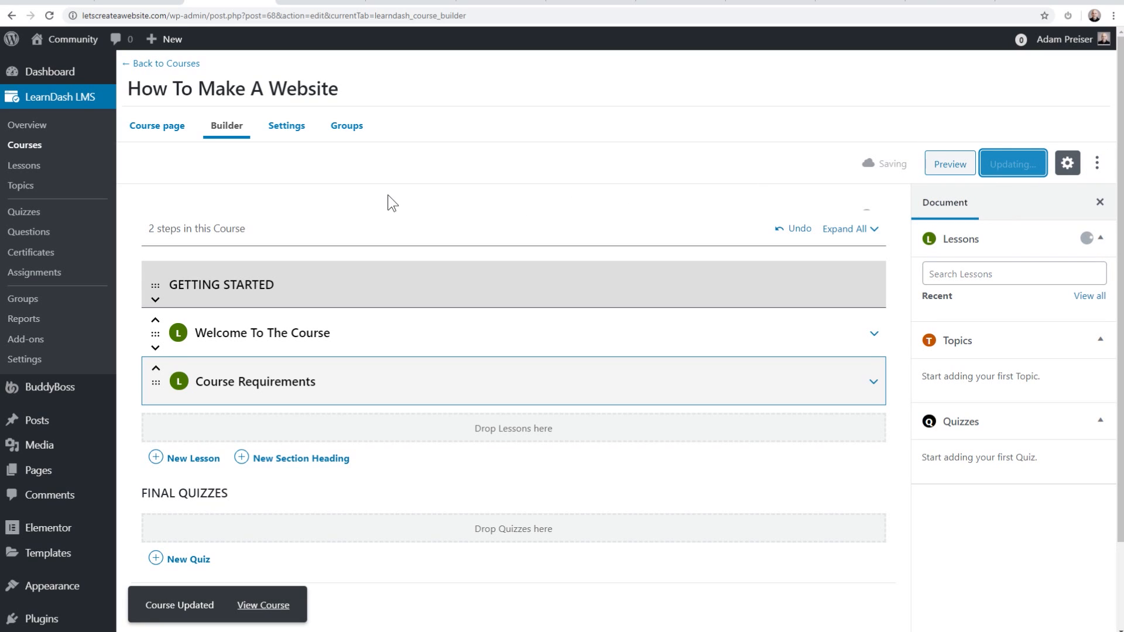
Step: Open the published course on the front end and look over its title, course details and lesson list
left_click(163, 129)
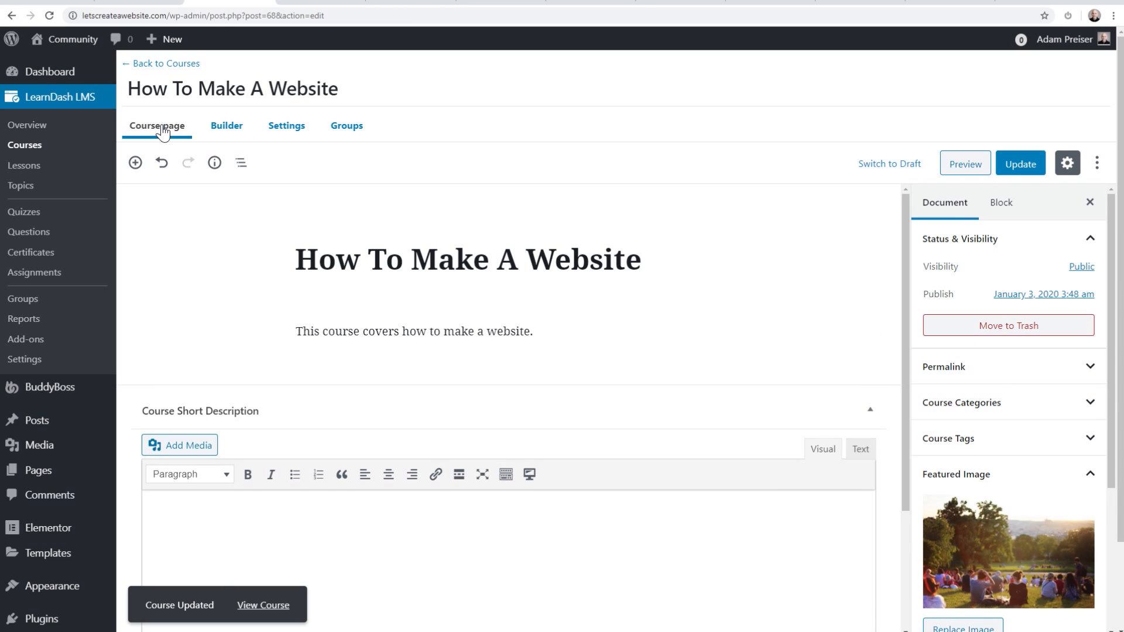
left_click(249, 607)
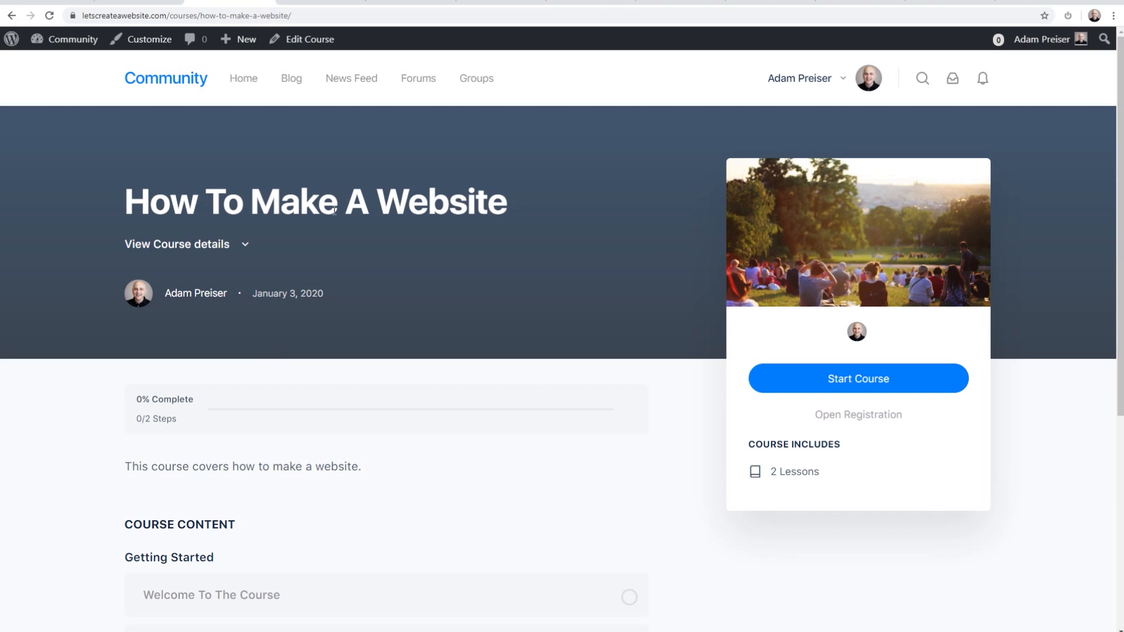
left_click_drag(507, 202, 174, 201)
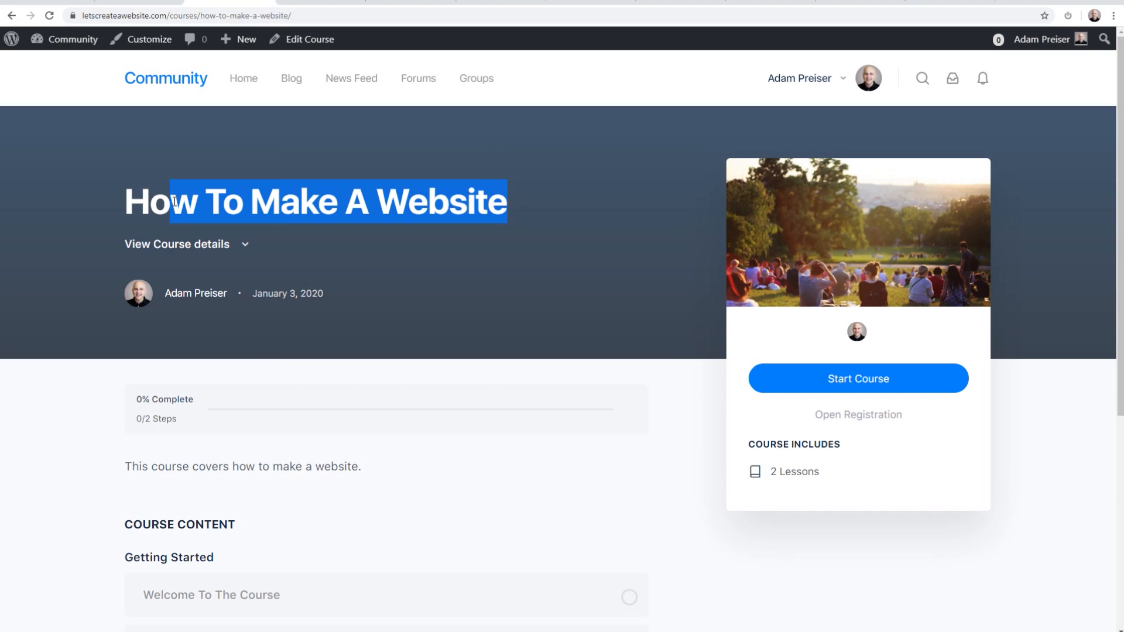
left_click(191, 244)
scroll(234, 249, "up", 5)
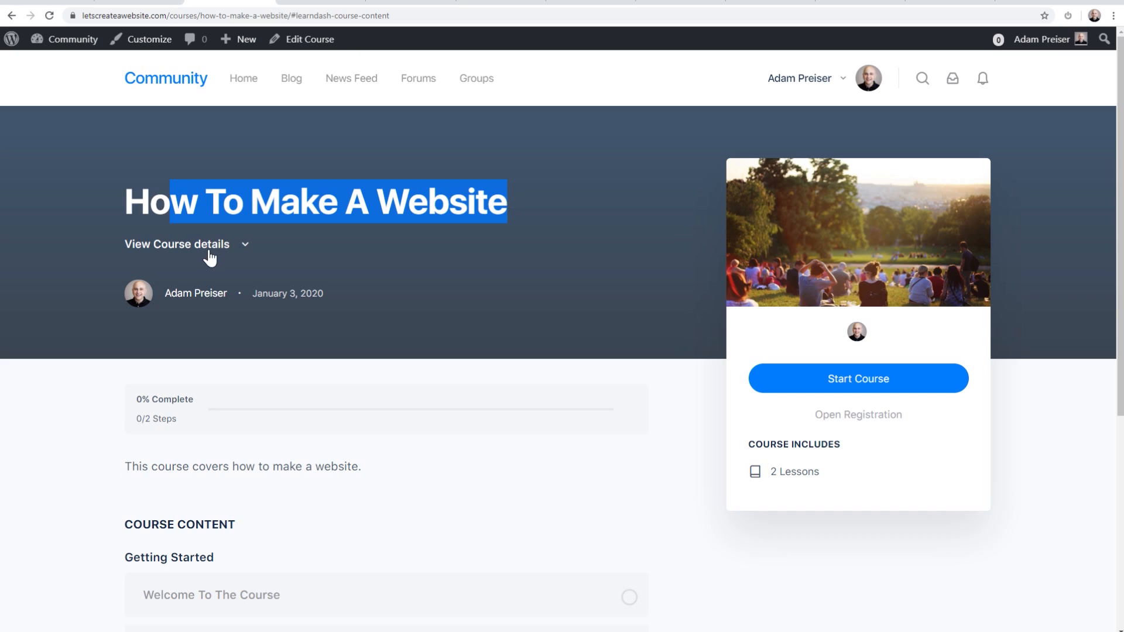
left_click(318, 246)
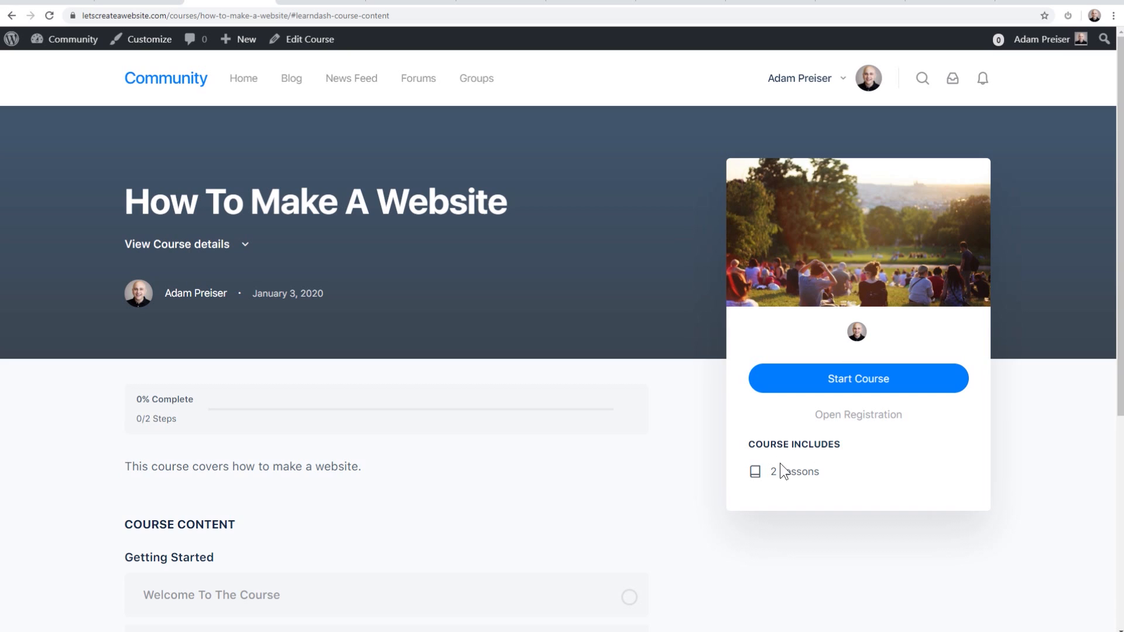
Step: Start the course, preview the first lesson in dark mode and with the sidebar collapsed, and return to the course page
left_click(833, 384)
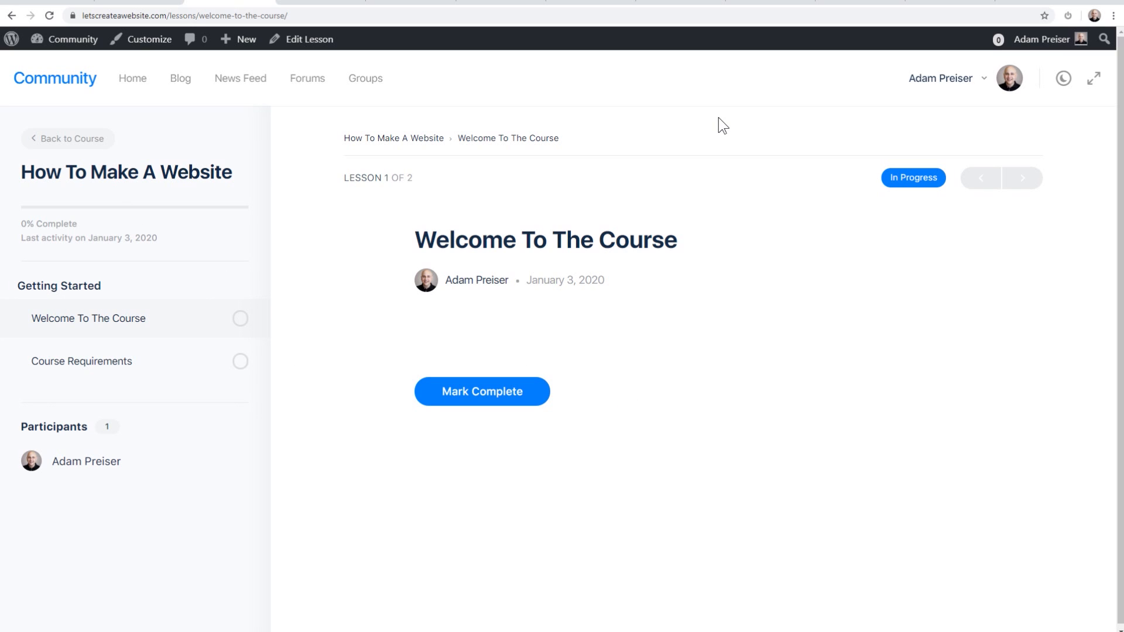
left_click(1063, 82)
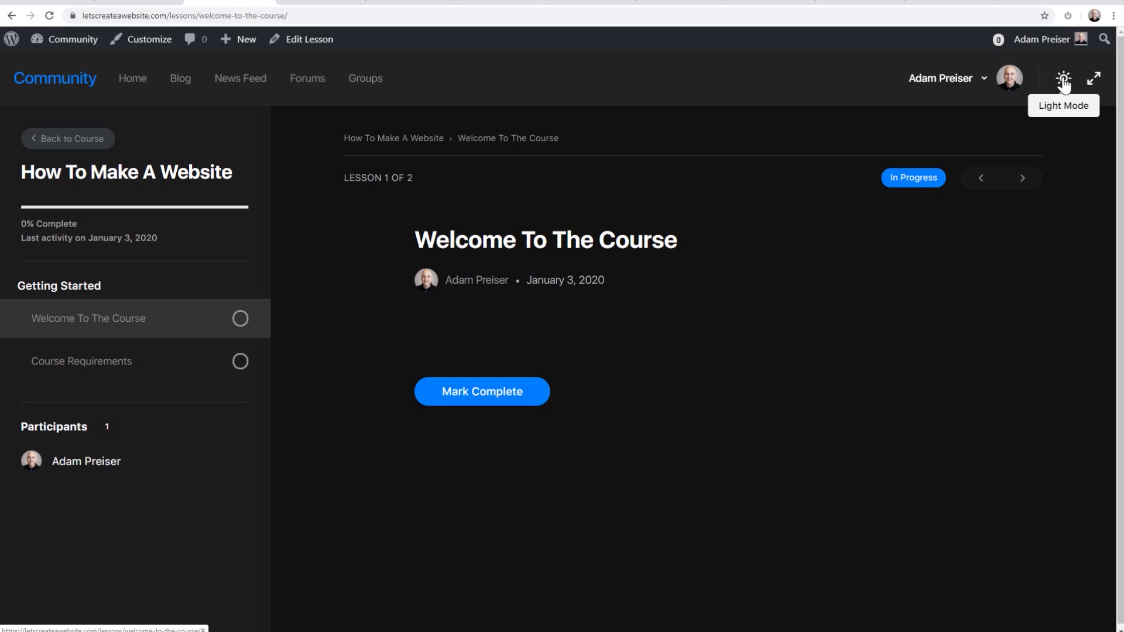
left_click(1064, 85)
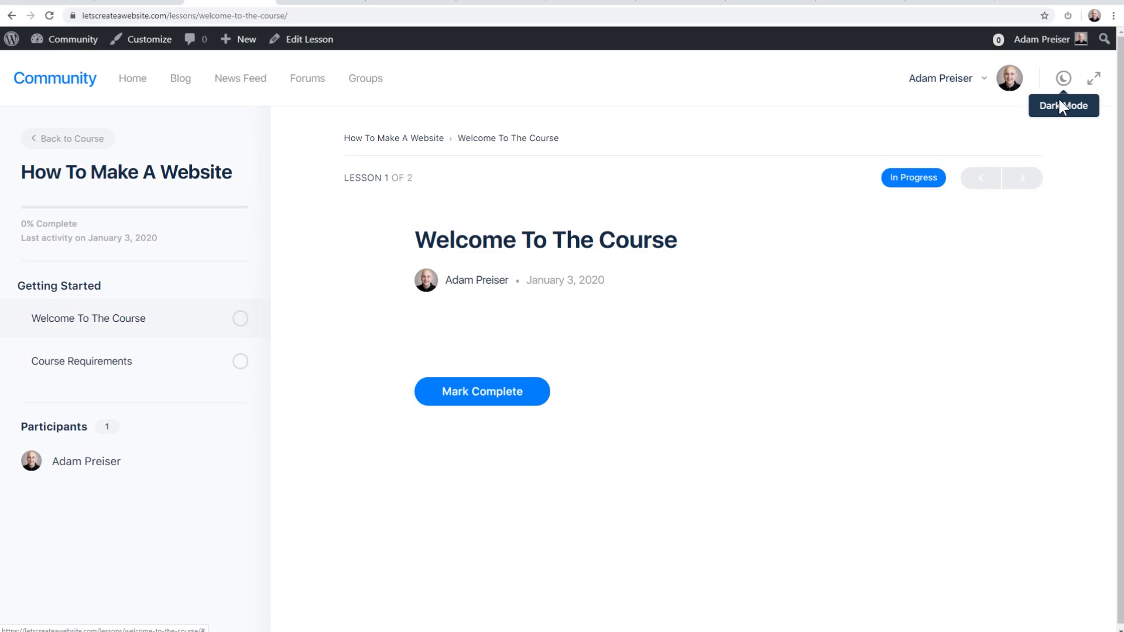
left_click(1094, 82)
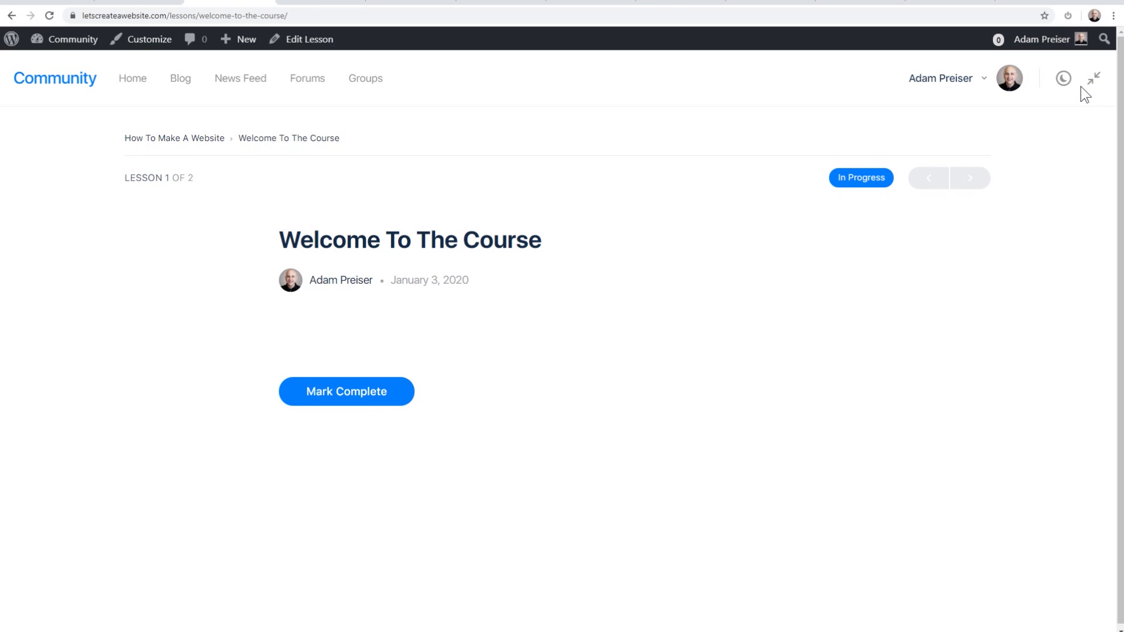
left_click(1094, 82)
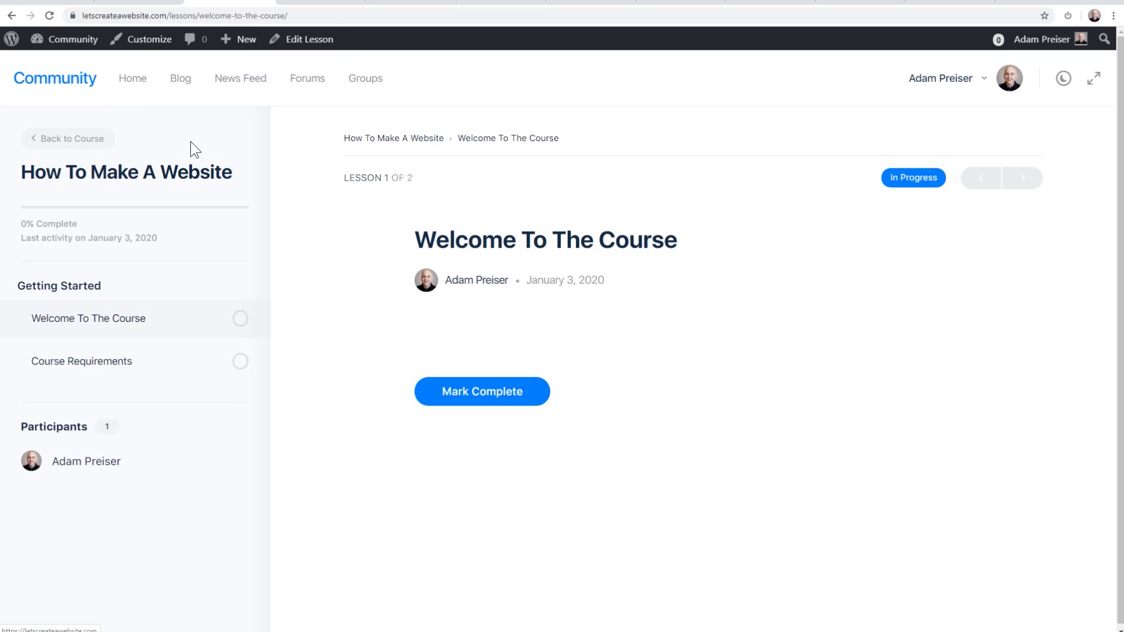
left_click(84, 141)
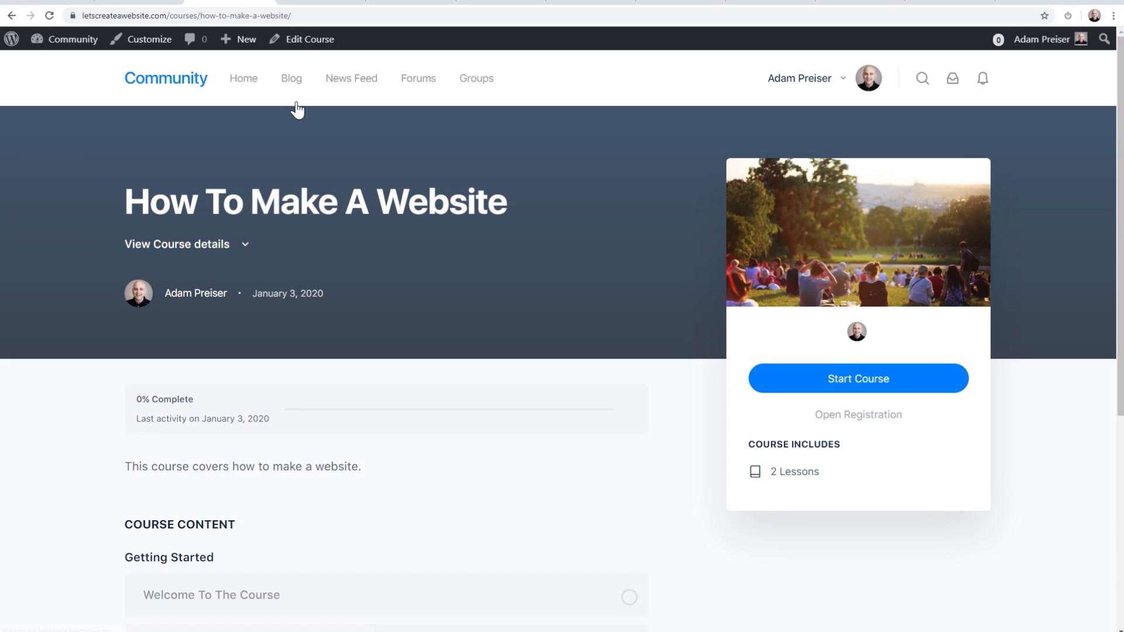
Step: In BuddyBoss's LearnDash integration settings, enable displaying the "Courses" tab in member profiles and save the settings
left_click(300, 42)
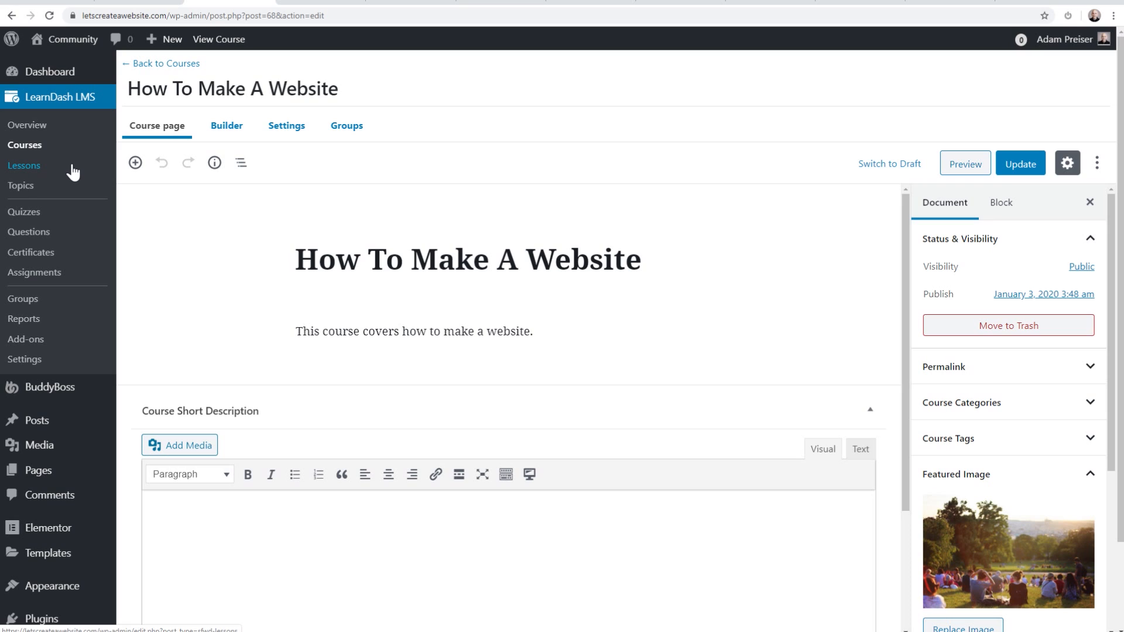
mouse_move(58, 391)
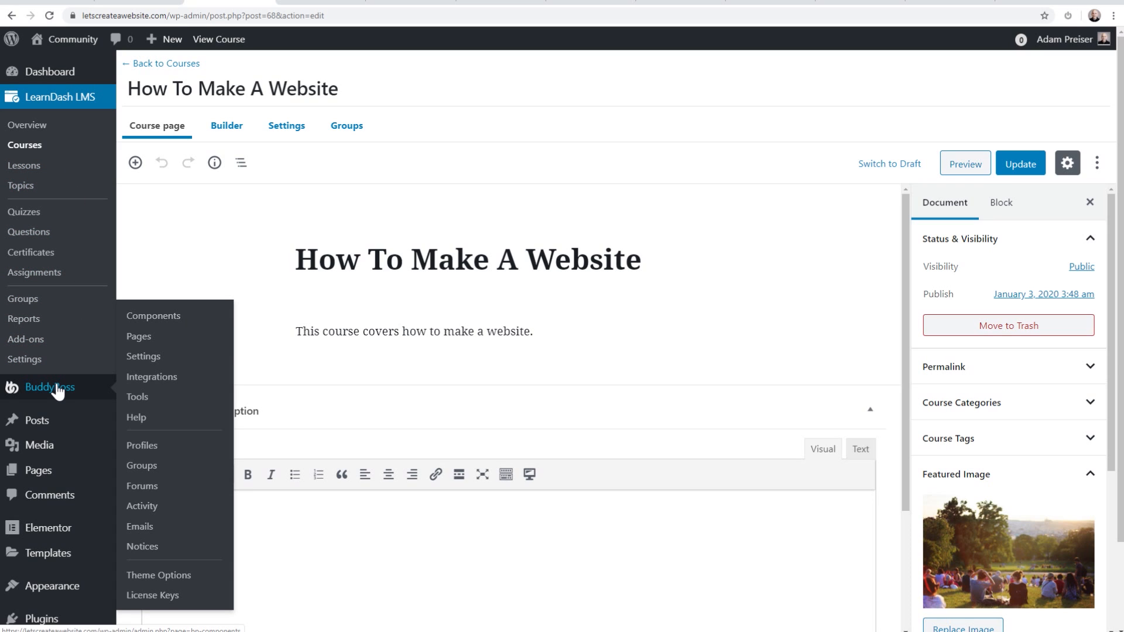
left_click(152, 319)
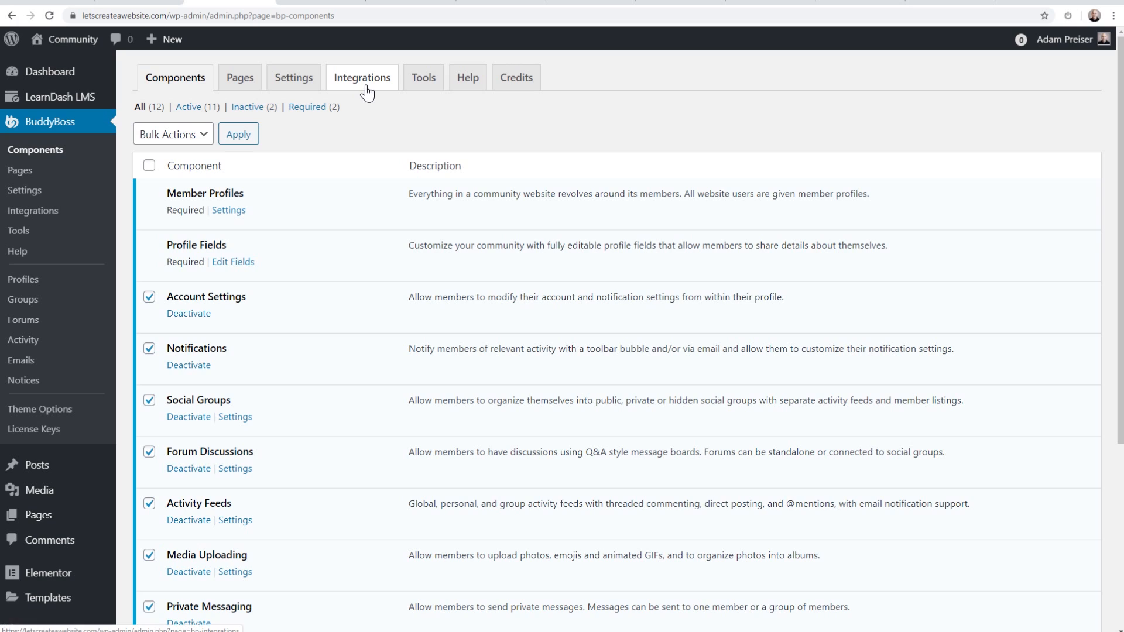
left_click(365, 86)
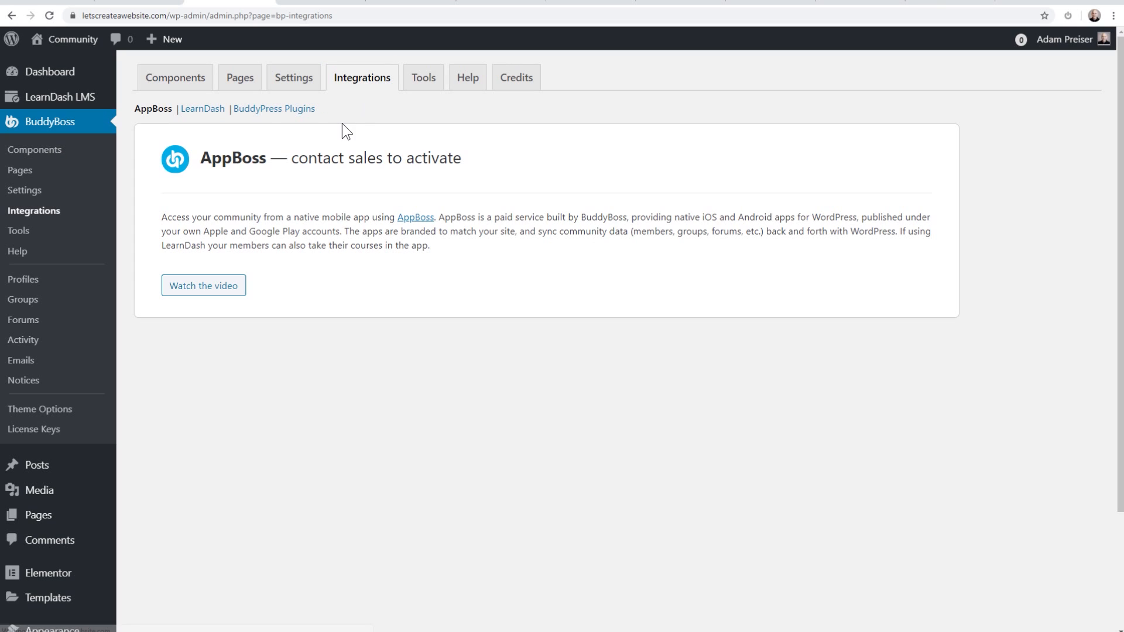
left_click(212, 108)
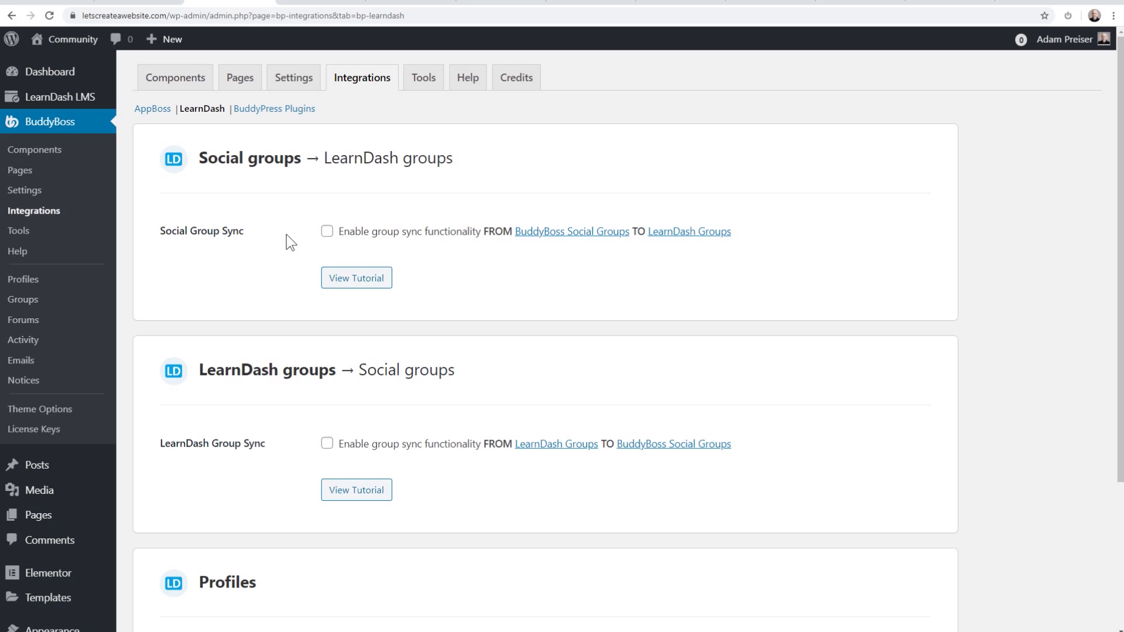
scroll(278, 577, "down", 3)
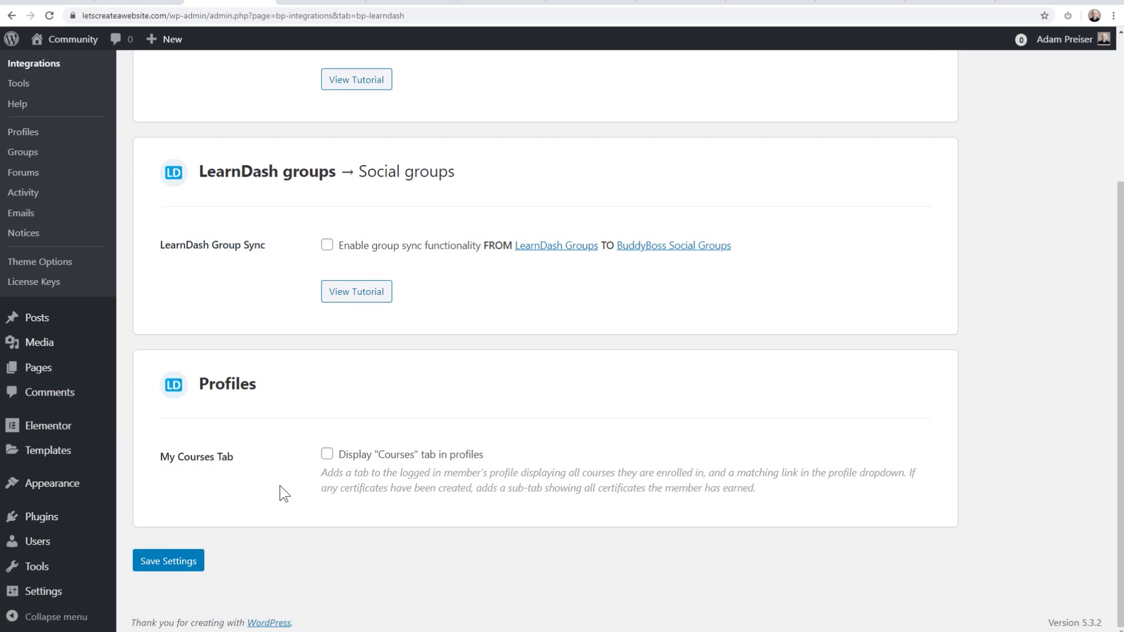
scroll(291, 425, "up", 3)
scroll(292, 418, "down", 3)
left_click(327, 455)
left_click(162, 563)
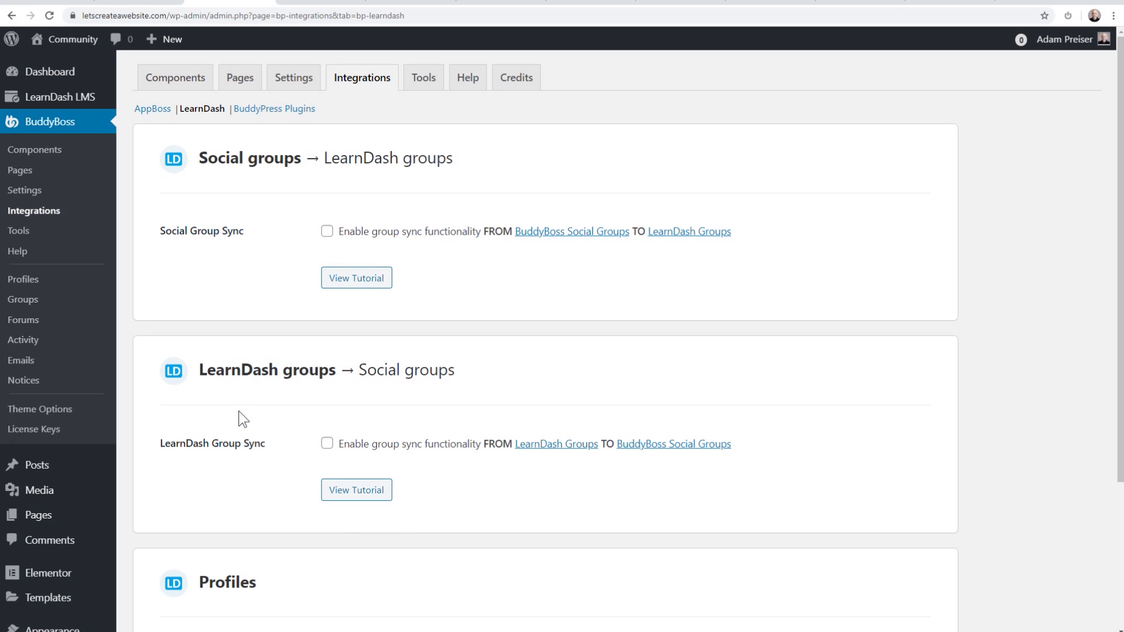
Step: Review the LearnDash section of the BuddyBoss theme options, covering the courses index and course content settings
left_click(53, 410)
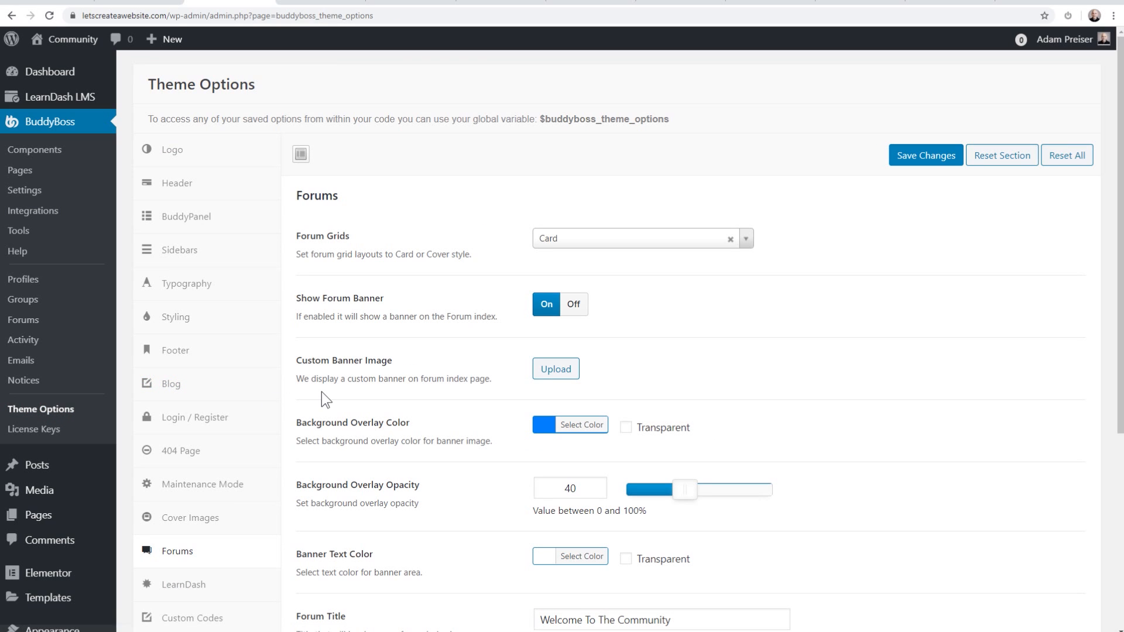
scroll(321, 391, "down", 3)
left_click(193, 415)
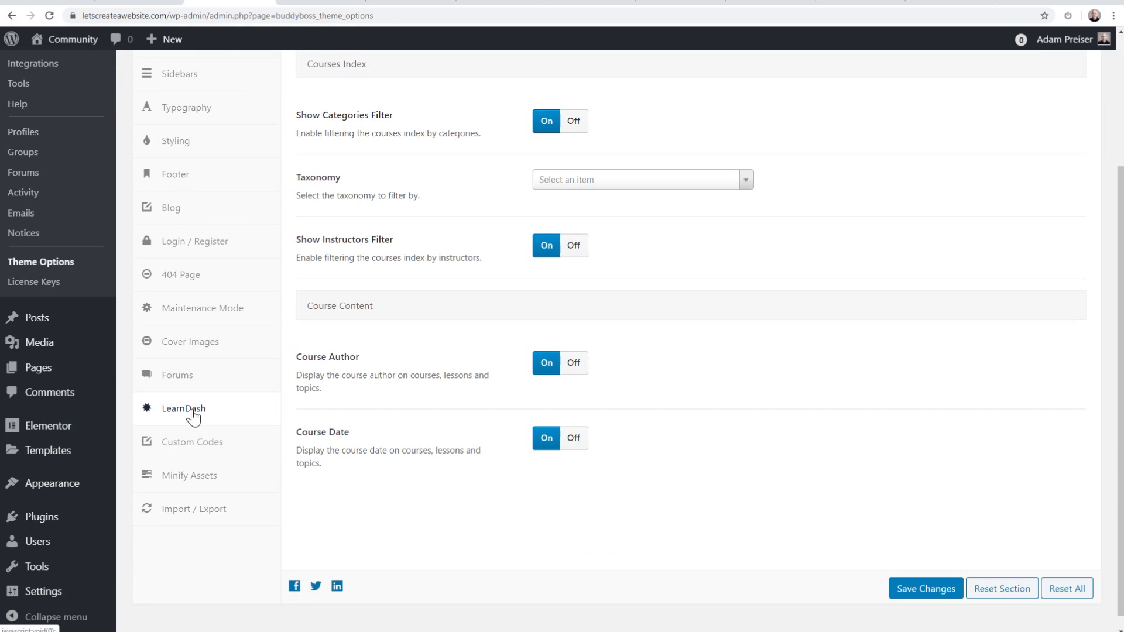
scroll(389, 396, "up", 3)
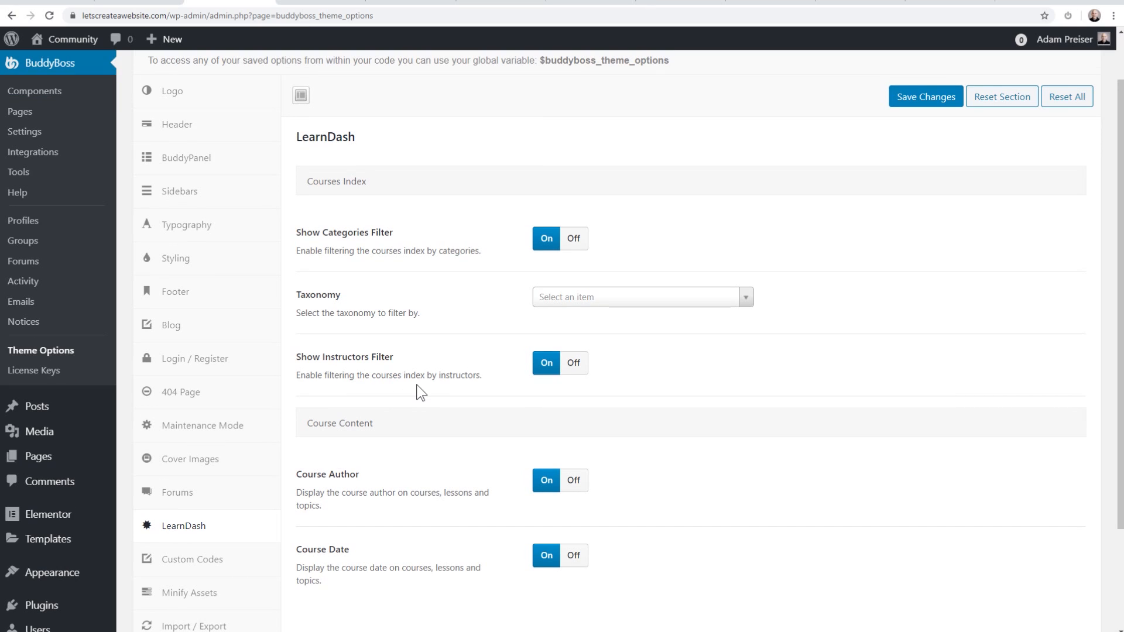
scroll(420, 392, "down", 2)
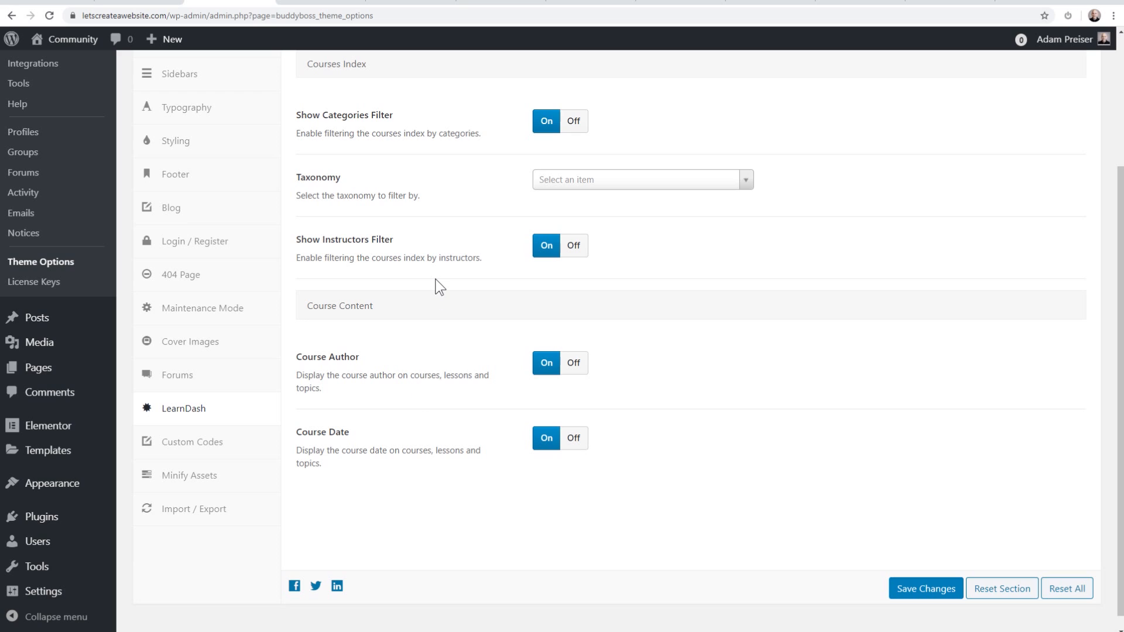
Step: Leave the theme options and search the add-plugins directory for "events calendar"
scroll(438, 284, "up", 3)
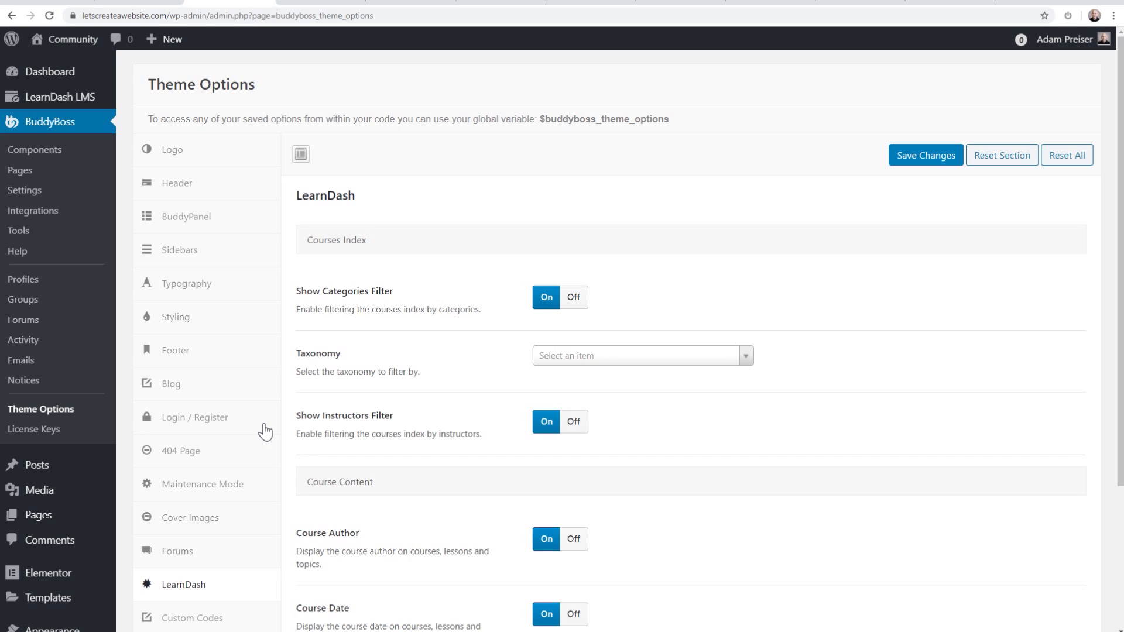
scroll(82, 579, "down", 3)
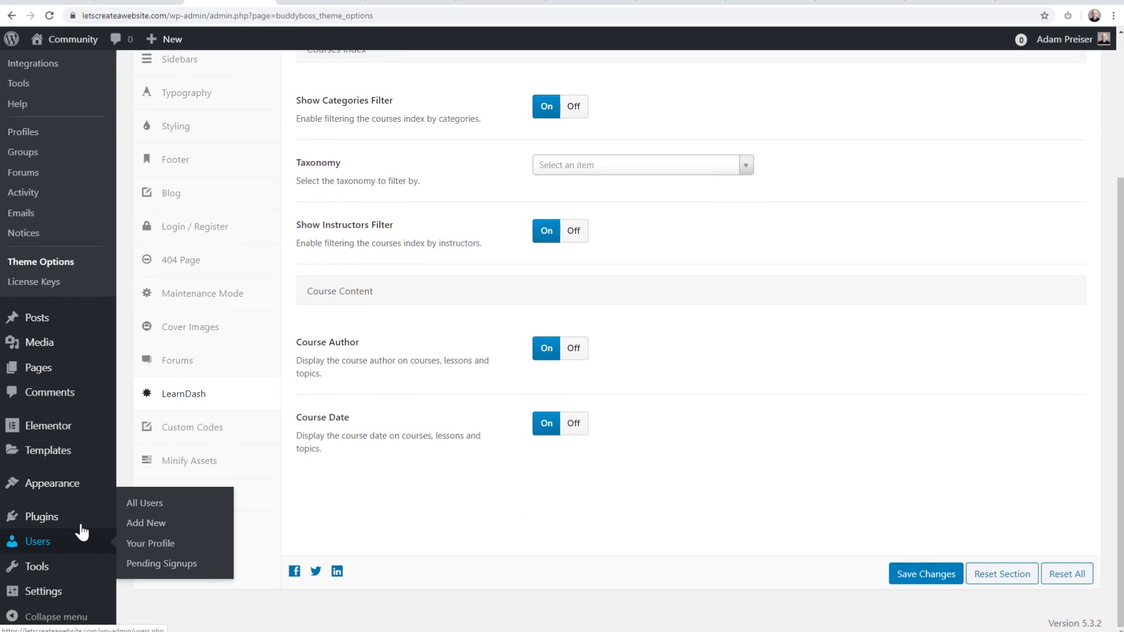
mouse_move(94, 521)
left_click(149, 542)
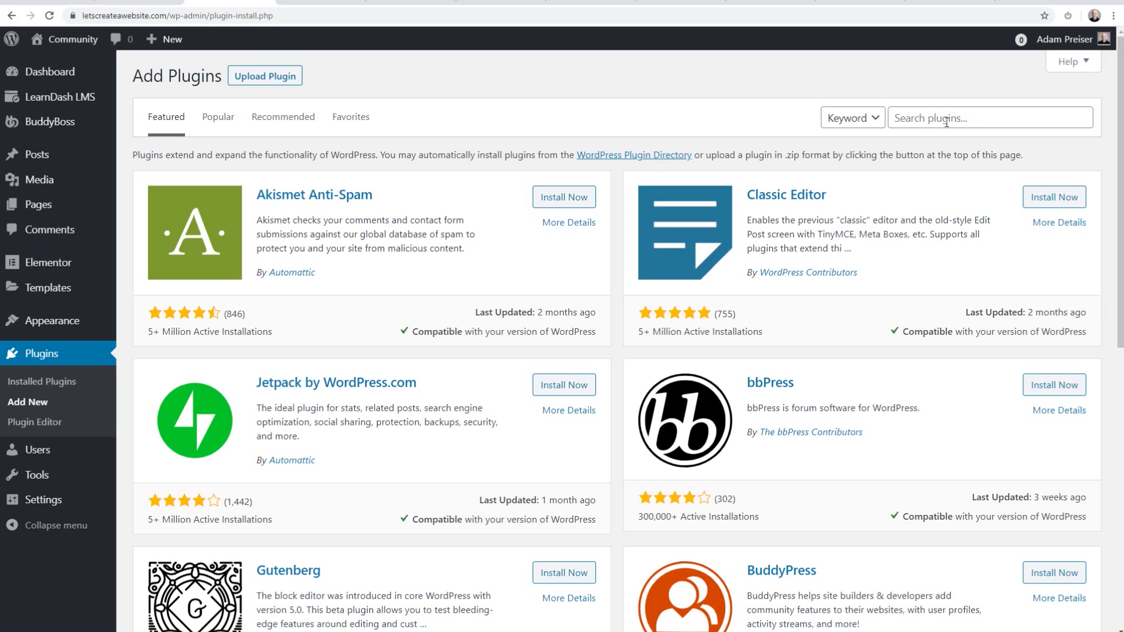
left_click(960, 120)
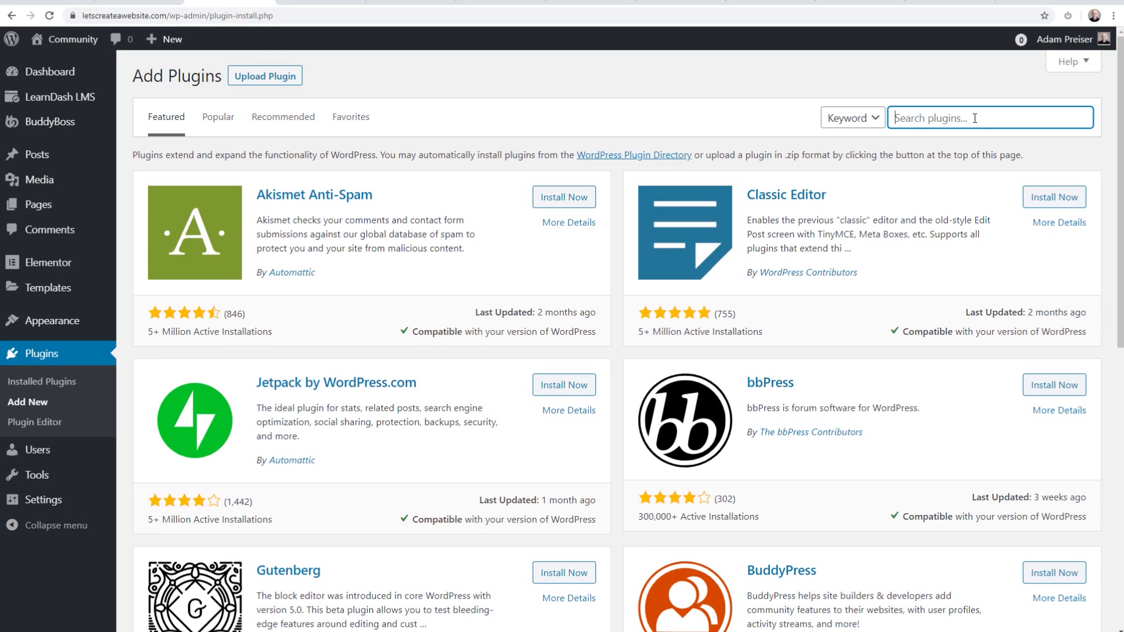
type("events calendar")
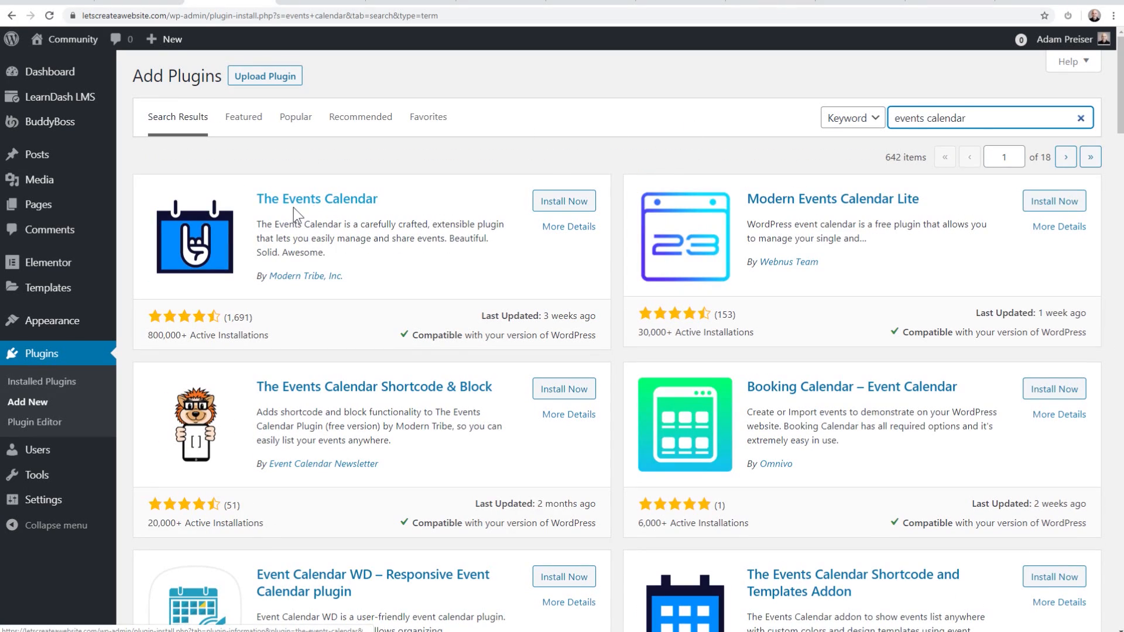
Step: Install and activate The Events Calendar plugin by Modern Tribe and skip its data-sharing invitation
left_click(563, 201)
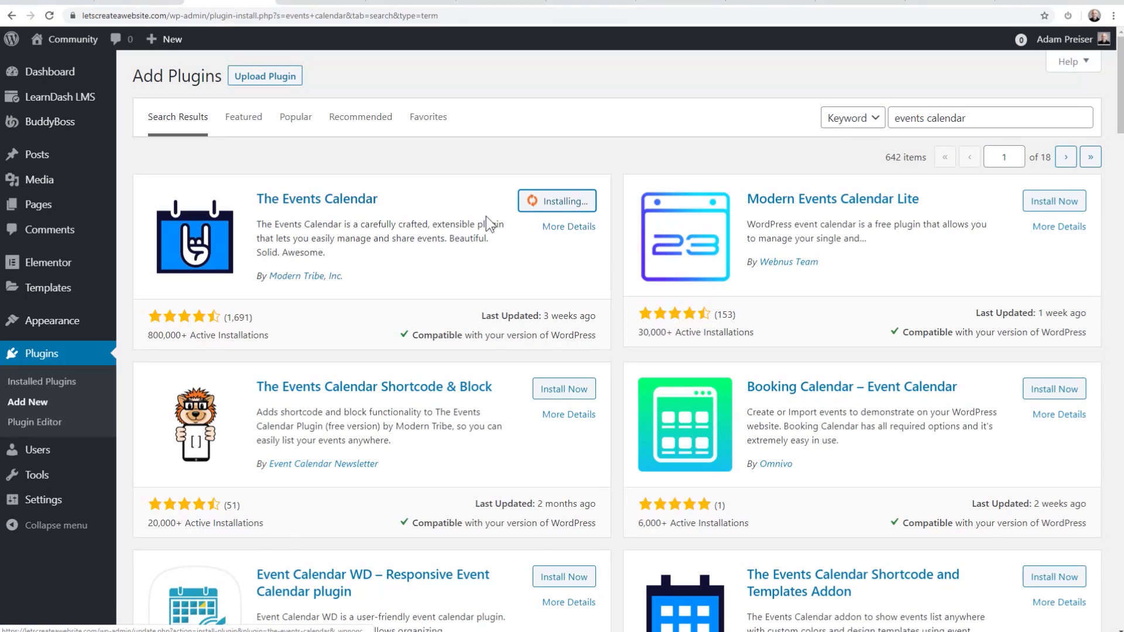
left_click(568, 202)
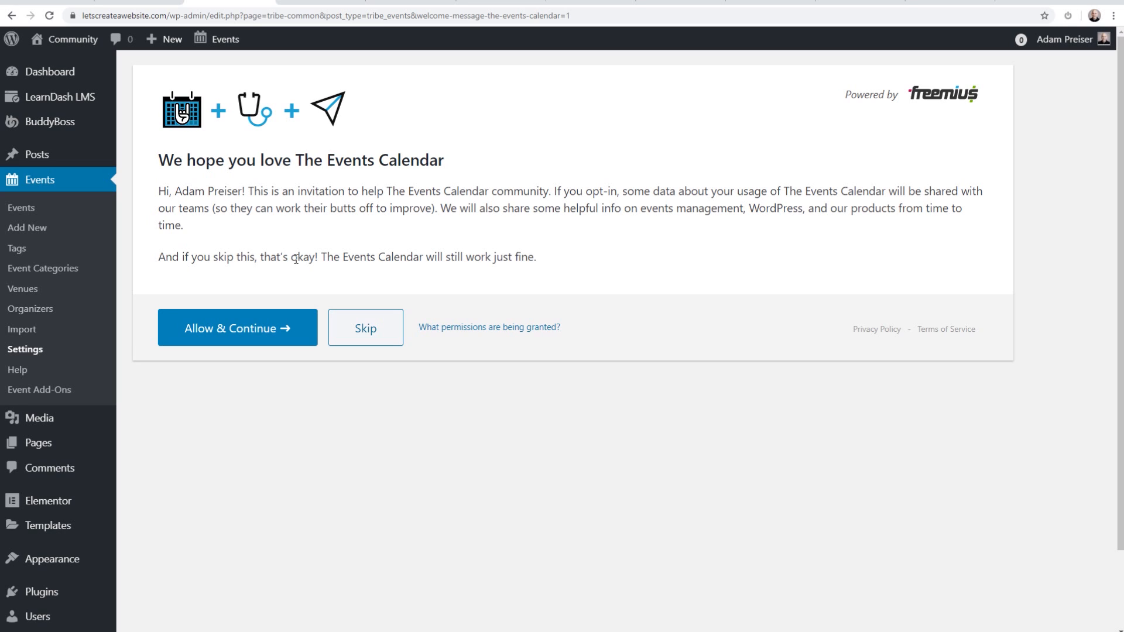
left_click(366, 323)
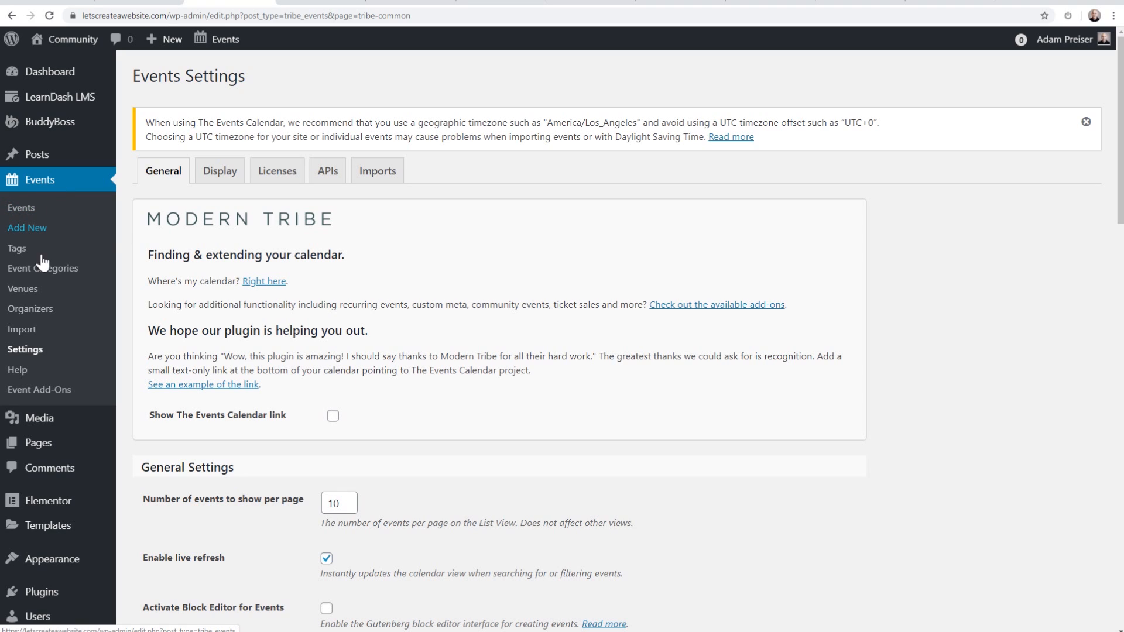
Step: Add an event titled "New Members Webinar" with the description "We like to welcome all new members with a webinar." and publish it
left_click(26, 226)
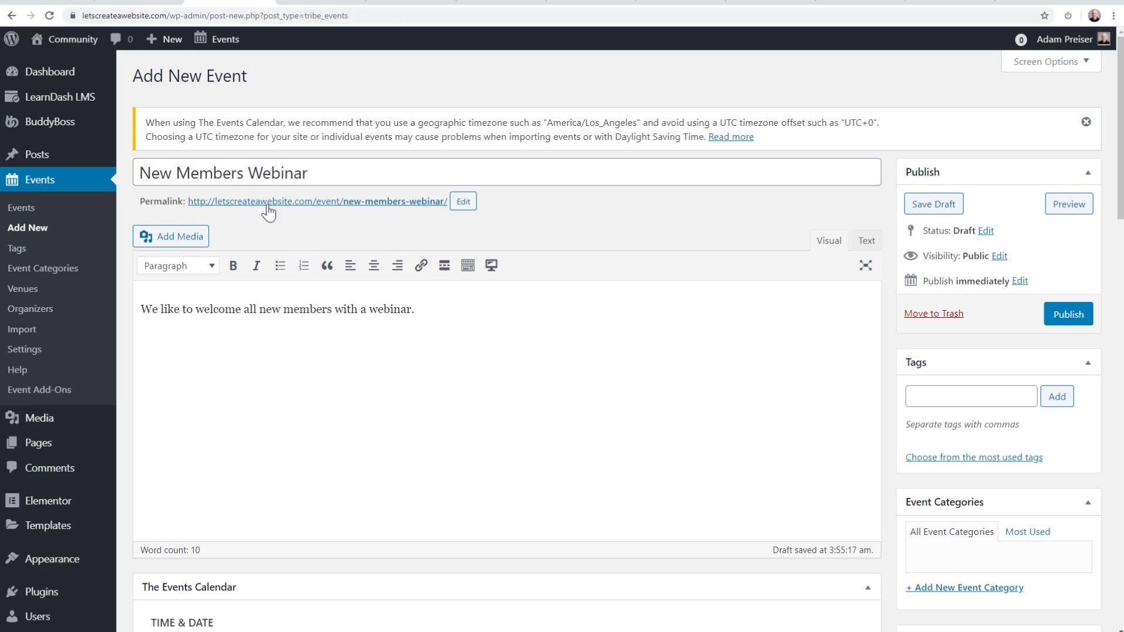
scroll(350, 240, "down", 8)
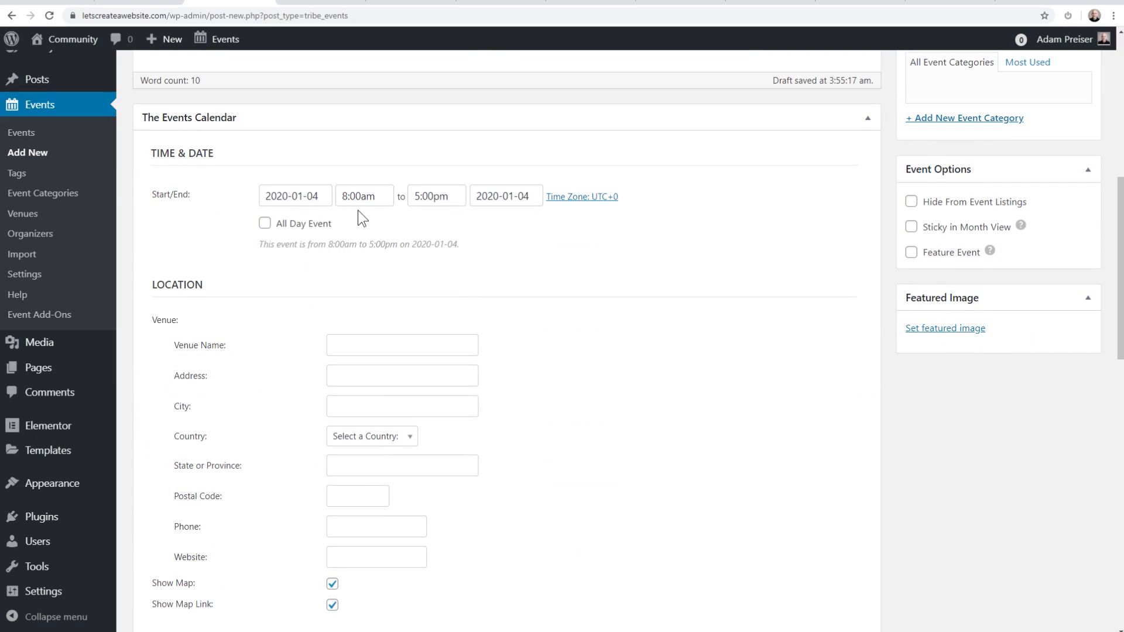
scroll(316, 293, "down", 4)
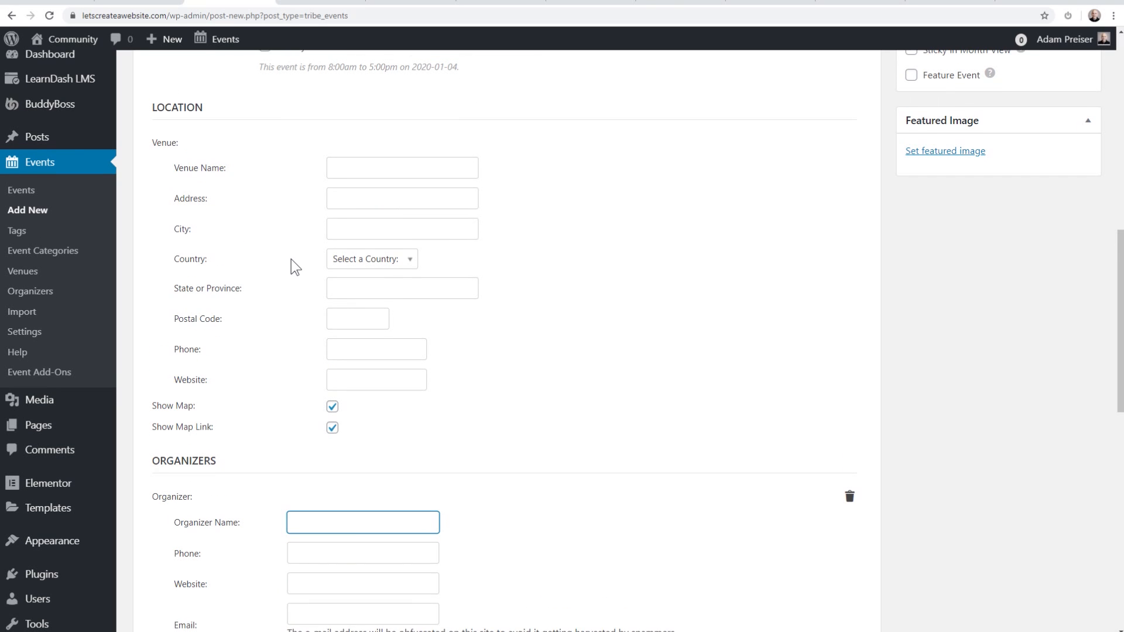
scroll(290, 259, "down", 5)
scroll(291, 258, "down", 4)
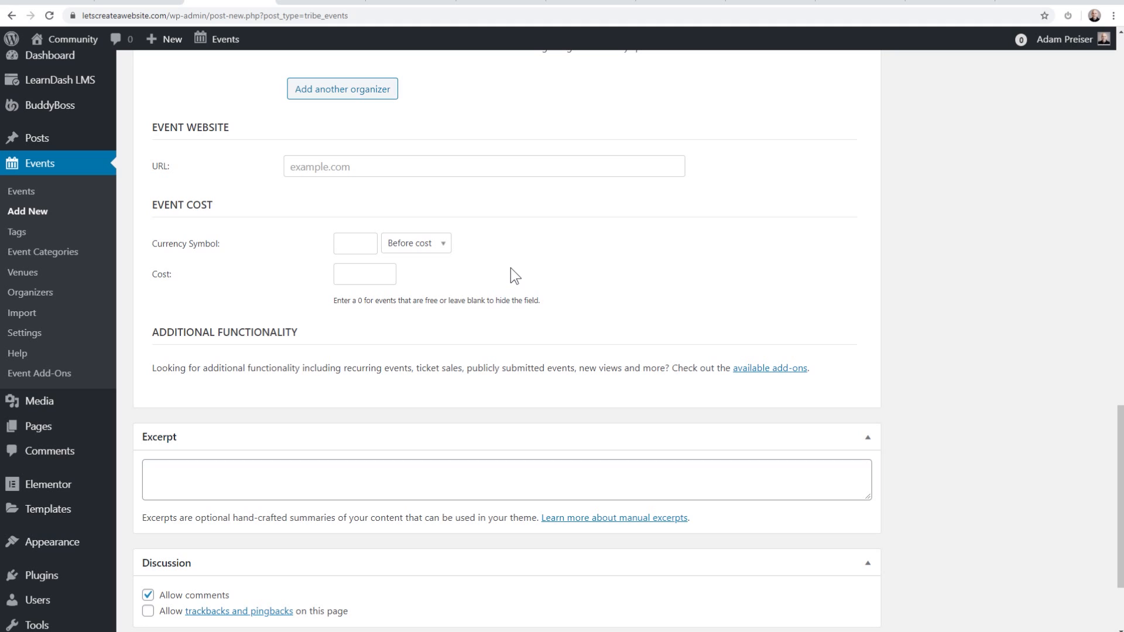
scroll(510, 268, "down", 2)
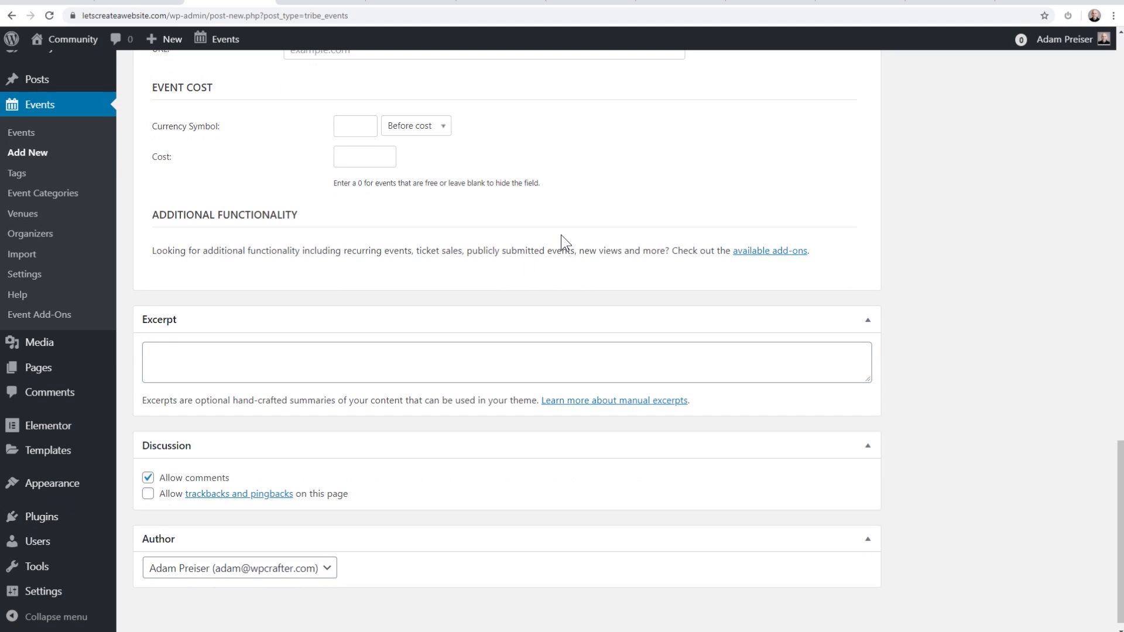
scroll(561, 234, "up", 15)
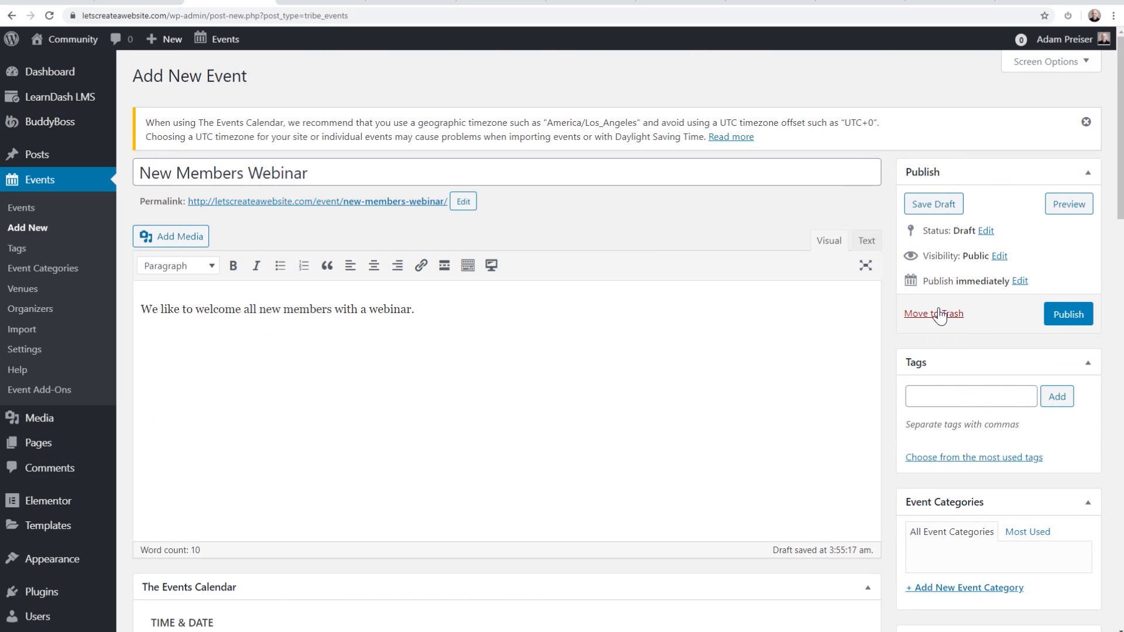
left_click(1068, 315)
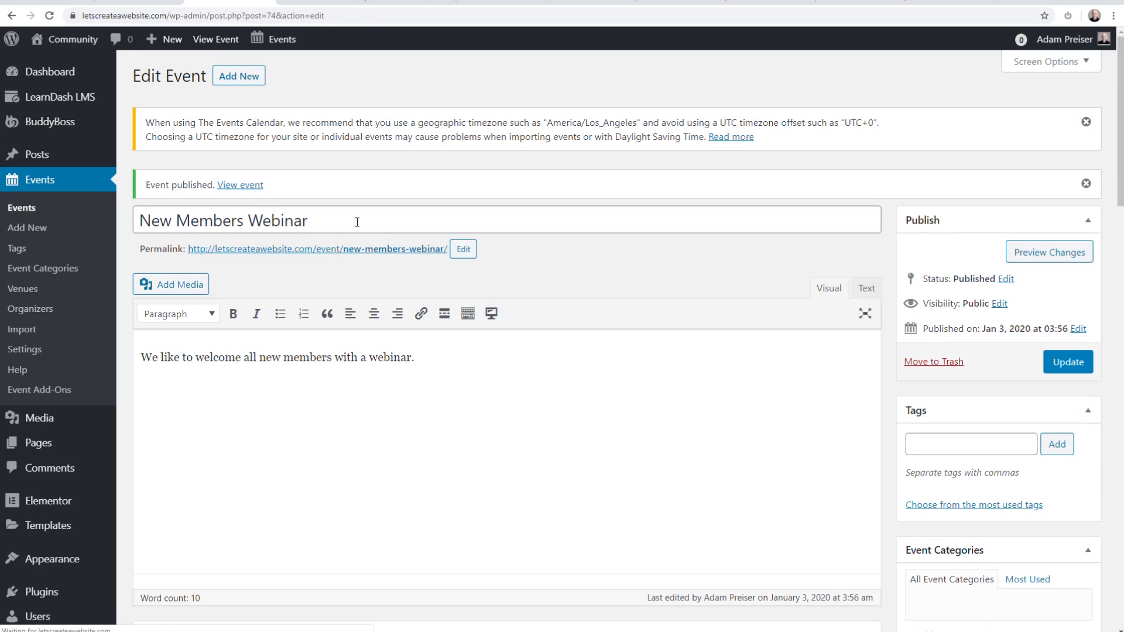
Step: View the published event's page on the front end and locate the Events URL slug in the Events settings
left_click(290, 253)
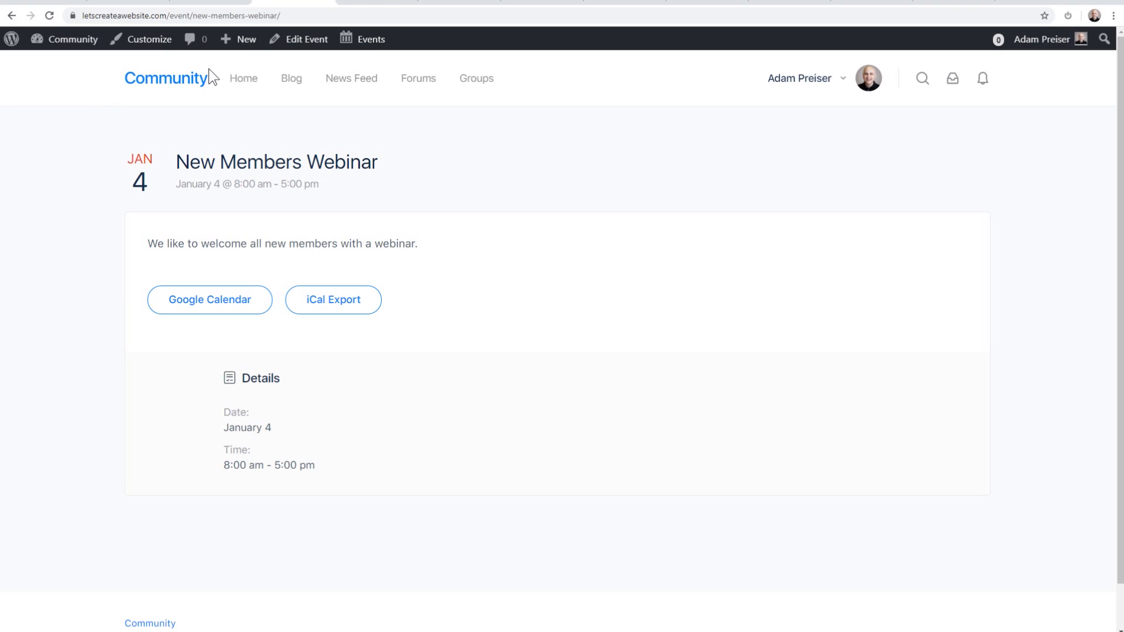
mouse_move(361, 52)
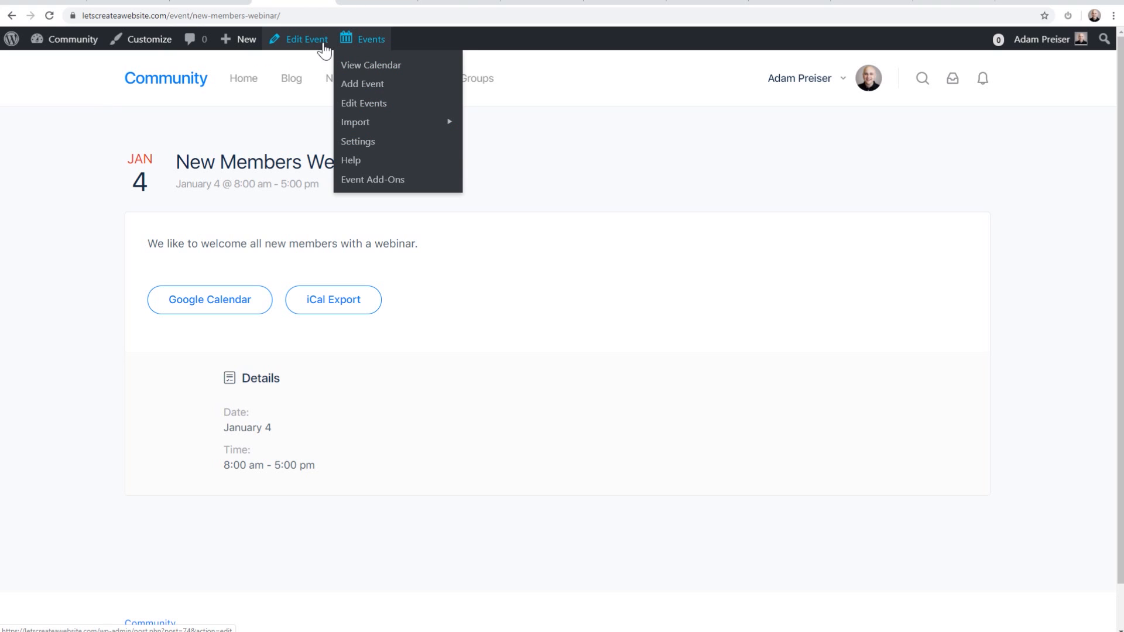
left_click(366, 142)
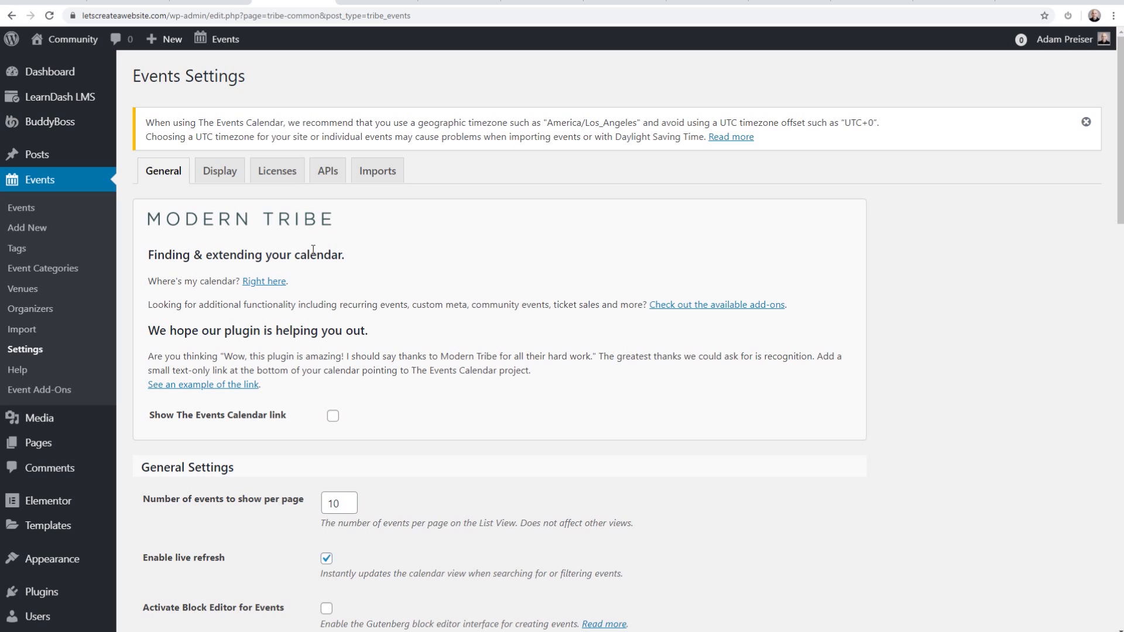
scroll(315, 284, "down", 9)
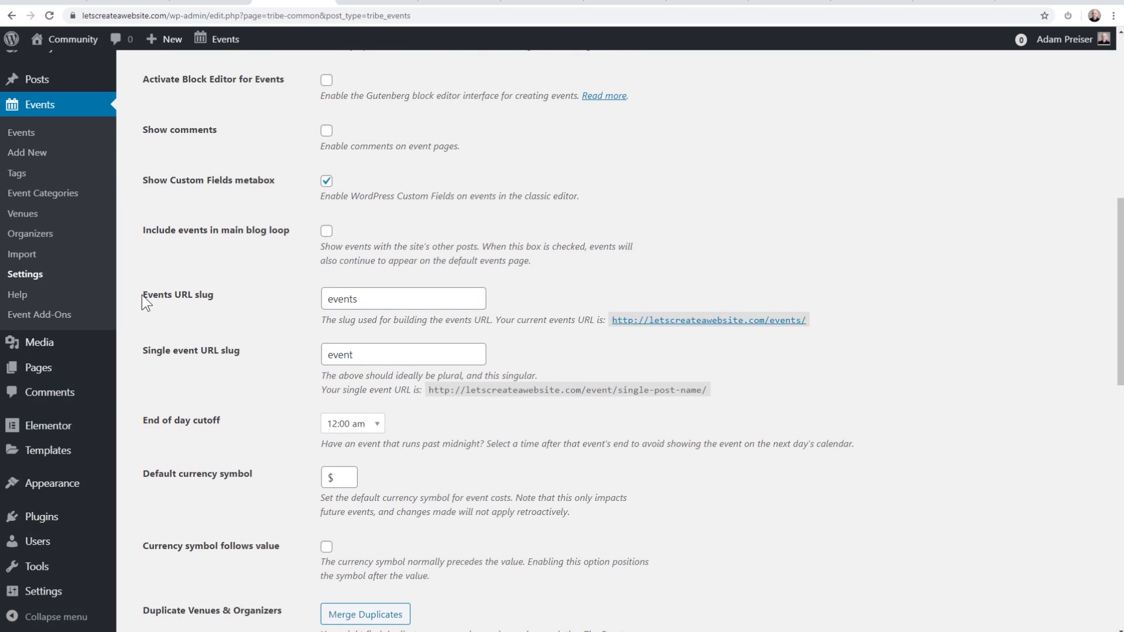
left_click_drag(141, 294, 216, 295)
key("Tab")
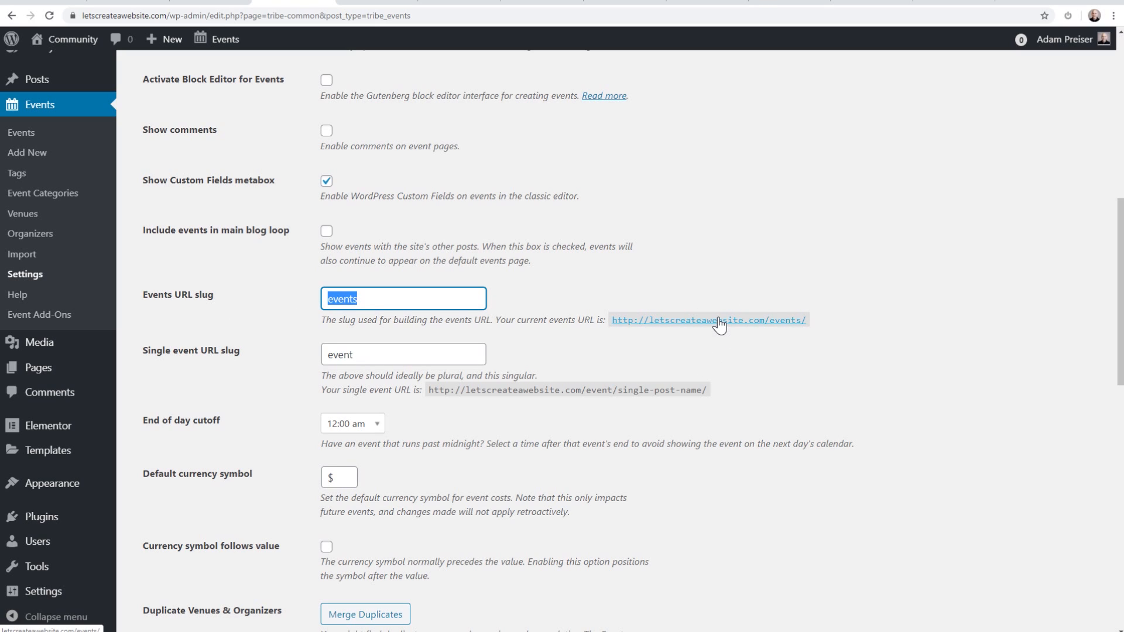
Step: Open the public events calendar from its current URL link and look it over in Month and List views
left_click(671, 343)
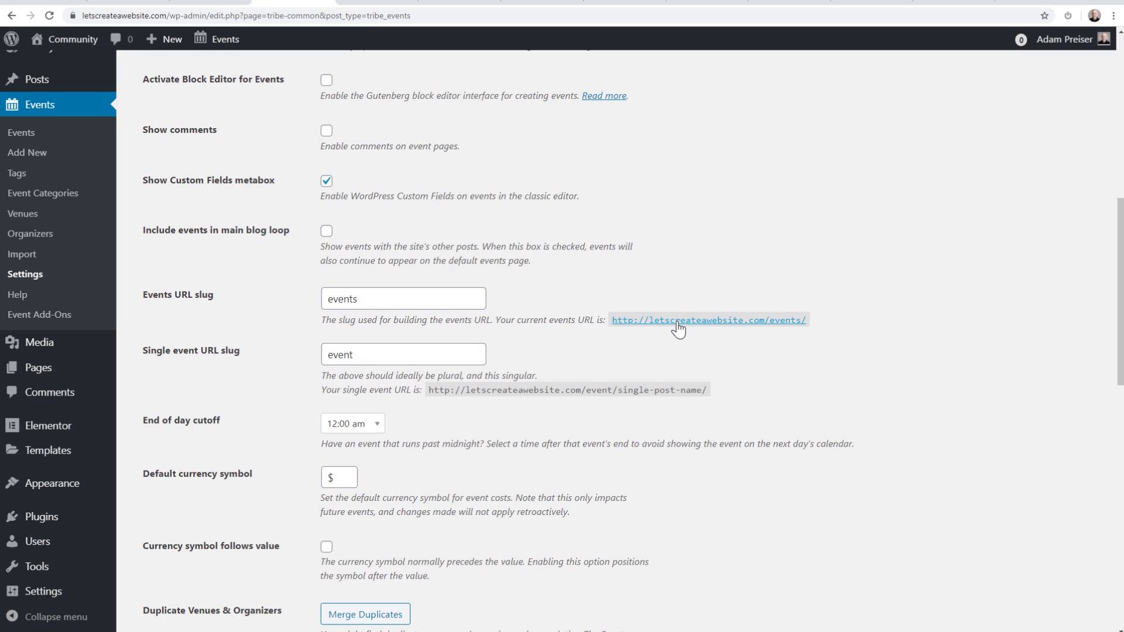
left_click(678, 322)
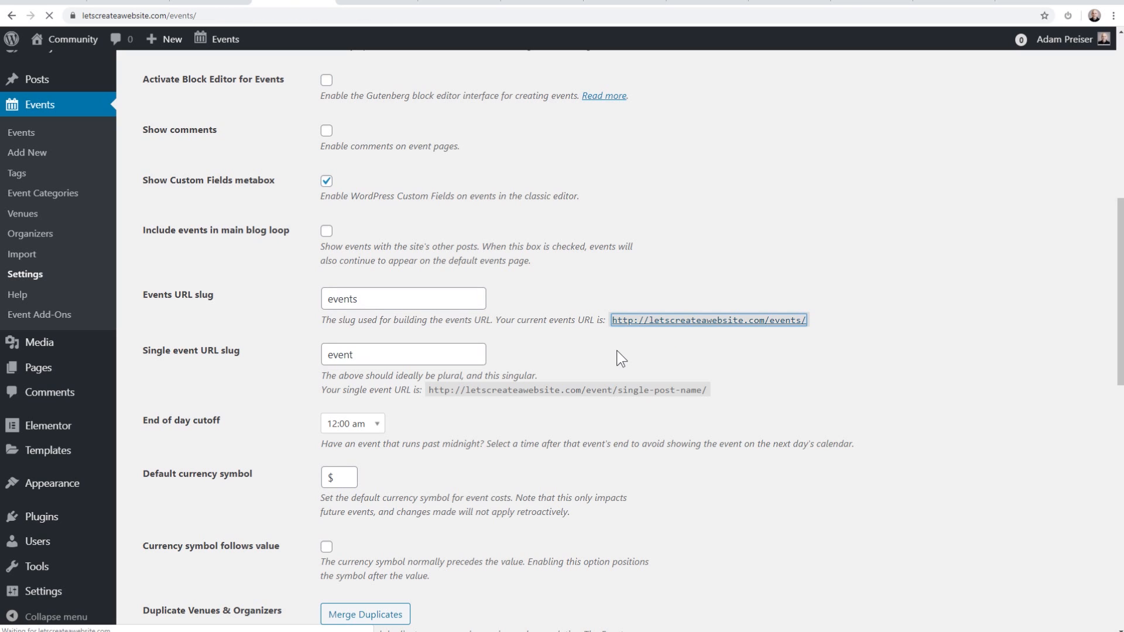
scroll(616, 350, "down", 5)
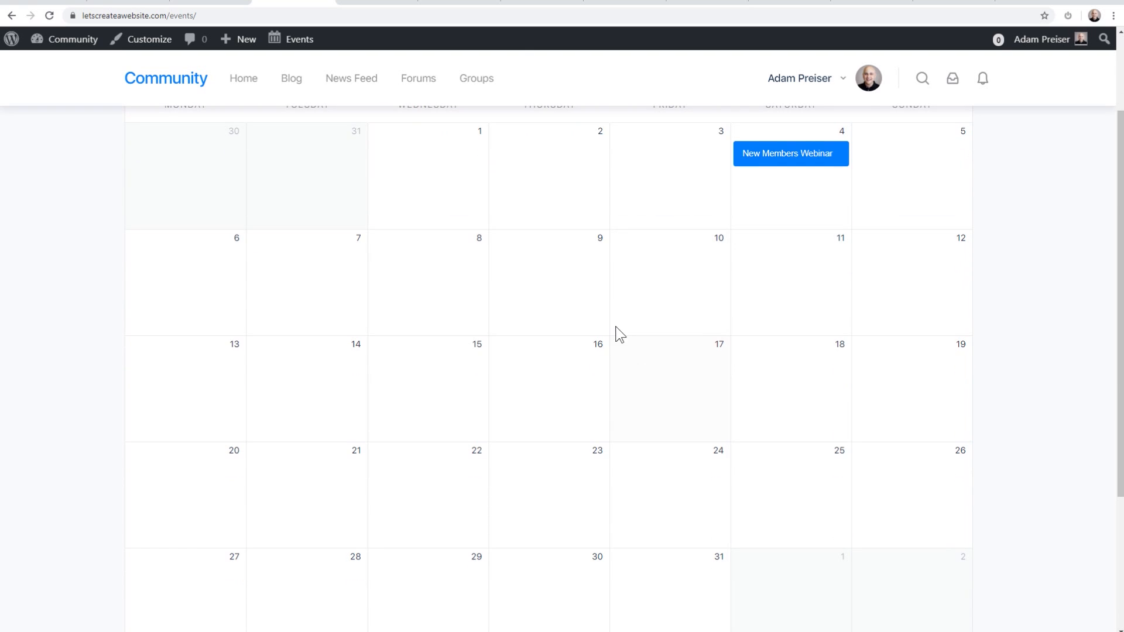
scroll(601, 332, "up", 5)
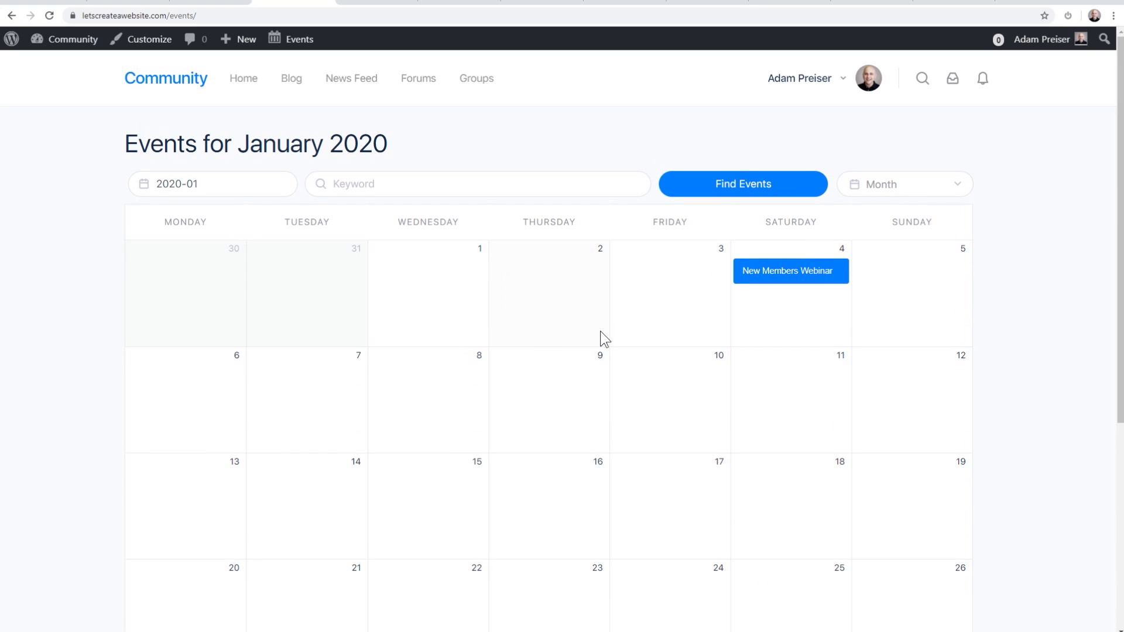
left_click(881, 212)
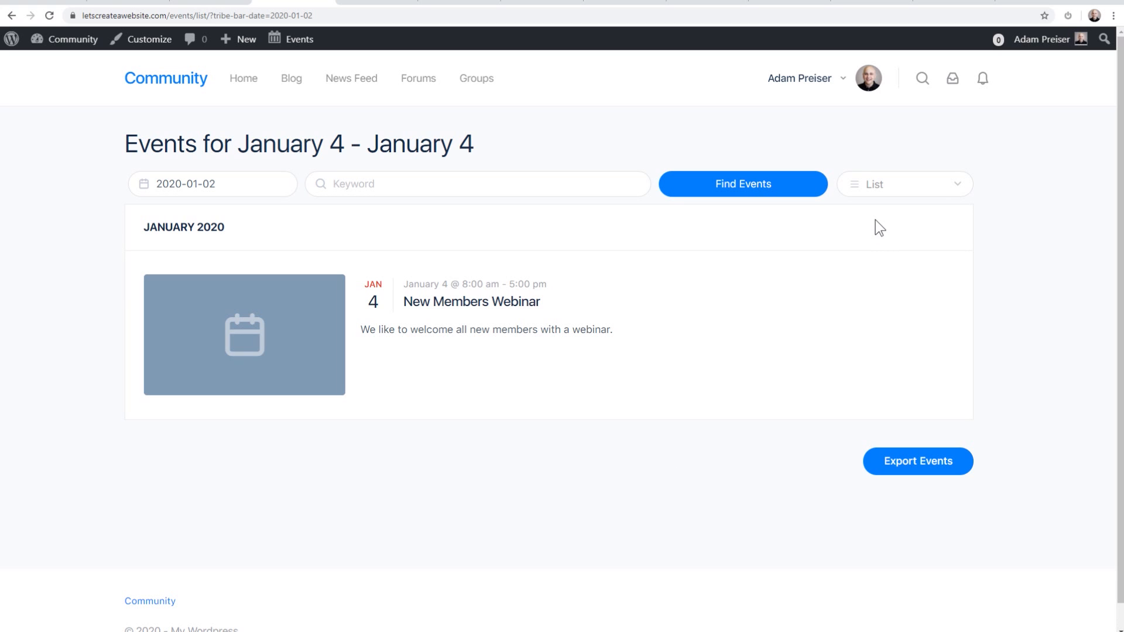
left_click(879, 192)
left_click(590, 139)
Step: Browse the community's home, Blog, News Feed, Forums and Groups pages and return to the Events settings
left_click(178, 86)
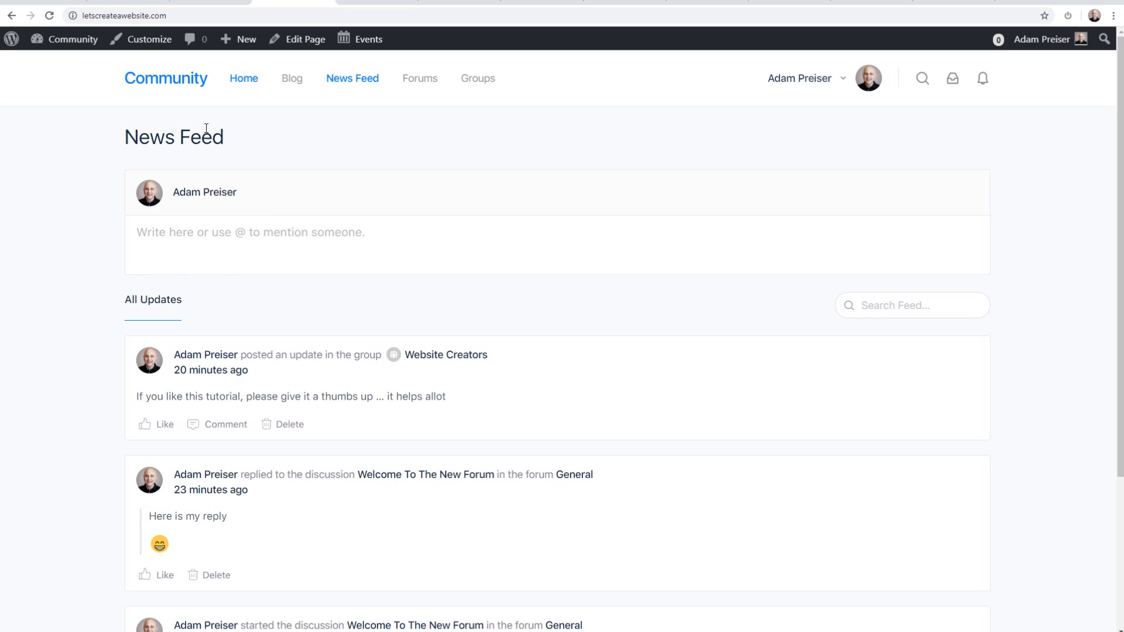
left_click(291, 80)
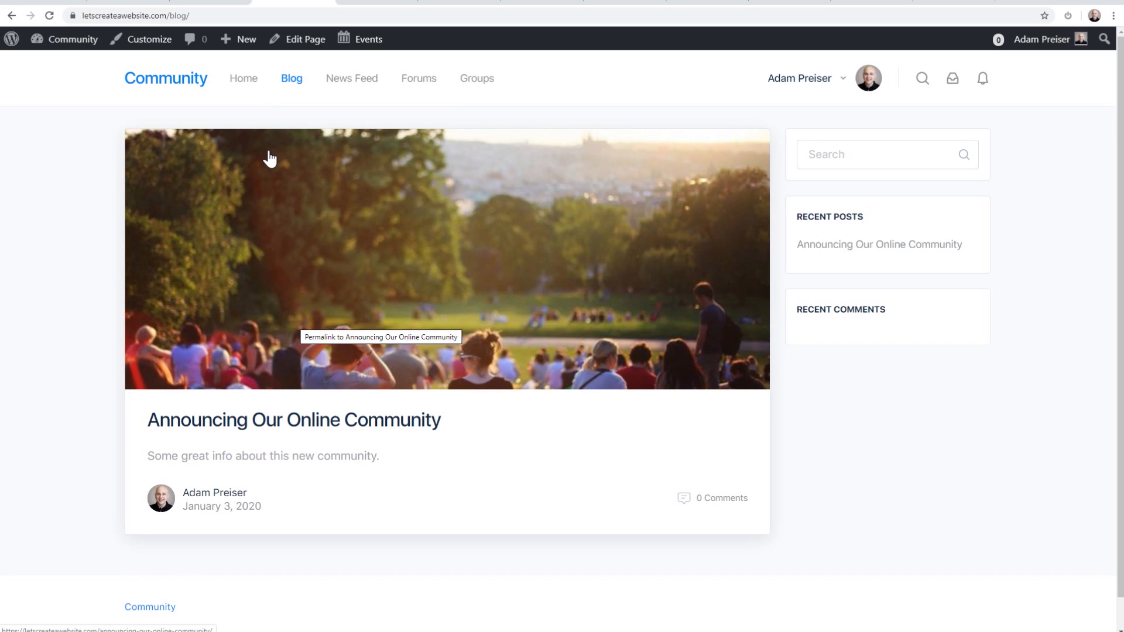
left_click(350, 85)
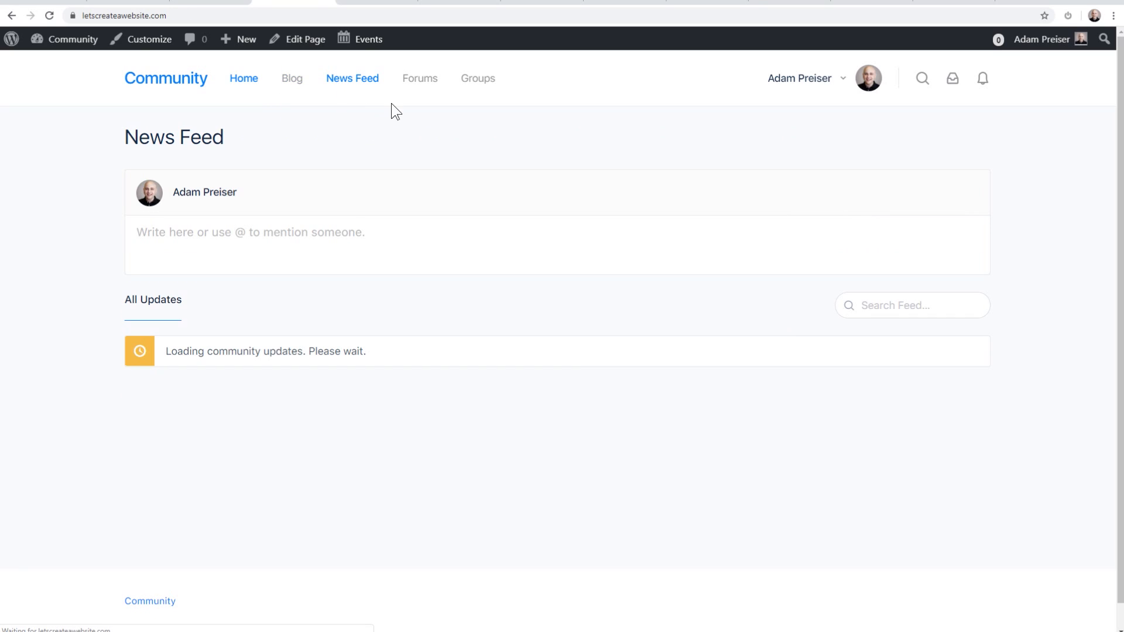
left_click(418, 79)
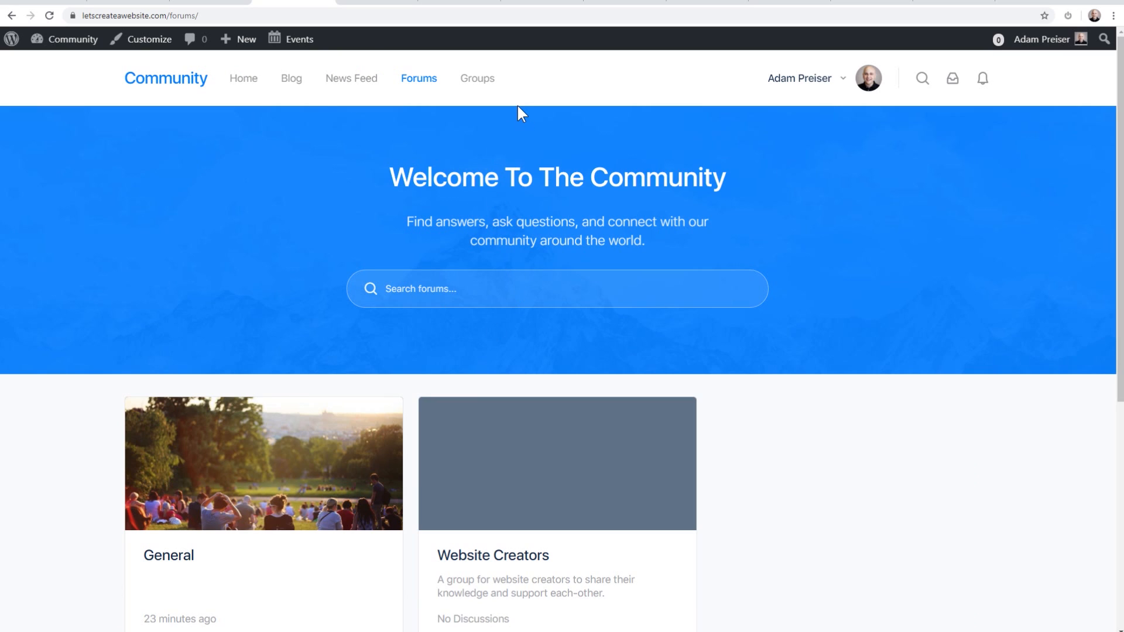
left_click(477, 78)
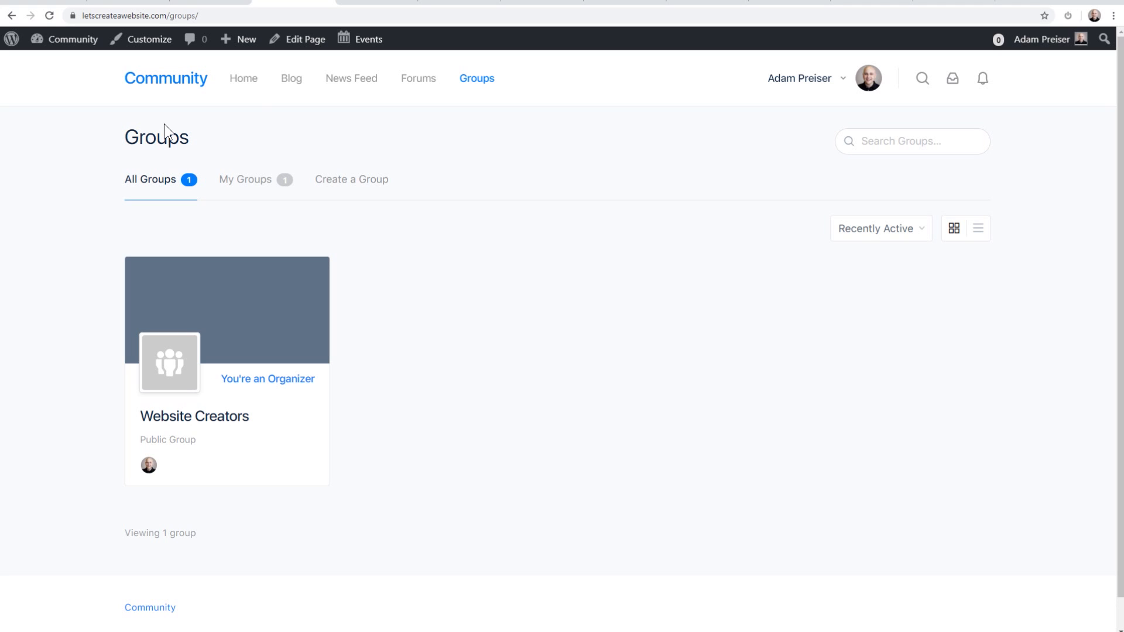
left_click(214, 4)
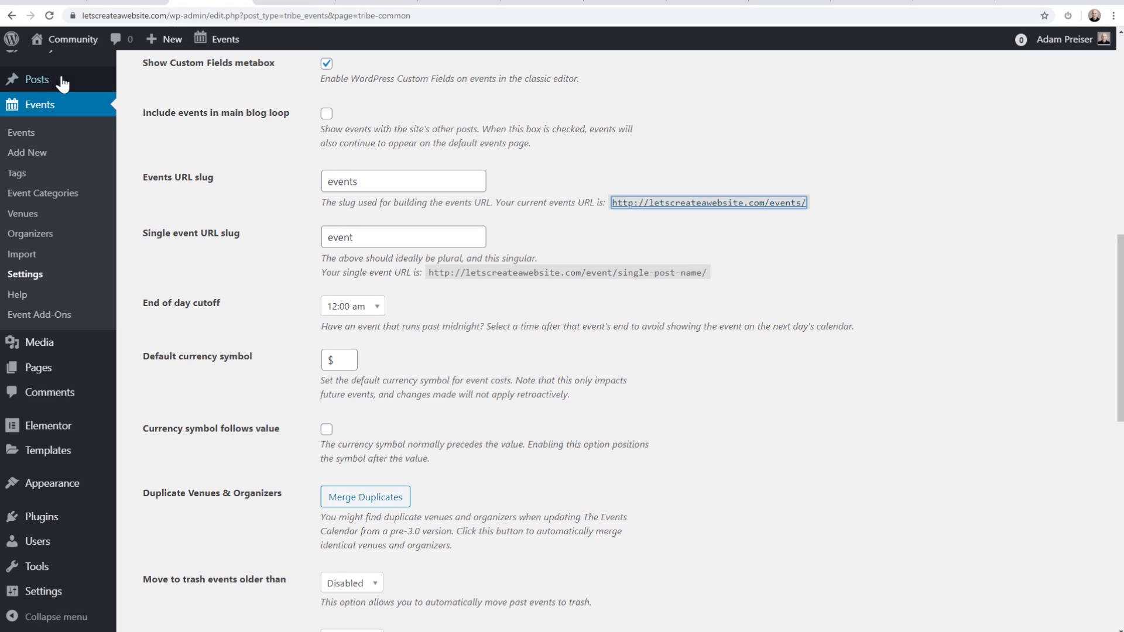
scroll(53, 82, "up", 5)
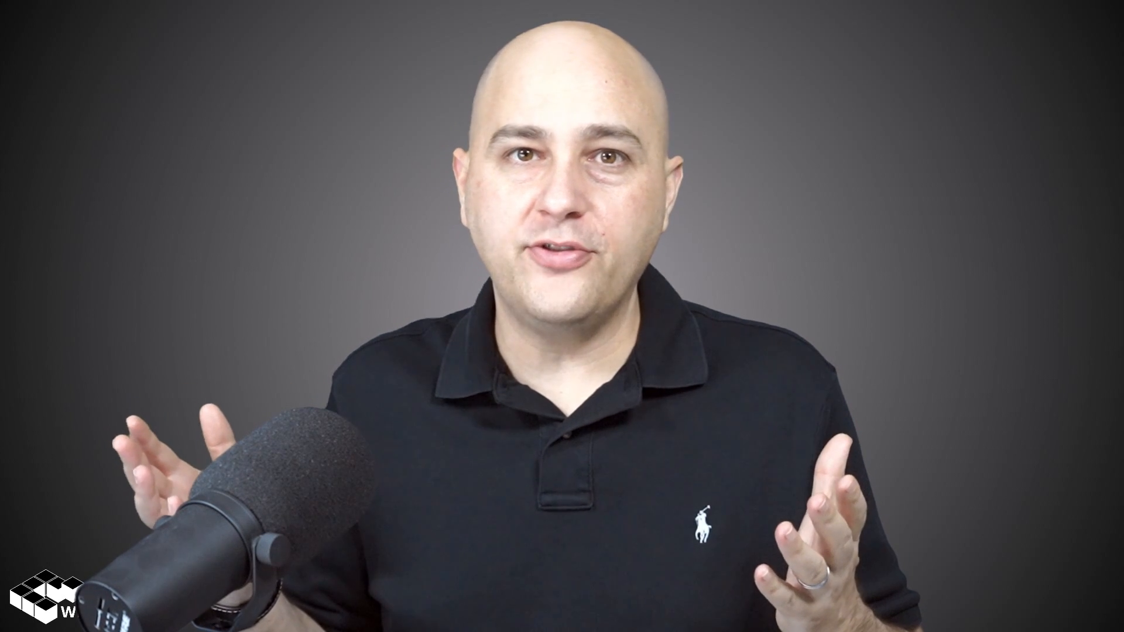